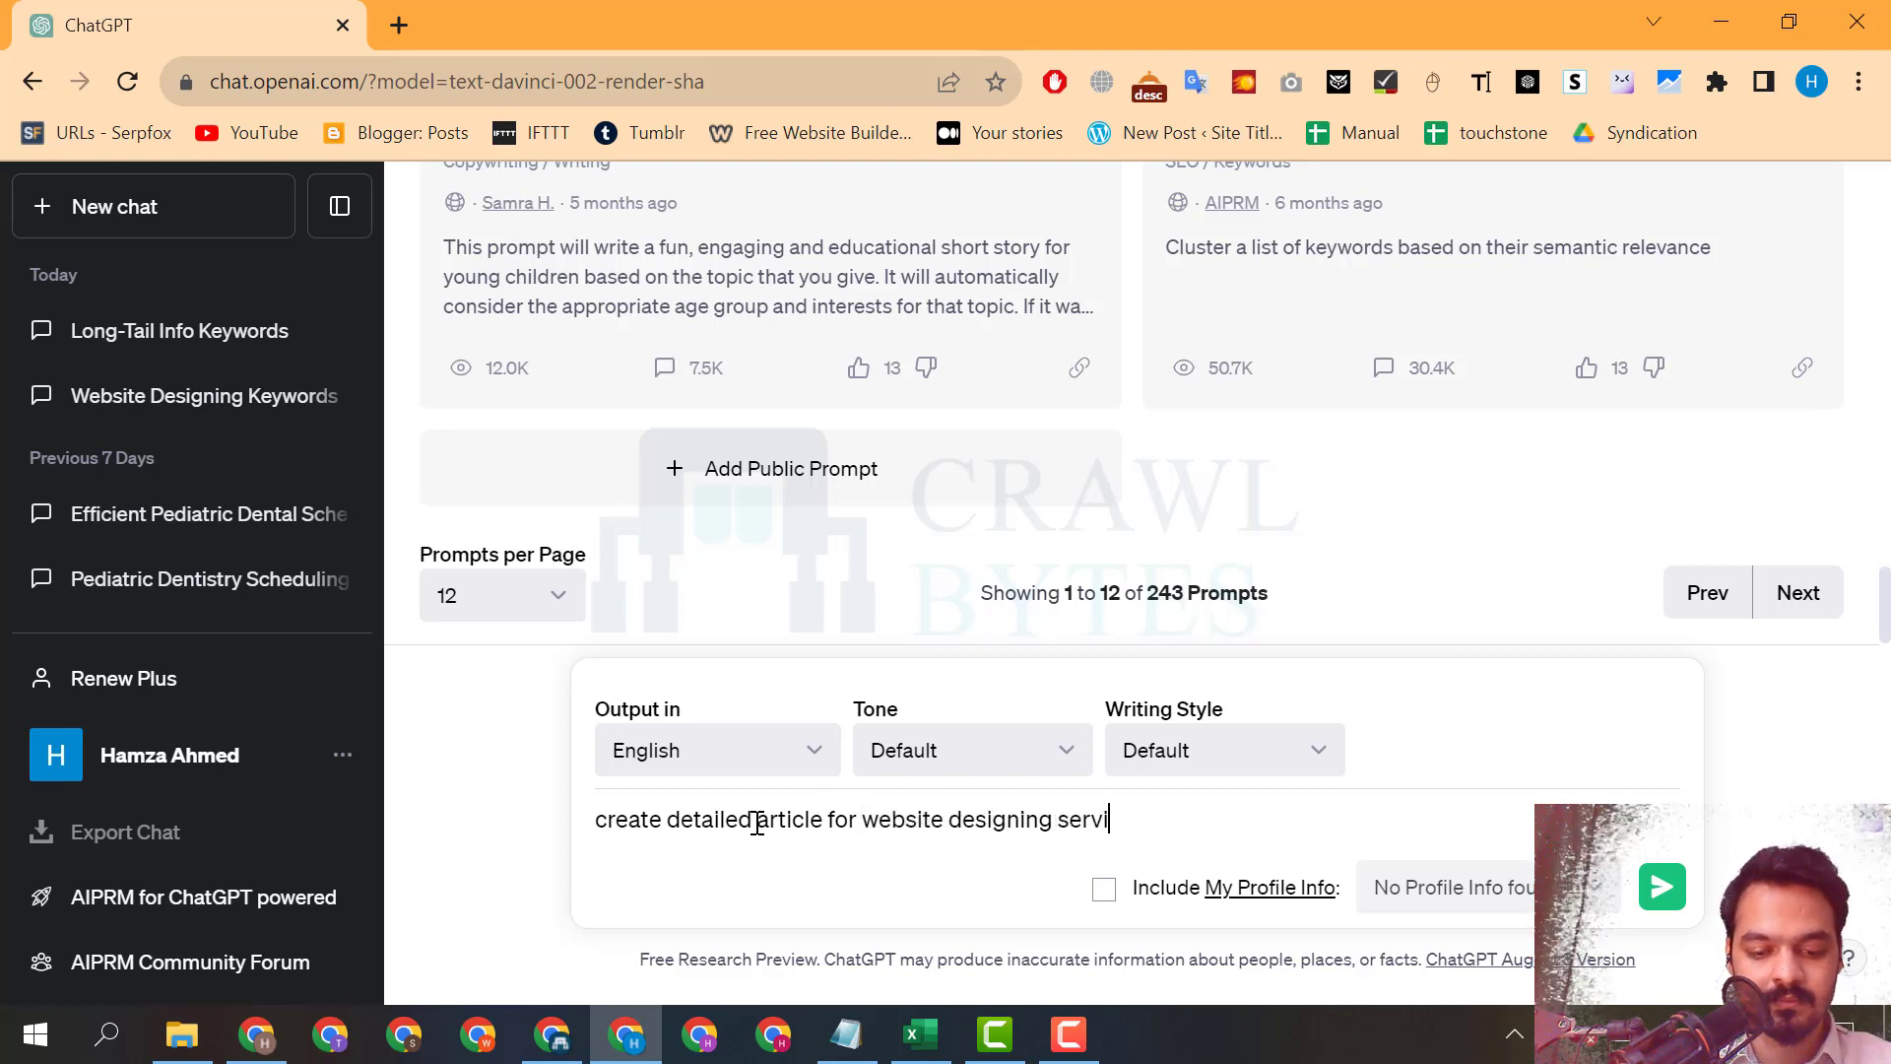
Generate an article in ChatGPT with the prompt "create detailed article for website designing services" and copy the entire text.
key("Return")
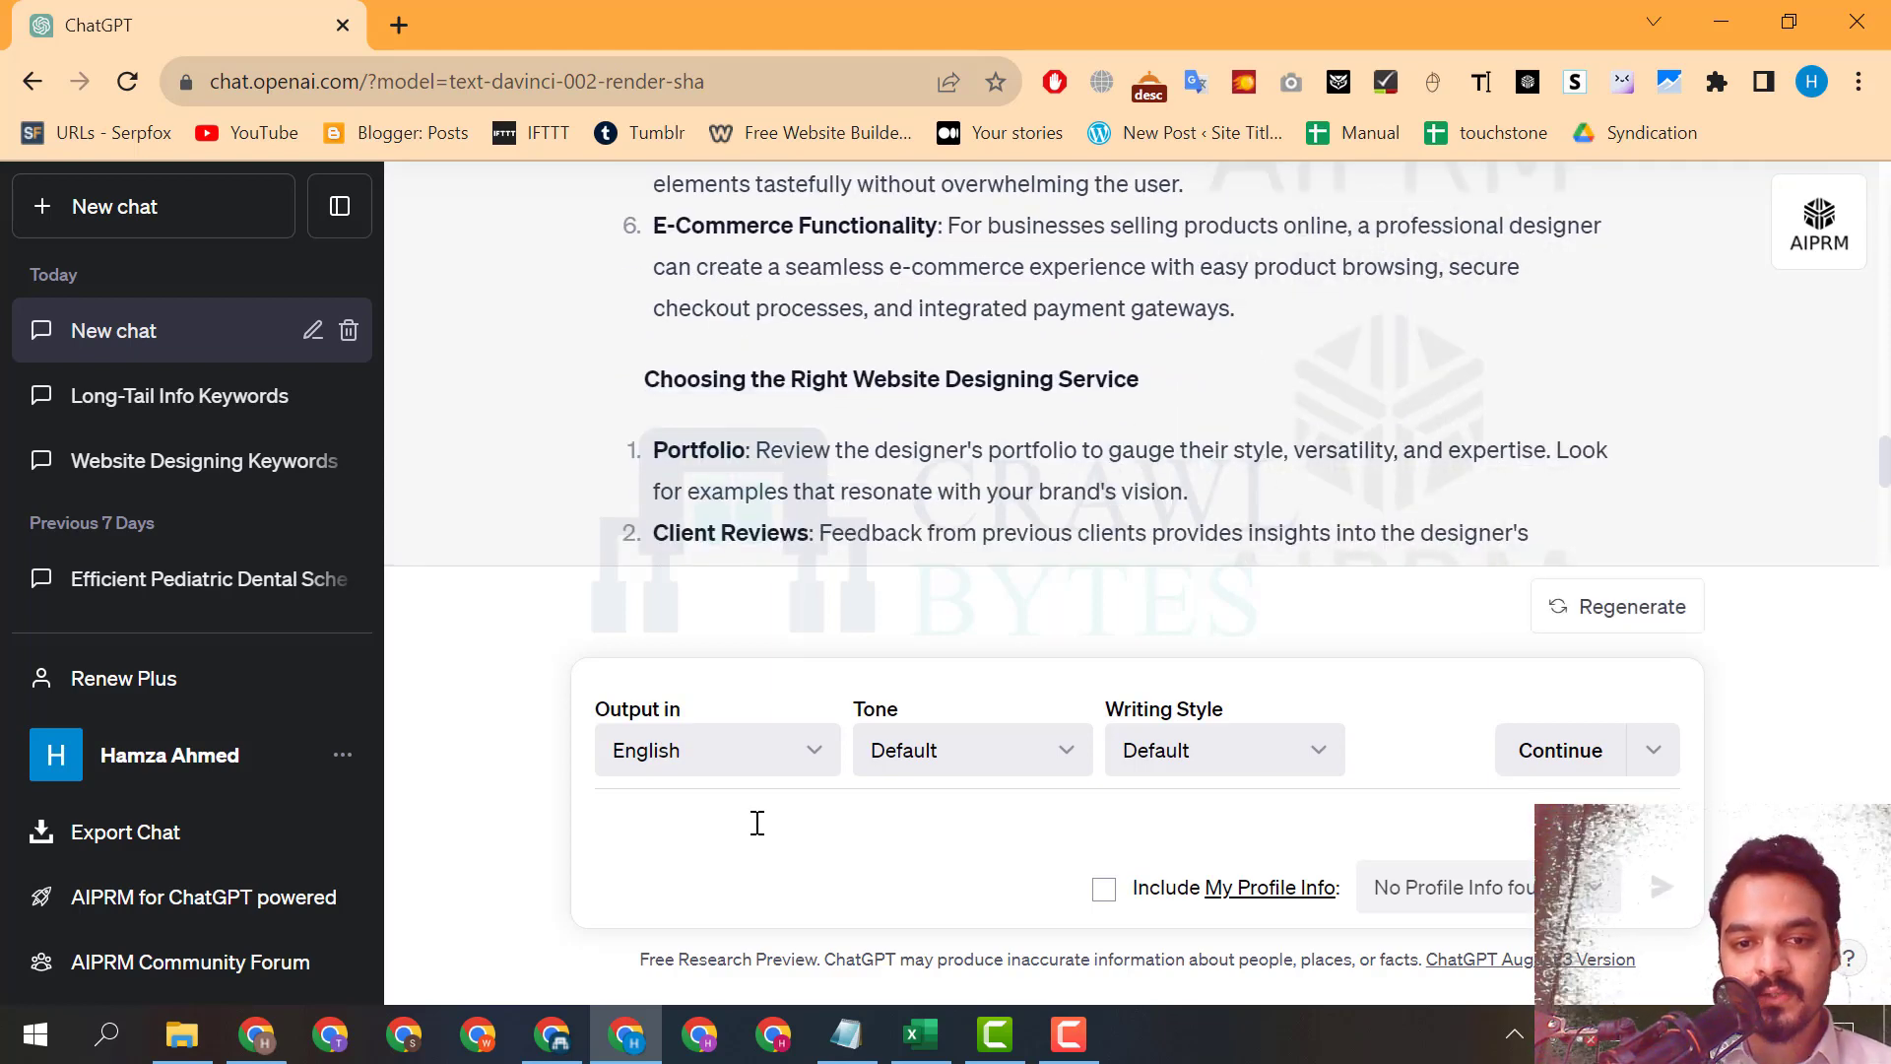
scroll(937, 453, "down", 7)
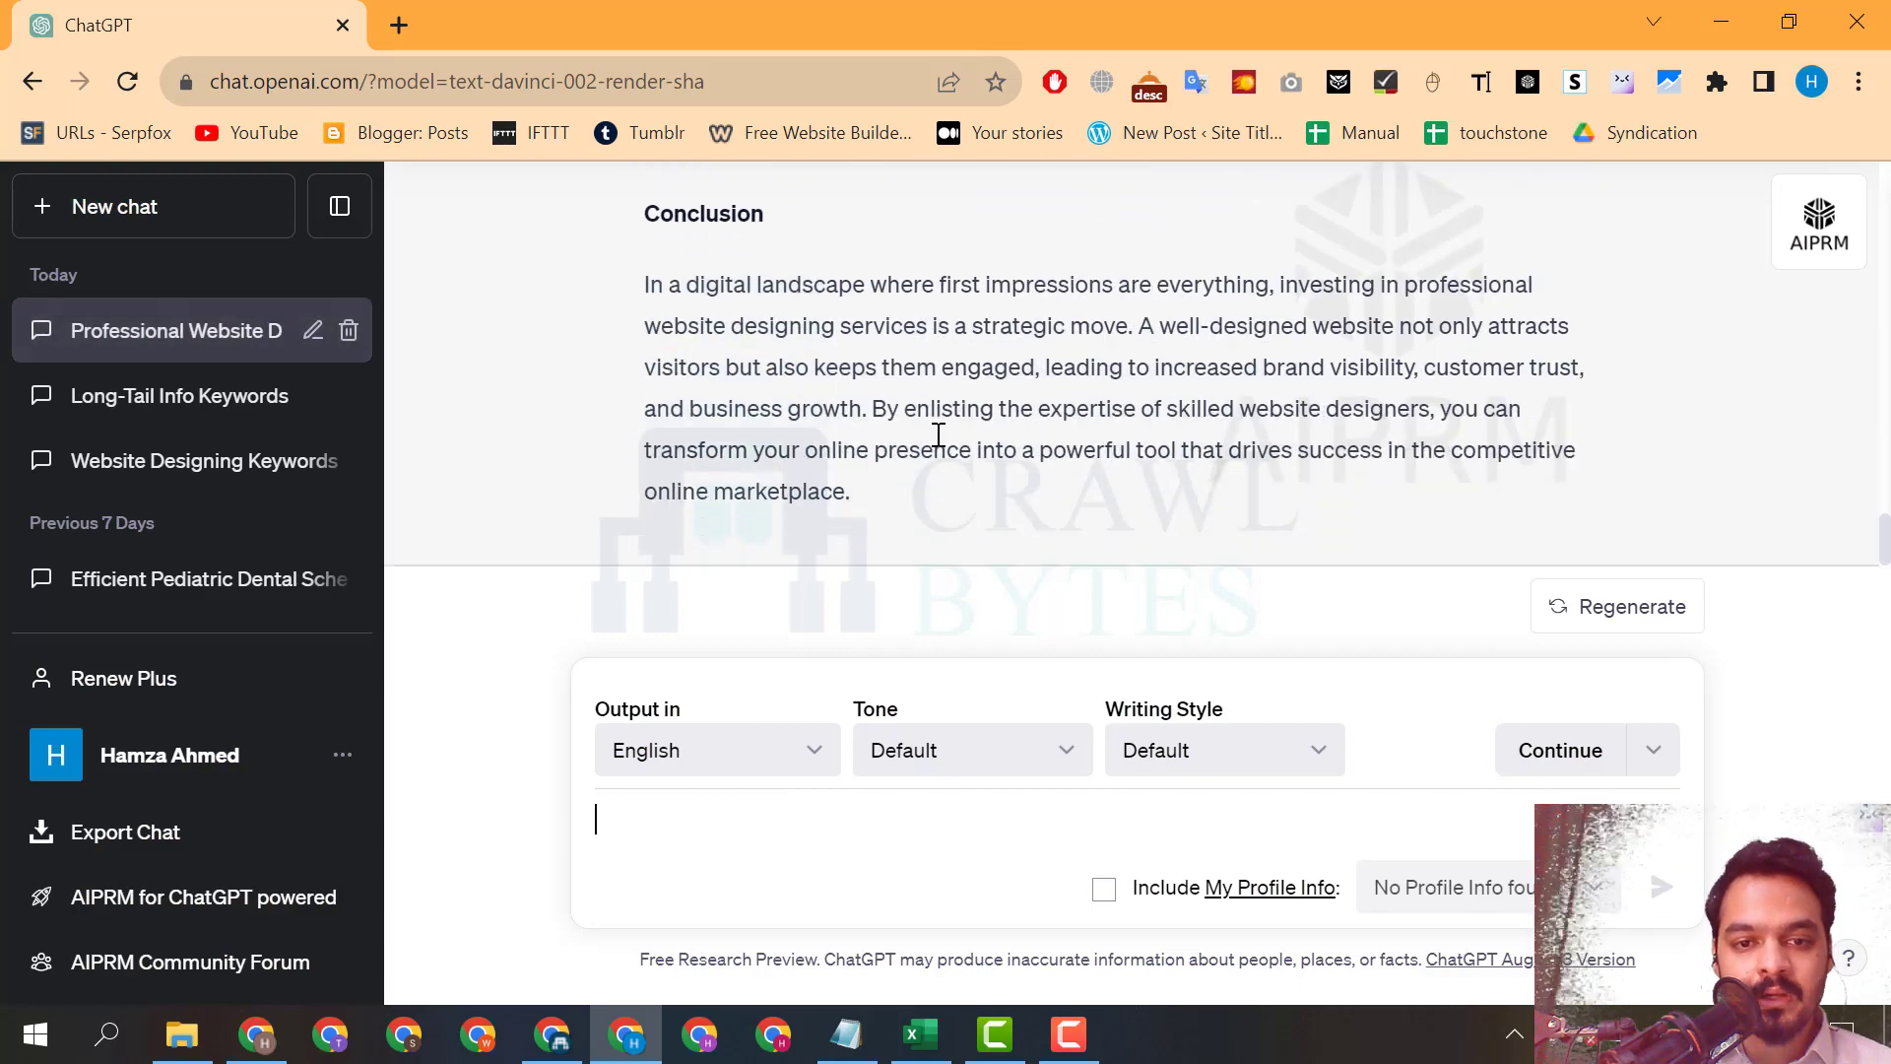
left_click_drag(888, 493, 658, 404)
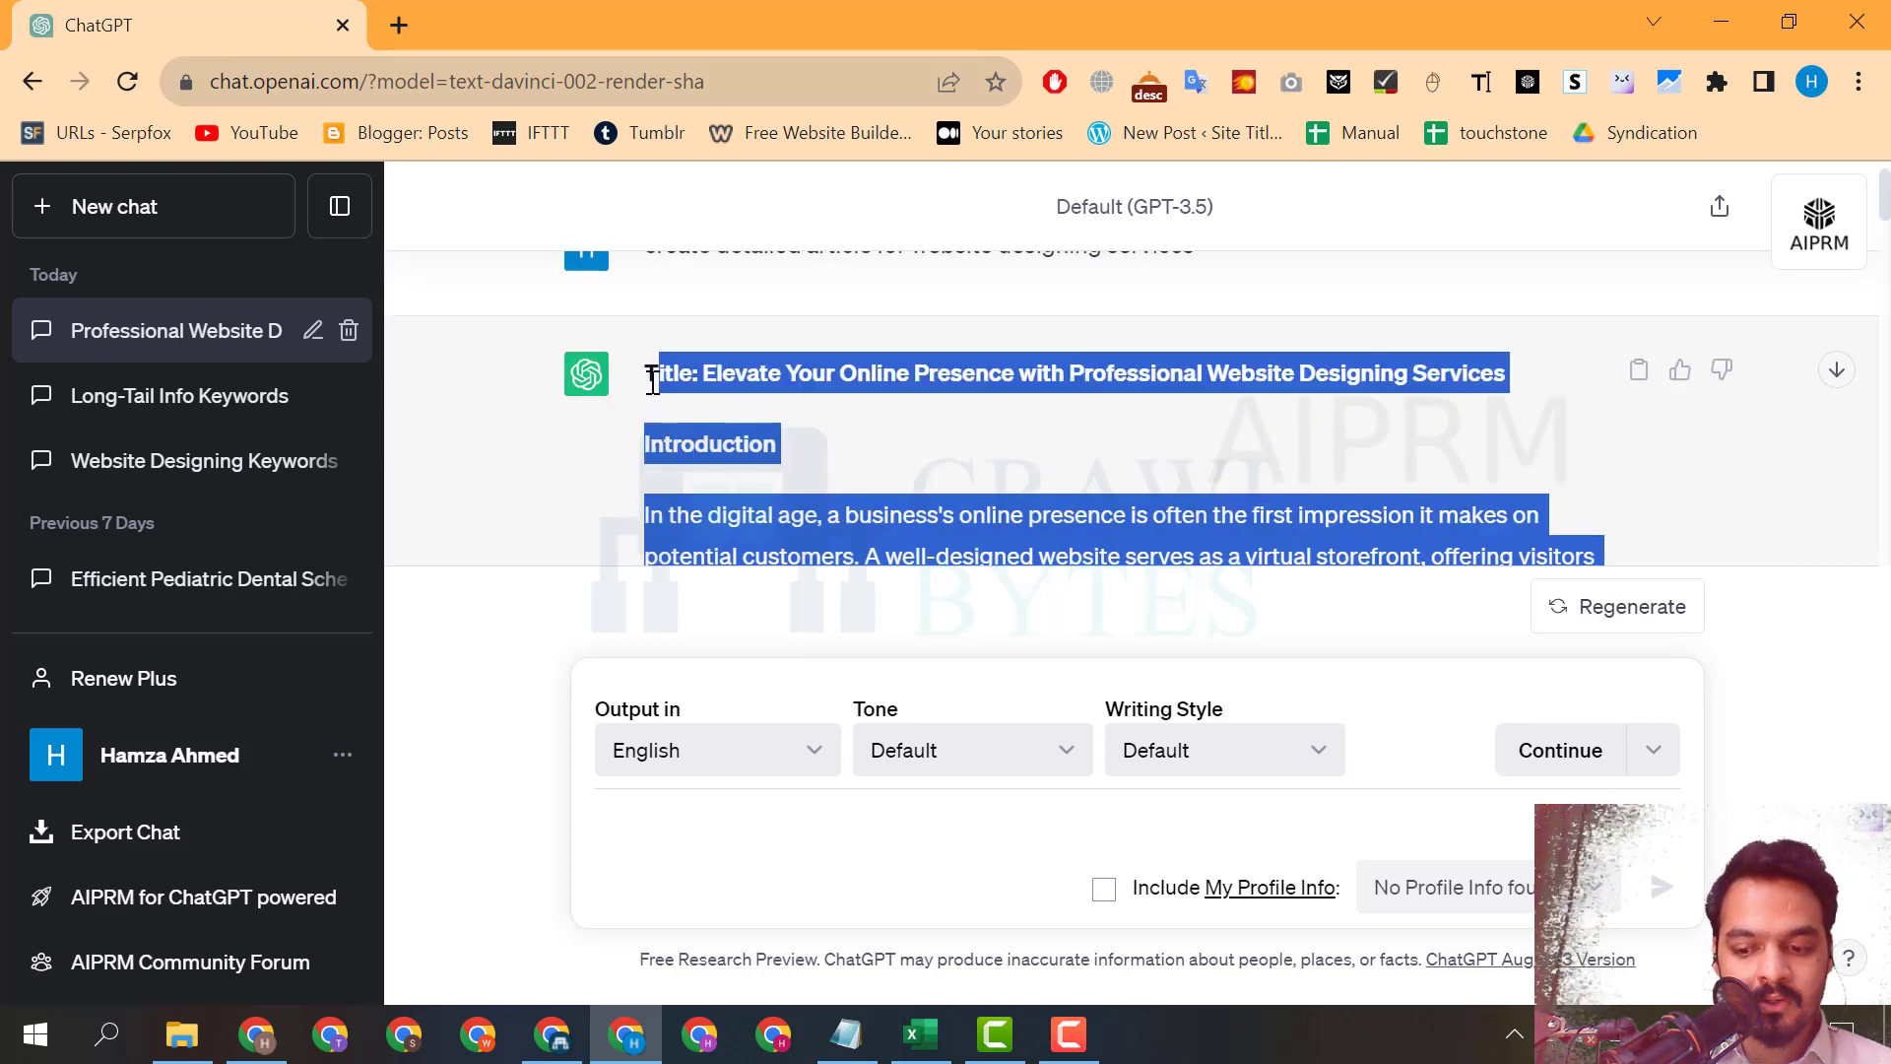
Switch to the Crawlbytes WordPress dashboard, and install and activate the Classic Editor plugin.
left_click(552, 1034)
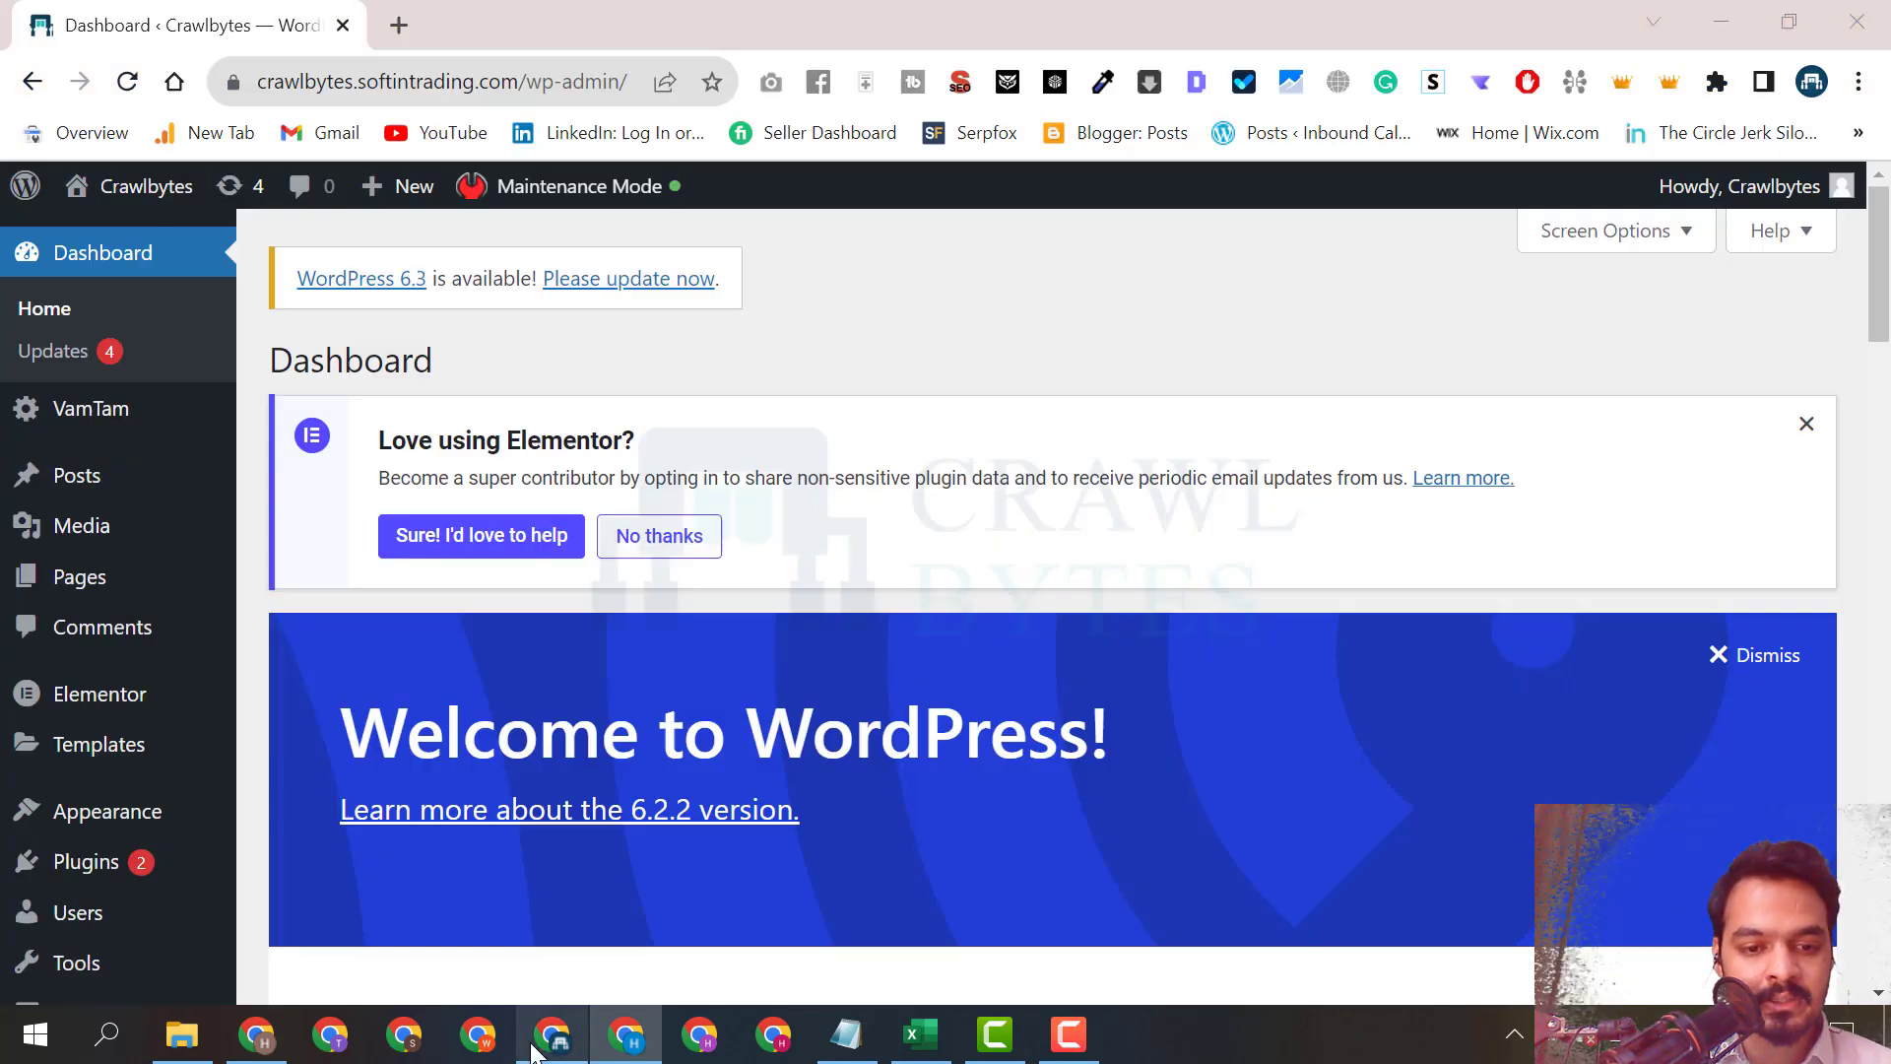
mouse_move(397, 186)
scroll(128, 788, "down", 2)
mouse_move(122, 700)
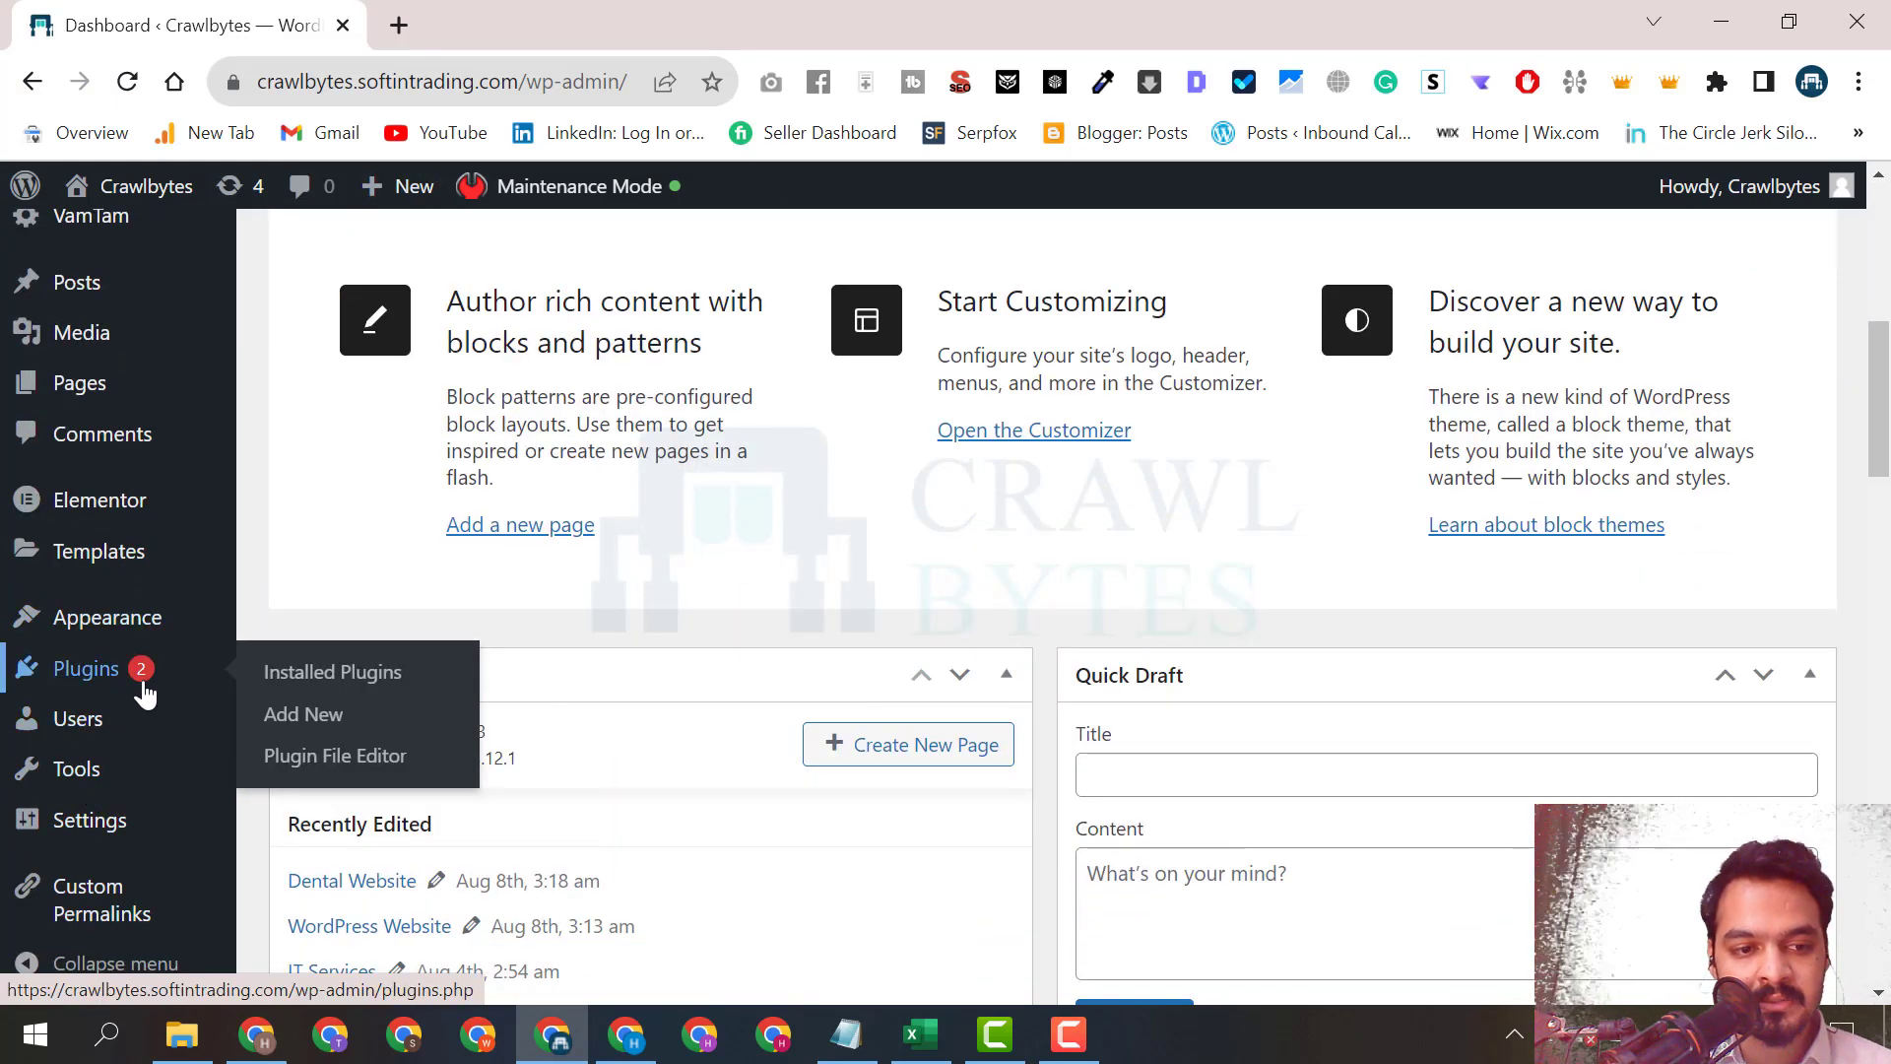
left_click(281, 716)
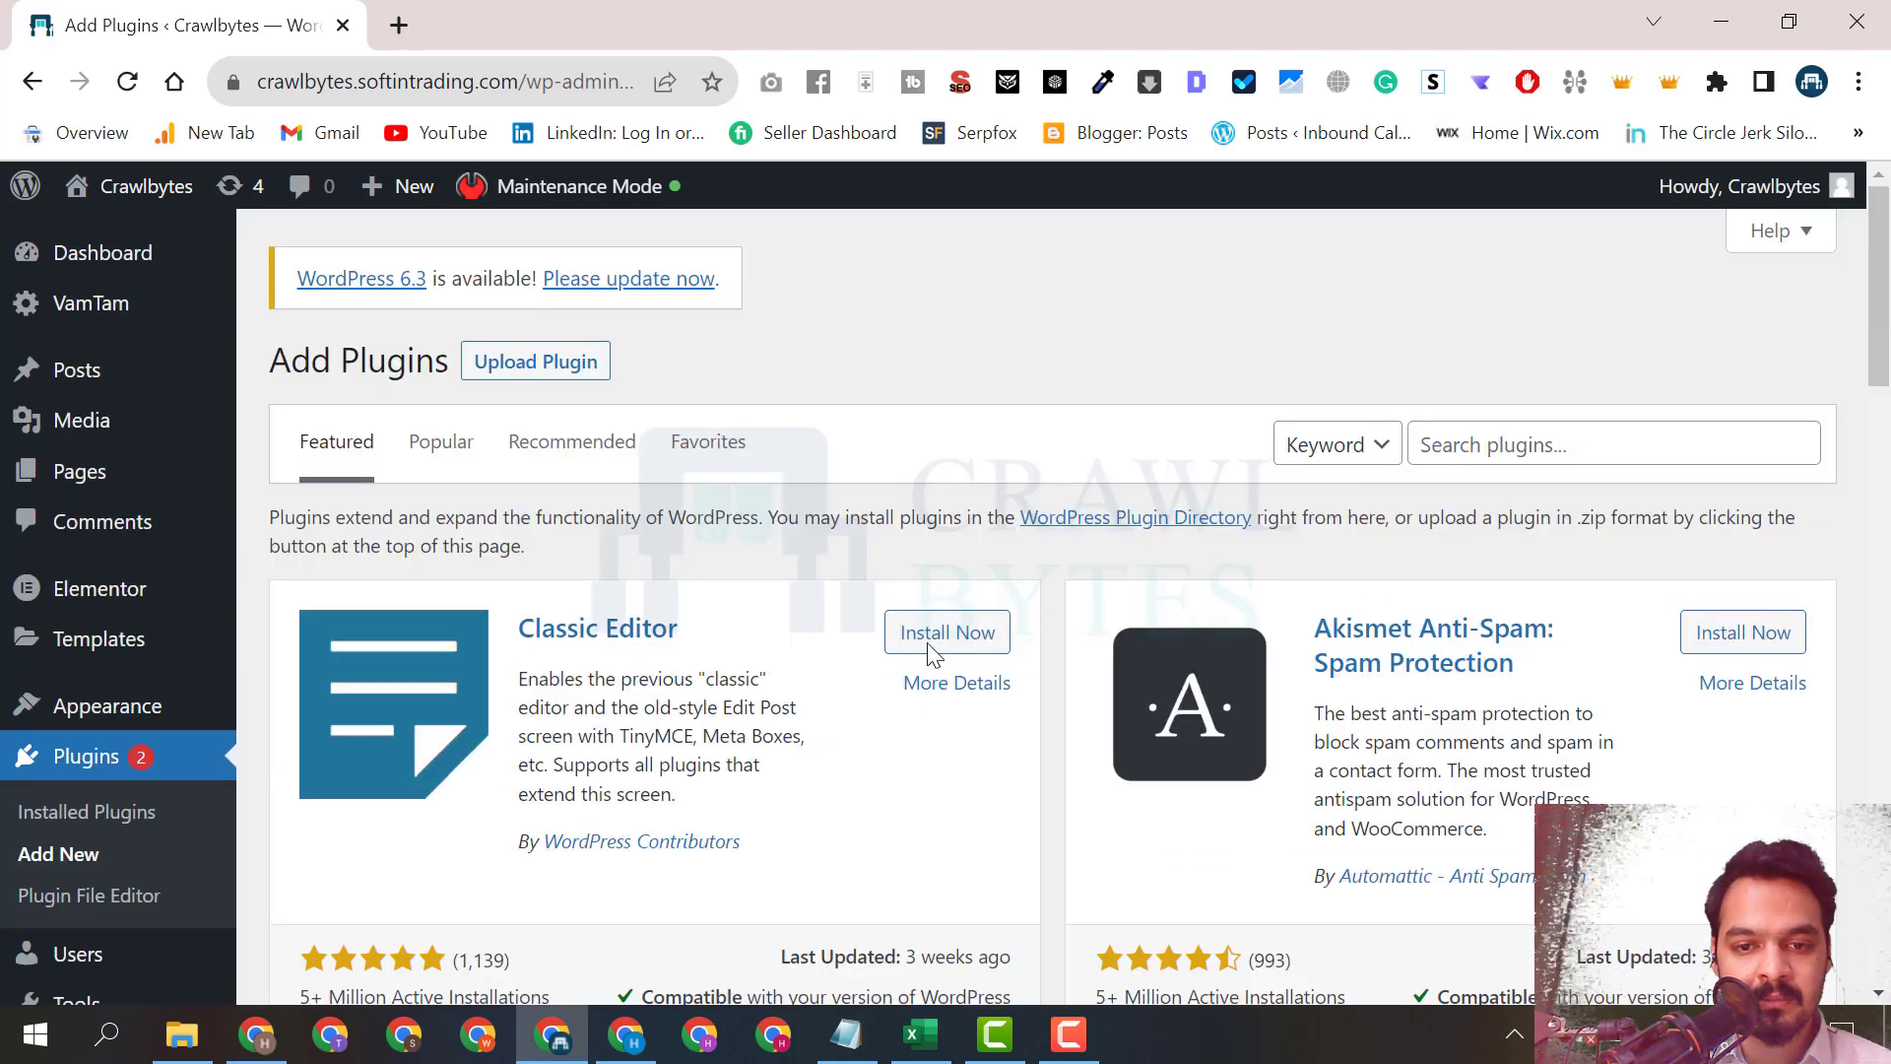
left_click(936, 646)
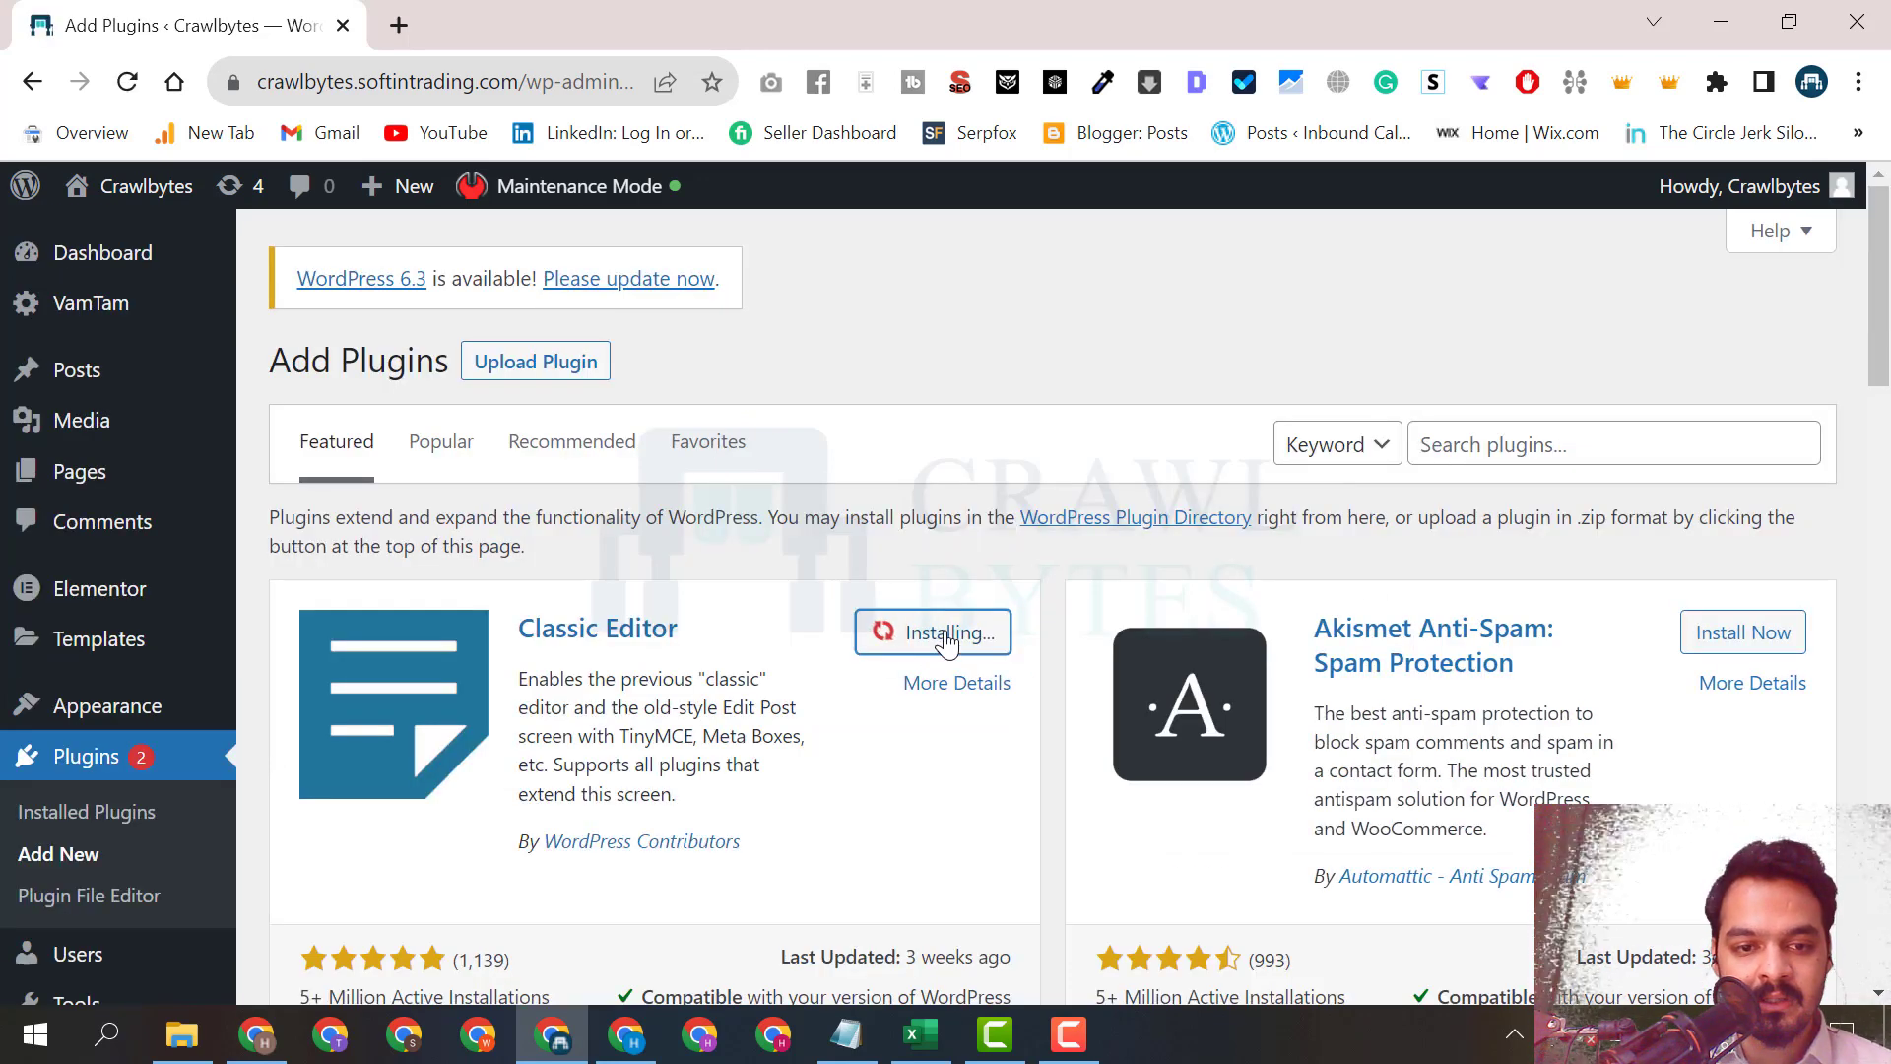
left_click(1468, 453)
left_click(961, 632)
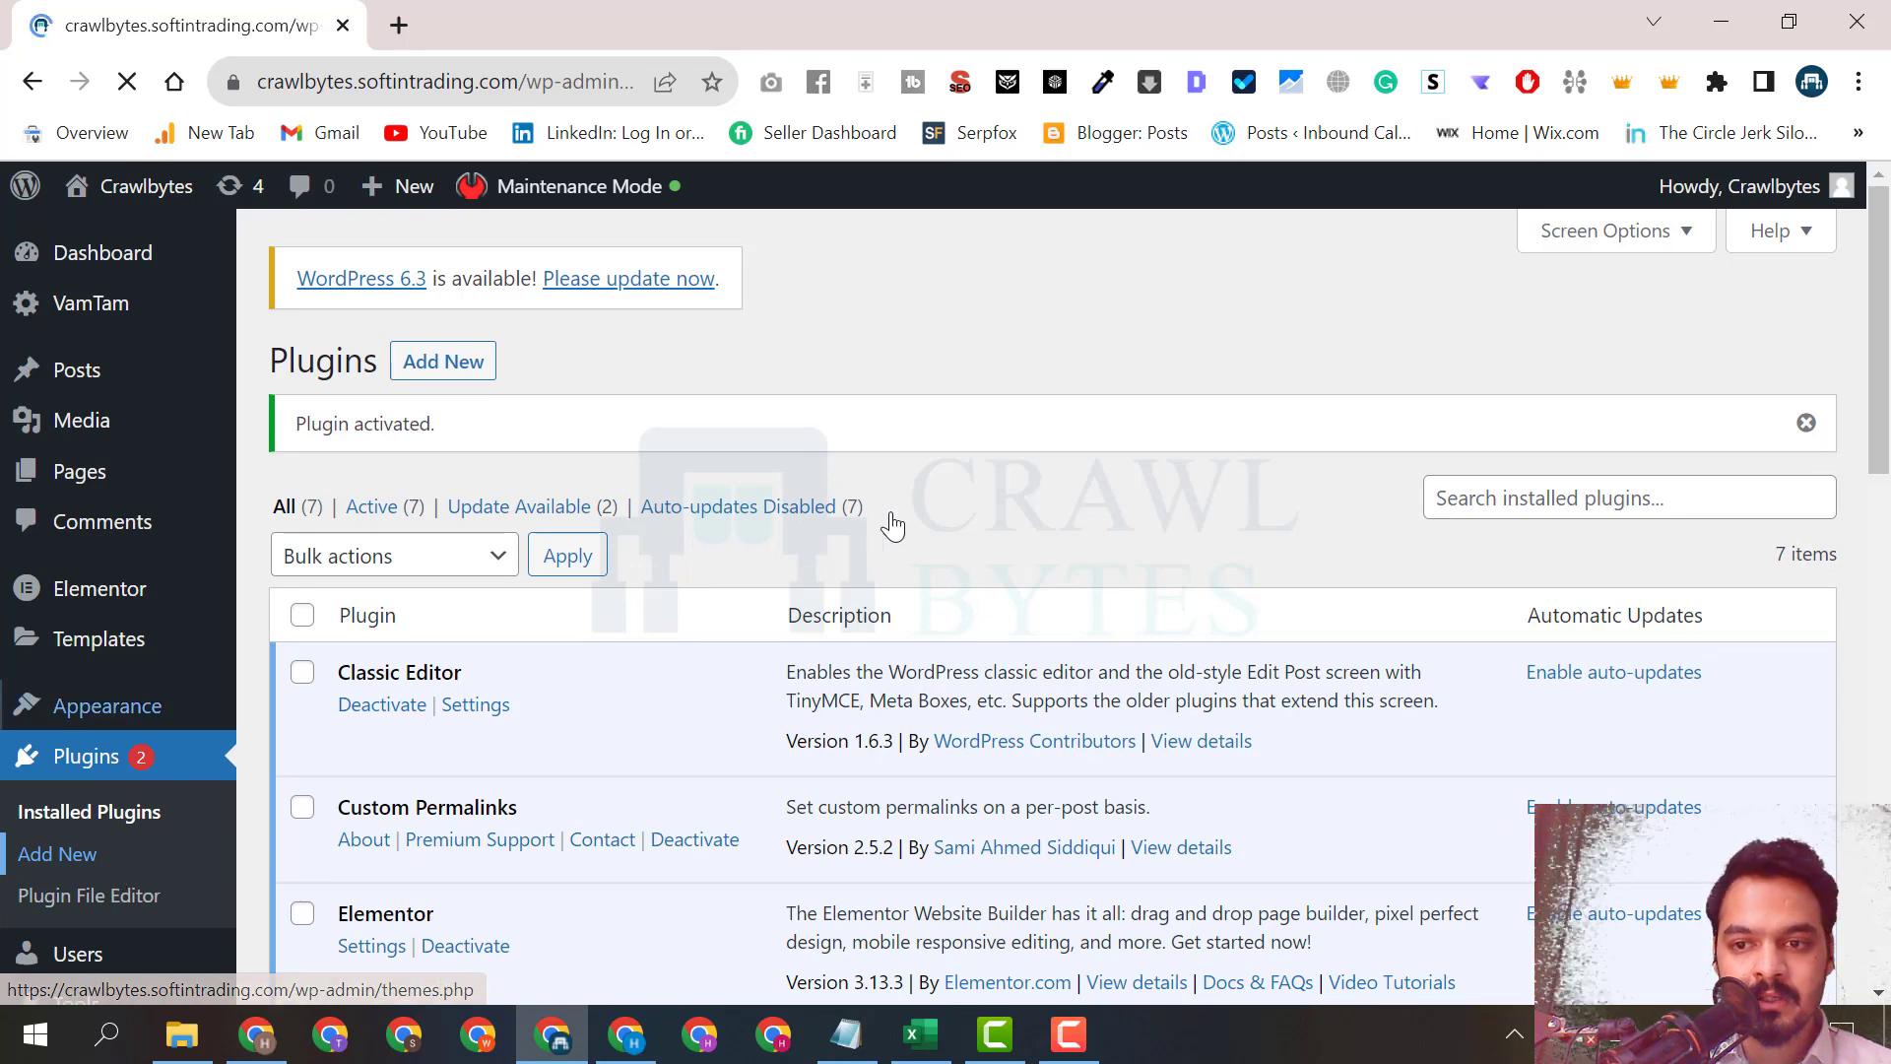
Search the new plugins for "yoast", and install and activate Yoast SEO.
left_click(1475, 445)
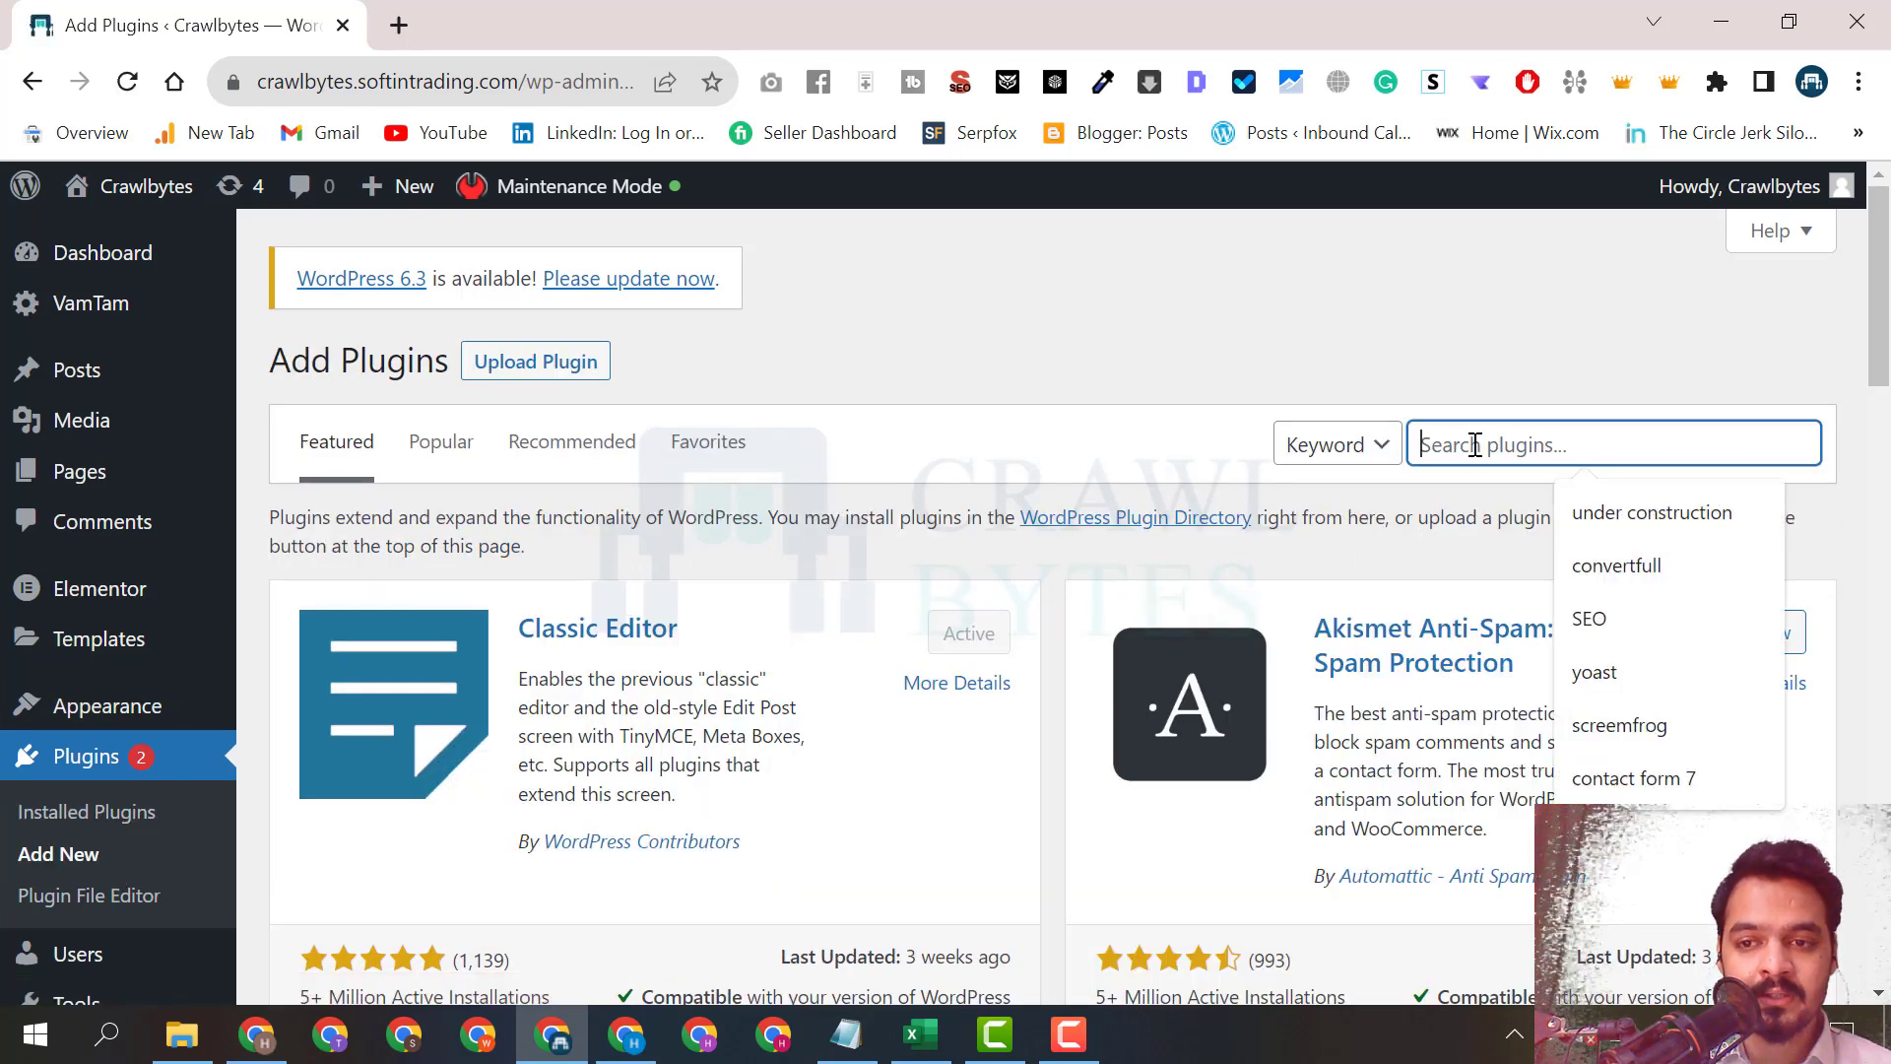
type("yoa")
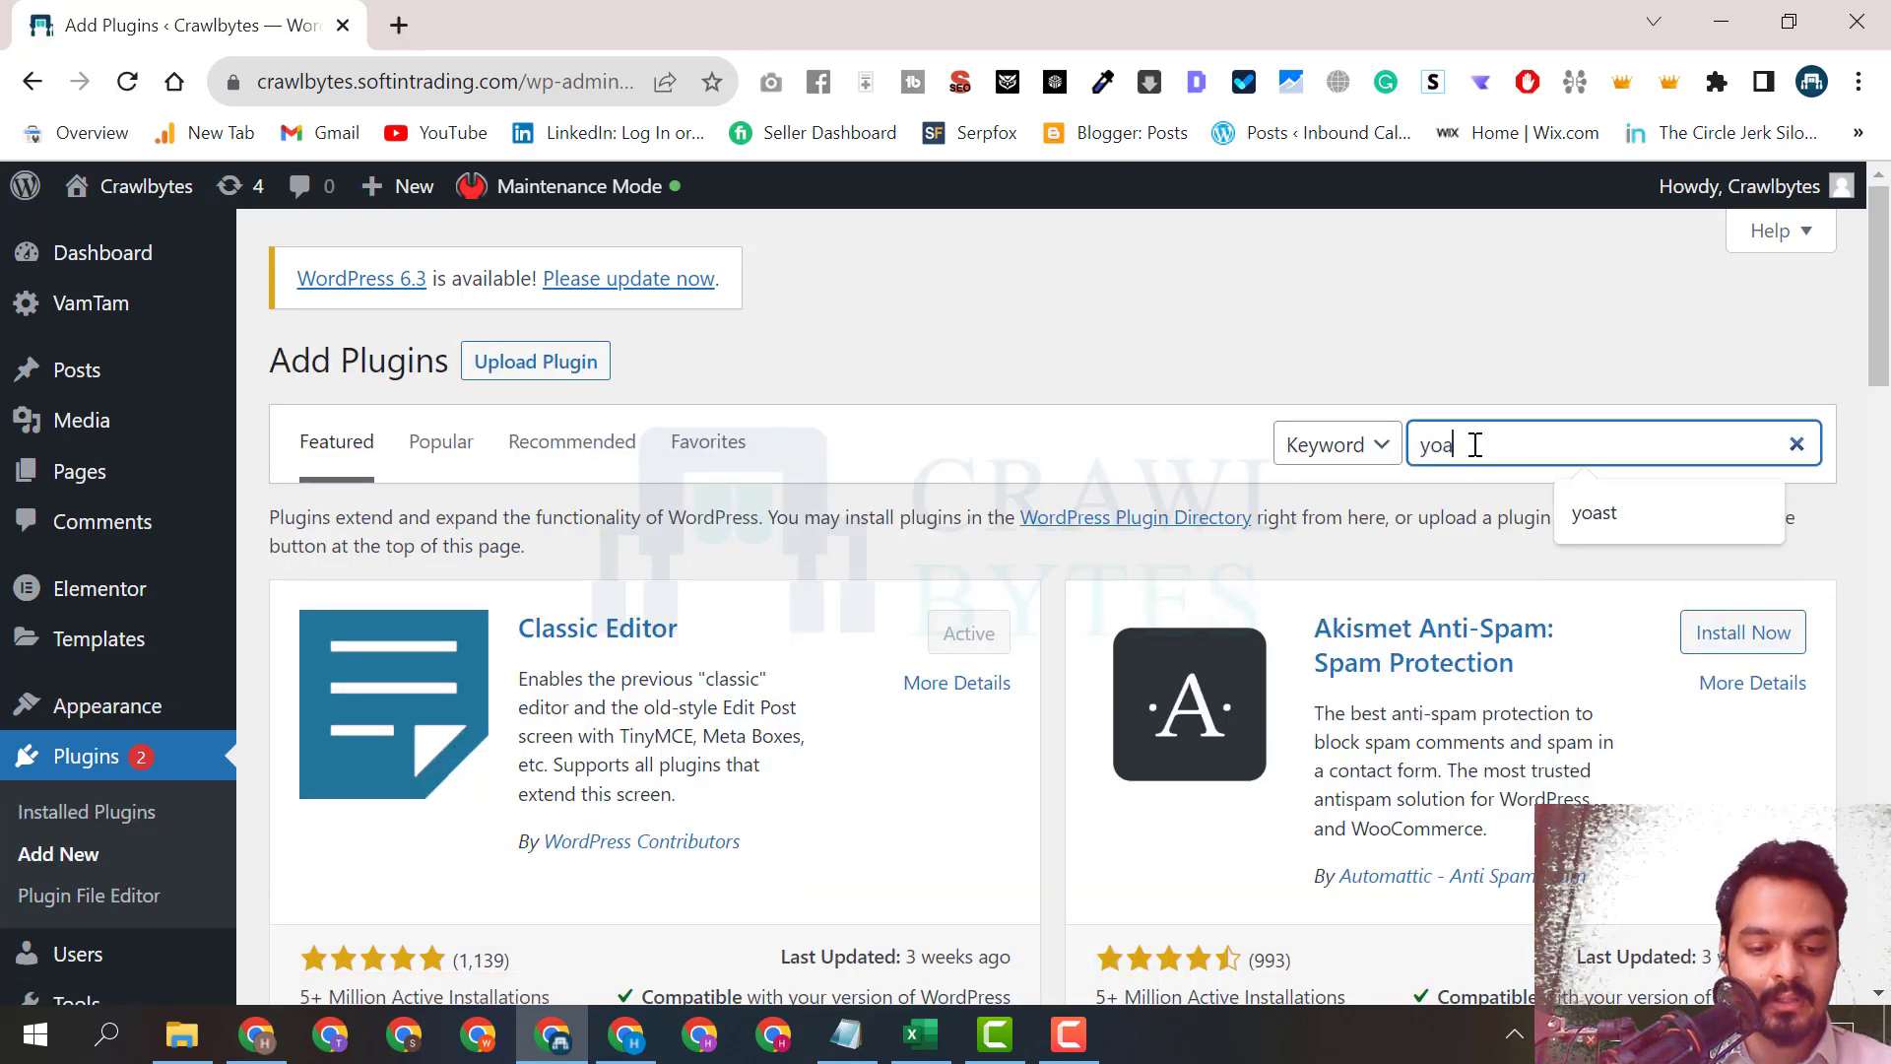
type("st")
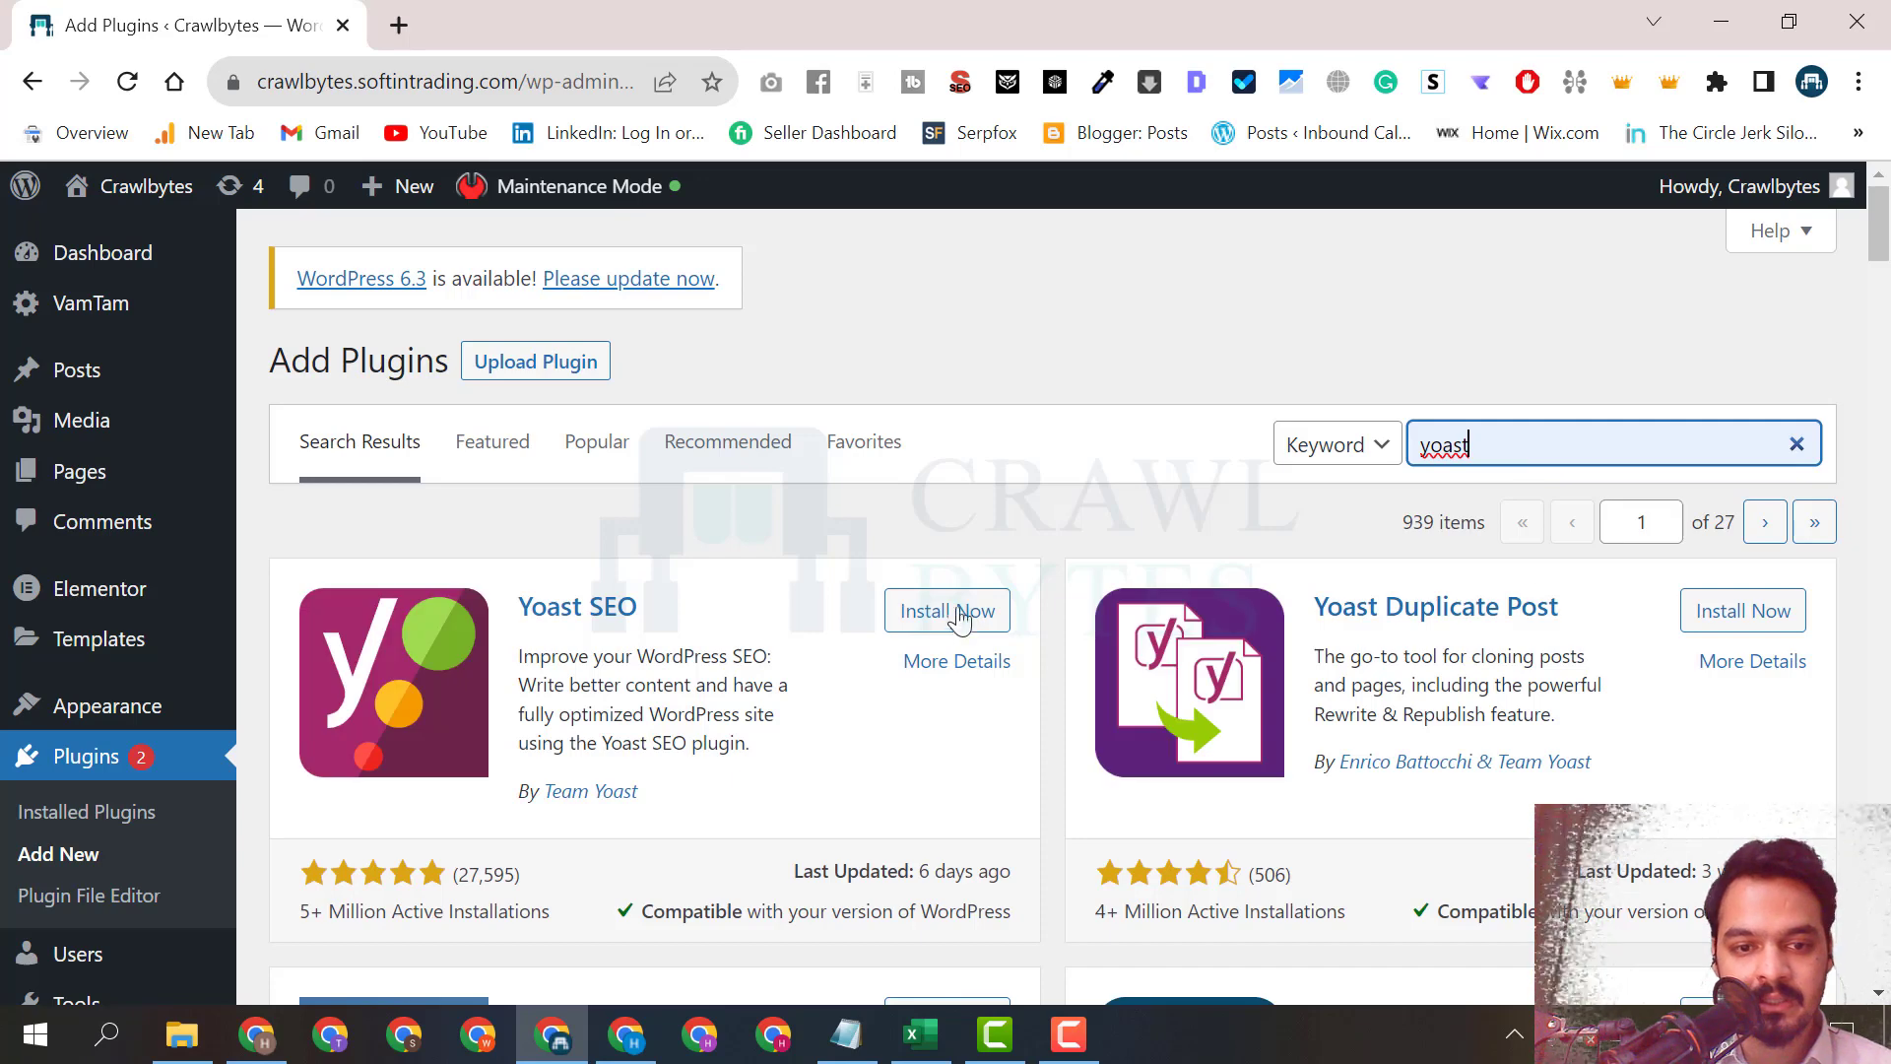
left_click(926, 628)
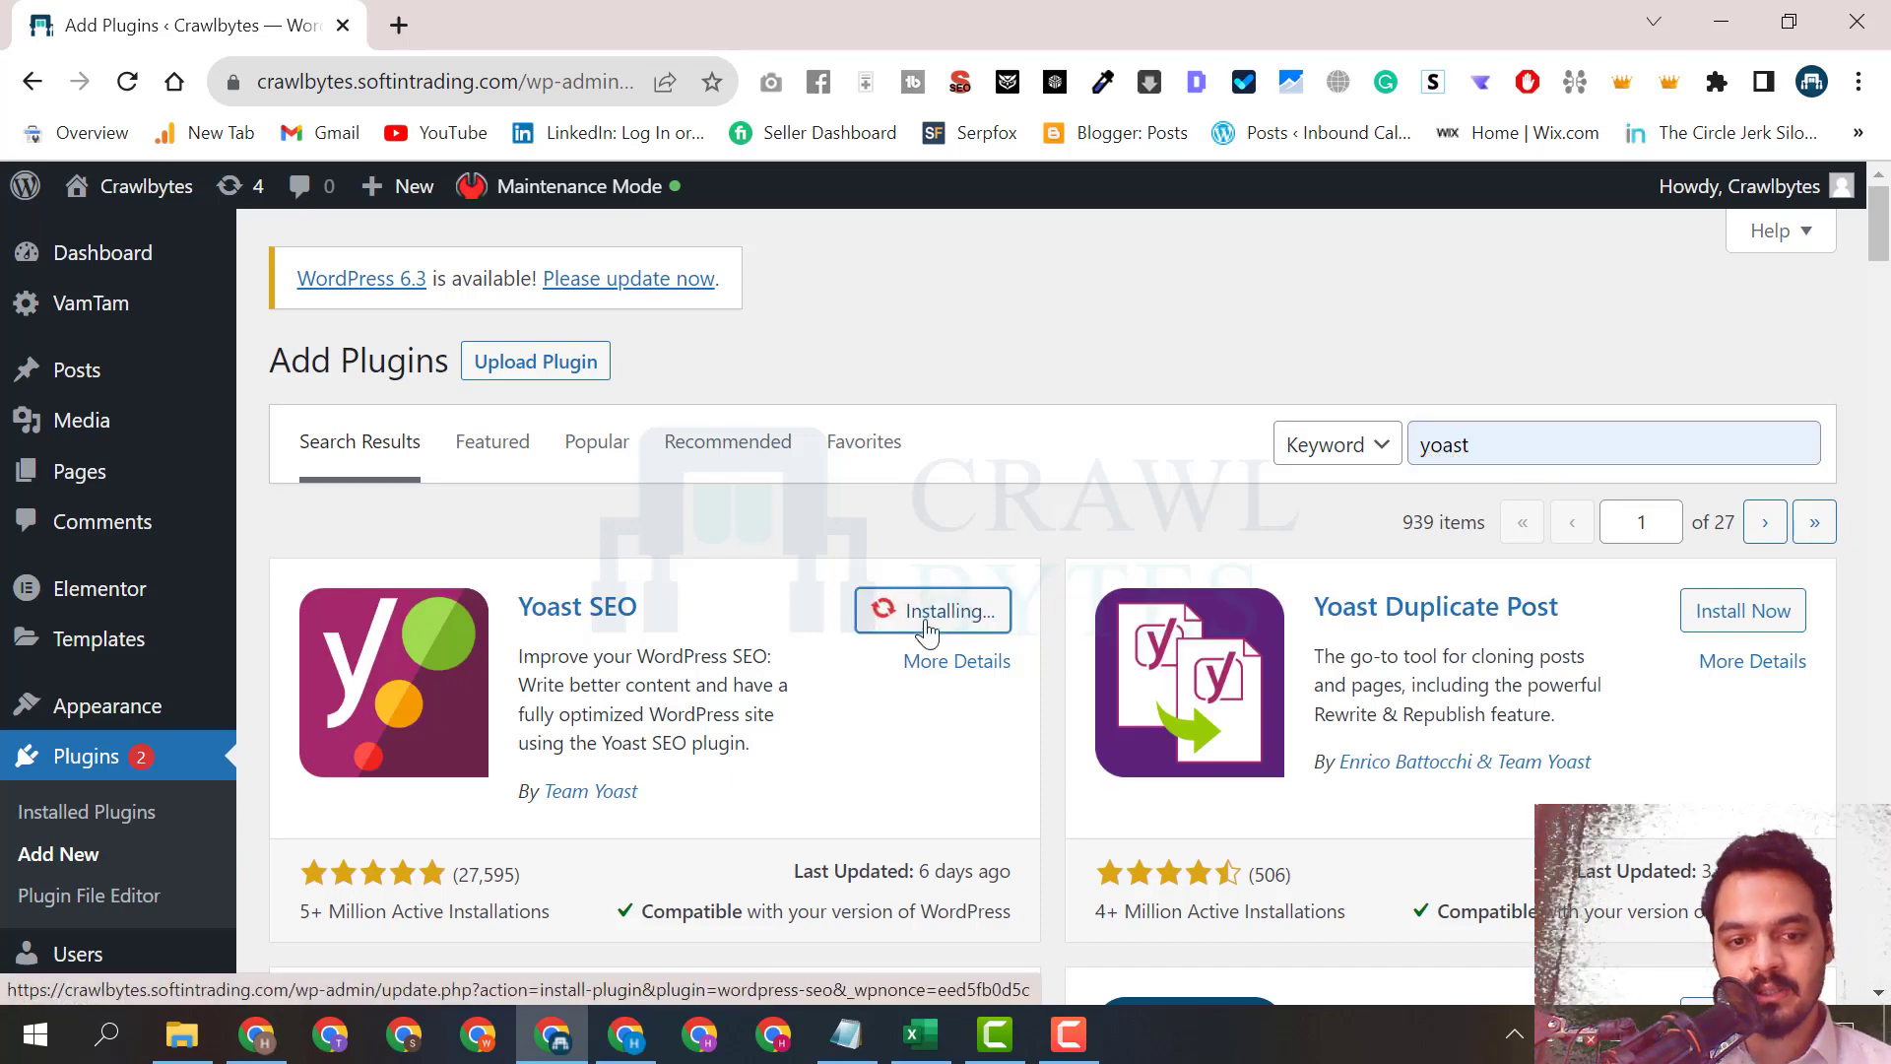
left_click(935, 620)
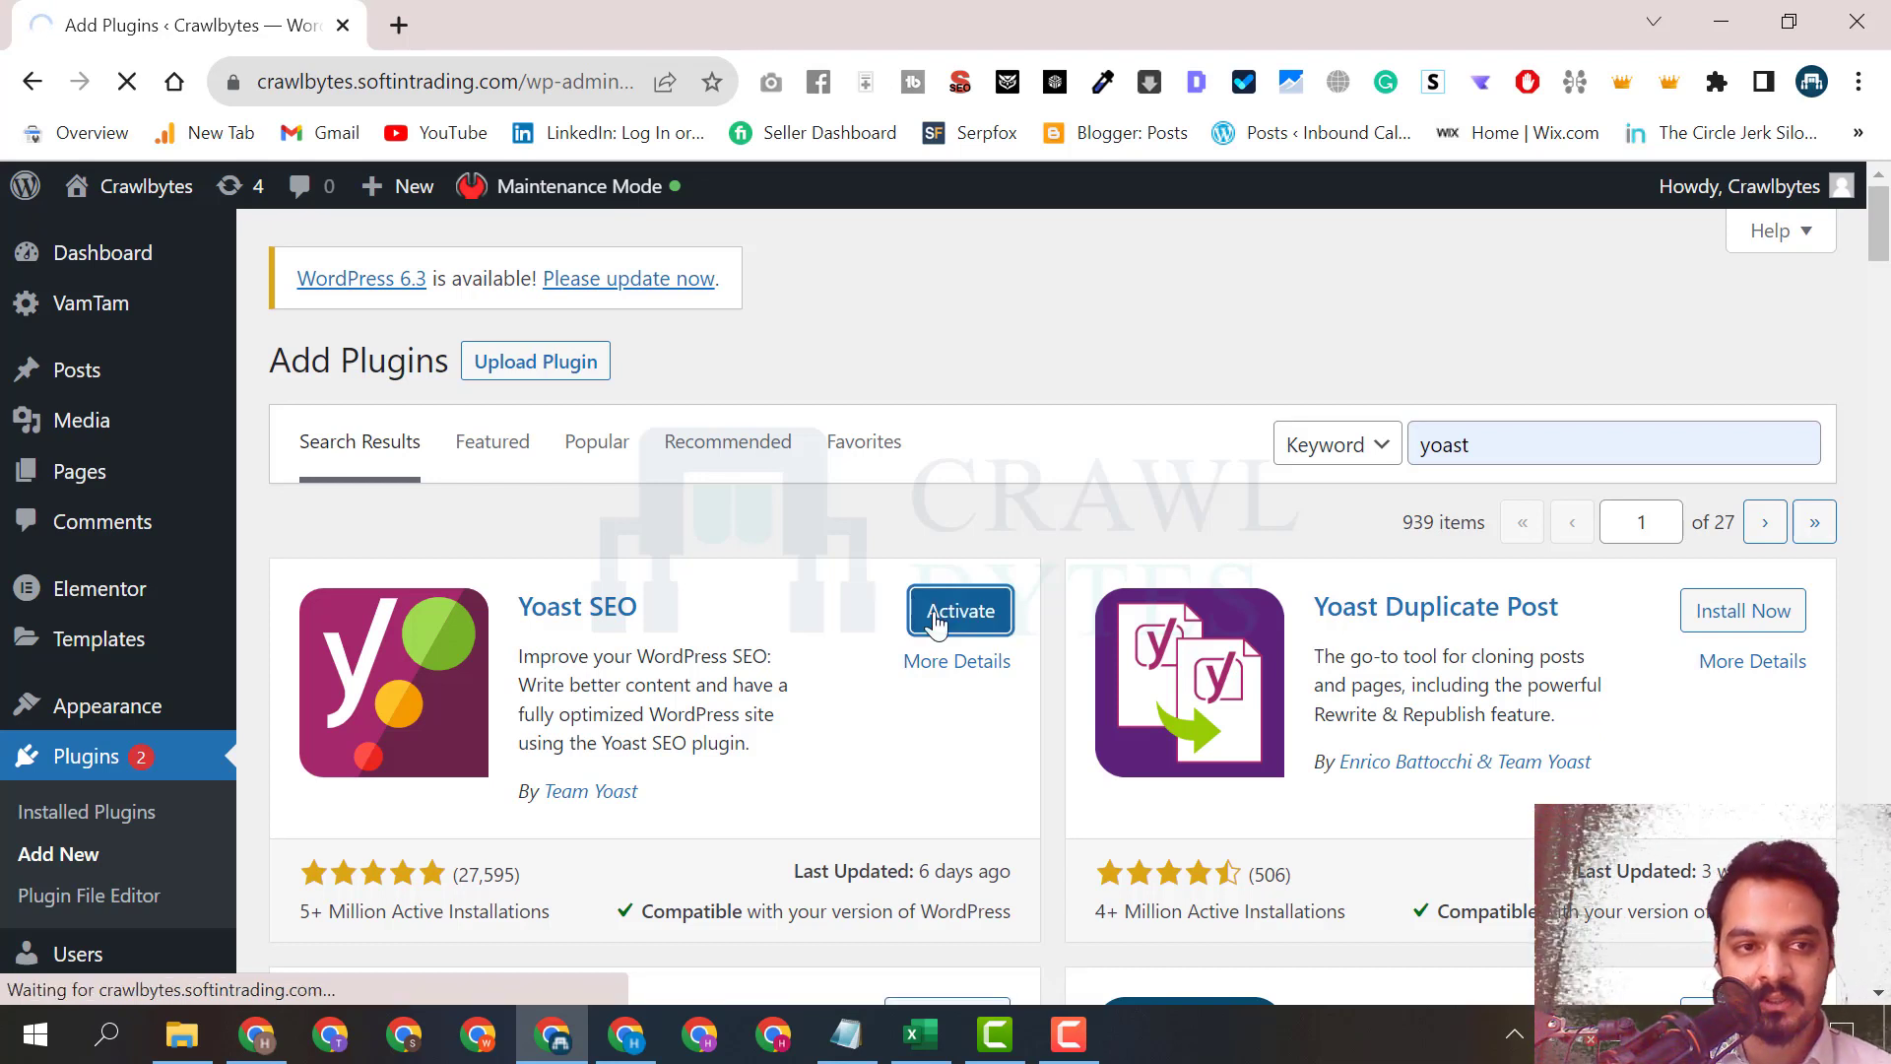
Start a new post in a separate browser tab and switch to it.
mouse_move(409, 187)
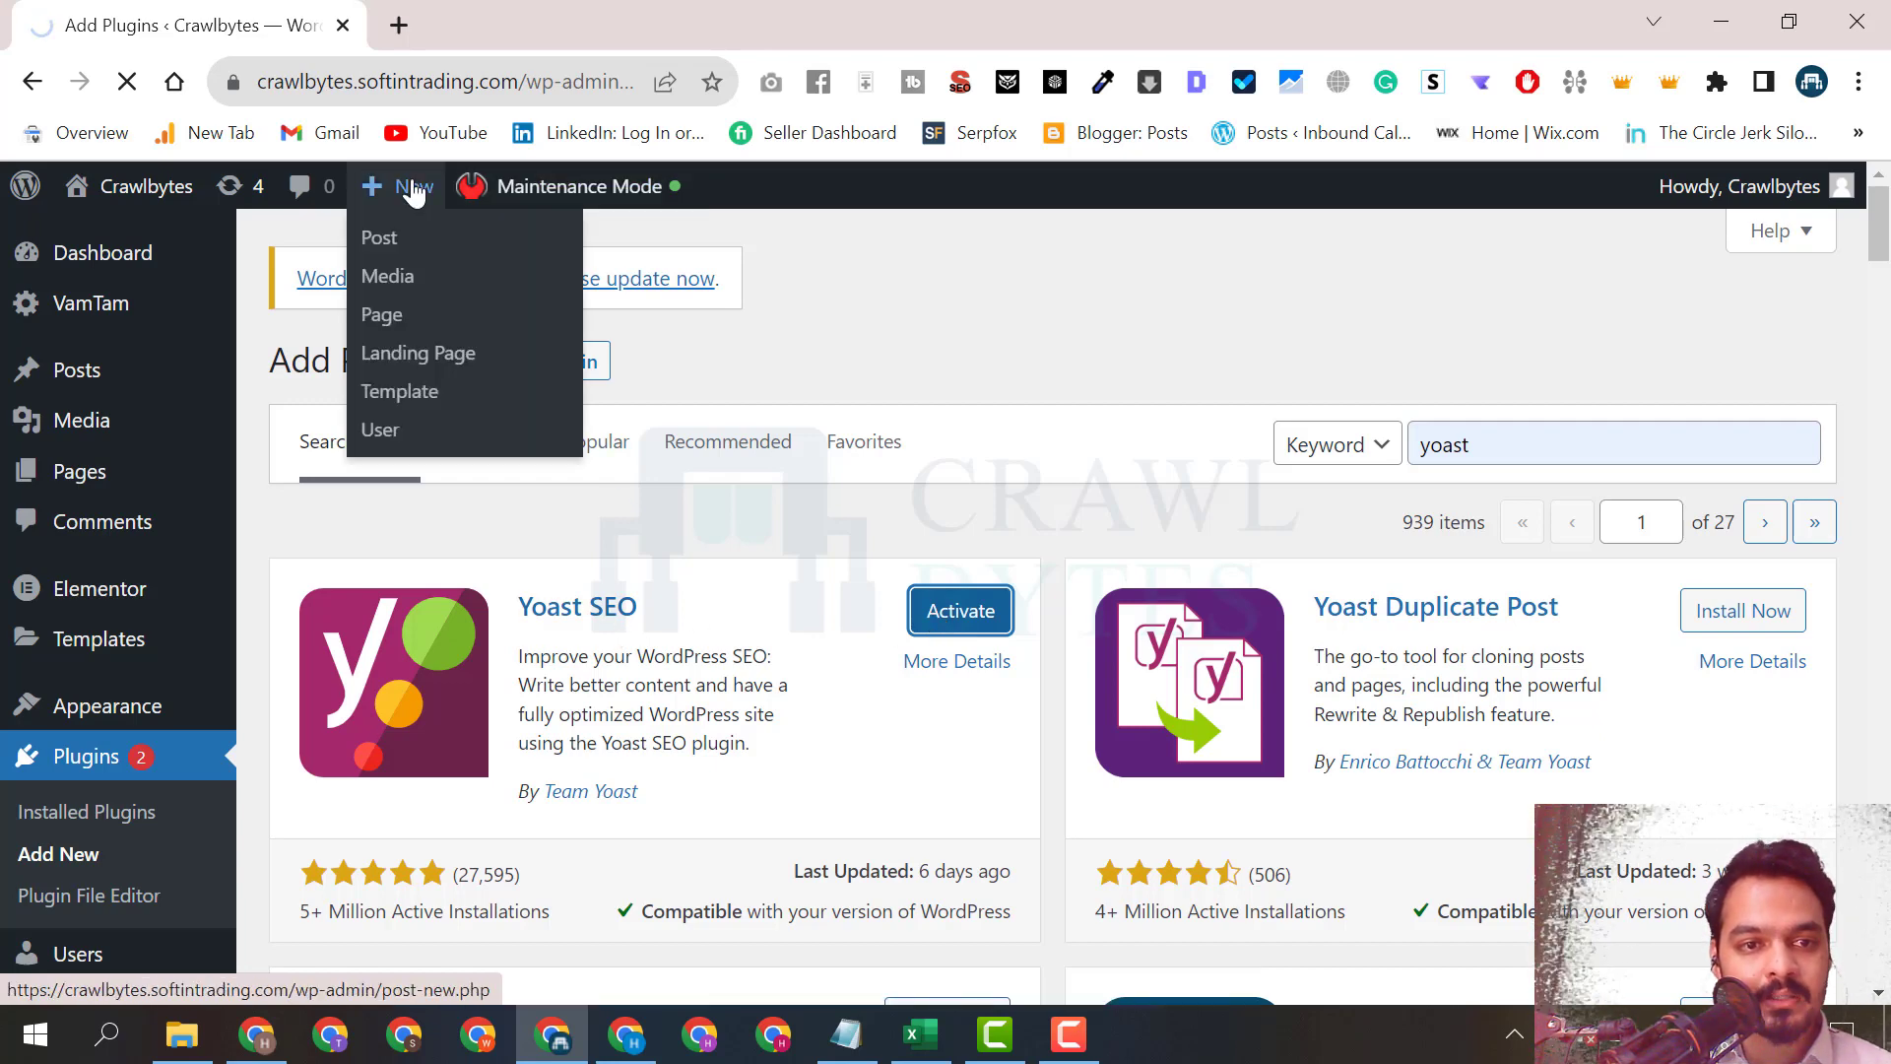
middle_click(384, 241)
left_click(549, 20)
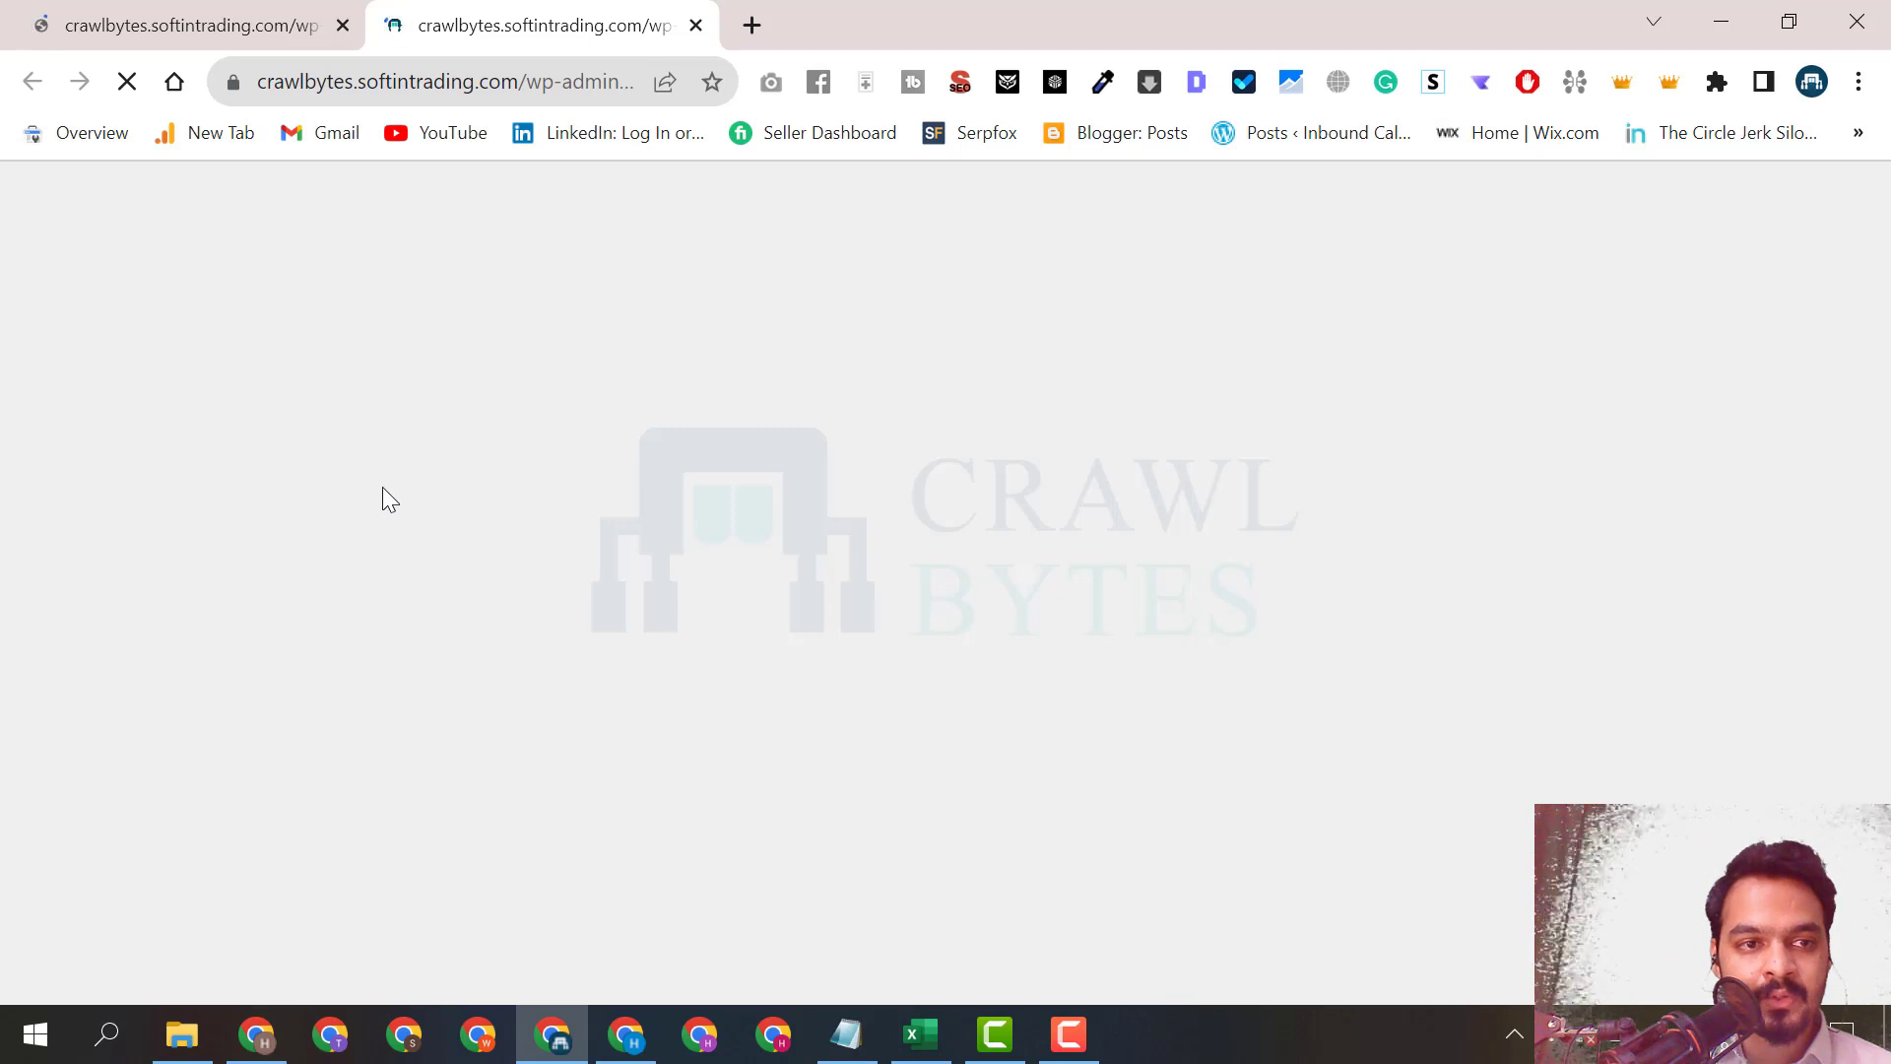
Return to the plugin activation tab and check the installed plugins list for Yoast SEO.
left_click(286, 27)
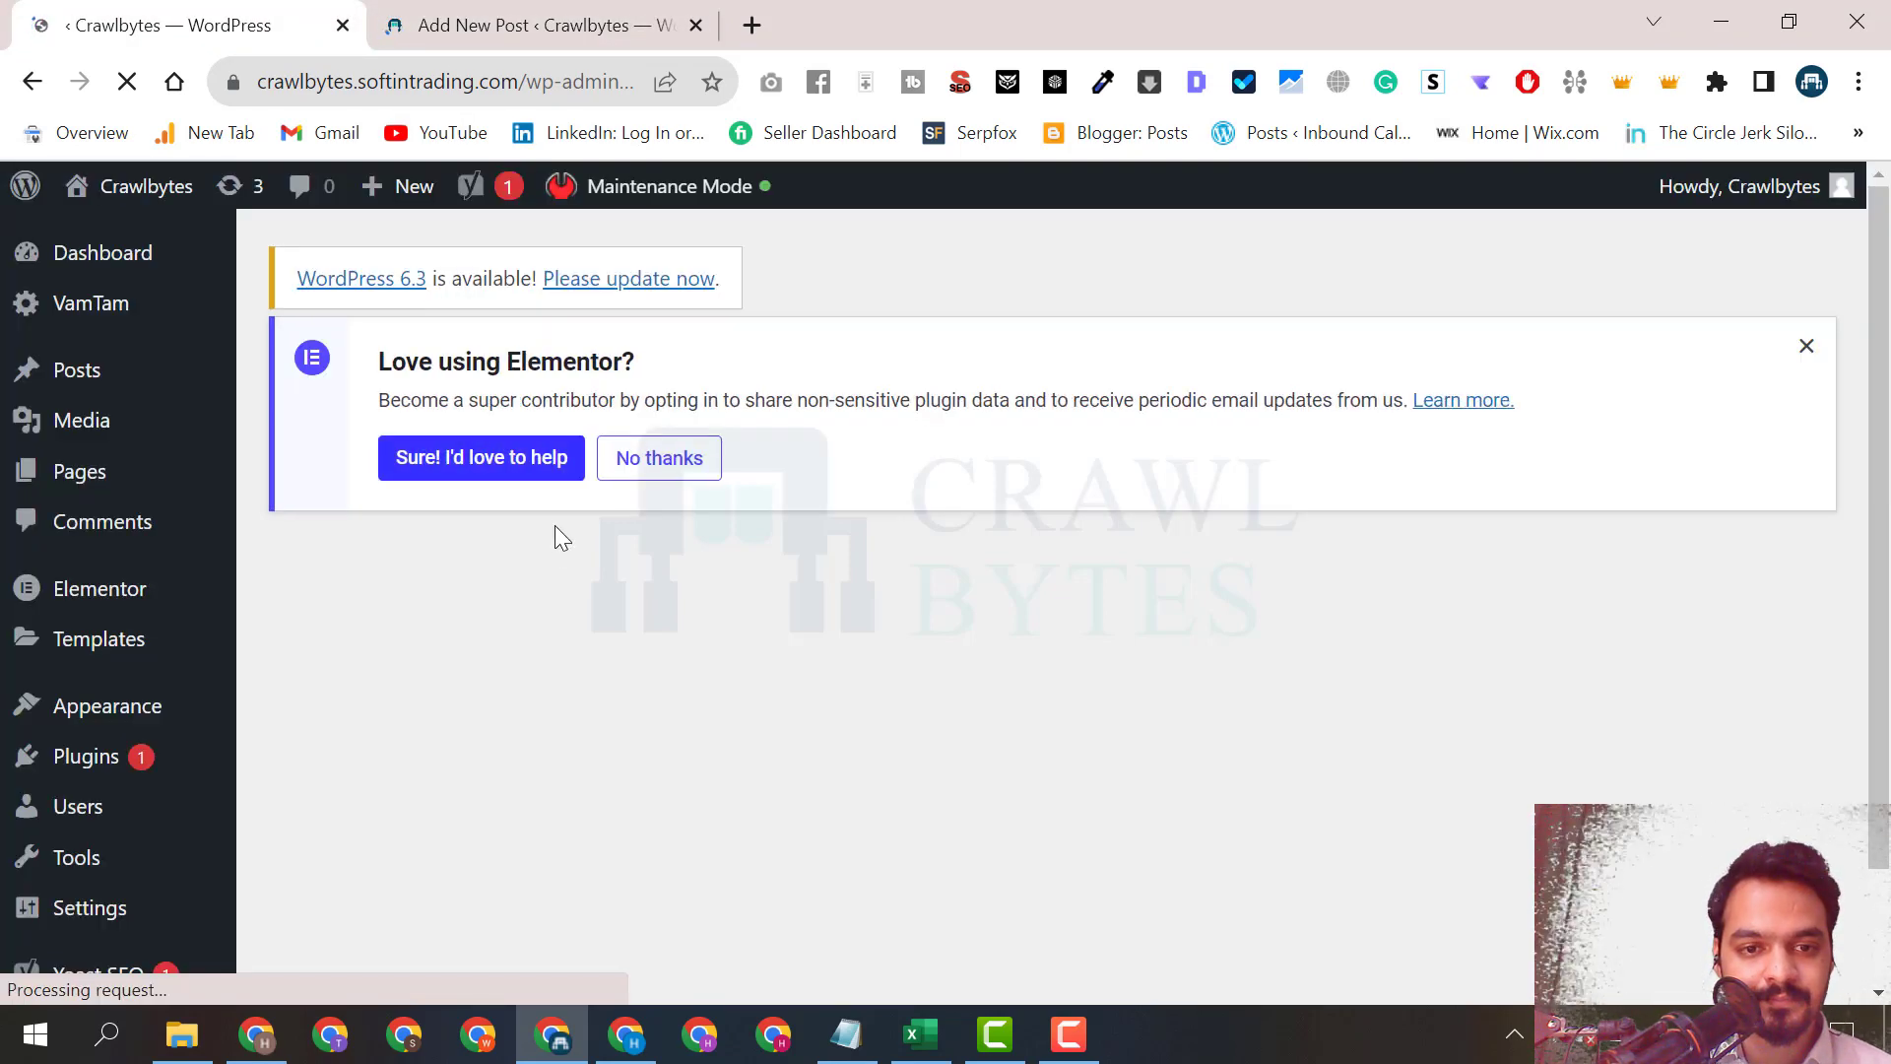
scroll(567, 547, "down", 2)
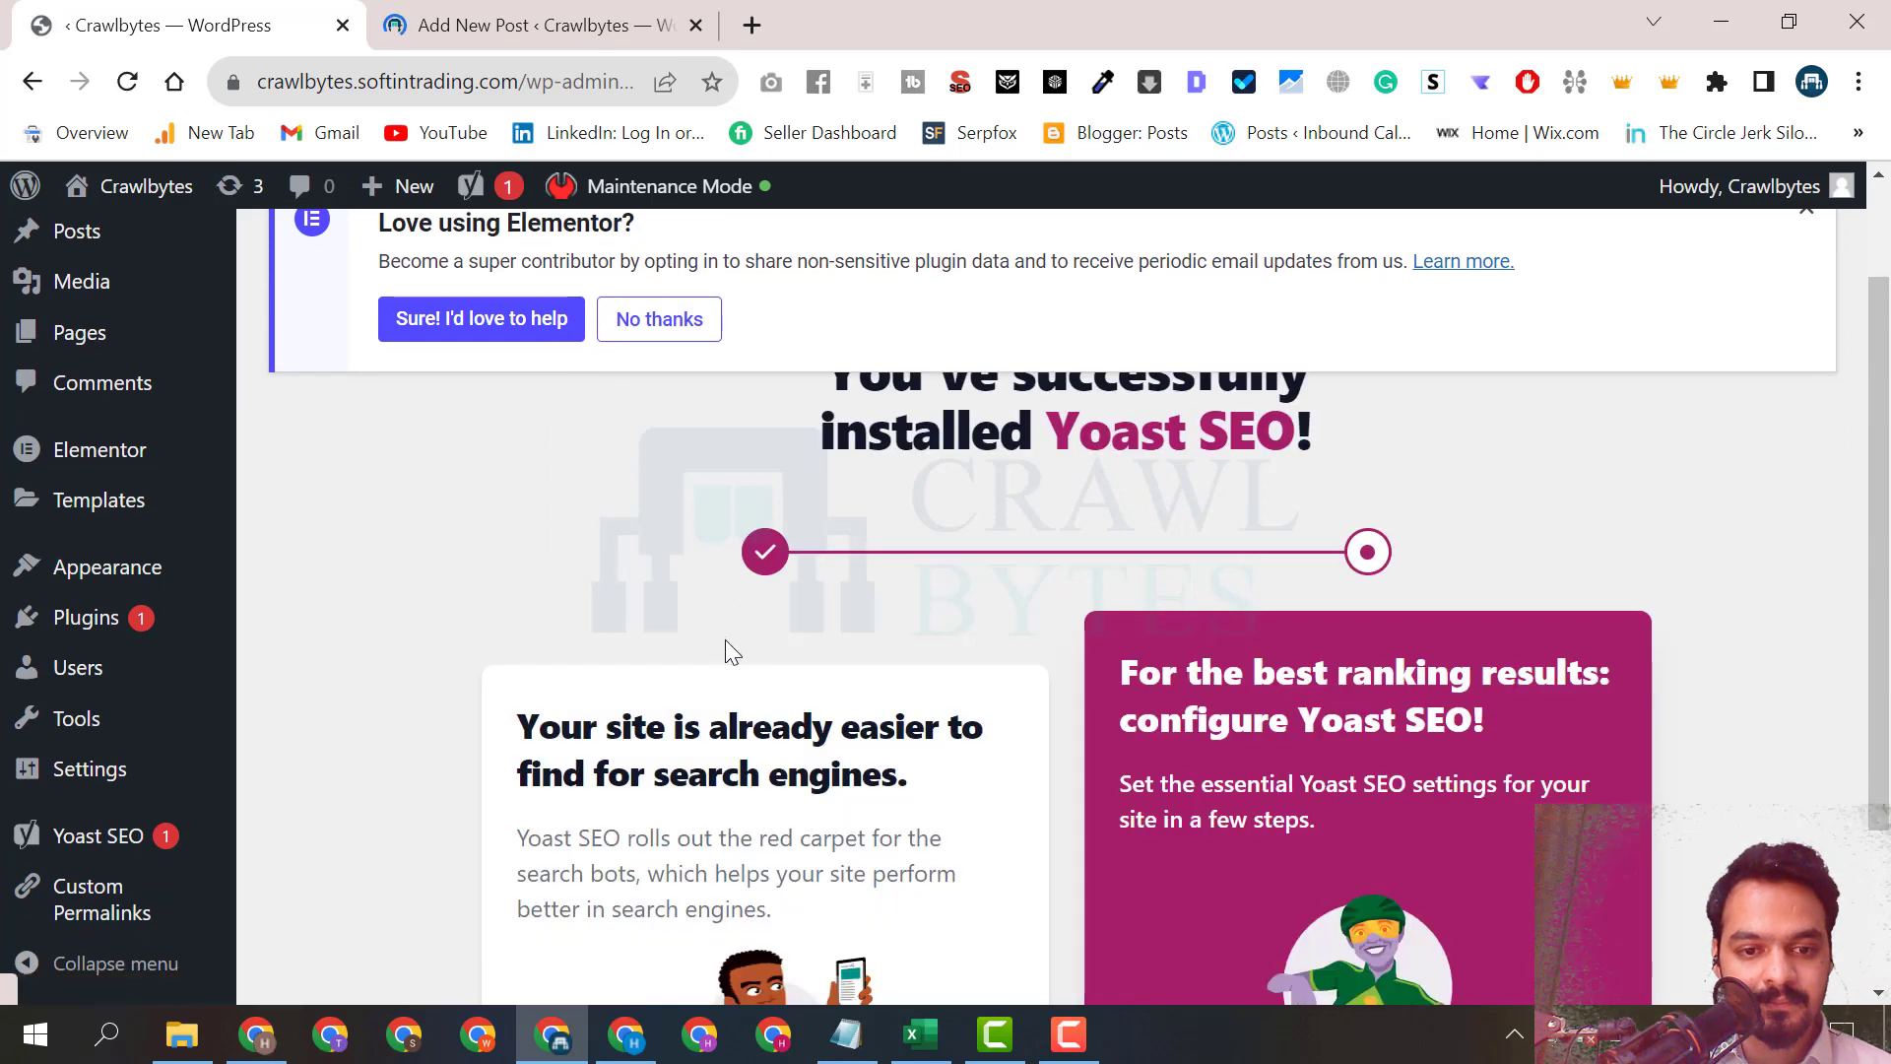
scroll(709, 642, "down", 2)
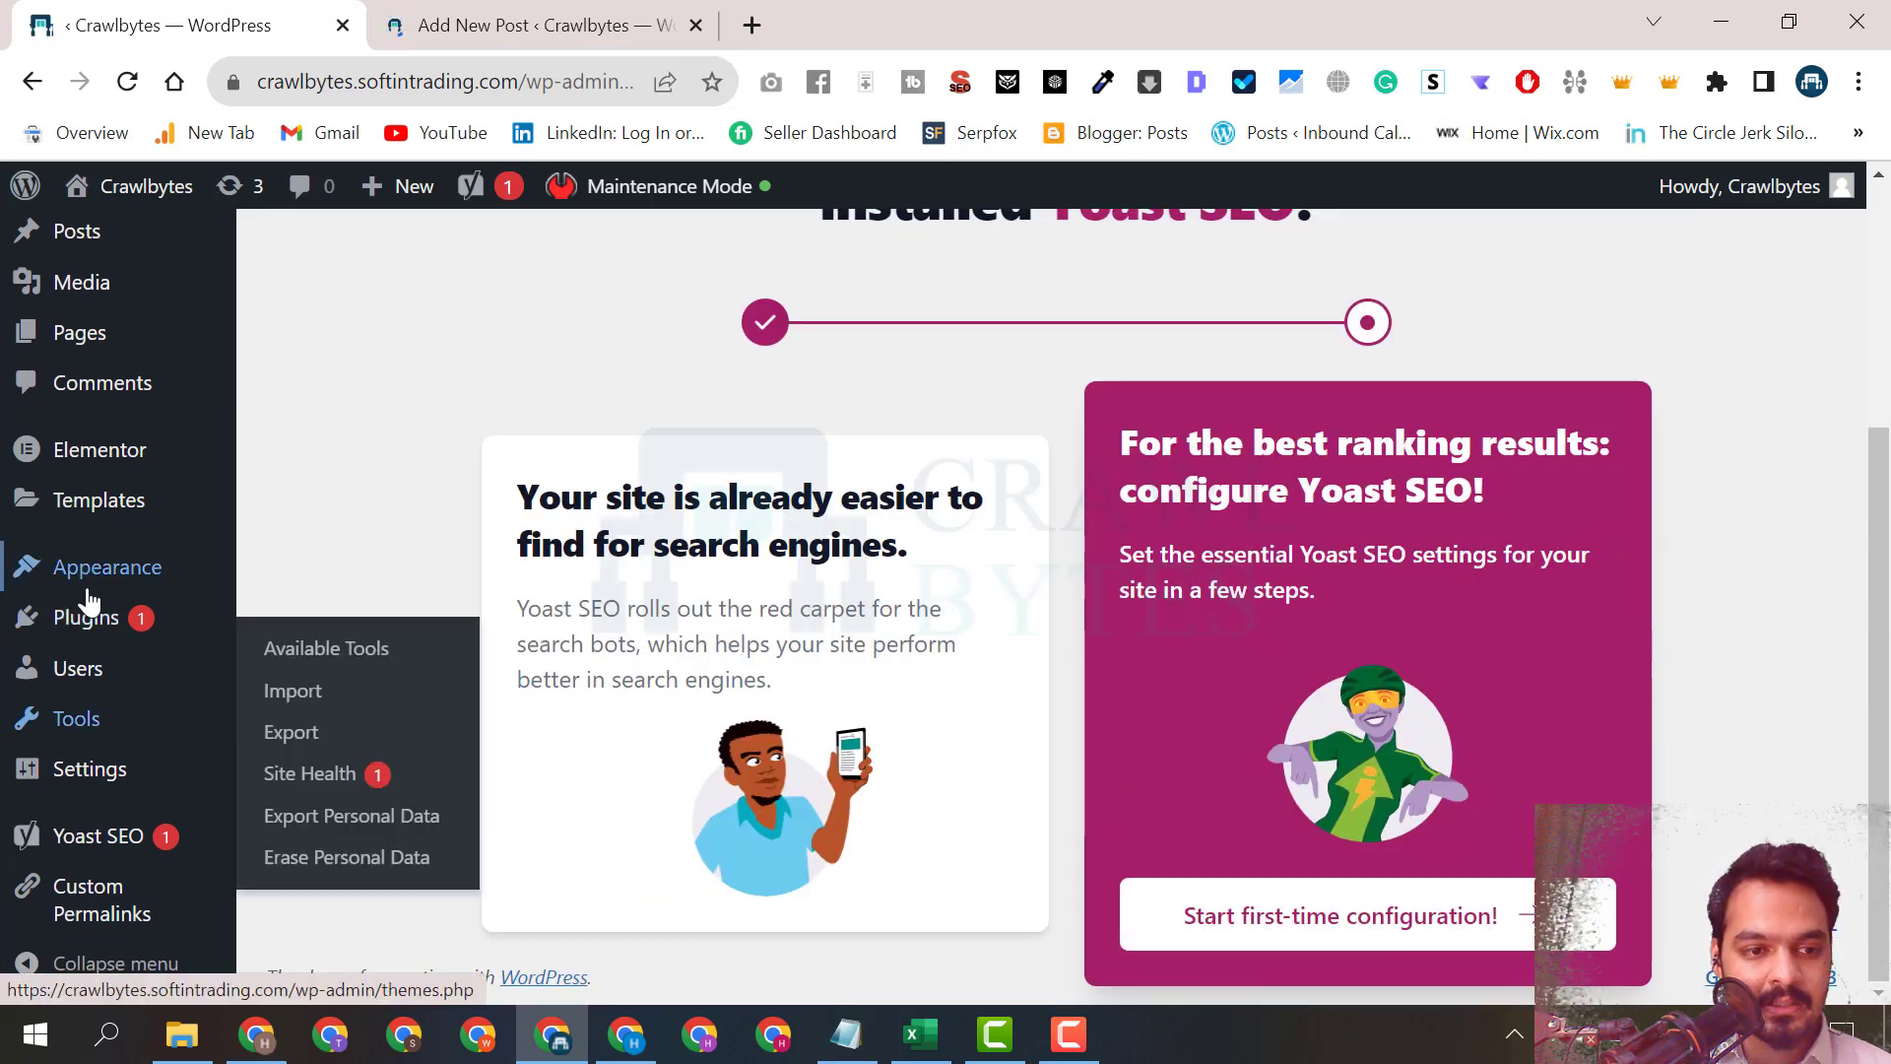
mouse_move(136, 621)
left_click(311, 643)
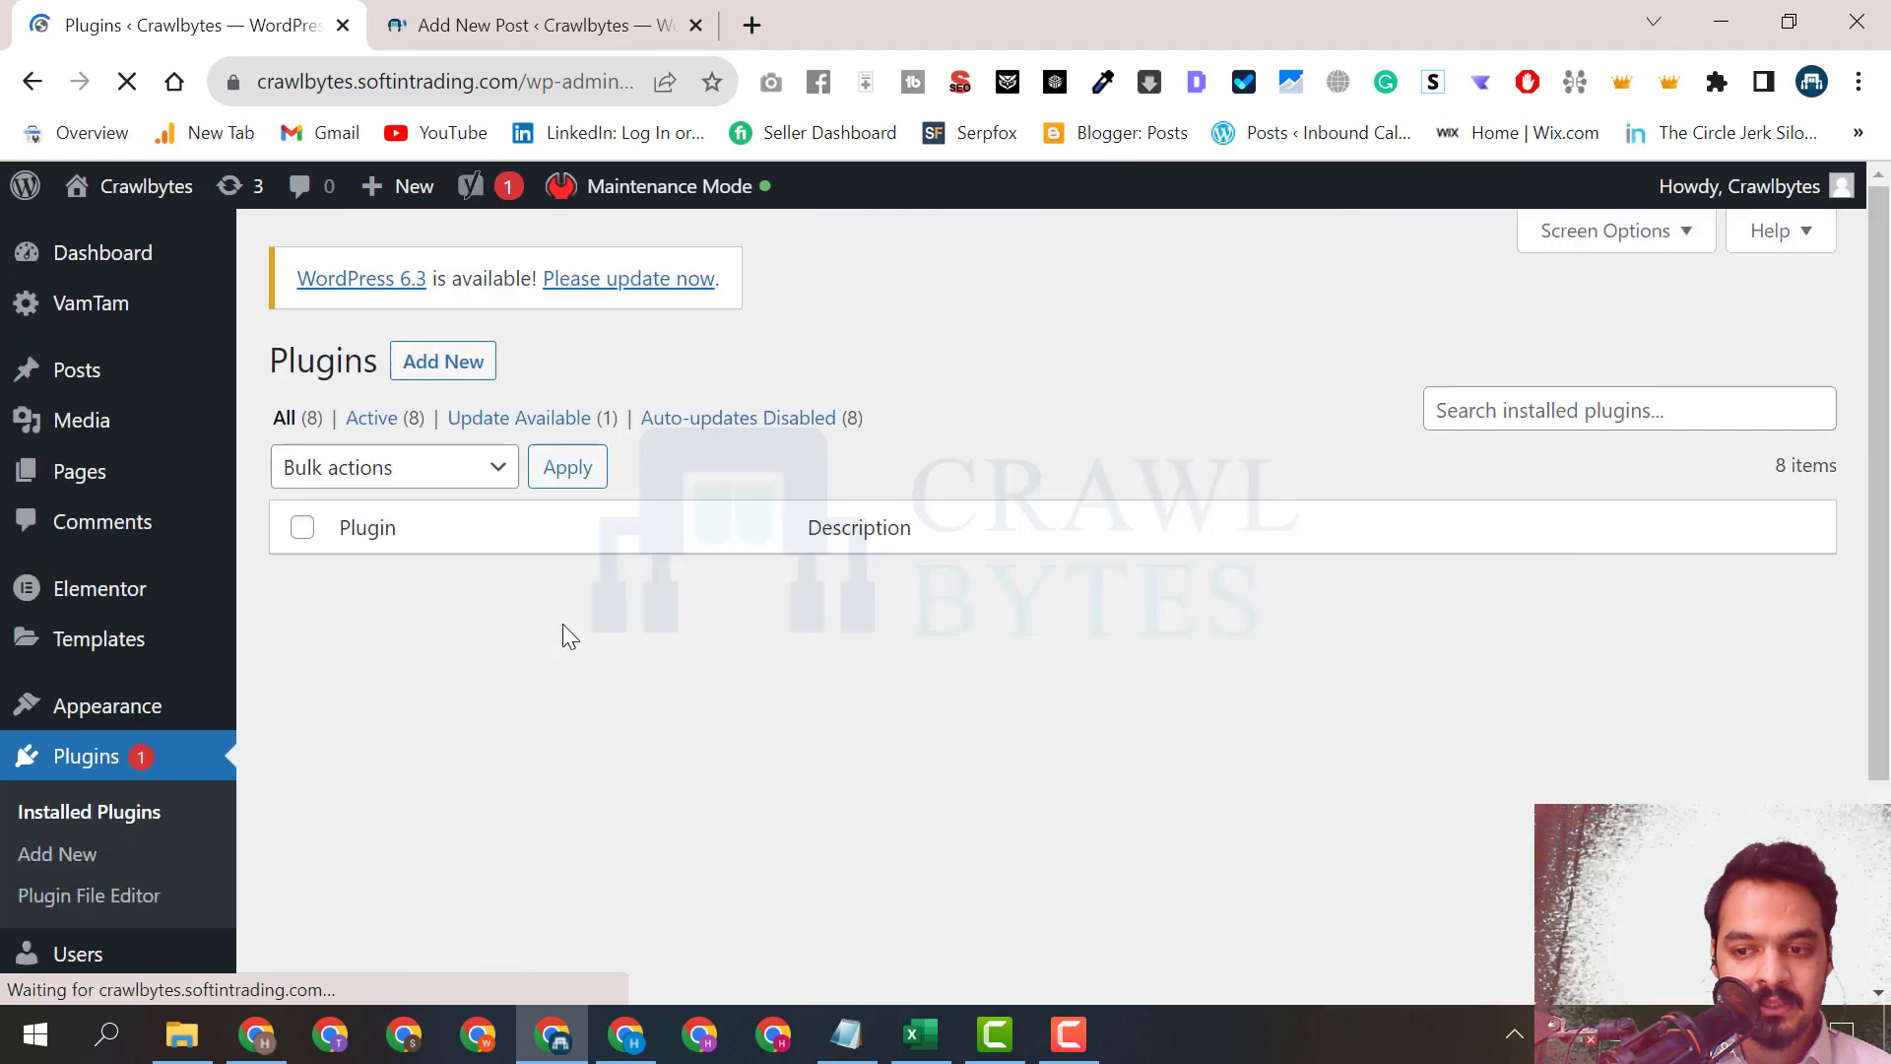
scroll(563, 630, "down", 10)
scroll(561, 637, "down", 5)
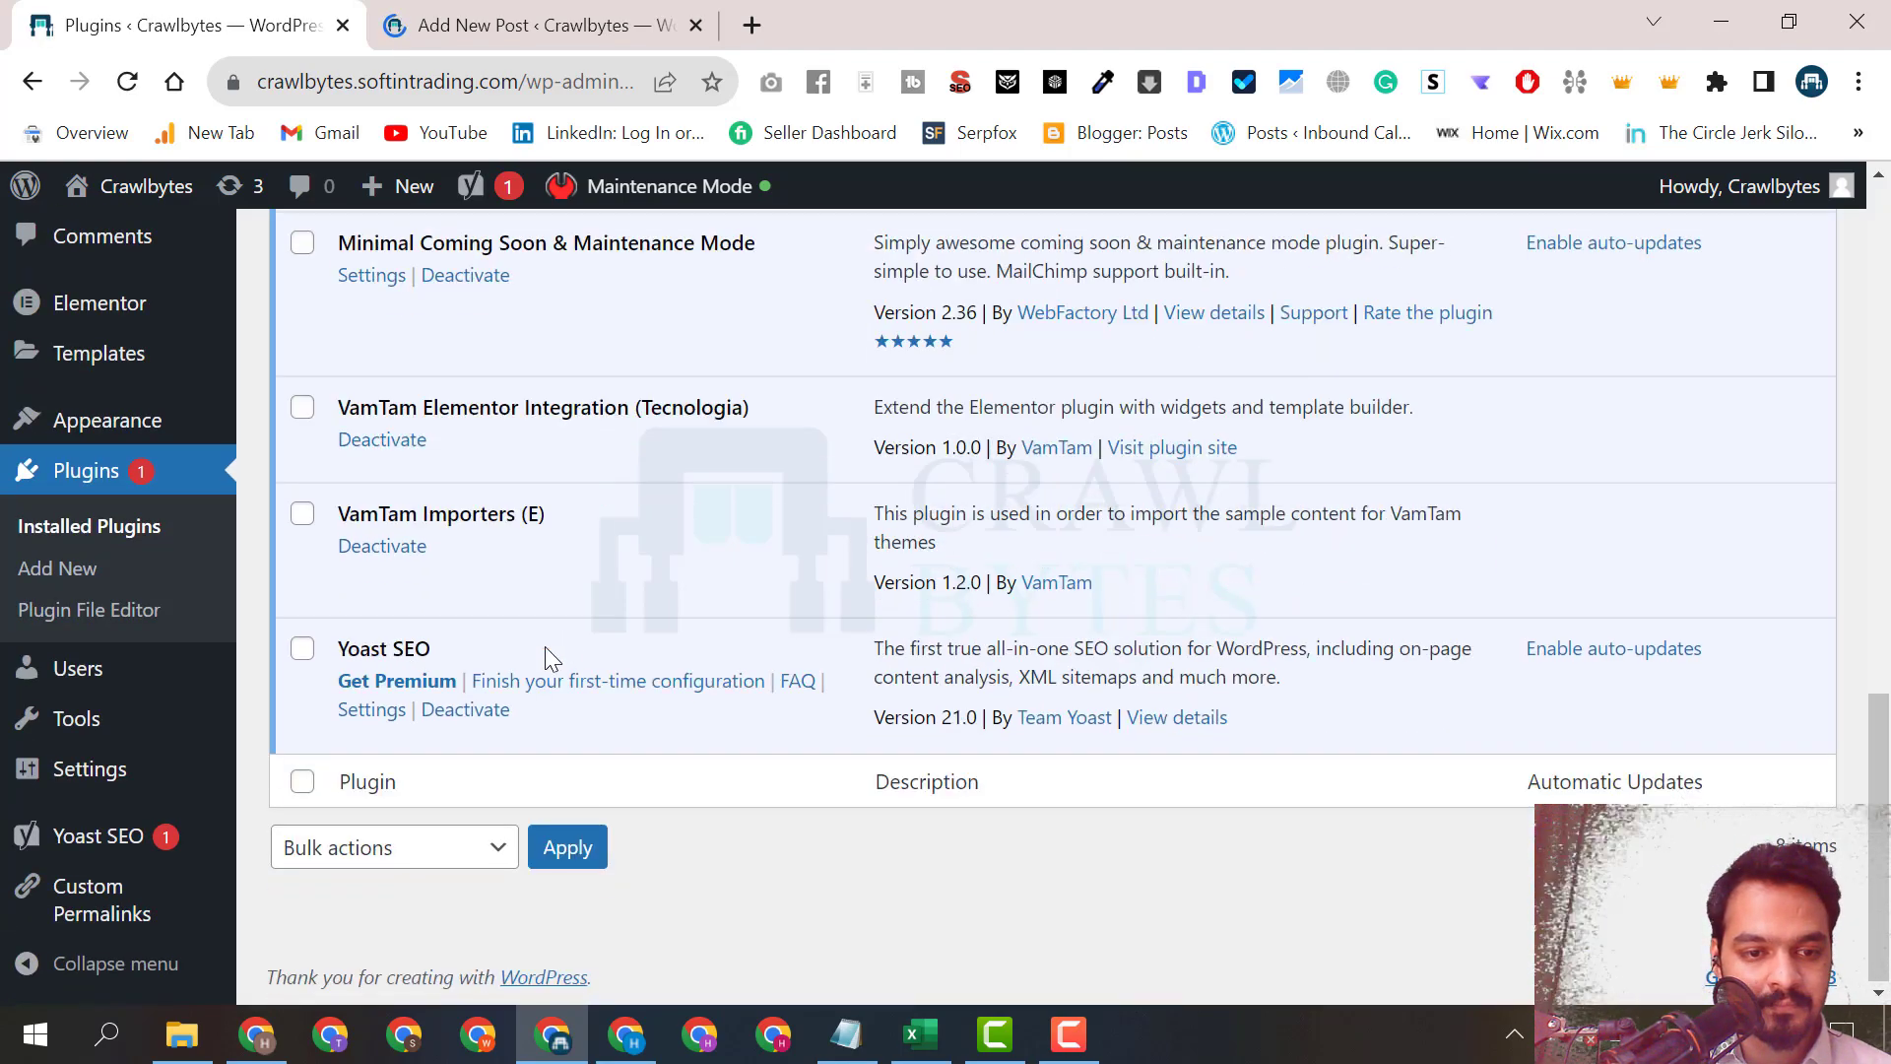
Paste the copied website designing article into the new post's content and show it in the visual editor.
left_click(591, 25)
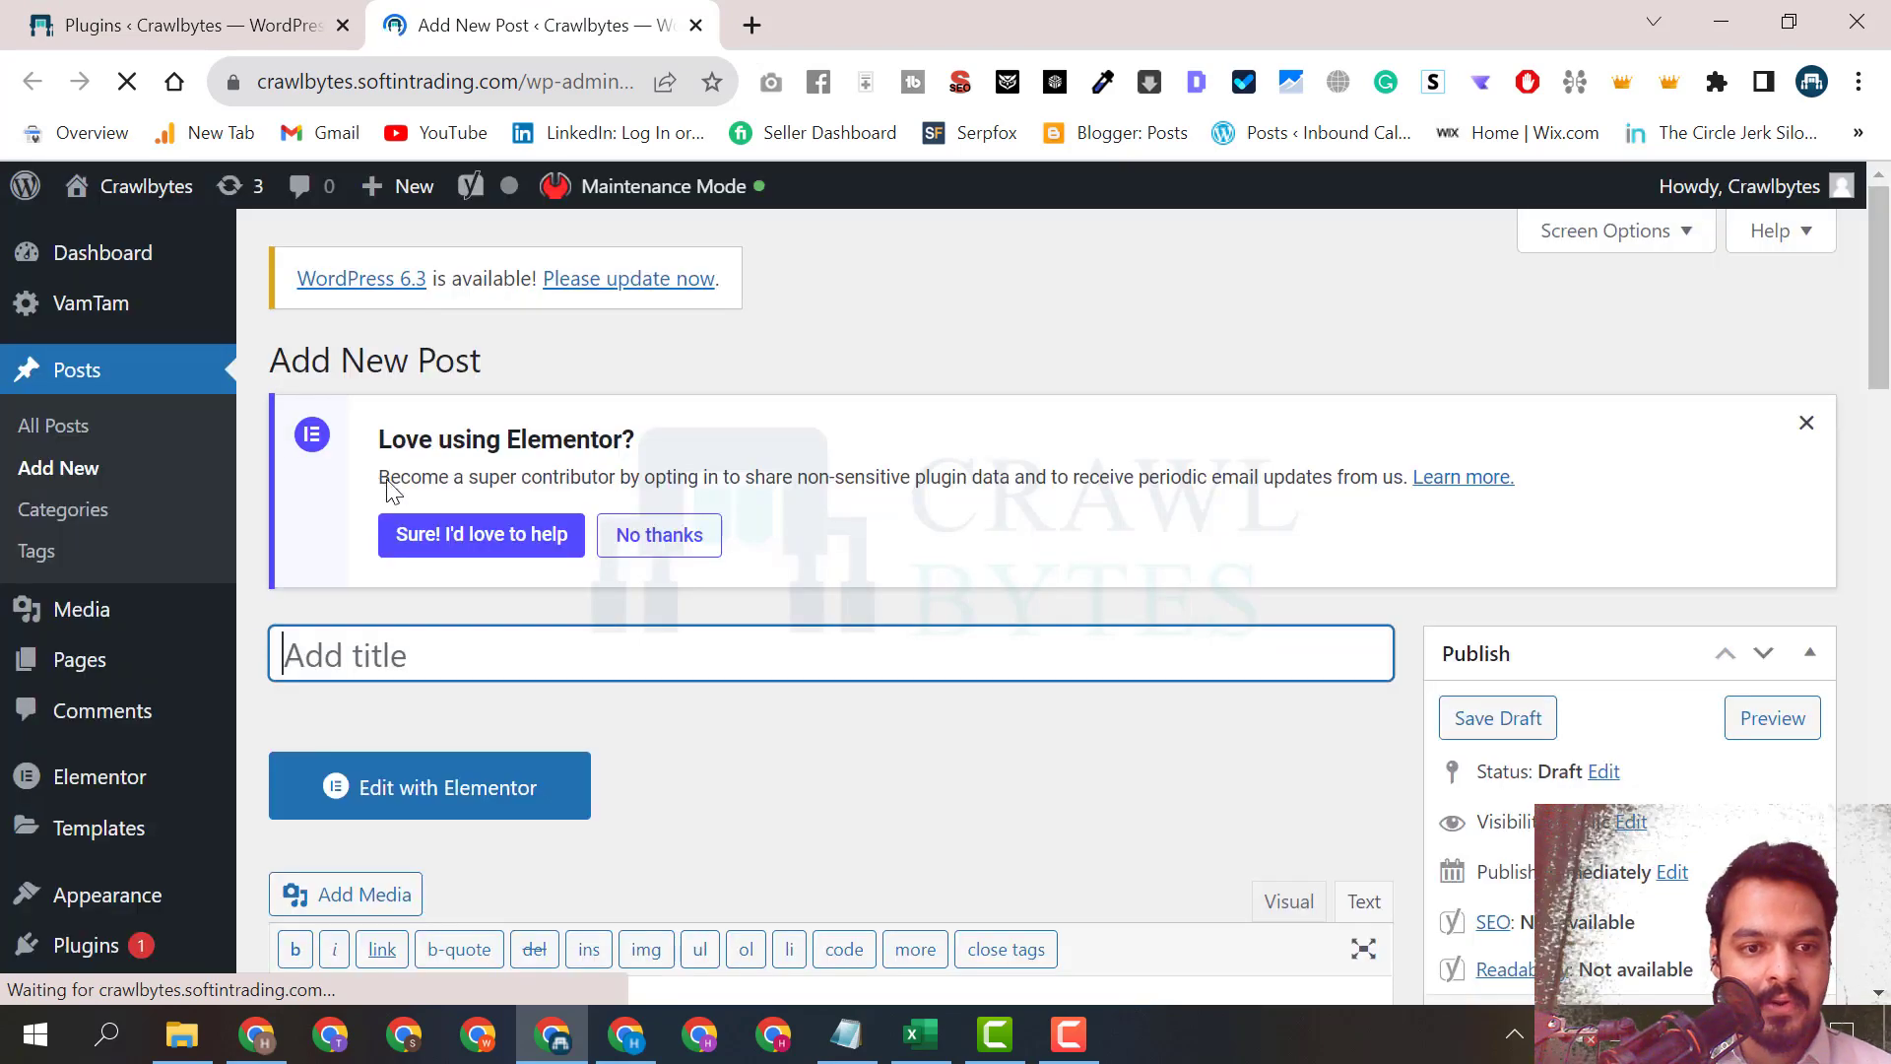
scroll(492, 561, "down", 5)
left_click(447, 572)
key("ctrl+v")
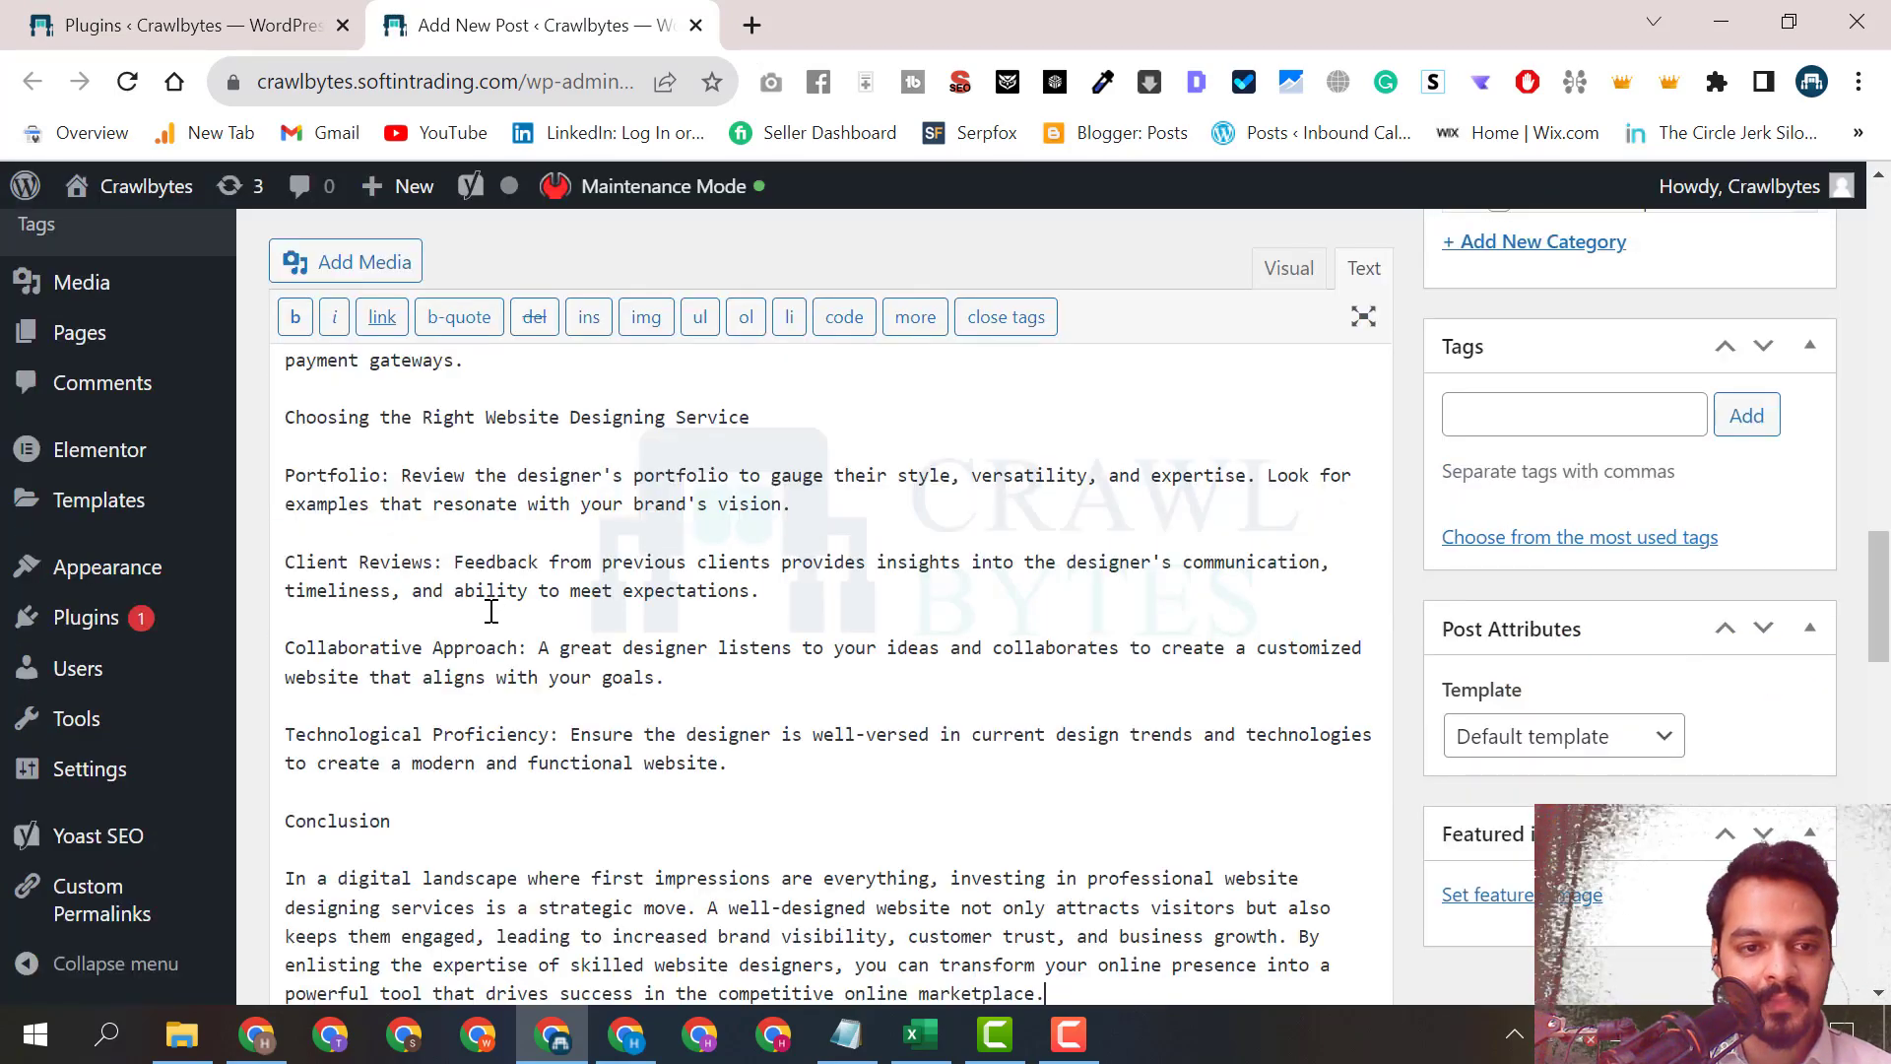
scroll(499, 642, "up", 15)
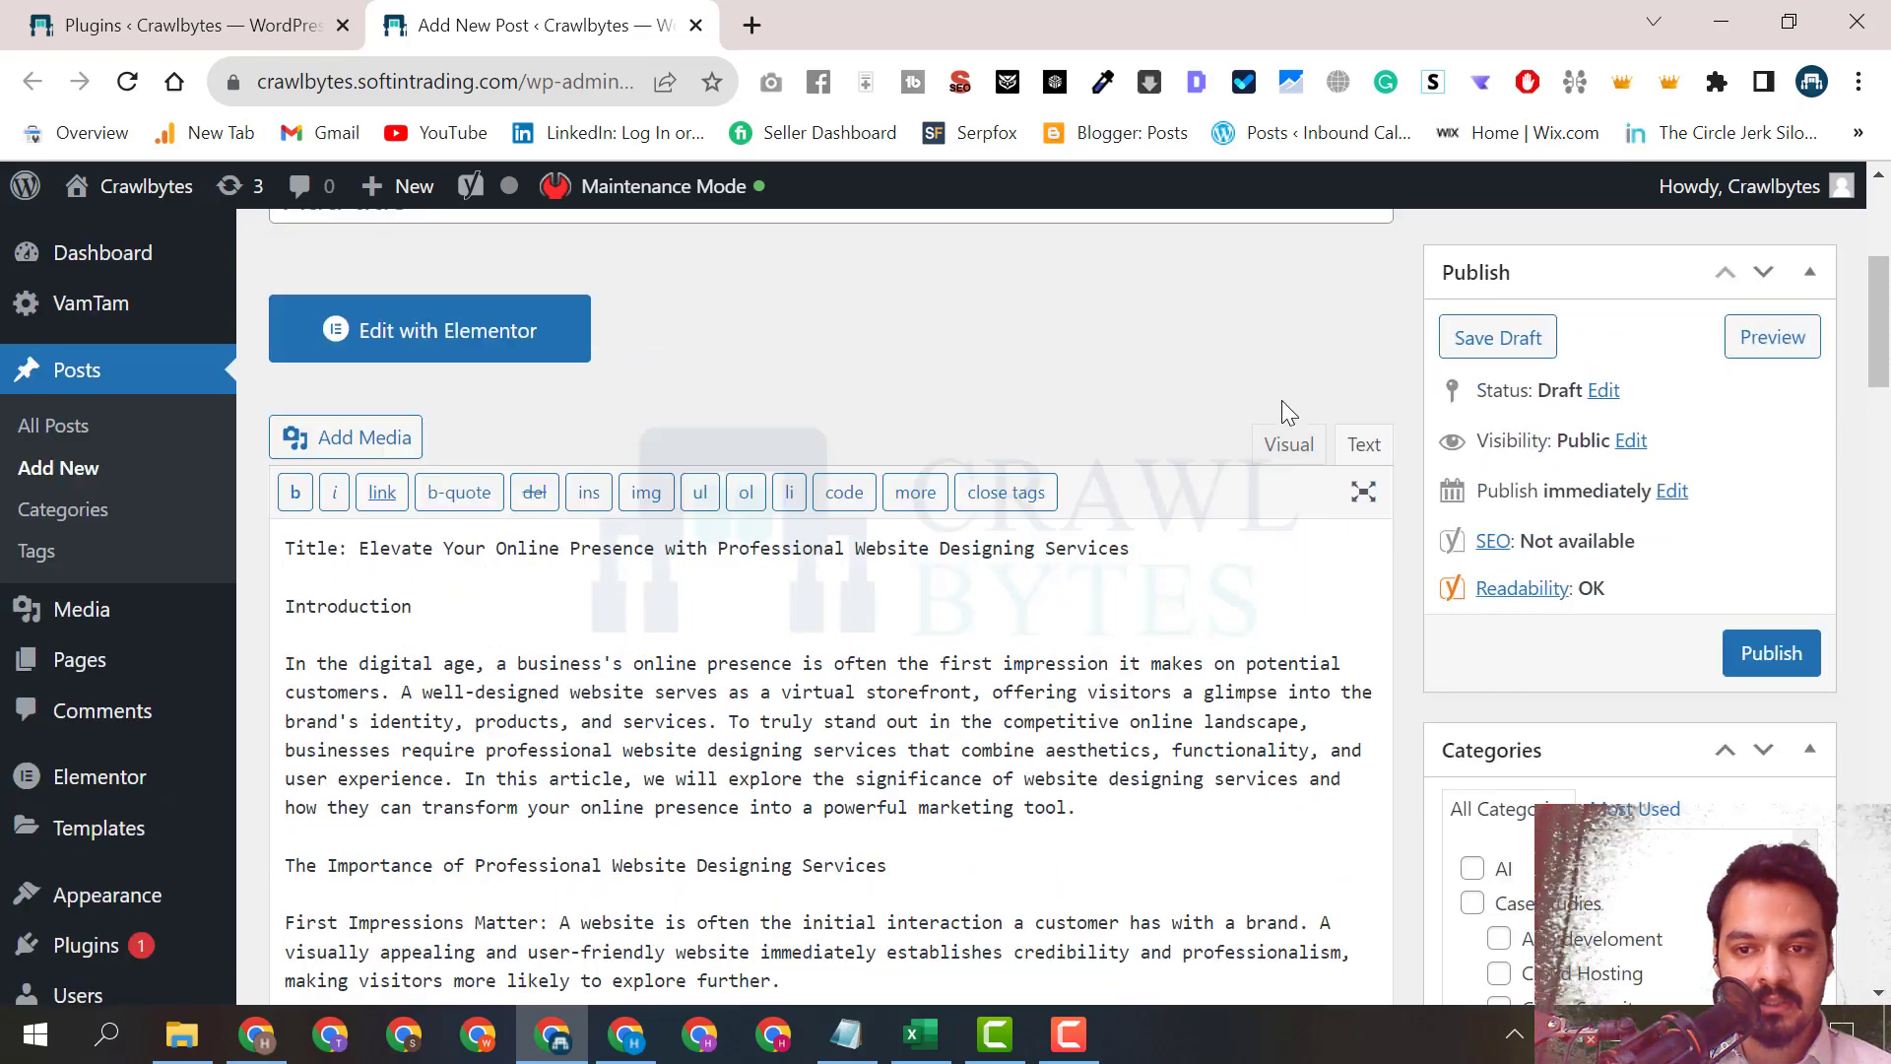
left_click(1289, 445)
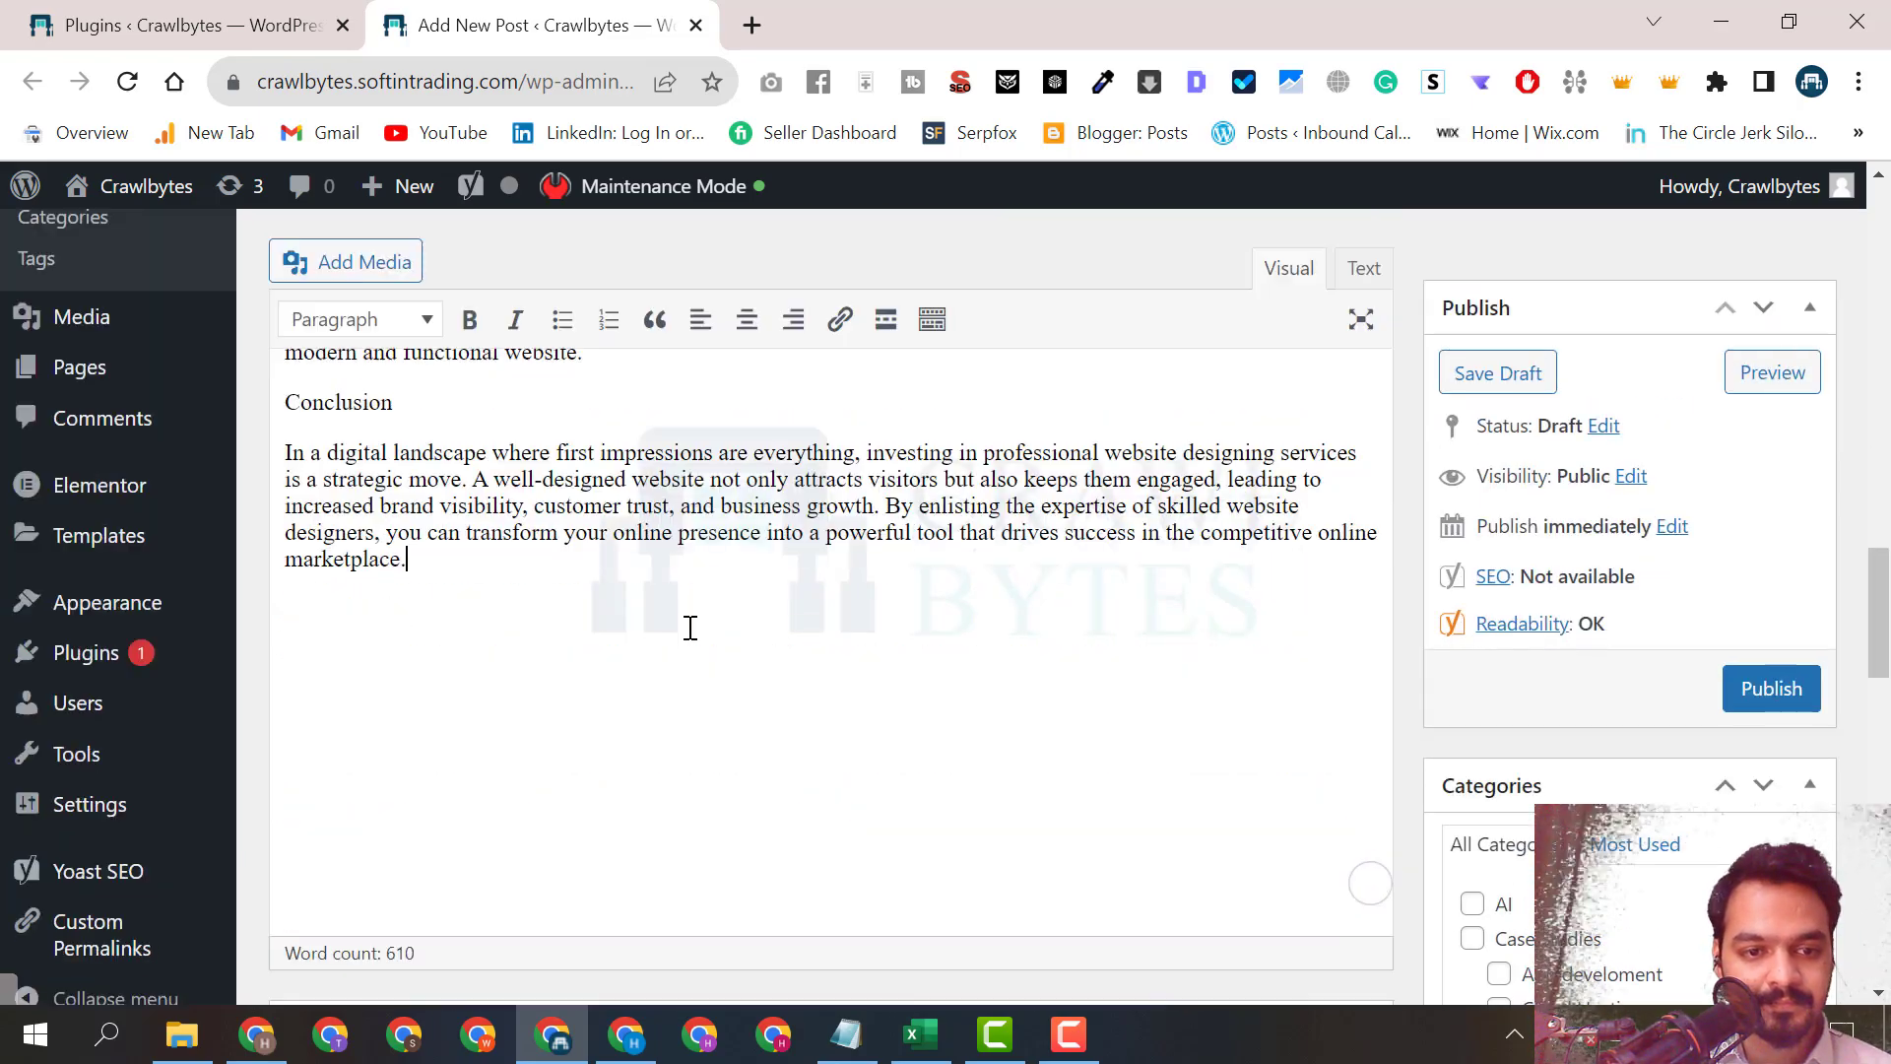
scroll(690, 626, "up", 5)
scroll(690, 628, "up", 10)
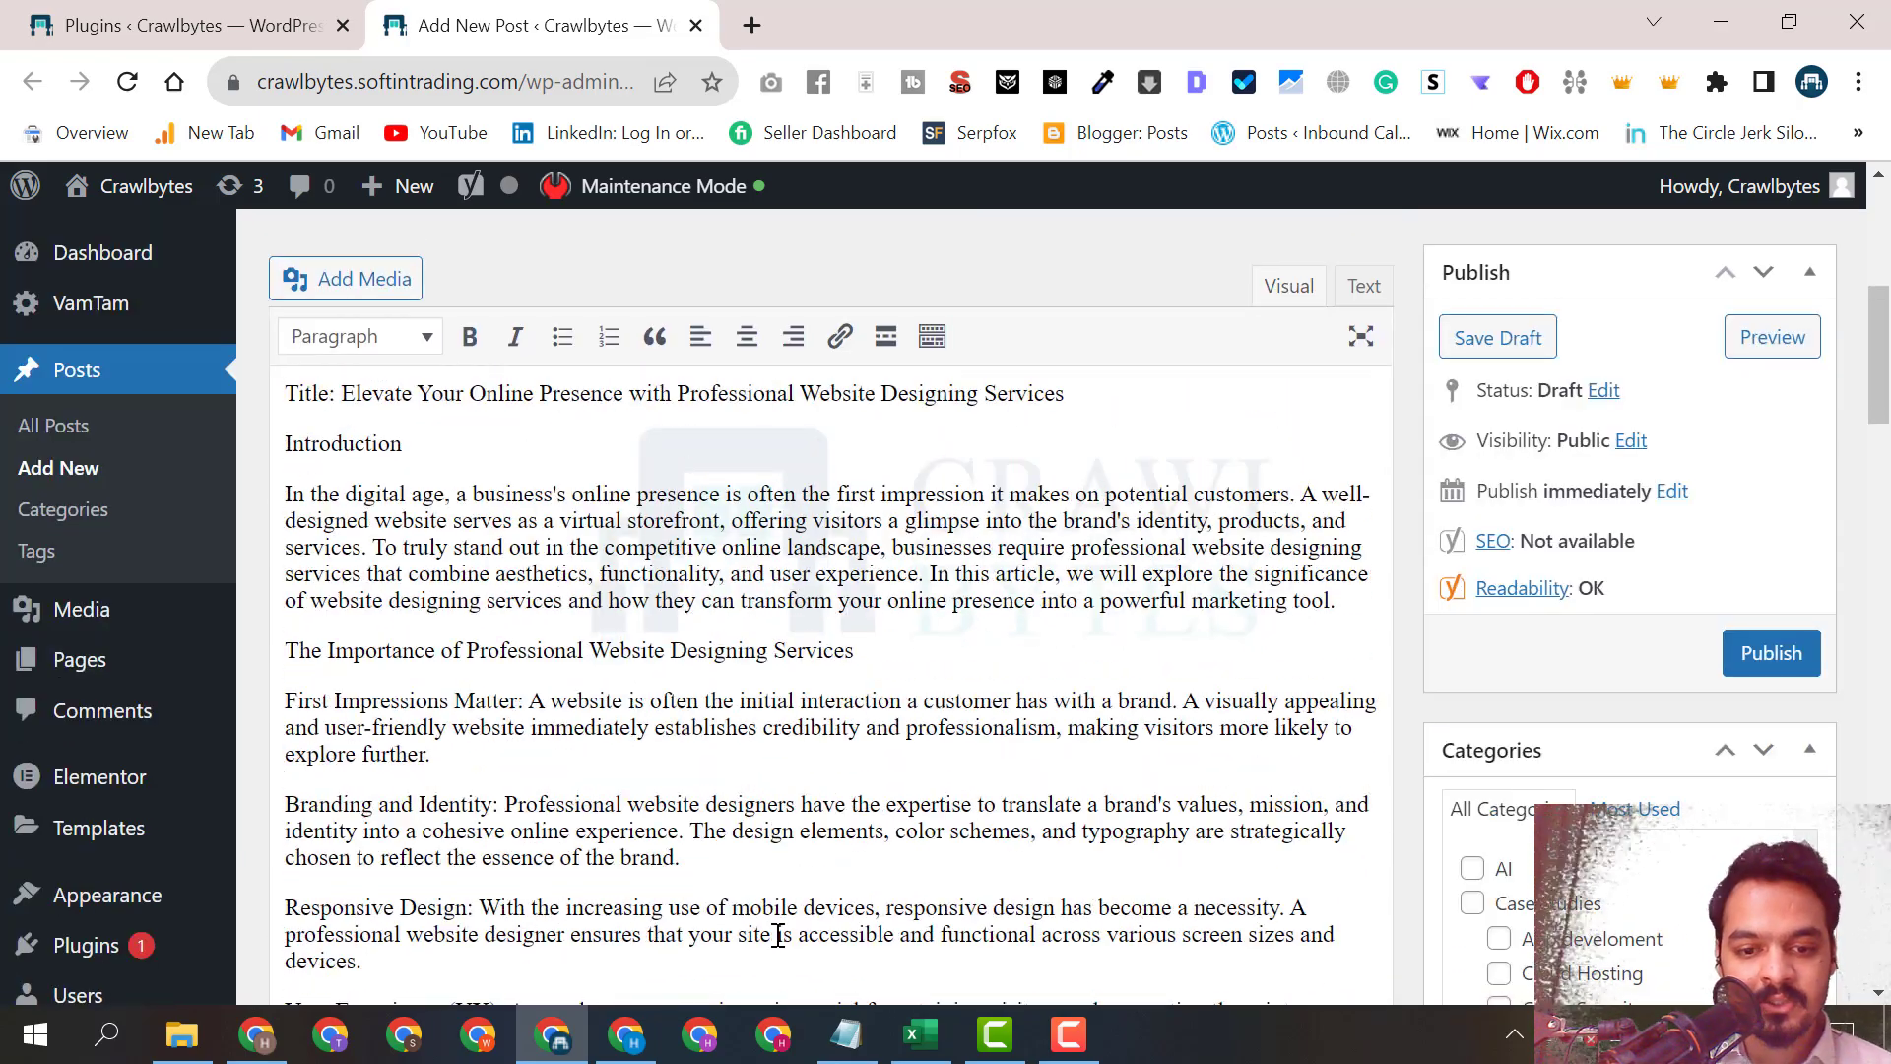
Switch to the Google Slides course presentation to review the On-Page SEO topics, and return to the post draft.
left_click(256, 1034)
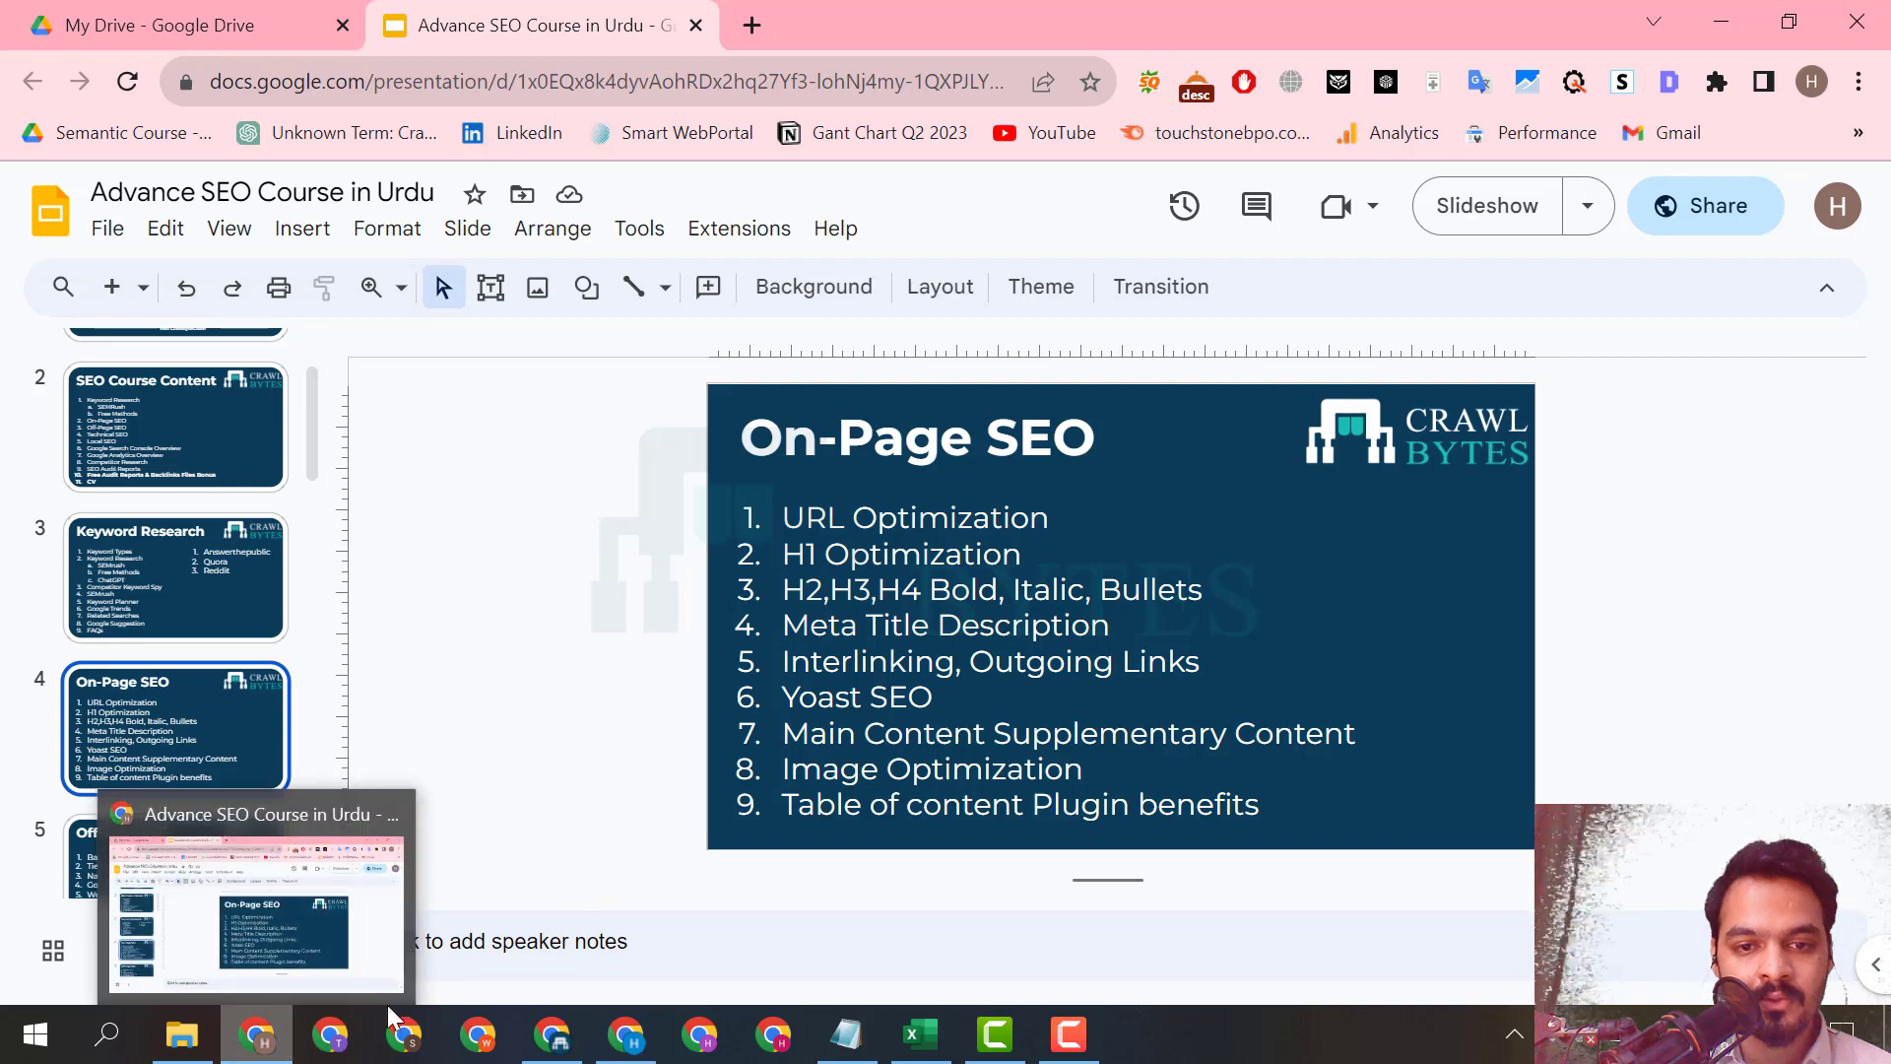
left_click(259, 1035)
scroll(530, 743, "up", 3)
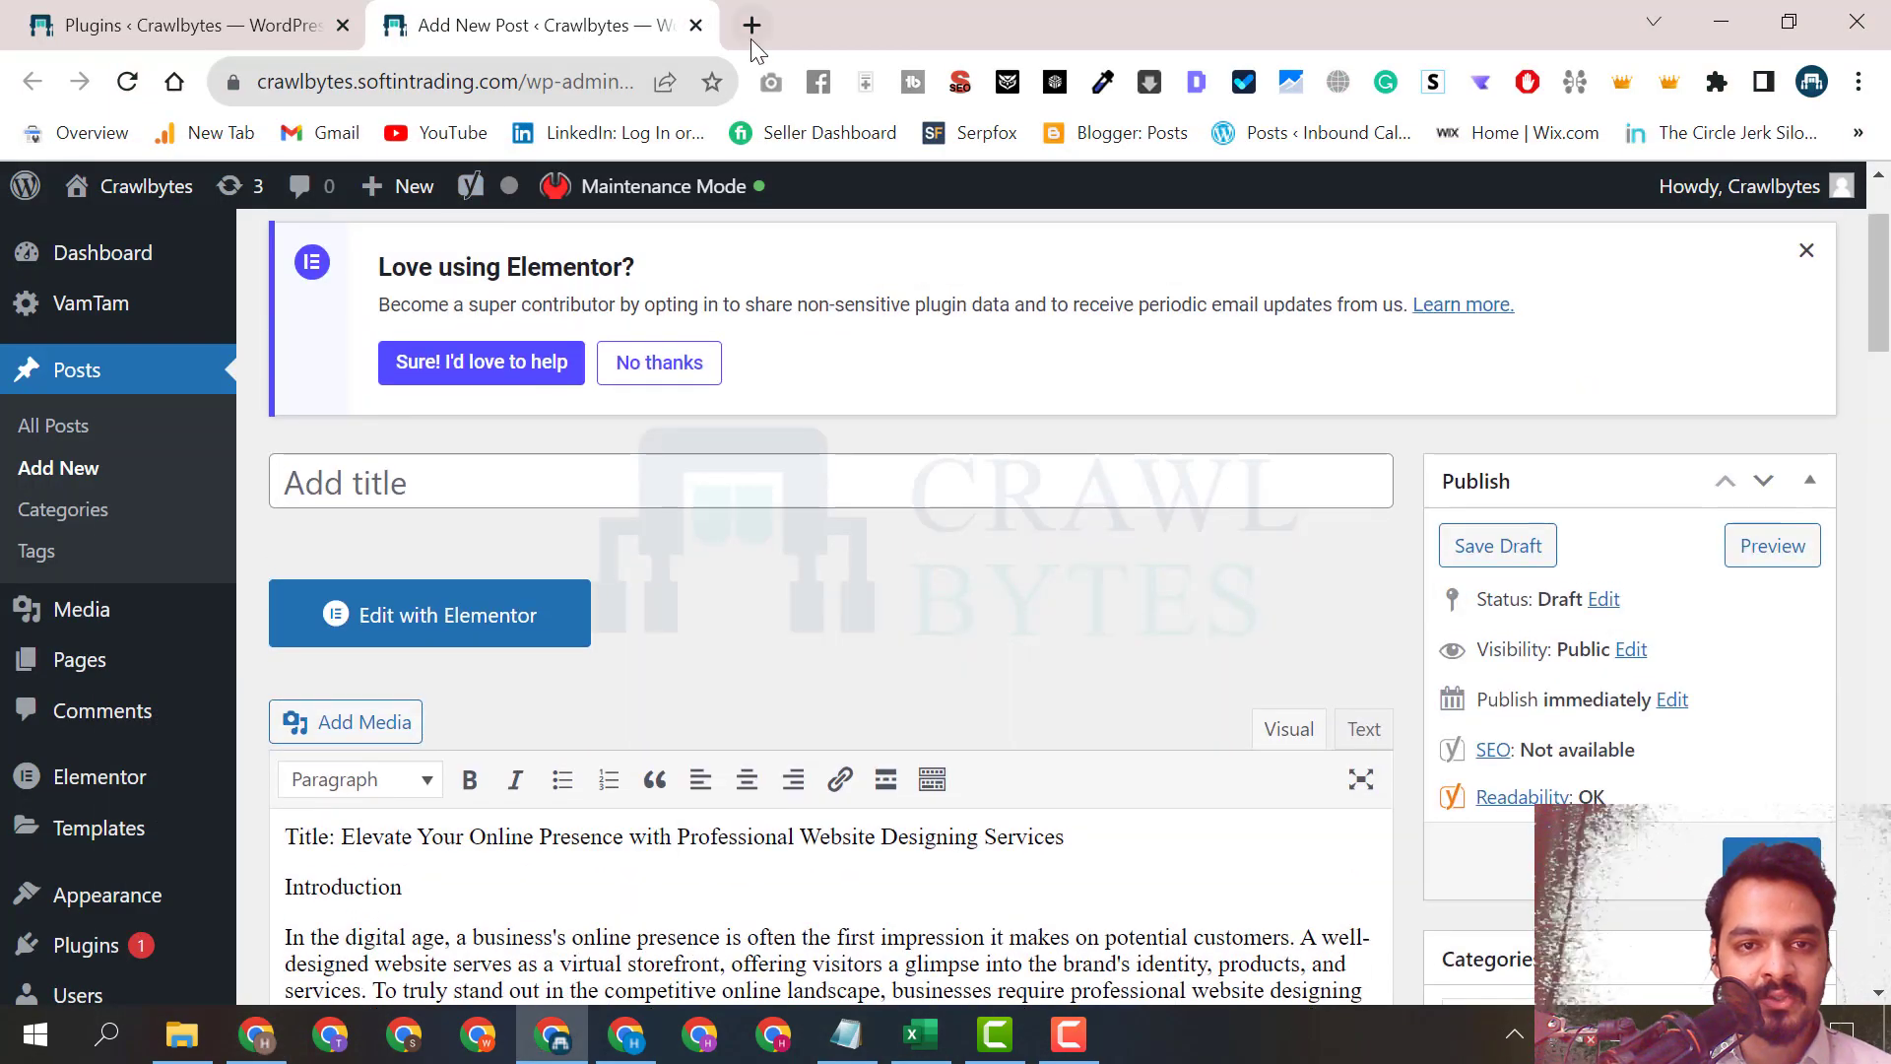
Open a new browser tab for a web search.
left_click(750, 38)
type("w")
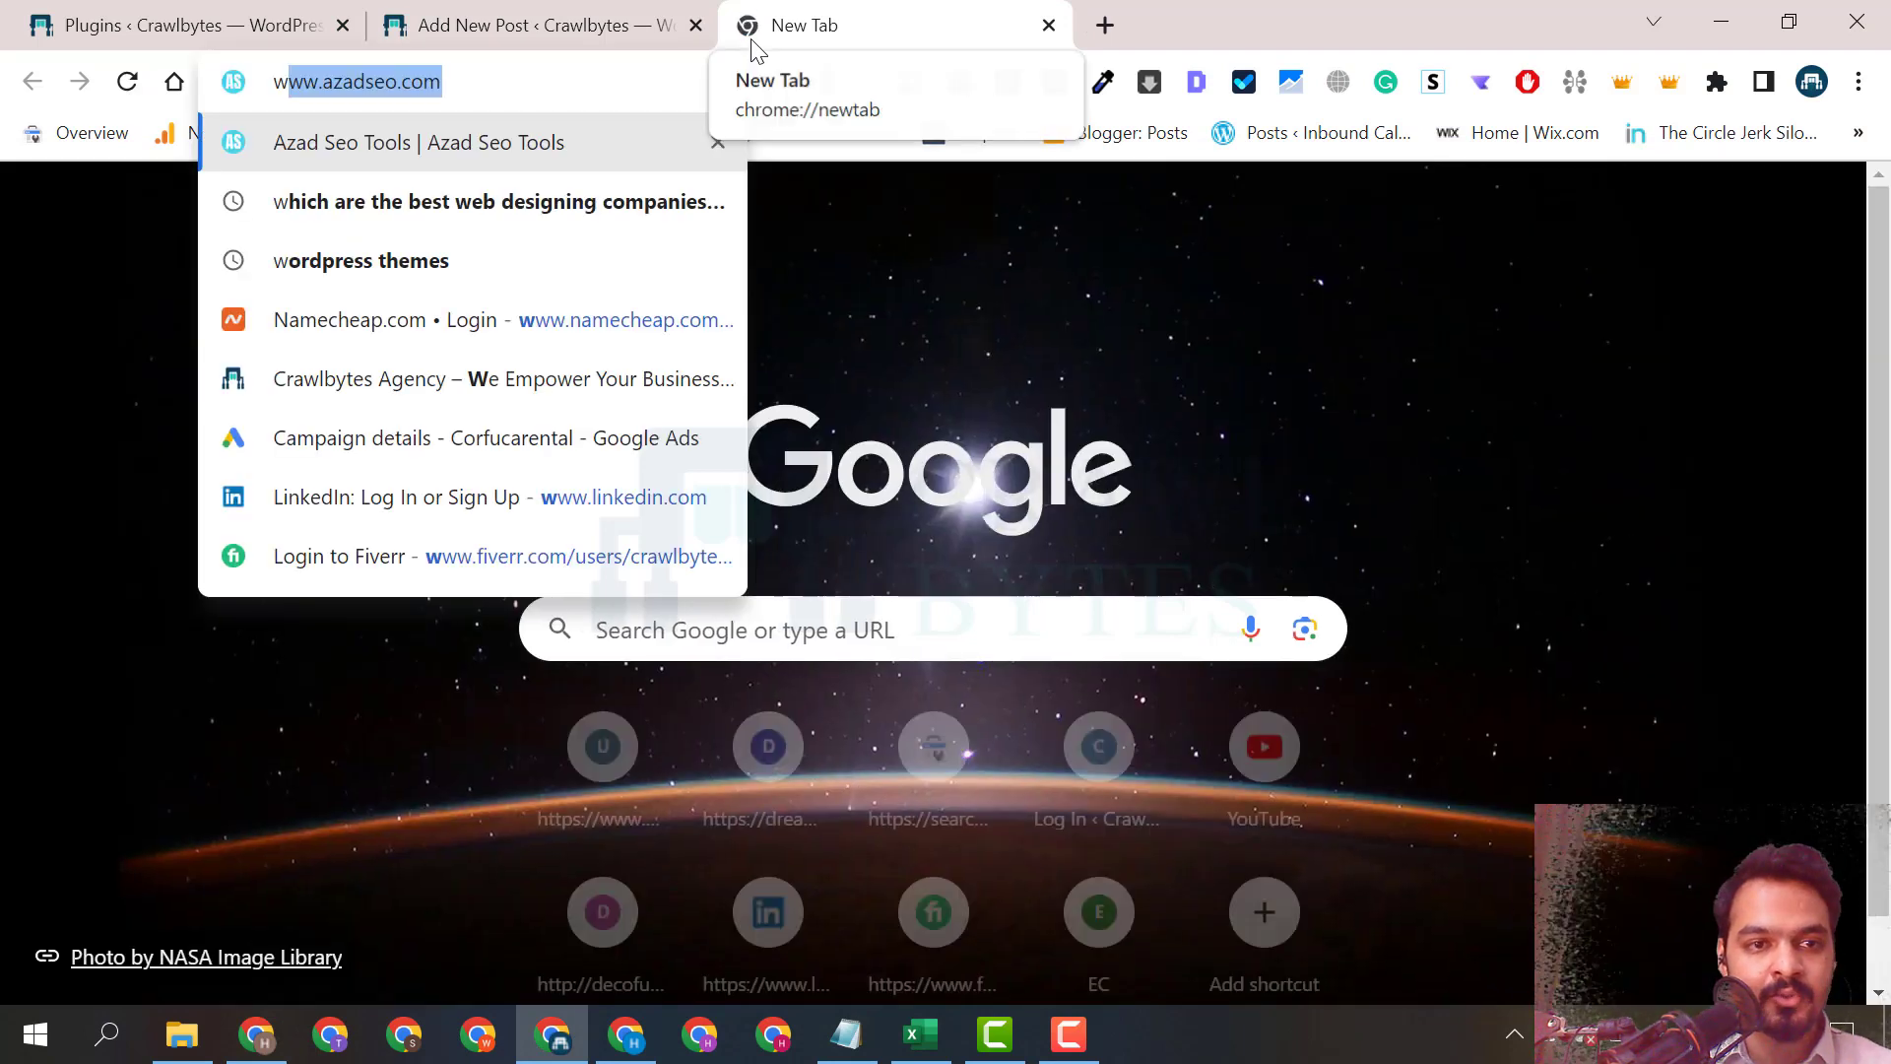
type("eb")
key("BackSpace")
type("ebsite de")
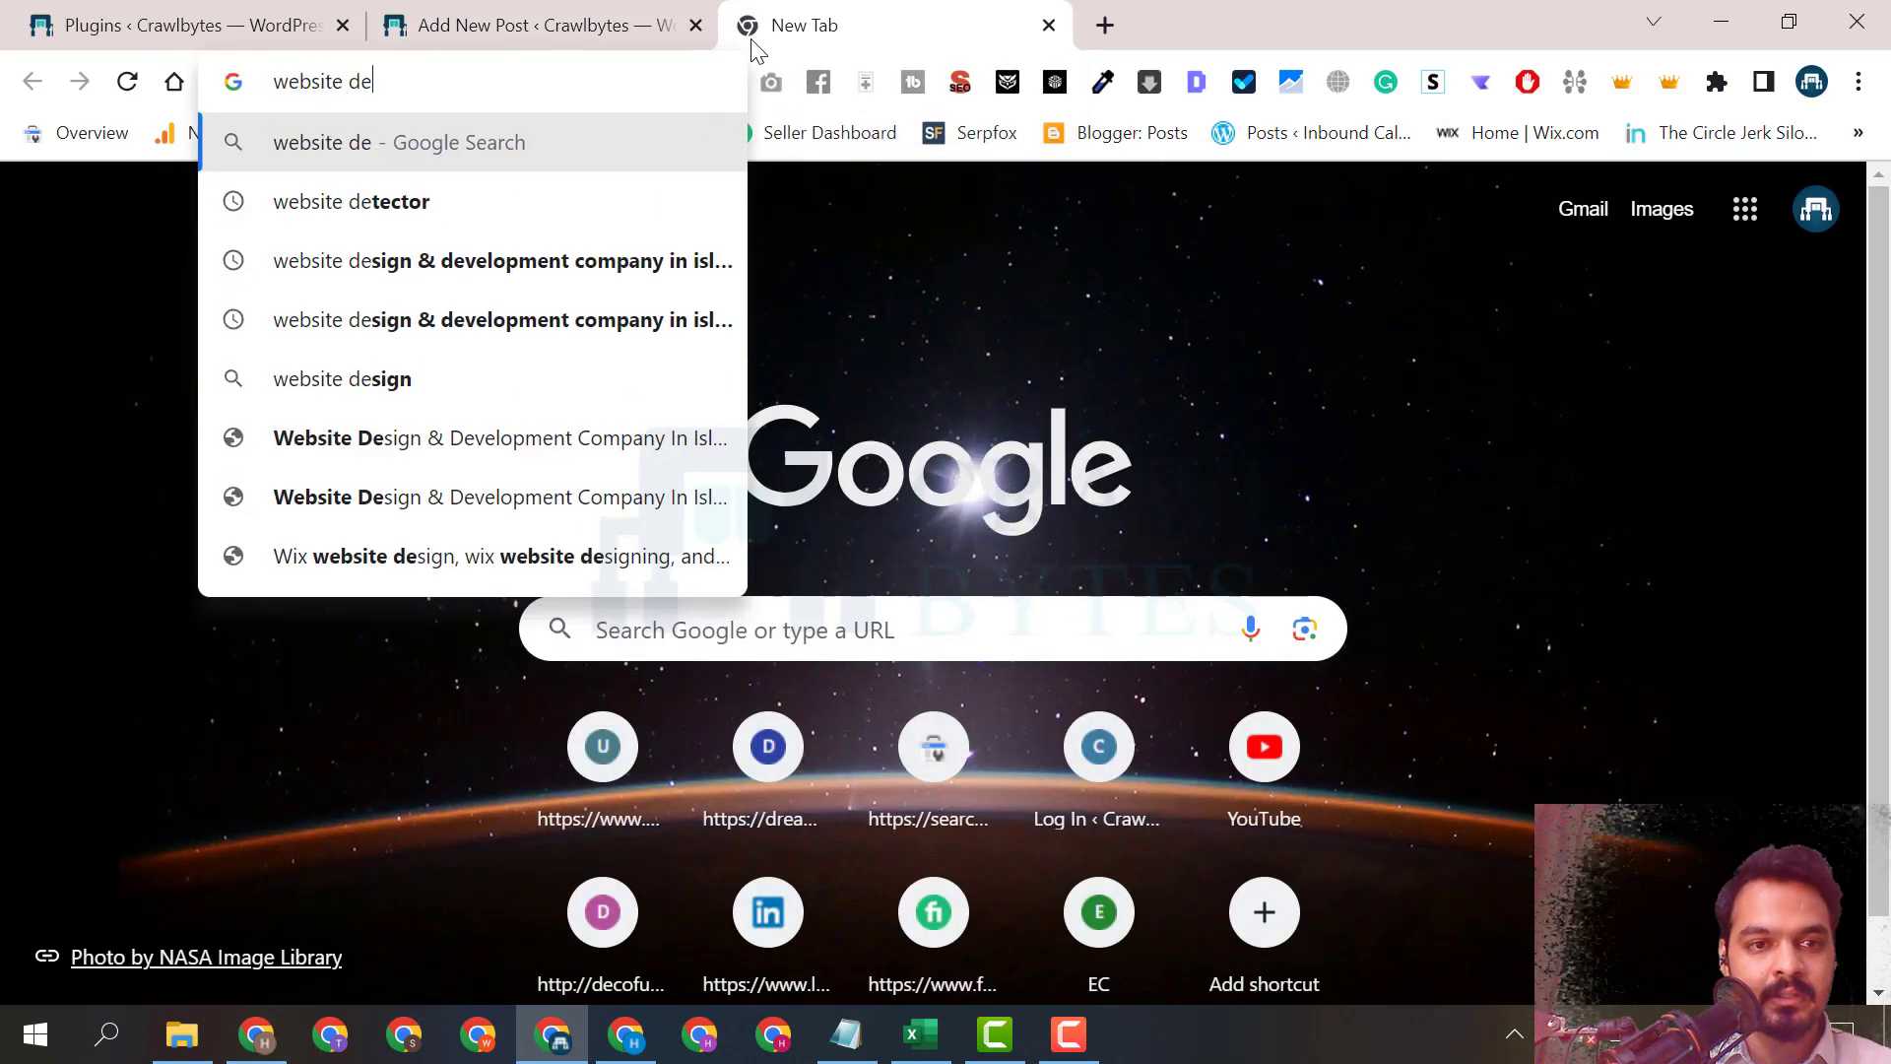
key("BackSpace")
key("BackSpace")
key("BackSpace")
key("ctrl+a")
Search Google for "affordable digital marketing services" and open the Crawlbytes Agency result in a separate tab.
type("affo")
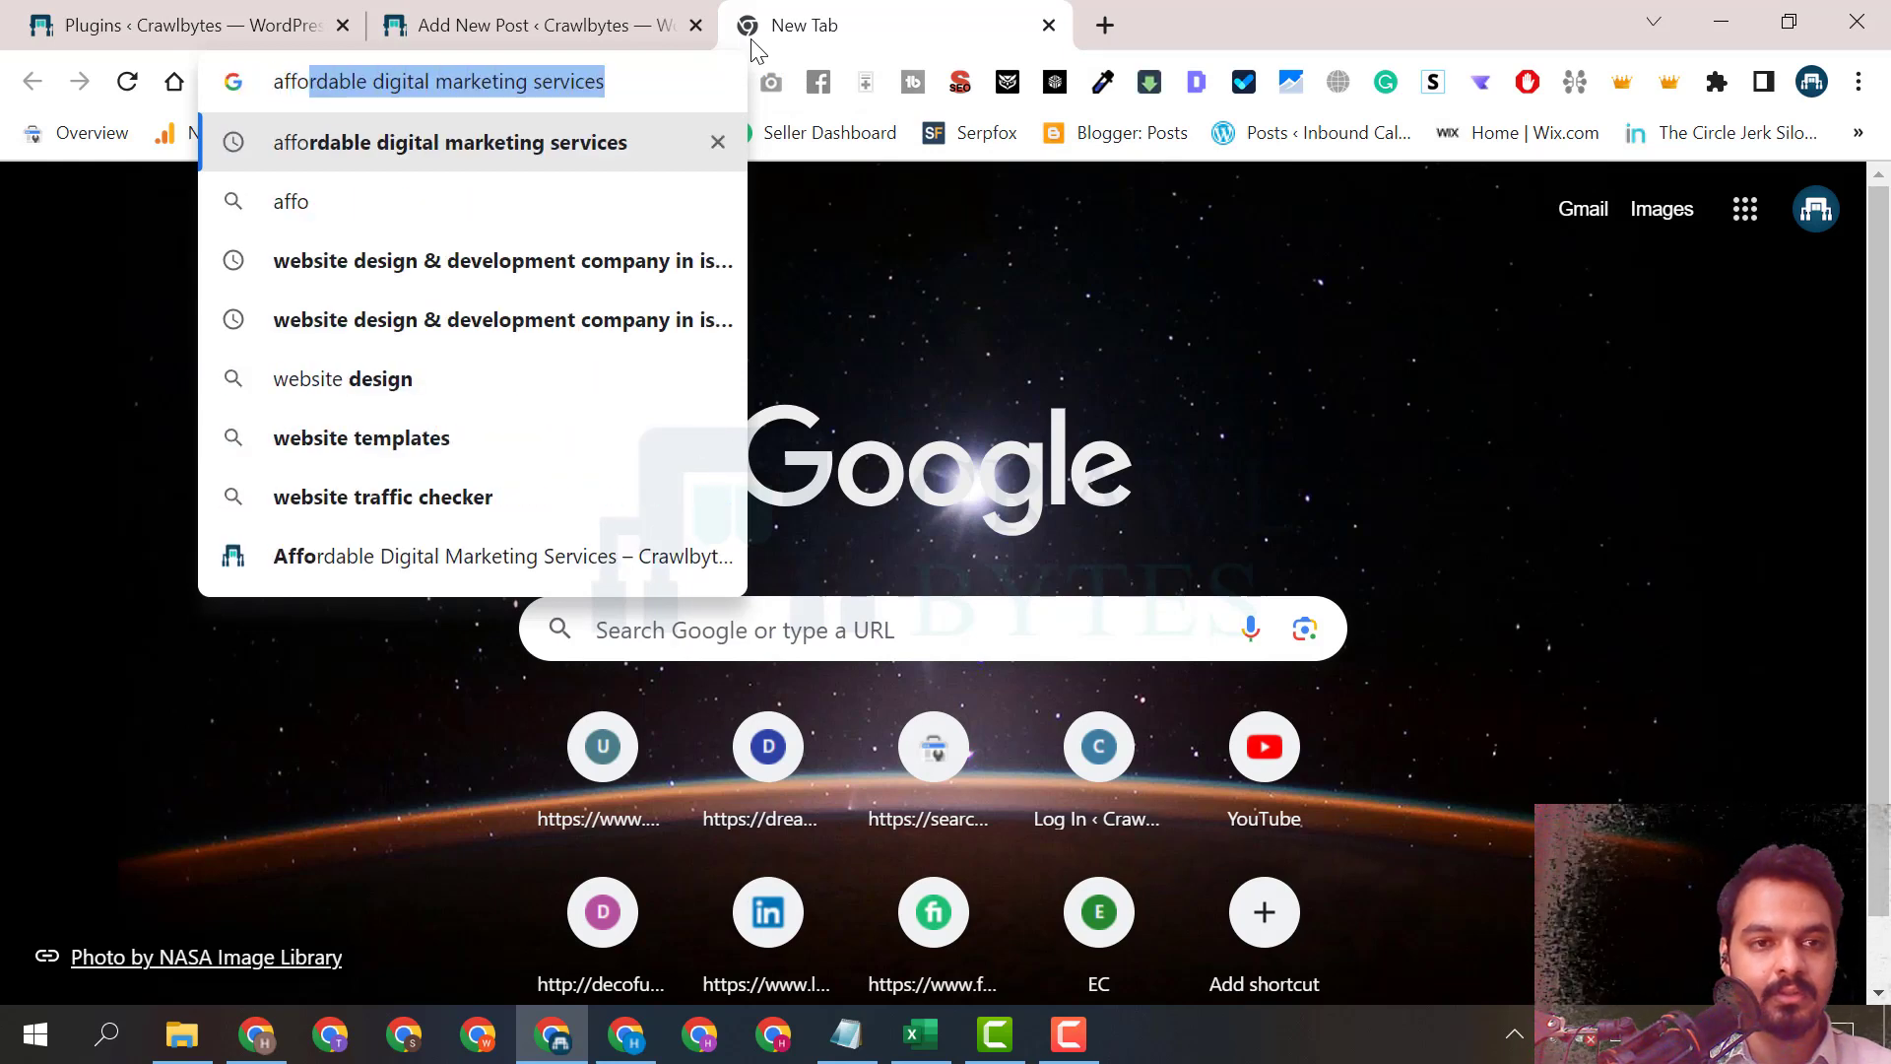
key("Return")
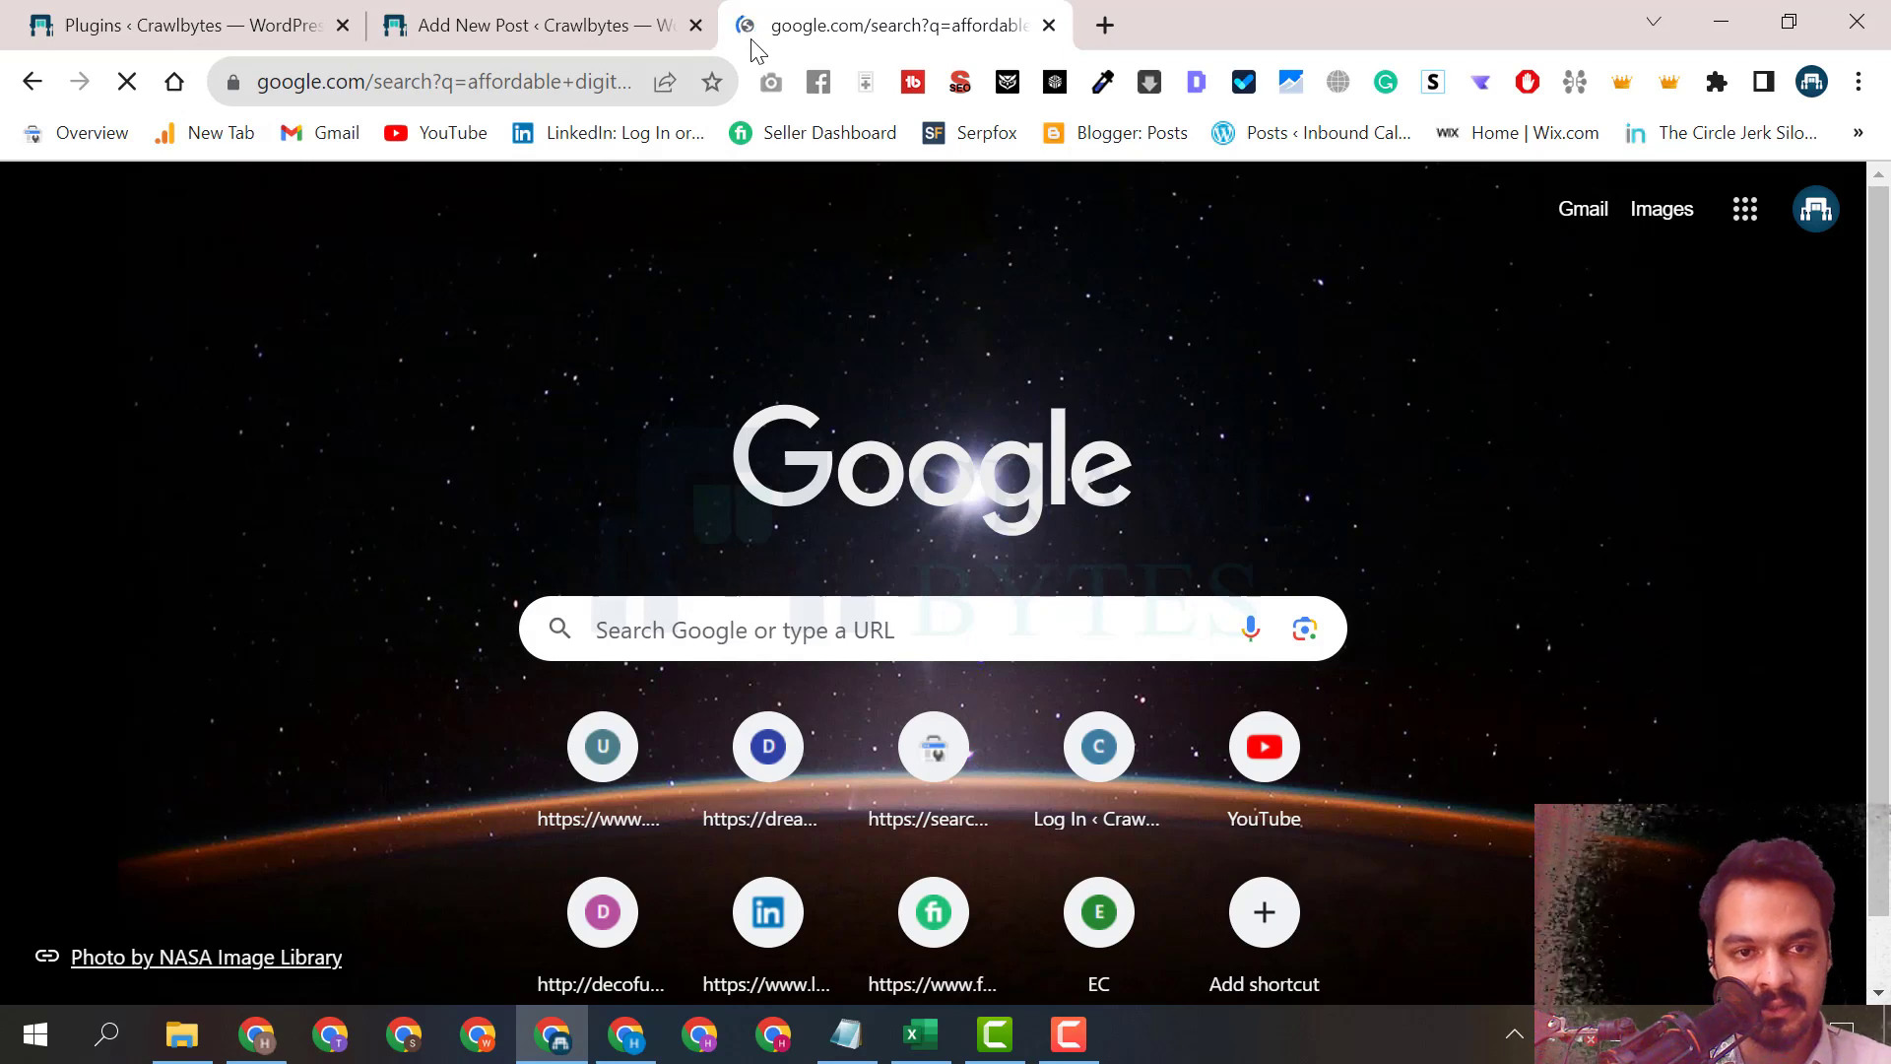
scroll(677, 414, "down", 8)
scroll(591, 532, "down", 3)
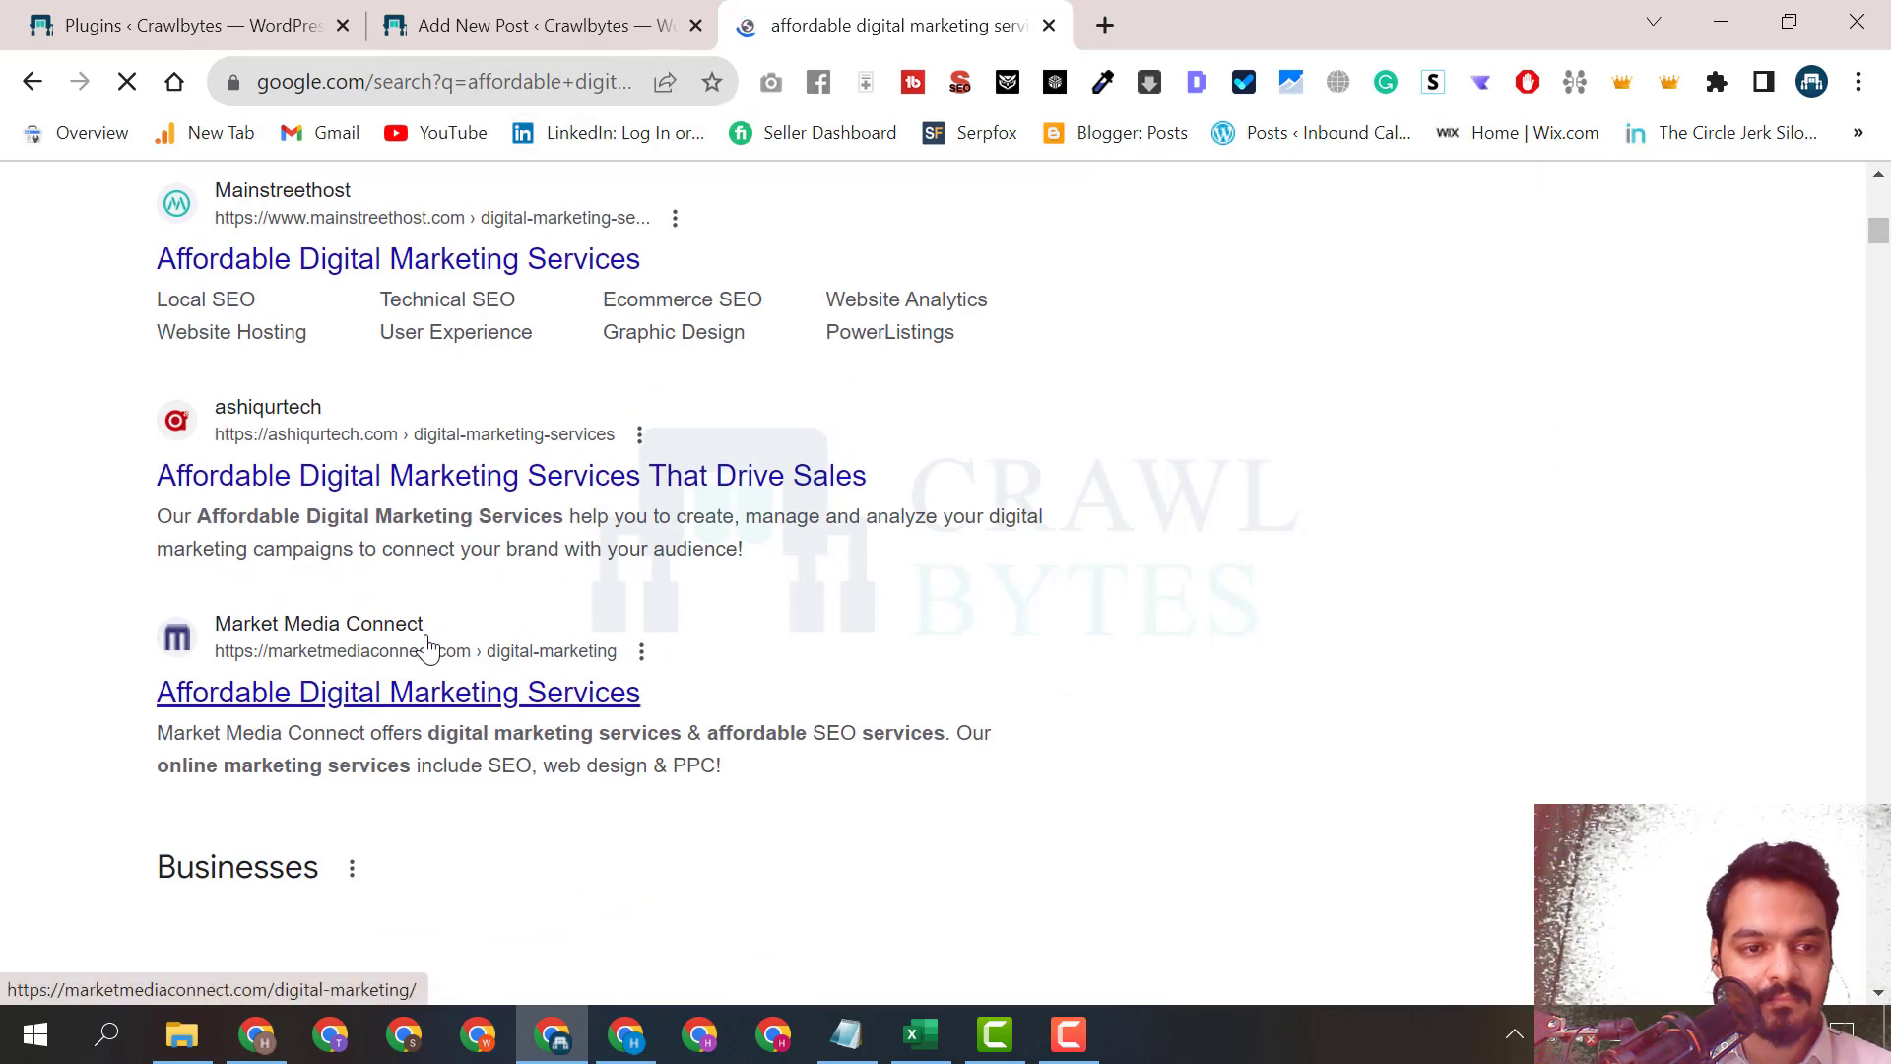
scroll(431, 641, "down", 9)
scroll(448, 616, "down", 15)
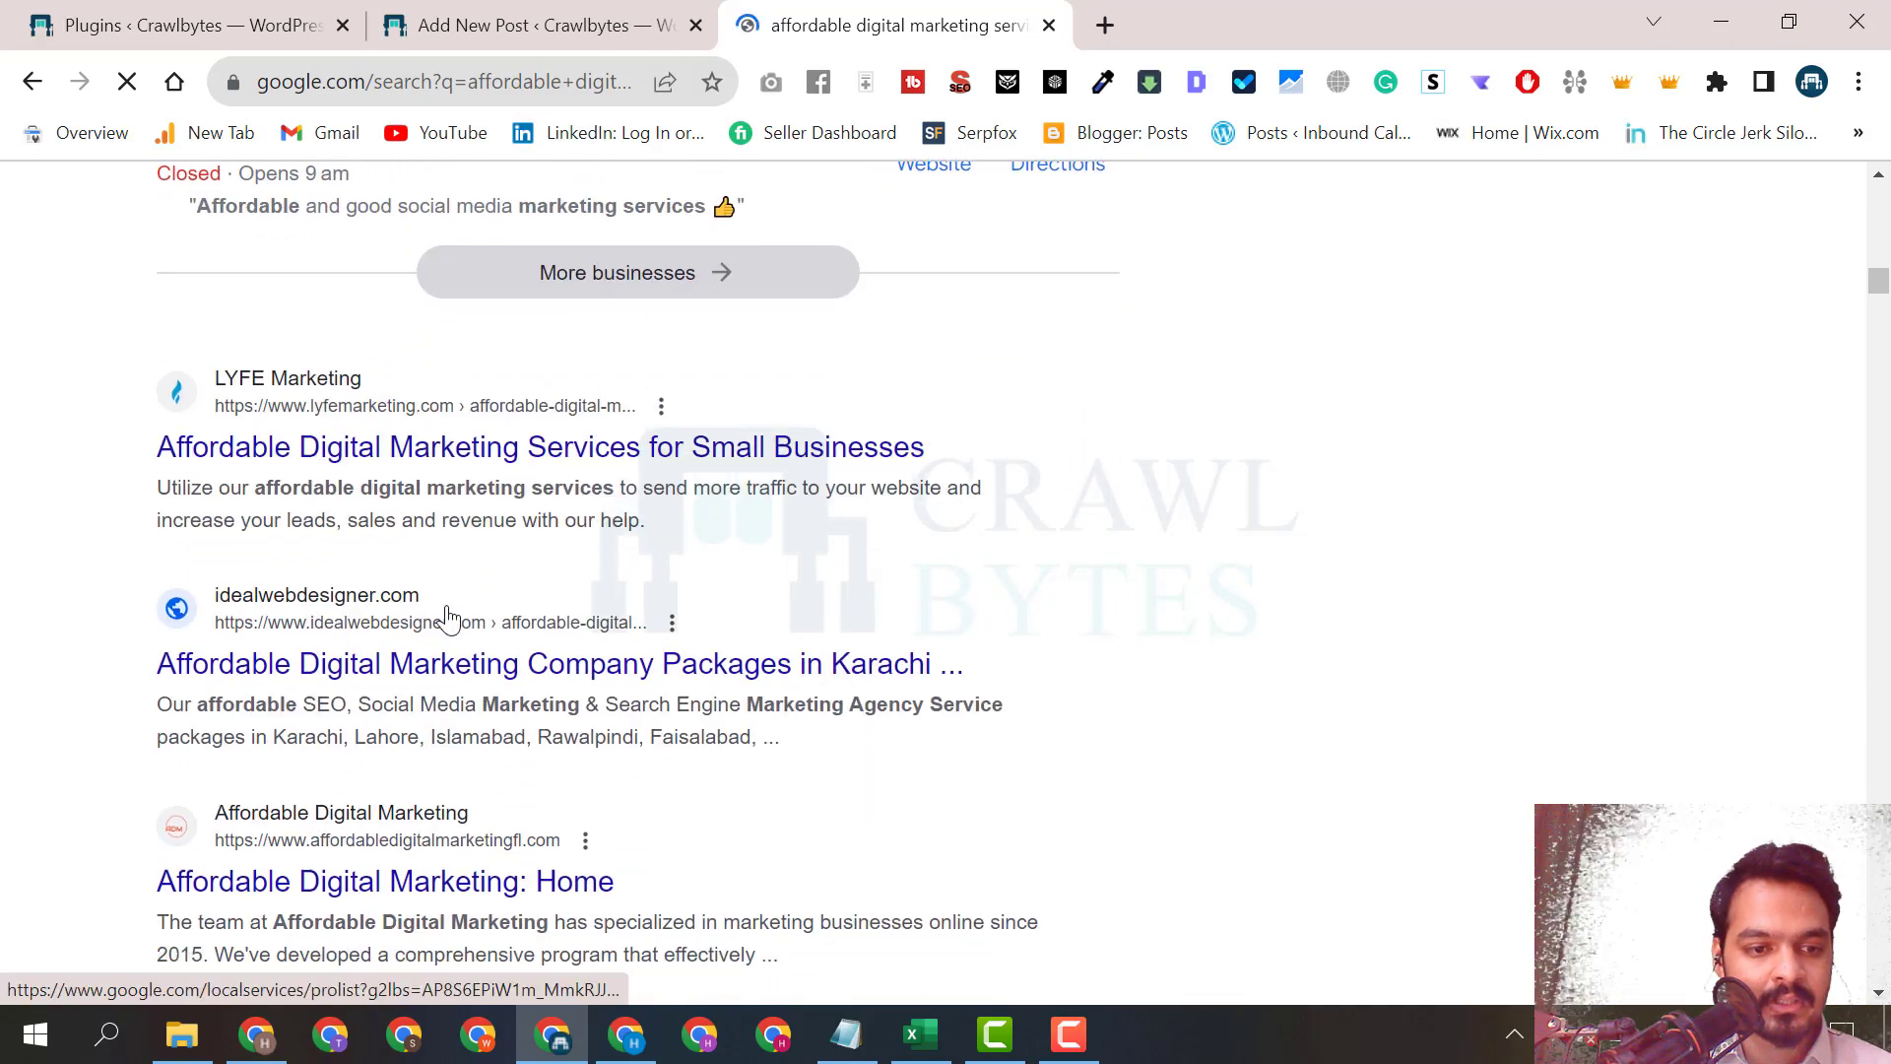
middle_click(510, 384)
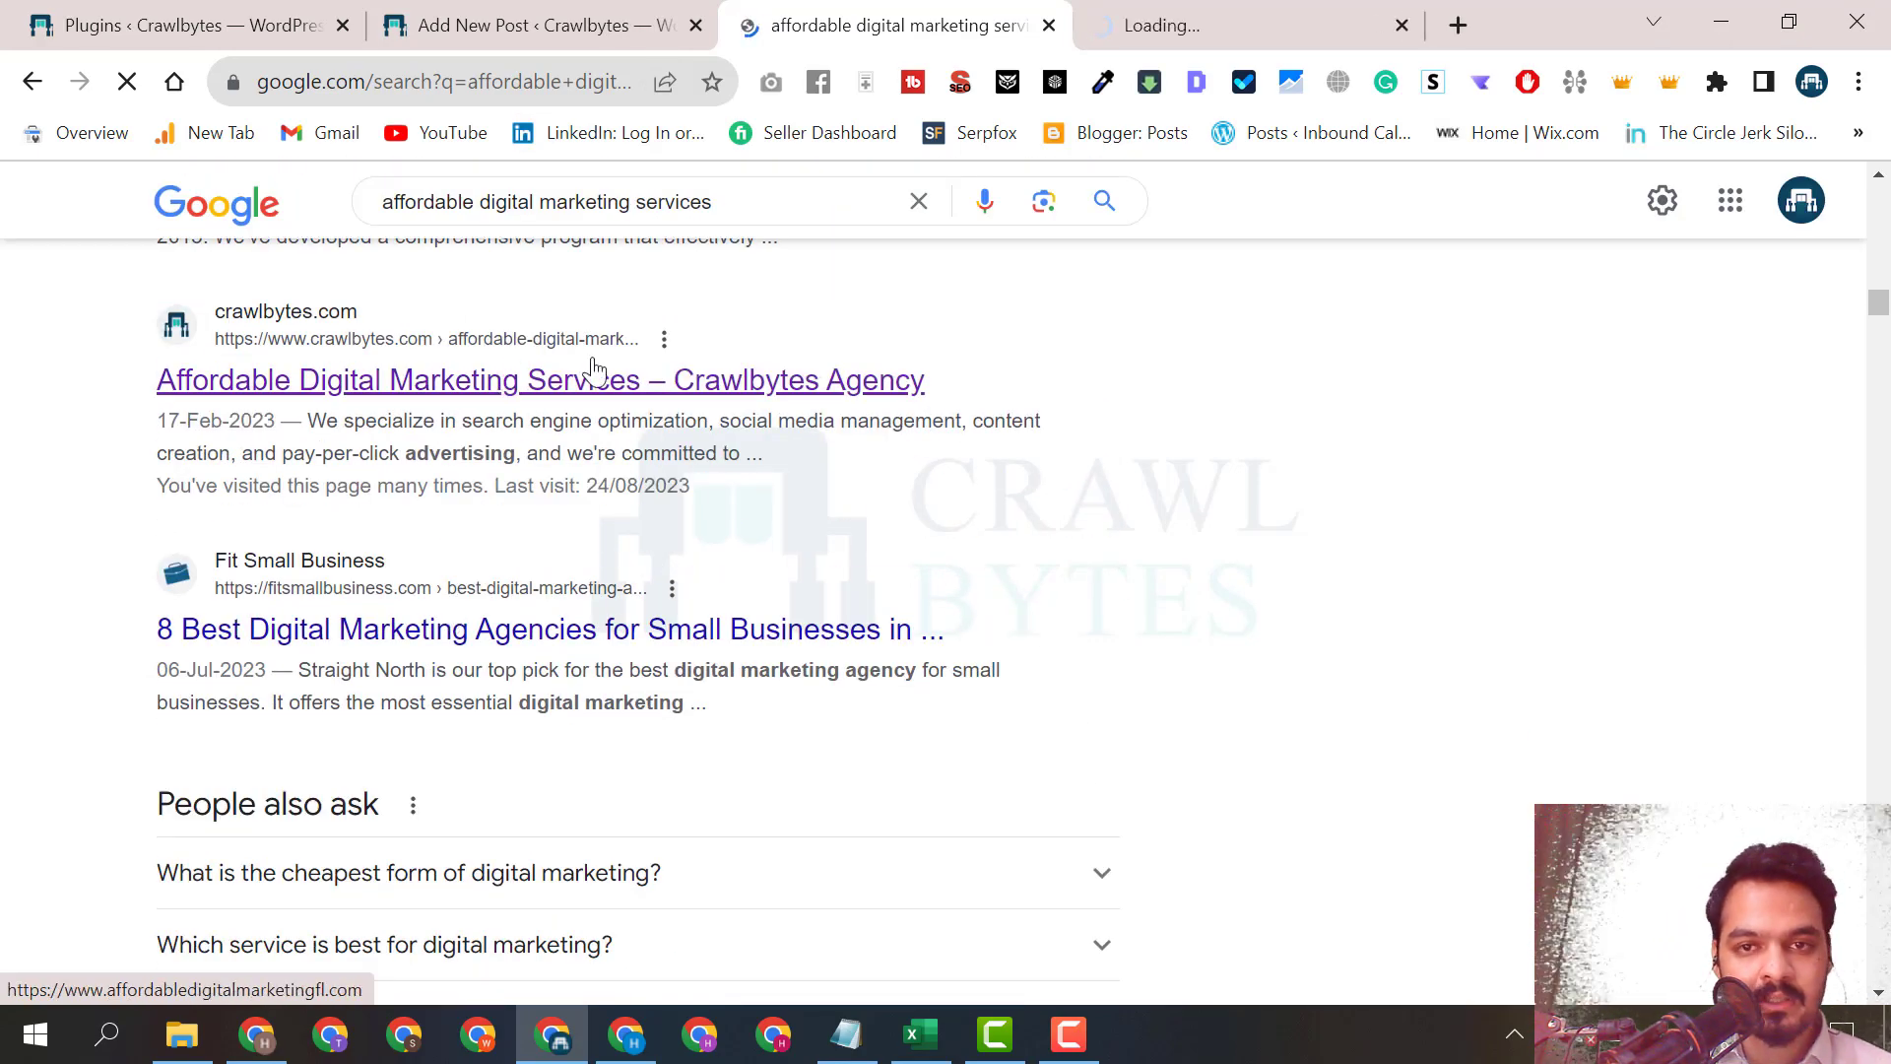
left_click(1158, 8)
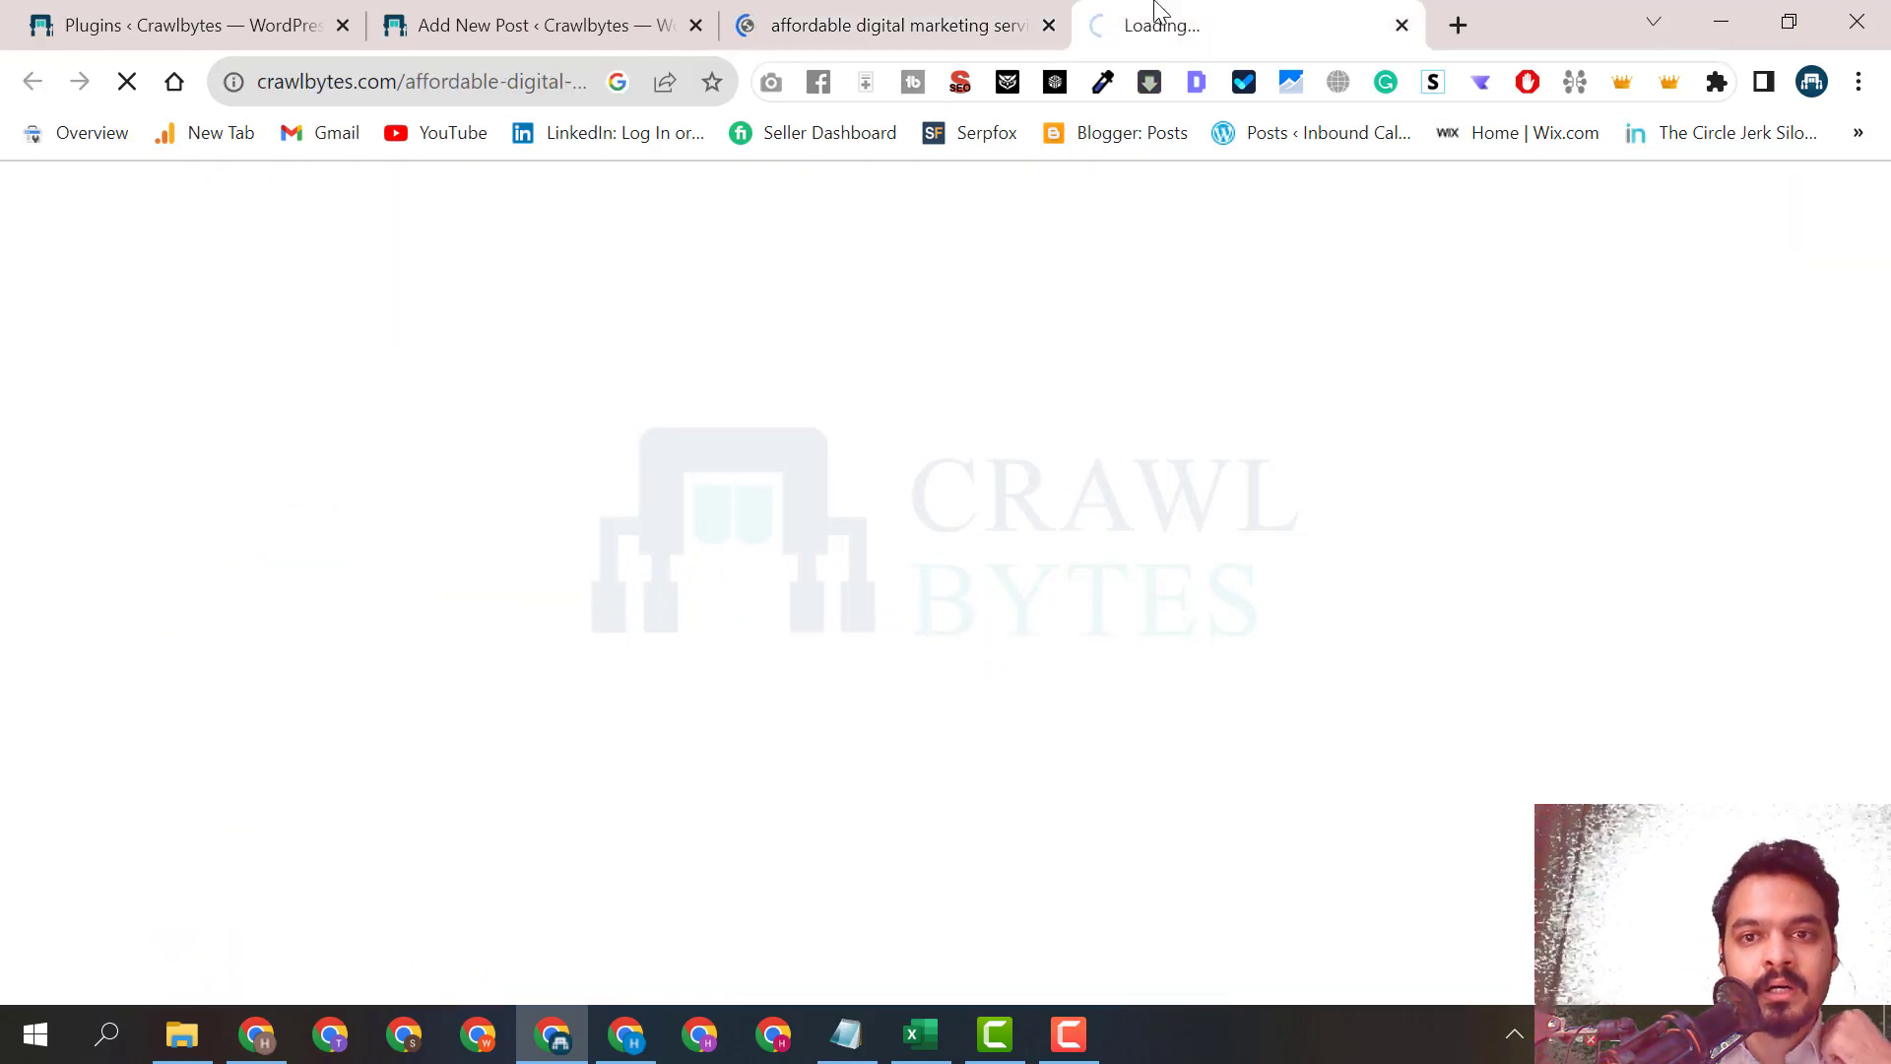
Examine the keyword-based slug in the address of the Crawlbytes affordable digital marketing services page.
left_click(409, 77)
left_click(419, 77)
key("Right")
key("Right")
key("Right")
key("Right")
key("Right")
key("Right")
key("Right")
key("Right")
key("Right")
key("Right")
key("Right")
key("Right")
key("Right")
key("Right")
key("Right")
key("Right")
key("Right")
key("Right")
key("Right")
key("Right")
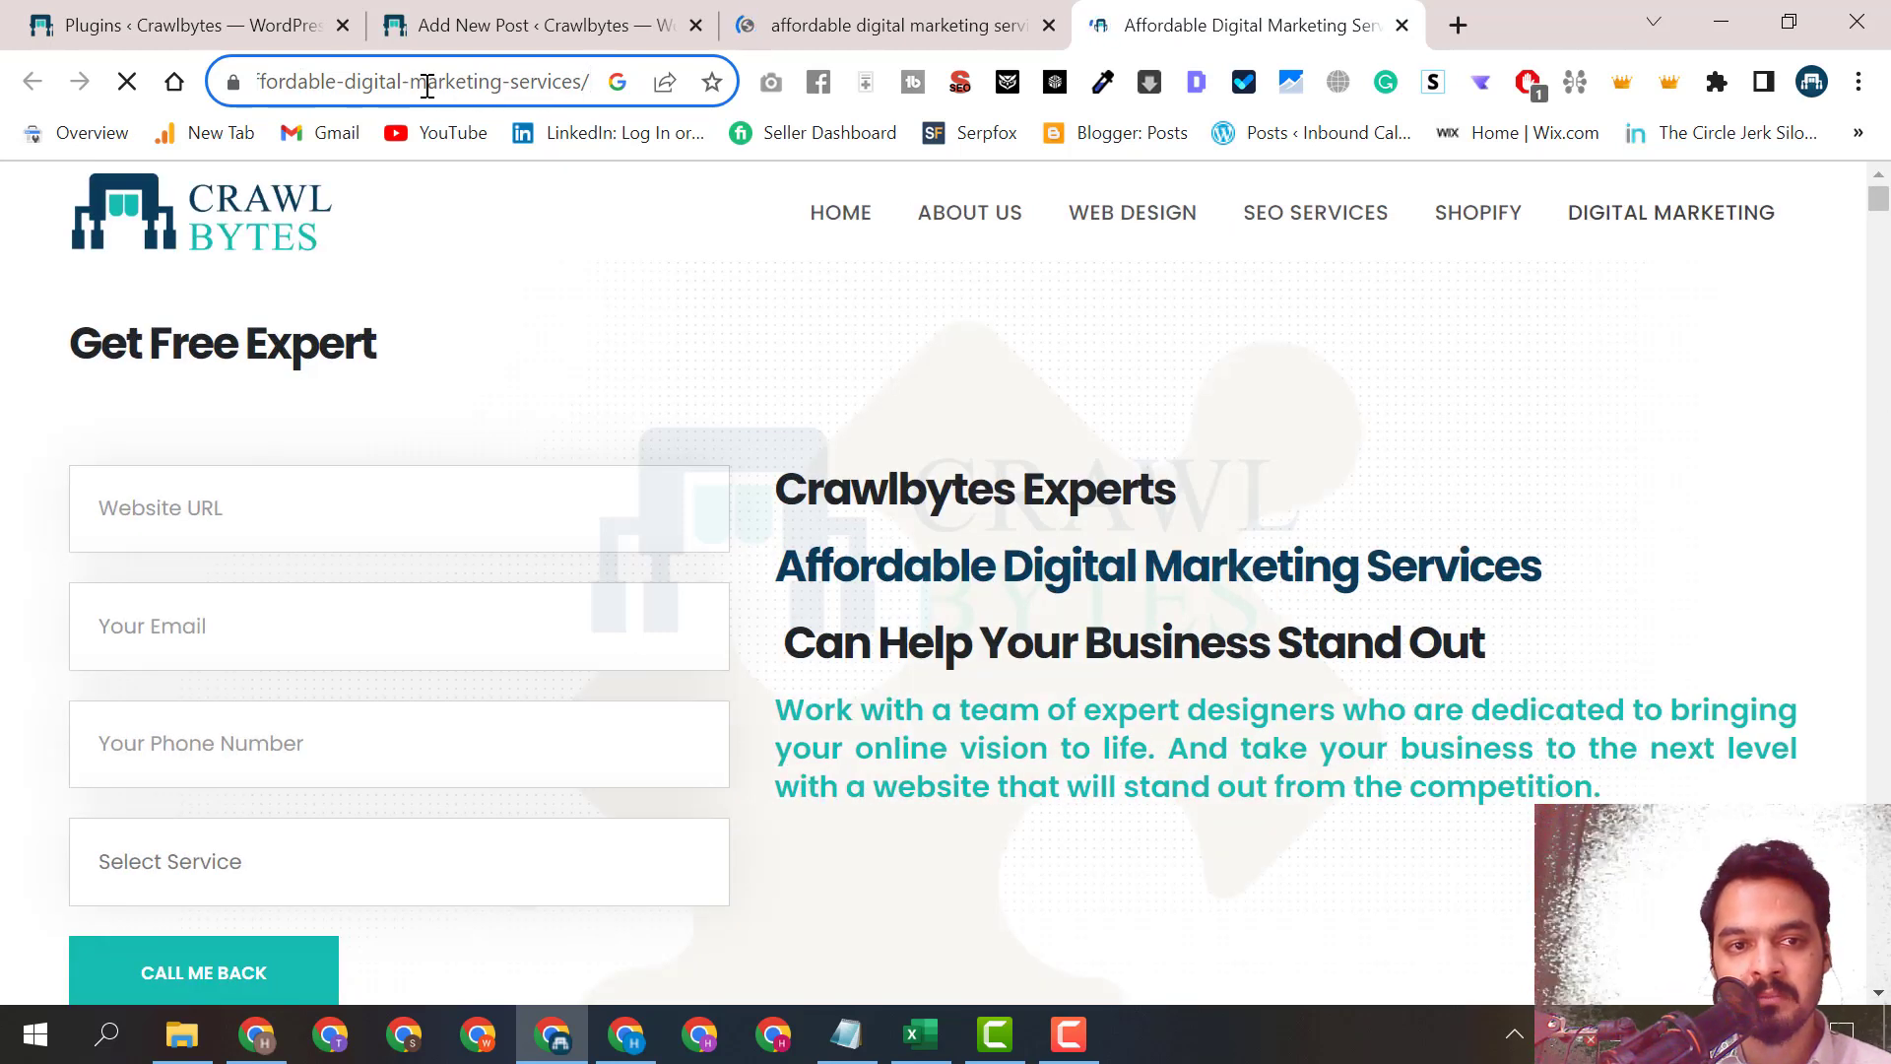
left_click_drag(581, 81, 129, 83)
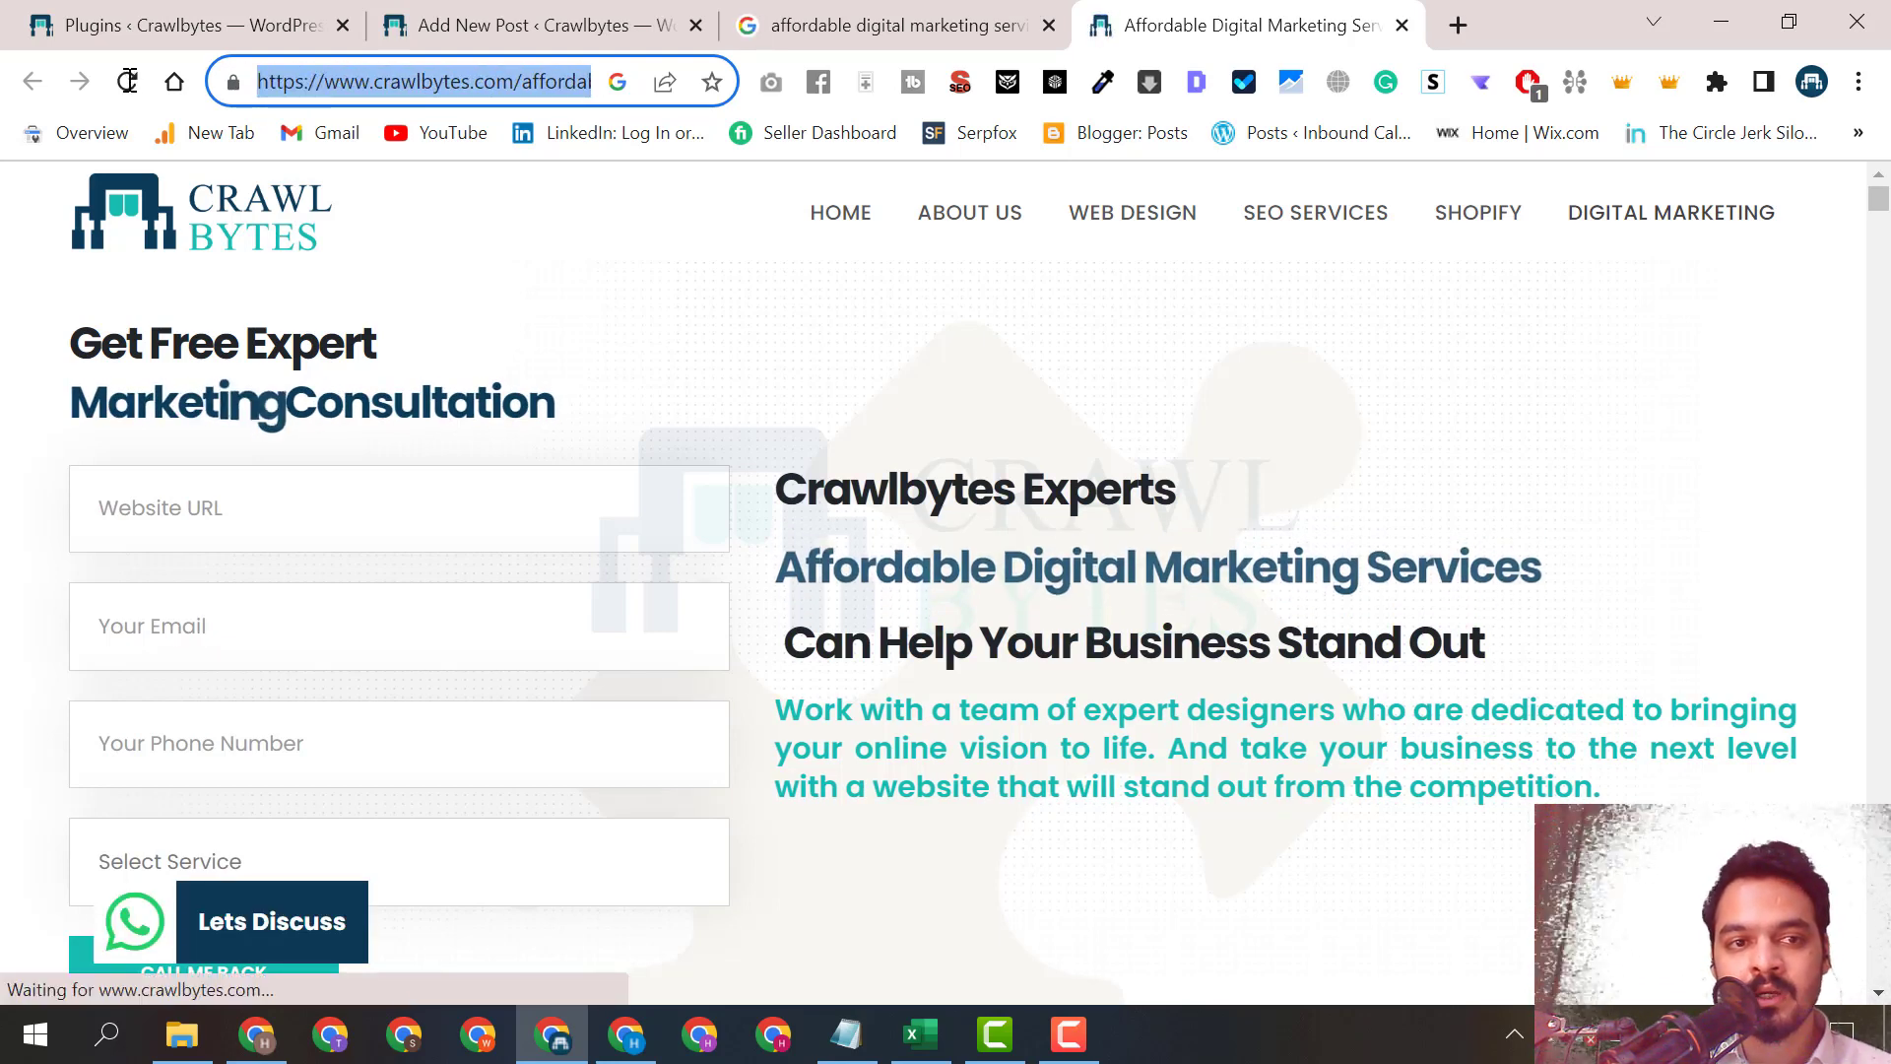
left_click(340, 80)
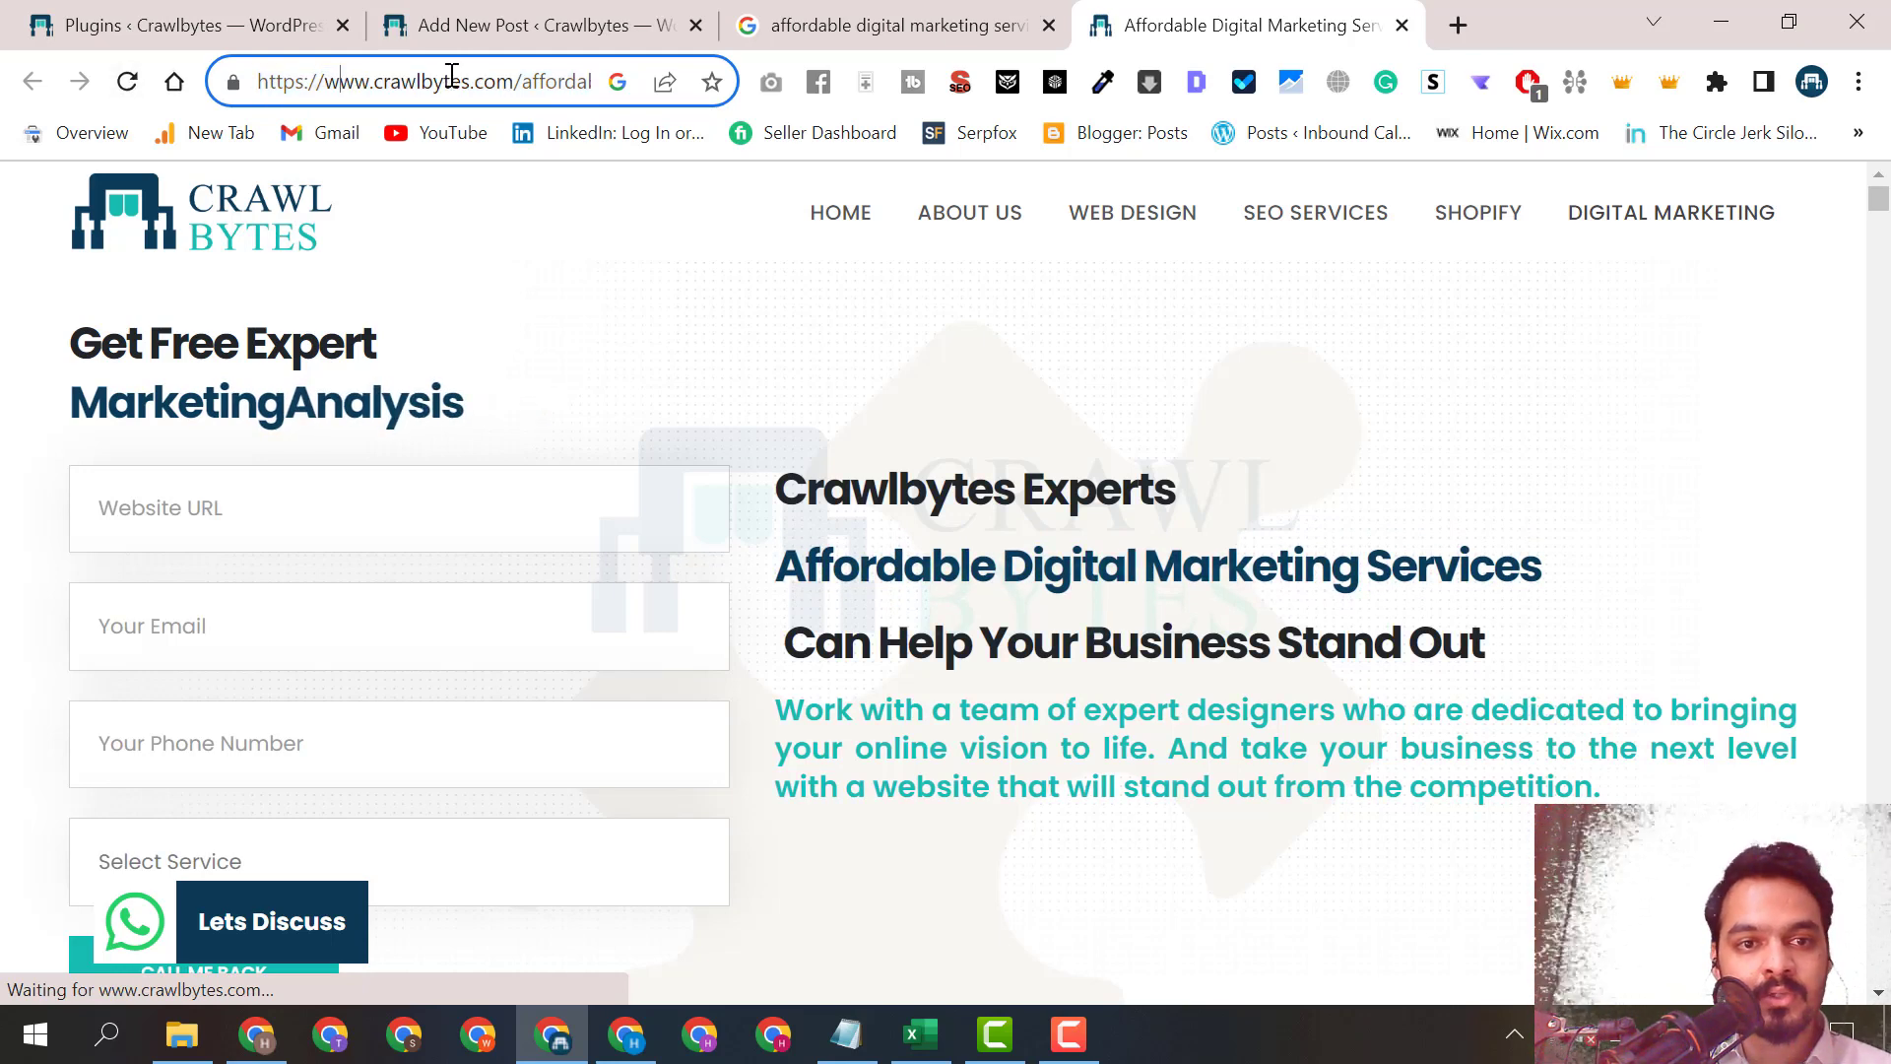
left_click_drag(464, 76, 511, 81)
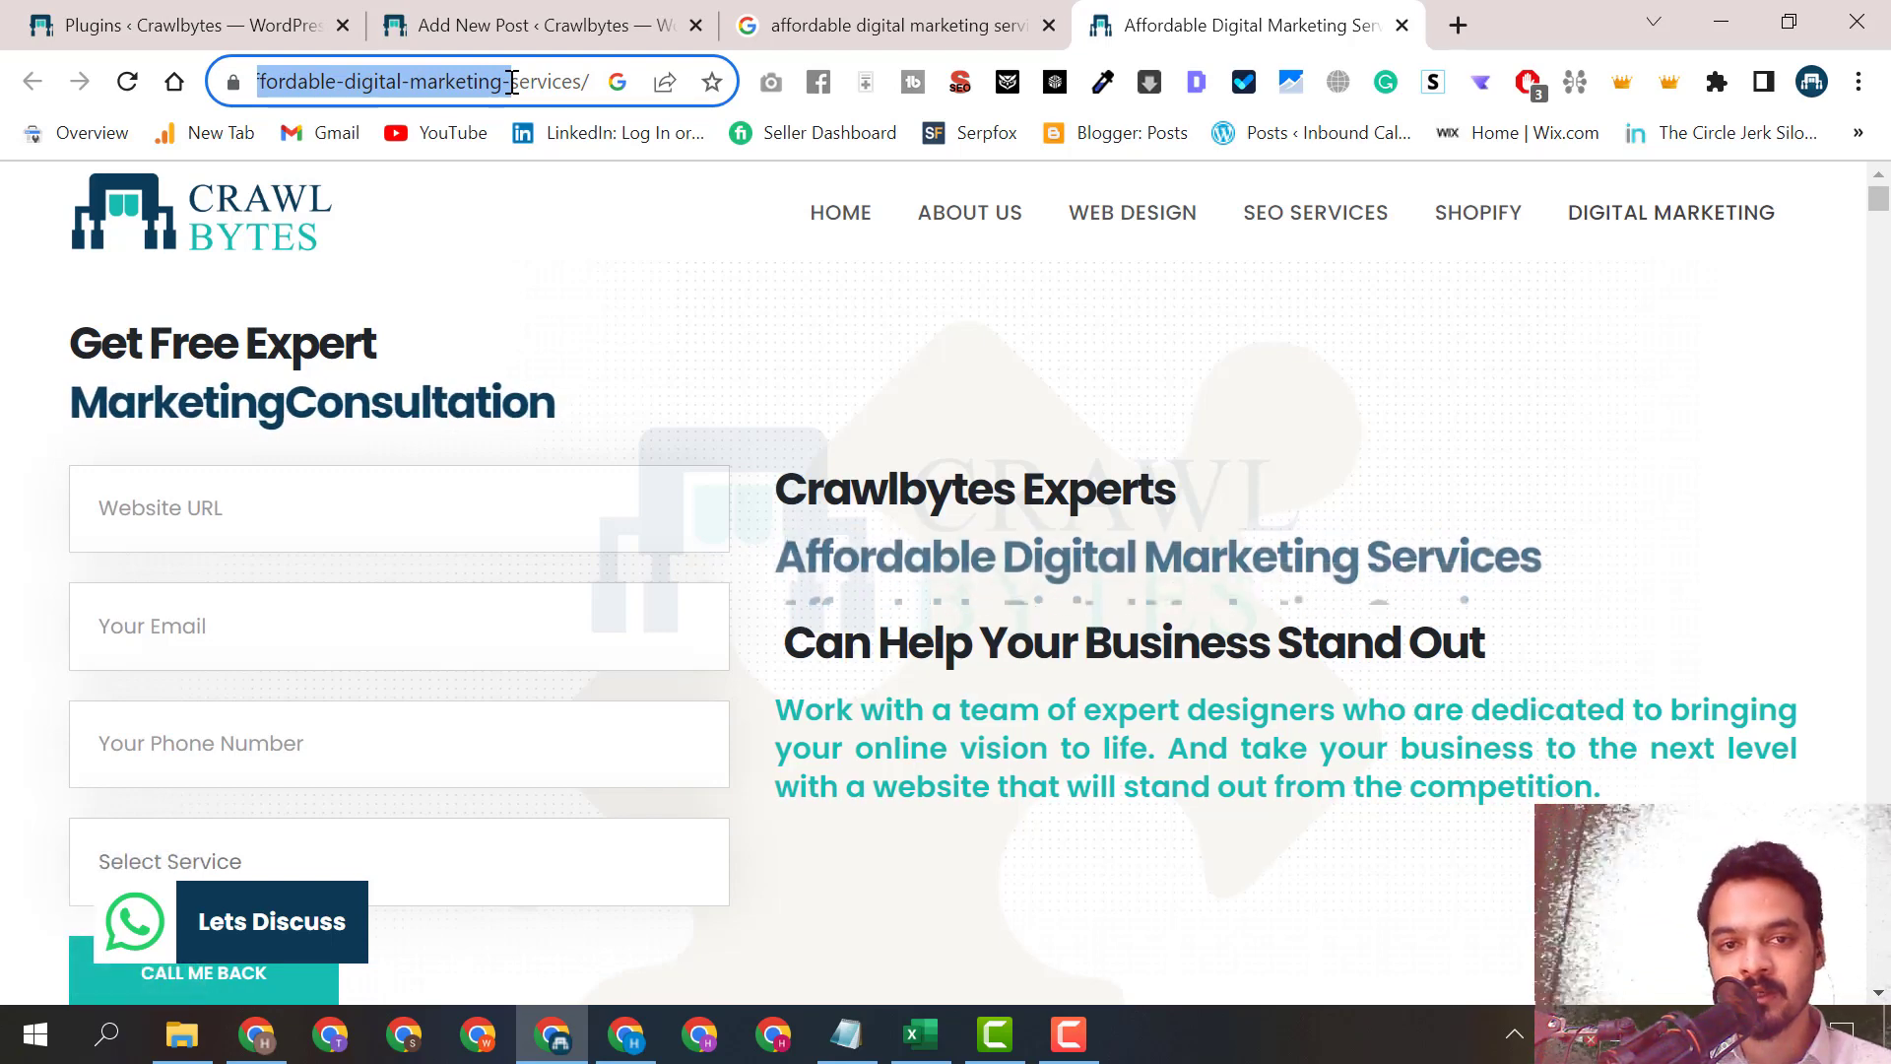
left_click(403, 81)
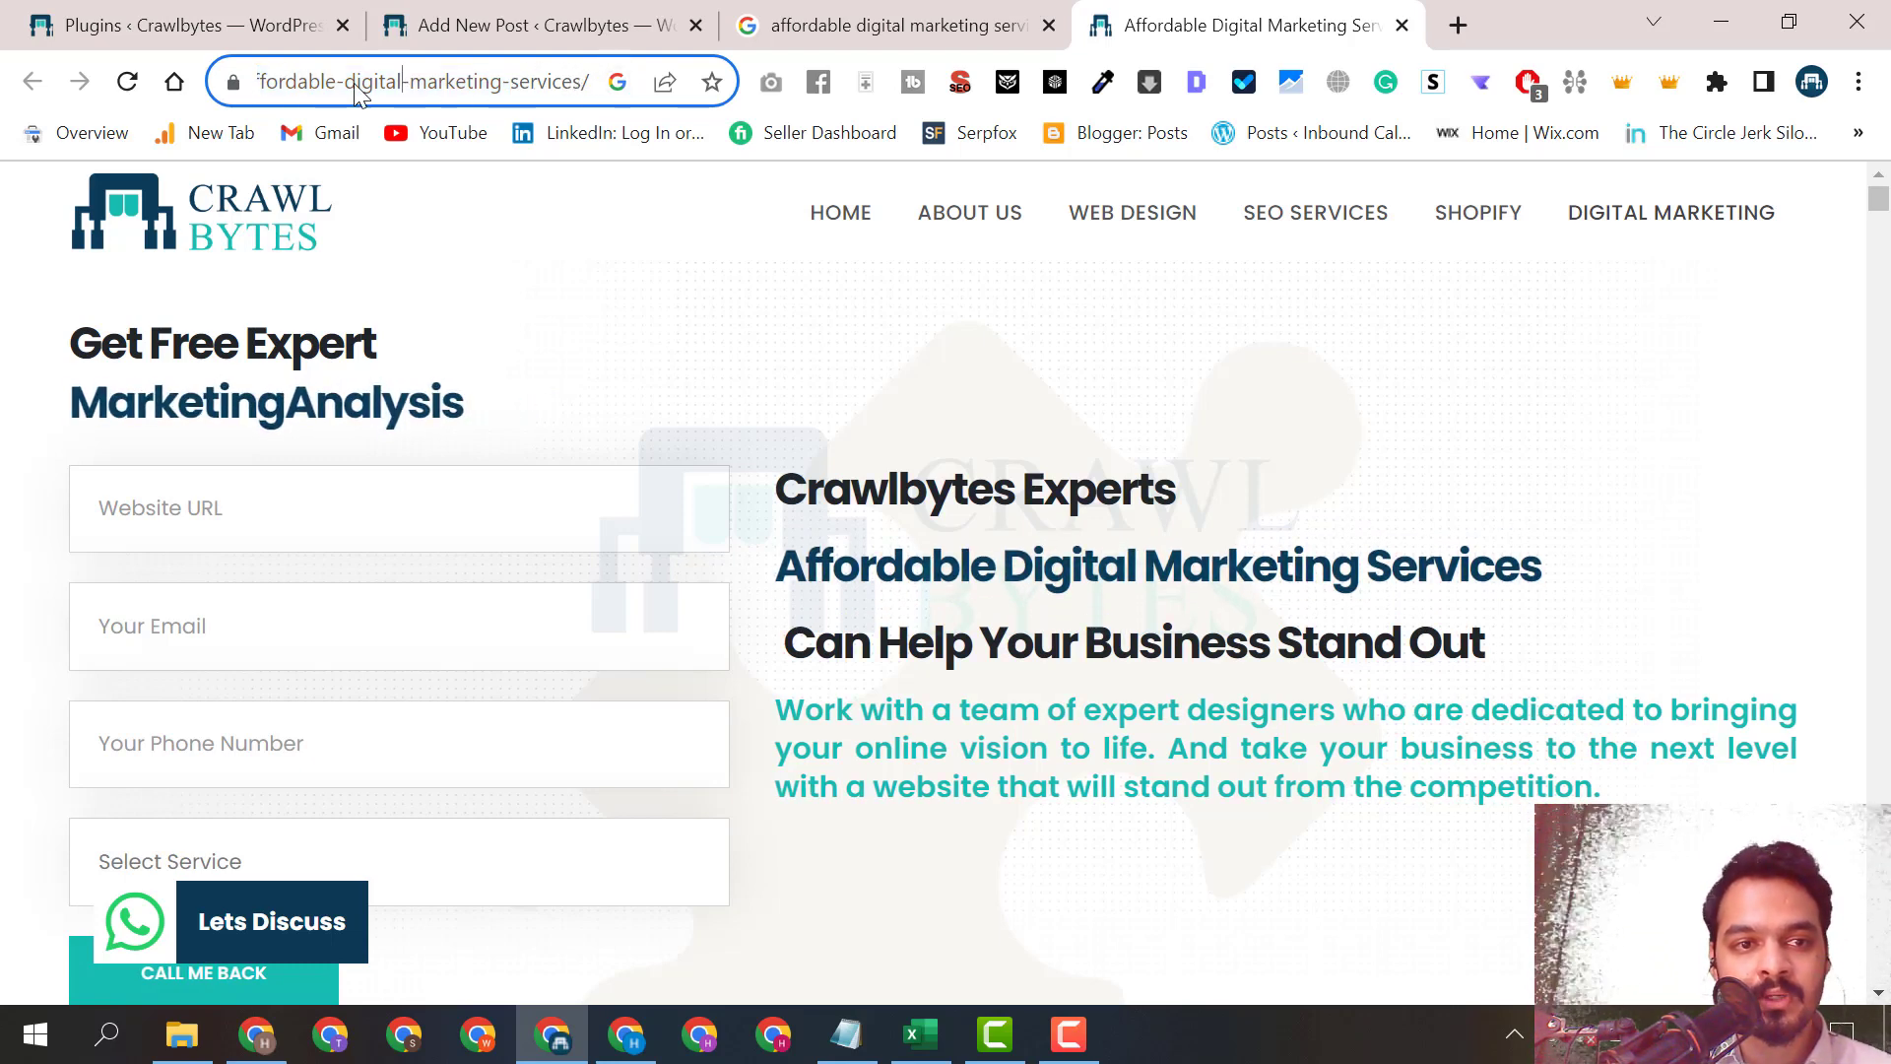
Return to the WordPress post draft and title it "Website Designing Services".
left_click(541, 21)
scroll(771, 612, "down", 3)
scroll(598, 453, "up", 3)
left_click(592, 466)
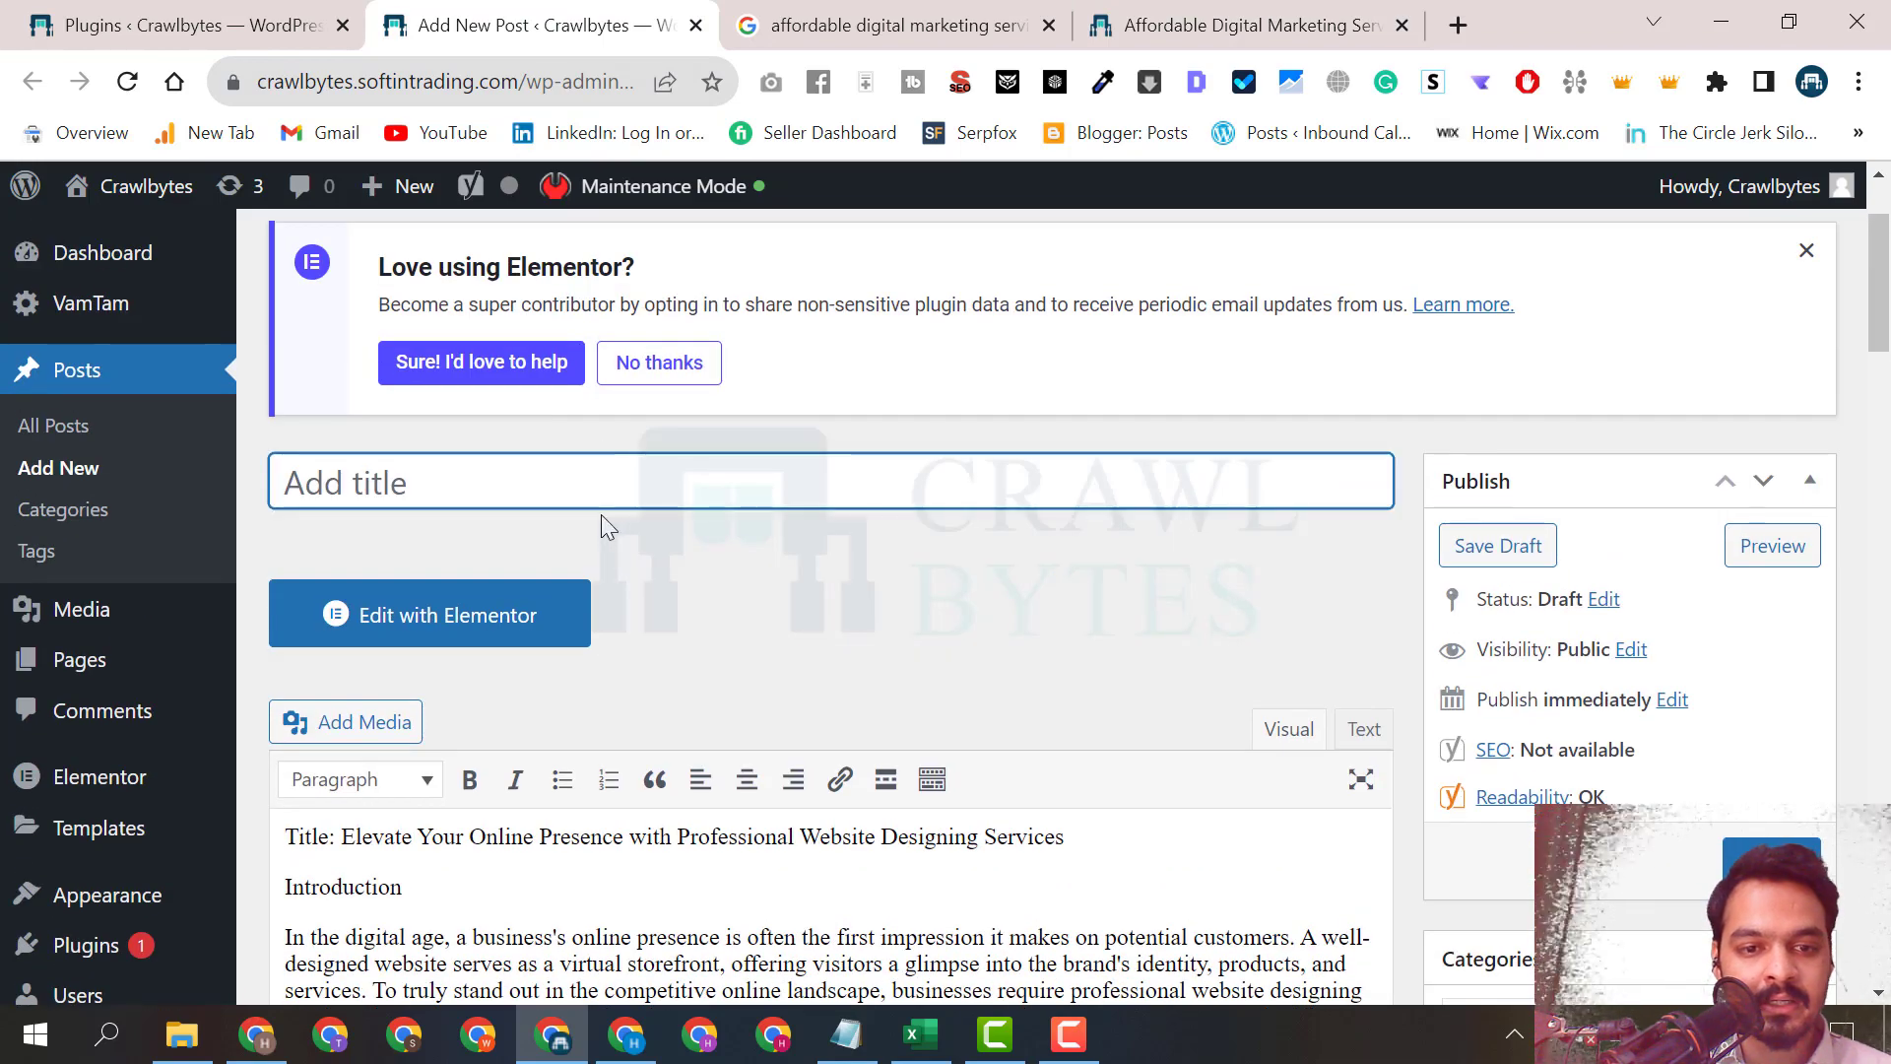
left_click_drag(809, 836, 1057, 835)
left_click(749, 493)
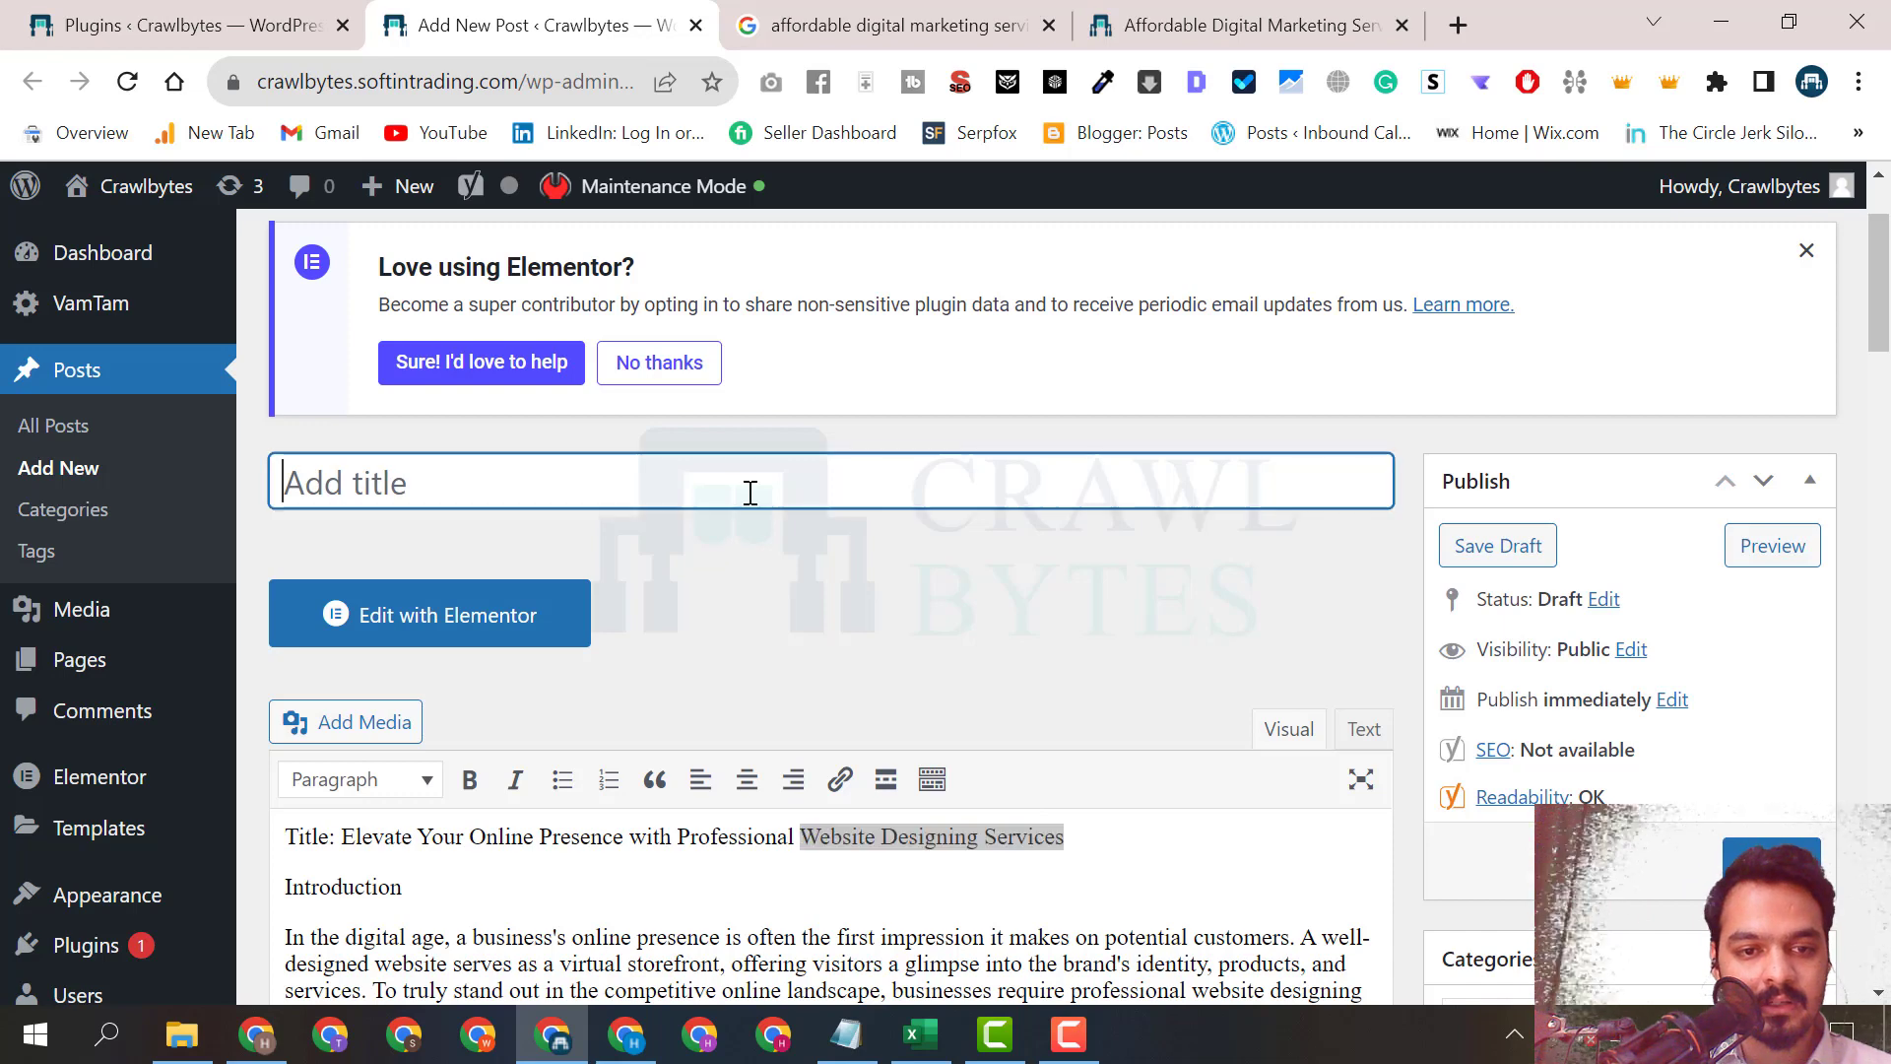
type("Website Designing Services")
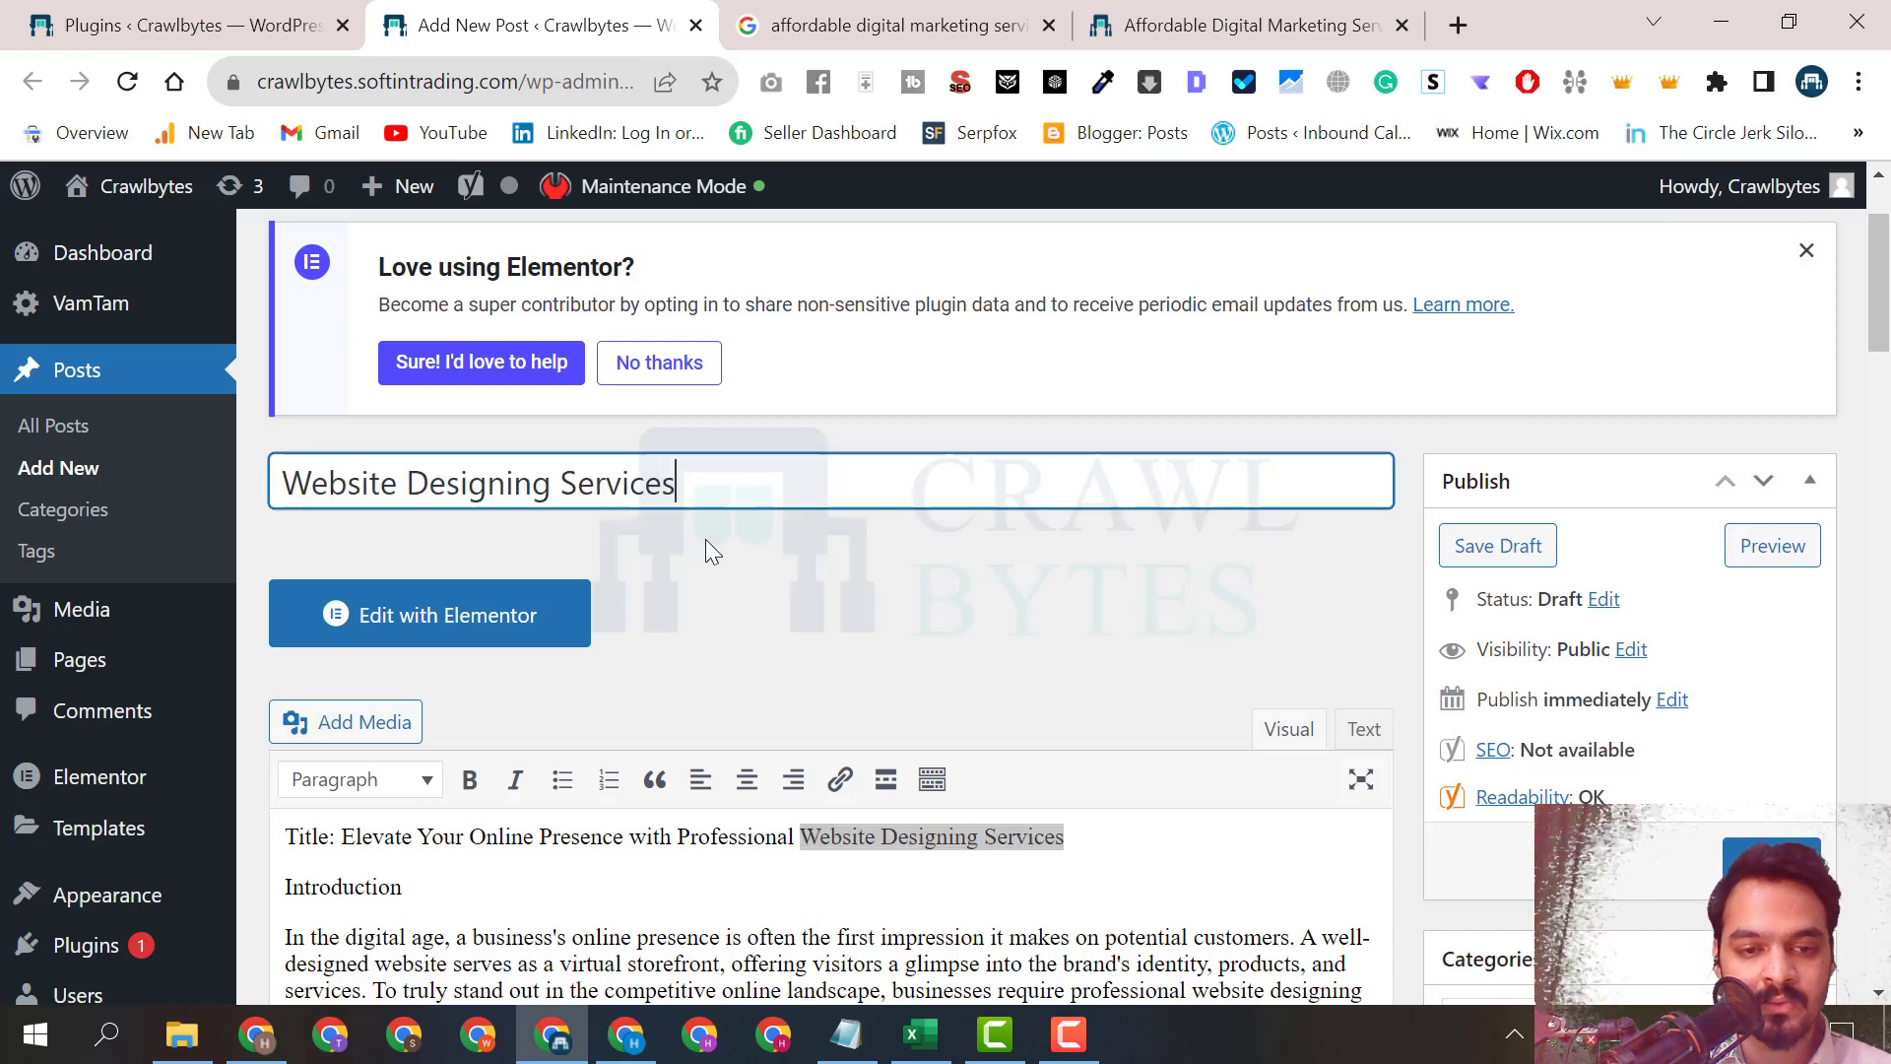
Delete the "Title:" and "Introduction" lines and the leftover blank line from the start of the post content.
scroll(717, 591, "down", 3)
left_click(800, 543)
left_click_drag(440, 595, 253, 535)
key("BackSpace")
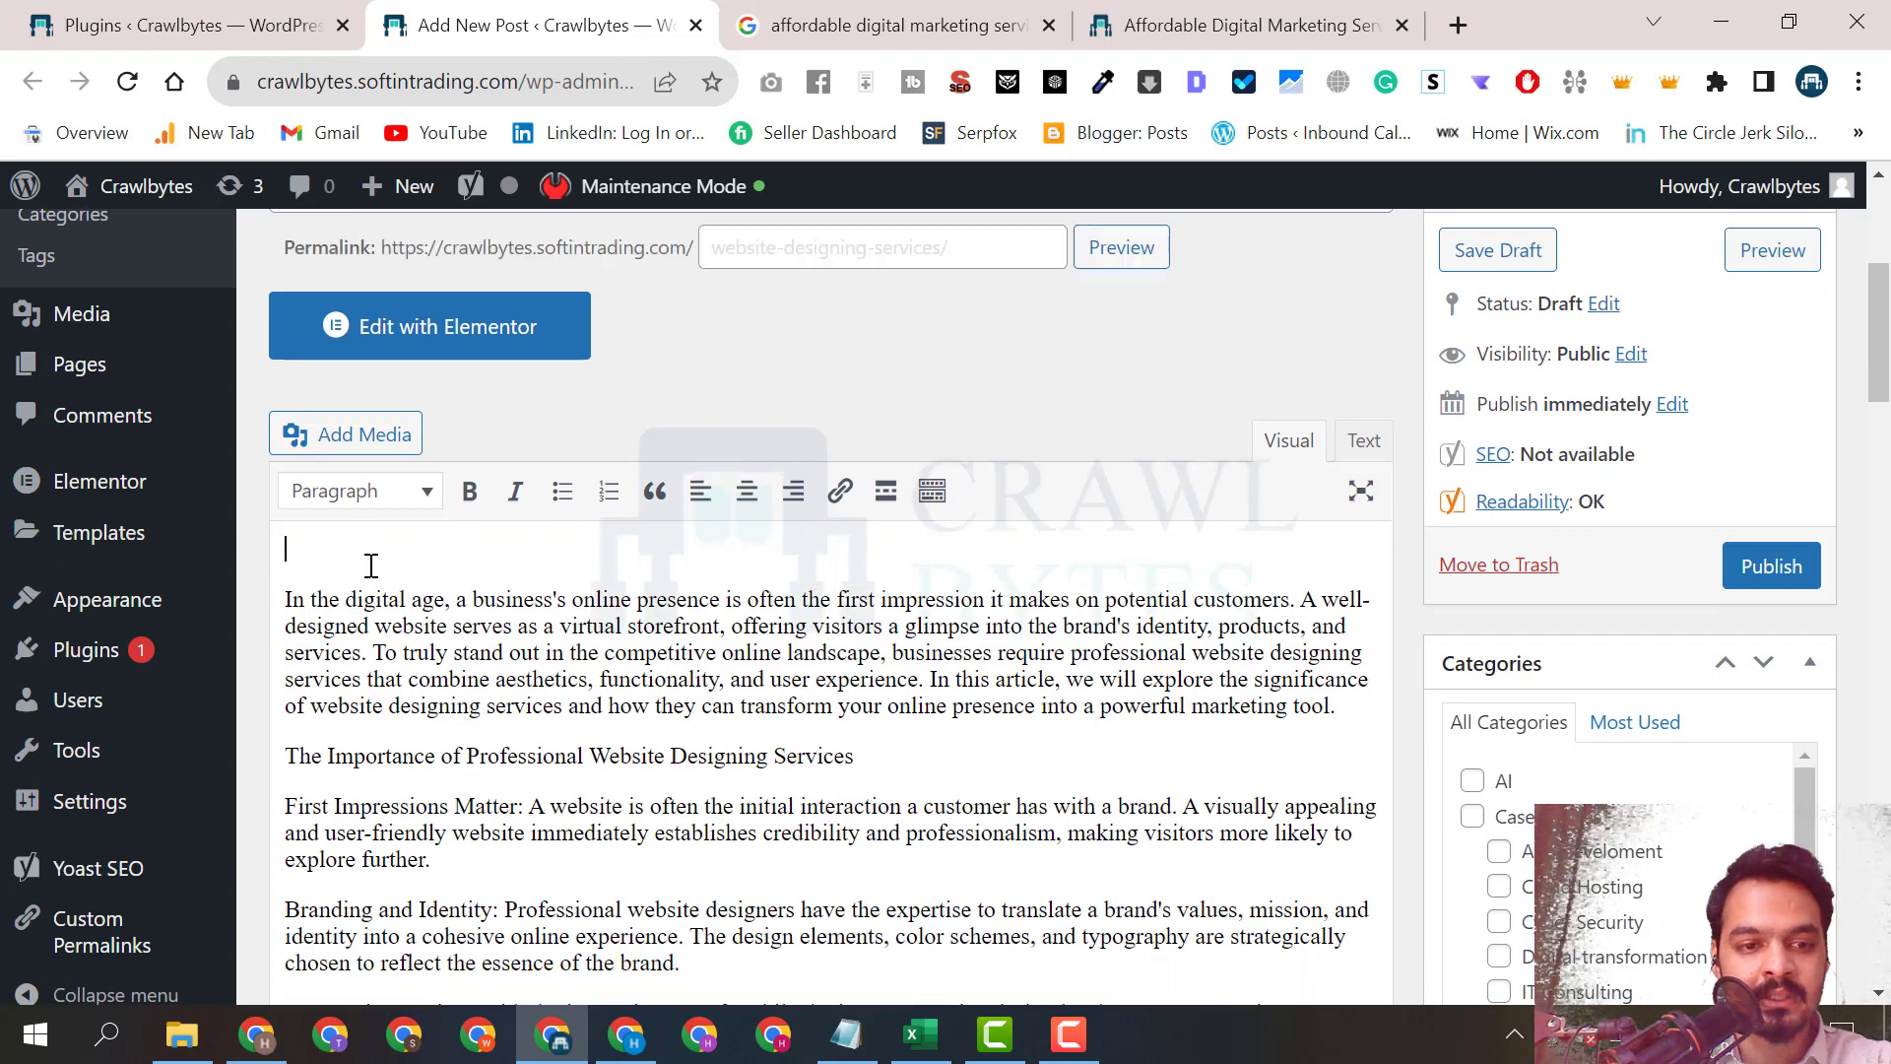
left_click(290, 606)
key("BackSpace")
scroll(417, 598, "up", 3)
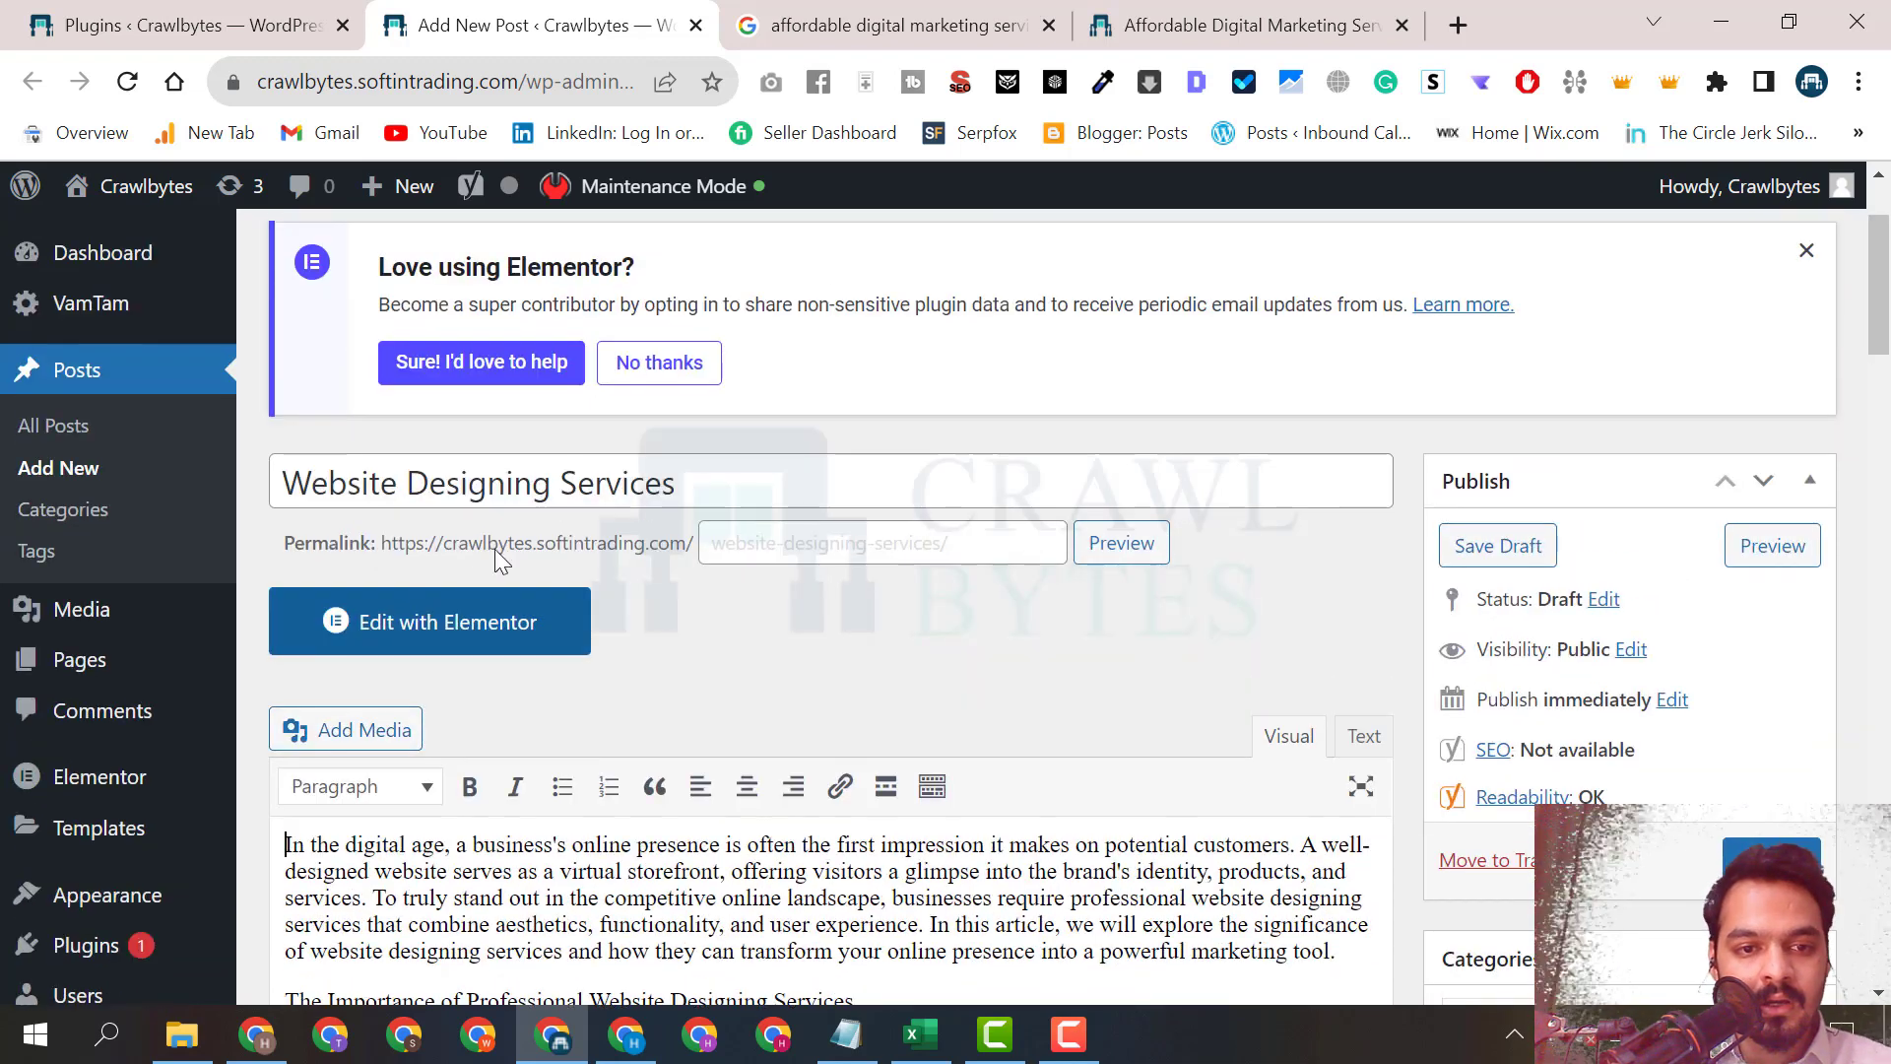
Enter "Website Designing Services" as the post's permalink slug.
left_click(755, 541)
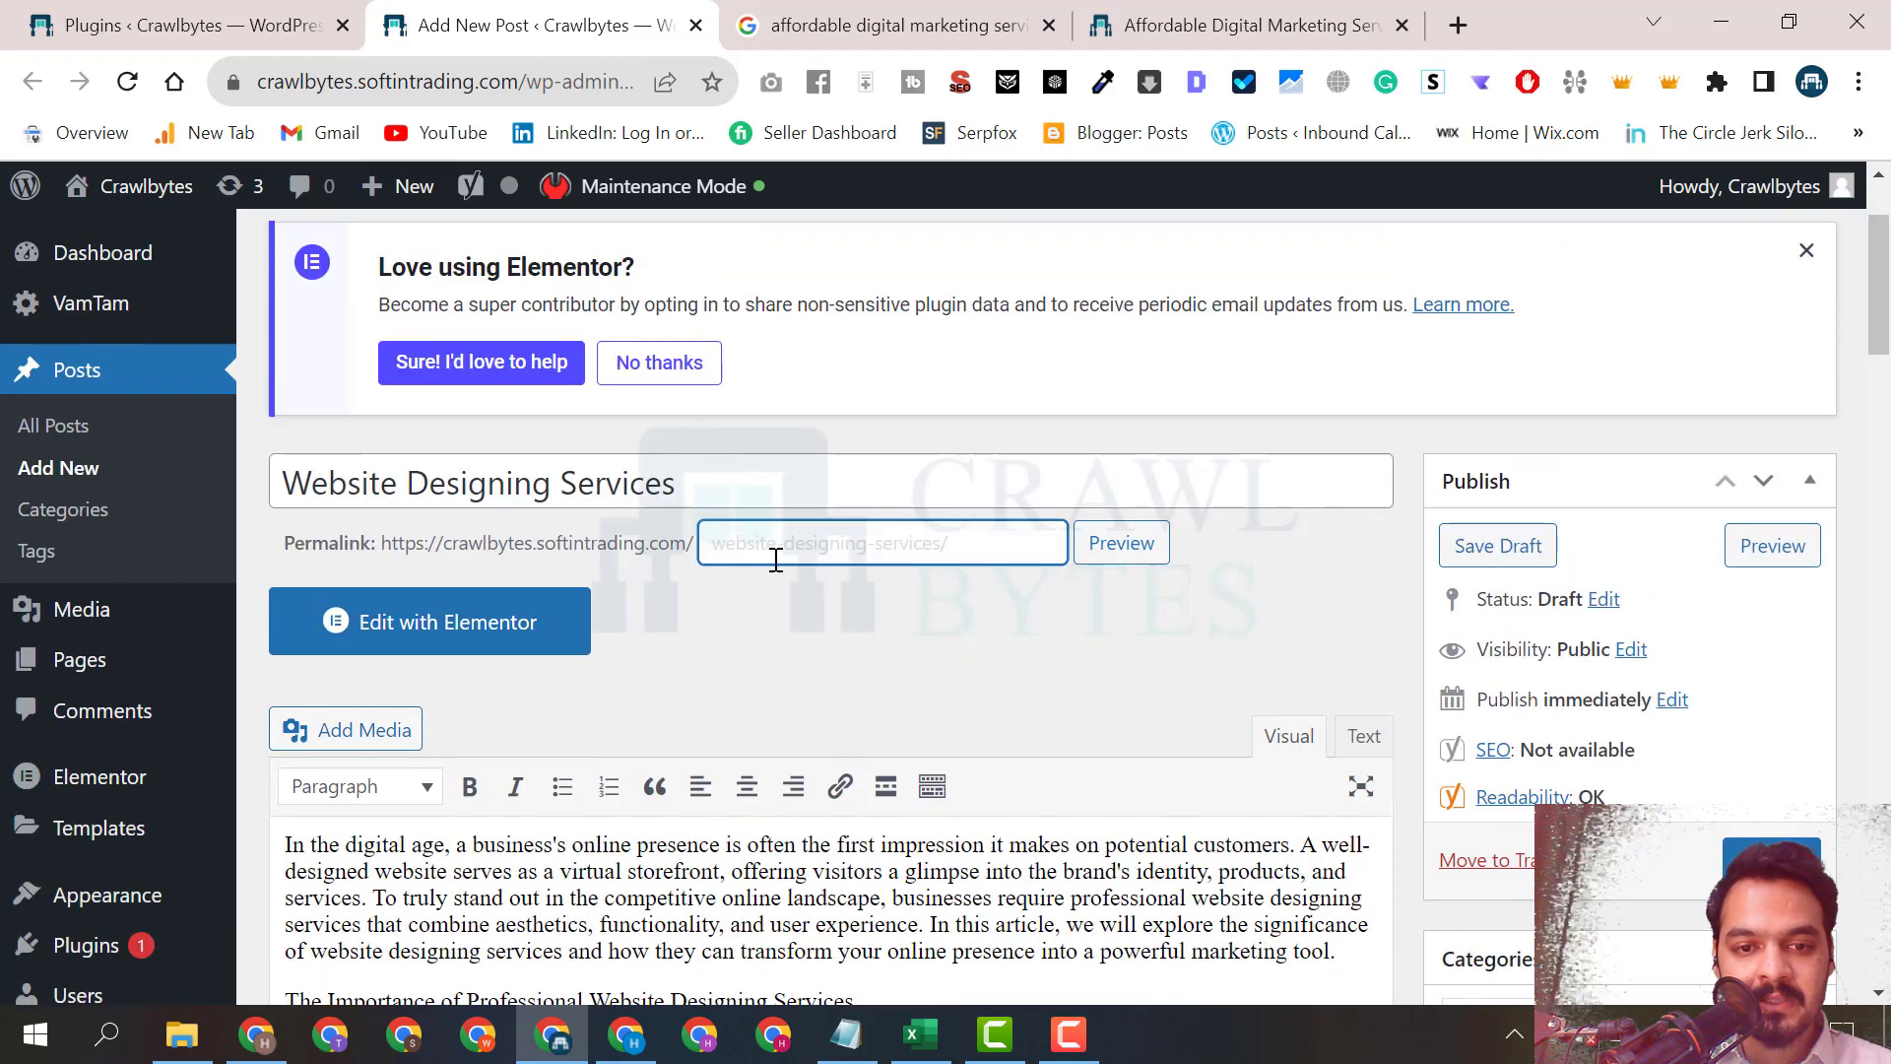
type("Website Designing Services")
key("ctrl+a")
type("Website Designing Services")
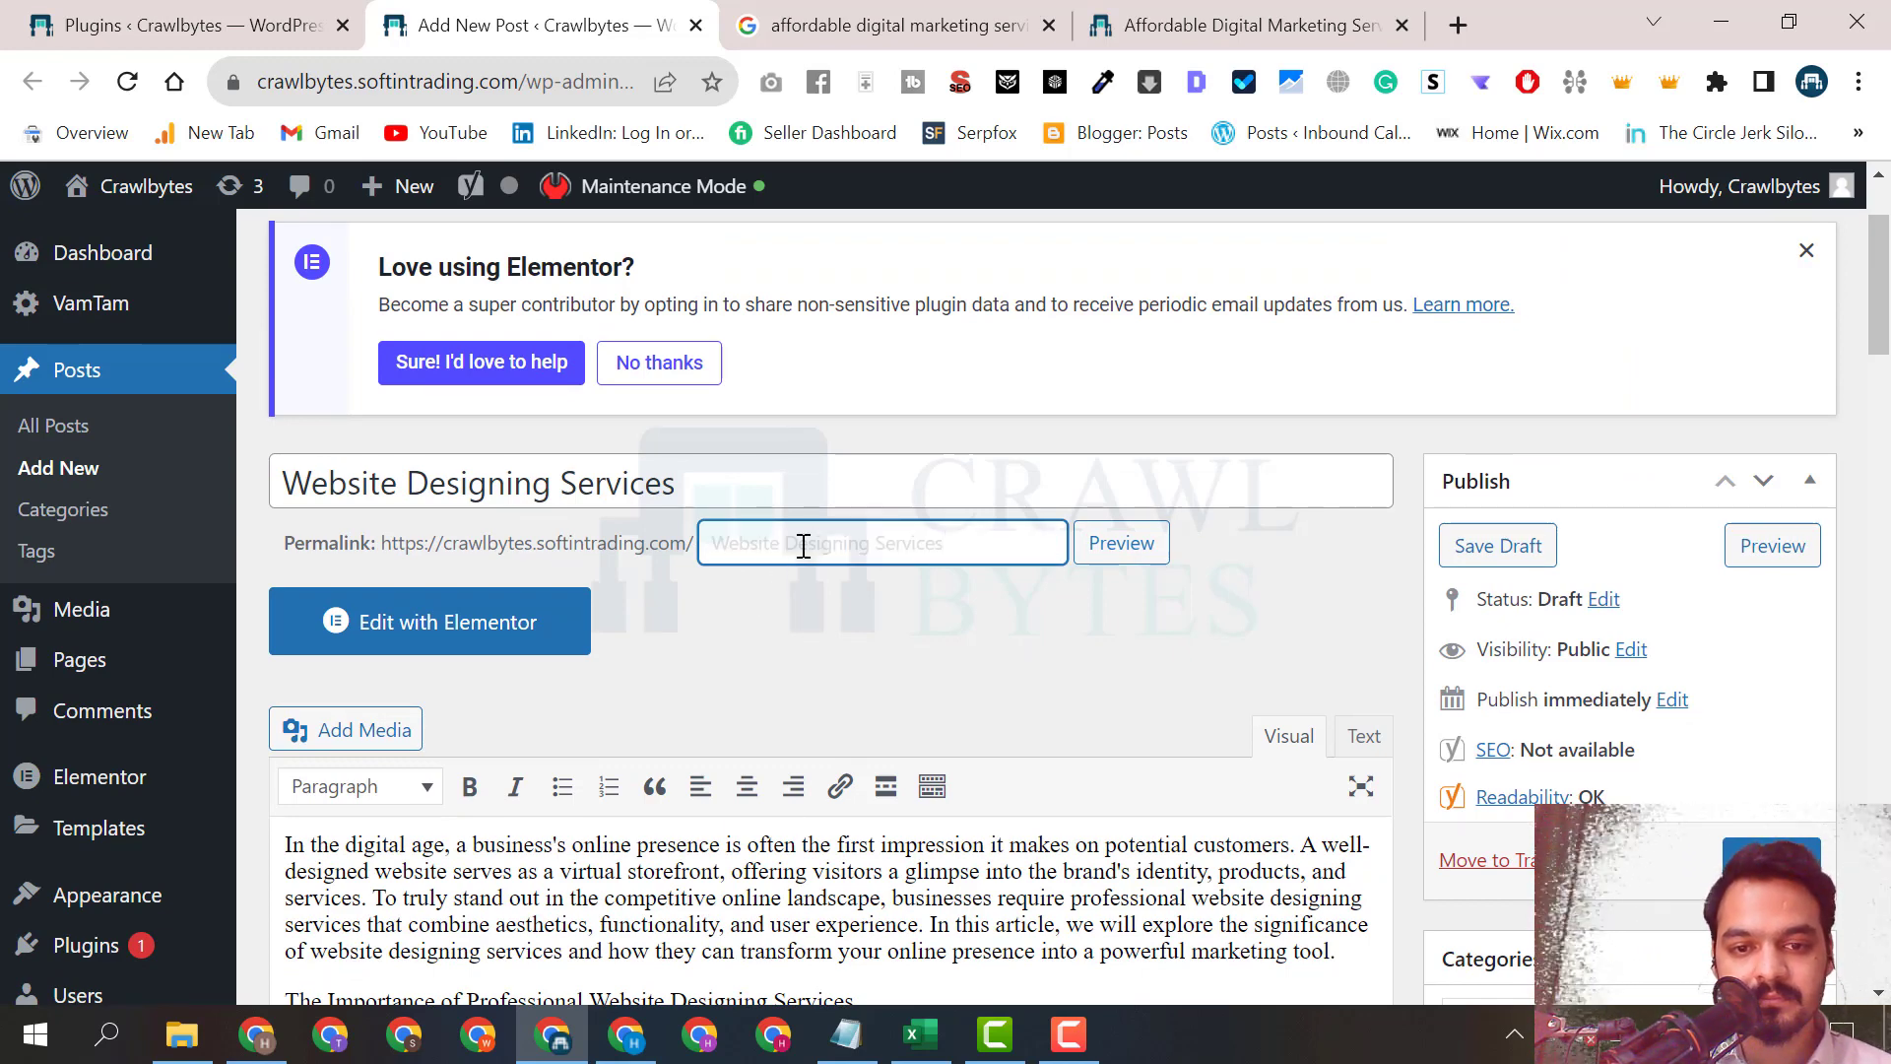
left_click_drag(726, 542, 983, 561)
left_click(901, 566)
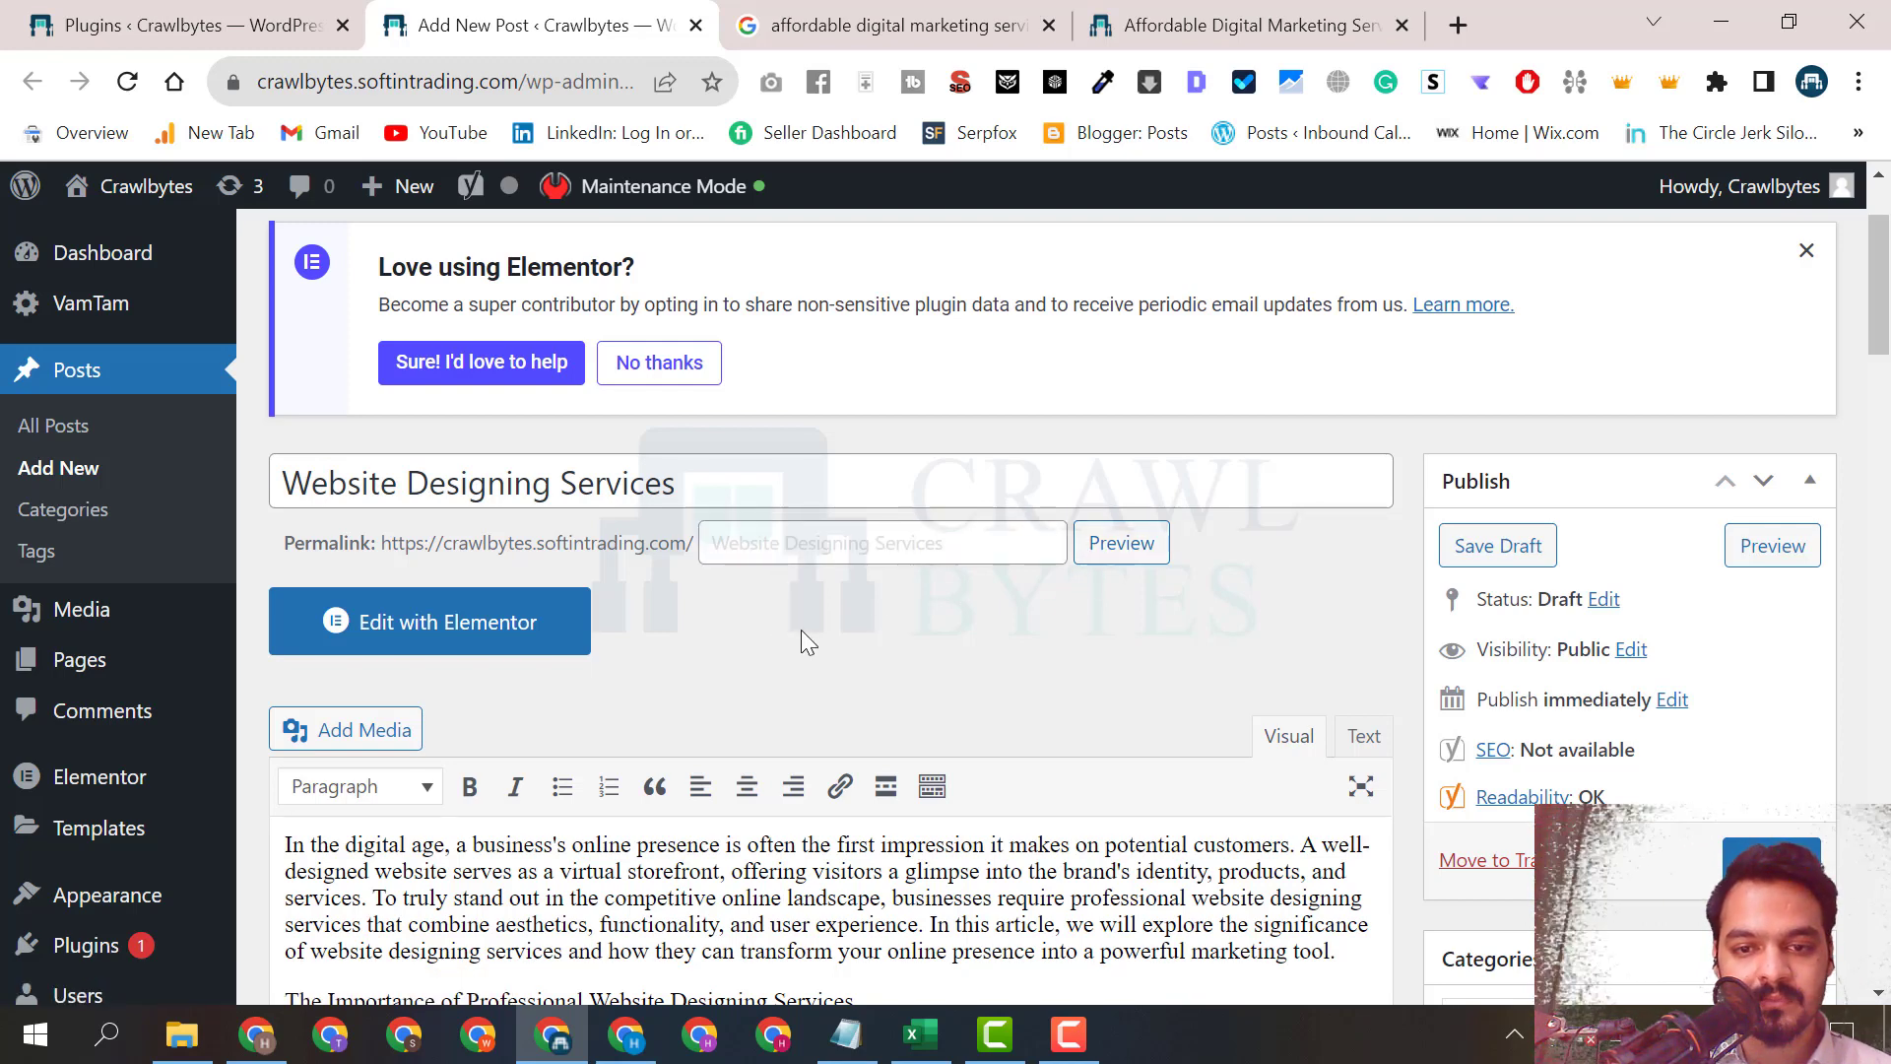
Preview and publish the post, and close the preview, Google search and Crawlbytes service page tabs.
left_click(1121, 542)
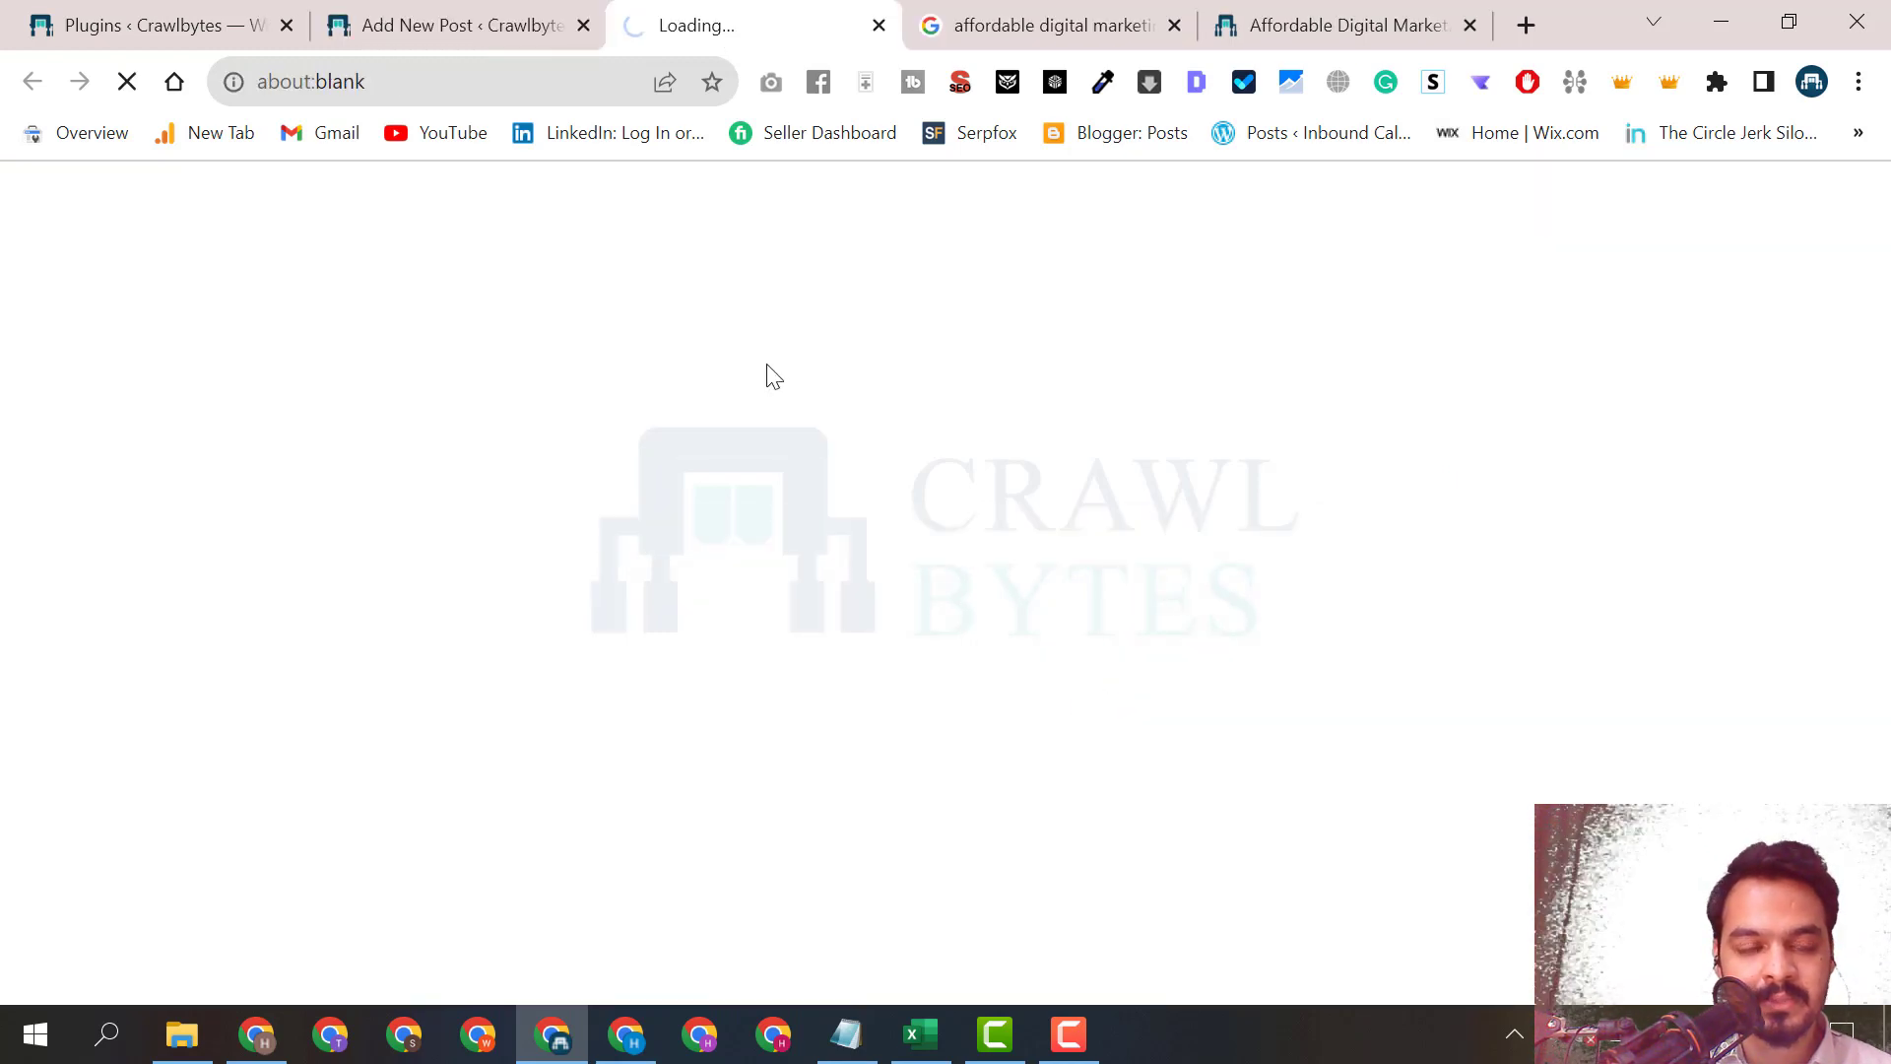
left_click_drag(473, 80, 768, 81)
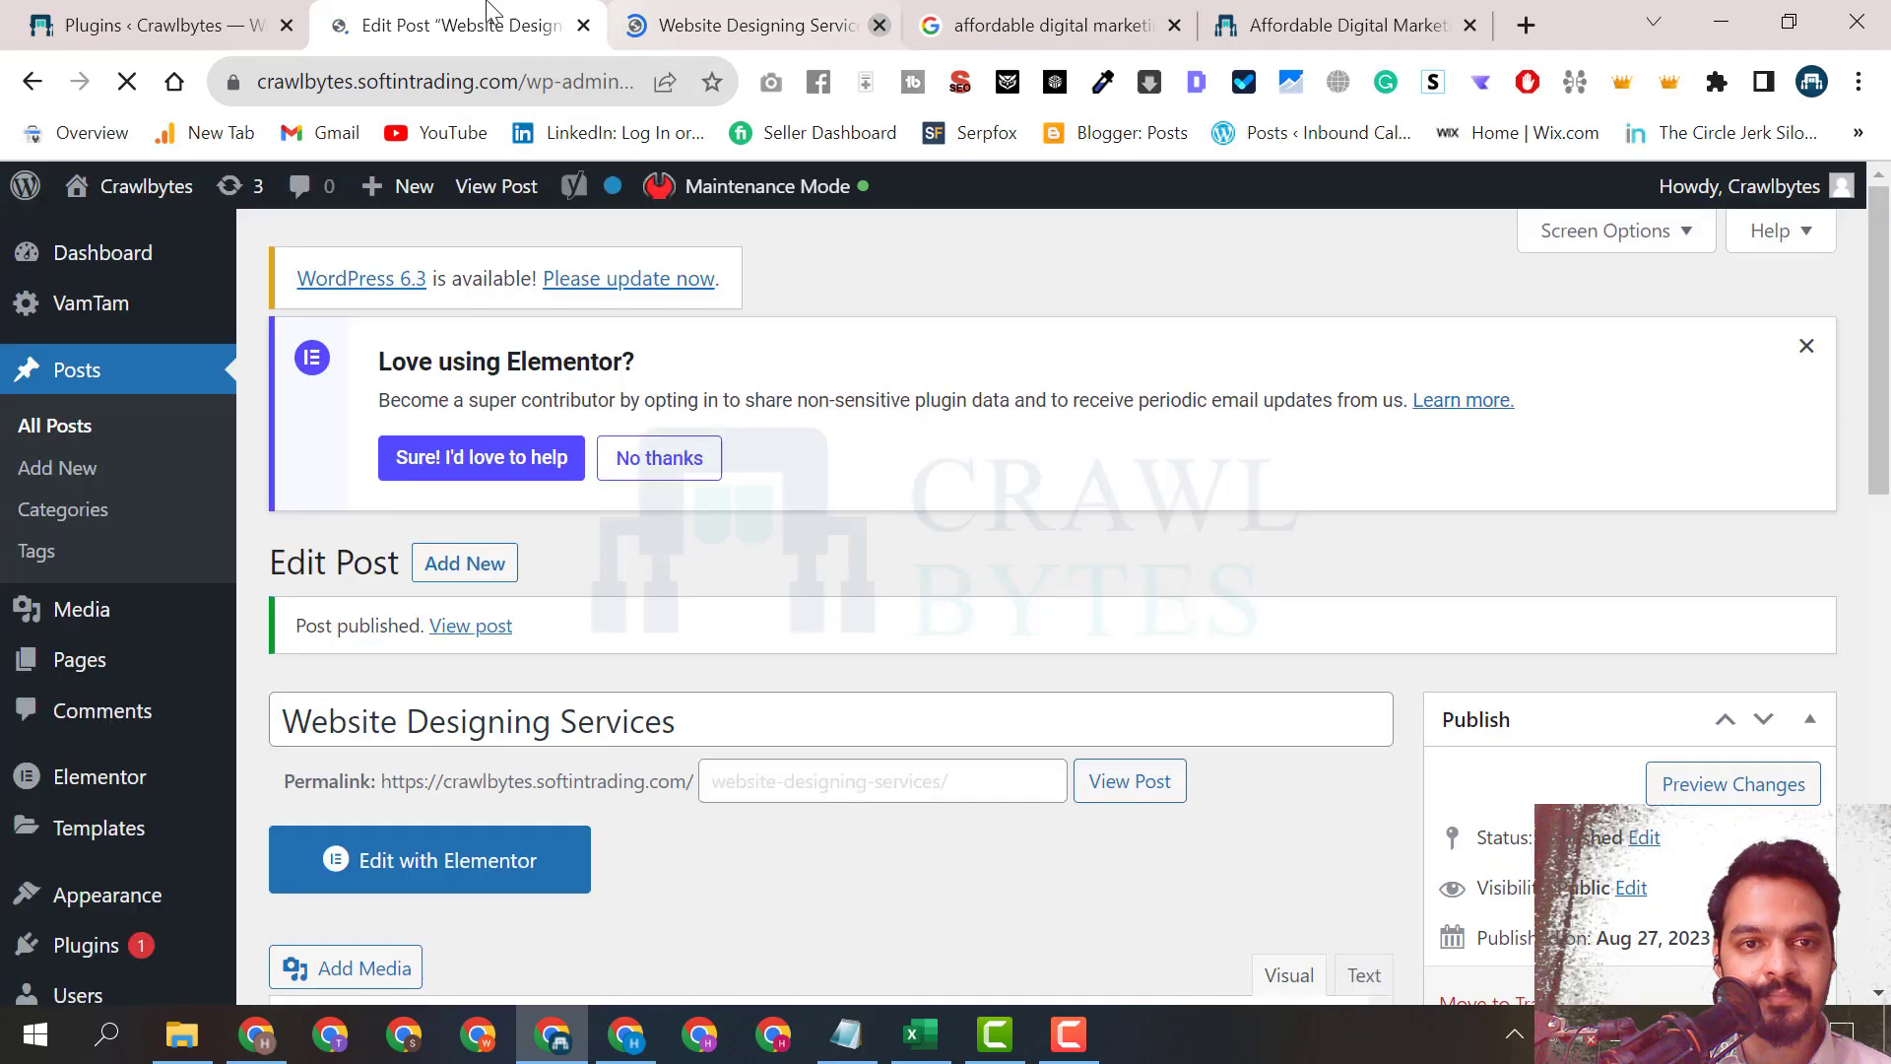
left_click(880, 25)
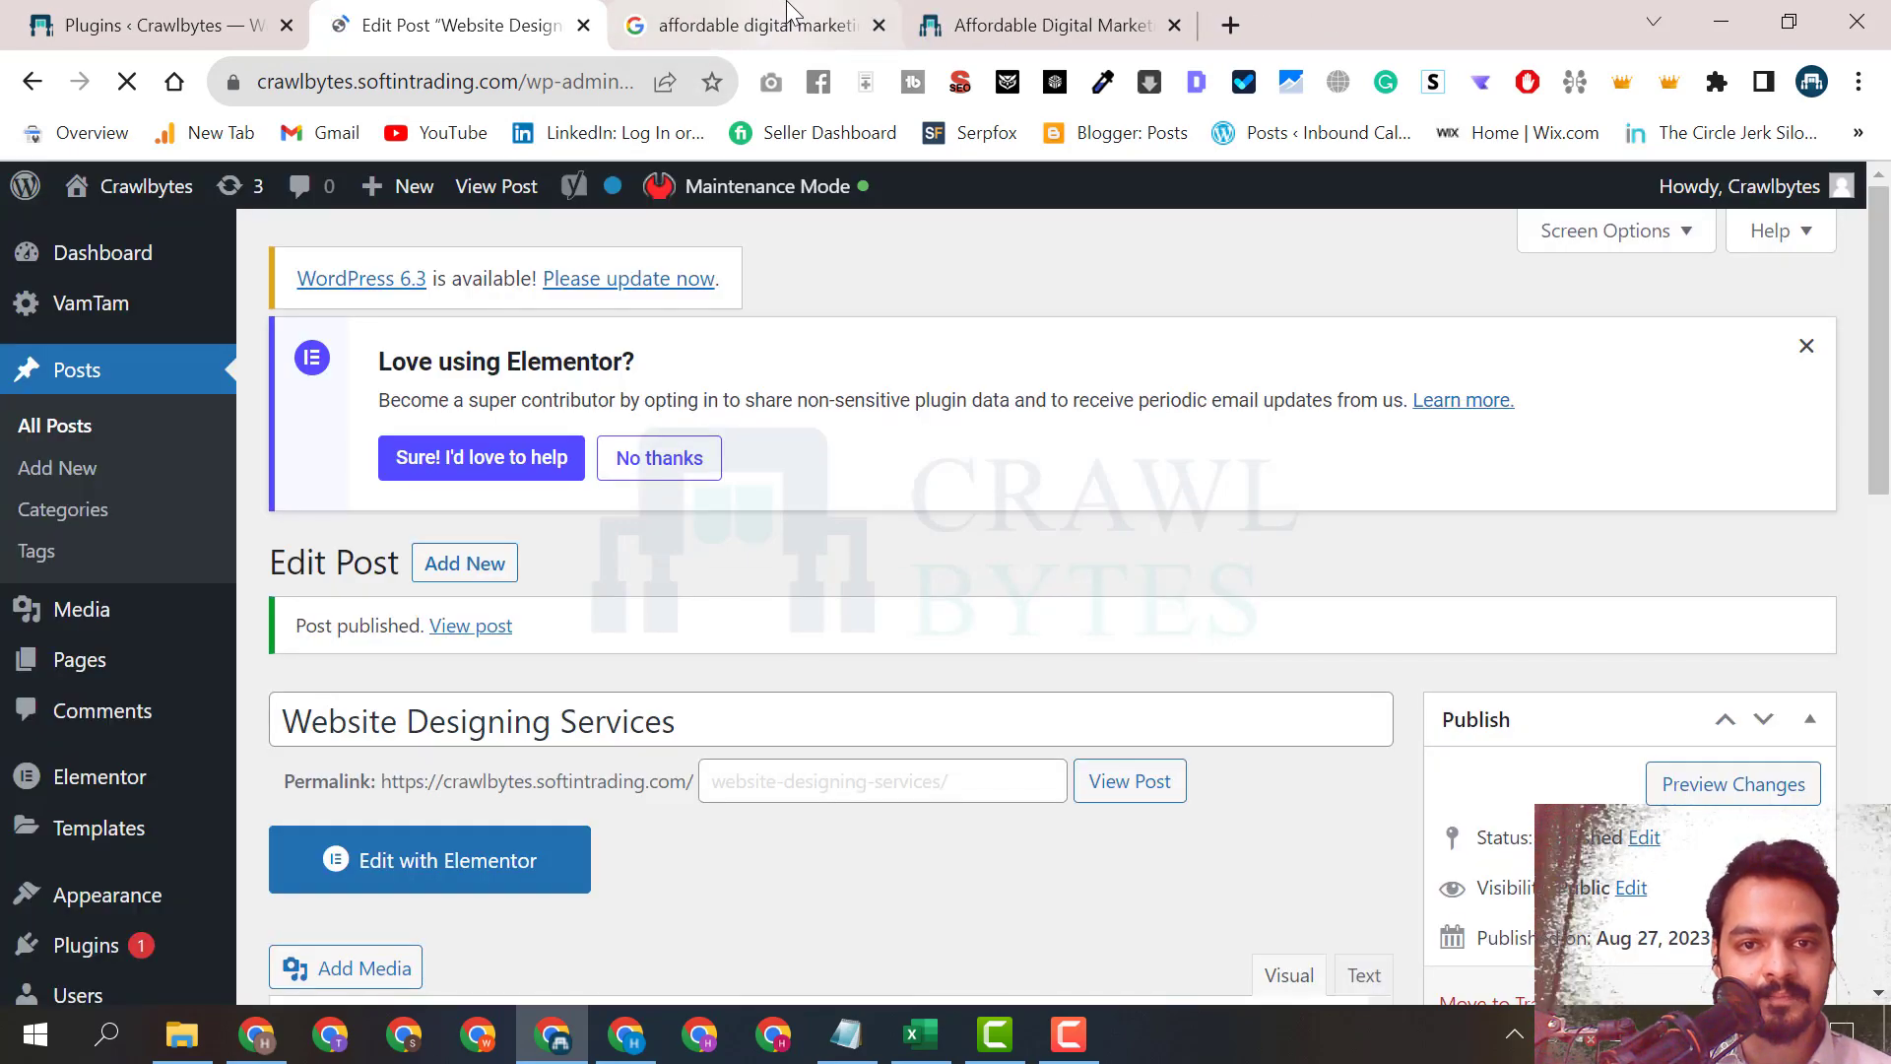
left_click(882, 26)
key("ctrl+w")
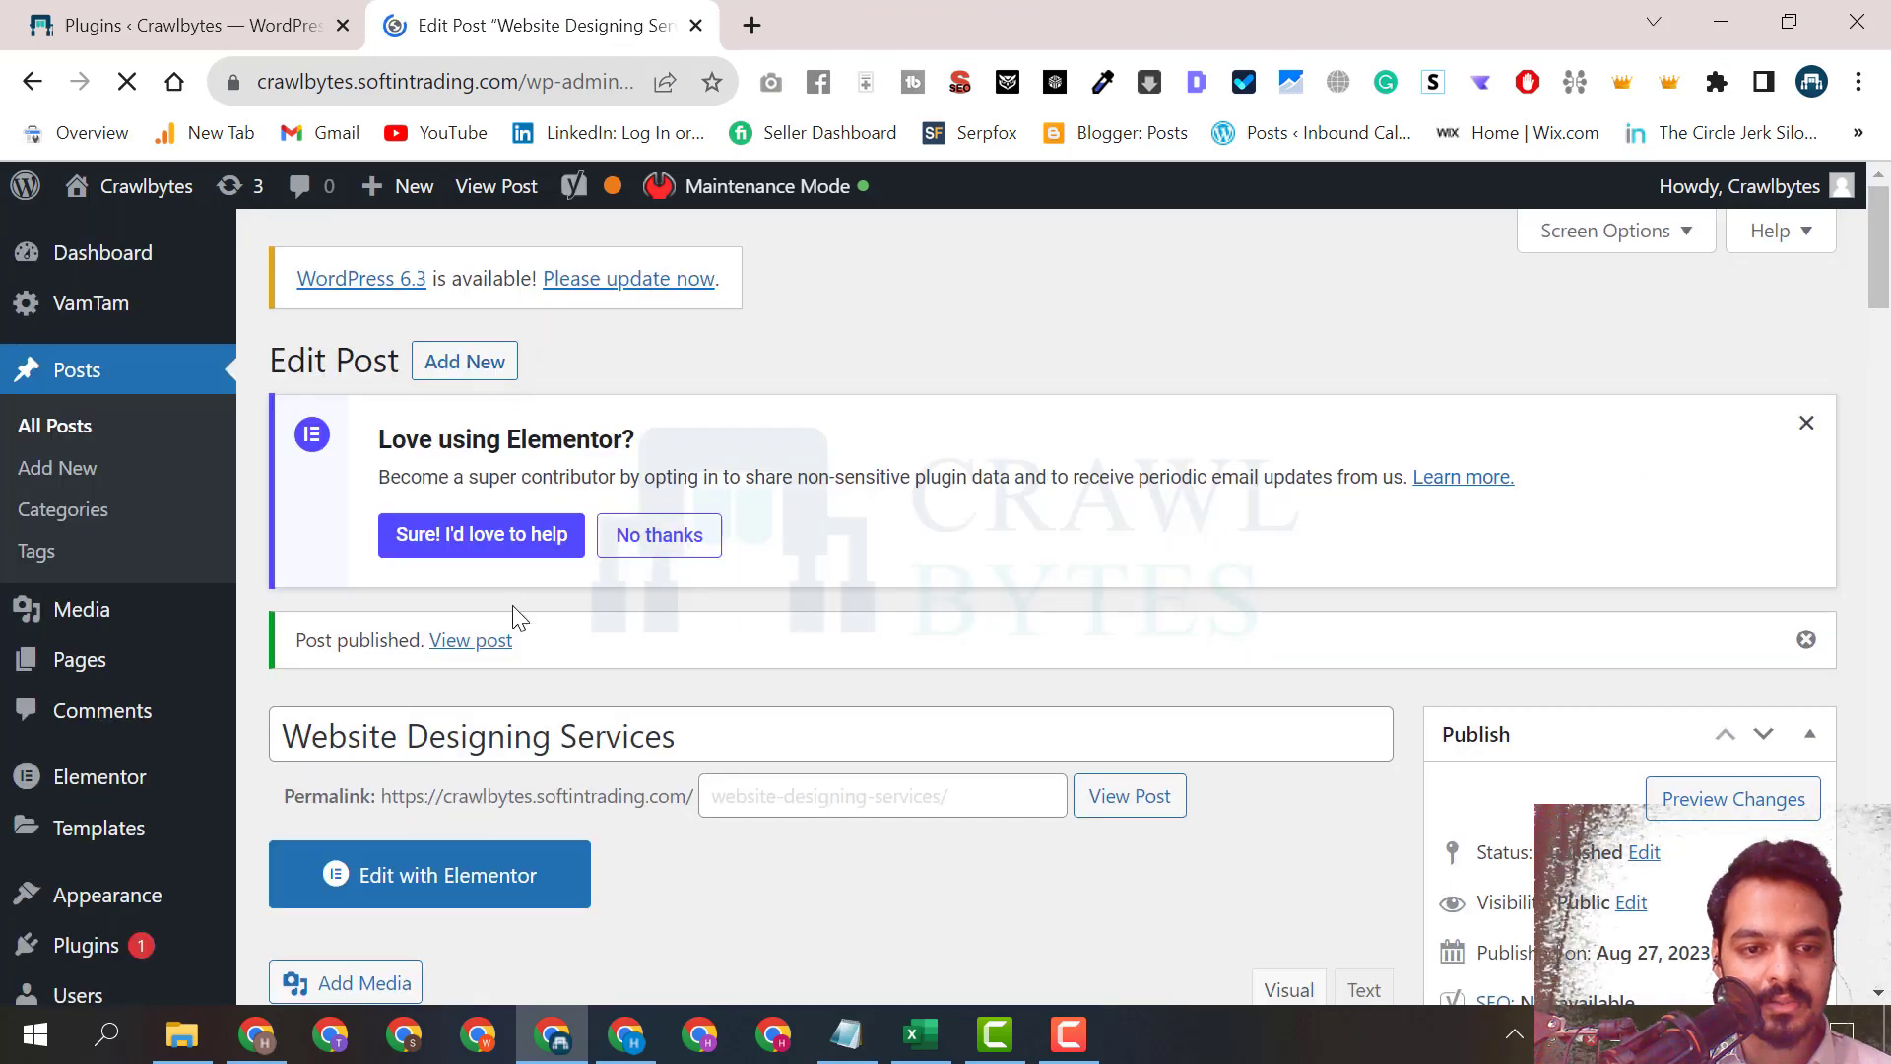
Open the published post and check its URL slug and the "Website Designing Services" H1 heading.
left_click(471, 641)
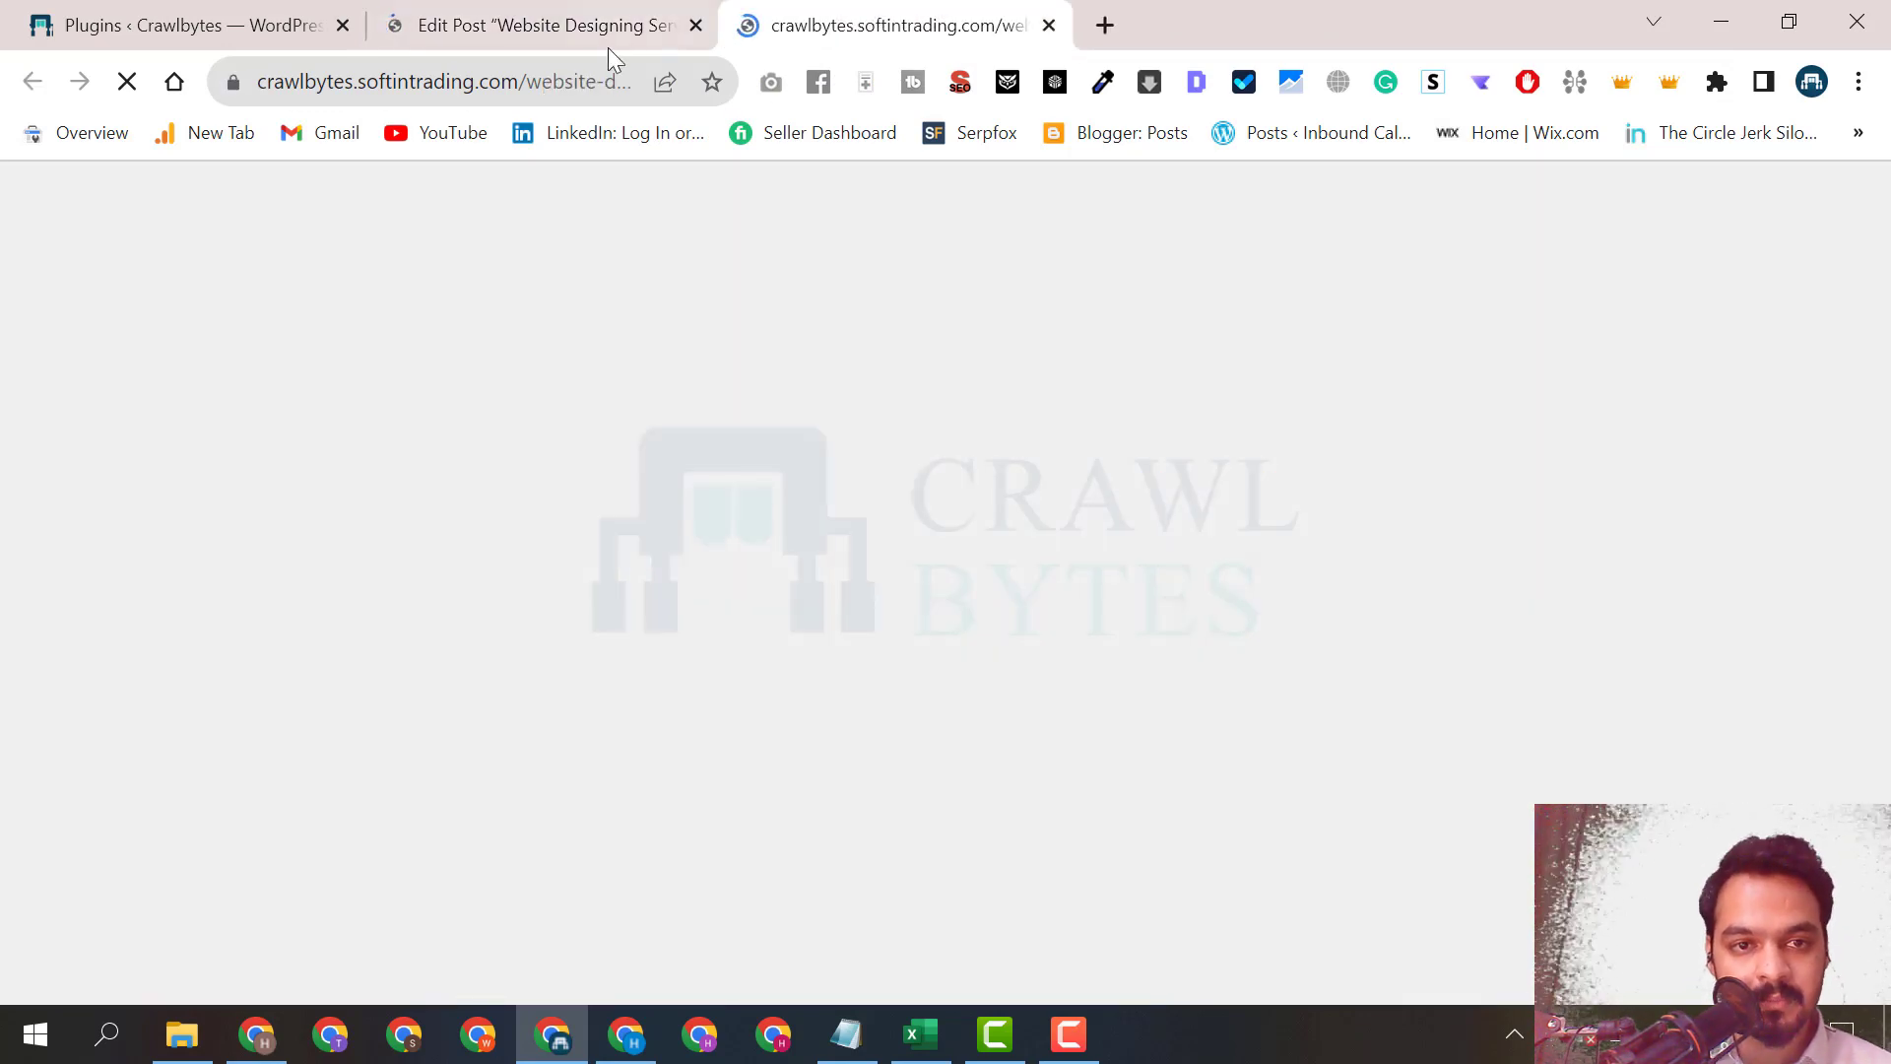
left_click_drag(406, 83, 639, 84)
left_click(384, 85)
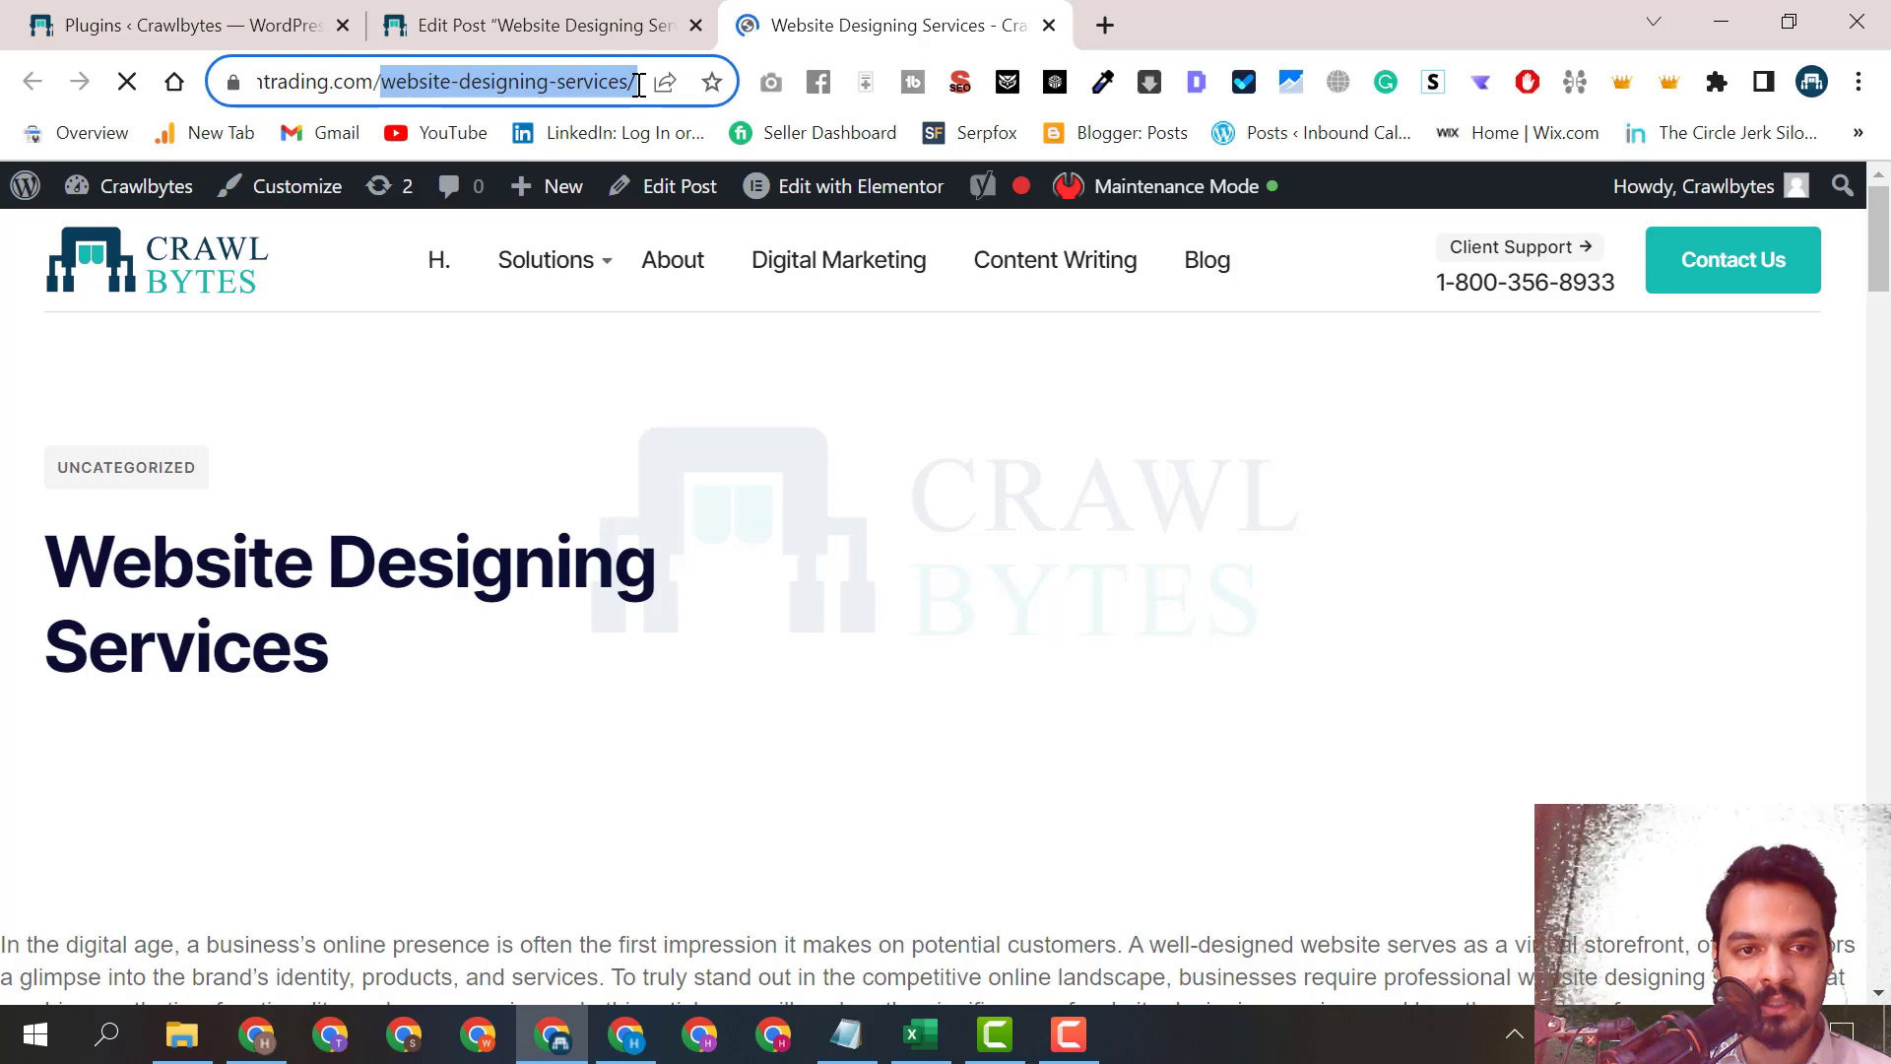
mouse_move(546, 260)
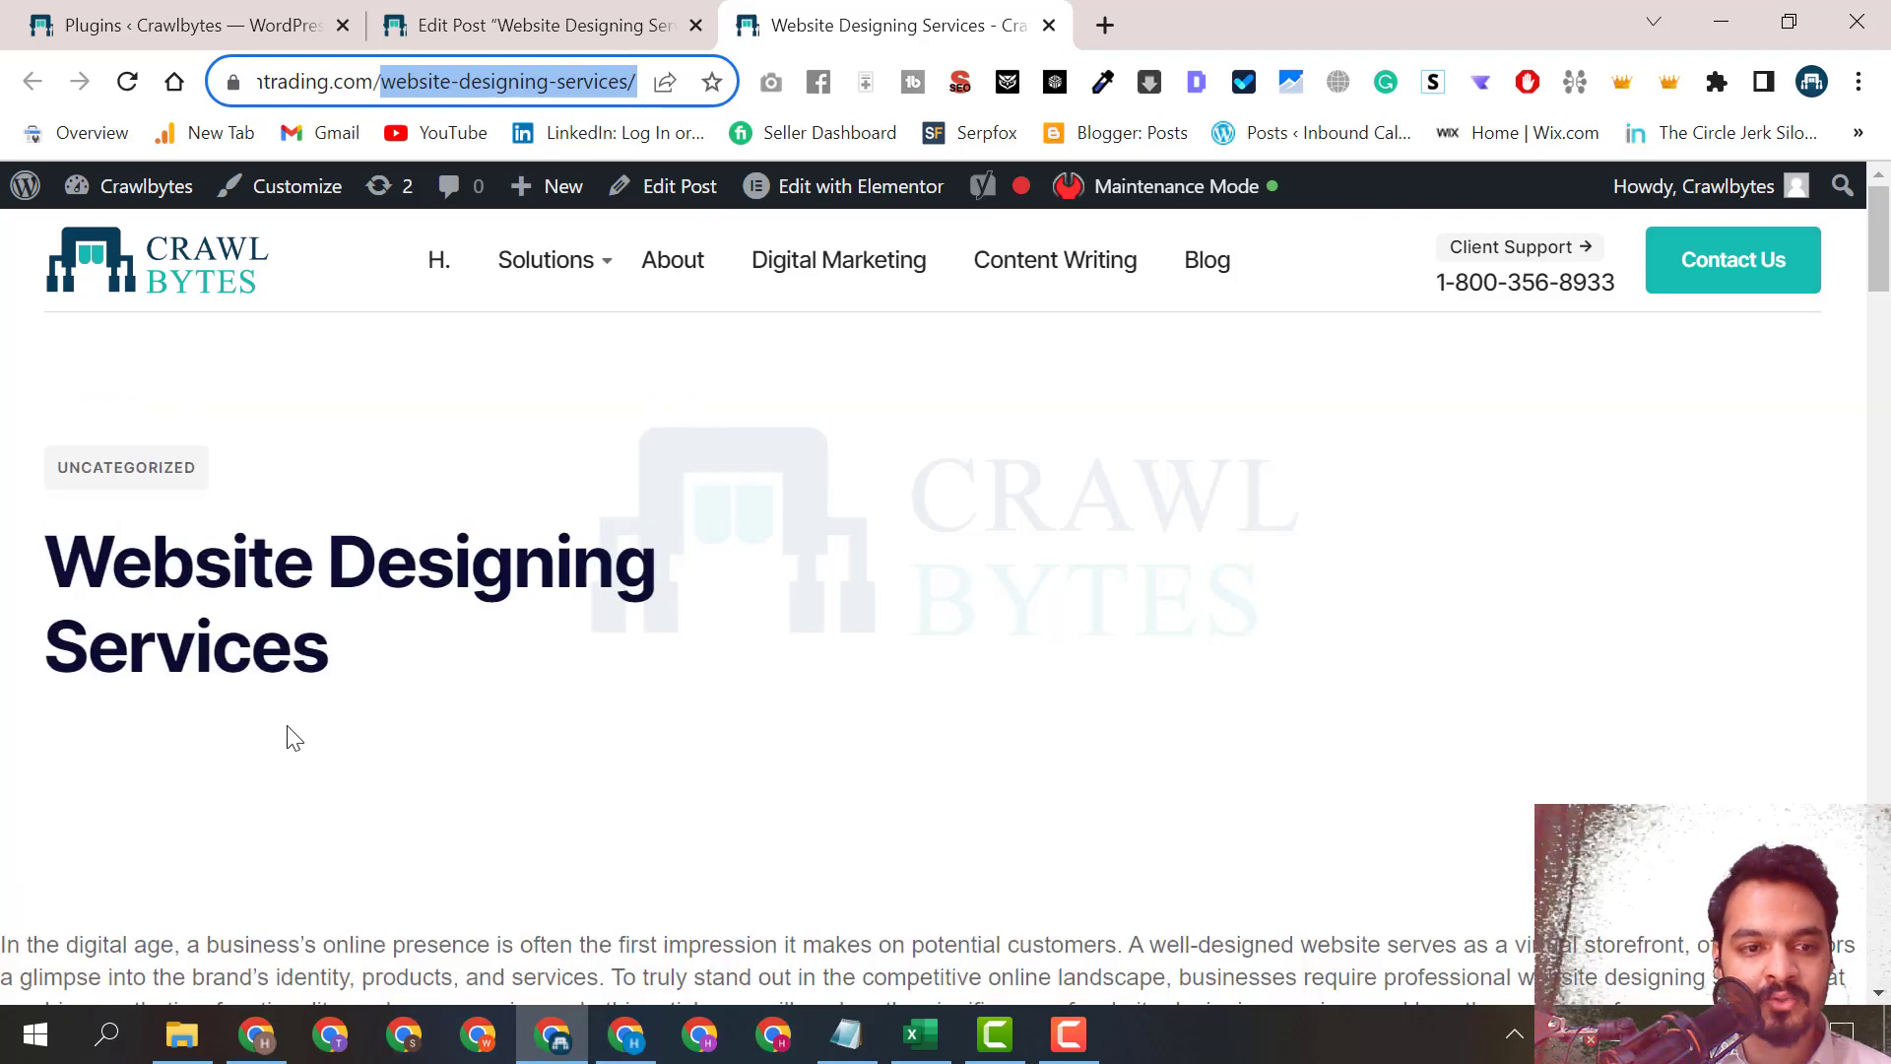
left_click_drag(346, 676, 37, 577)
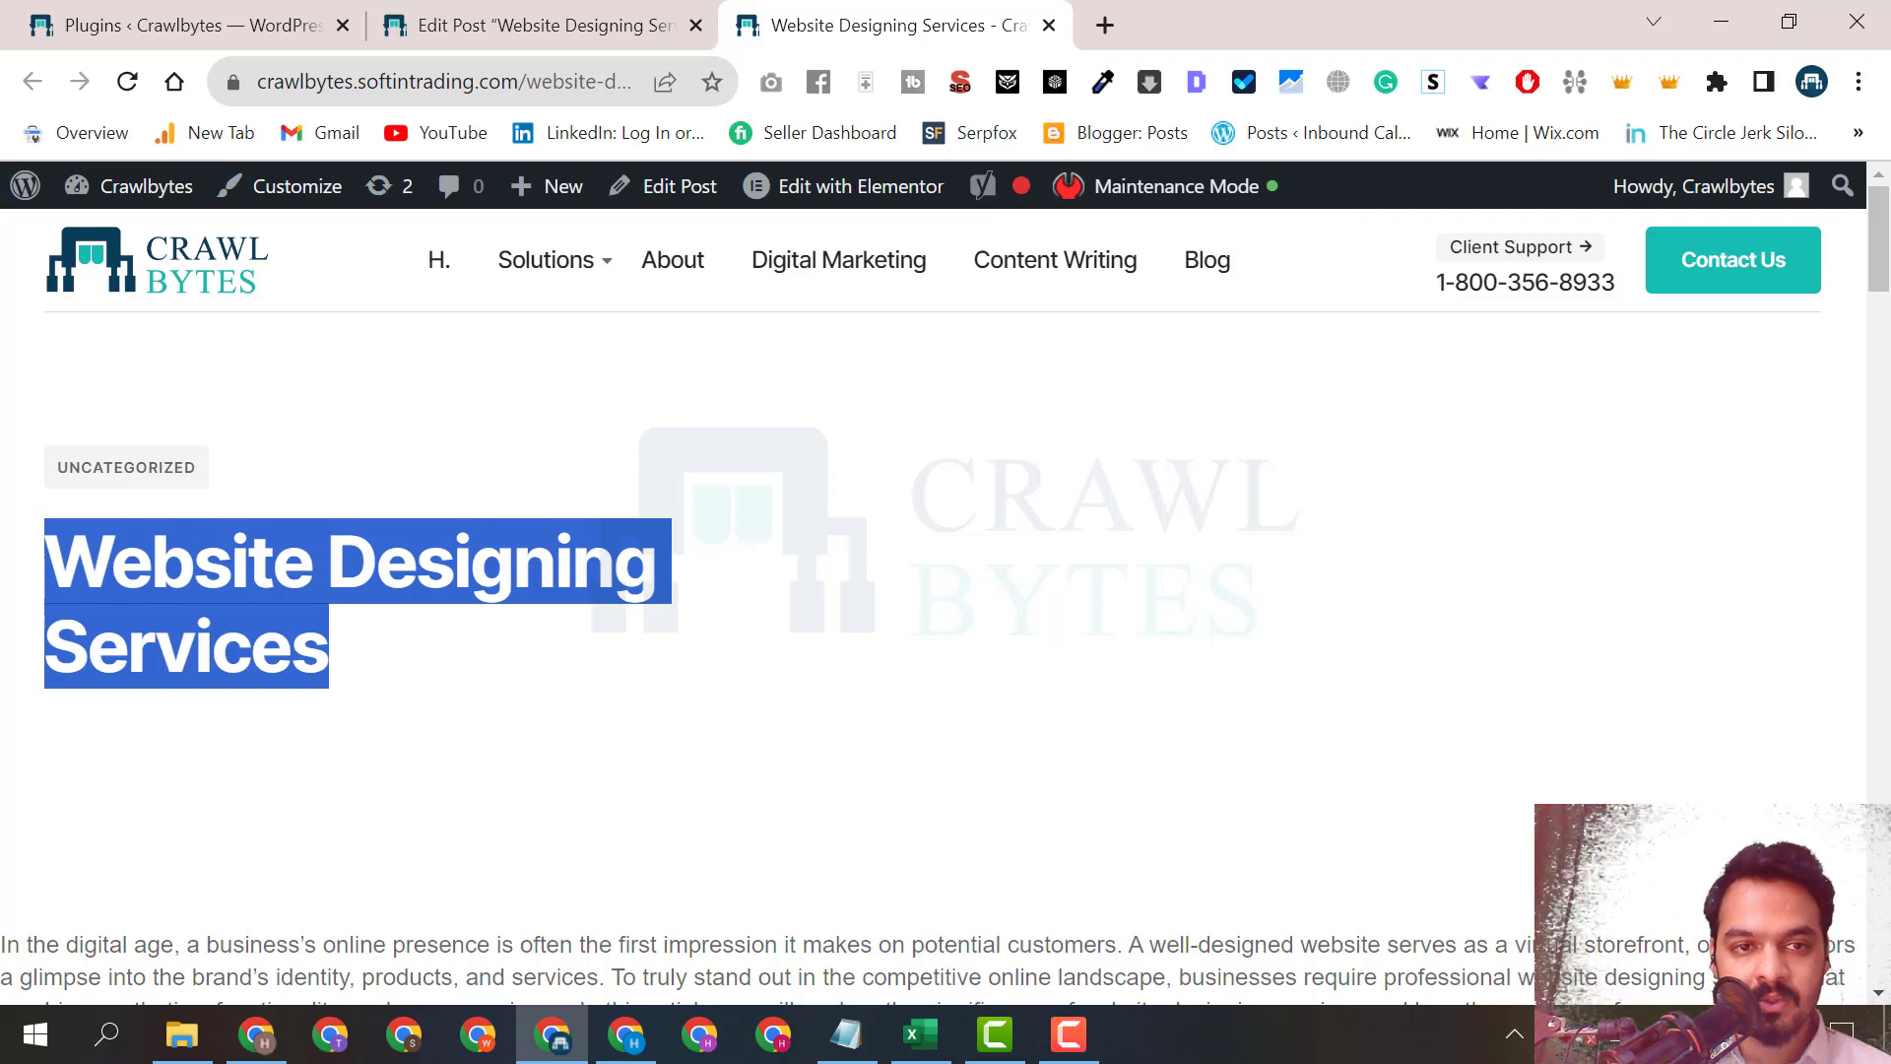
Return to the post editor and extend the title to "Website Designing Services - 50% OFF Limited Time".
left_click(537, 25)
left_click(738, 738)
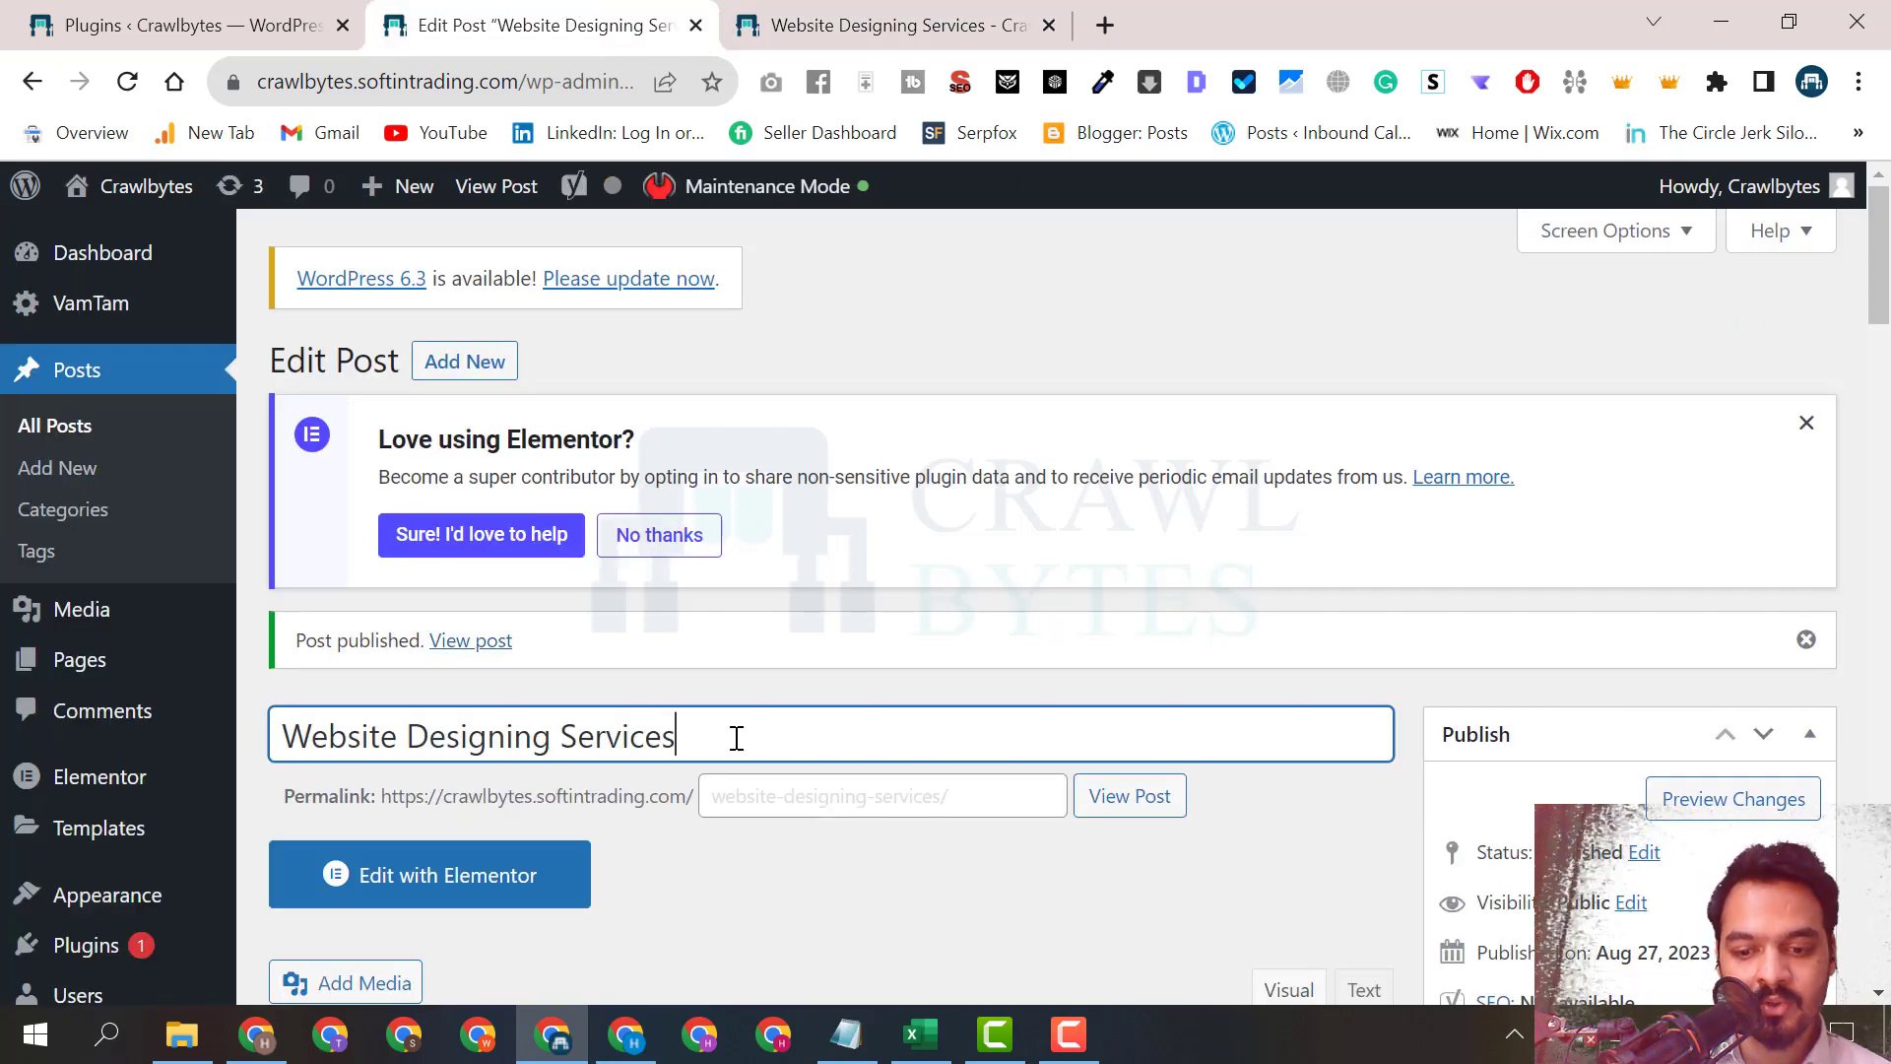
type("-")
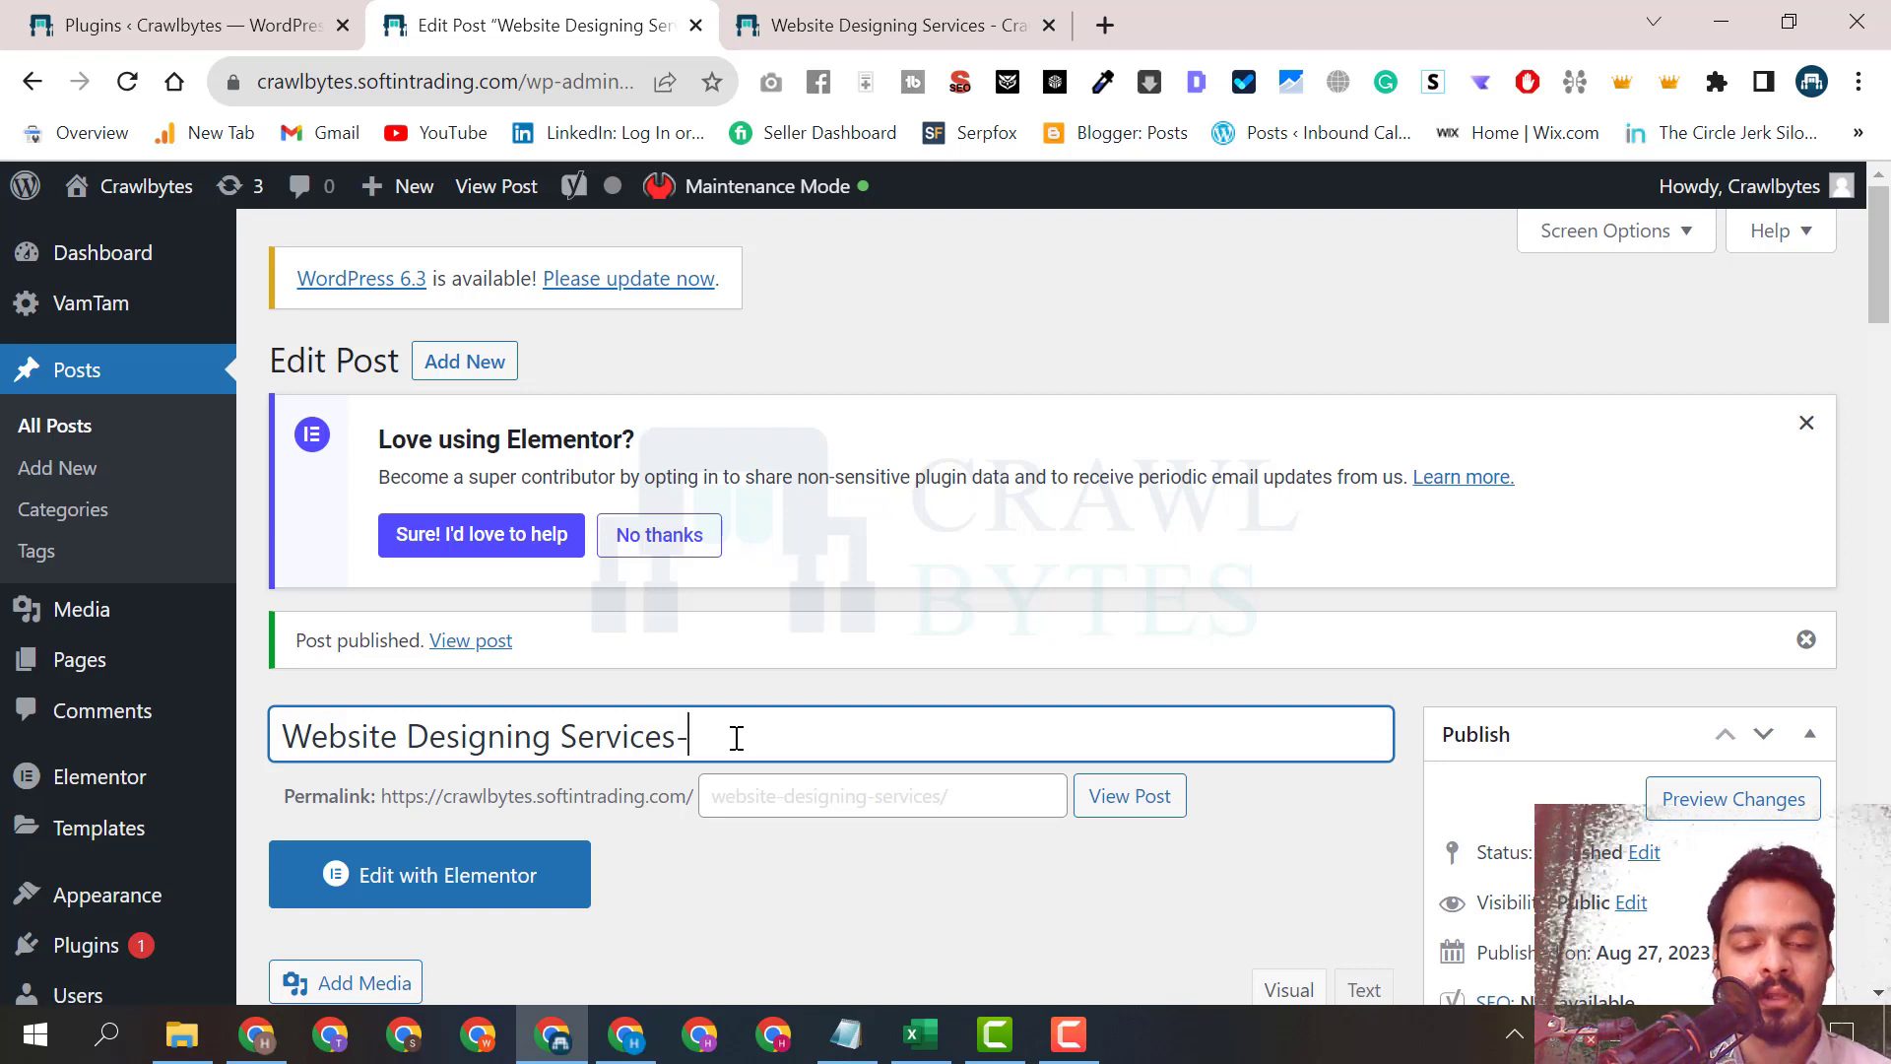
key("BackSpace")
type("-")
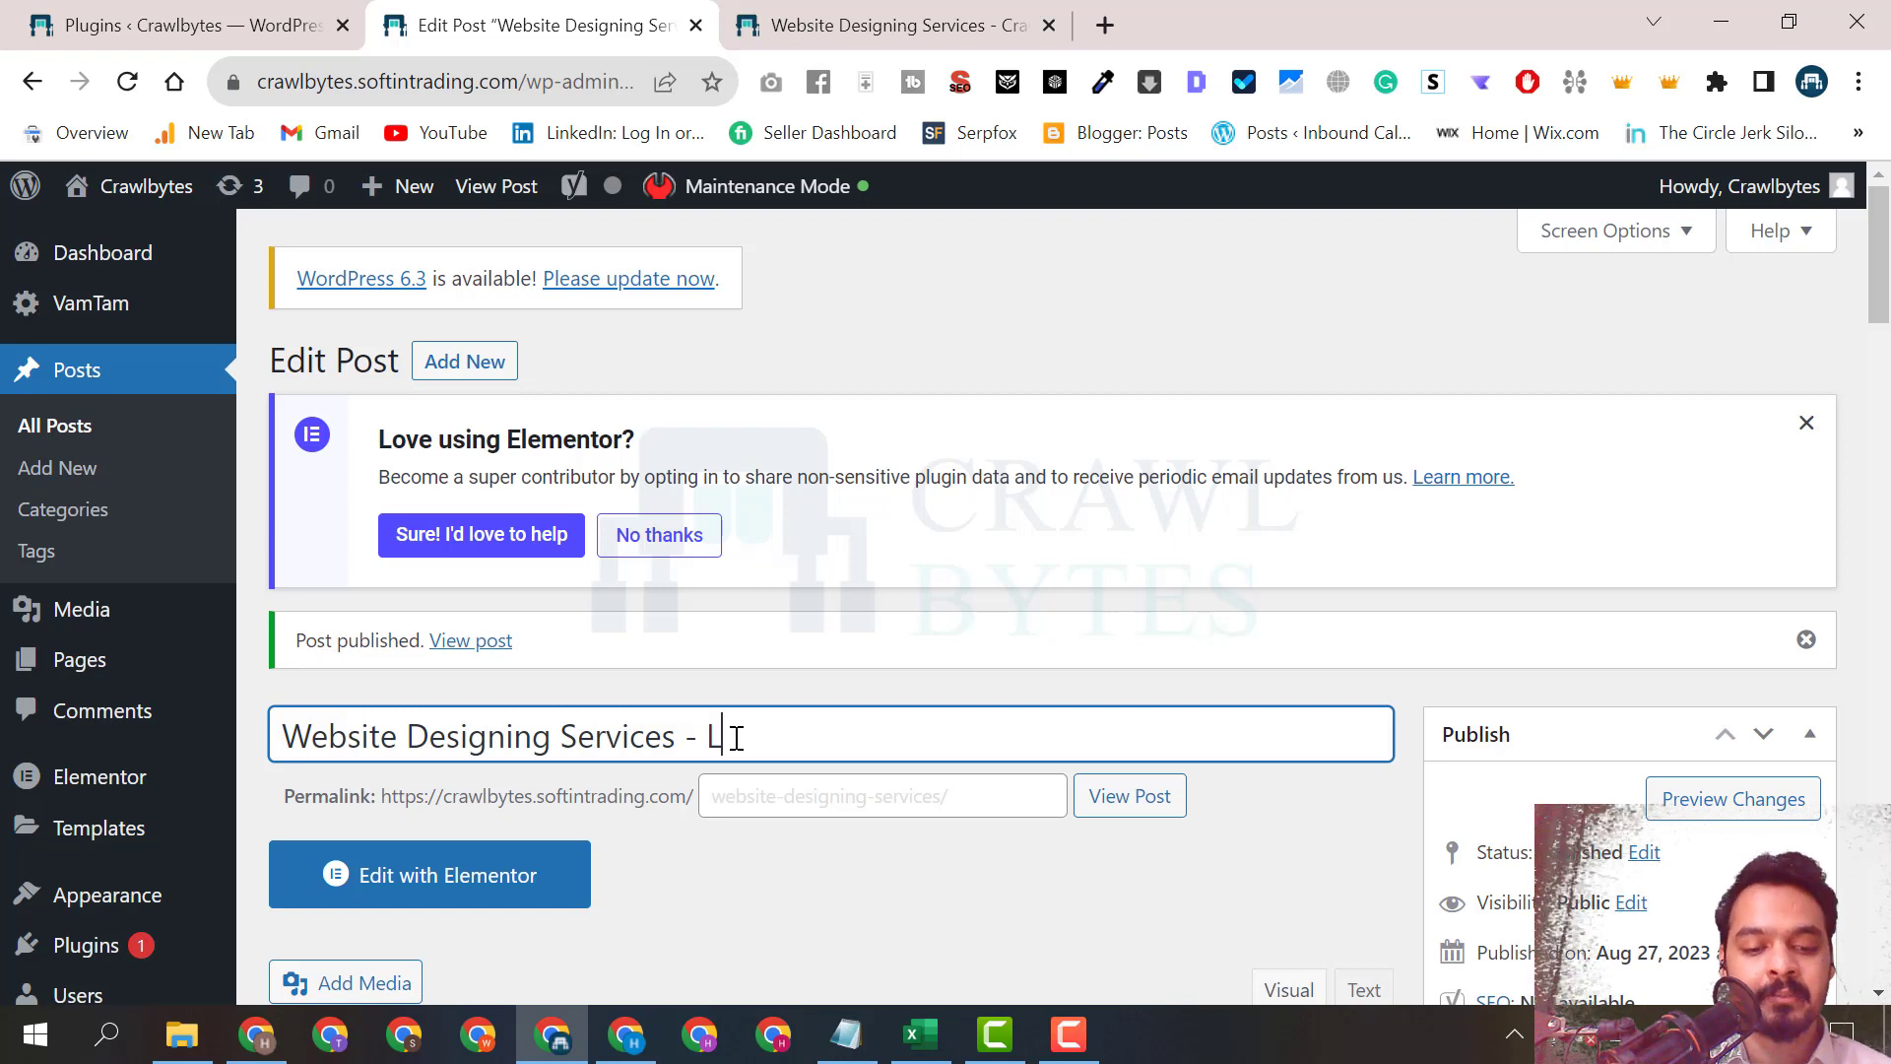
key("BackSpace")
type("5")
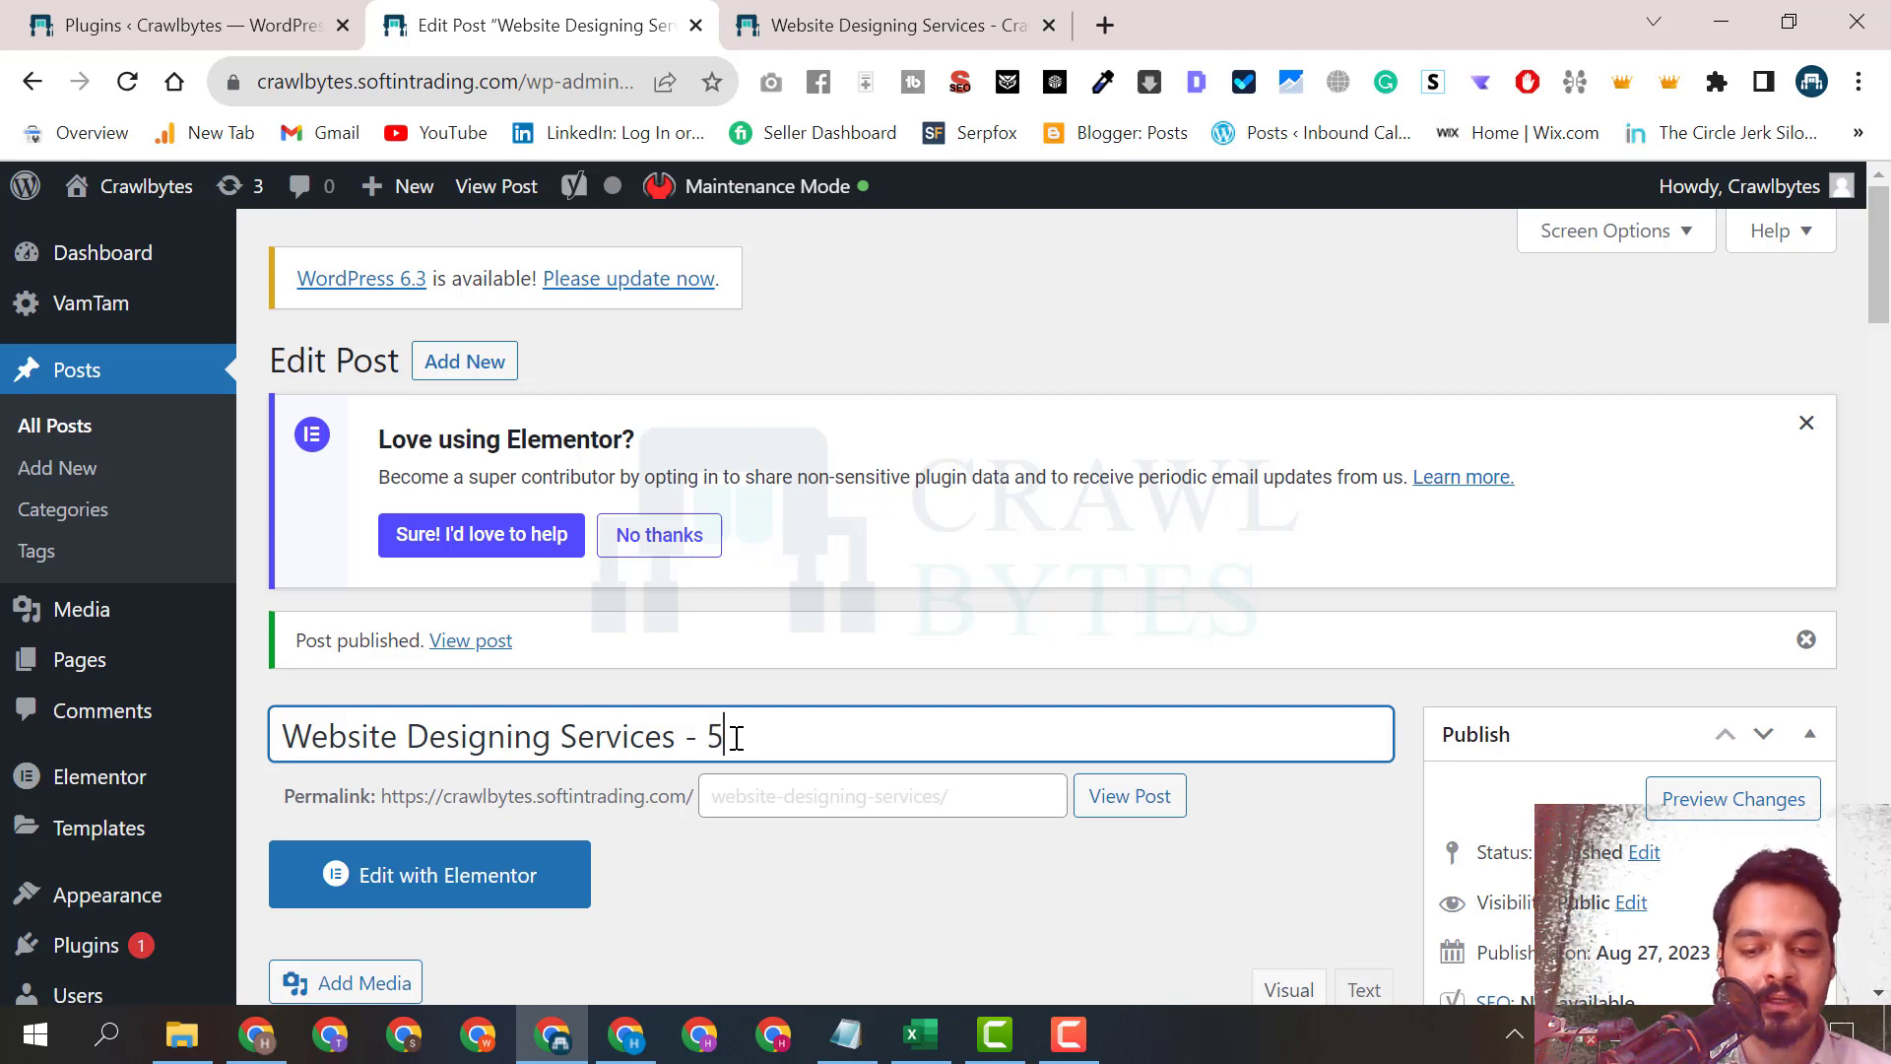
type("0% O")
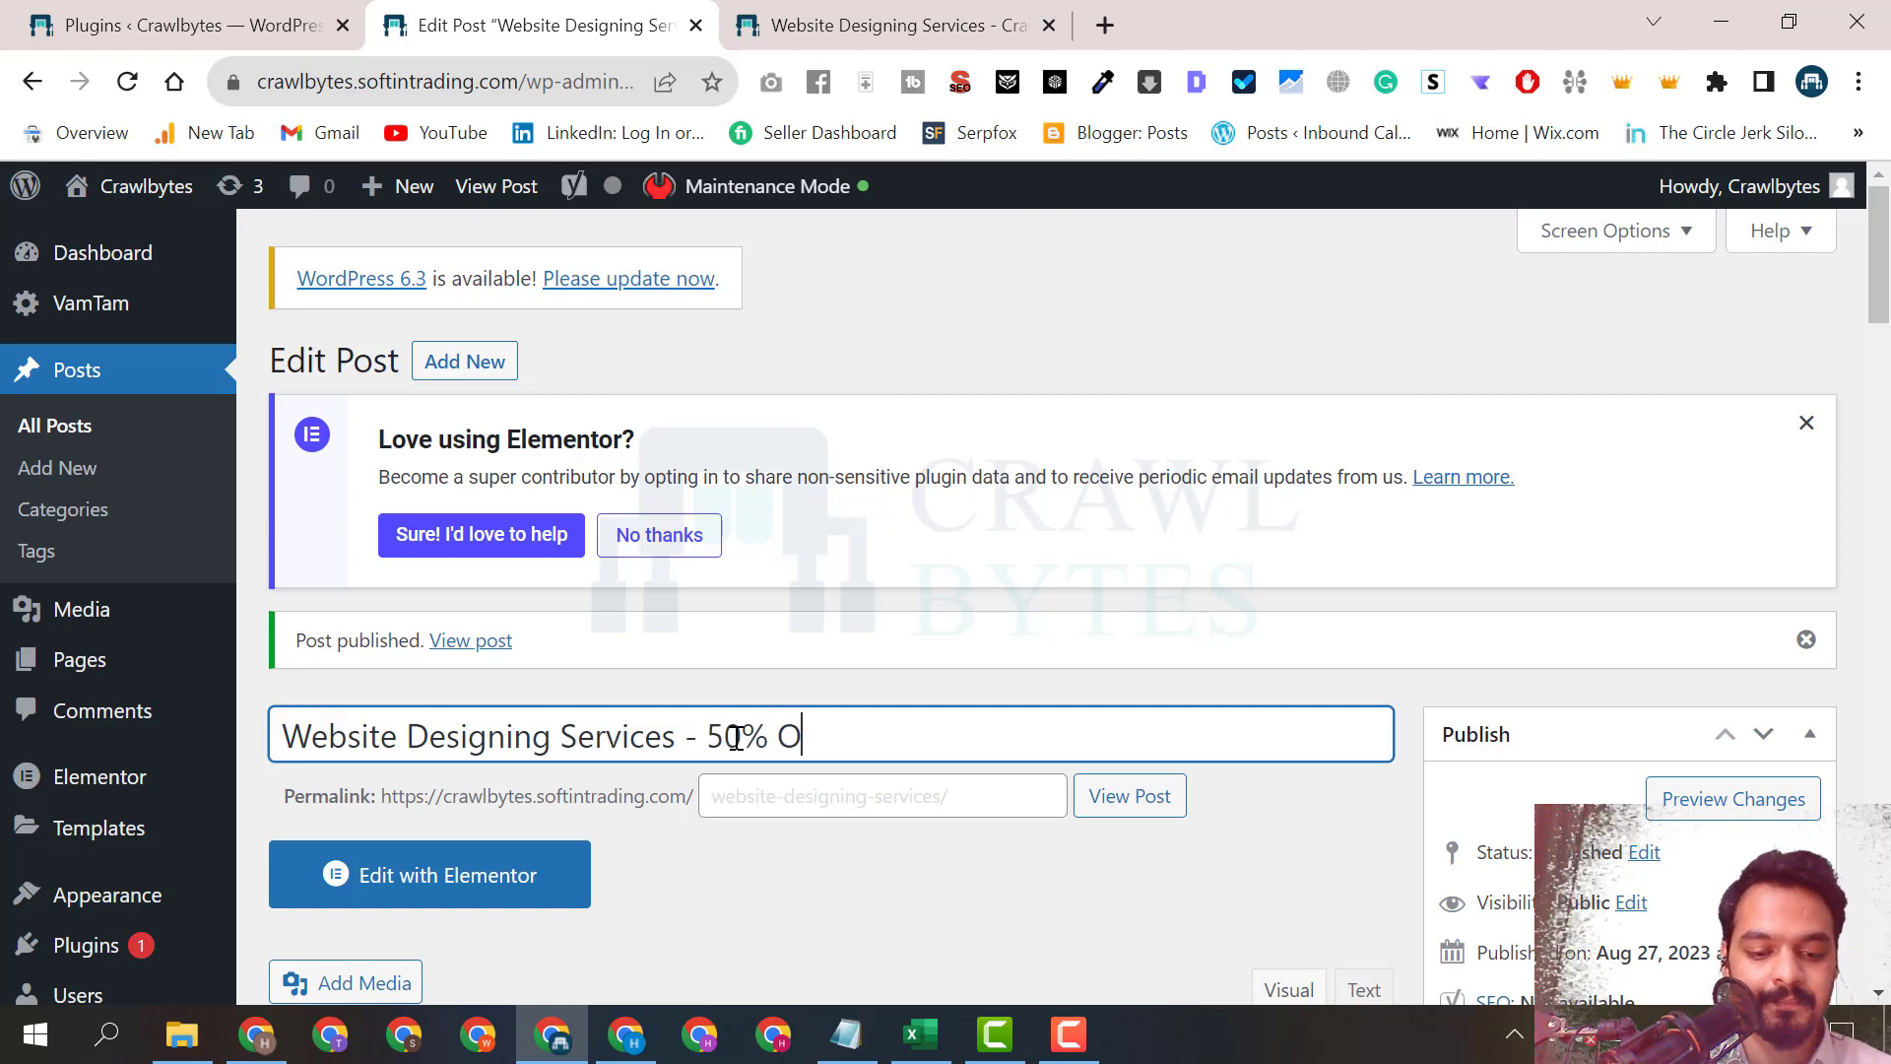
type("FF Limited Time")
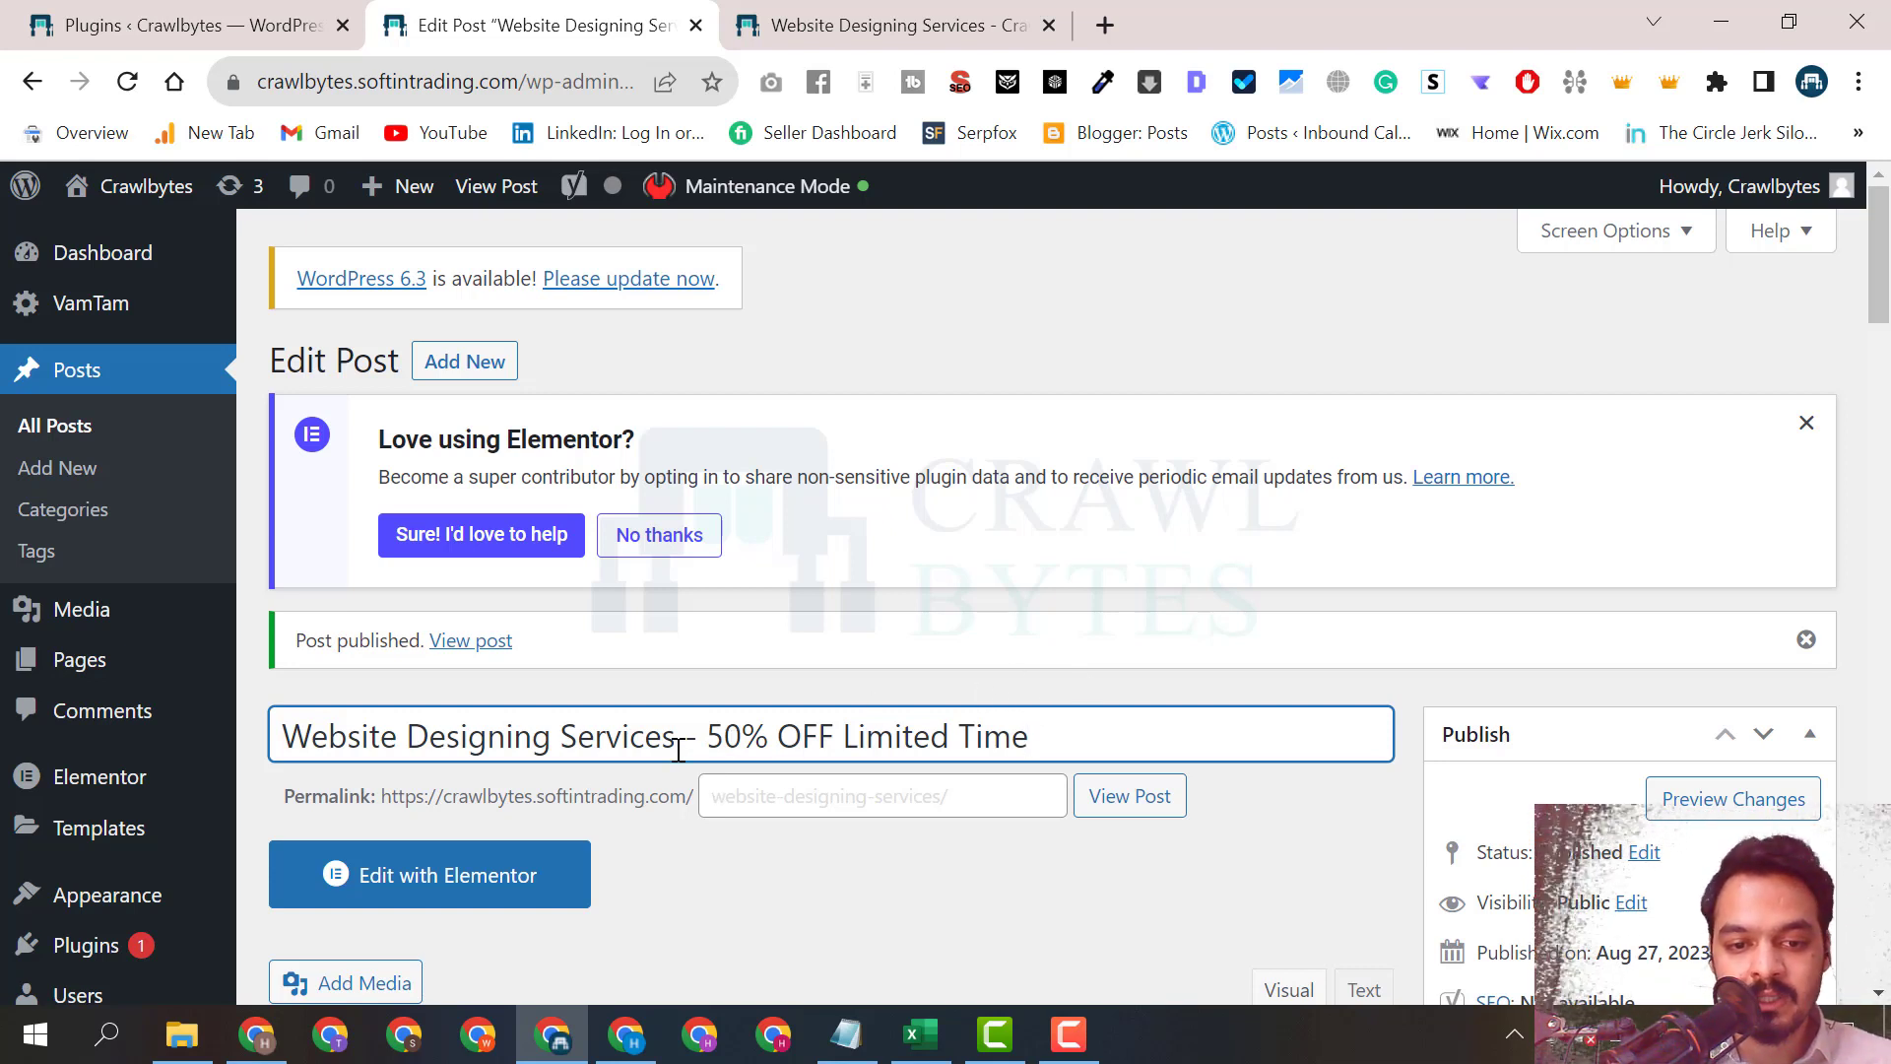
Review the keyword and promotional parts of the post title, and look over the article content.
left_click_drag(679, 750, 295, 741)
left_click(328, 738)
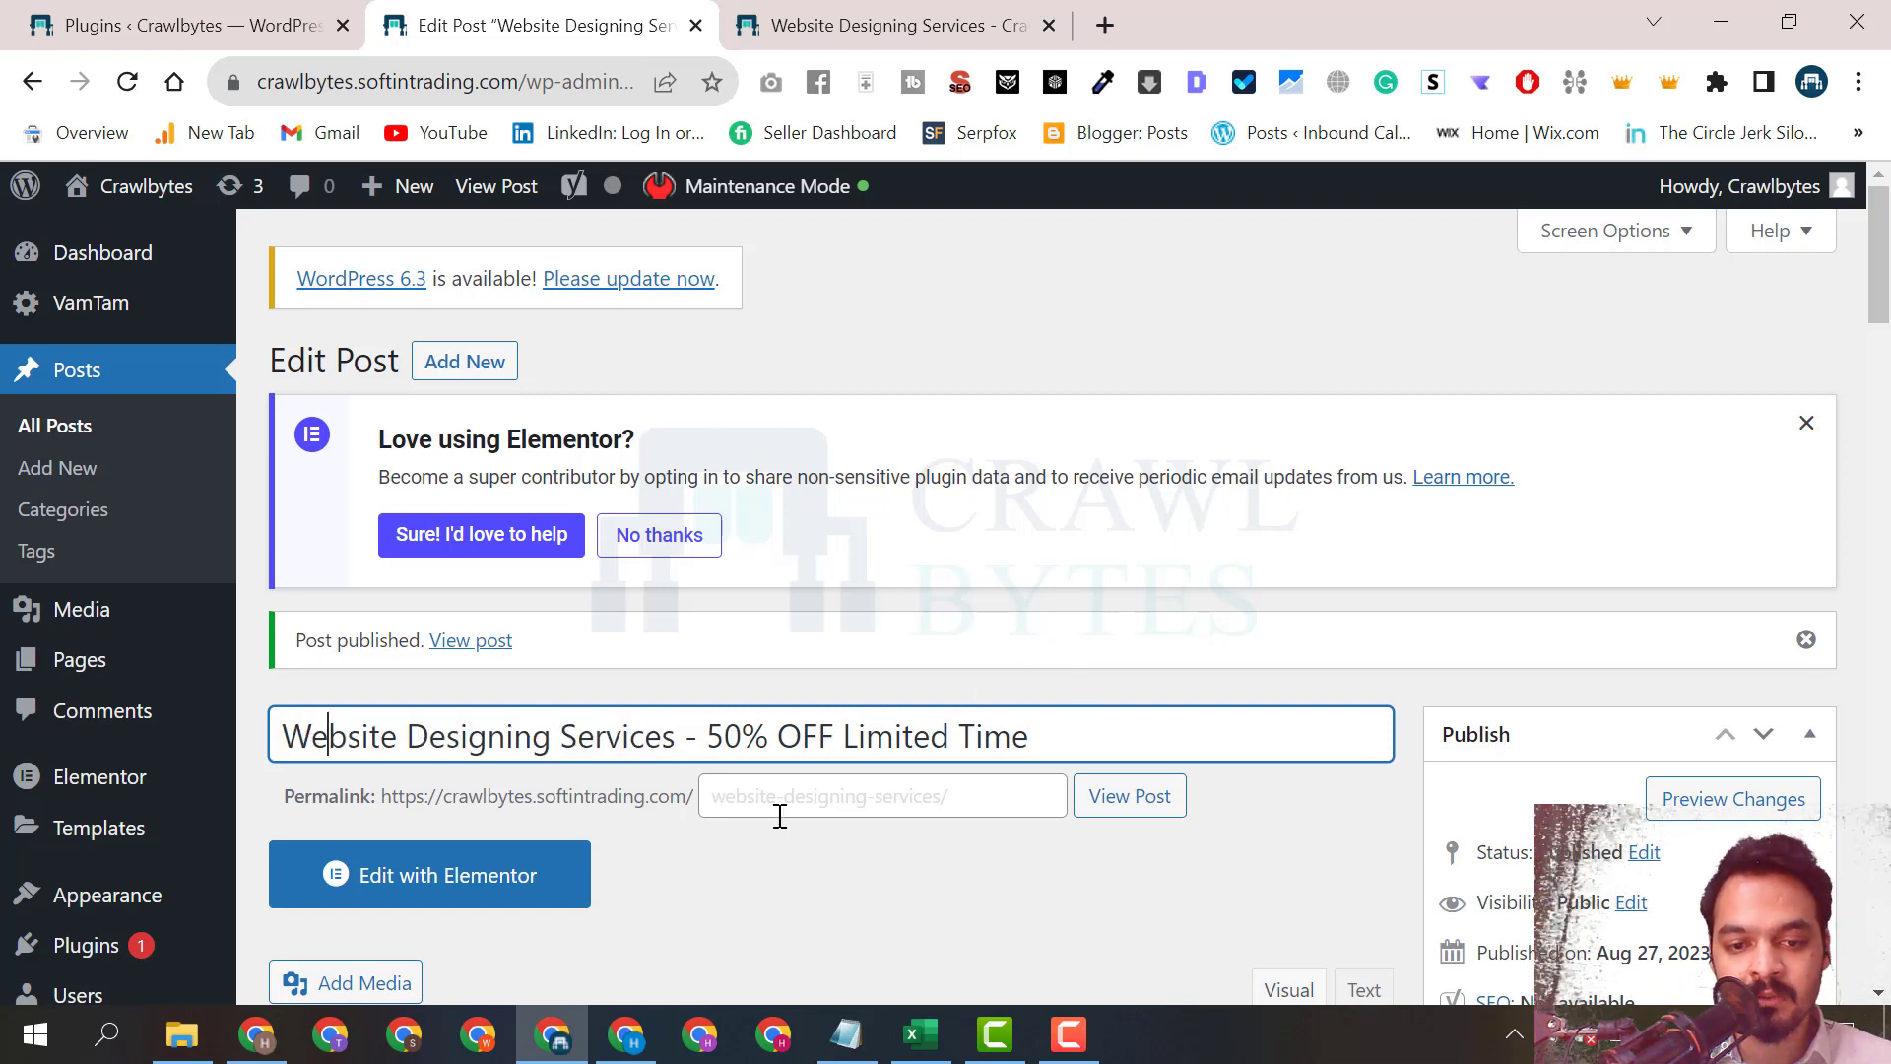
left_click_drag(698, 738, 1057, 748)
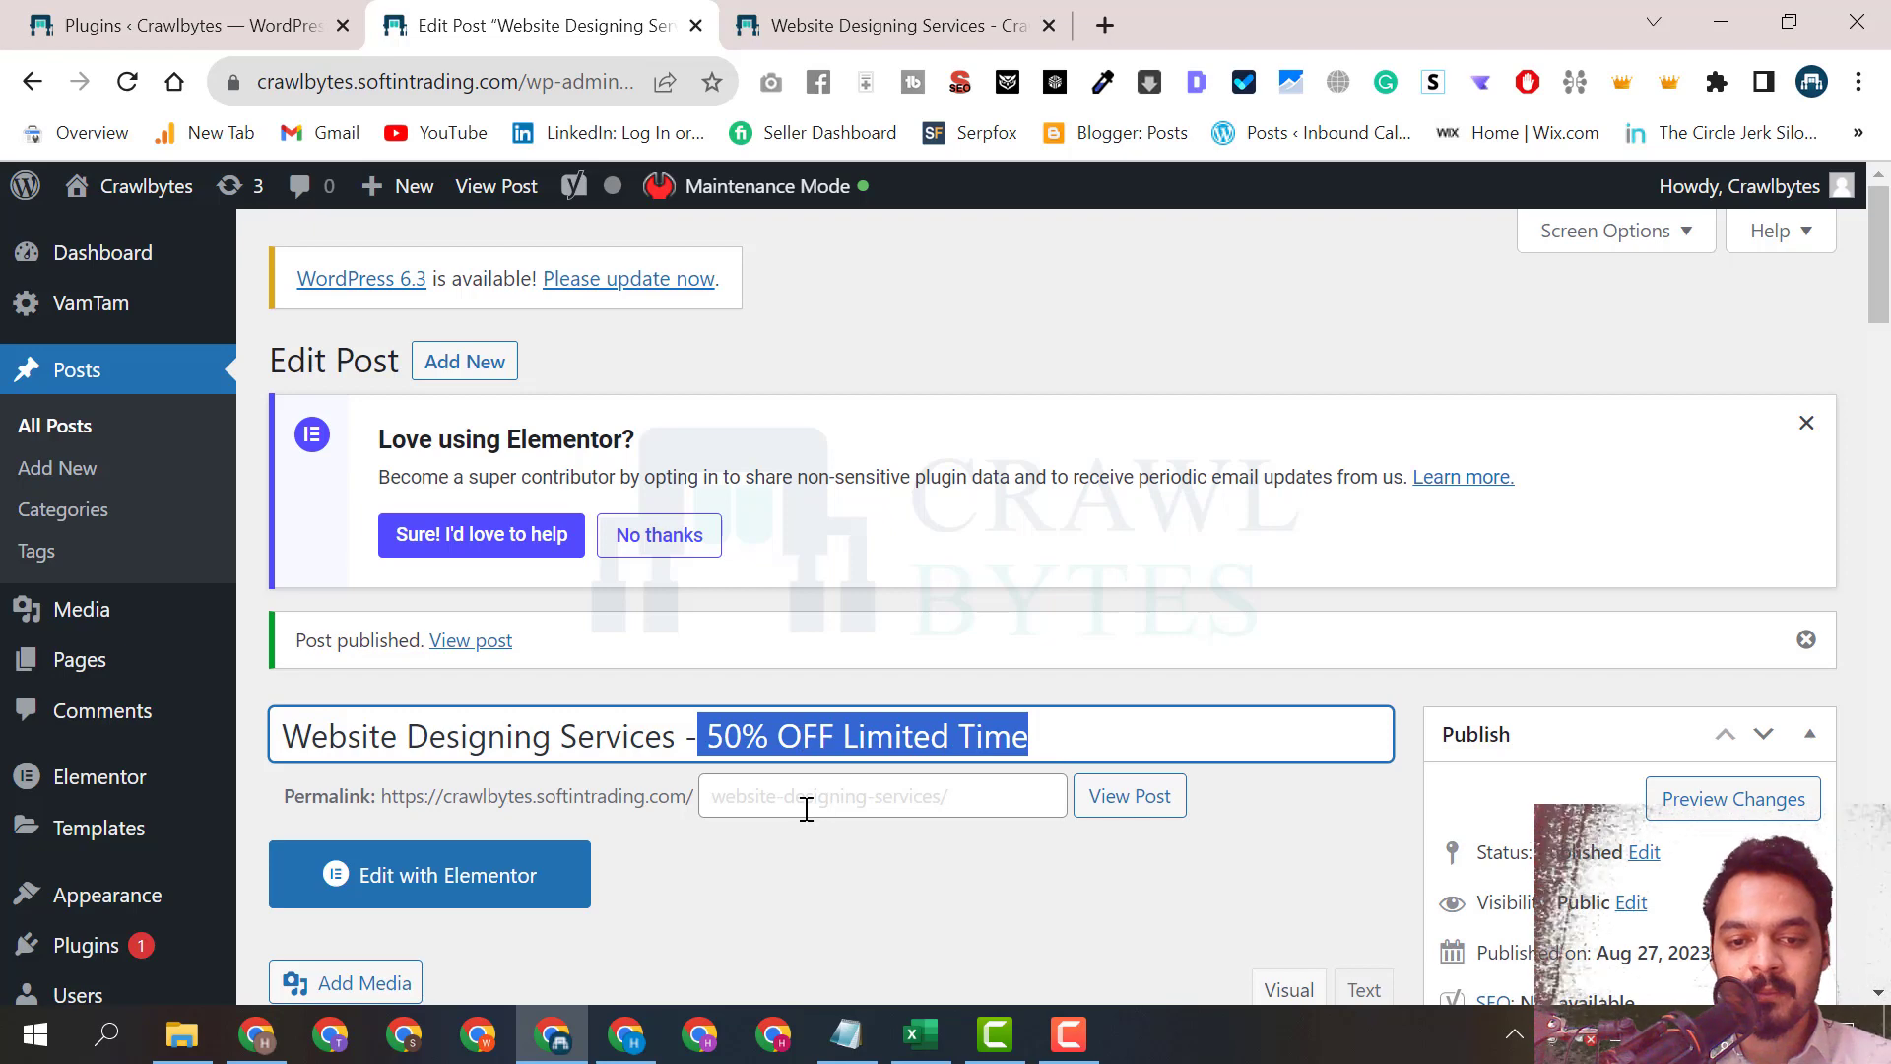
left_click(843, 841)
scroll(654, 654, "down", 5)
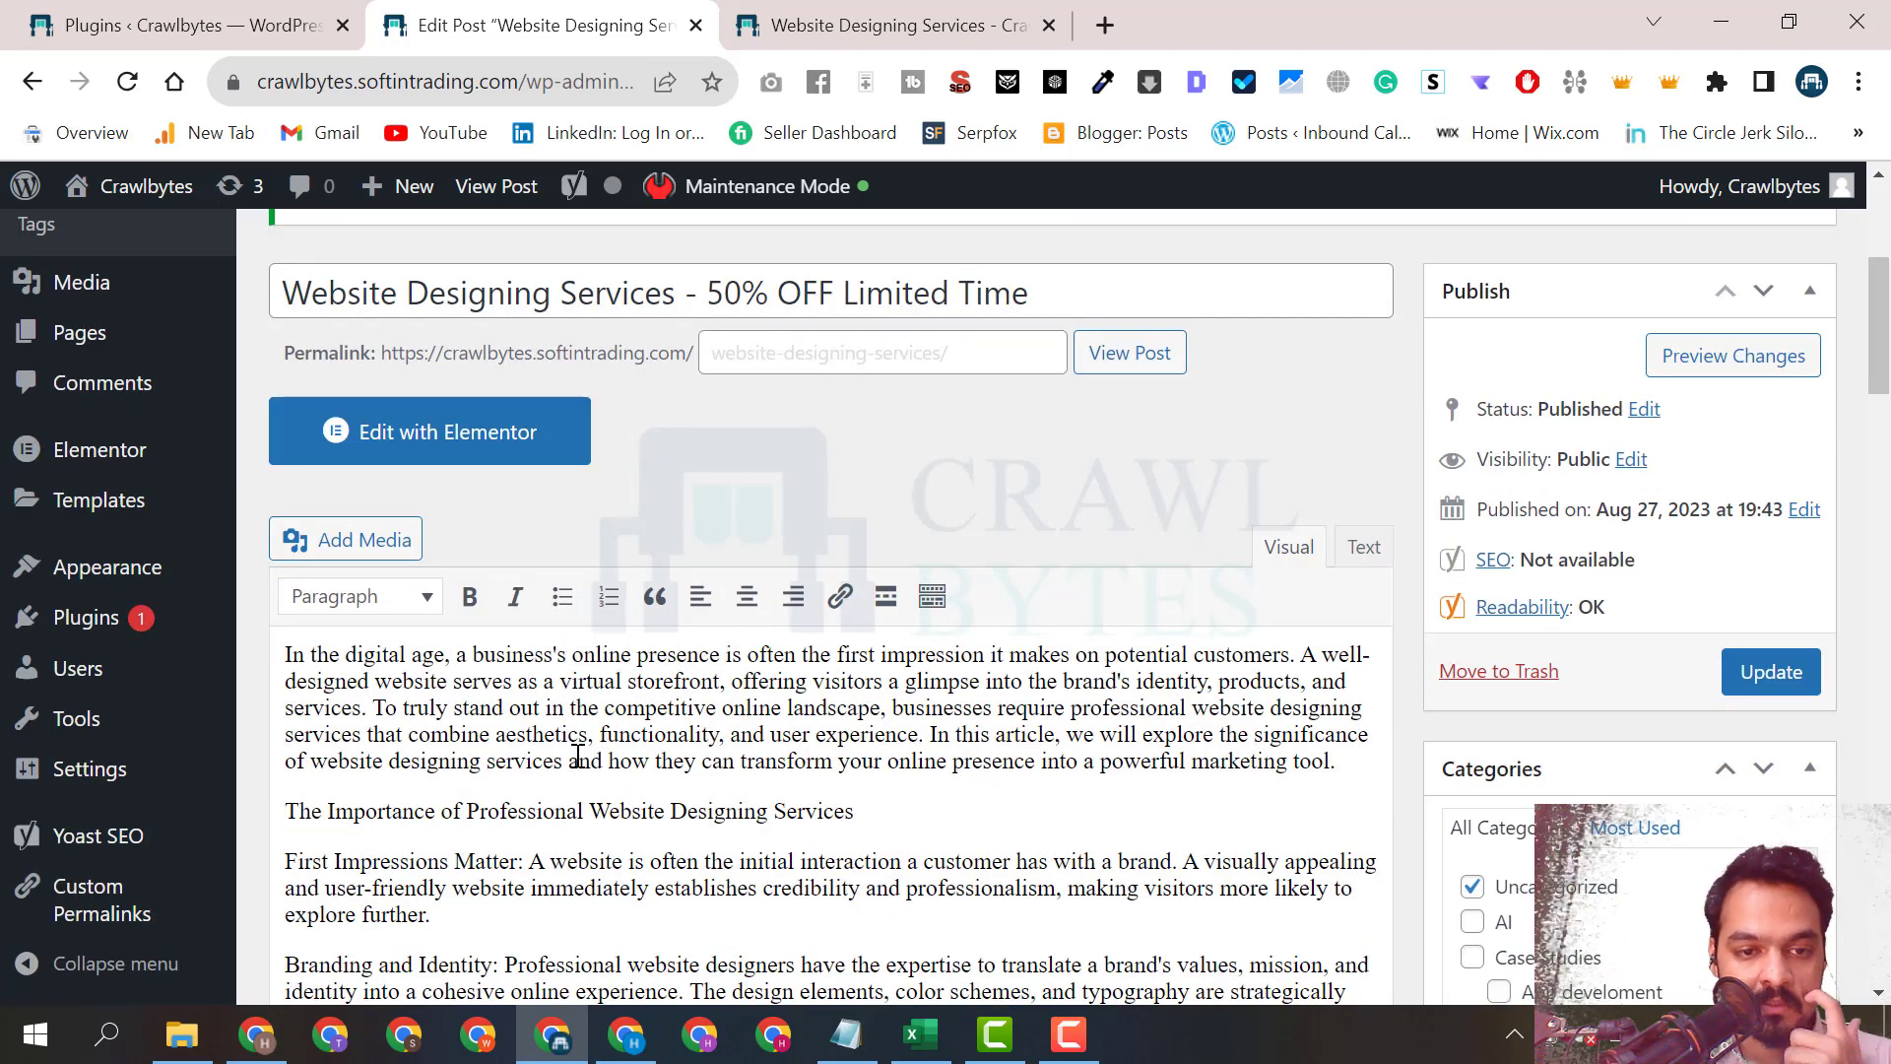
scroll(593, 791, "down", 3)
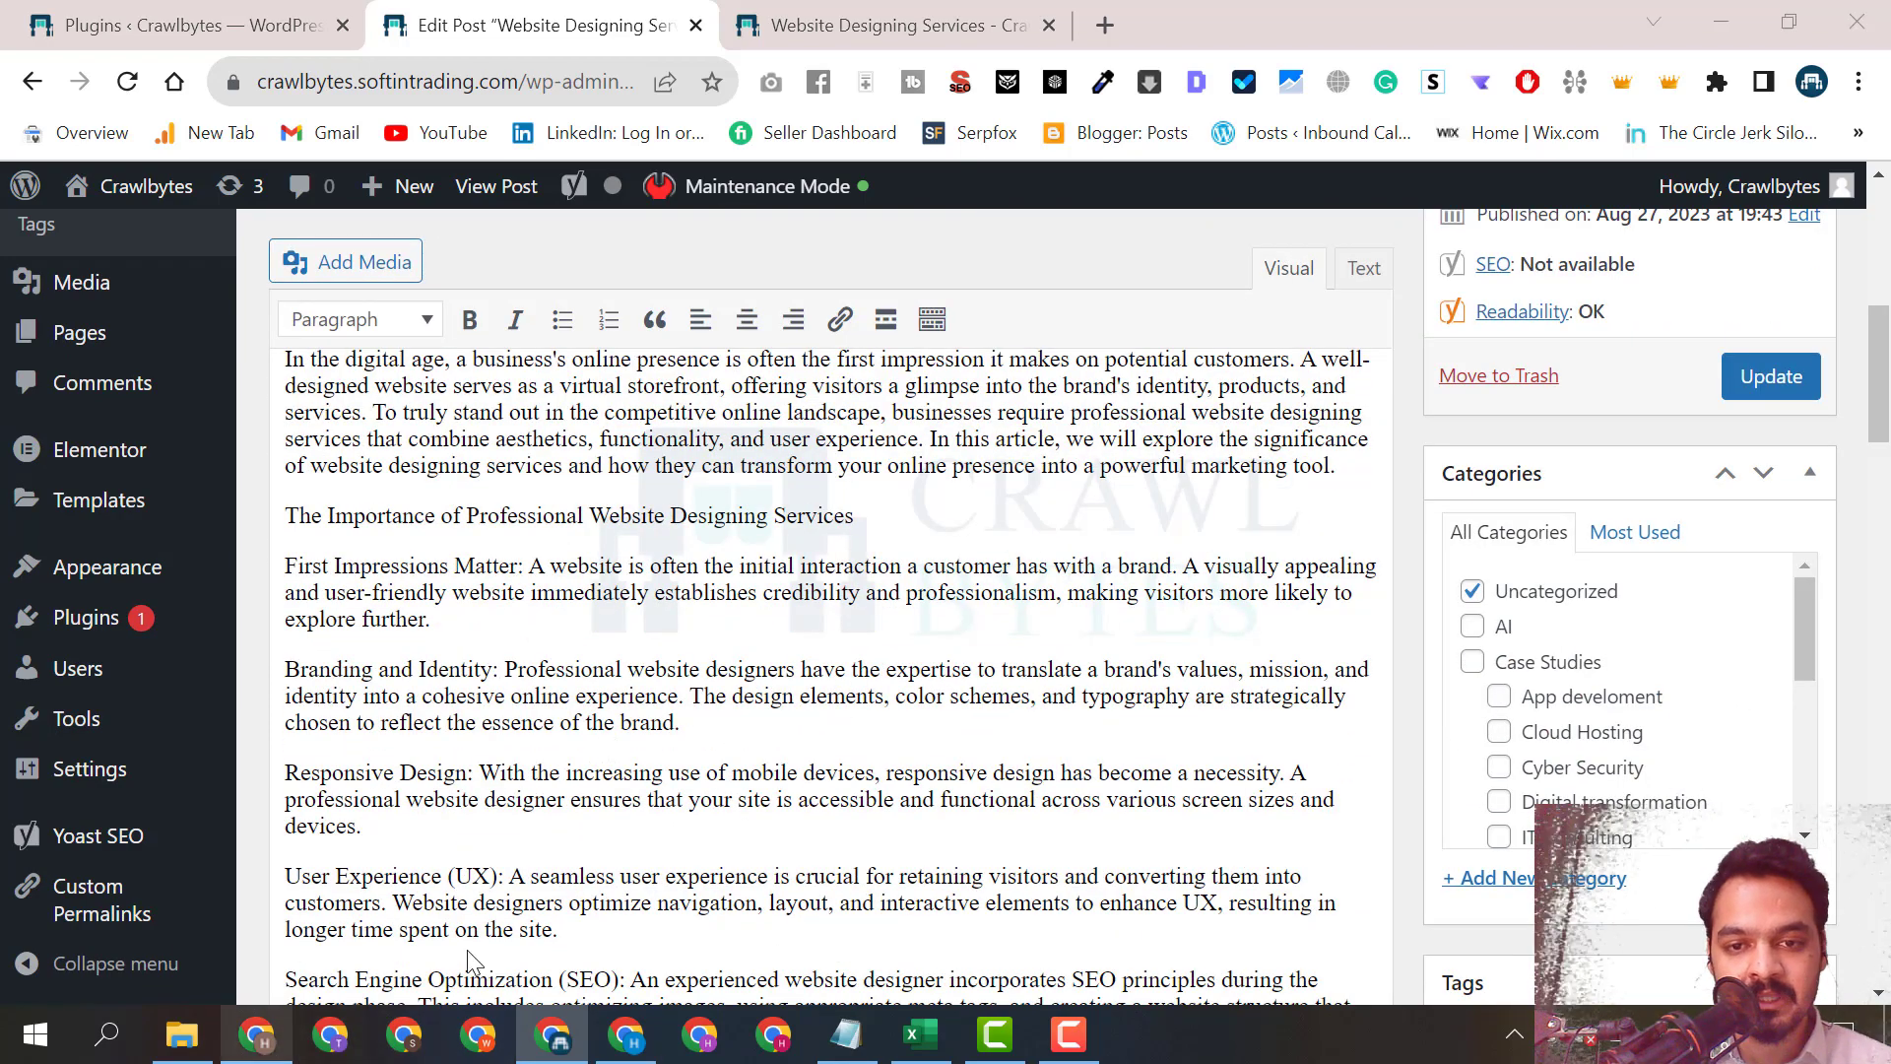
Switch to the Google Slides presentation to review the Main Content Supplementary Content topic, and return to the post editor.
left_click(275, 1039)
left_click_drag(784, 735, 1309, 733)
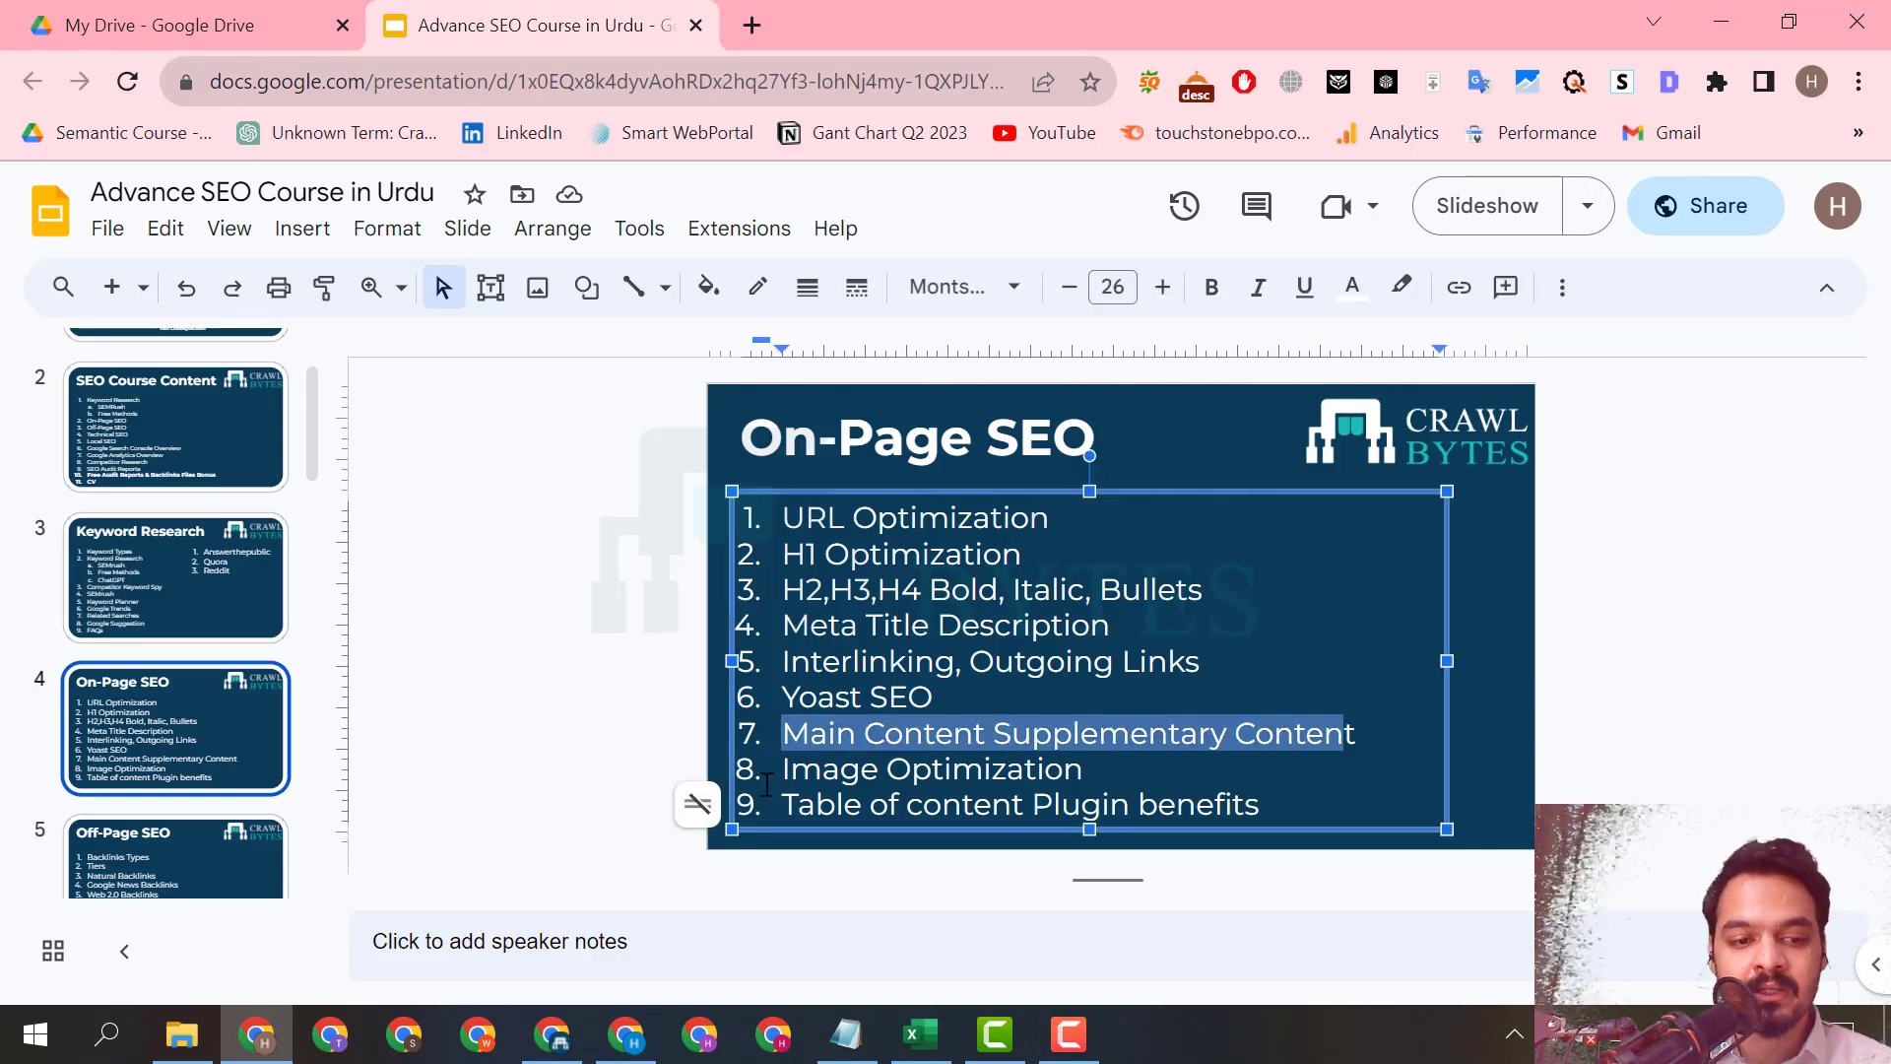
left_click(280, 1044)
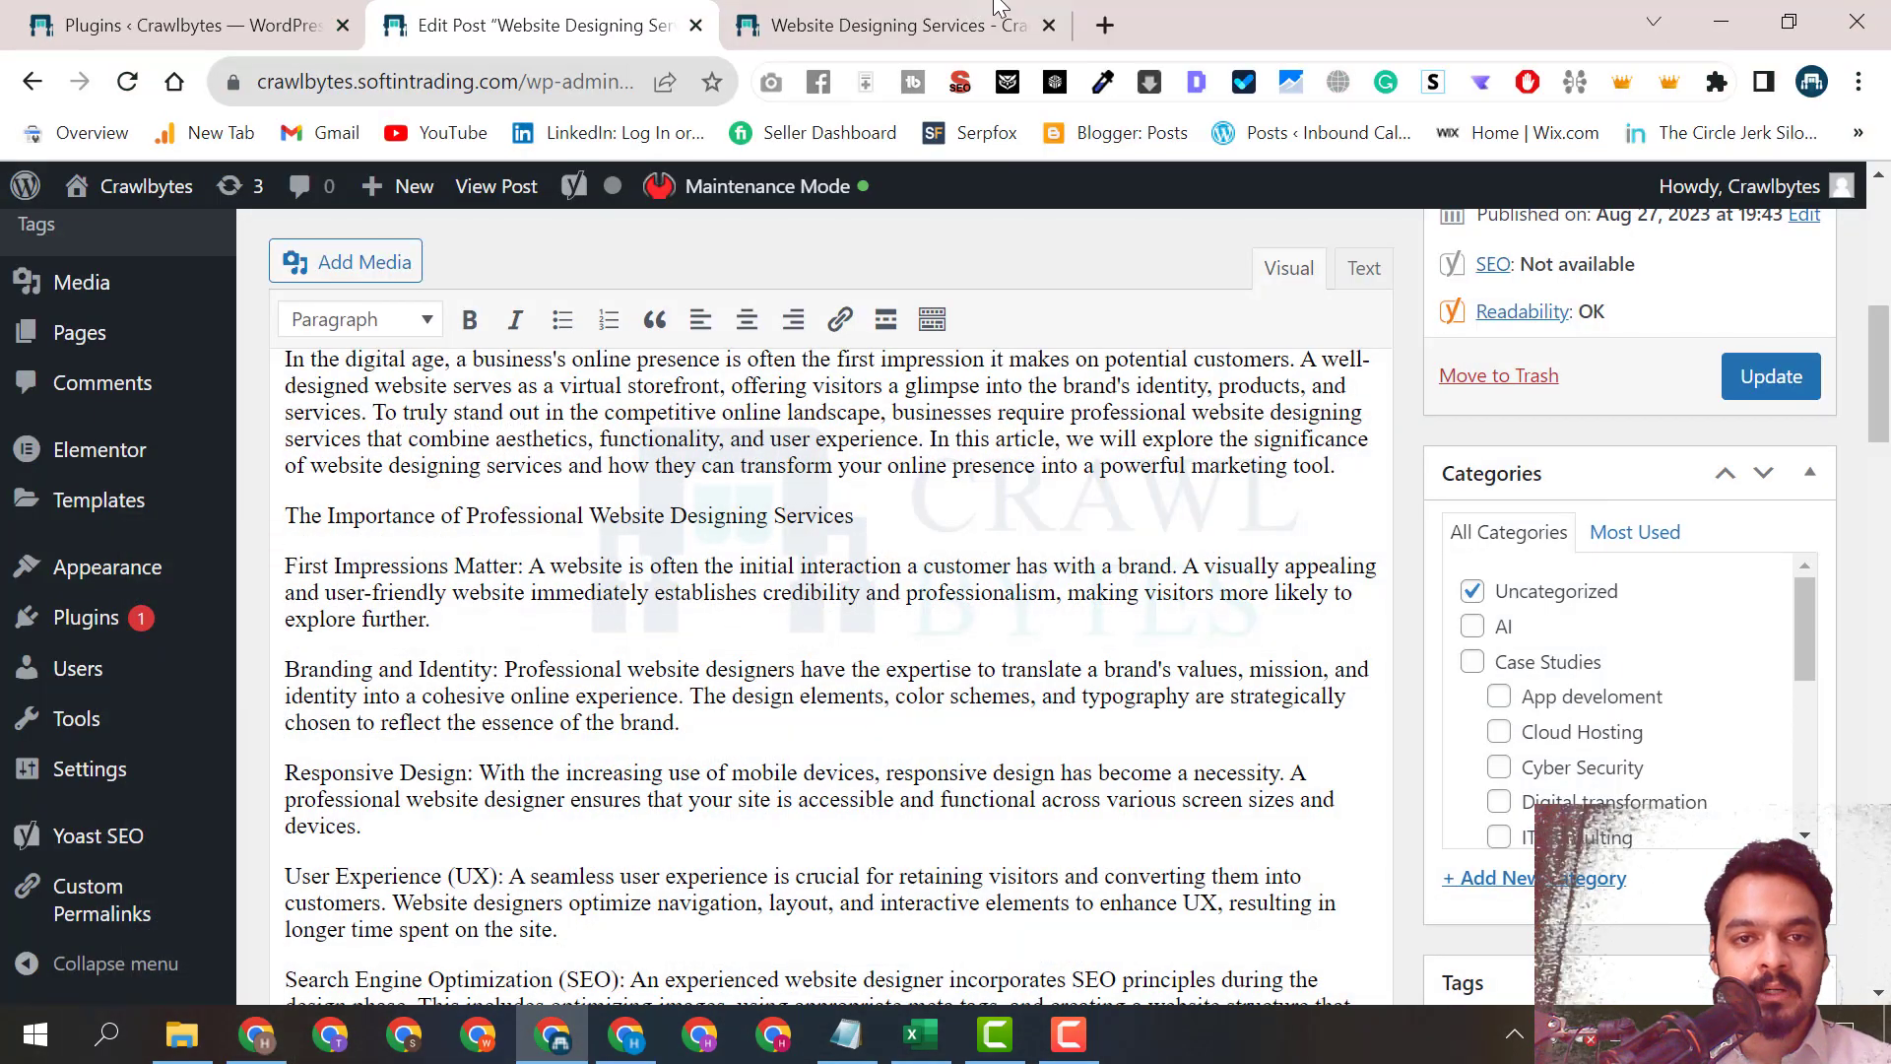
Examine the published post's unformatted body text from its heading through the article sections.
left_click(996, 3)
scroll(748, 601, "down", 15)
scroll(748, 601, "down", 4)
scroll(748, 601, "up", 10)
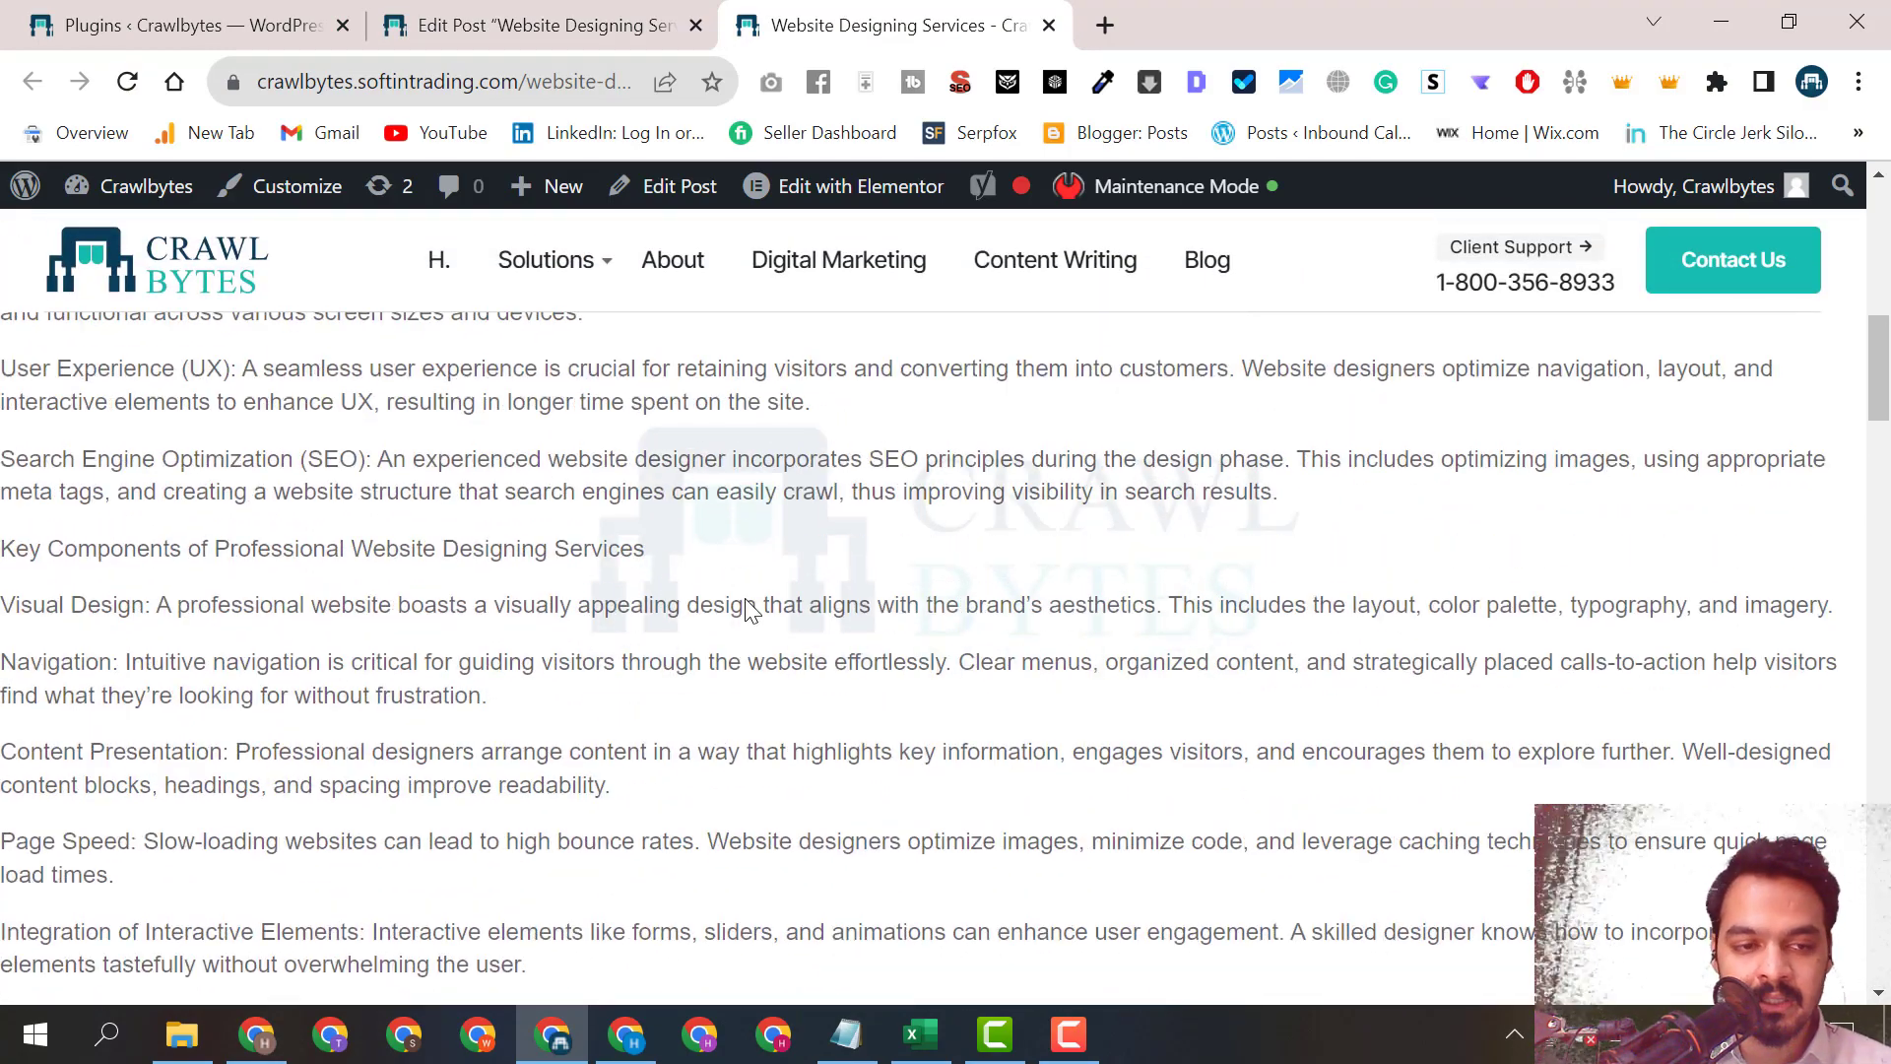
scroll(747, 601, "up", 8)
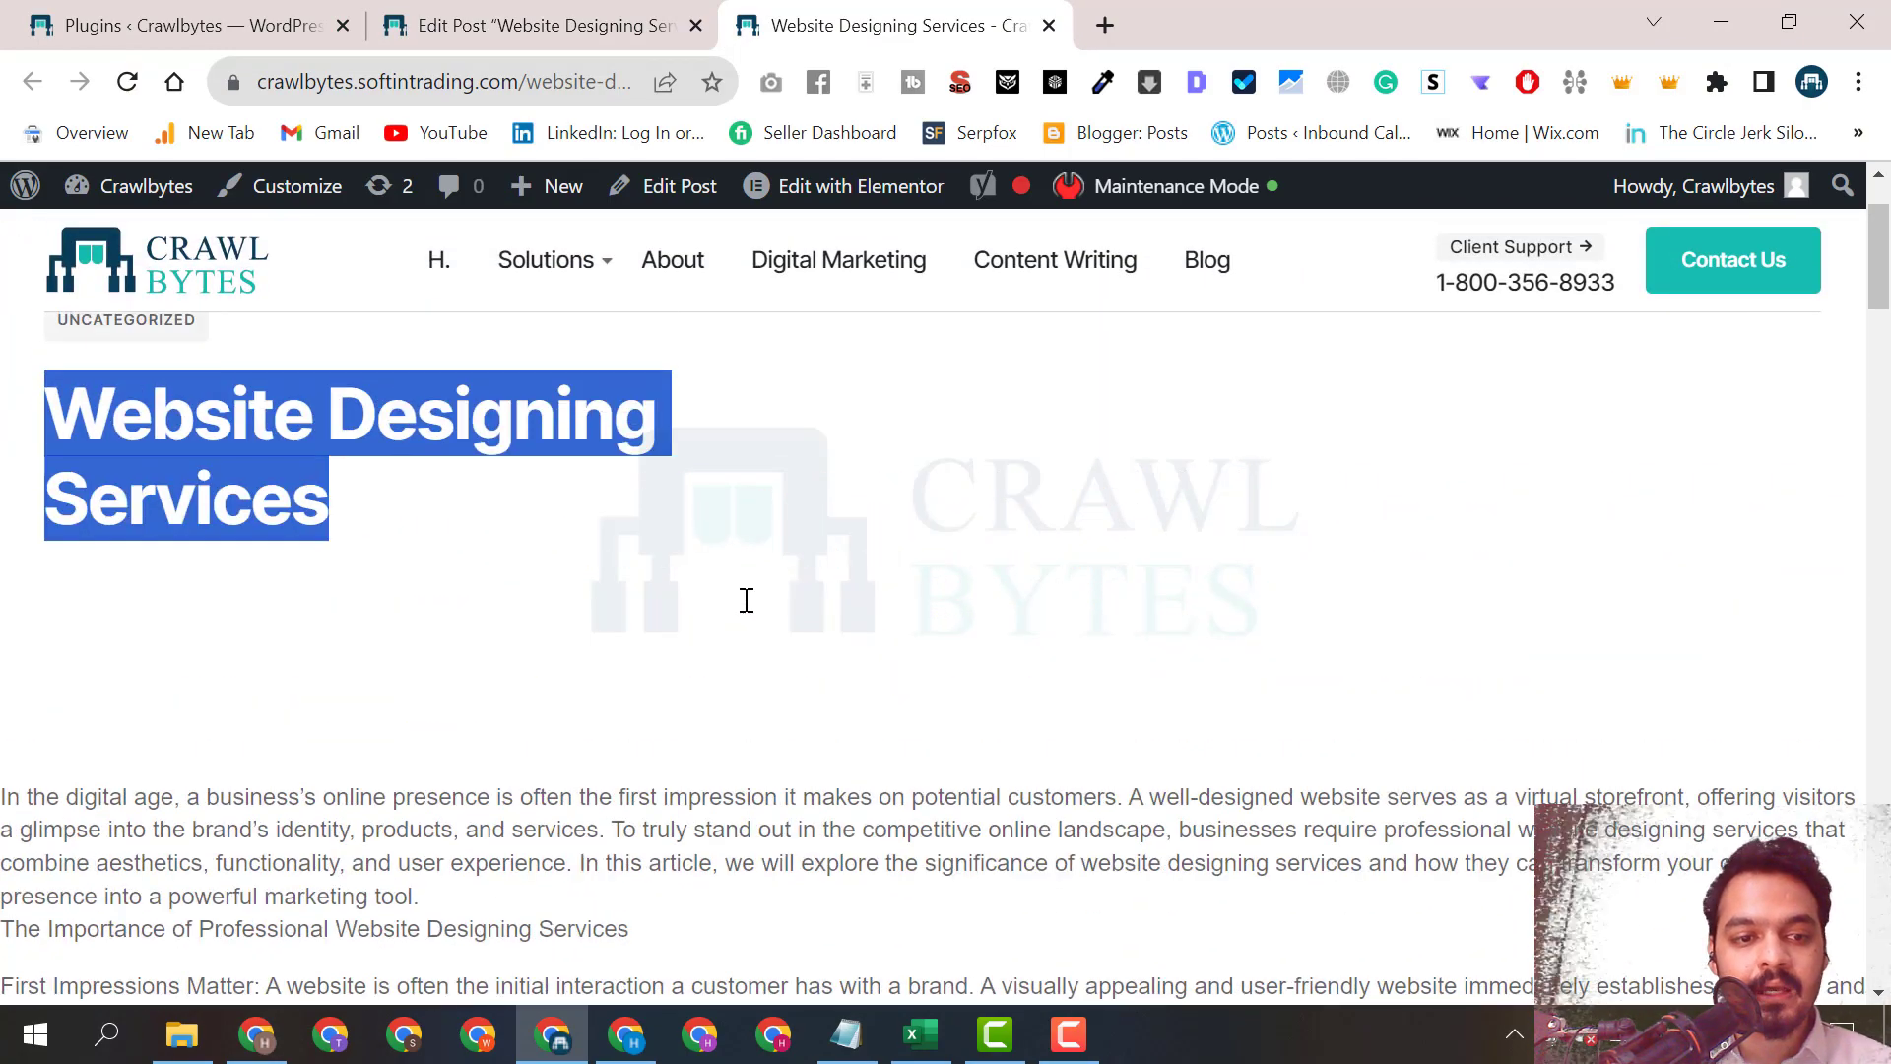
Examine the published post's opening sections and the paragraph under Conclusion at the end of the article.
scroll(748, 601, "down", 4)
left_click_drag(4, 349, 1219, 764)
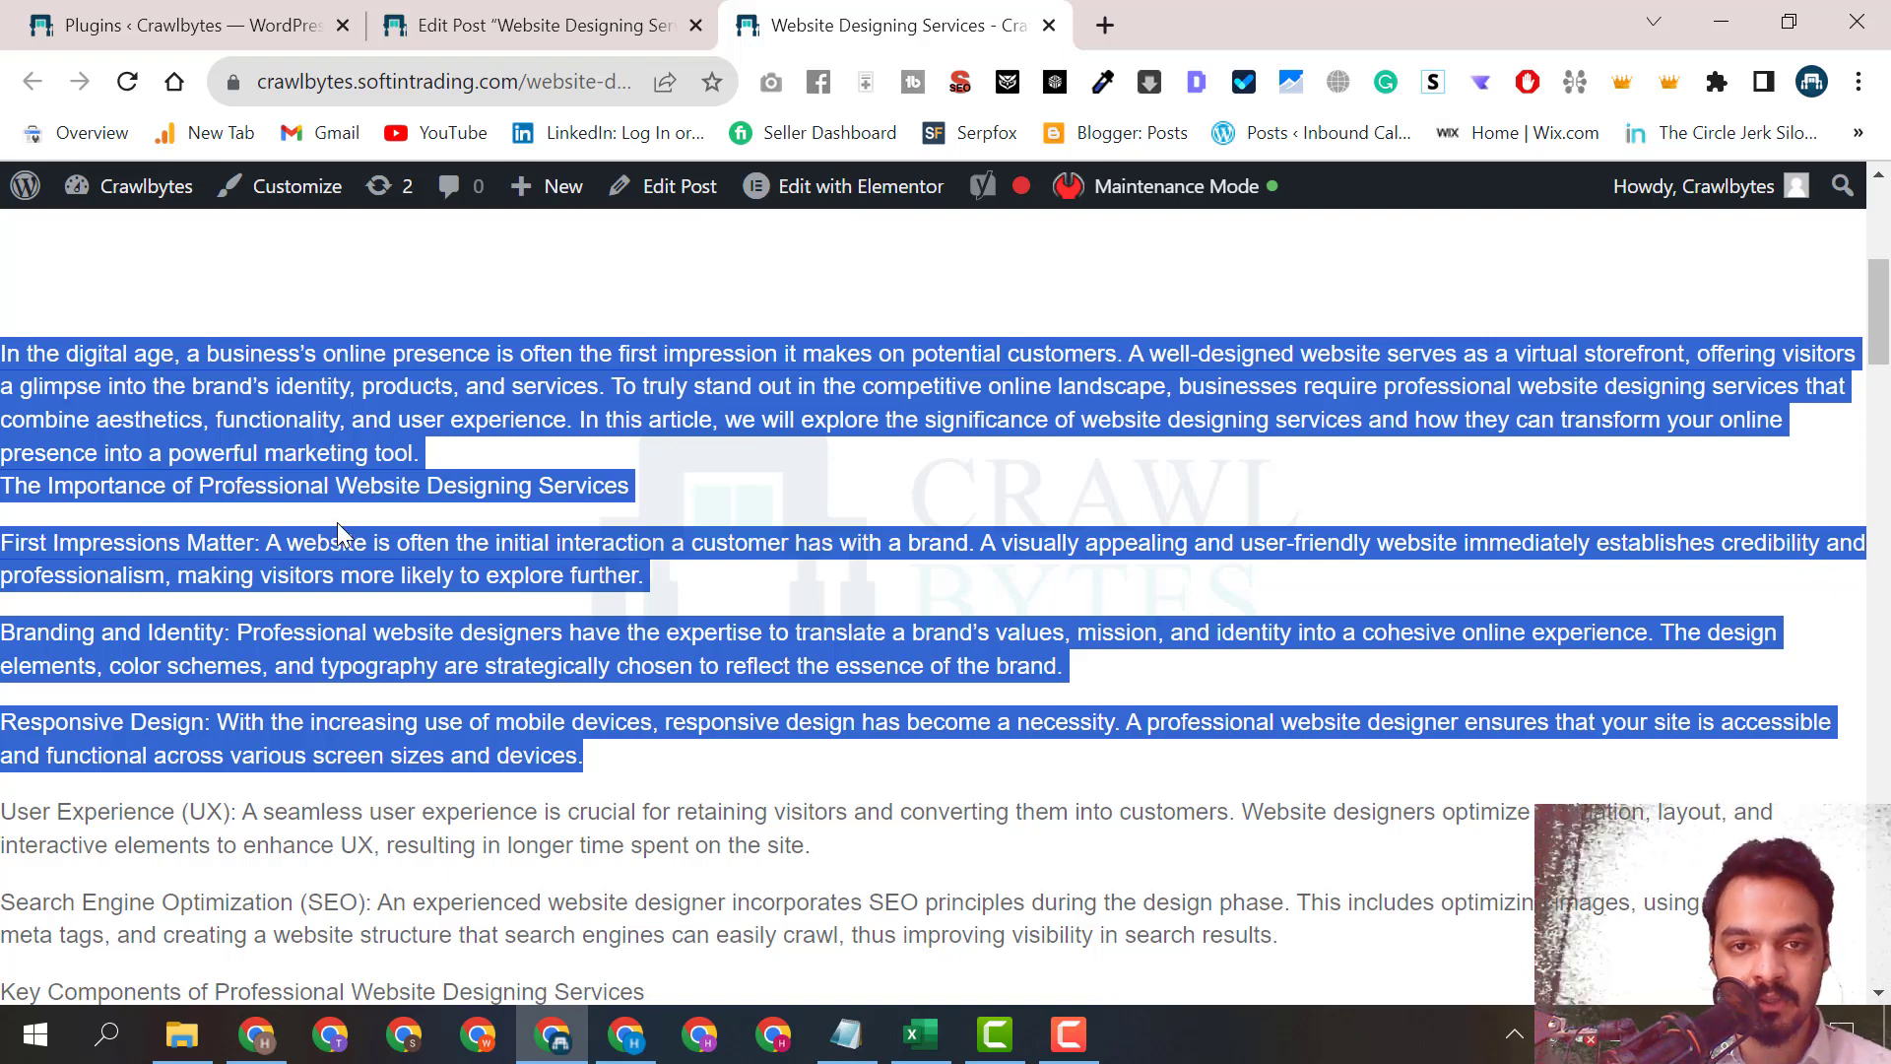
scroll(718, 705, "down", 10)
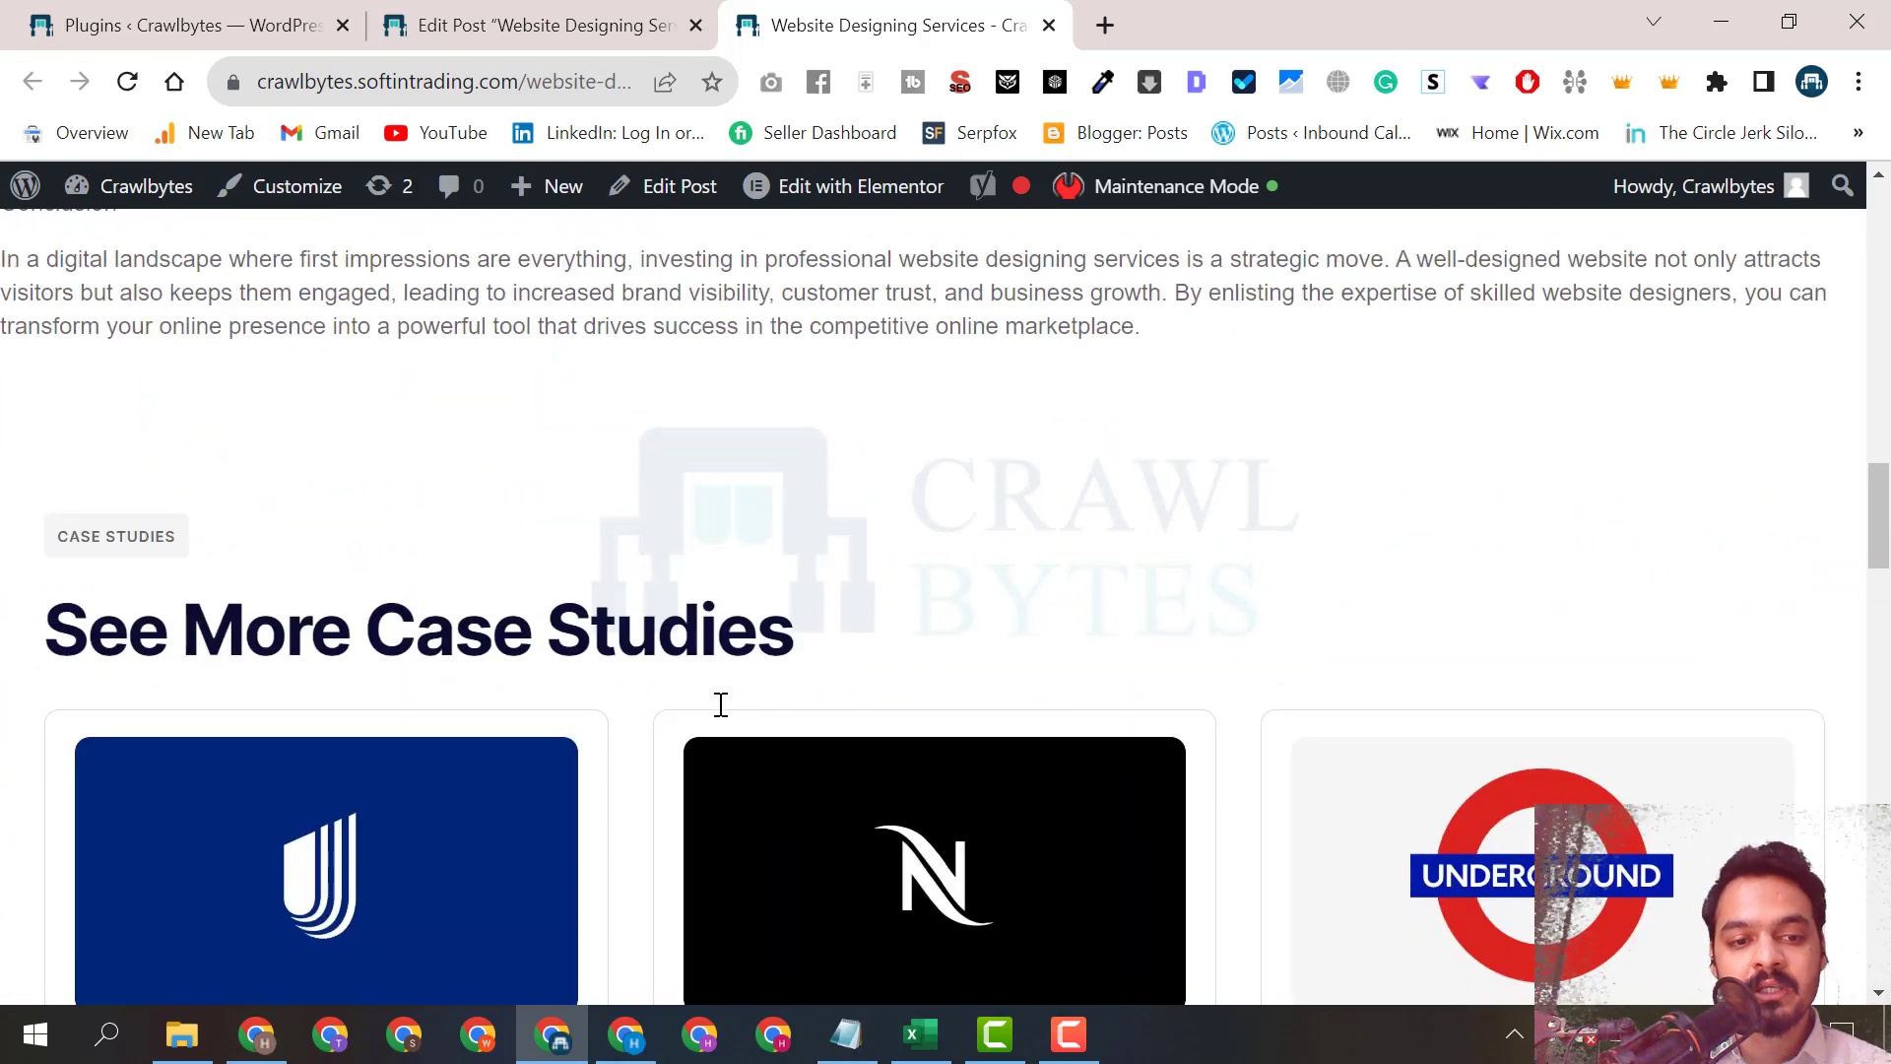
scroll(722, 716, "up", 5)
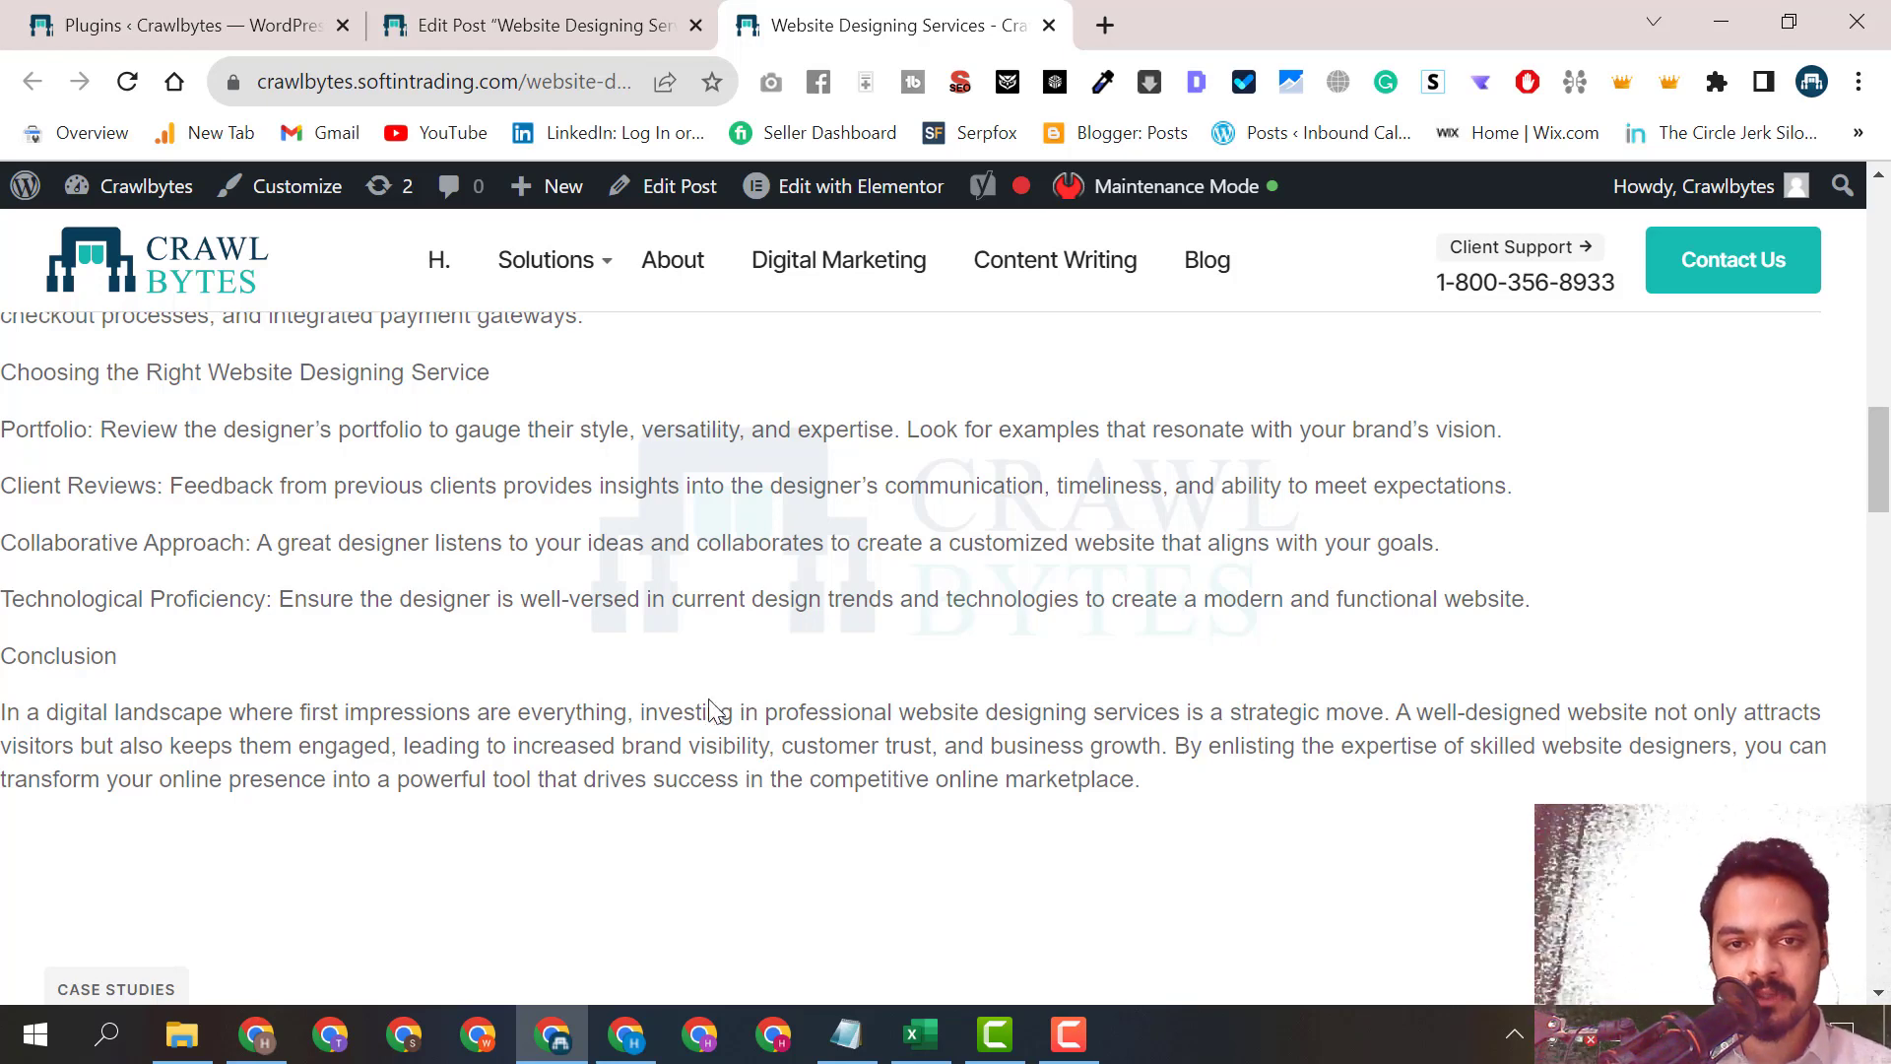
left_click_drag(970, 773, 5, 711)
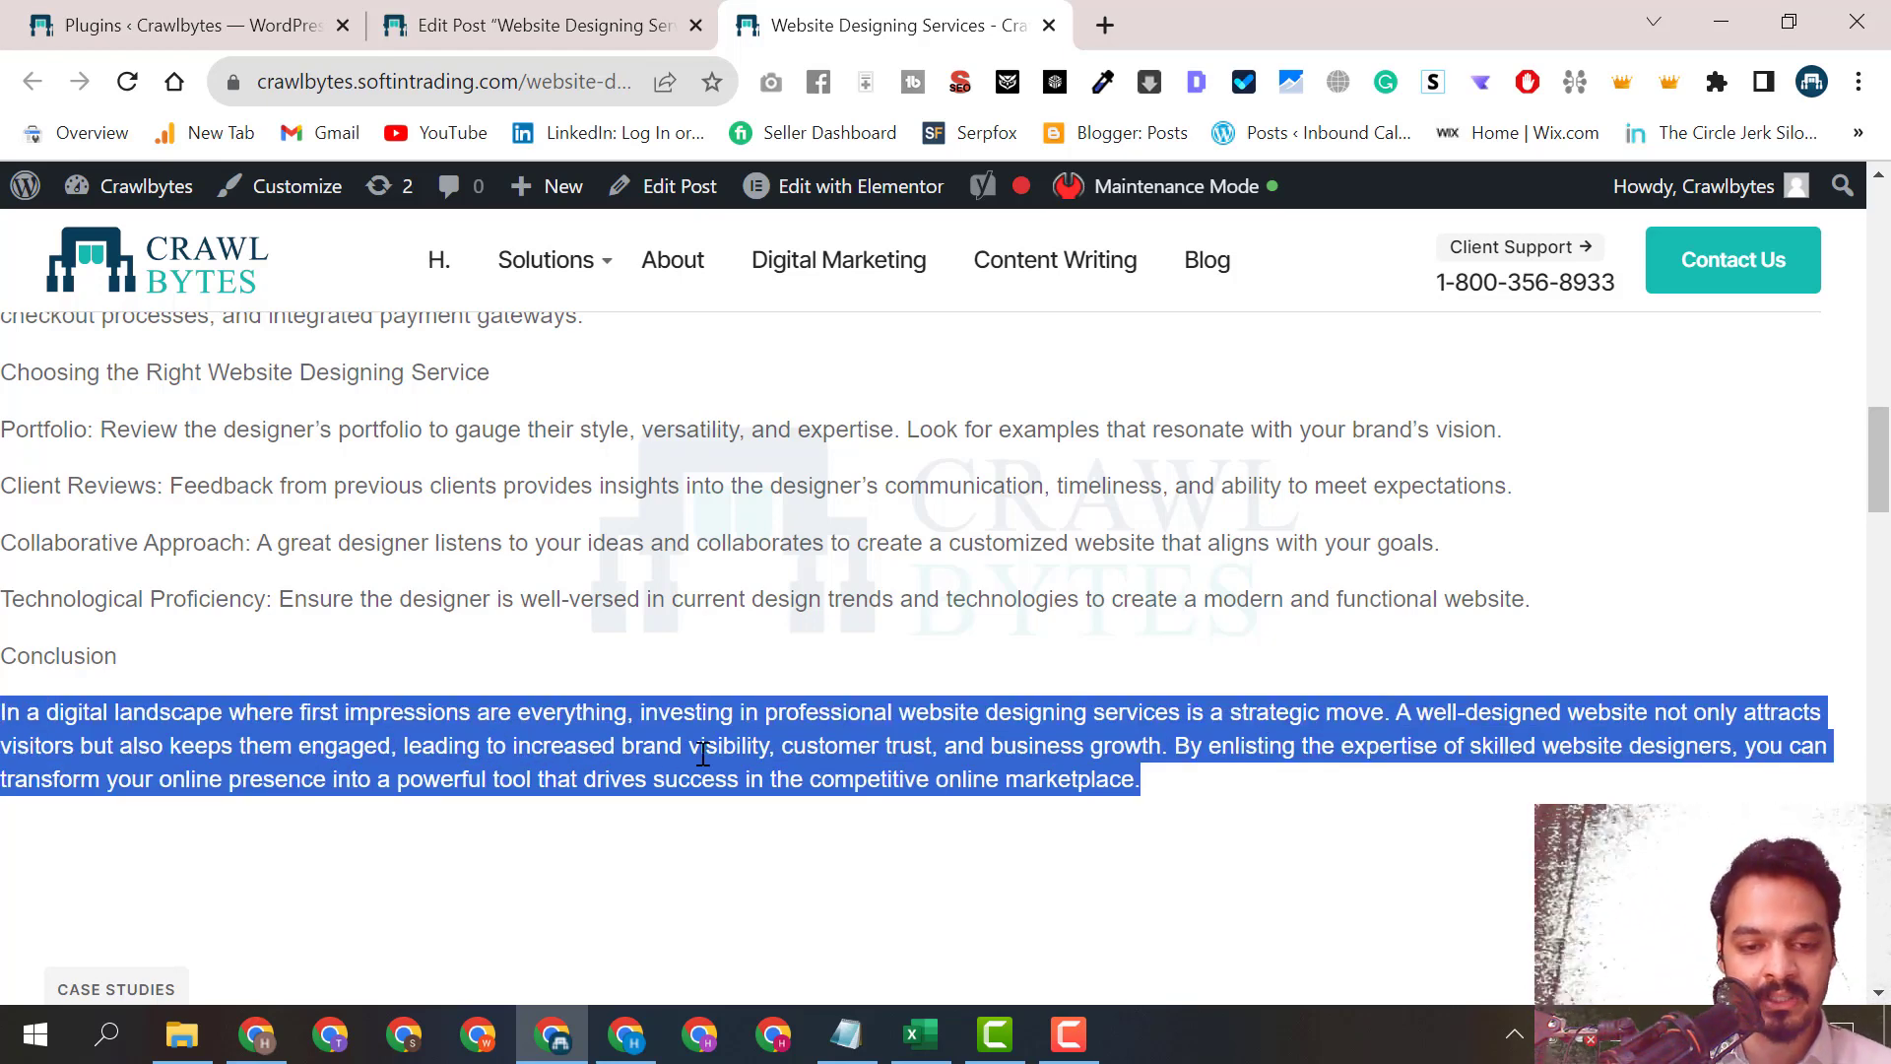
left_click(1074, 775)
left_click_drag(1183, 794, 120, 736)
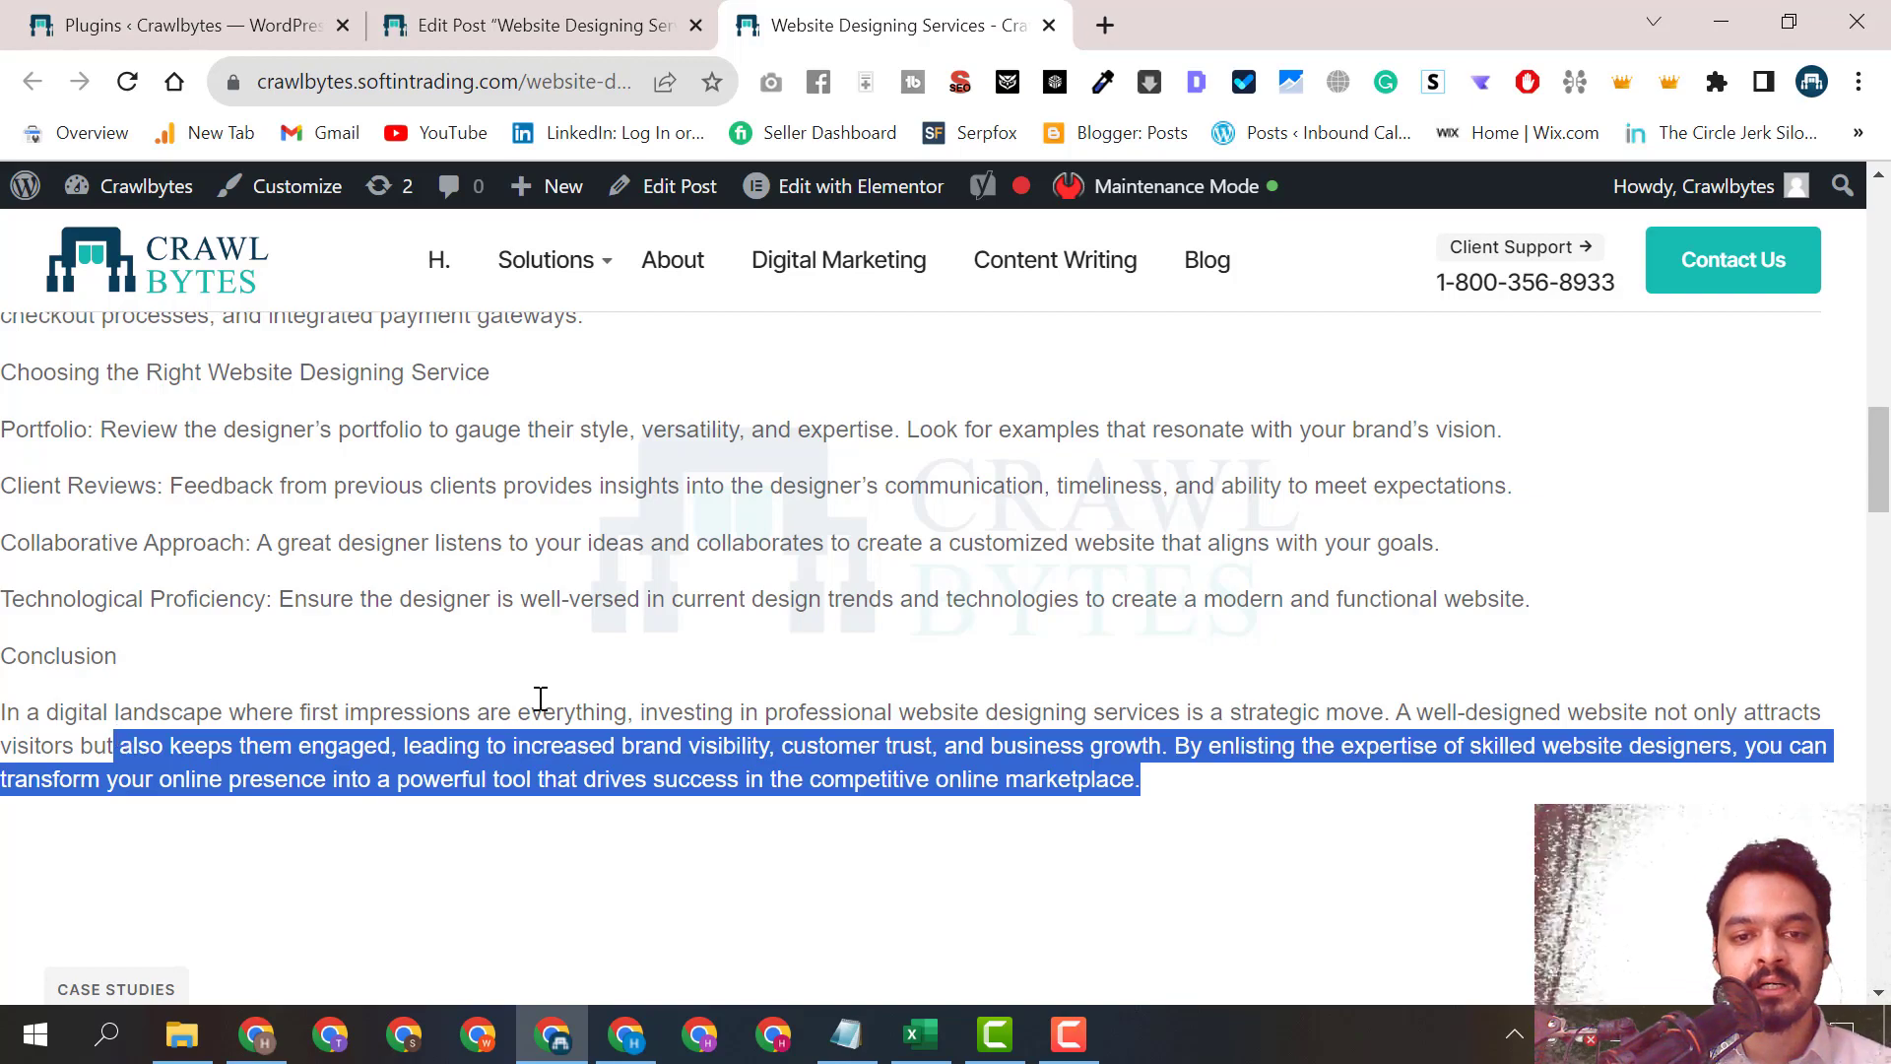
Review the published post's introduction and first sections, highlighting the phrase "In this article" in the opening paragraph.
scroll(538, 699, "up", 20)
scroll(541, 699, "down", 3)
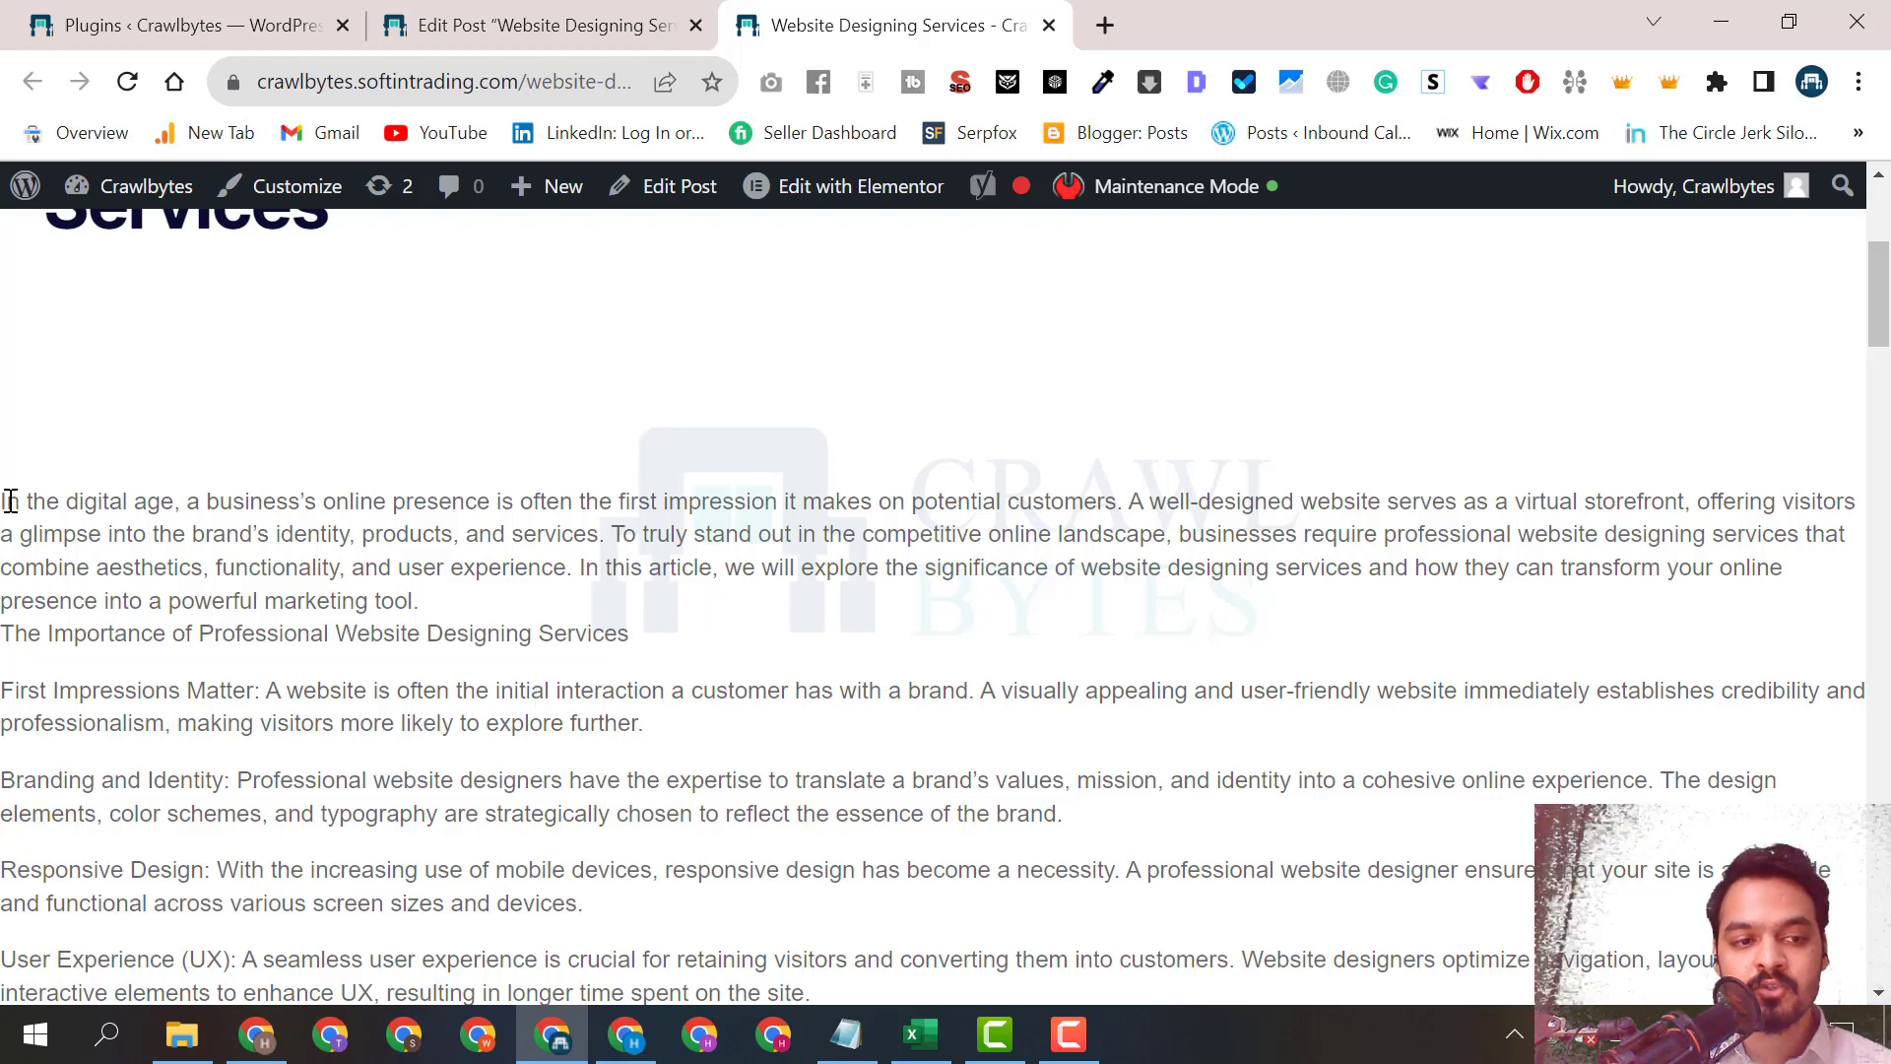
left_click_drag(5, 501, 1055, 873)
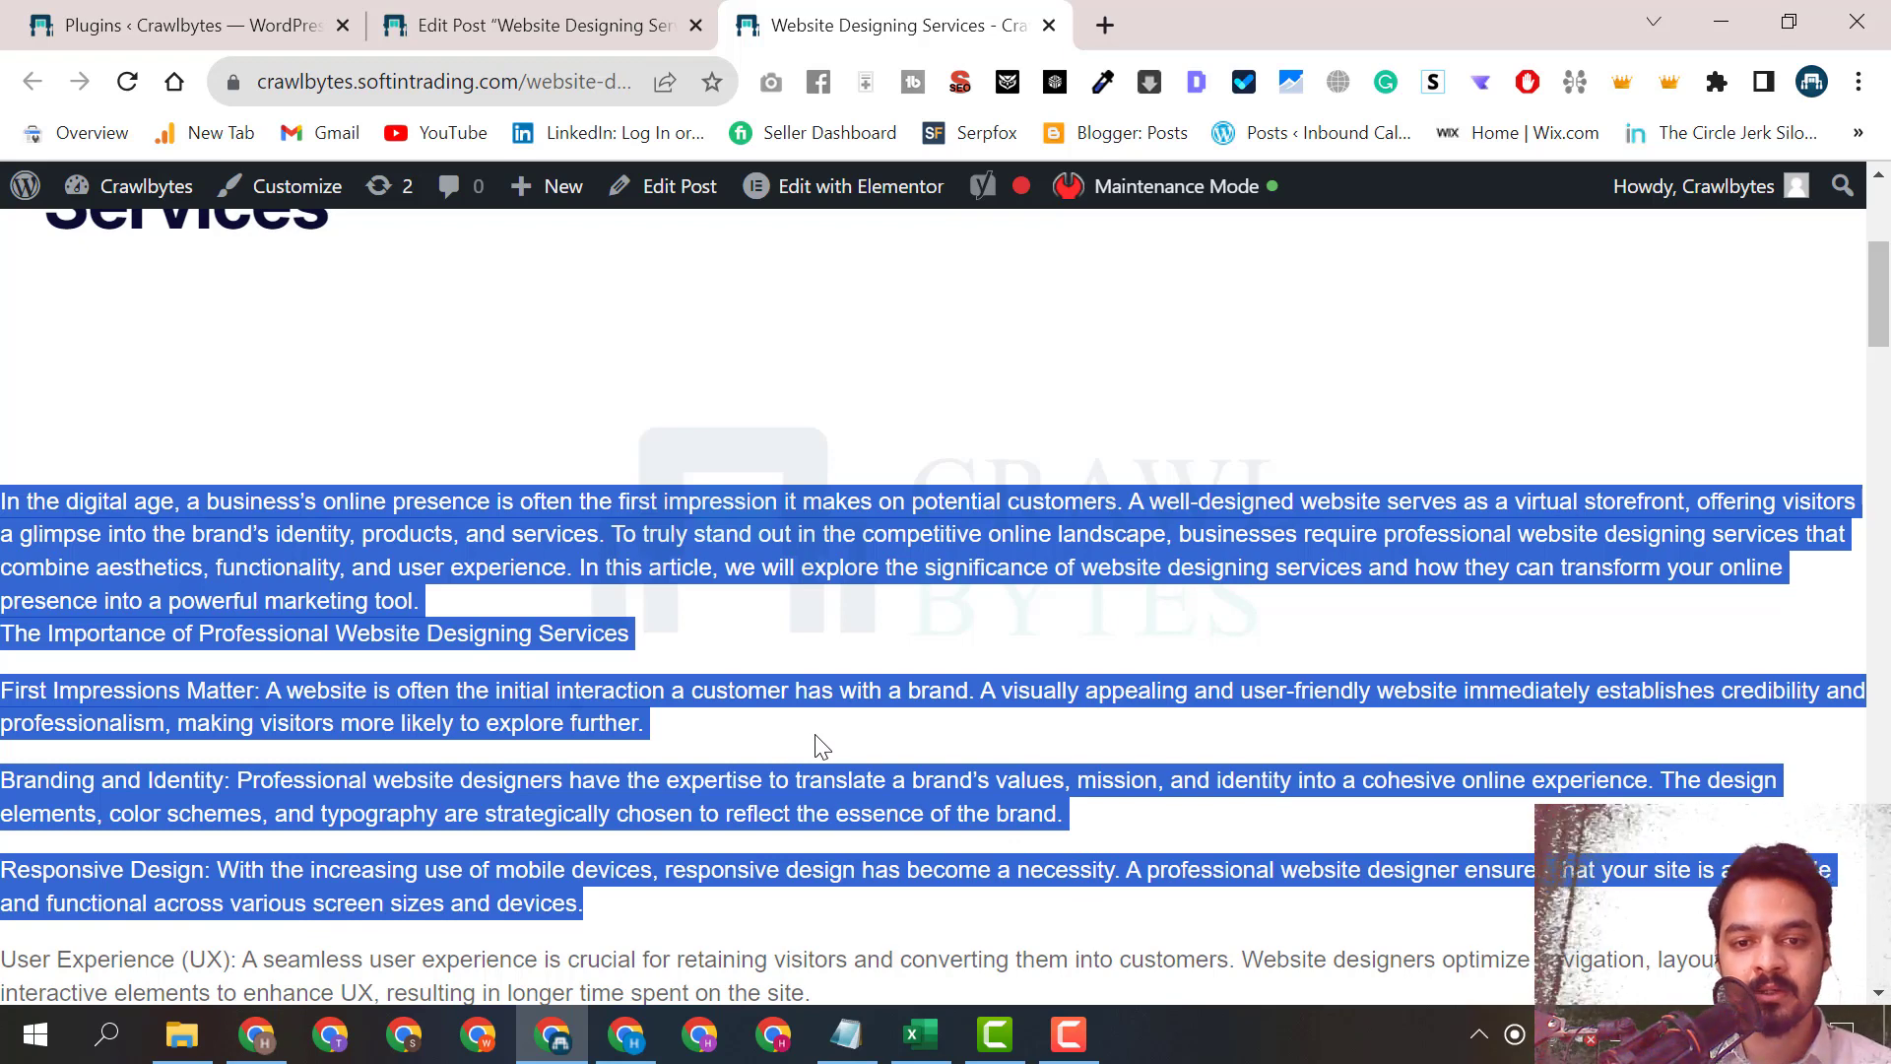
left_click(591, 646)
left_click_drag(574, 567, 716, 569)
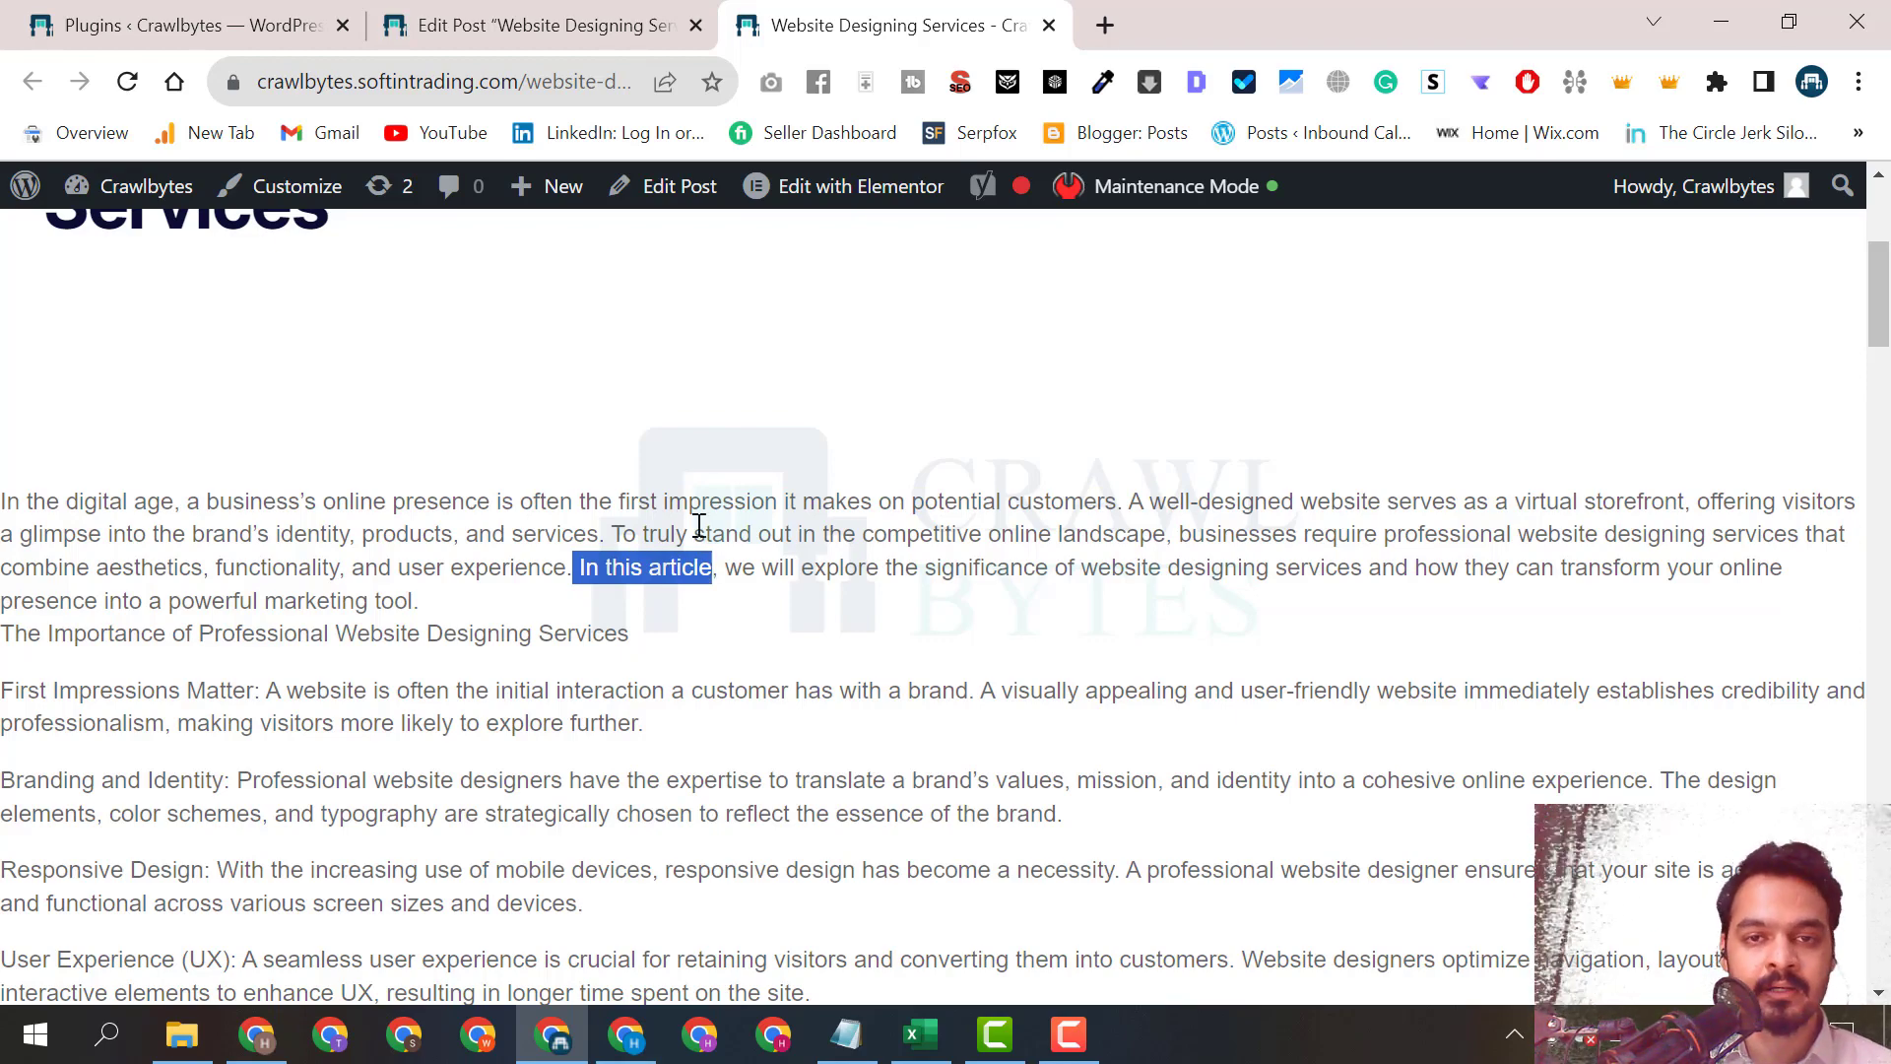
Check the post editor, then review the URL, H1 and "H2,H3,H4 Bold, Italic, Bullets" topics in the Google Slides presentation and return to the editor.
left_click(589, 22)
scroll(873, 578, "up", 3)
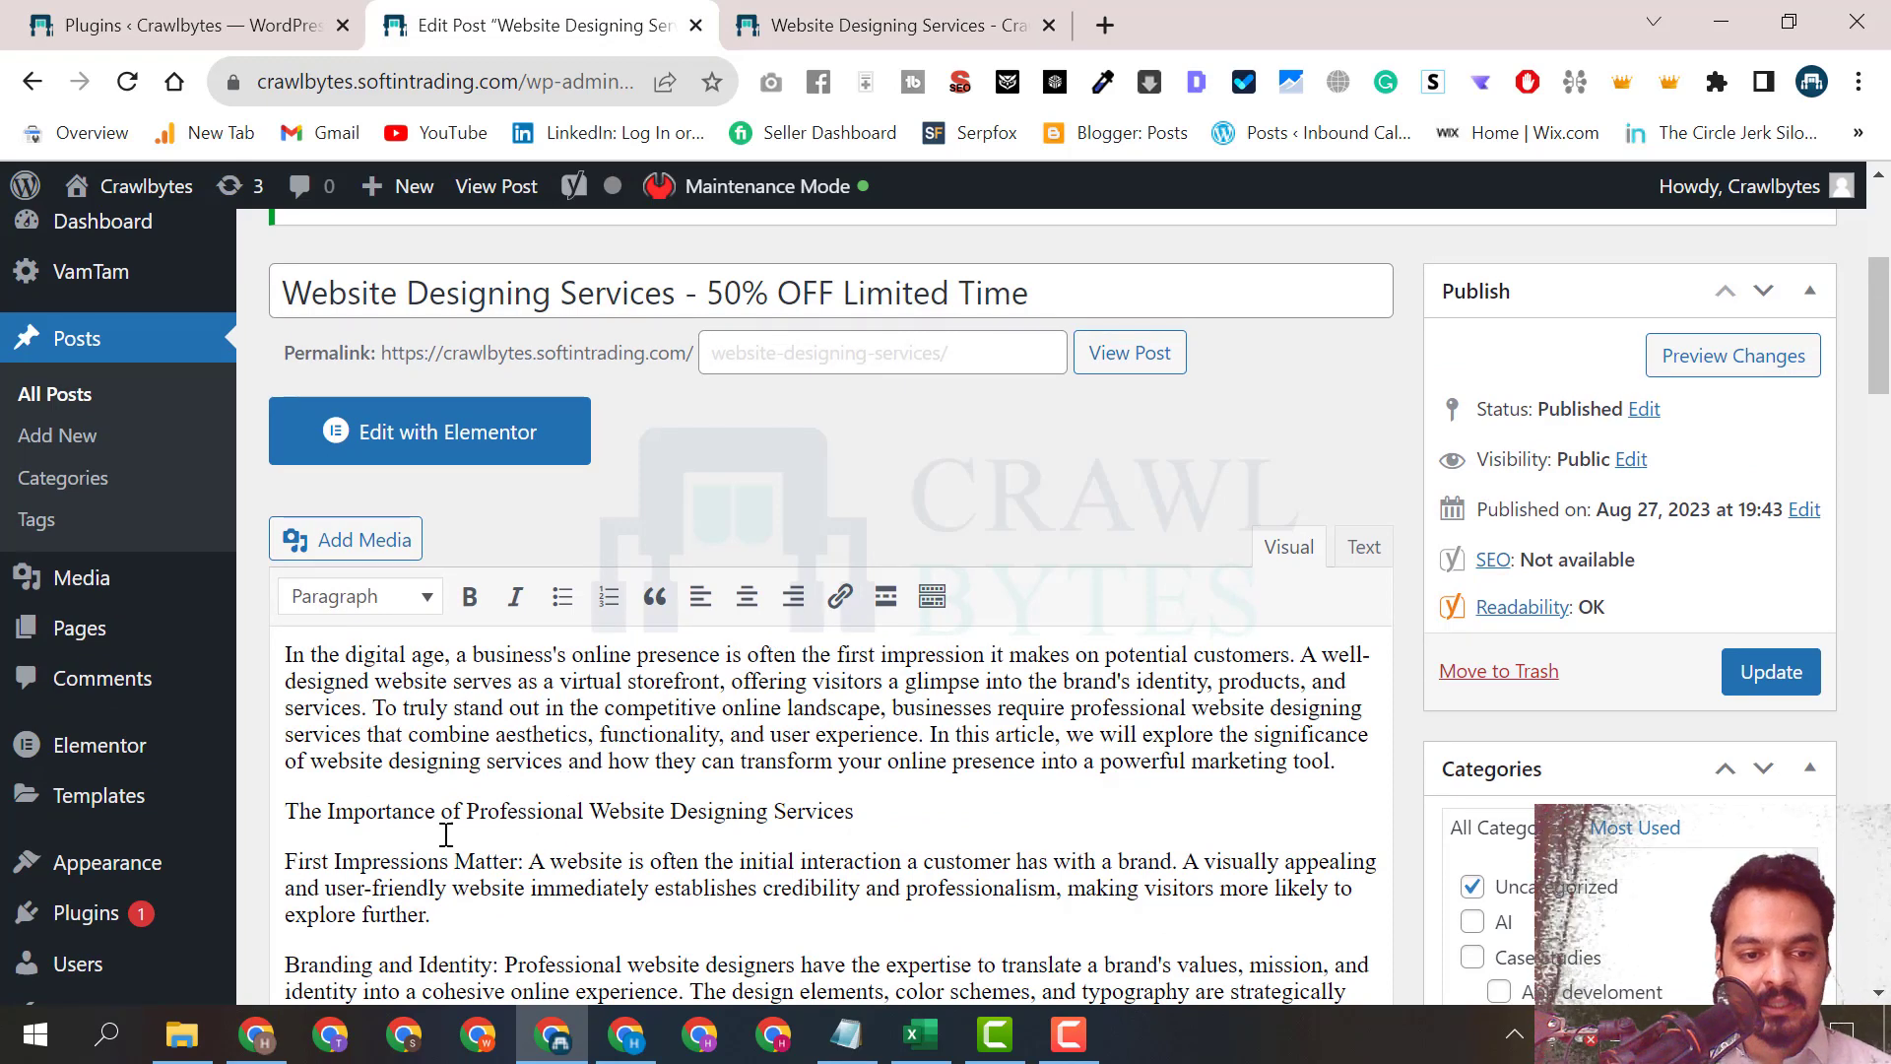
scroll(517, 770, "down", 1)
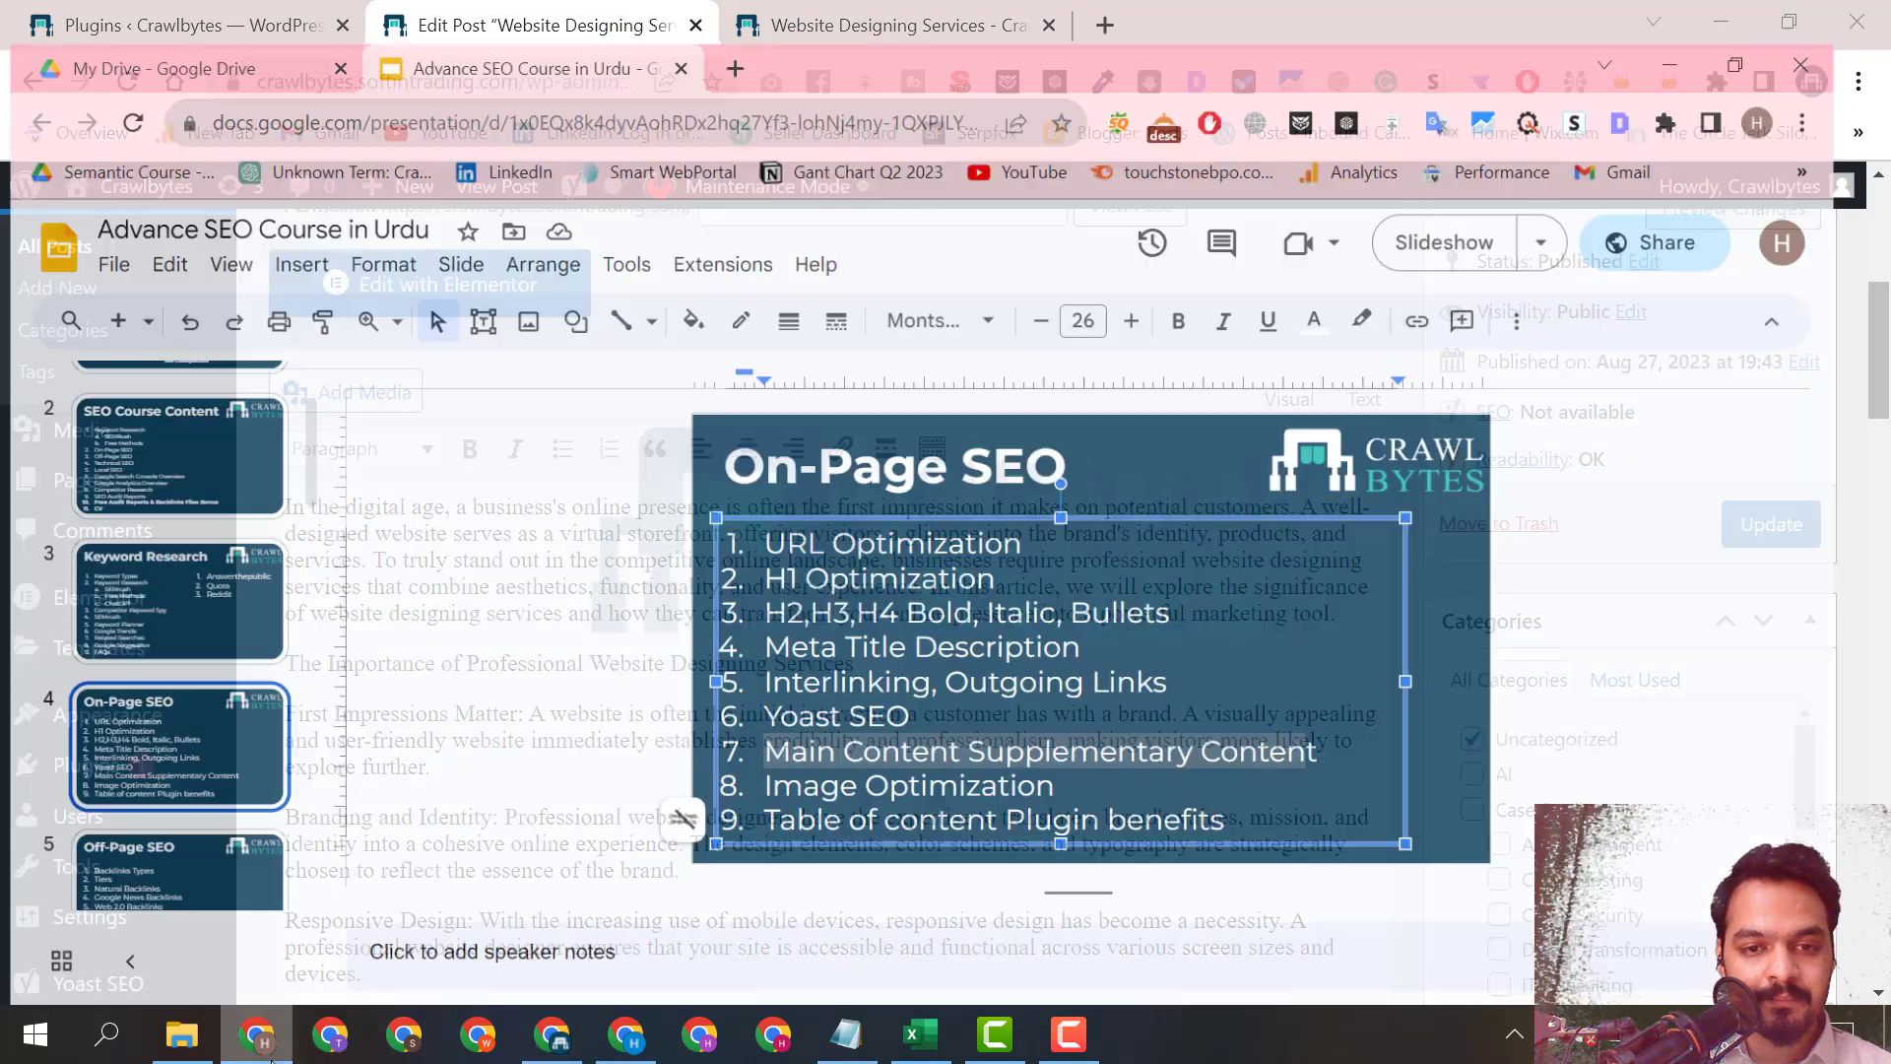
left_click(257, 1034)
left_click_drag(783, 519, 1065, 519)
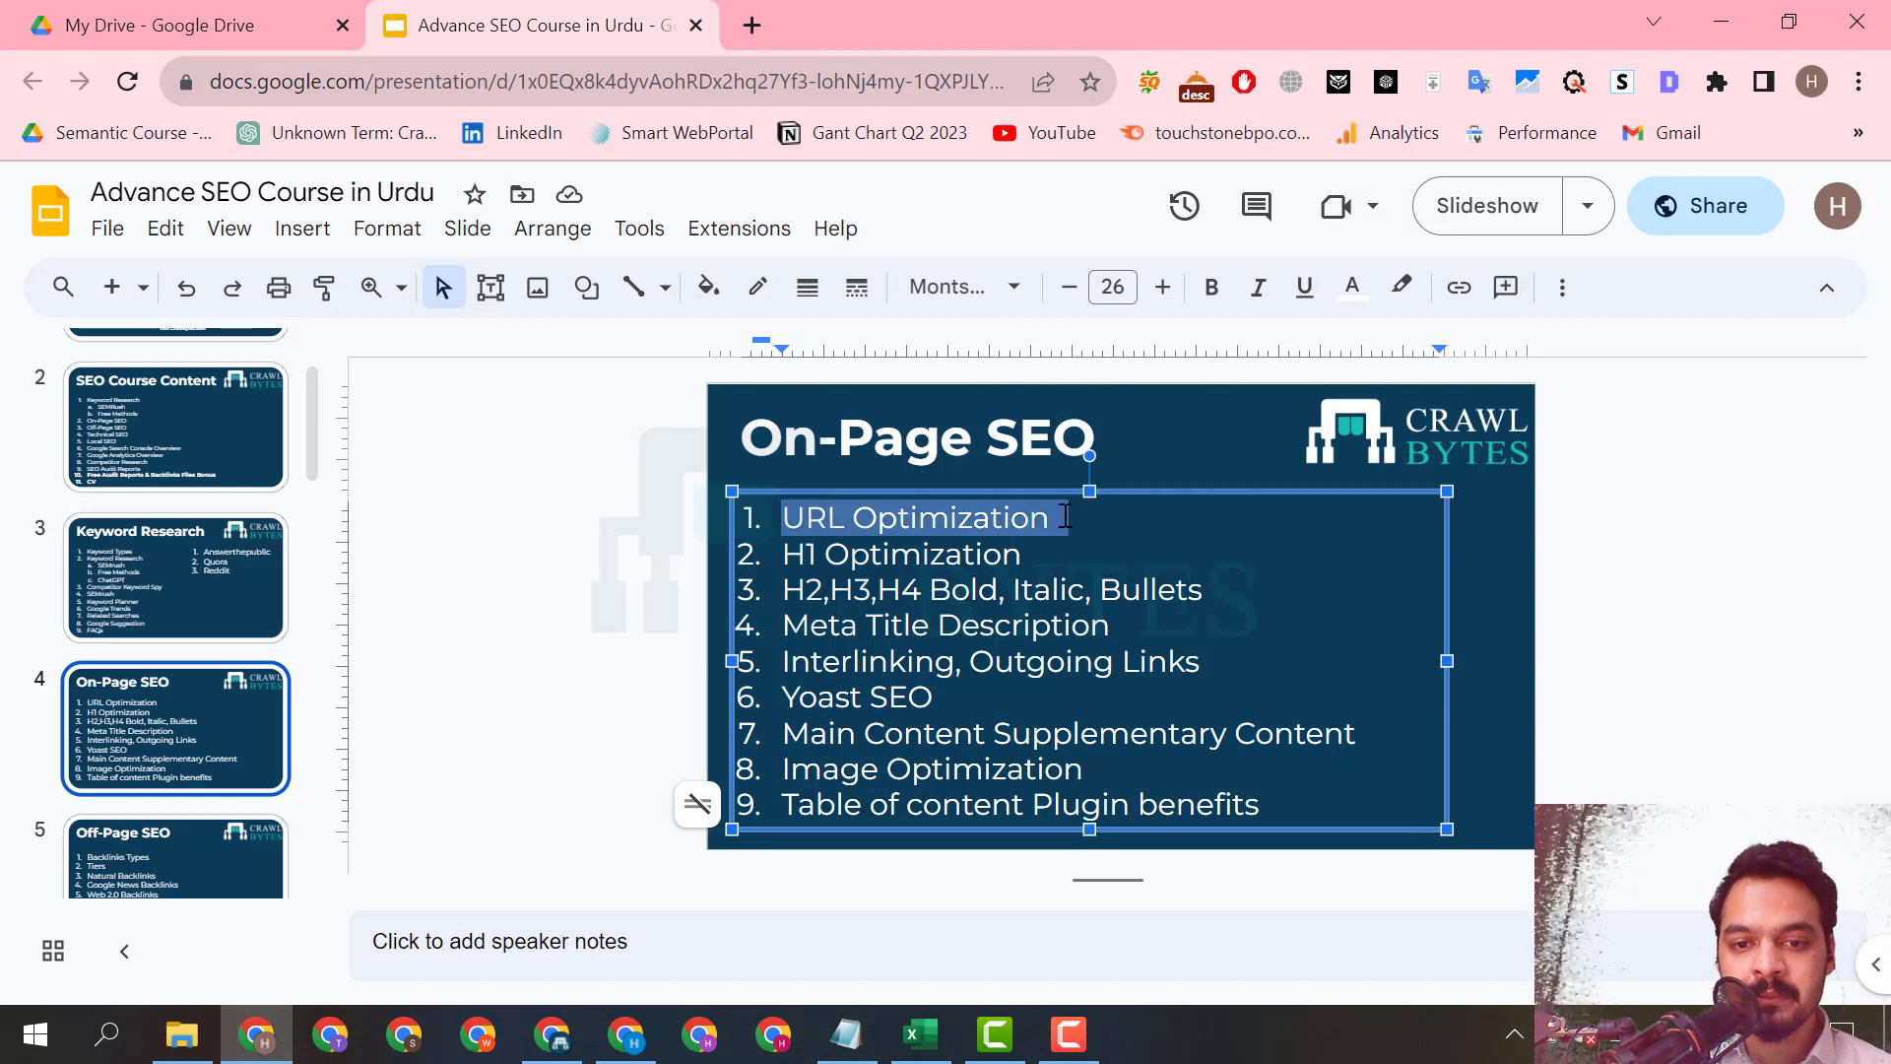
left_click_drag(779, 549, 1044, 554)
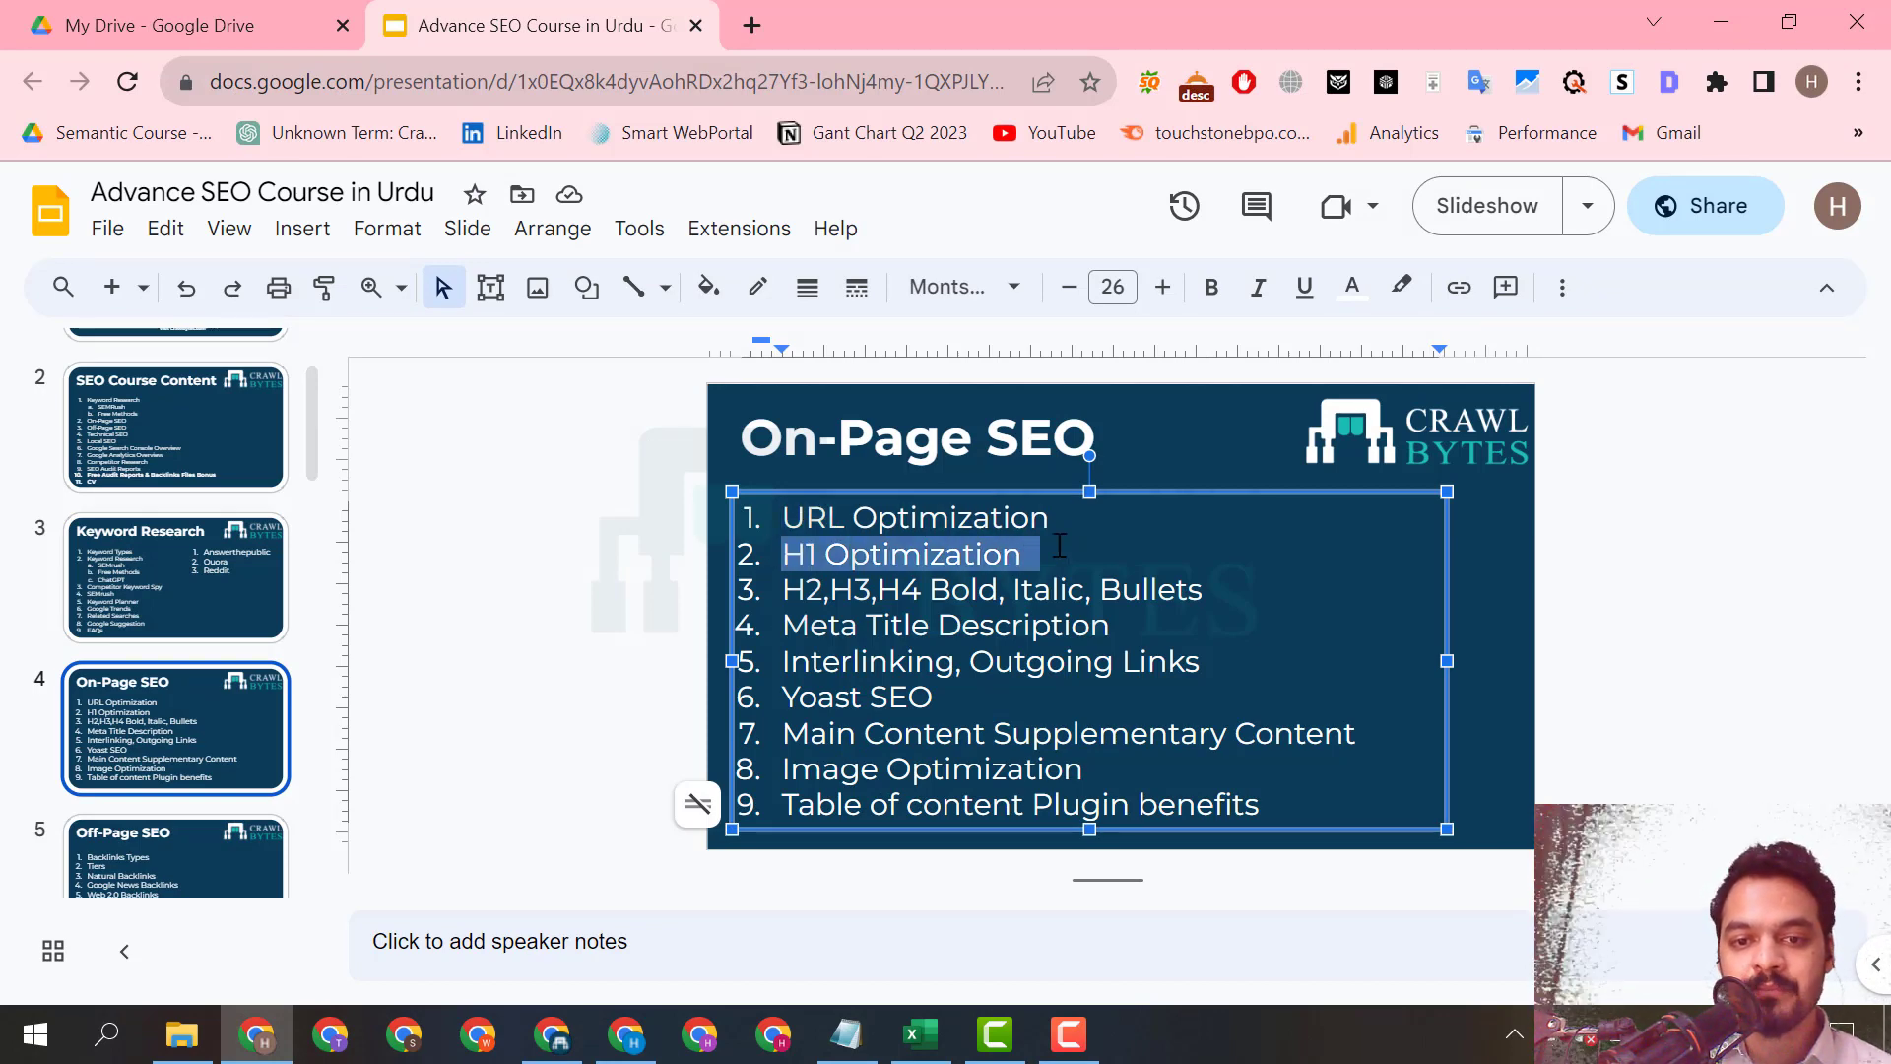
left_click_drag(783, 591, 1208, 589)
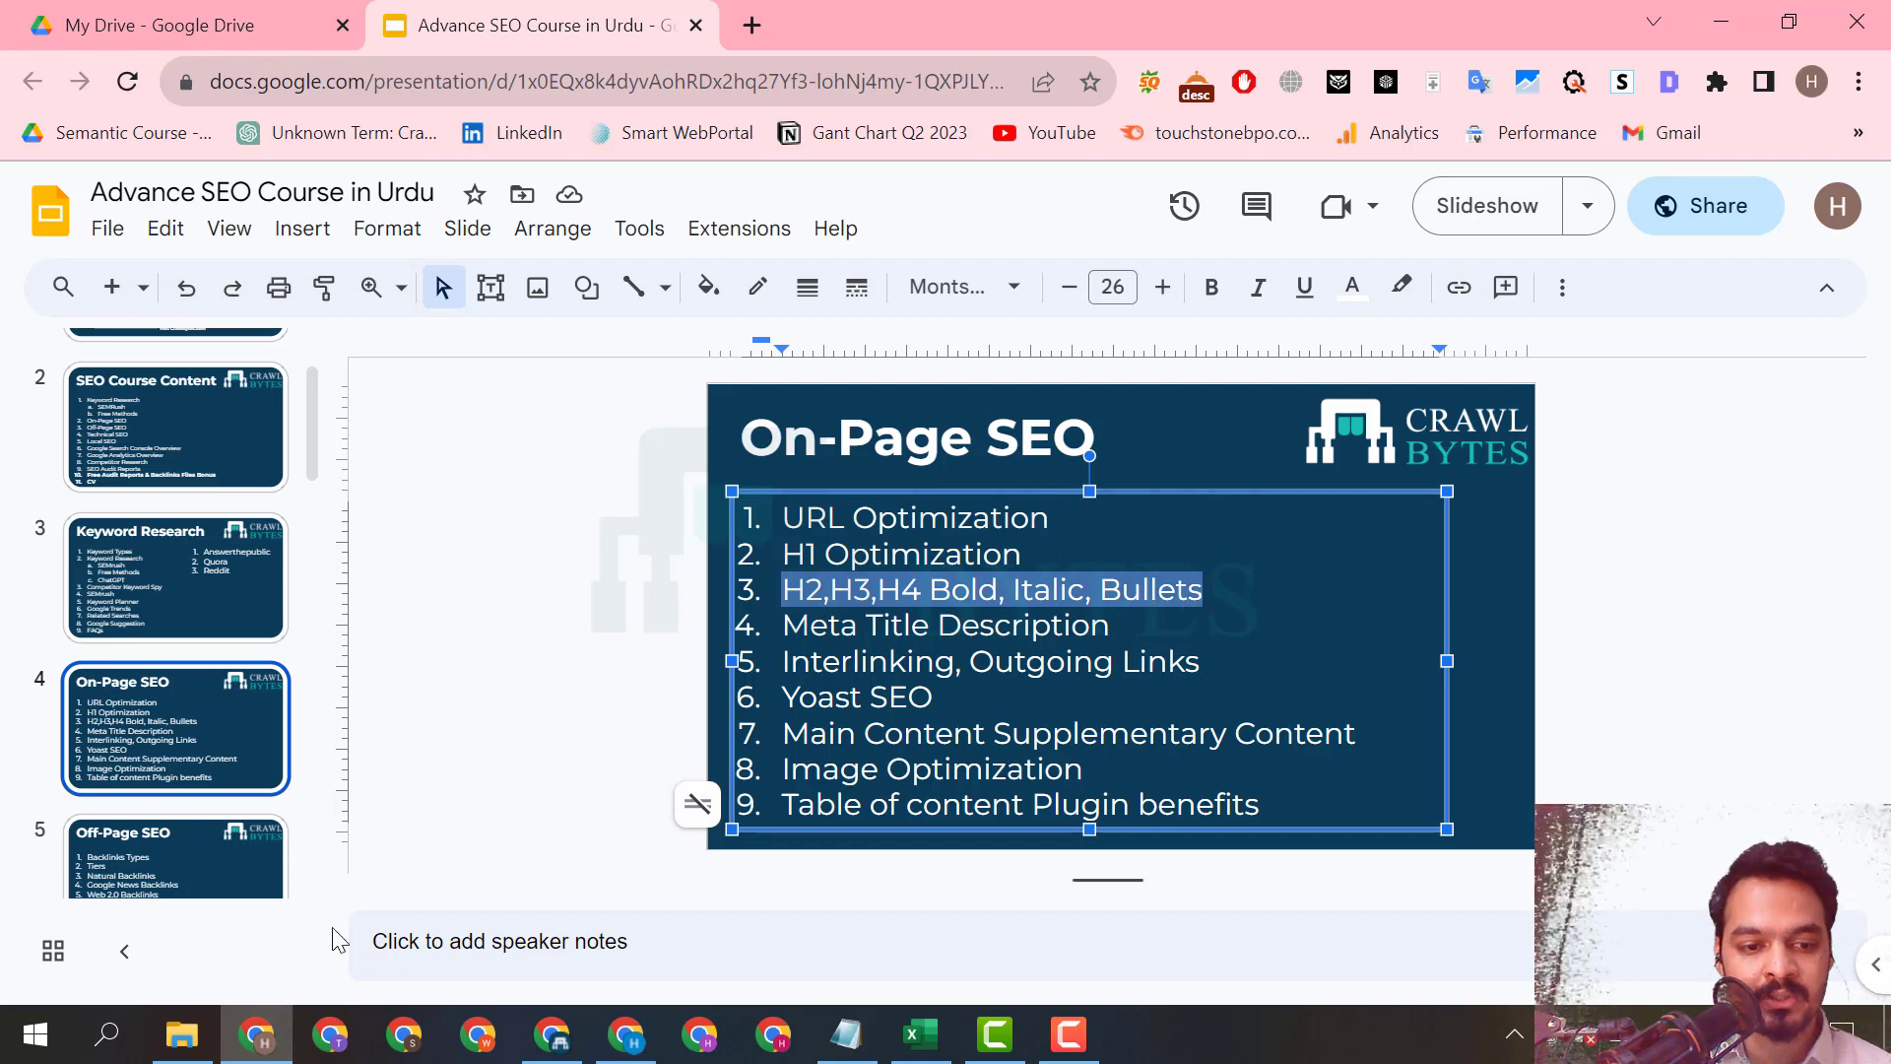
left_click(268, 1046)
Format the line "The Importance of Professional Website Designing Services" as Heading 2.
scroll(593, 647, "up", 1)
scroll(592, 647, "down", 2)
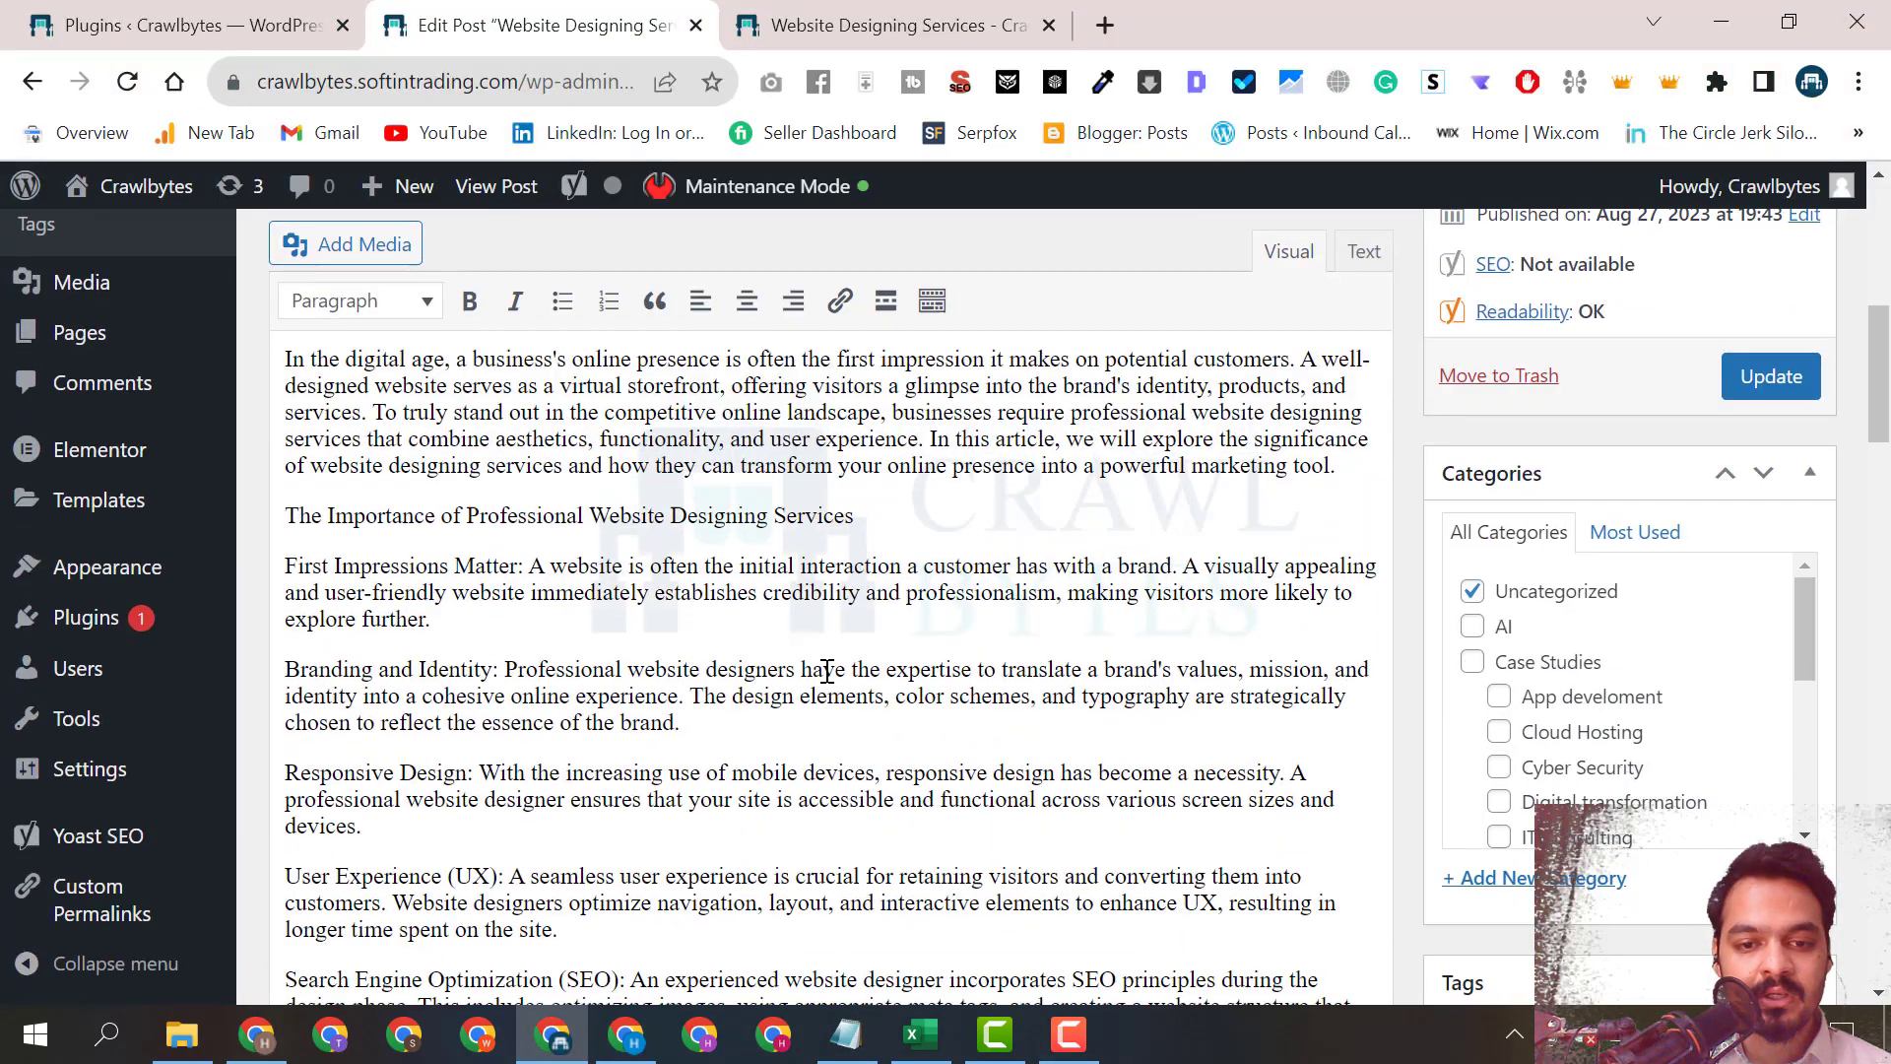
left_click_drag(855, 515, 284, 515)
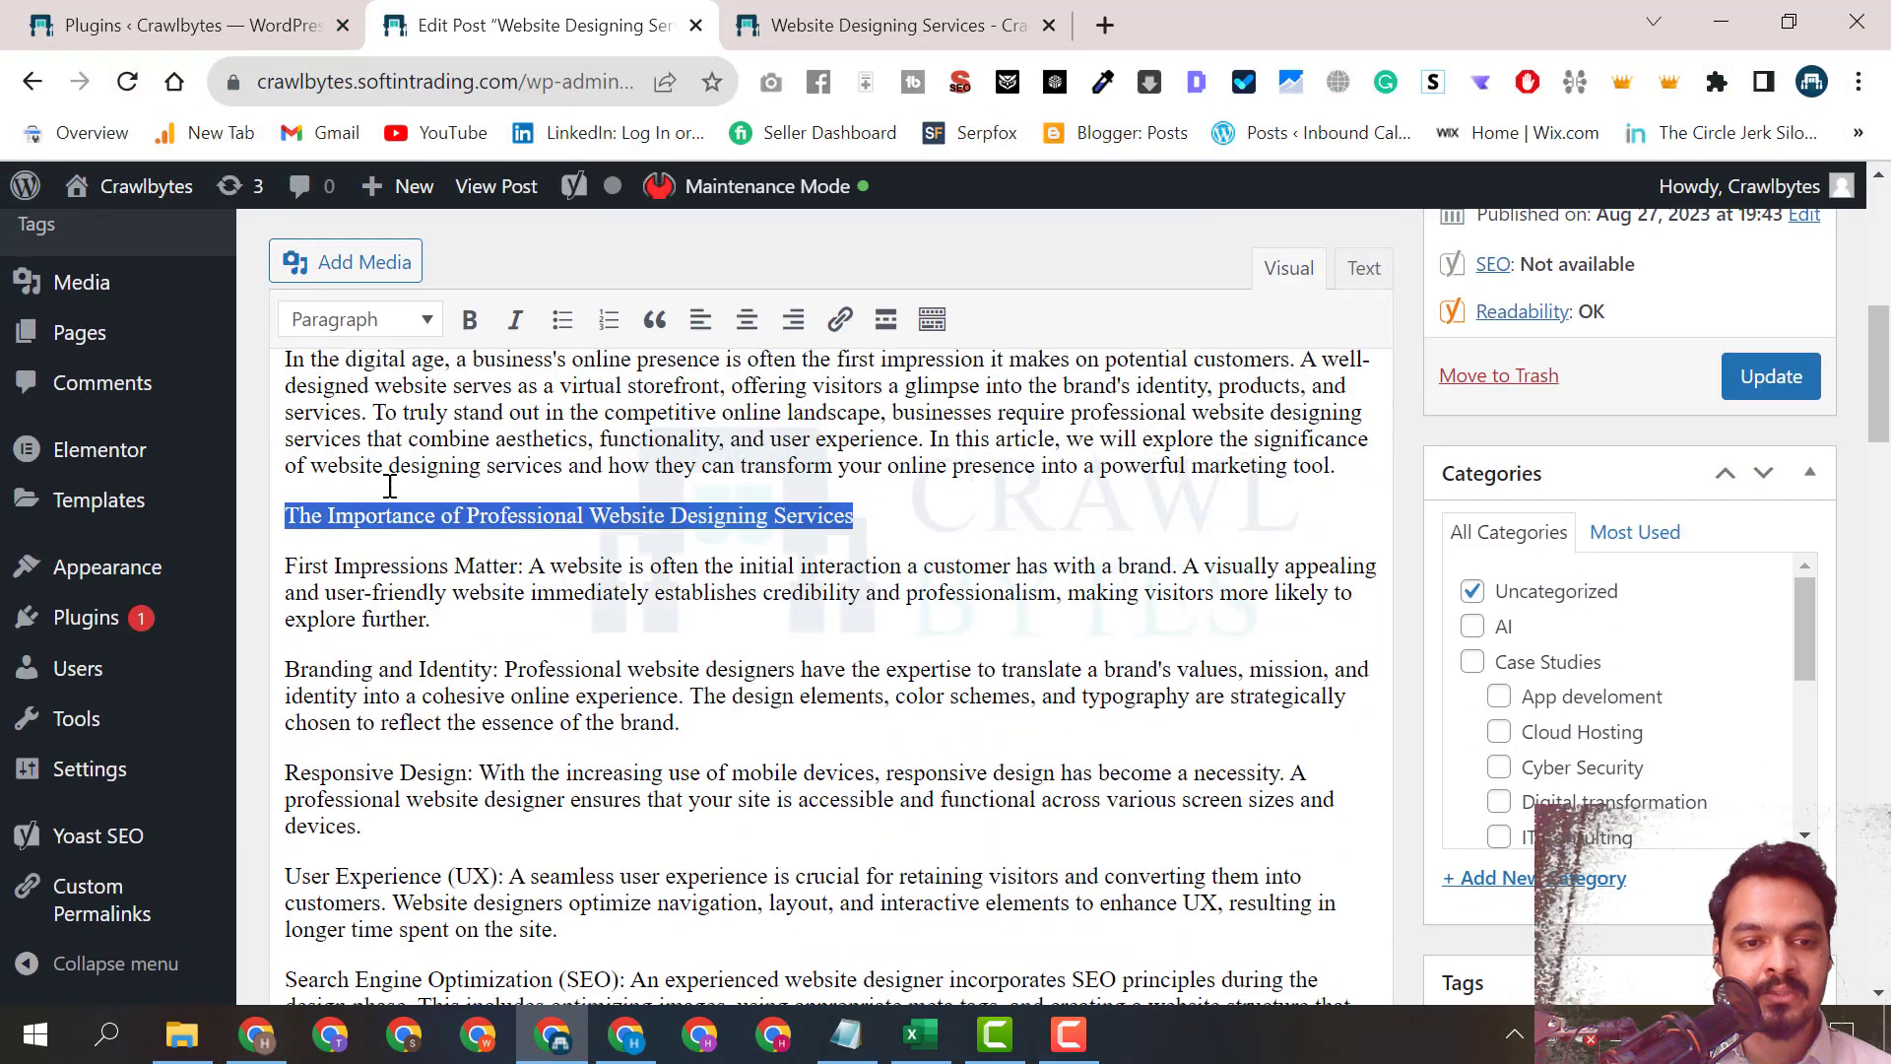
left_click(382, 321)
left_click(391, 472)
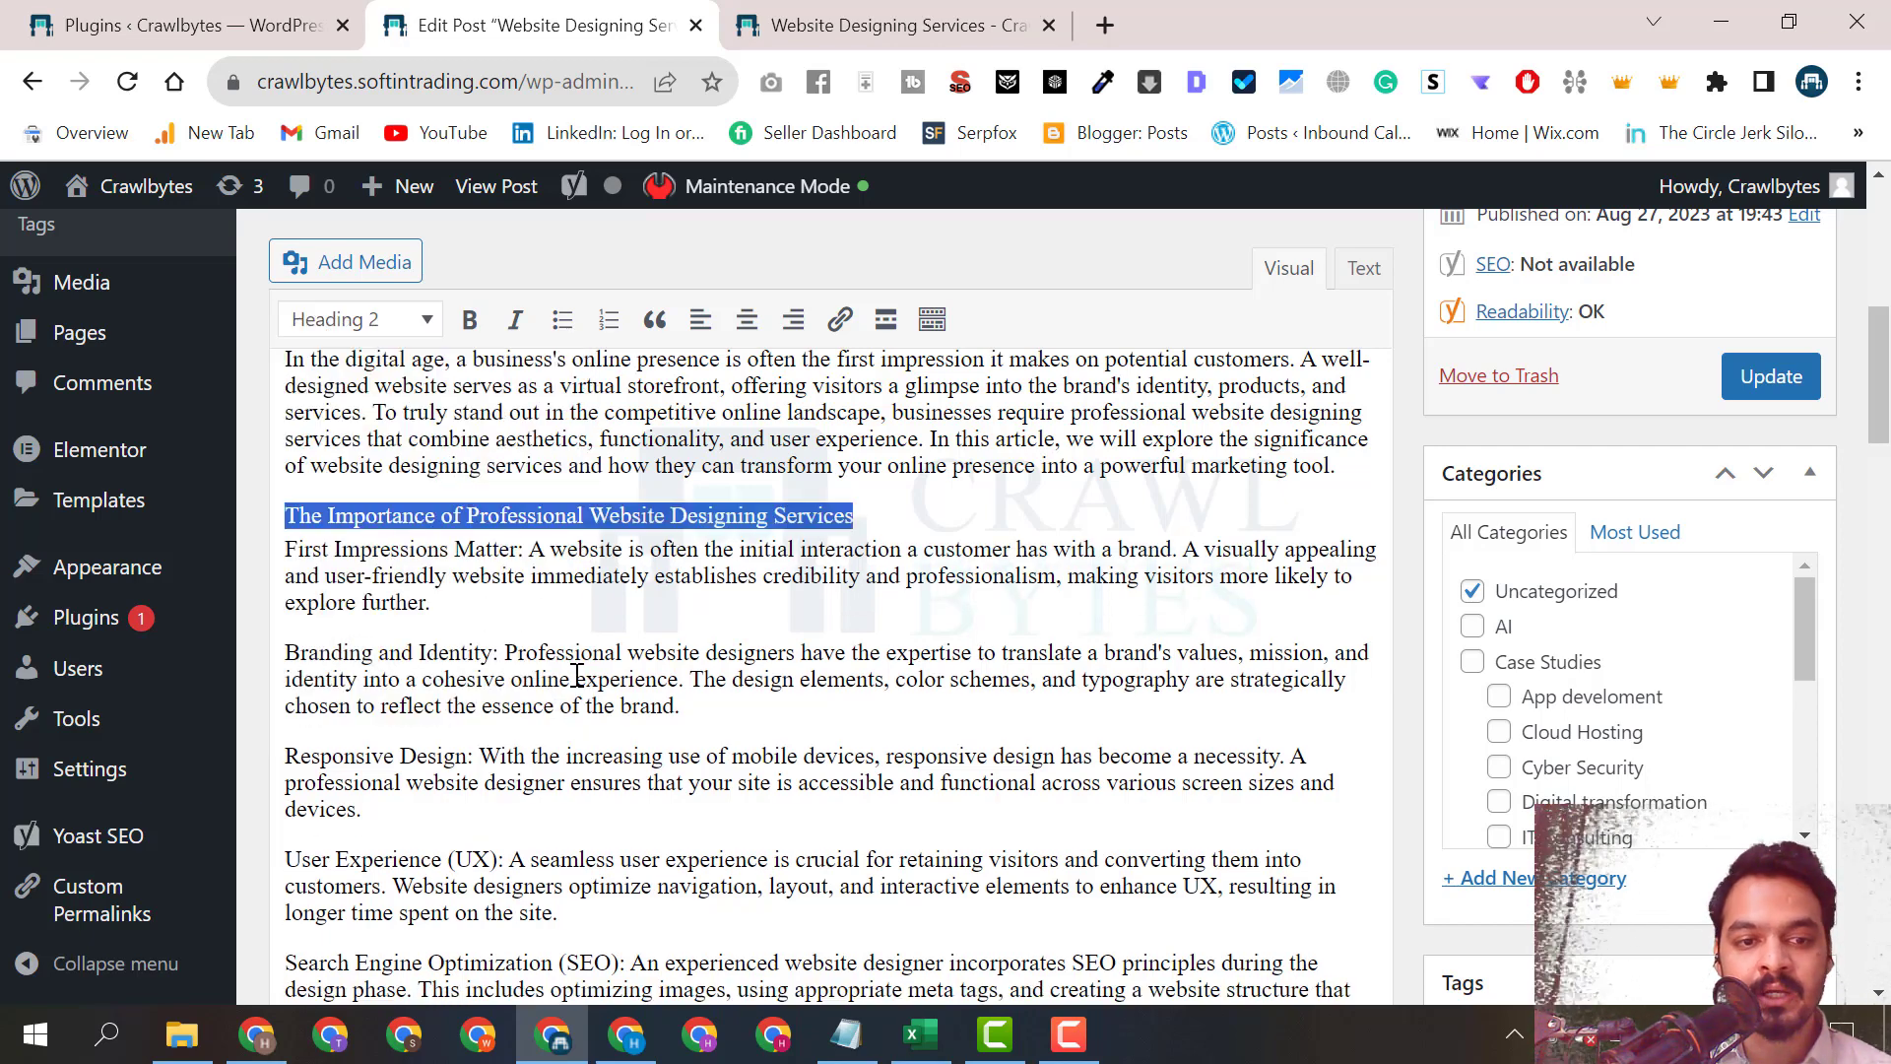
scroll(577, 676, "up", 1)
left_click(874, 660)
left_click_drag(875, 660, 566, 663)
left_click(621, 663)
scroll(507, 764, "down", 1)
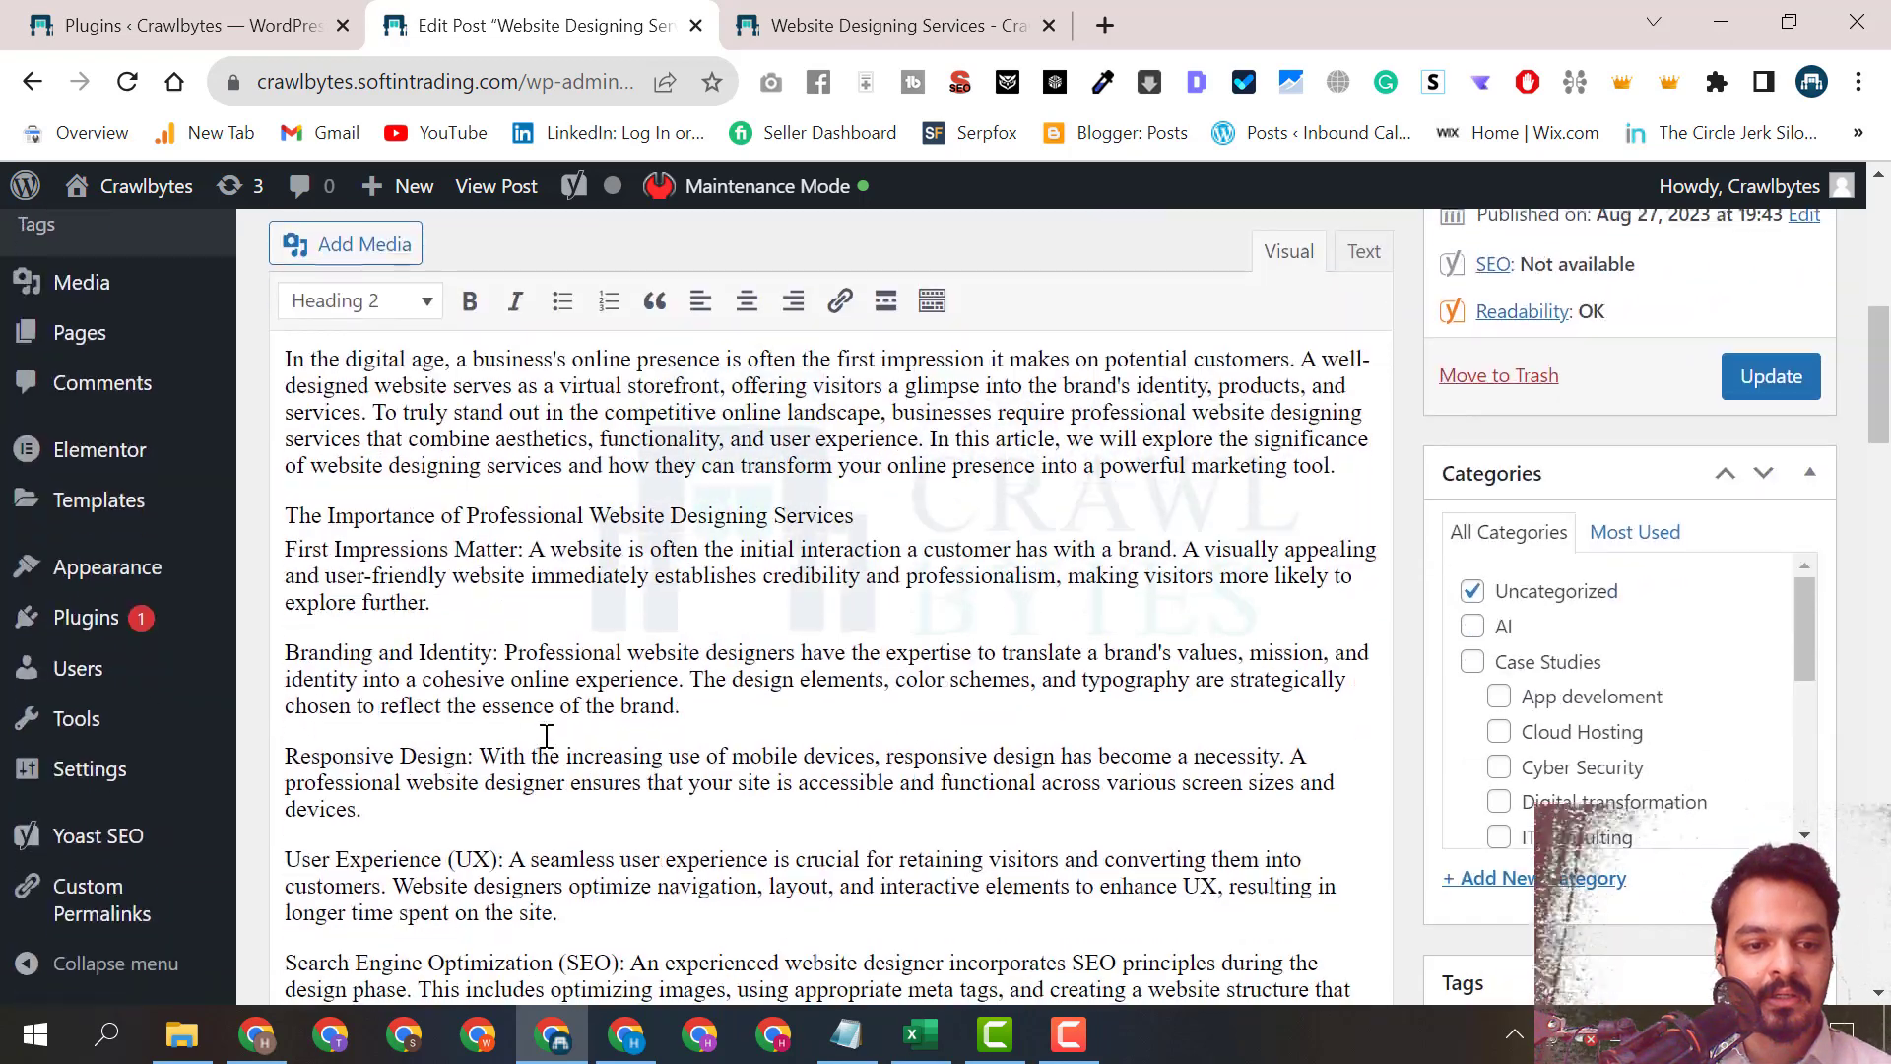
Put the labels Branding and Identity, Responsive Design, User Experience (UX) and Search Engine Optimization (SEO) on their own lines above their text.
left_click(505, 650)
scroll(420, 736, "down", 1)
left_click(507, 507)
key("Return")
left_click(482, 610)
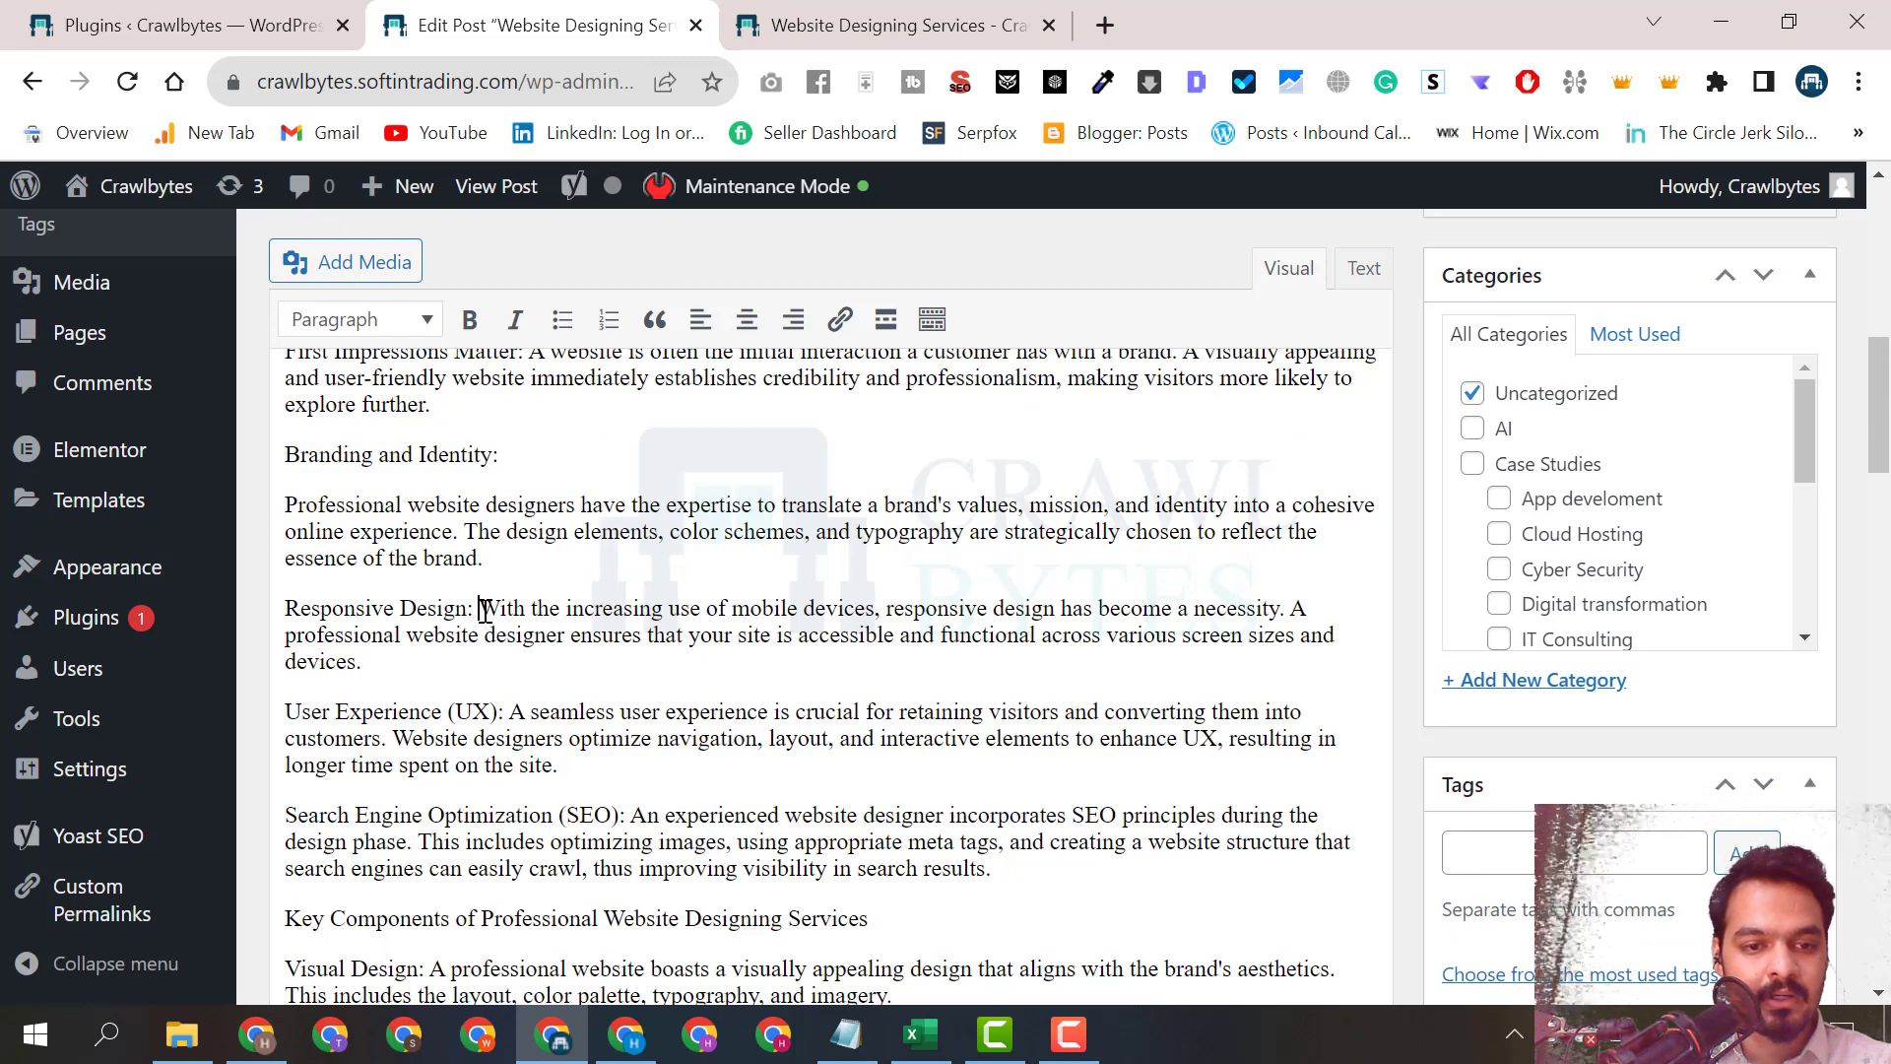
key("Return")
left_click(507, 713)
key("Return")
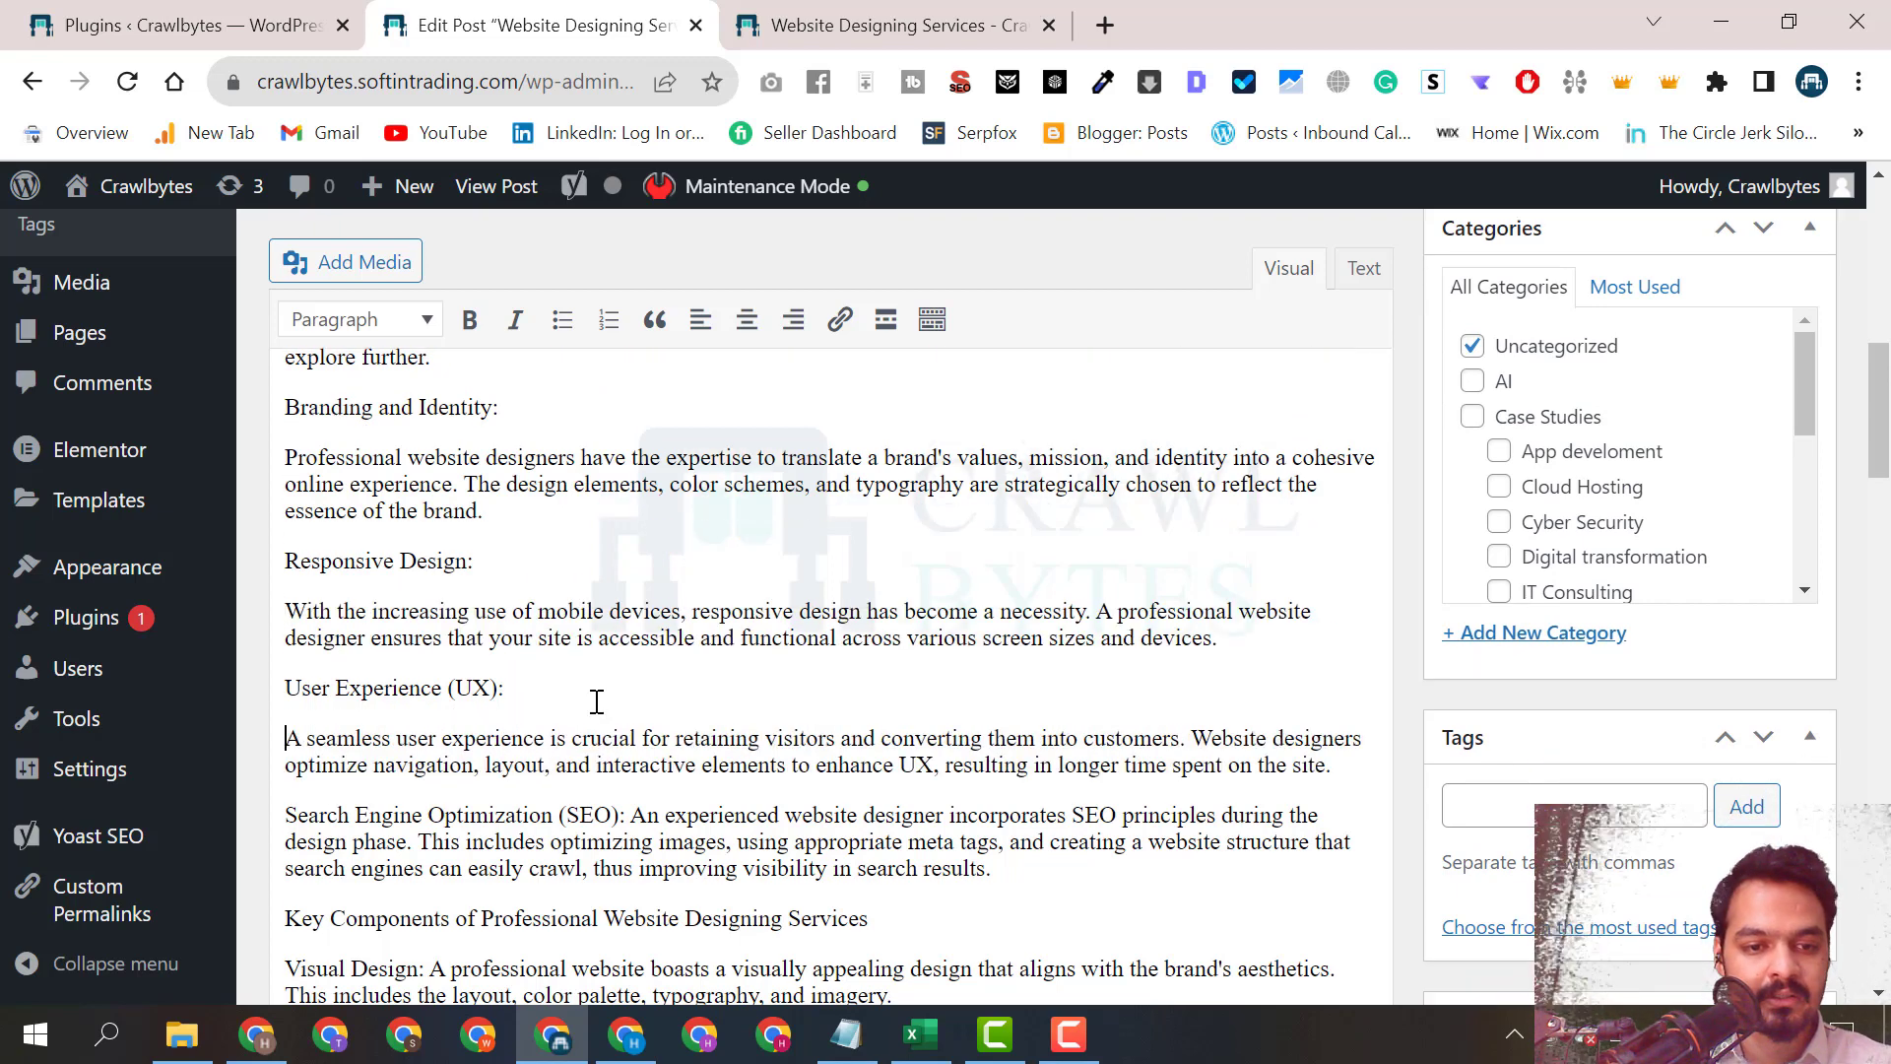
scroll(552, 699, "down", 3)
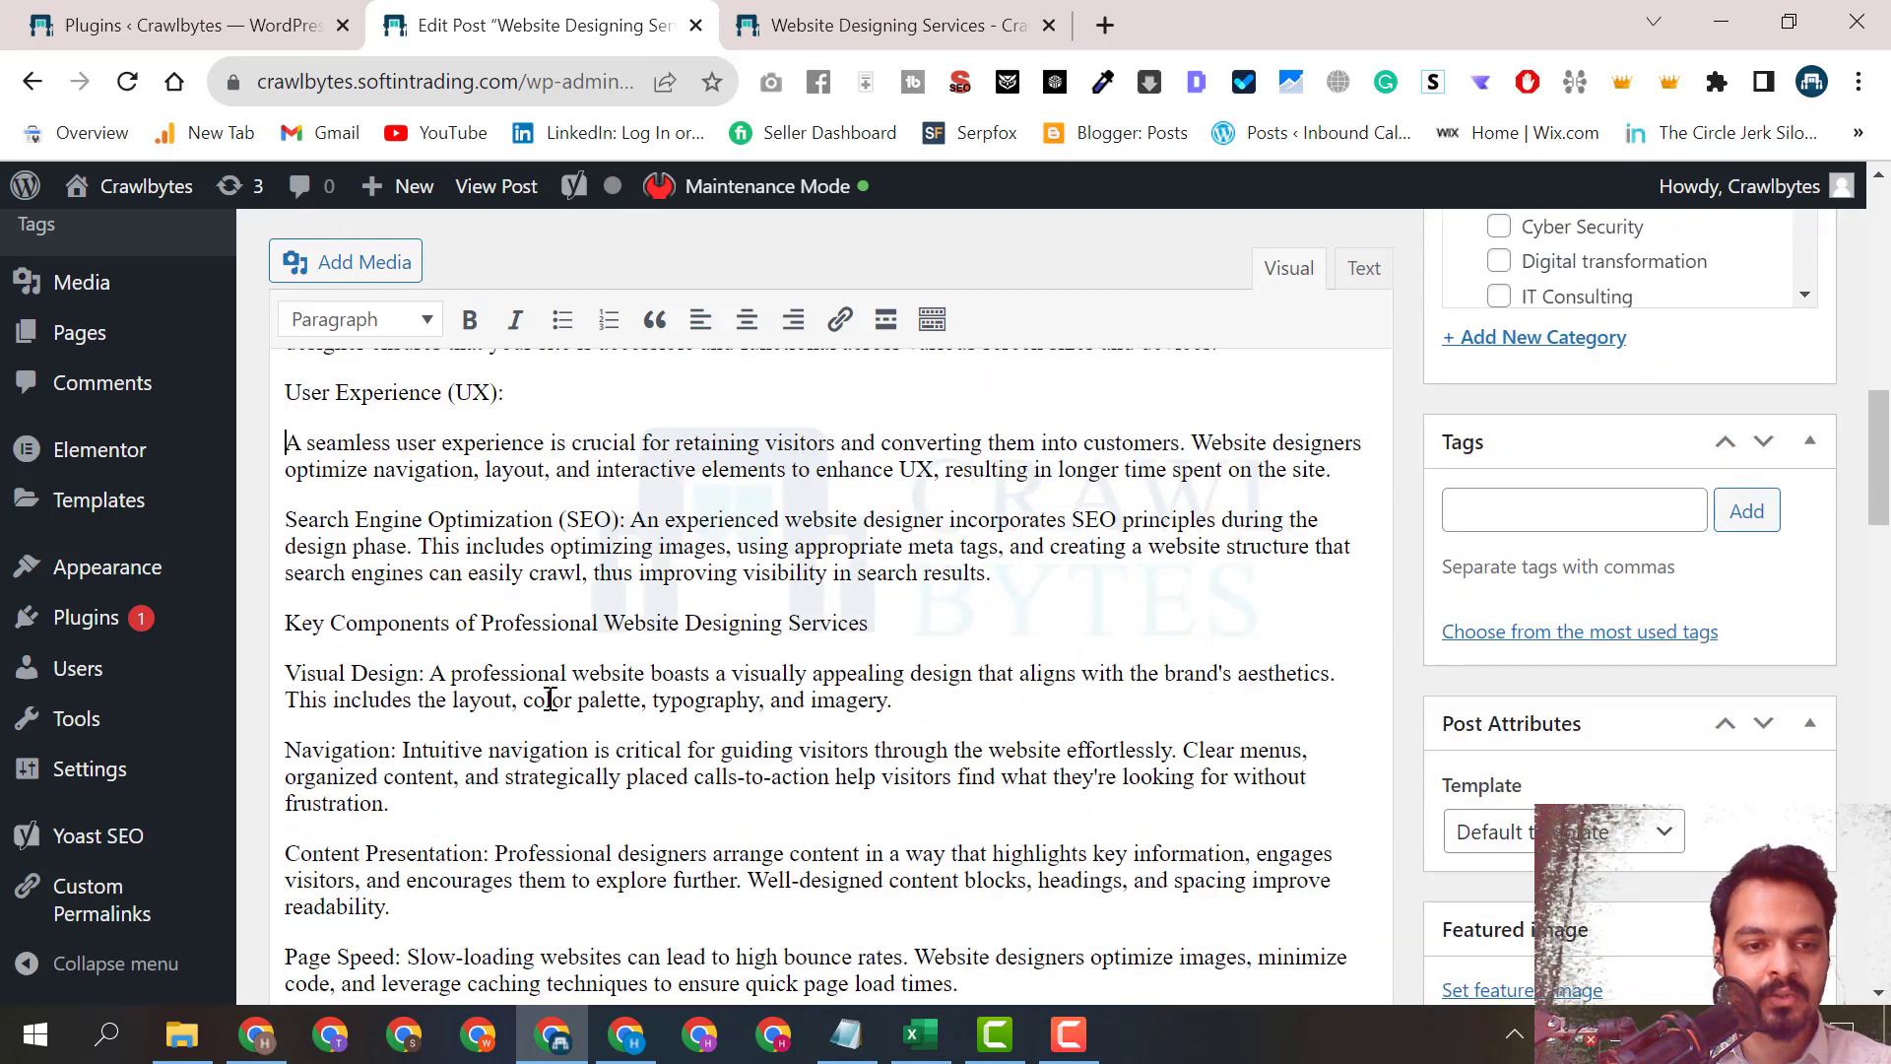
left_click(632, 521)
key("Return")
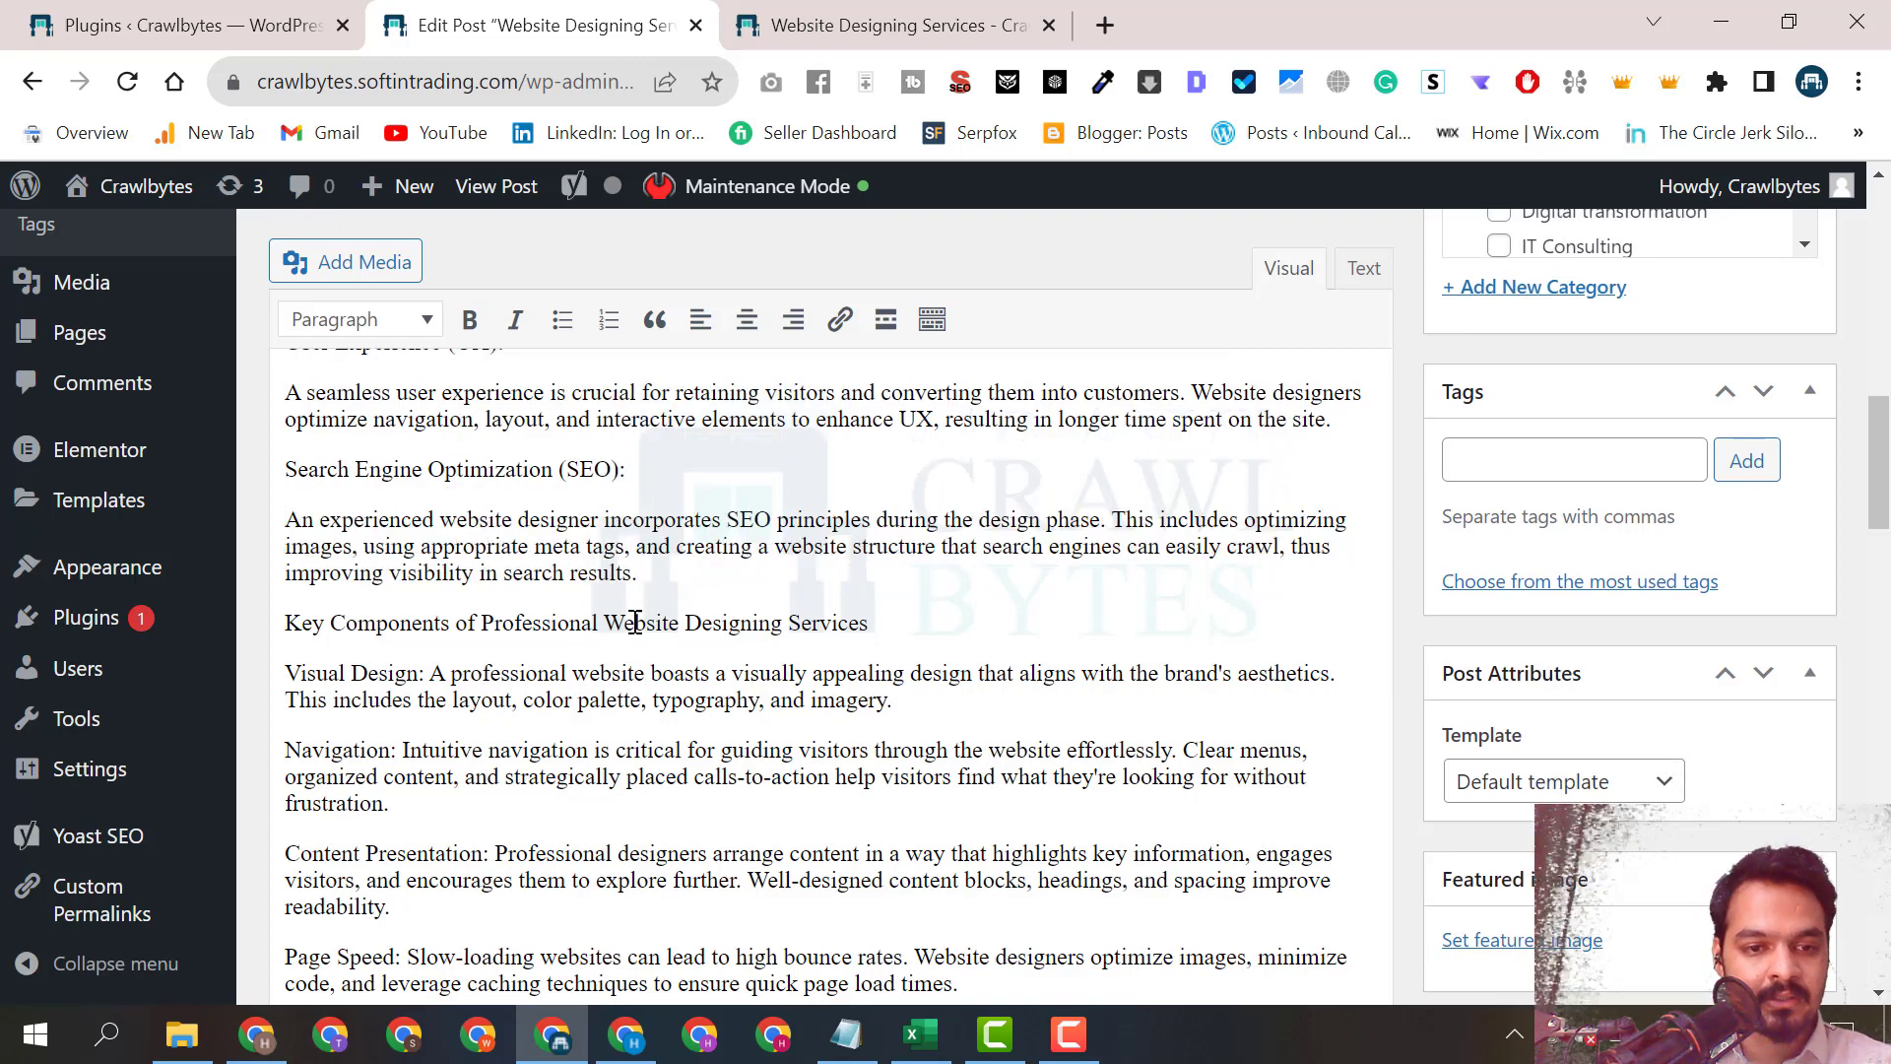
Format the line "Key Components of Professional Website Designing Services" as Heading 2.
left_click_drag(899, 637, 282, 625)
left_click(394, 321)
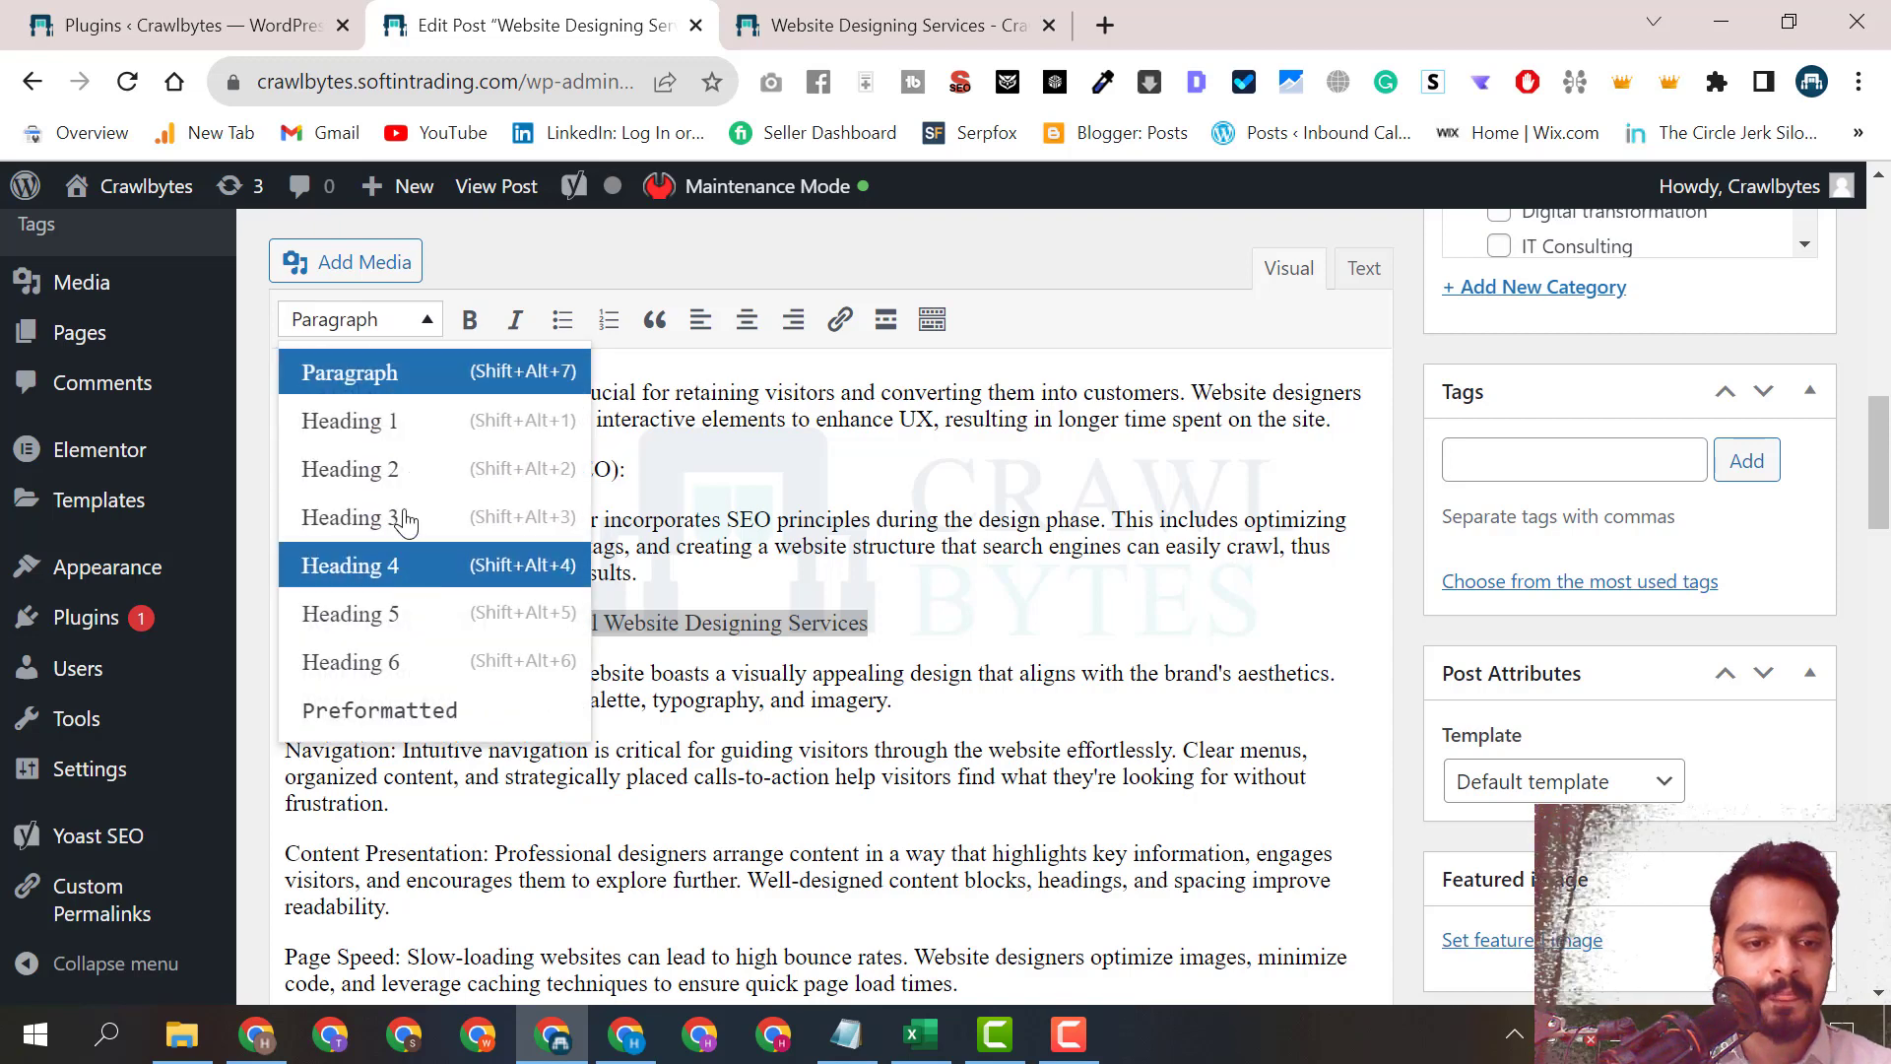
left_click(394, 464)
Separate the six Key Components labels, from Visual Design through E-Commerce Functionality, onto their own lines above their descriptions.
left_click(436, 657)
key("Return")
scroll(404, 579, "down", 2)
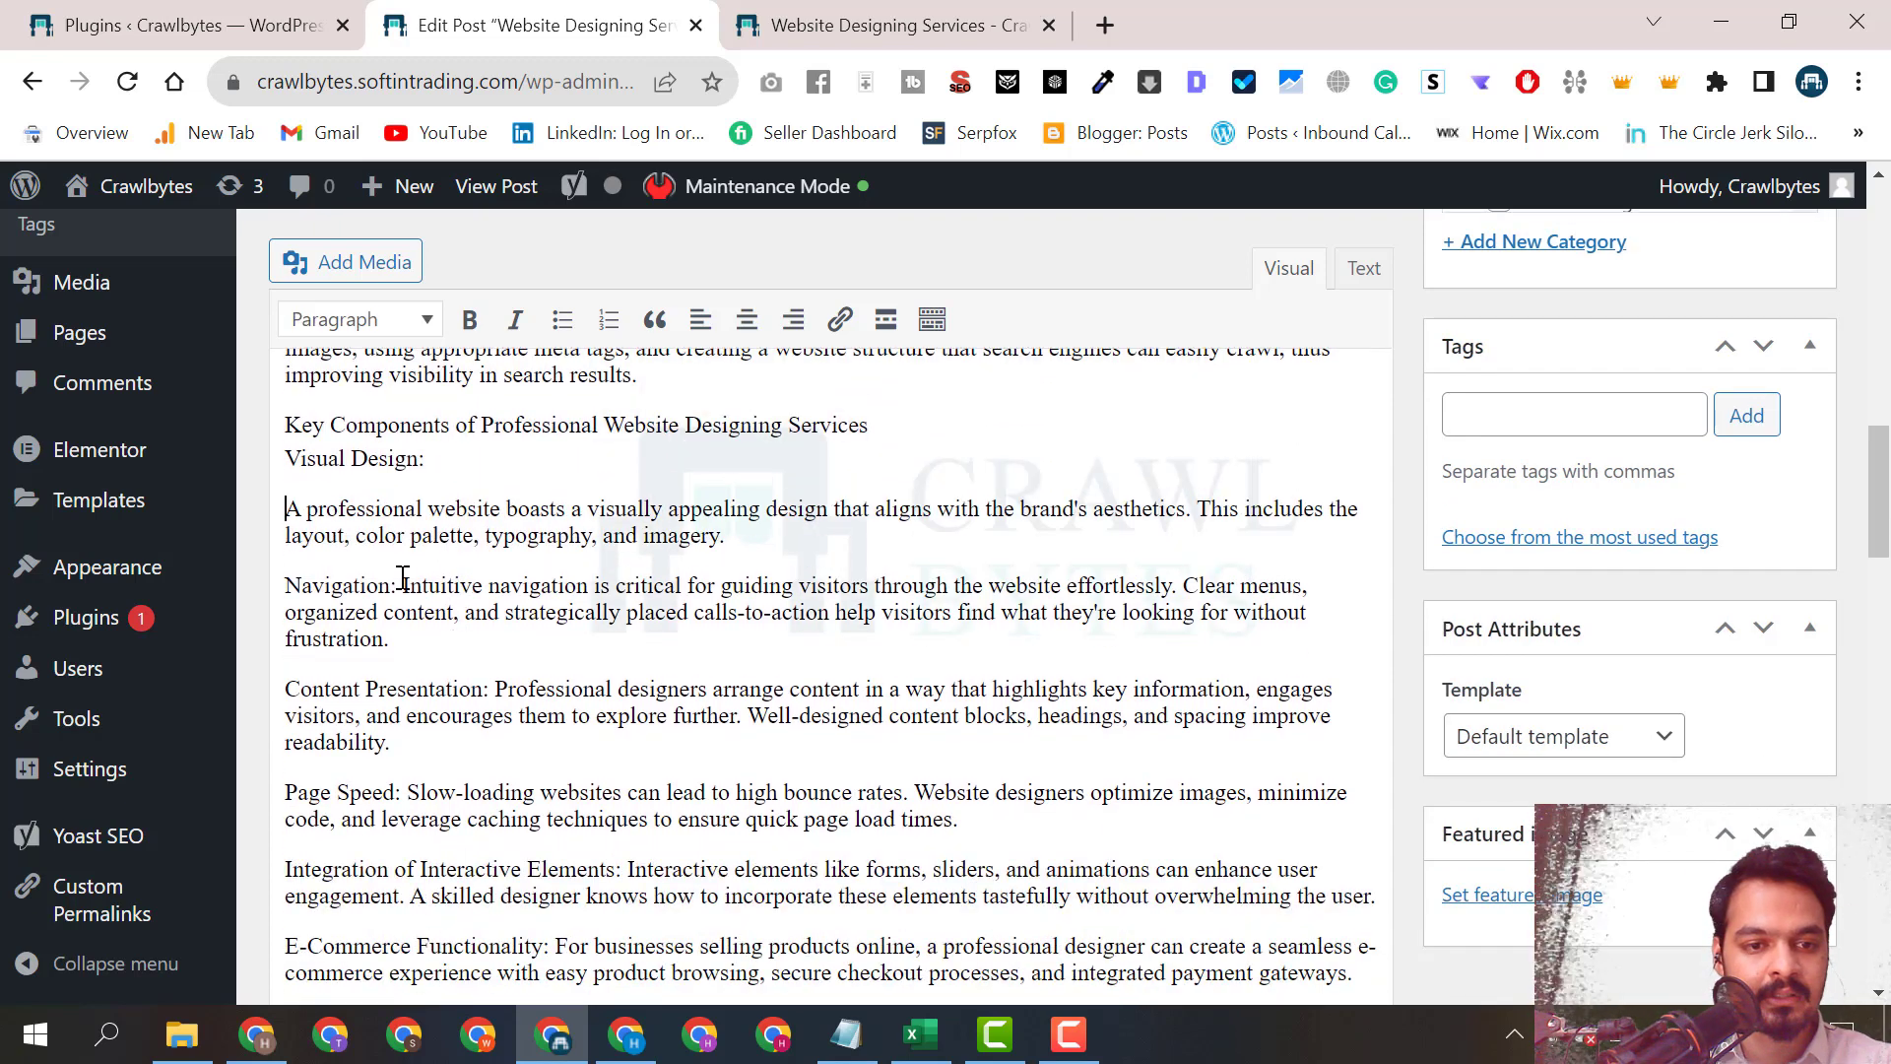
key("Return")
left_click(500, 688)
key("Return")
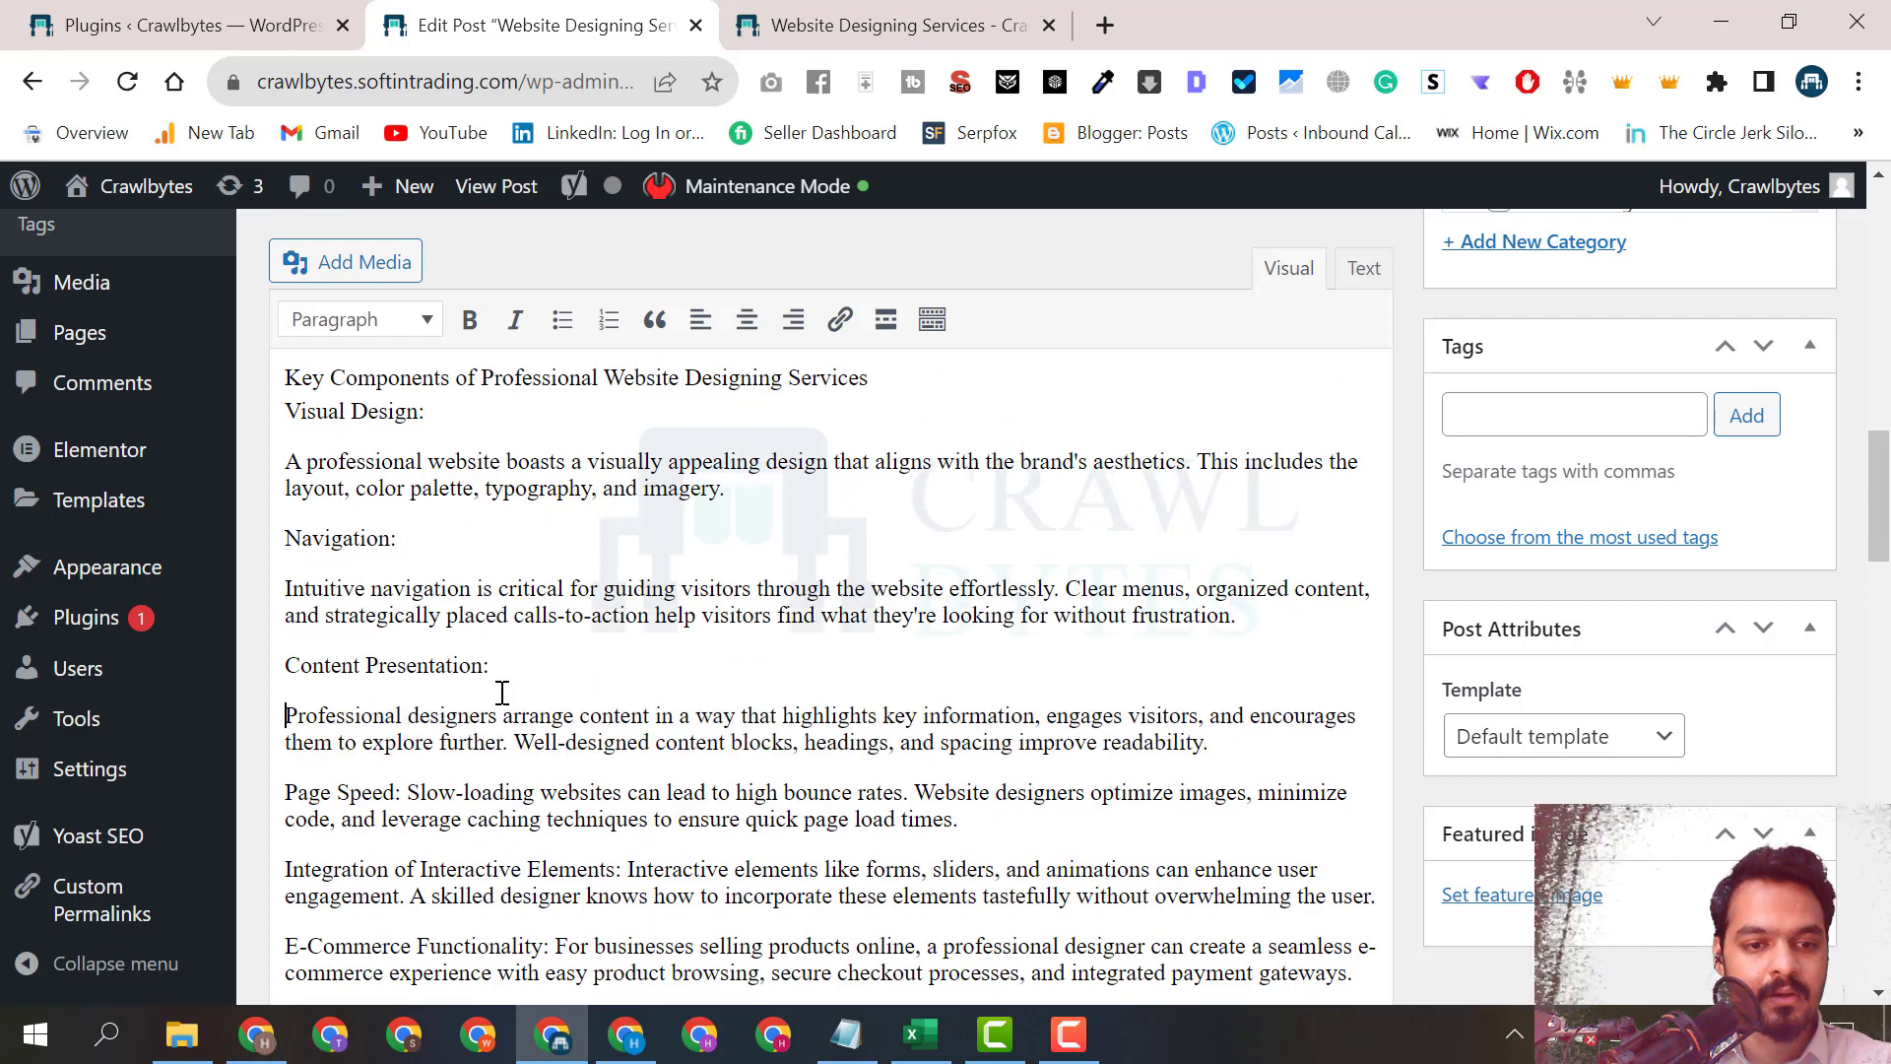
scroll(470, 647, "down", 2)
key("Return")
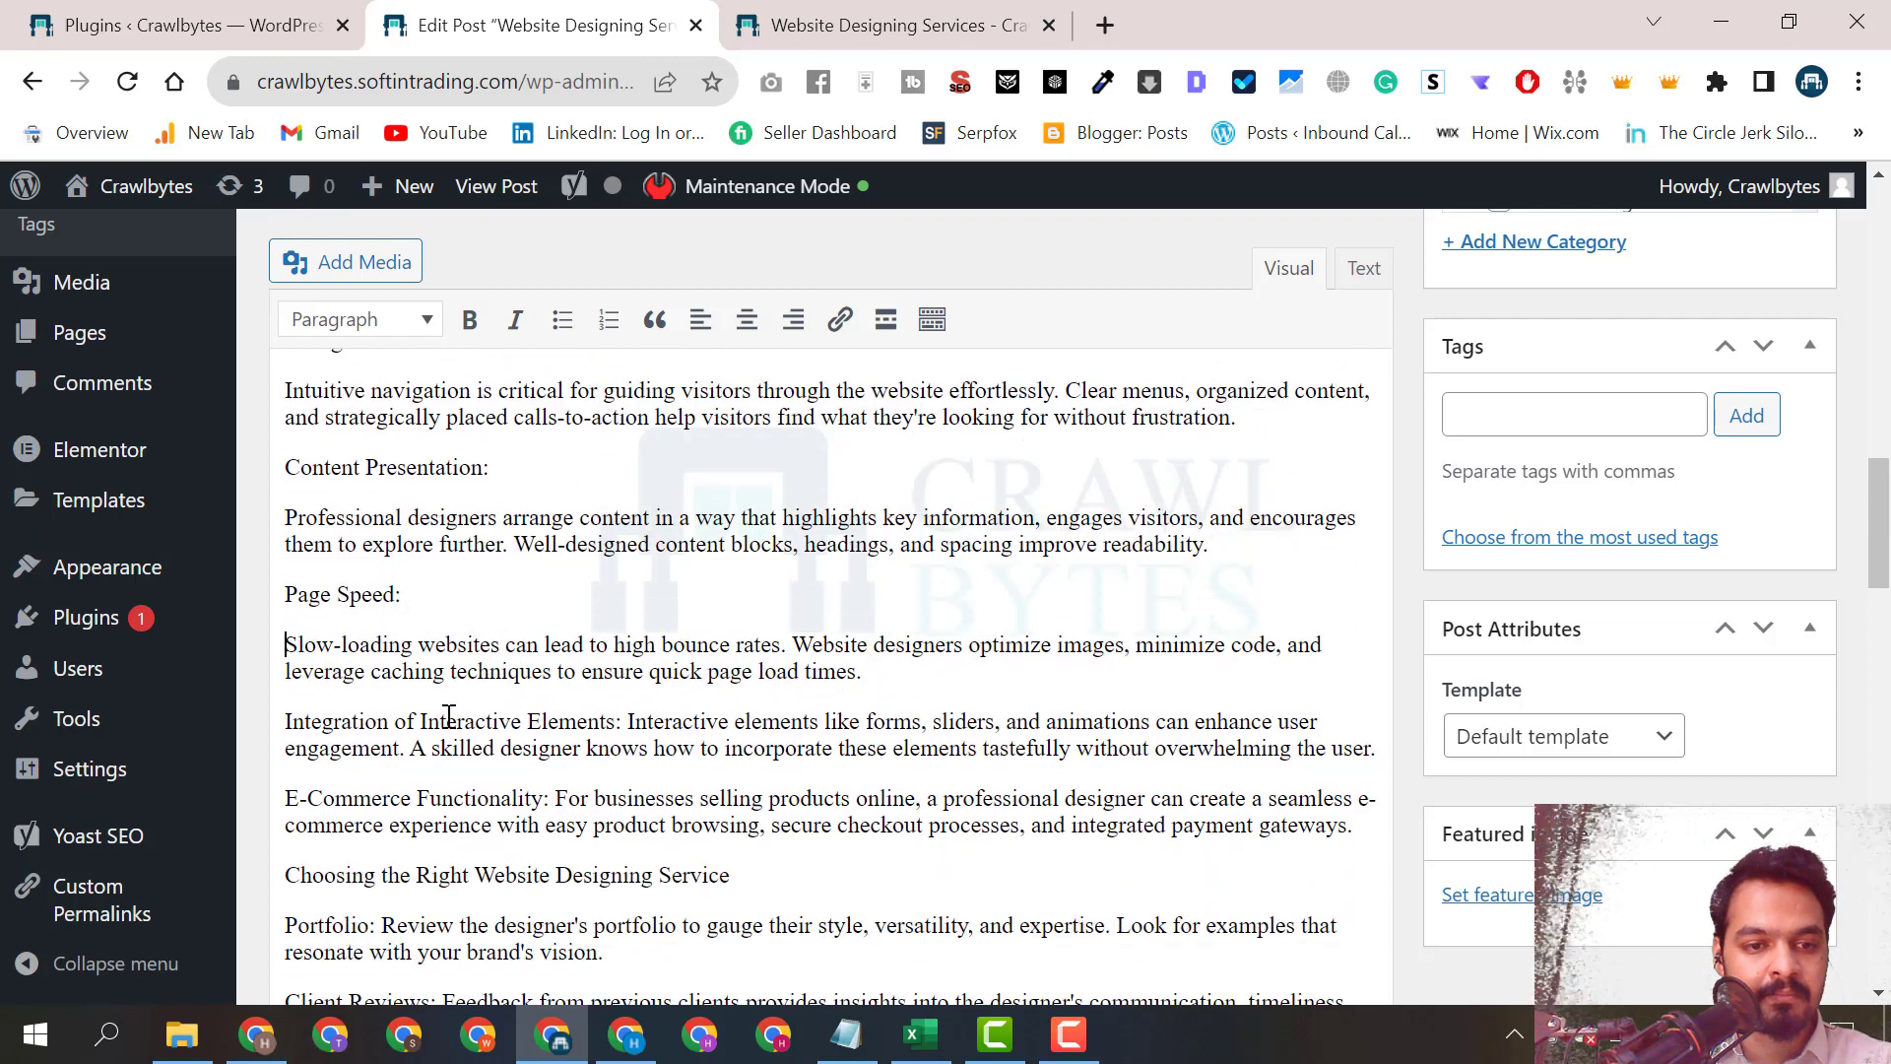
left_click(625, 724)
key("Return")
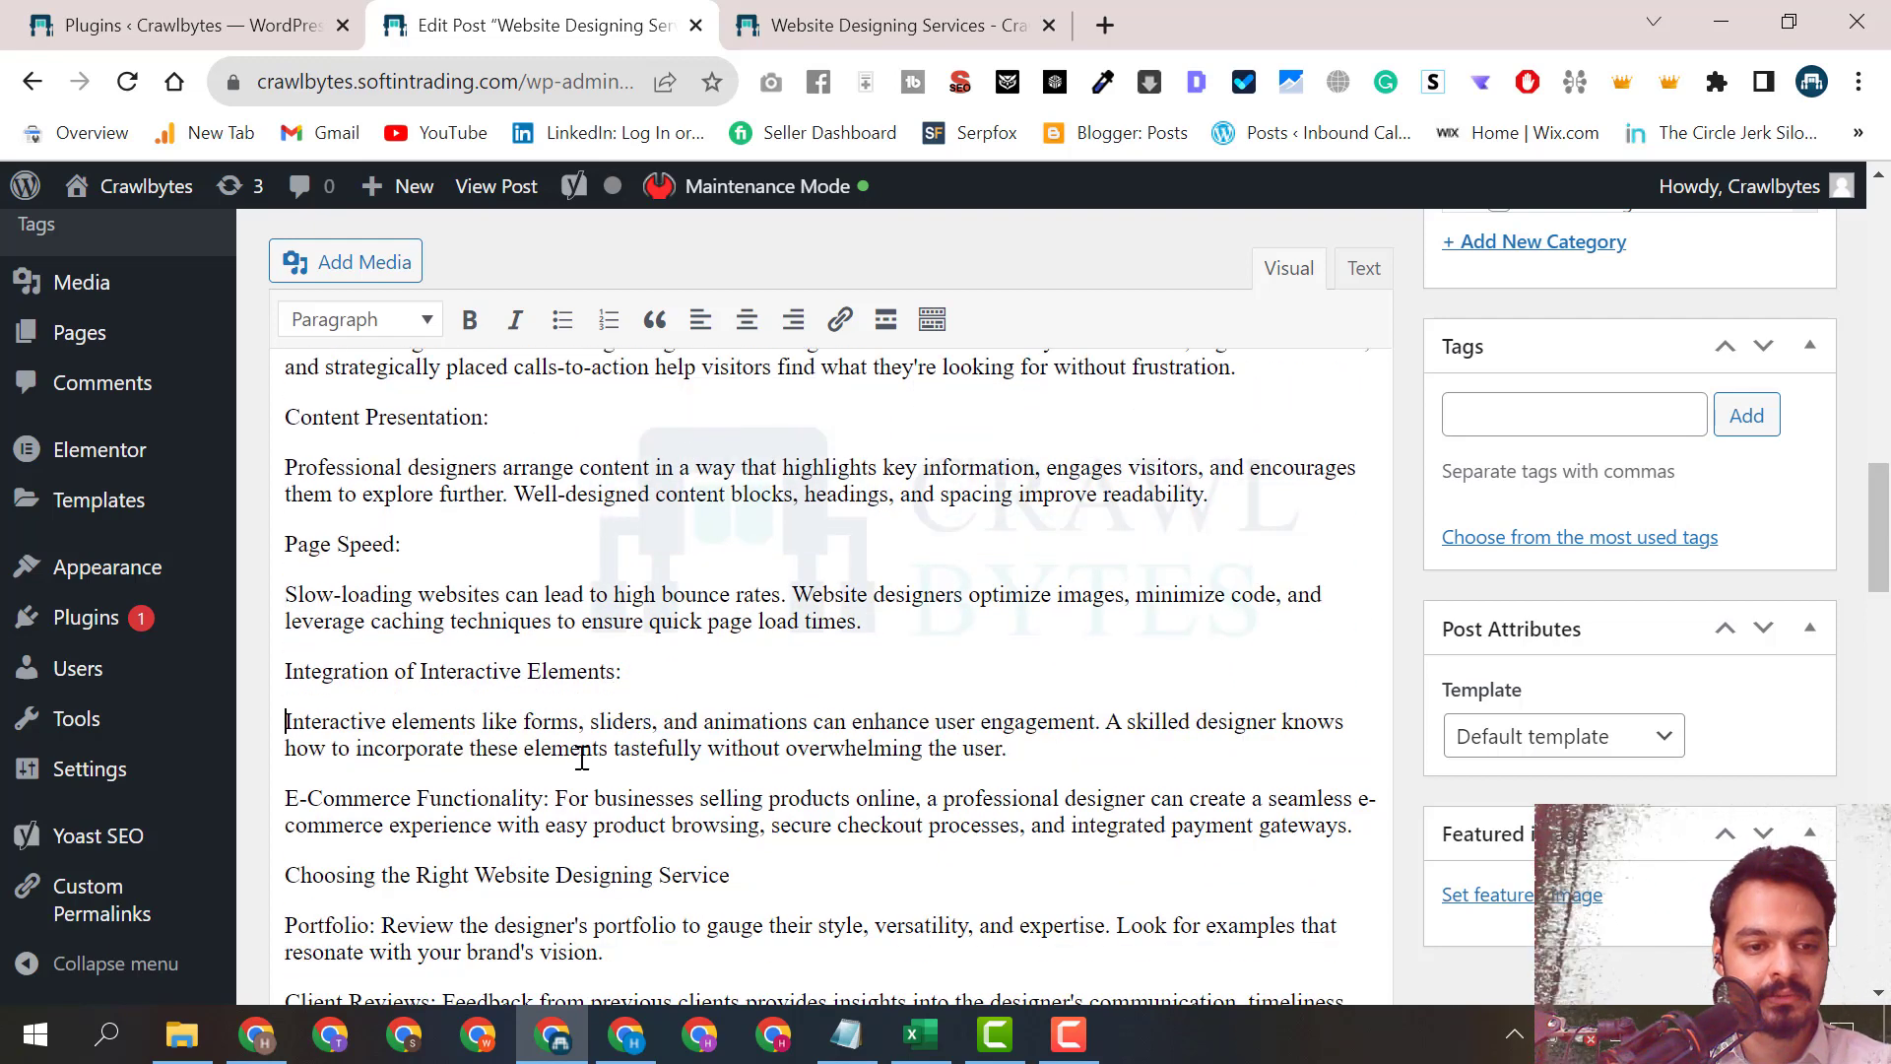
left_click(558, 798)
key("Return")
Format the line "Choosing the Right Website Designing Service" as Heading 2.
scroll(681, 591, "down", 3)
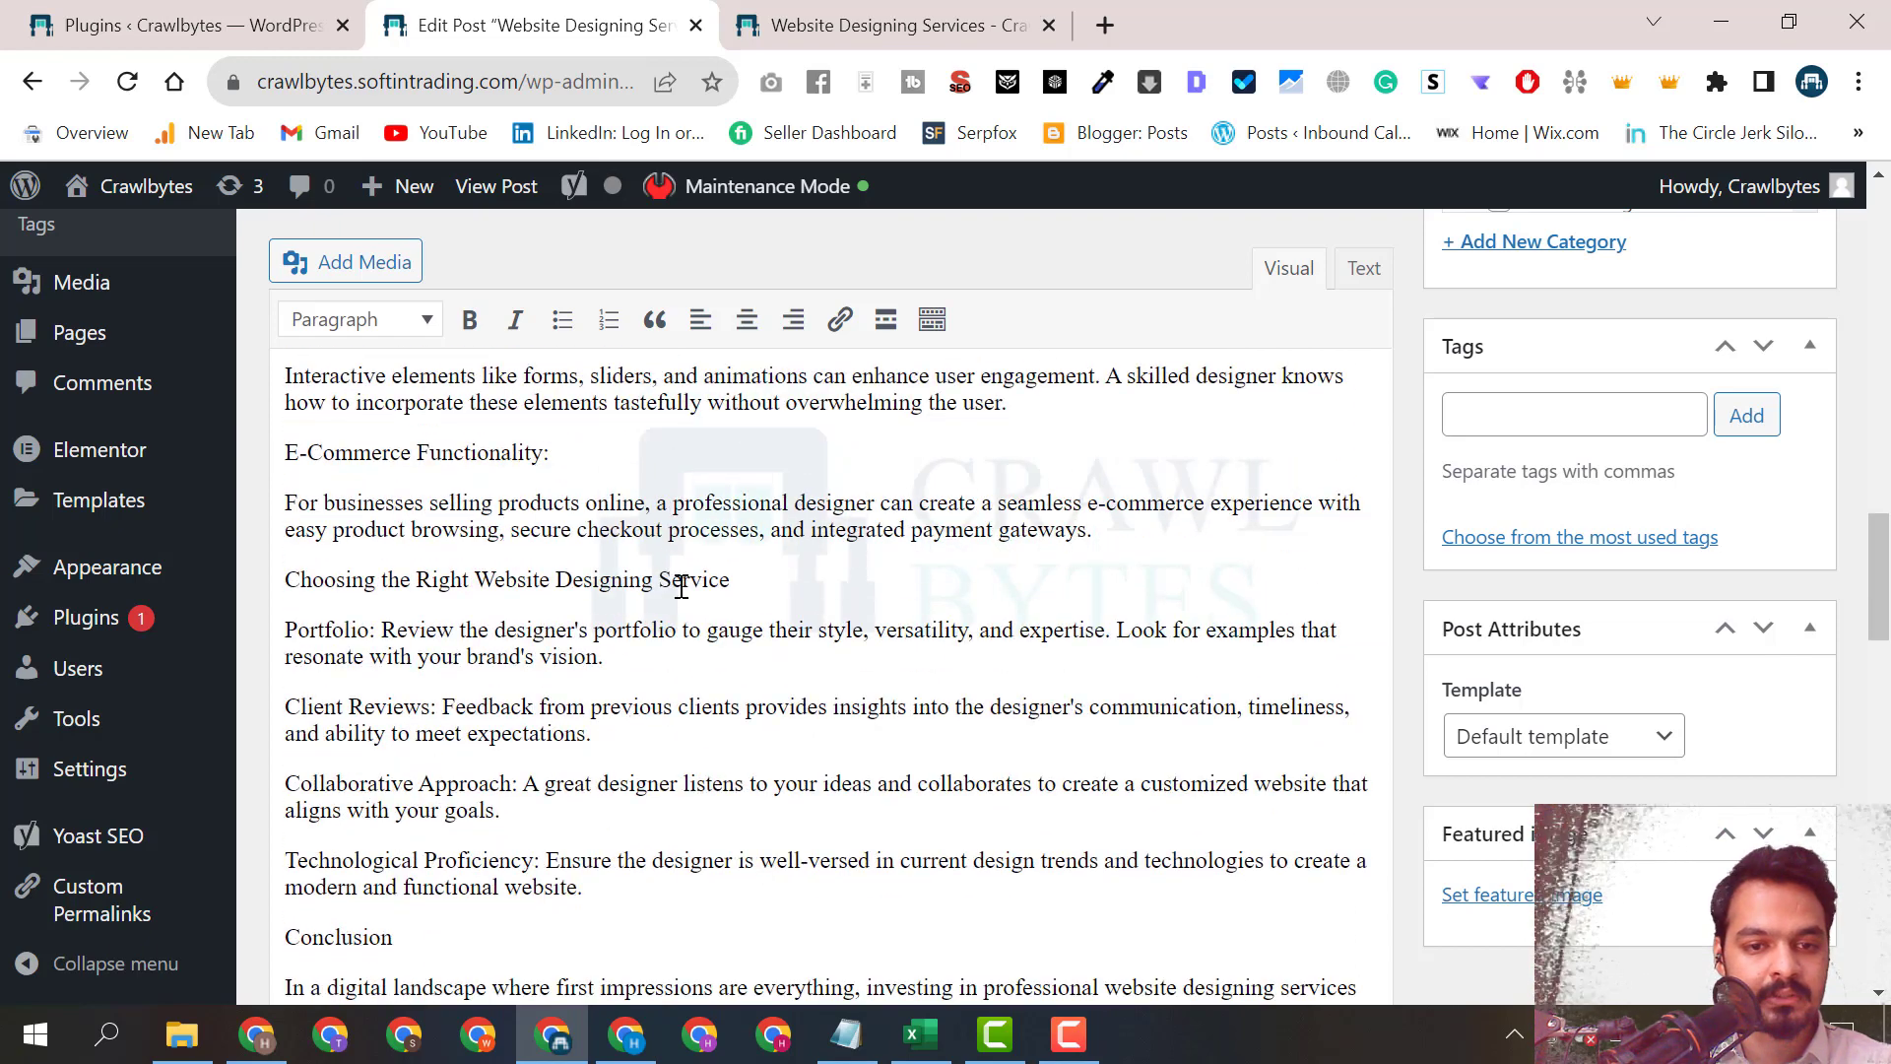
left_click_drag(734, 580, 285, 581)
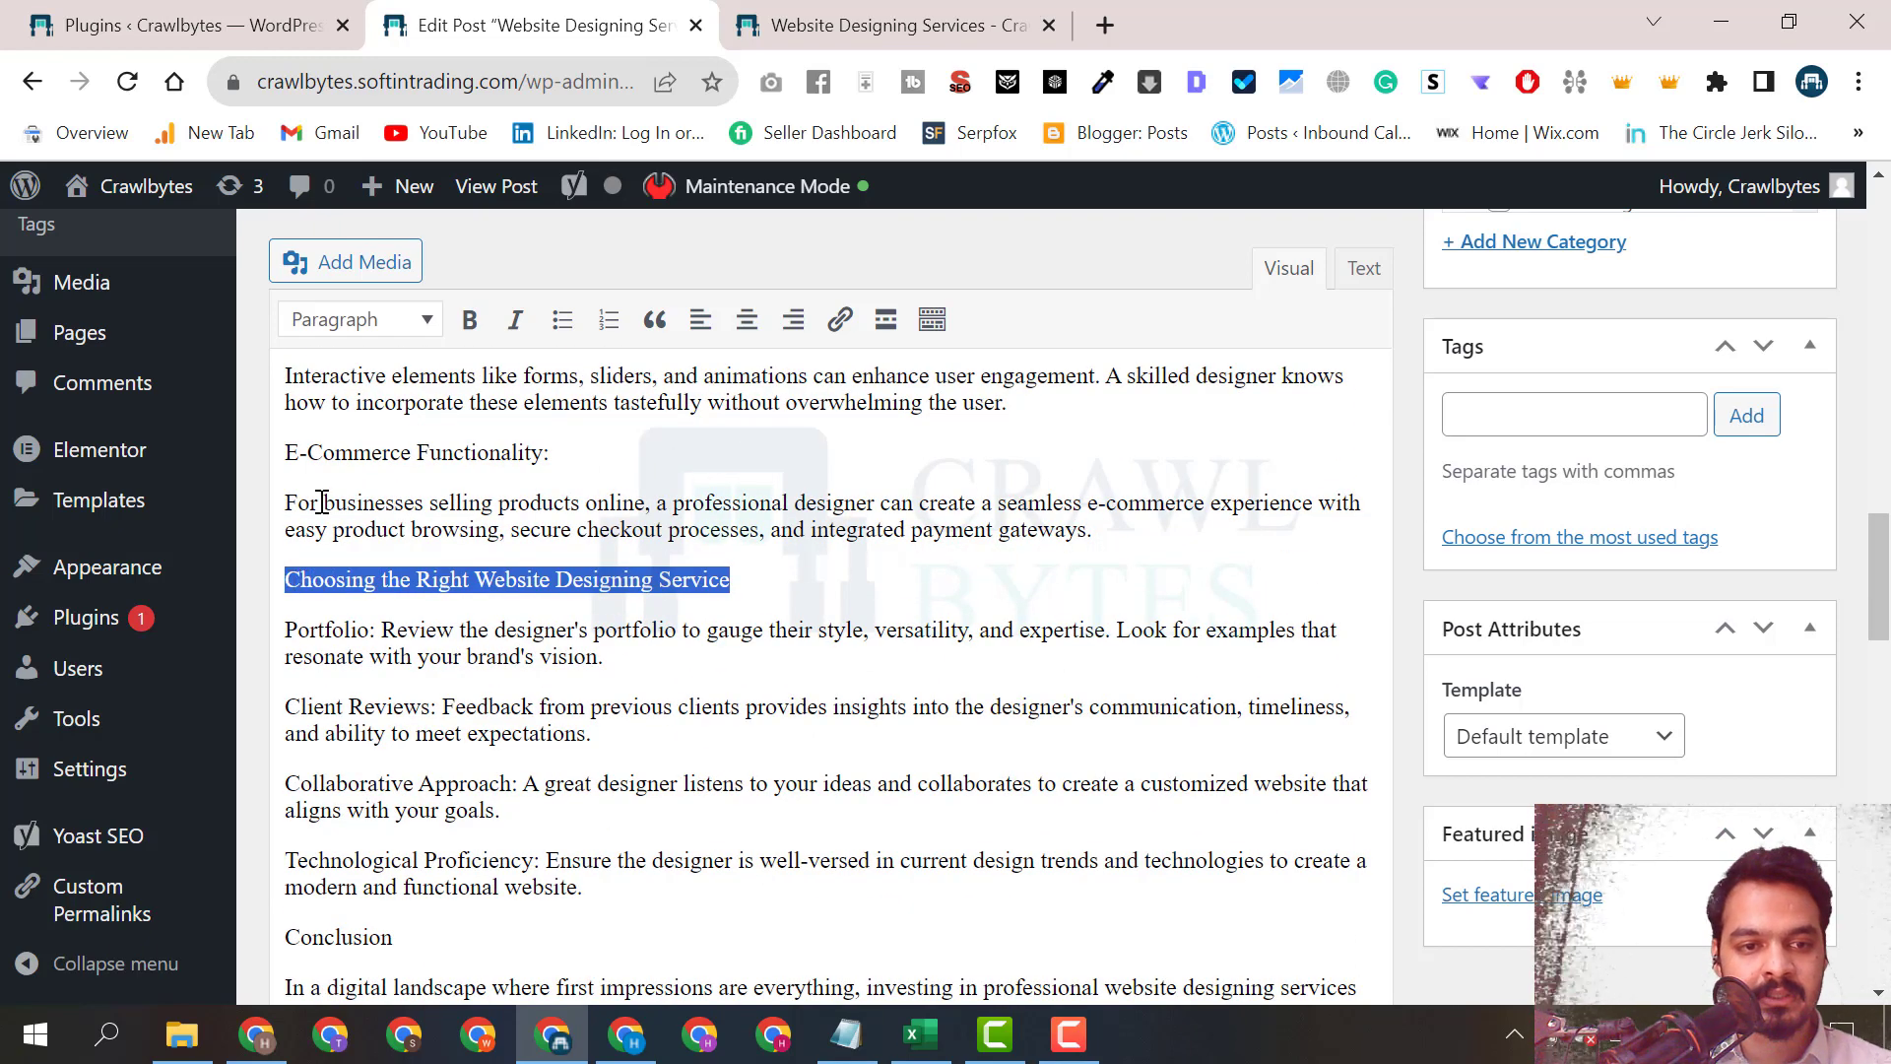
left_click(365, 321)
left_click(394, 468)
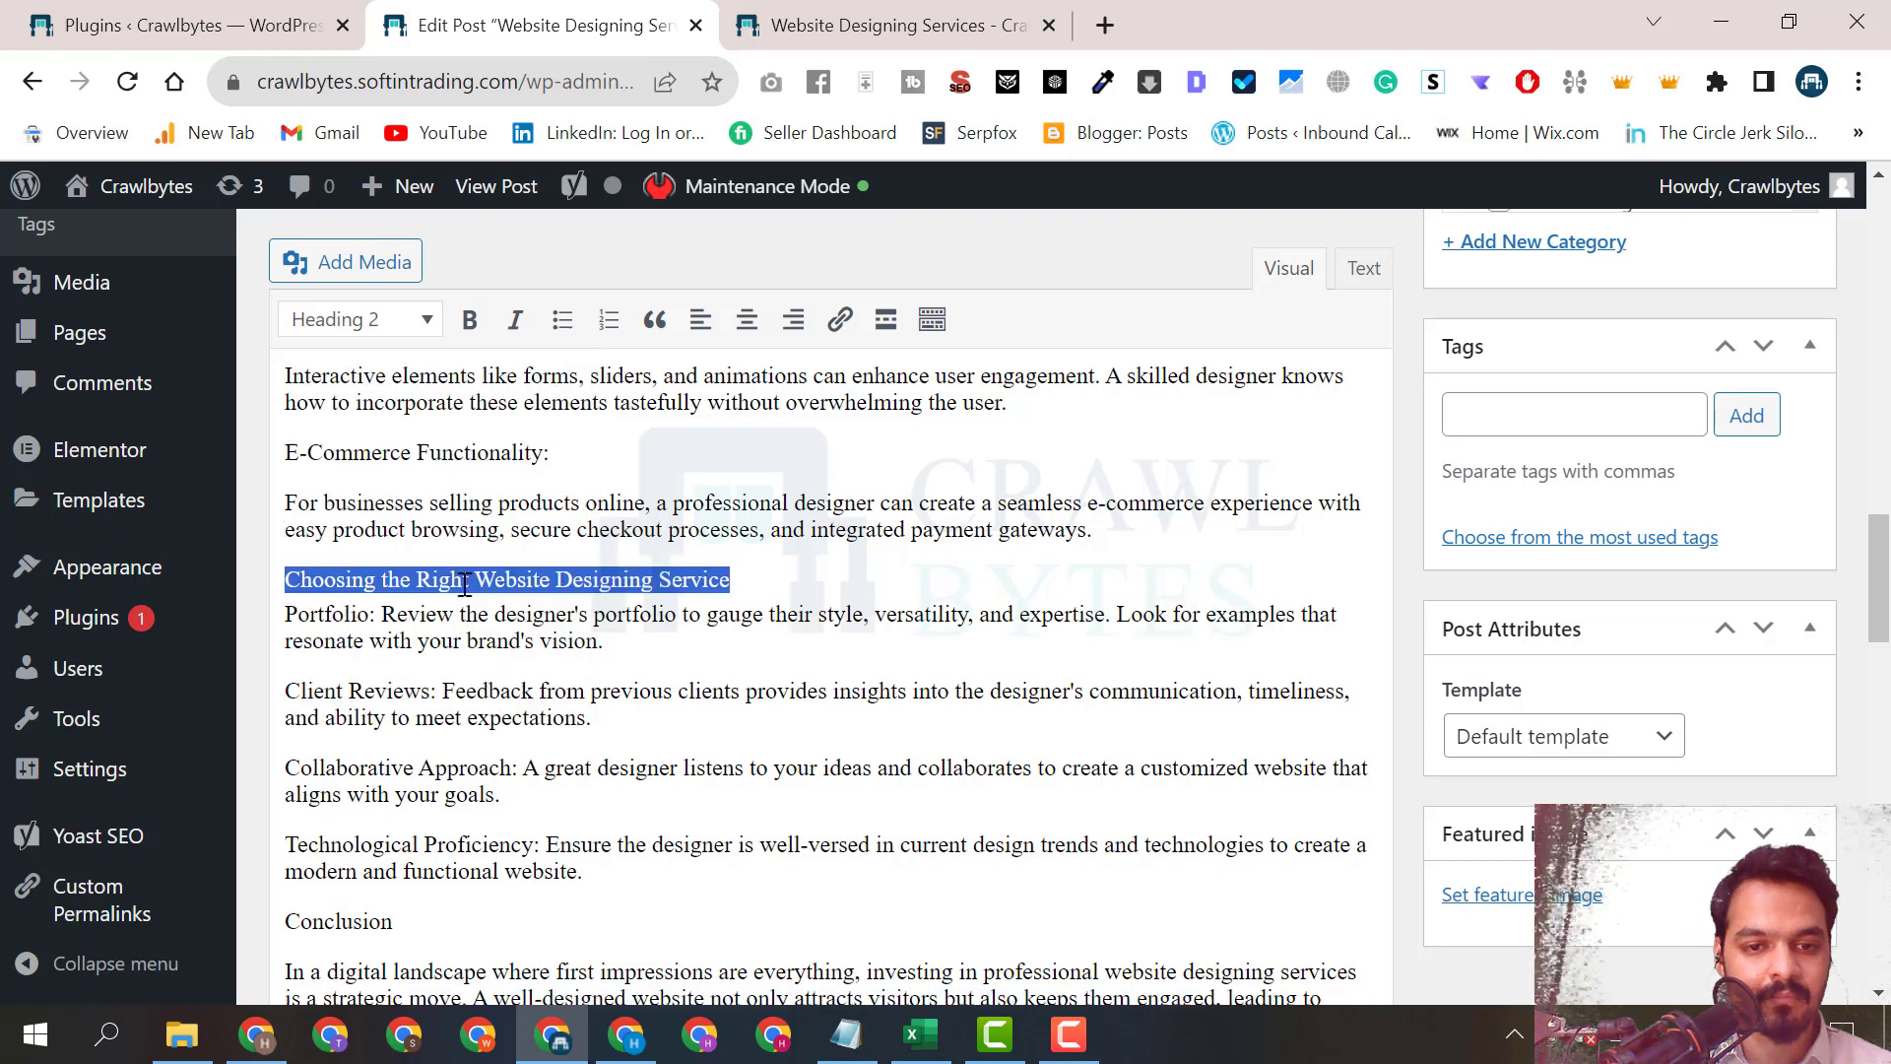
Put the labels Portfolio, Client Reviews, Collaborative Approach and Technological Proficiency on their own lines above their descriptions.
scroll(543, 706, "down", 2)
left_click(384, 466)
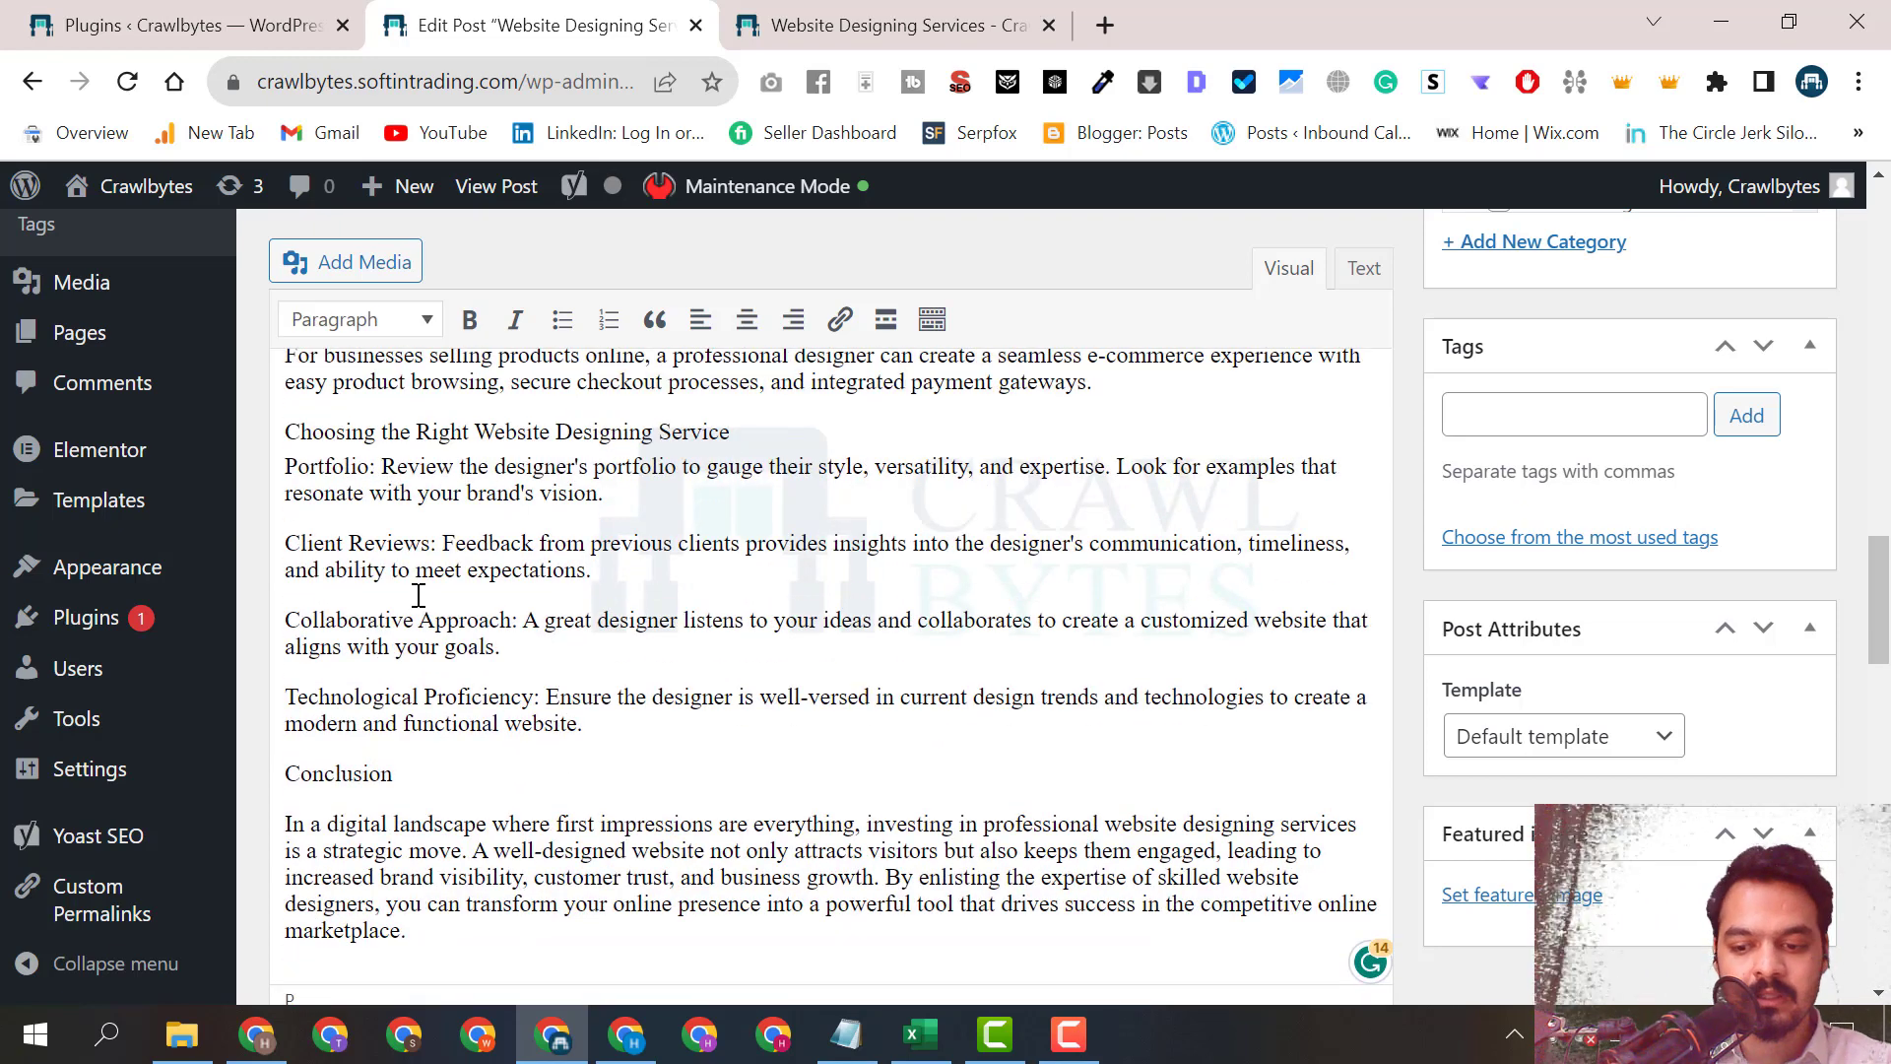
key("Return")
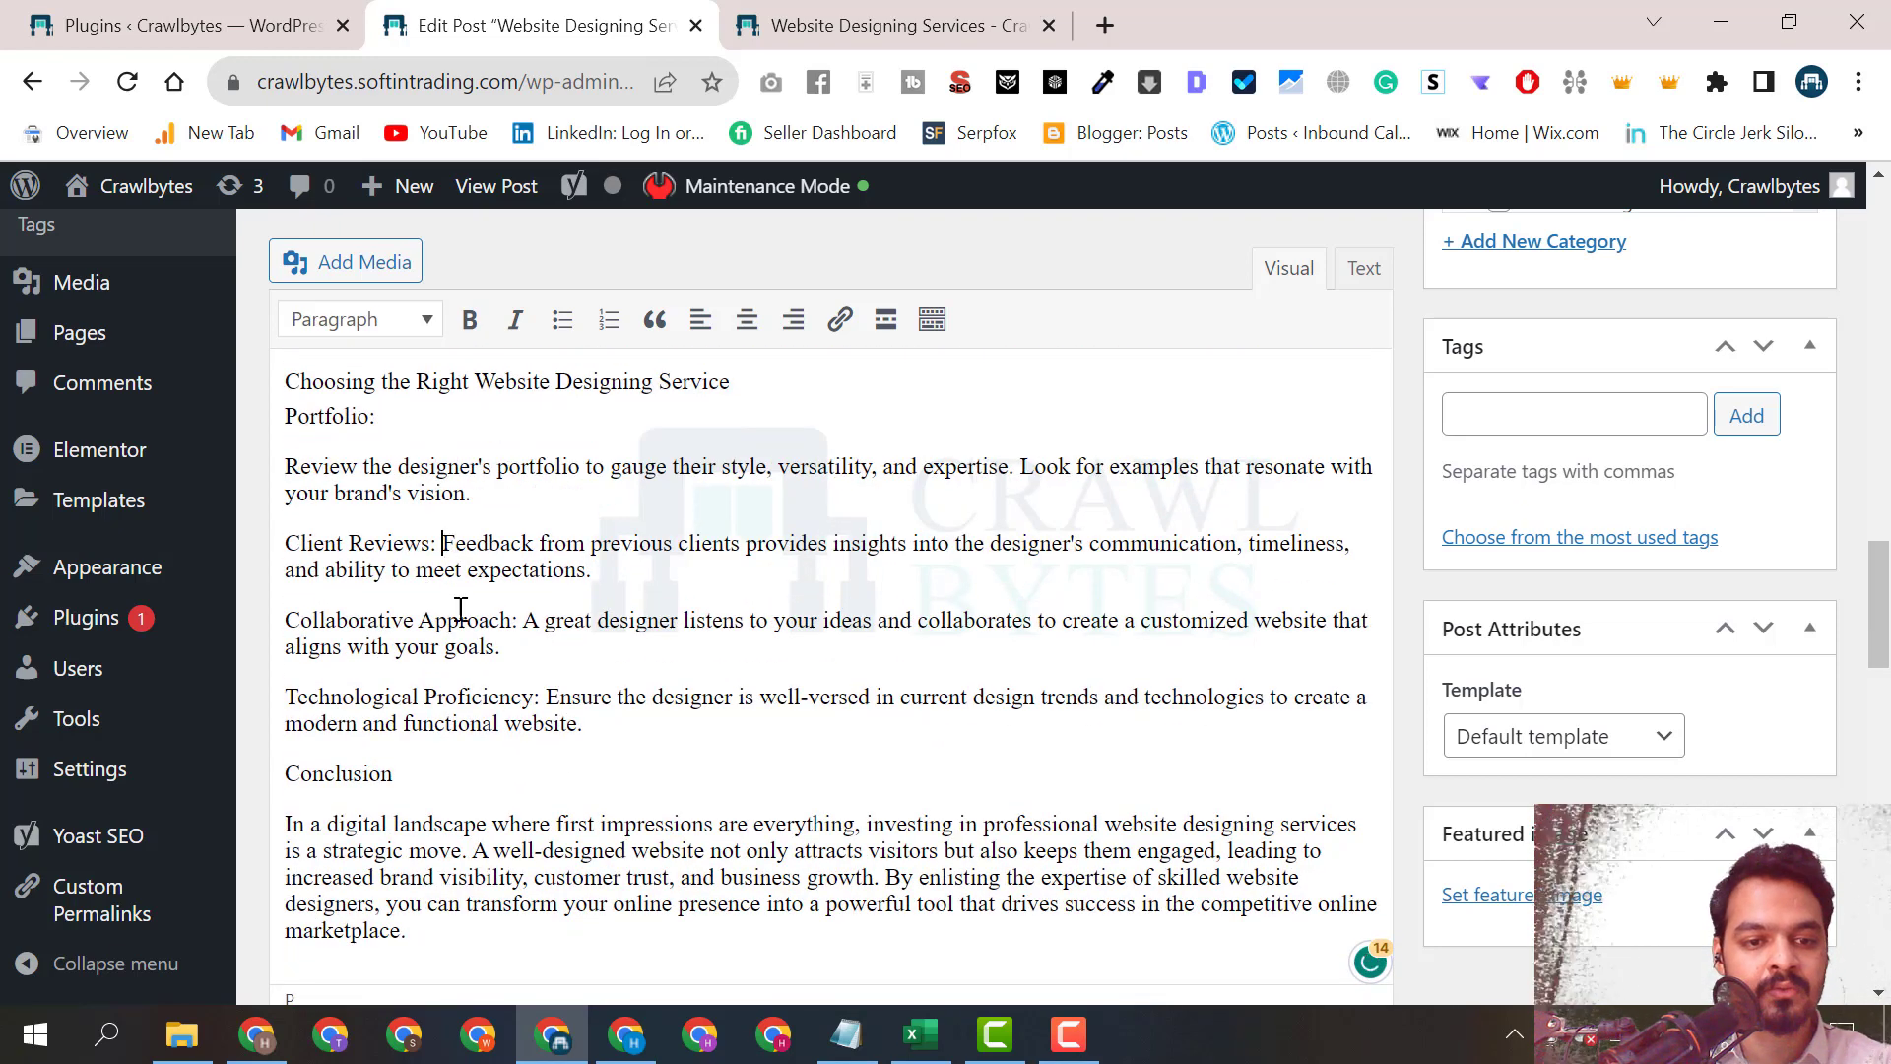
key("Return")
left_click(532, 616)
key("Return")
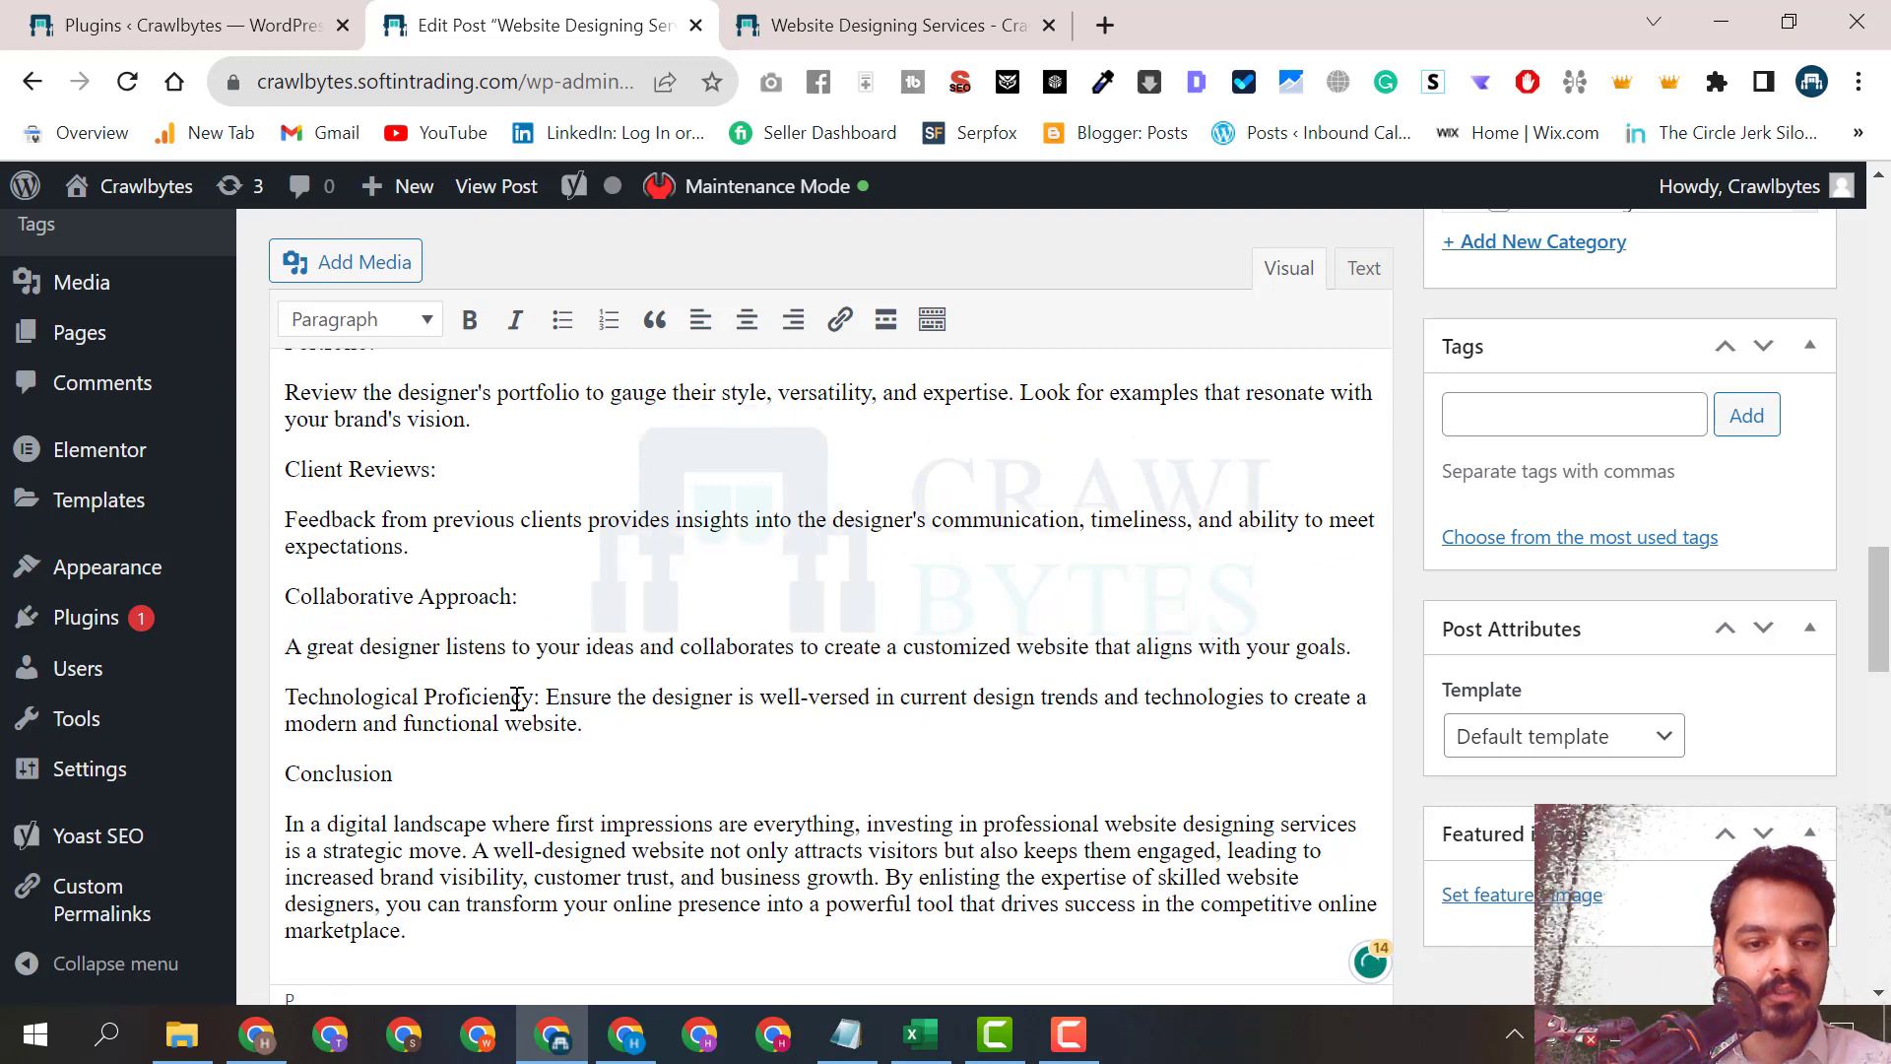
left_click(550, 697)
key("Return")
Format the "Conclusion" line above the closing paragraph as Heading 2.
left_click_drag(394, 774, 241, 764)
left_click(384, 325)
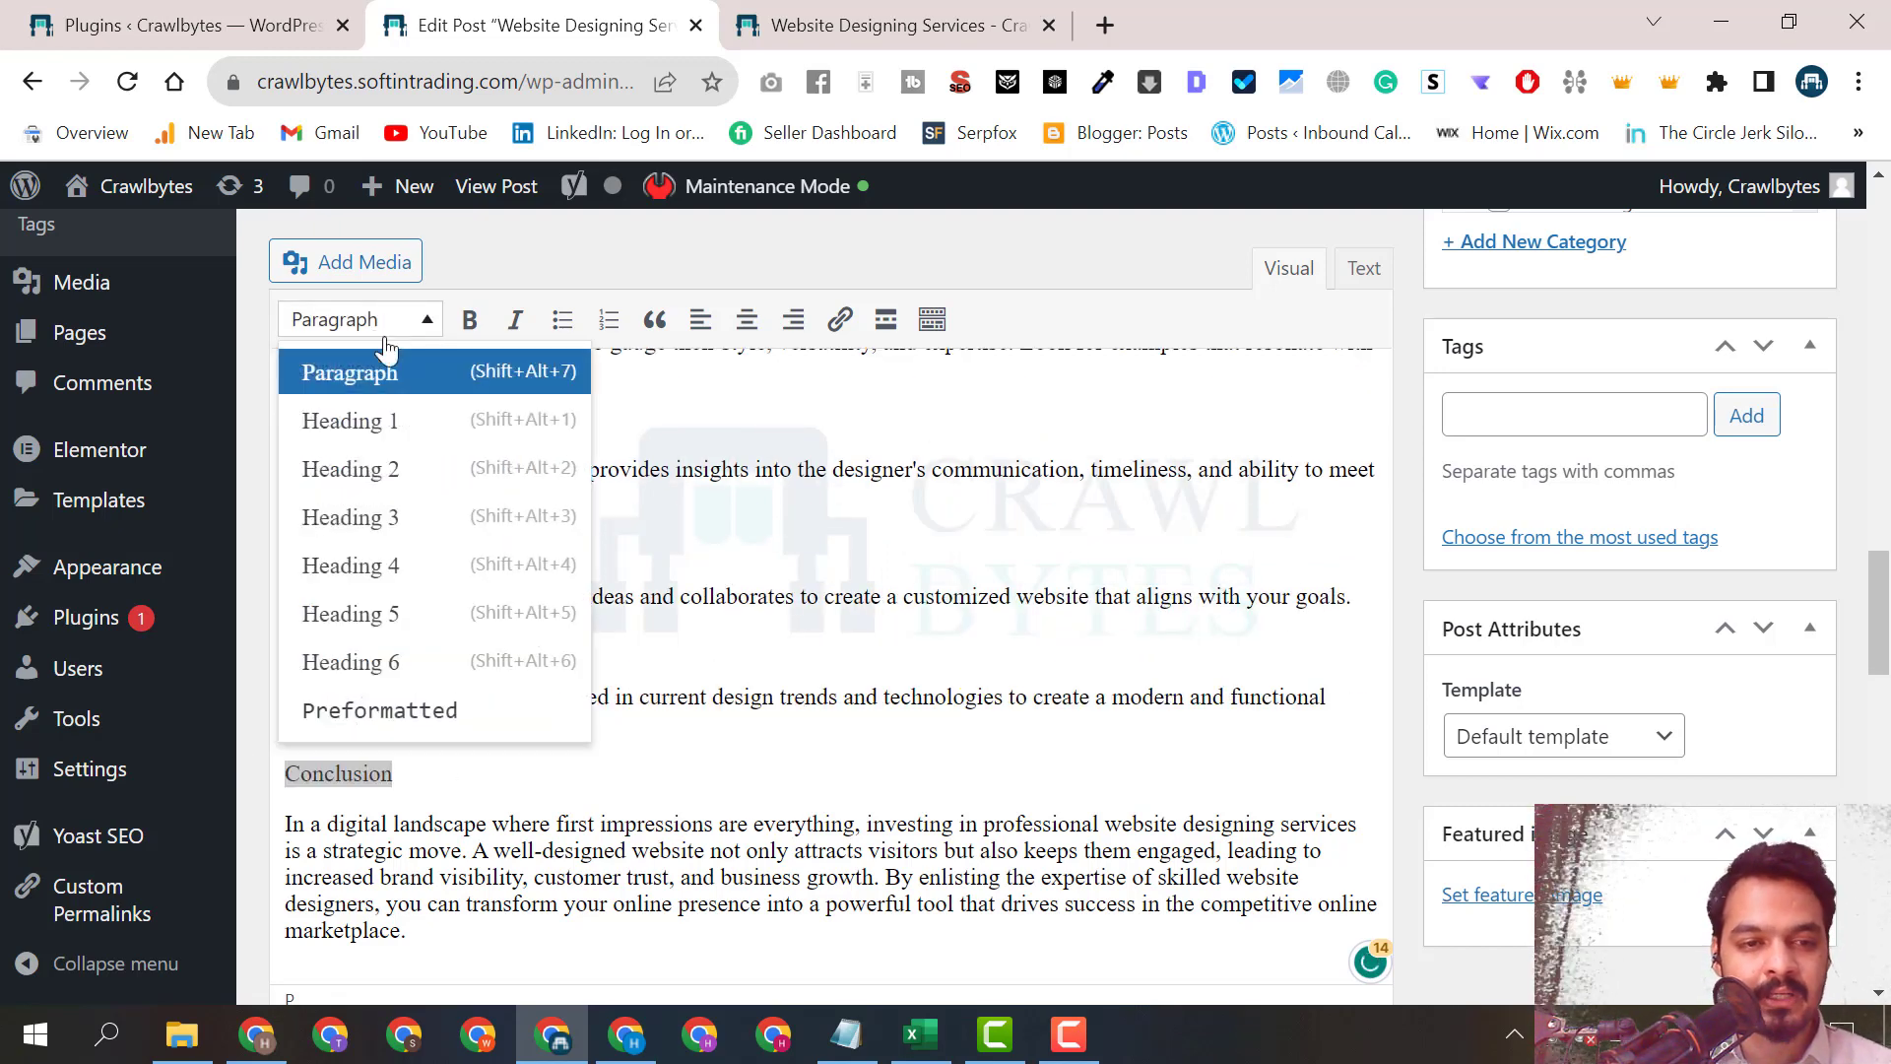
left_click(388, 470)
left_click(469, 800)
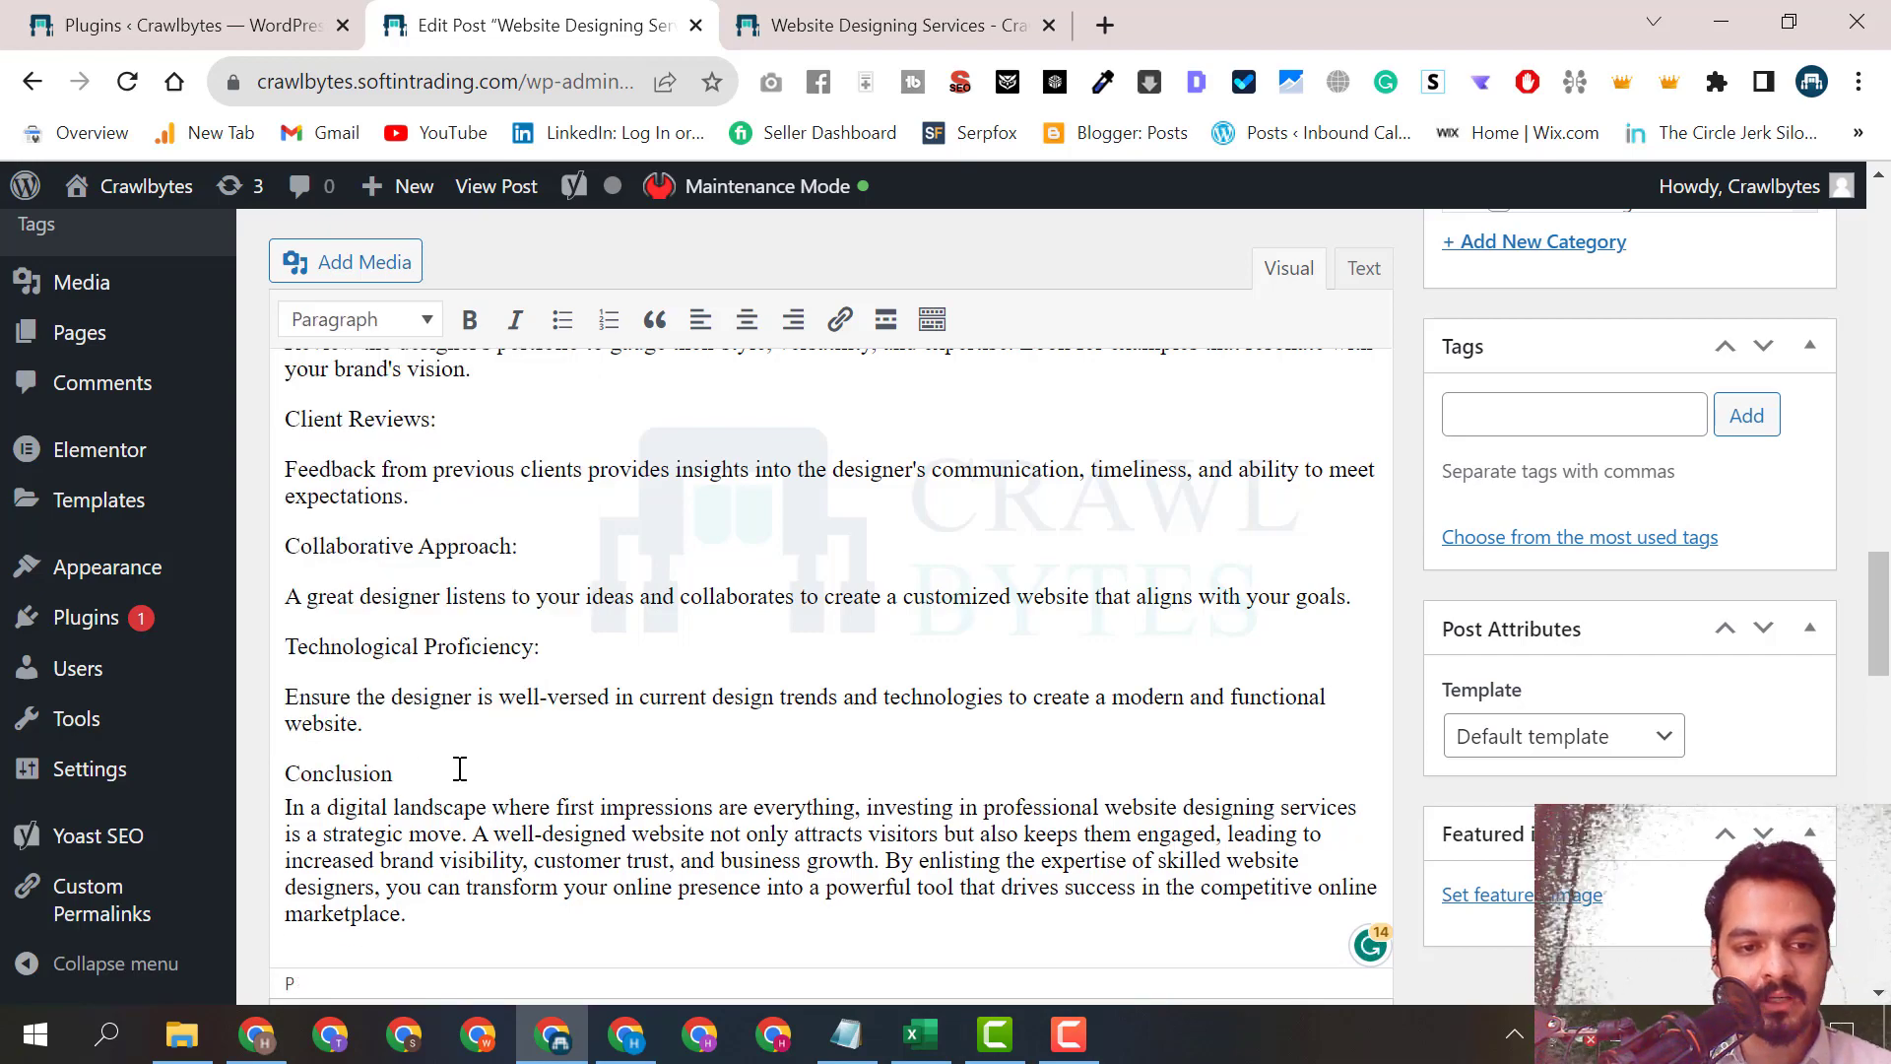
Update the post and reload its published page to view the new title and headings.
scroll(1329, 558, "up", 12)
left_click(1769, 507)
left_click(829, 27)
left_click(127, 80)
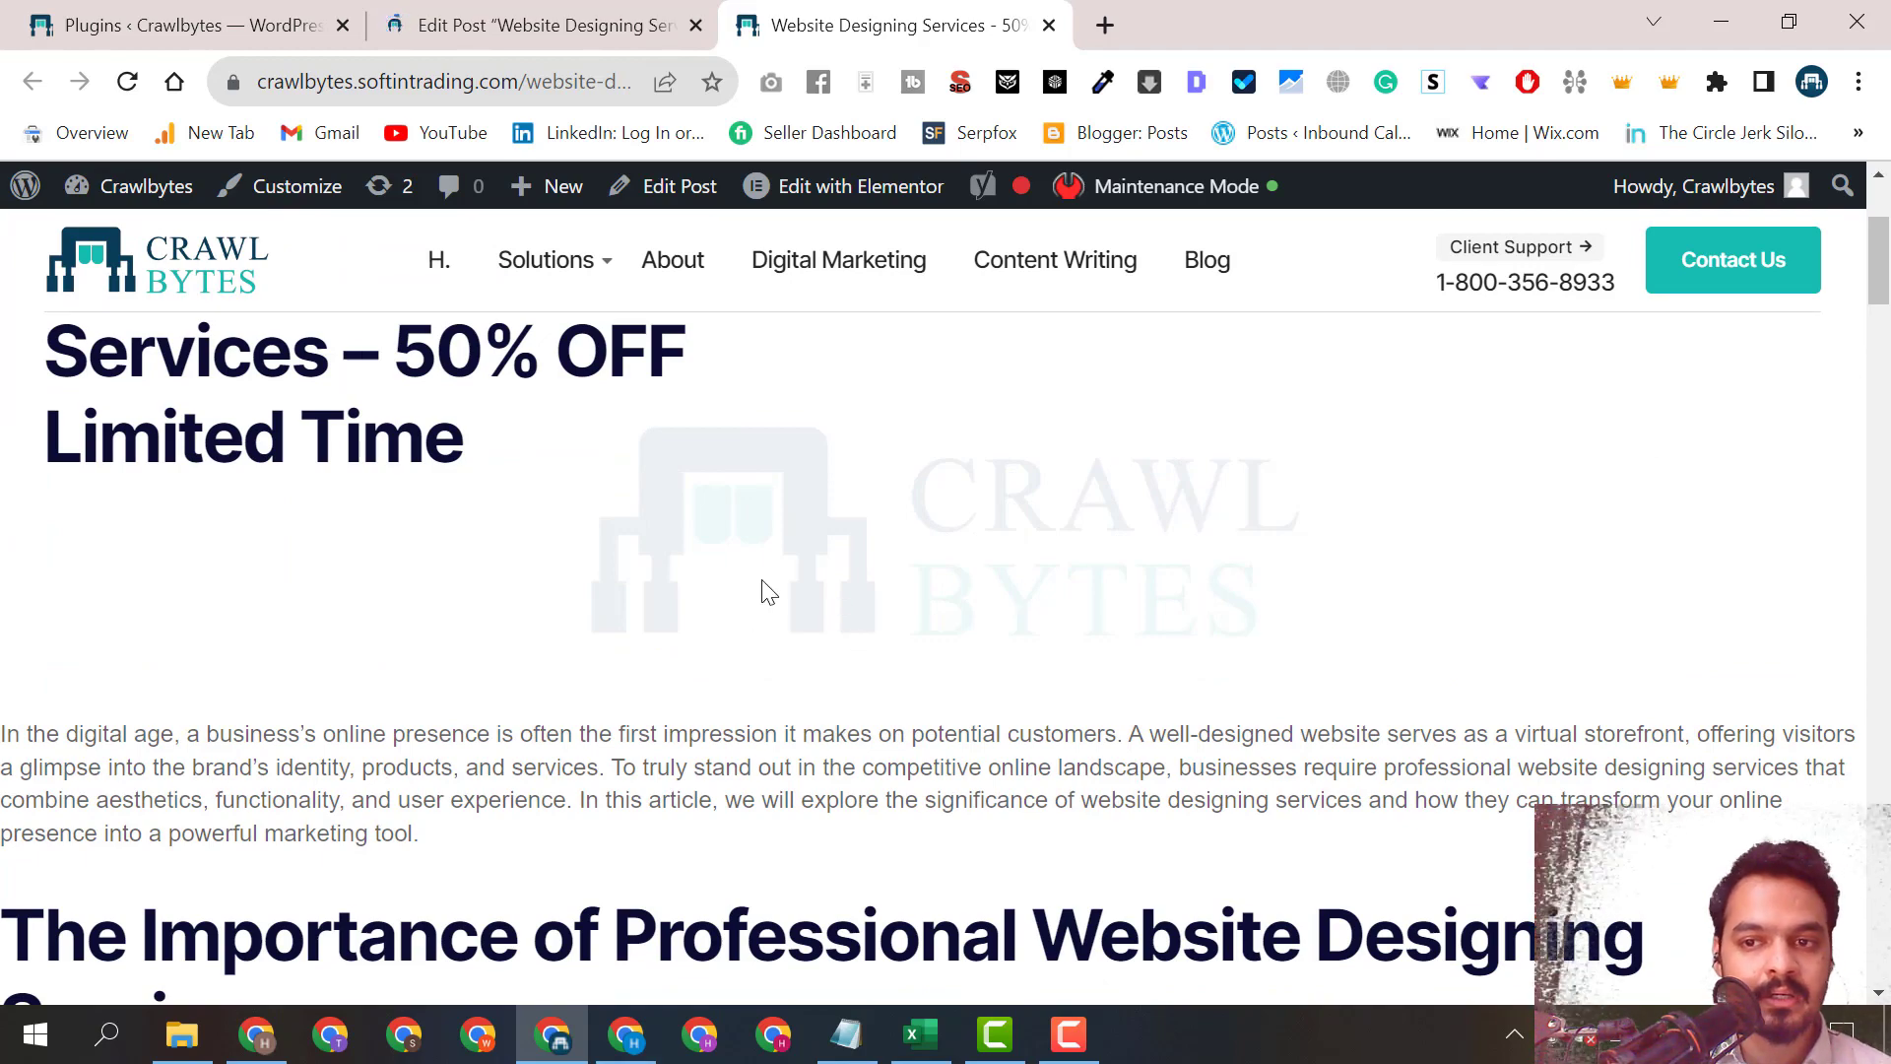
Review the published page and examine its heading outline with the SEO inspection extension.
scroll(463, 650, "down", 7)
scroll(492, 652, "up", 8)
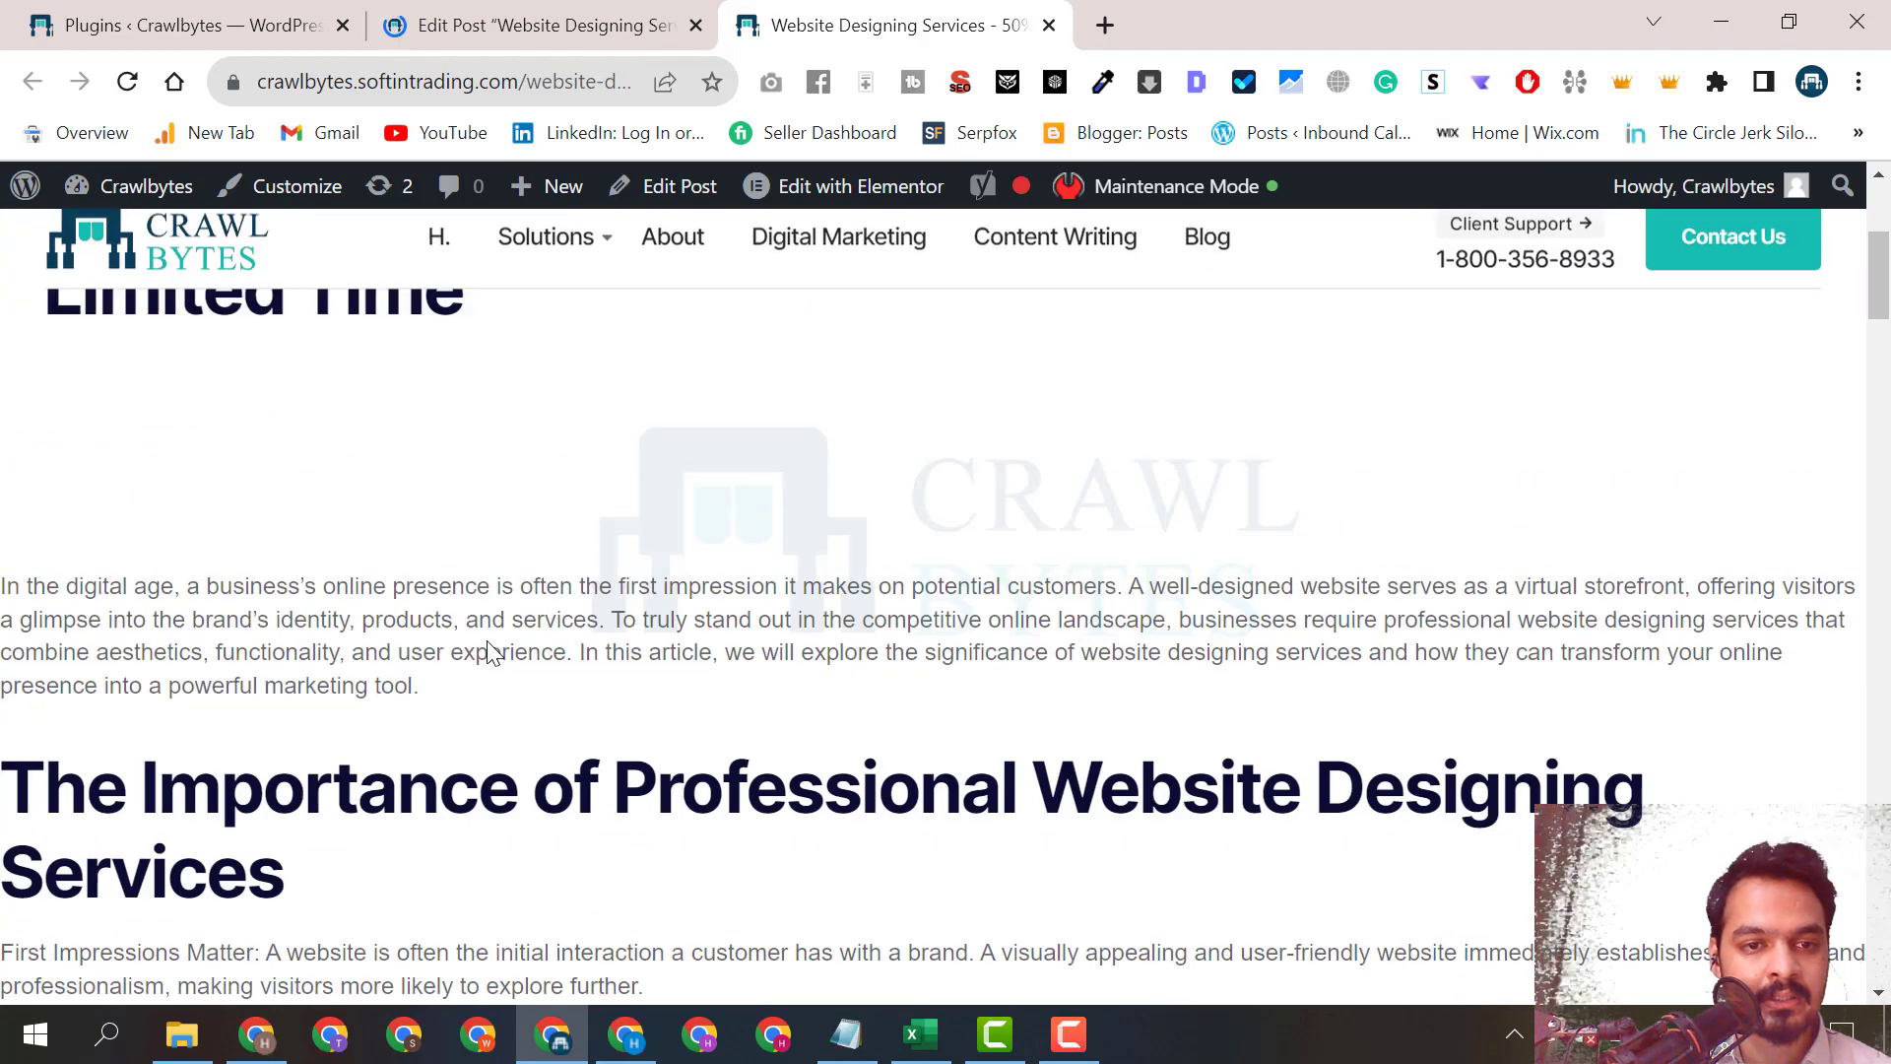
scroll(457, 663, "down", 6)
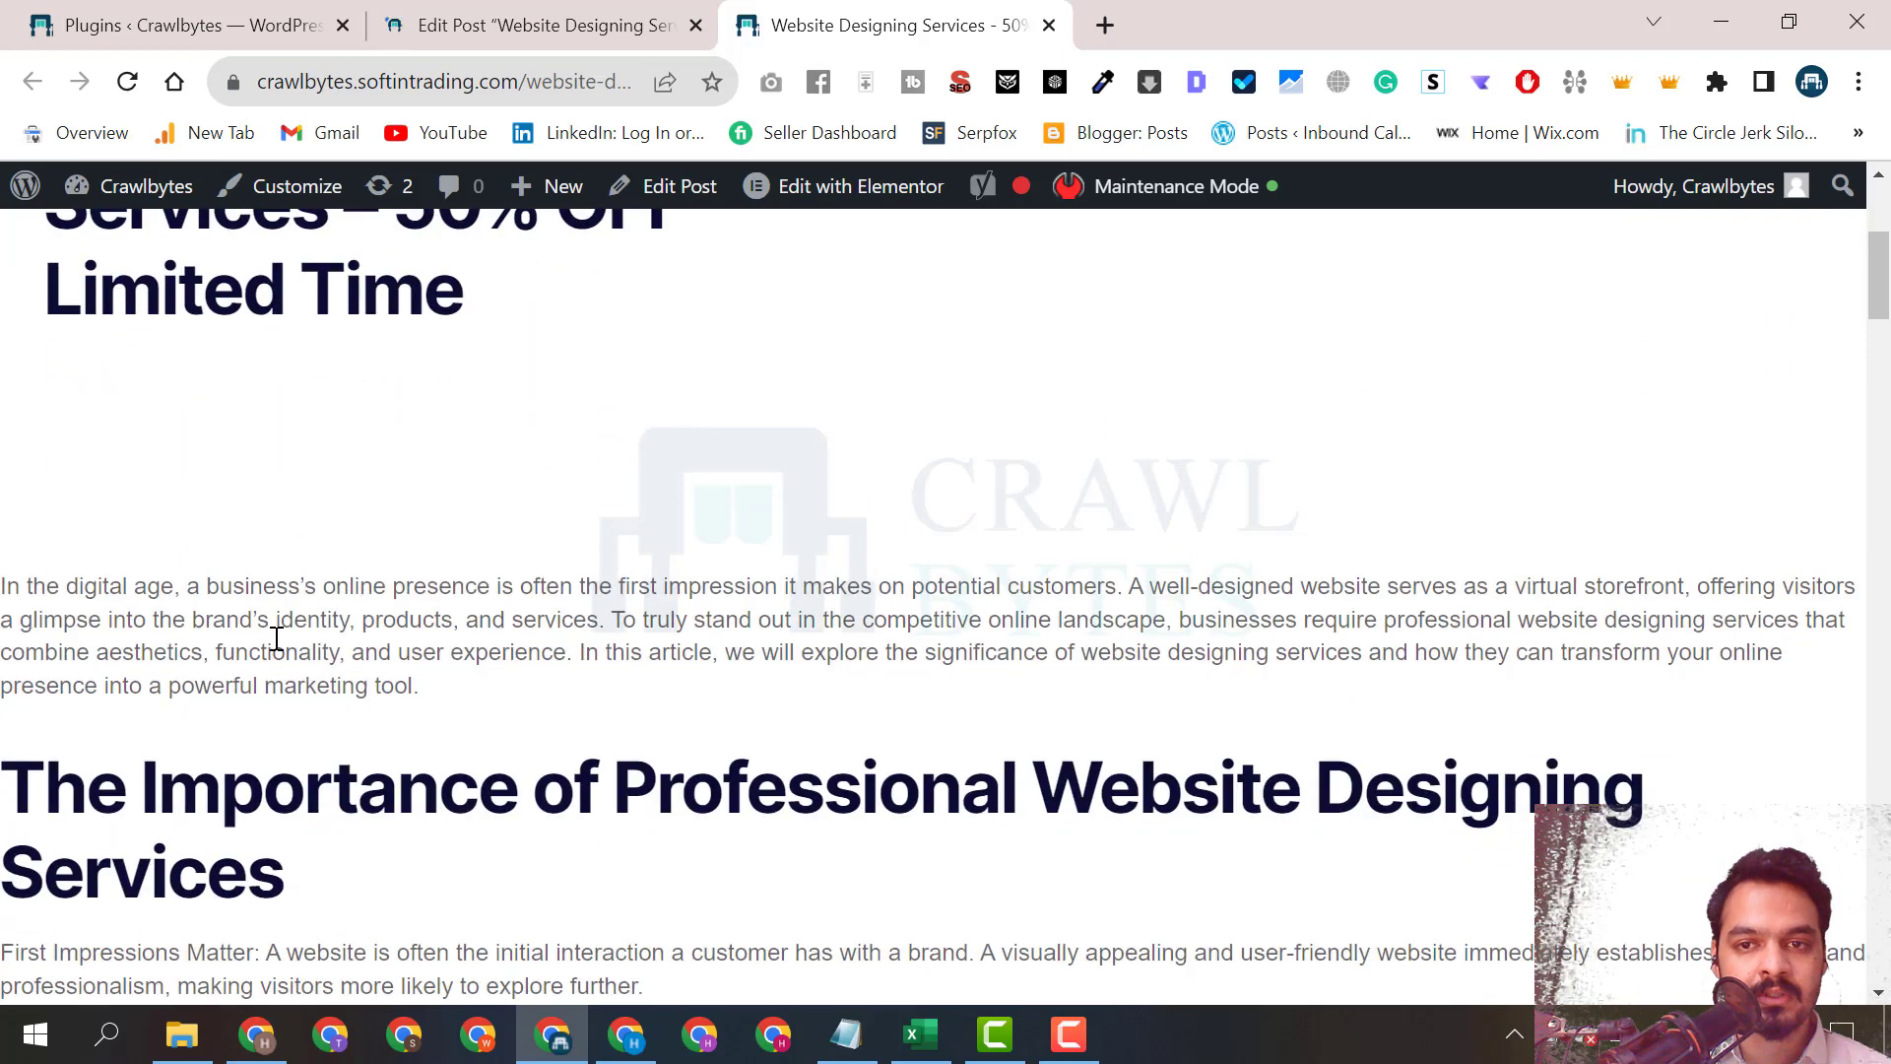
left_click(1195, 94)
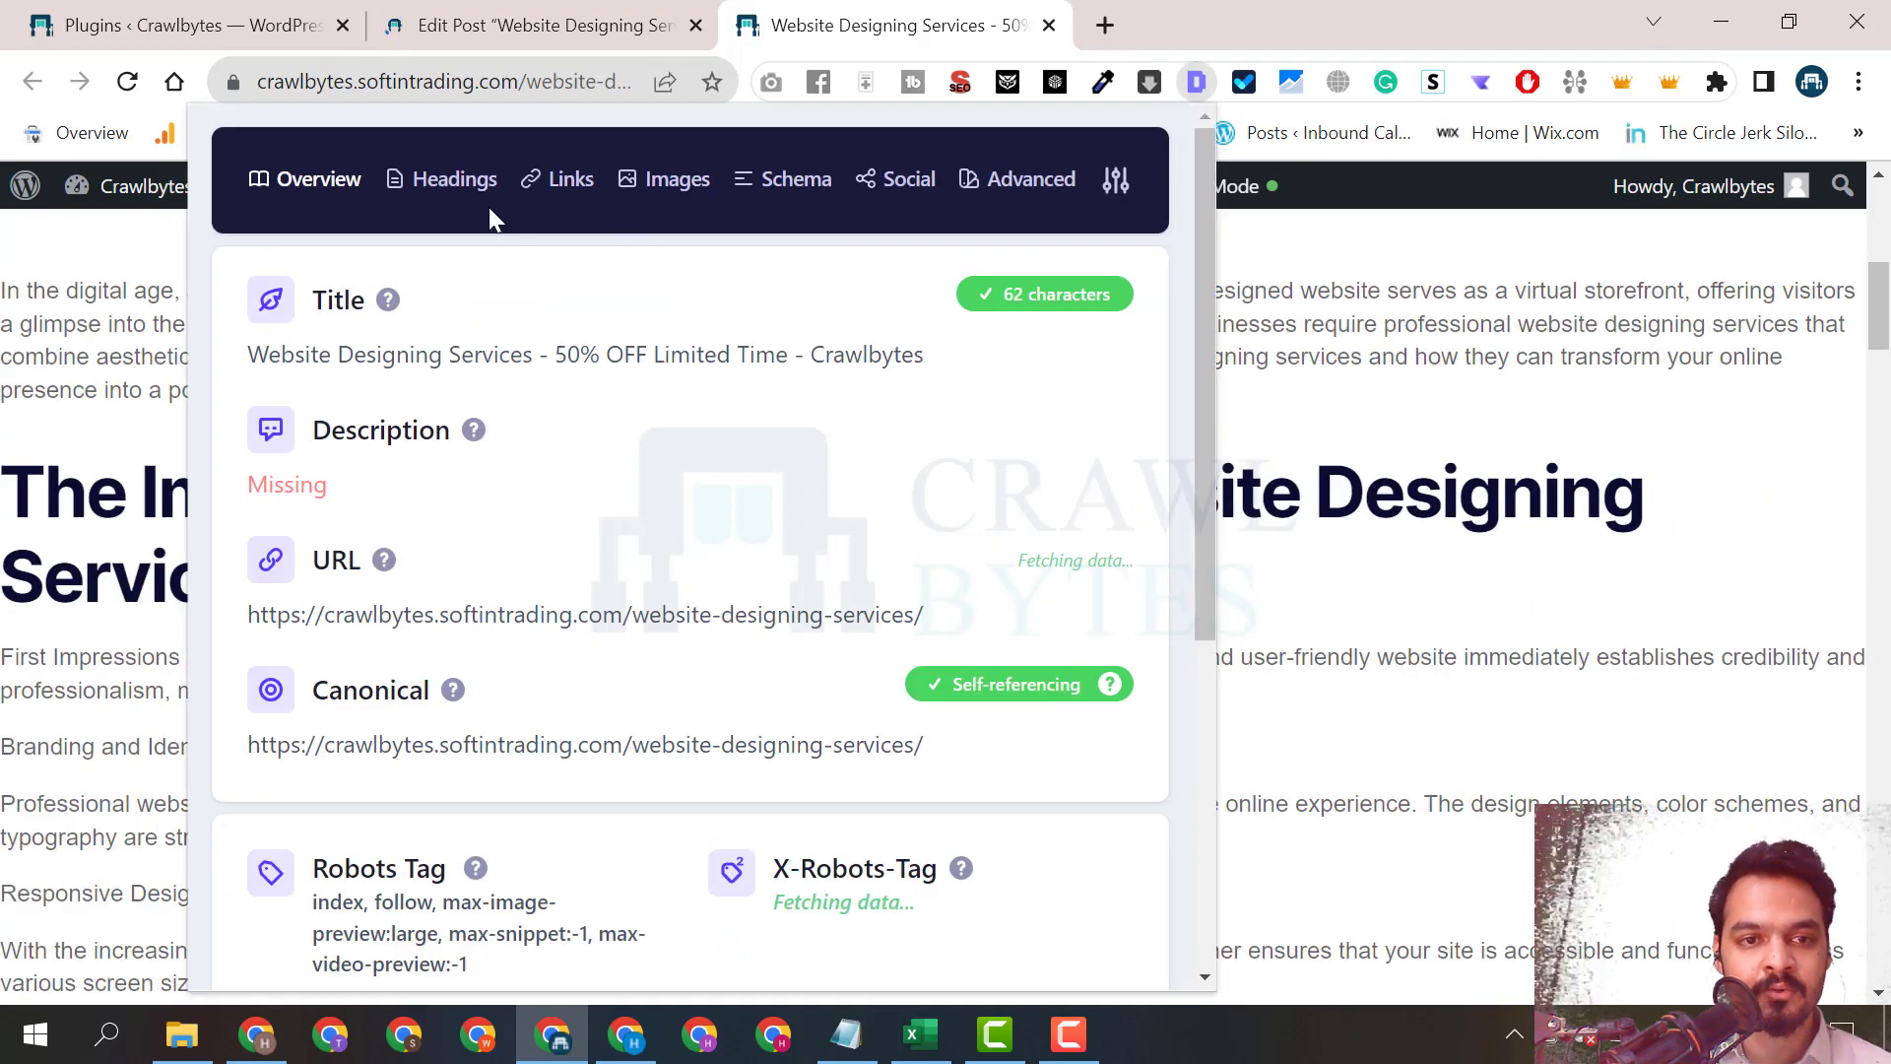
left_click(450, 182)
left_click_drag(330, 311, 798, 390)
left_click_drag(521, 469, 845, 467)
left_click_drag(457, 542, 705, 532)
left_click_drag(381, 623, 512, 588)
left_click_drag(856, 548, 617, 167)
Return to the post editor and format the "Branding and Identity:" and "Responsive Design:" lines as Heading 3.
left_click(635, 22)
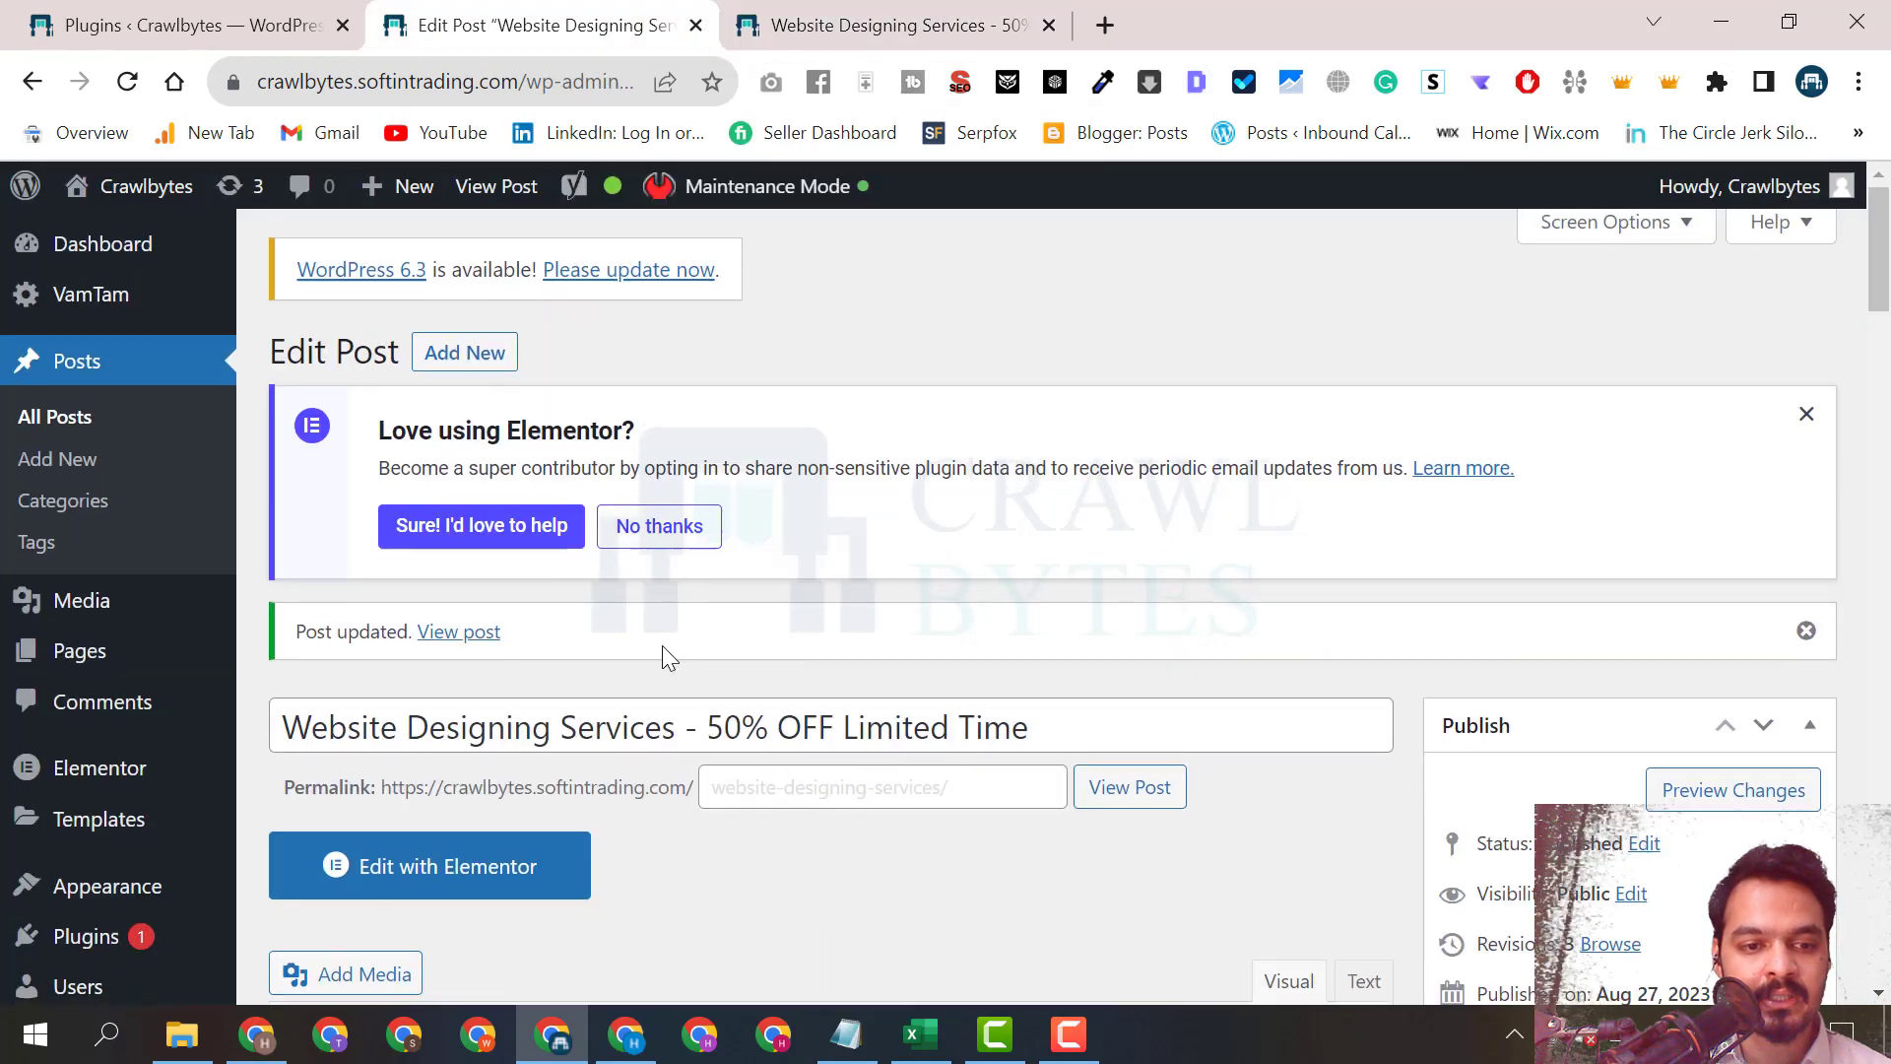
scroll(662, 646, "down", 7)
left_click_drag(499, 504, 268, 504)
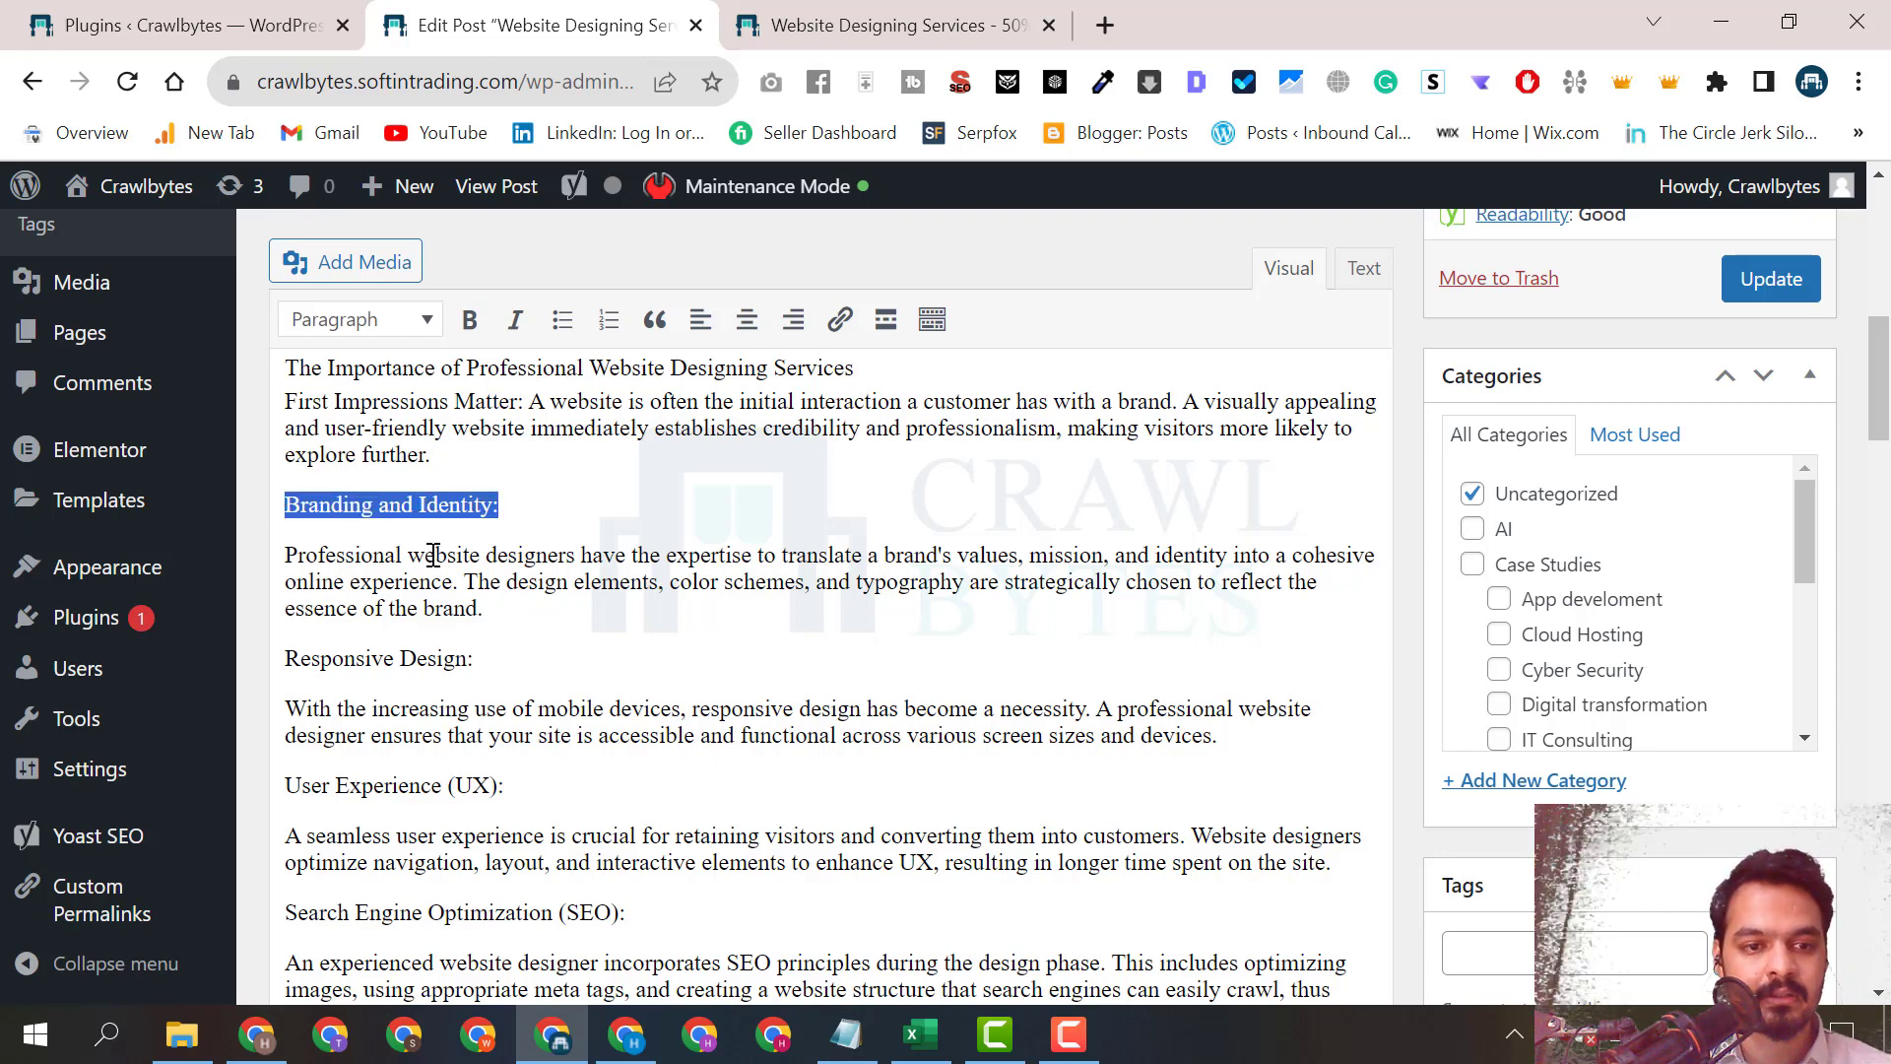
key("alt+shift+3")
left_click_drag(493, 637, 262, 641)
key("alt+shift+3")
Try to format the "User Experience (UX):" line as Heading 3.
left_click_drag(506, 753, 329, 754)
left_click(261, 766)
key("alt+shift+3")
left_click_drag(506, 753, 241, 751)
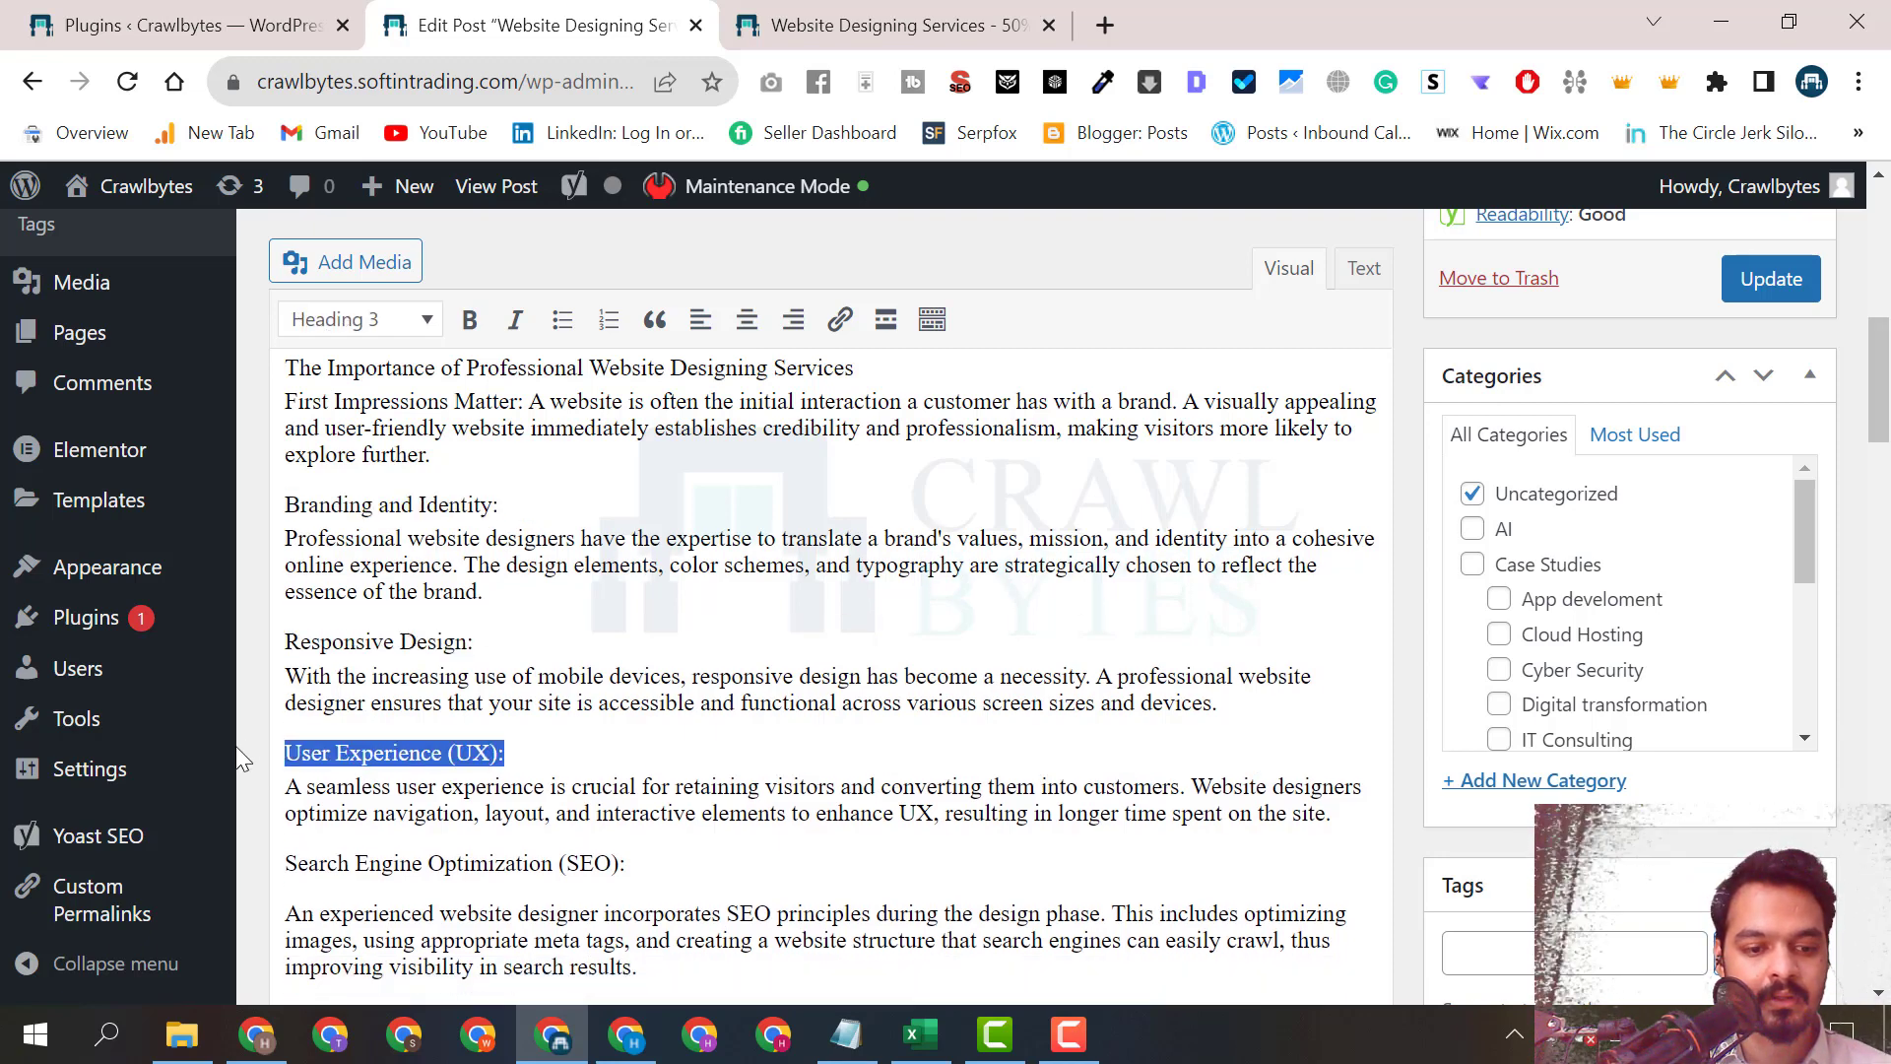
Format the "Search Engine Optimization (SEO):" and "Visual Design:" lines as Heading 3.
scroll(248, 741, "down", 1)
left_click_drag(626, 864, 279, 865)
key("alt+shift+3")
scroll(810, 581, "down", 5)
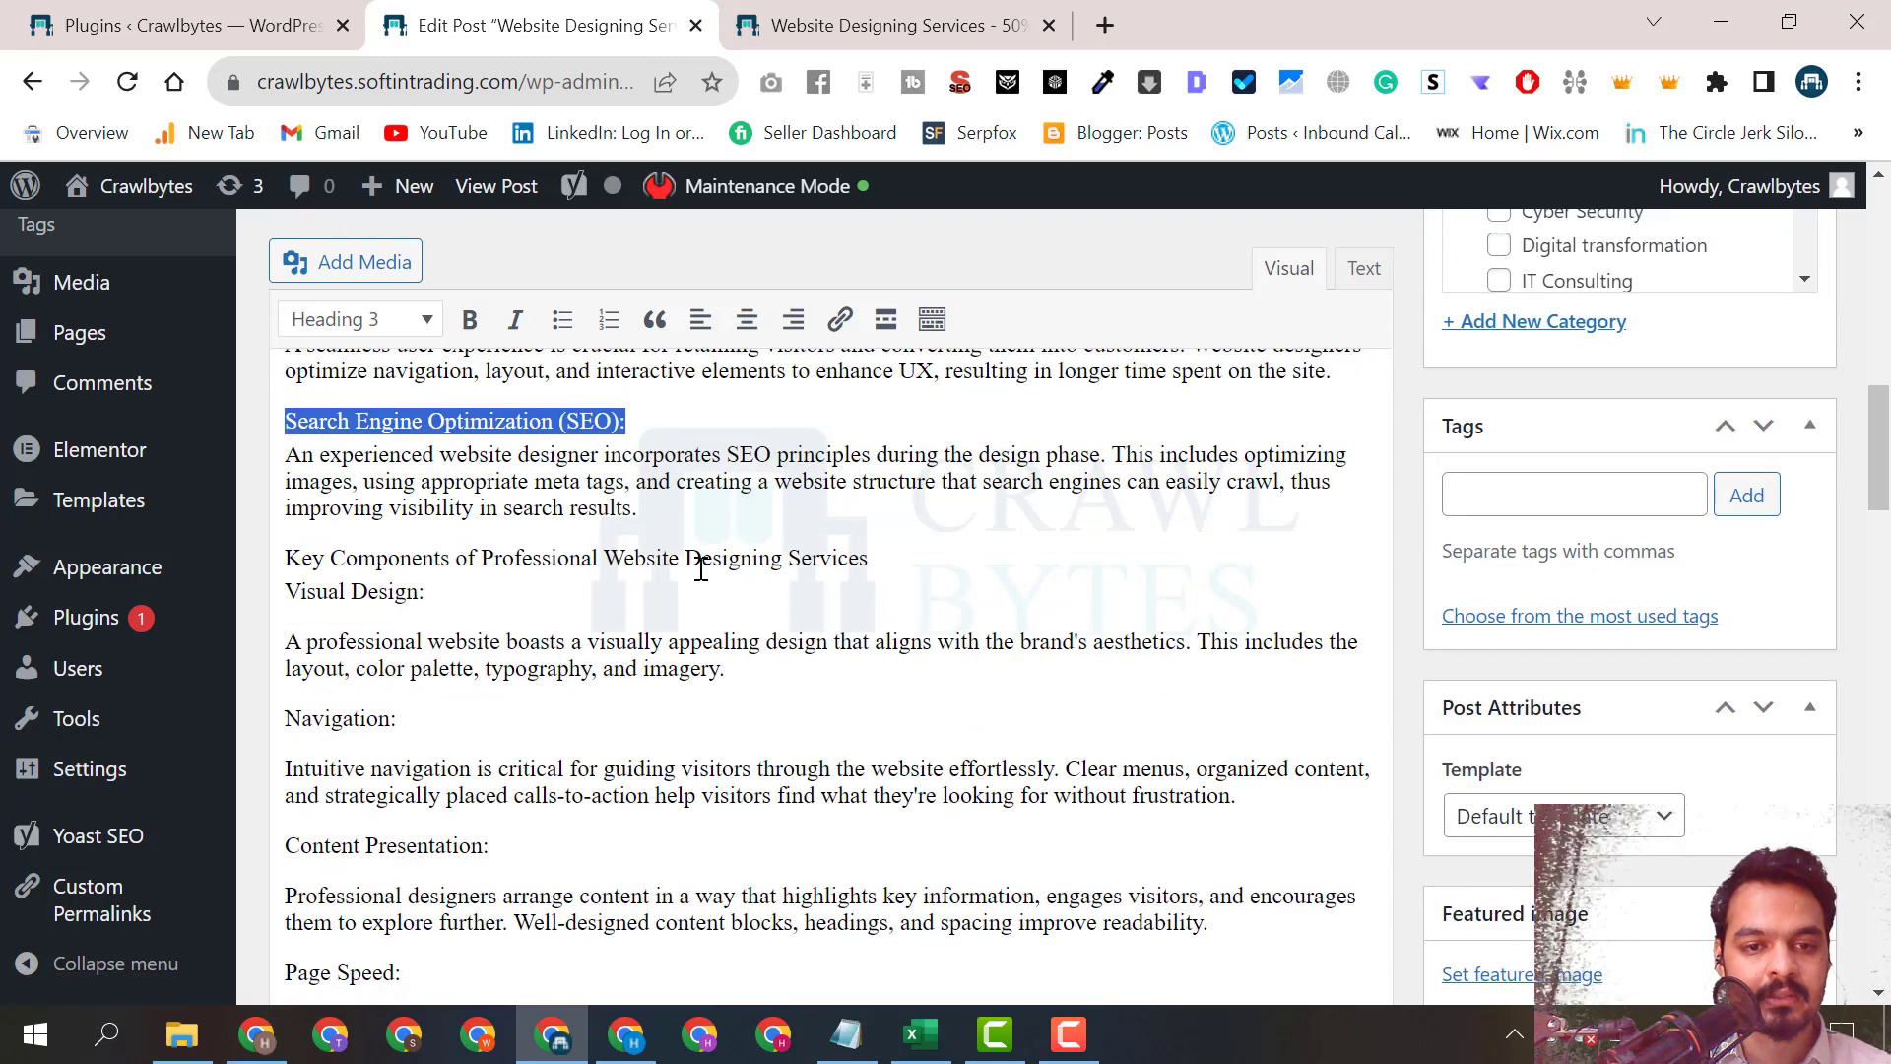
left_click(432, 597)
key("alt+shift+3")
Format the "Navigation:", "Content Presentation:" and "Page Speed:" lines as Heading 3.
scroll(499, 700, "down", 1)
scroll(499, 699, "down", 3)
left_click_drag(397, 413, 256, 418)
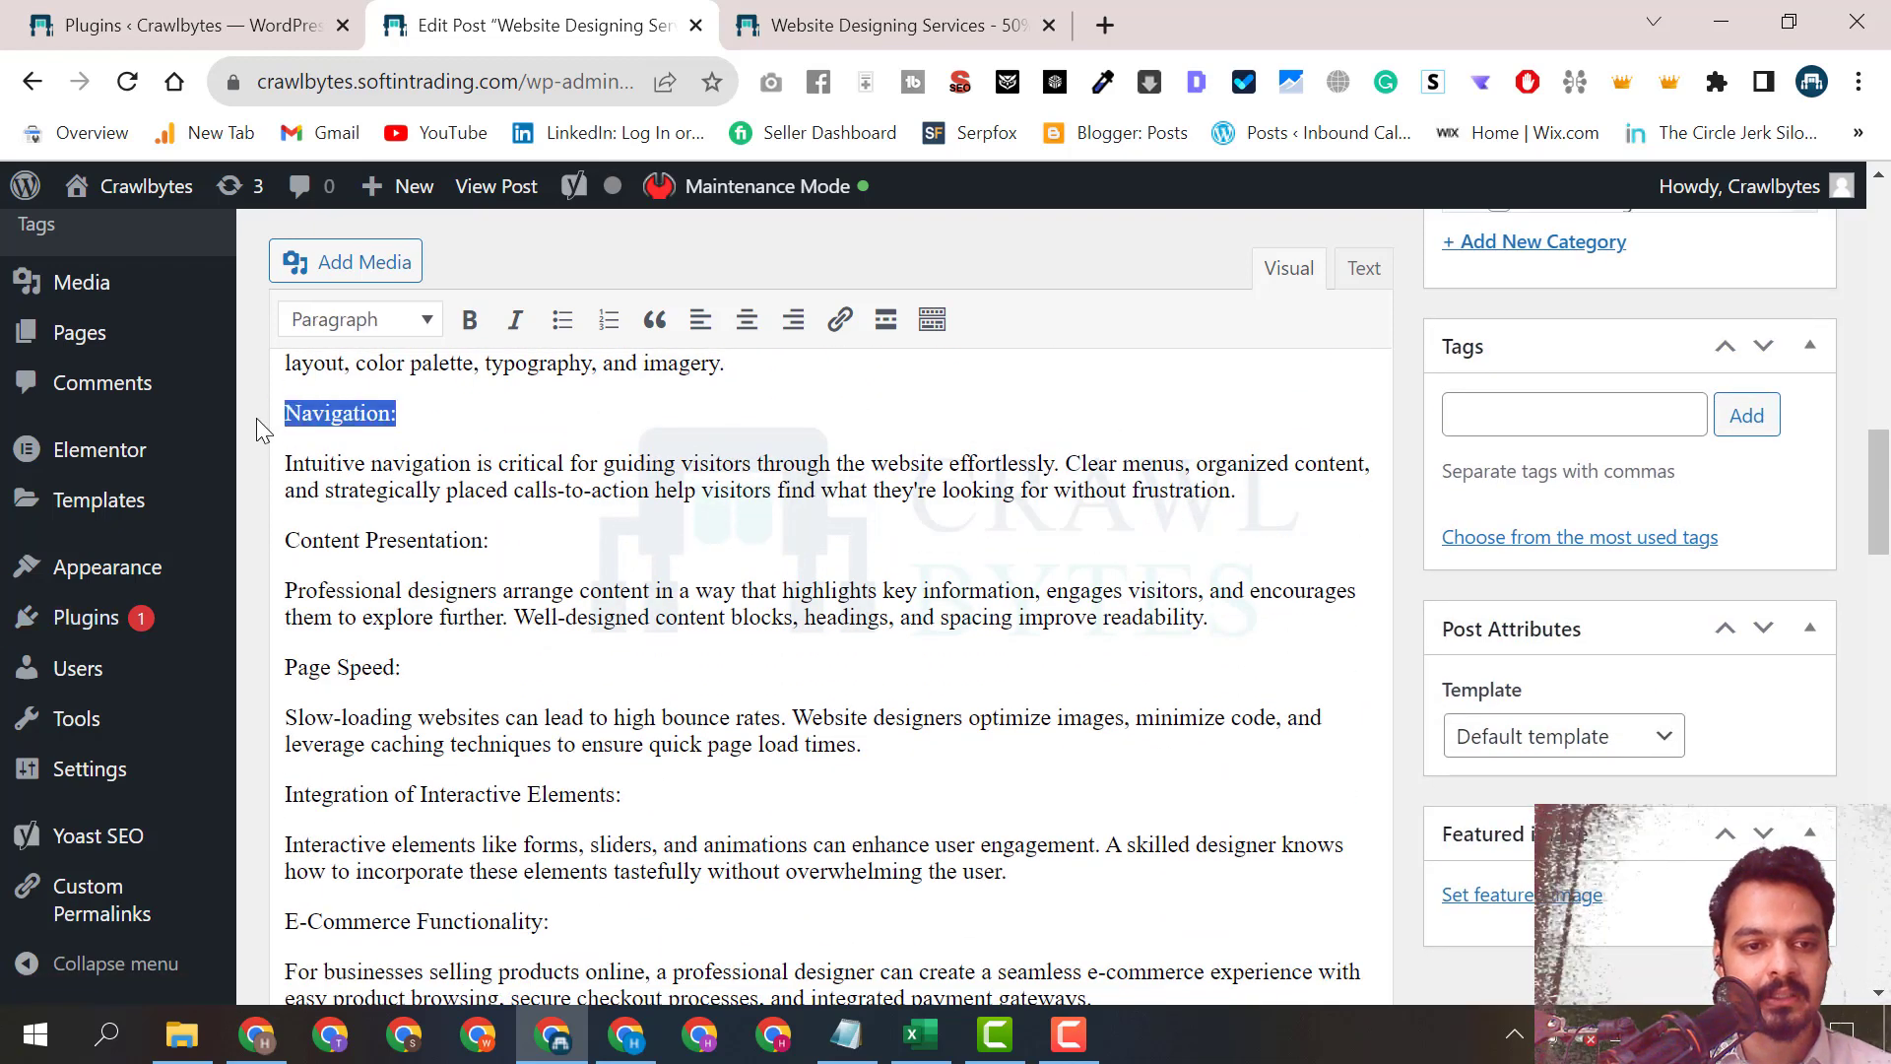
key("alt+shift+3")
left_click_drag(504, 526, 254, 530)
key("alt+shift+3")
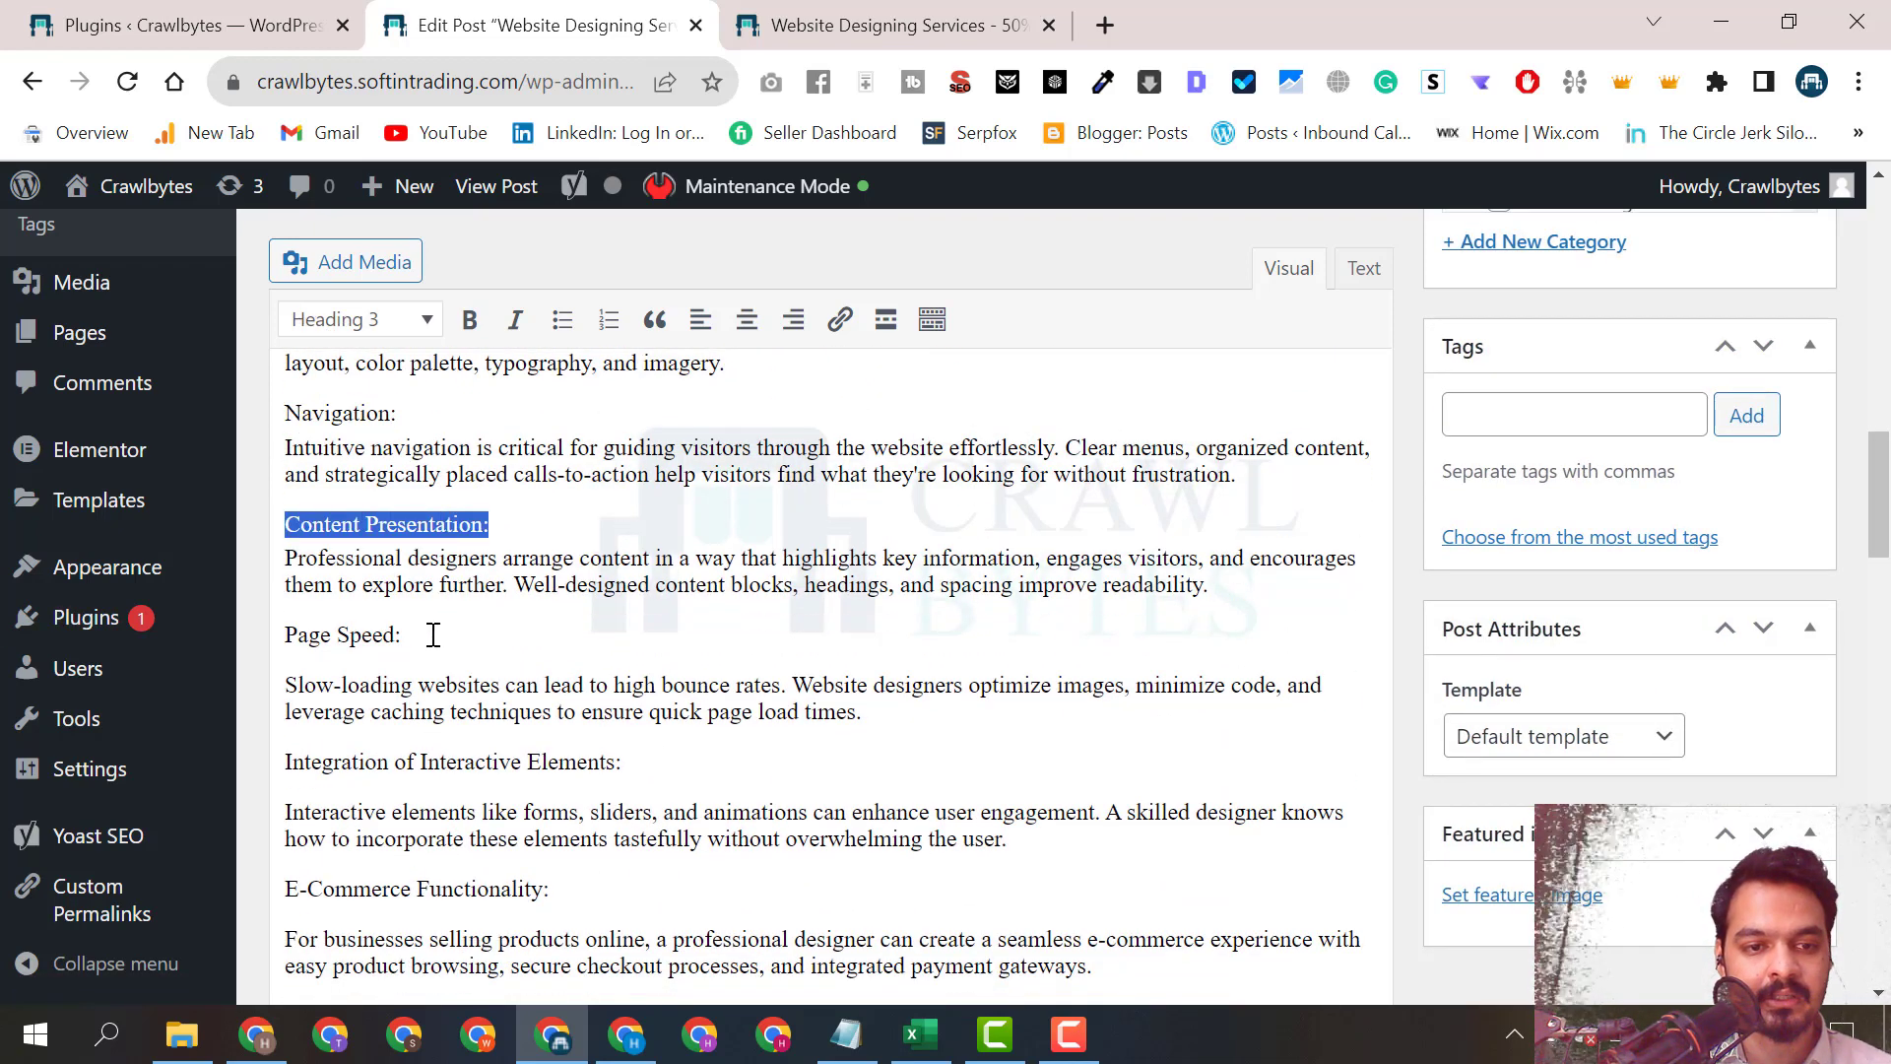
left_click_drag(402, 635, 261, 627)
key("alt+shift+3")
Format the "Integration of Interactive Elements:" and "E-Commerce Functionality:" lines as Heading 3.
scroll(443, 620, "down", 2)
left_click_drag(635, 597, 282, 598)
key("alt+shift+3")
left_click_drag(552, 708, 281, 710)
key("alt+shift+3")
Format the "Portfolio:" and "Client Reviews:" lines under "Choosing the Right Website Designing Service" as Heading 3.
scroll(700, 680, "down", 2)
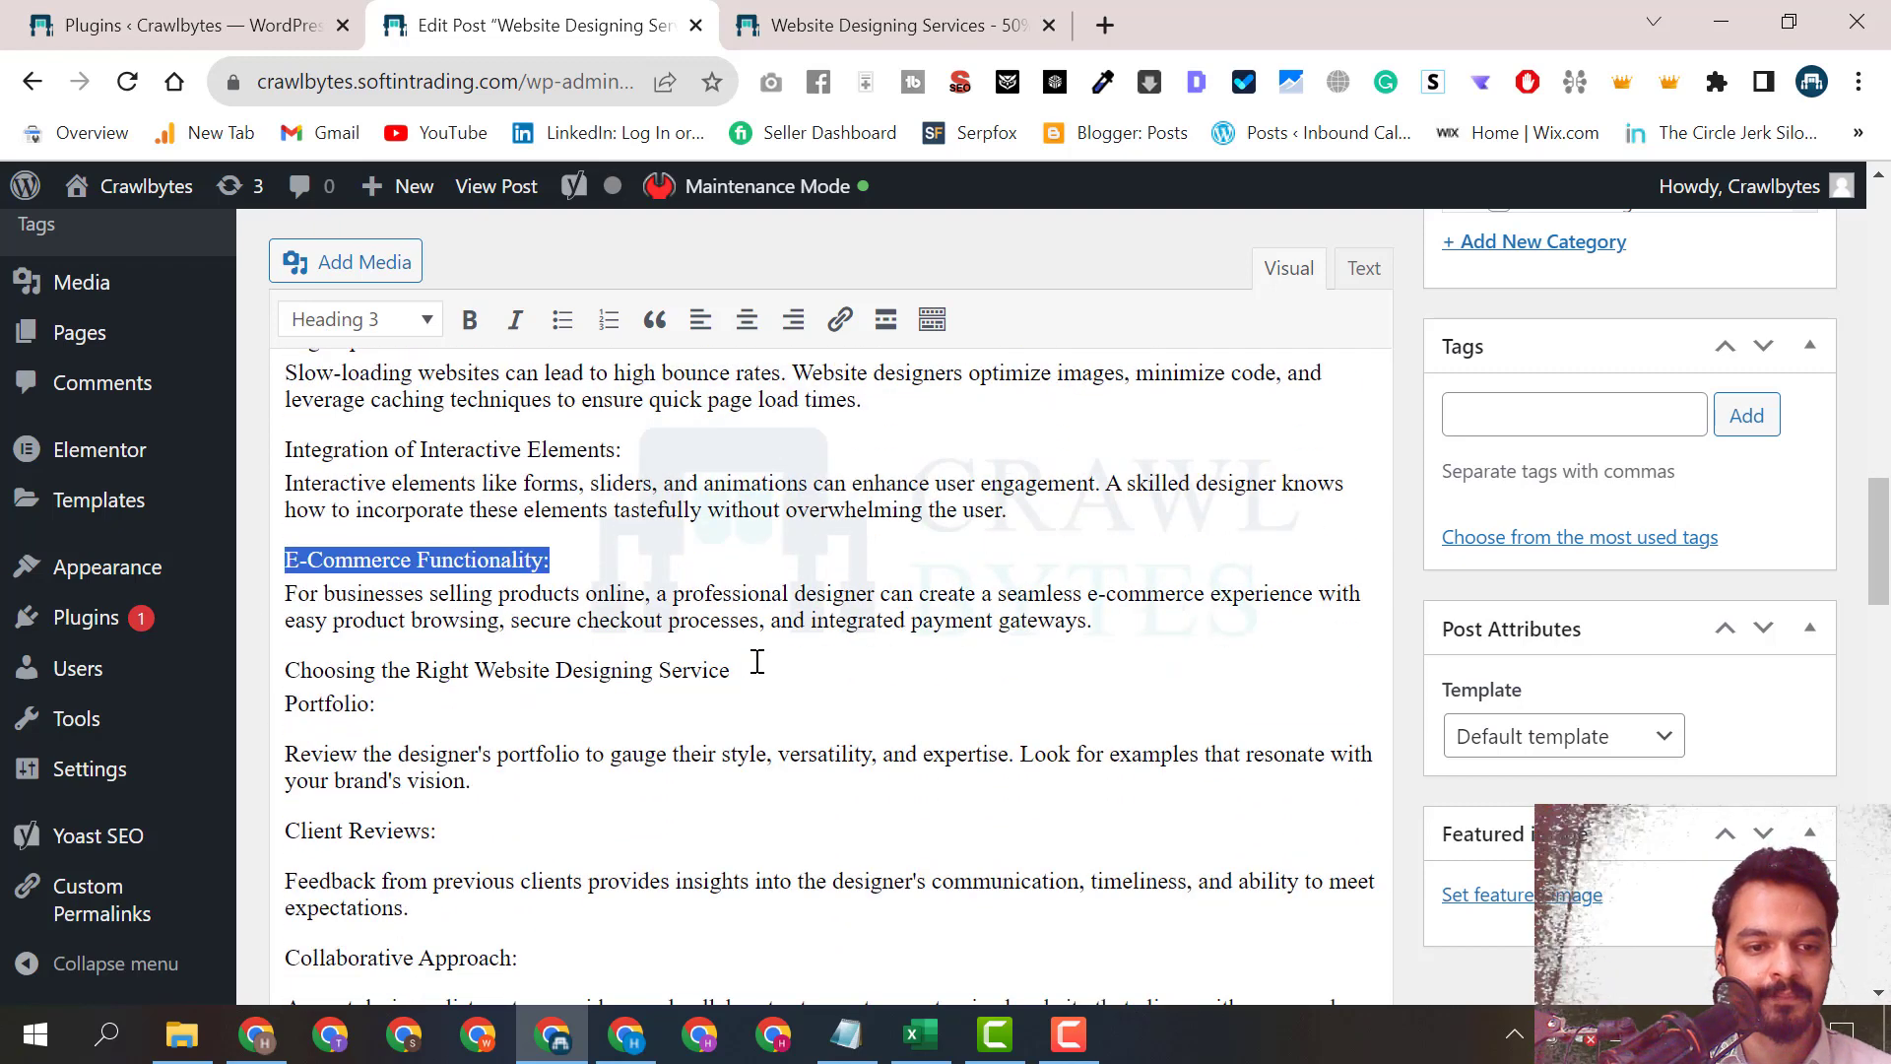
left_click_drag(486, 709, 227, 712)
key("alt+shift+3")
scroll(580, 734, "down", 3)
left_click_drag(449, 522, 243, 527)
key("alt+shift+3")
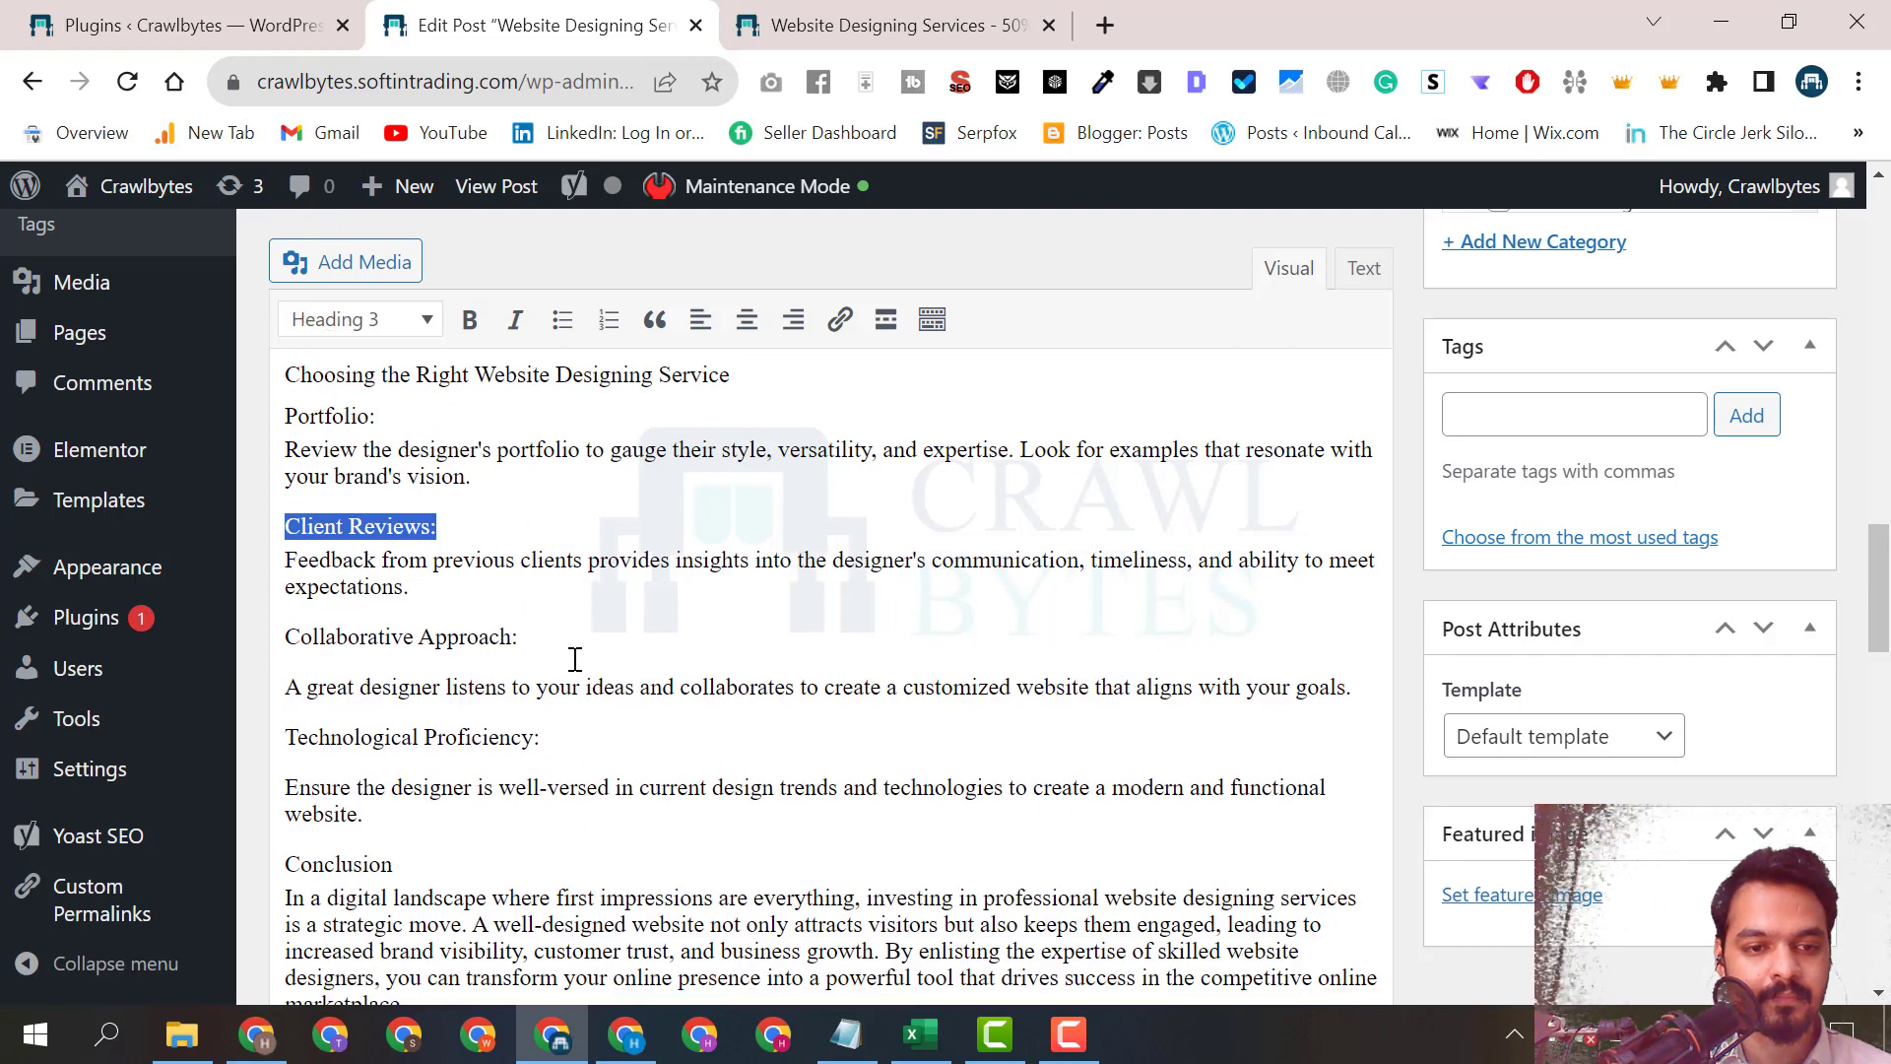
Format the "Collaborative Approach:" and "Technological Proficiency:" lines as Heading 3.
left_click_drag(528, 642, 296, 663)
key("alt+shift+3")
left_click_drag(570, 722, 278, 722)
key("alt+shift+3")
Update the post and reload its published page to view the new Heading 3 subheadings.
scroll(705, 389, "down", 3)
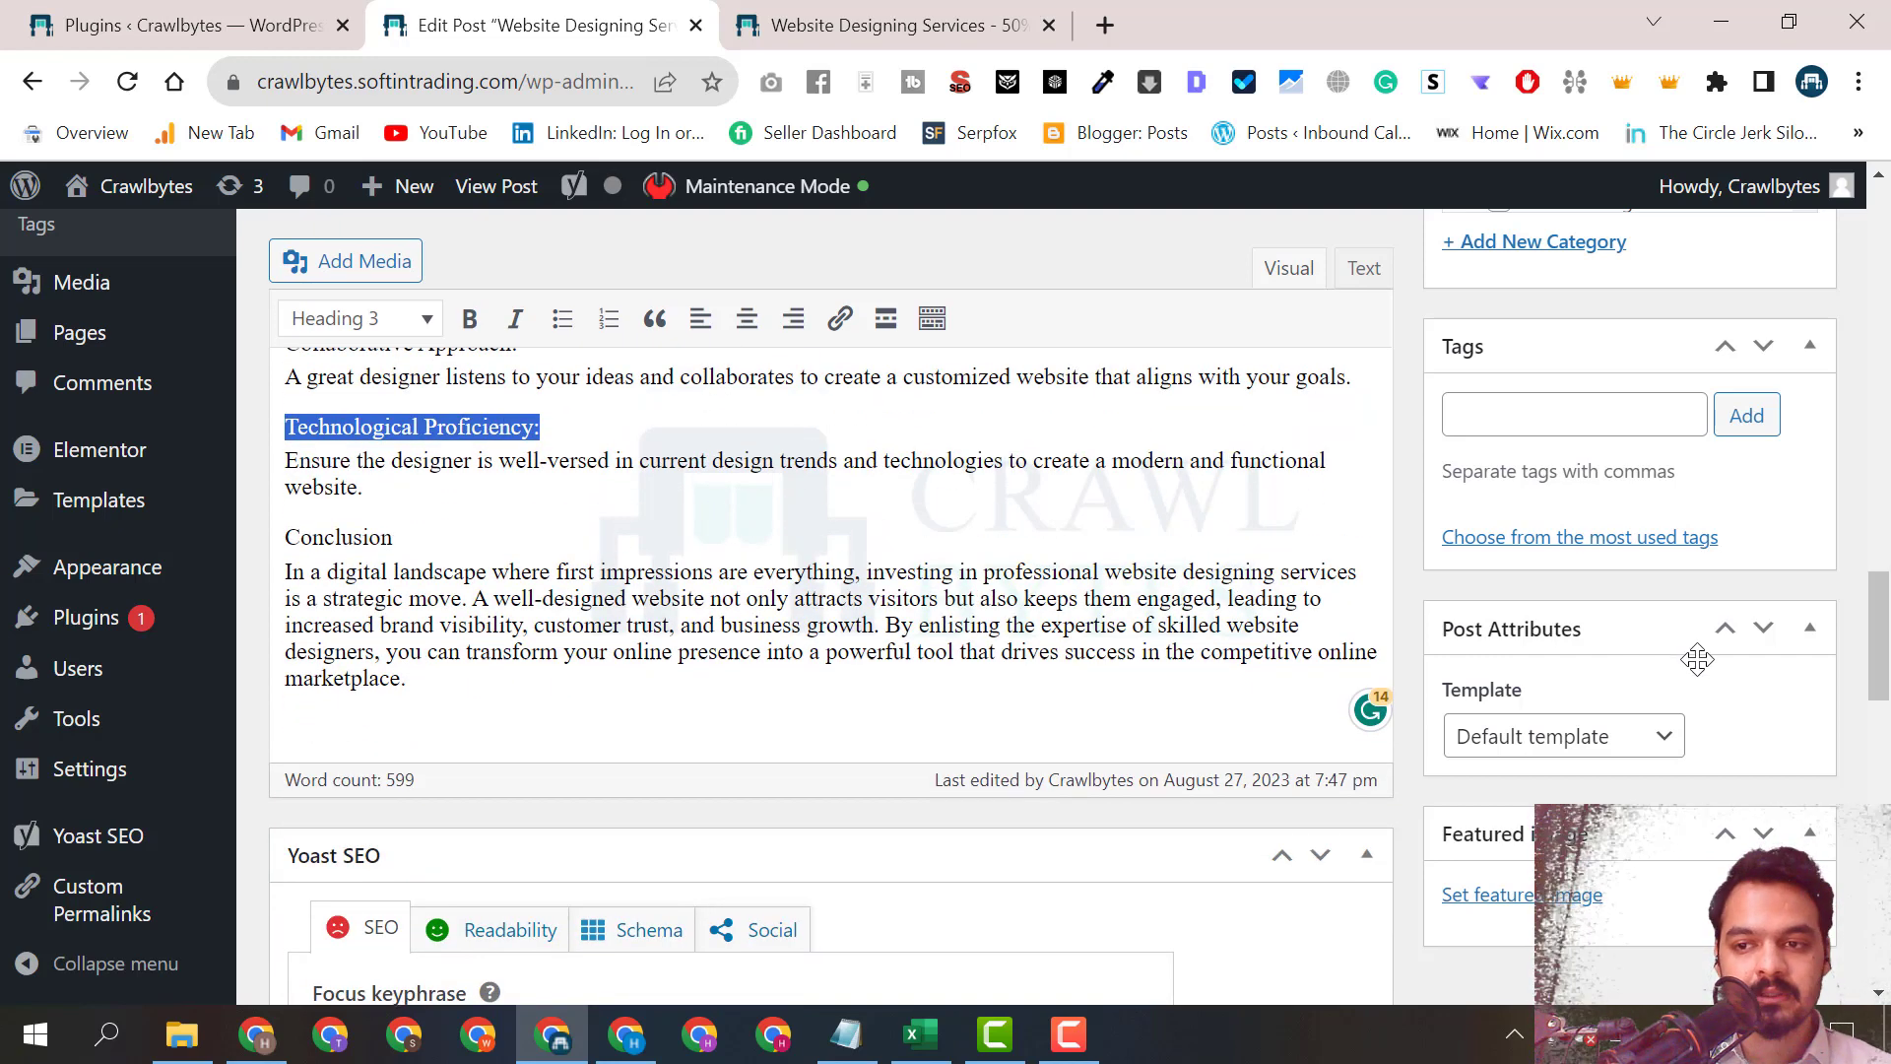
scroll(1678, 659, "up", 15)
left_click(1769, 345)
left_click(887, 24)
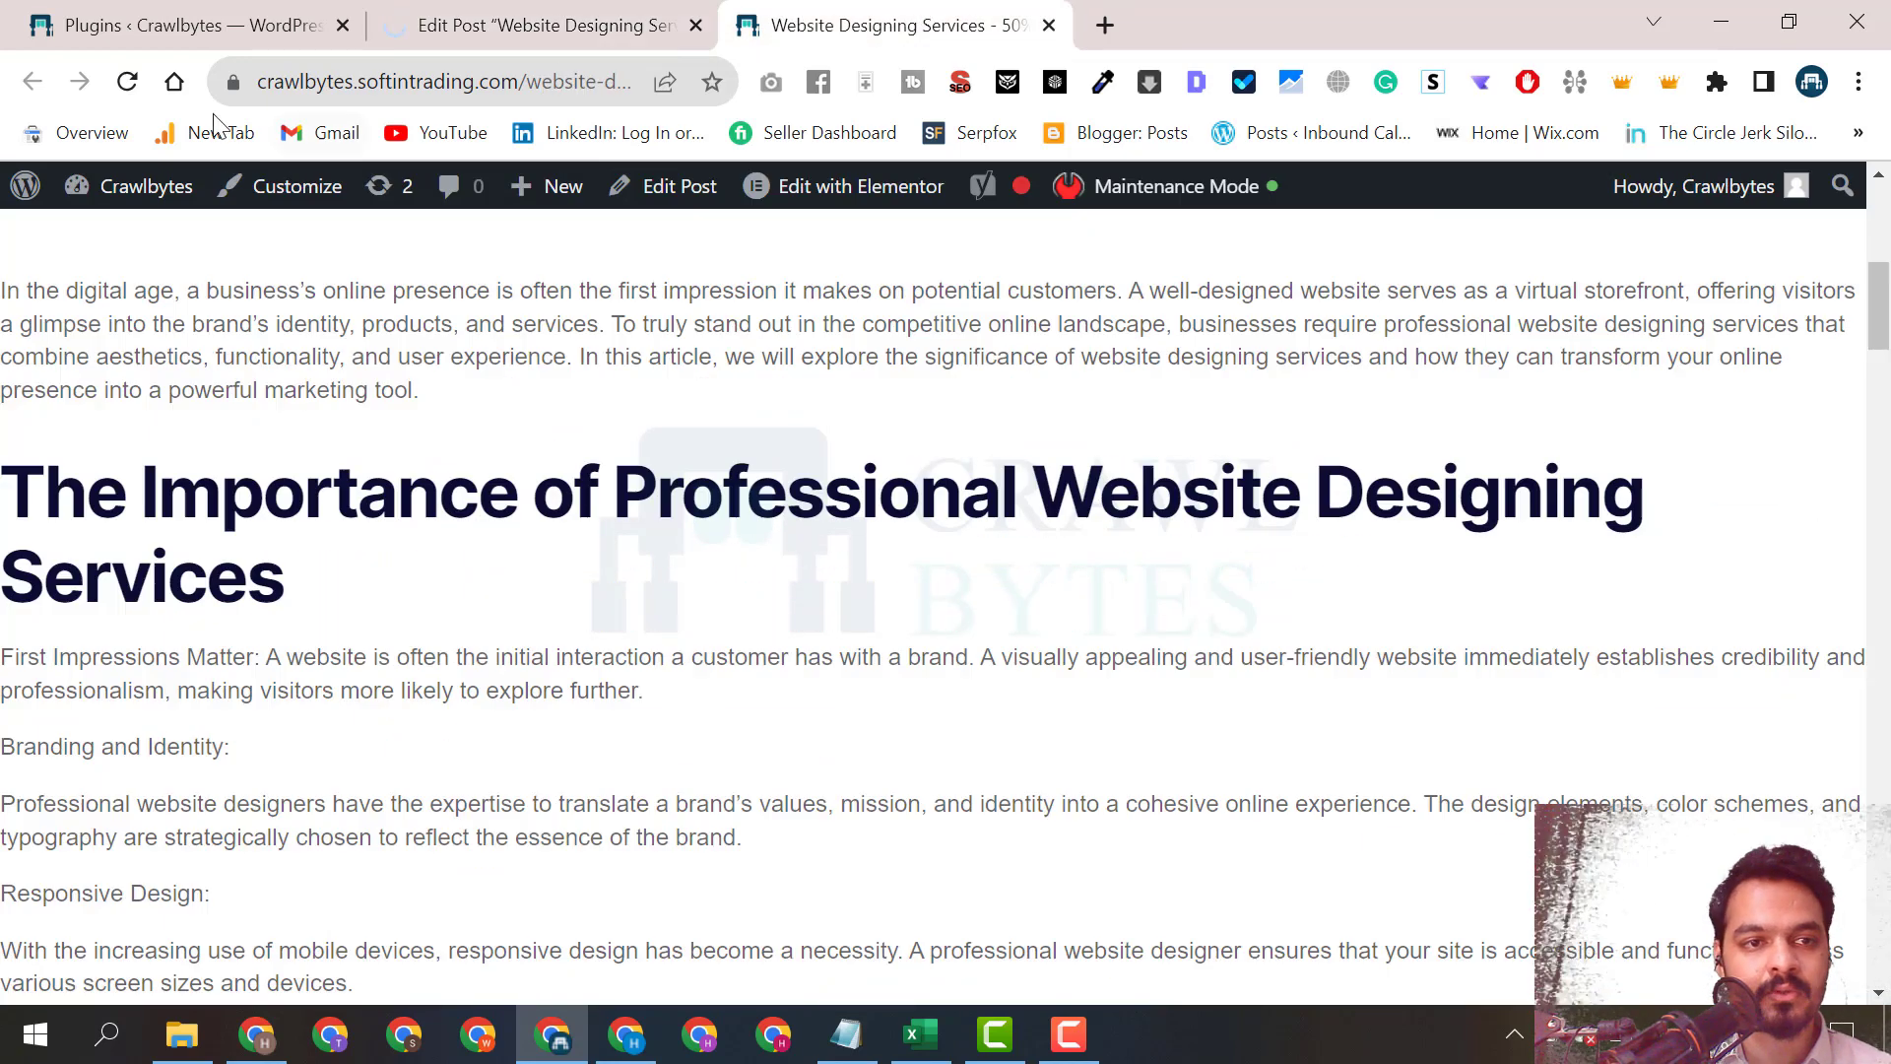
left_click(127, 82)
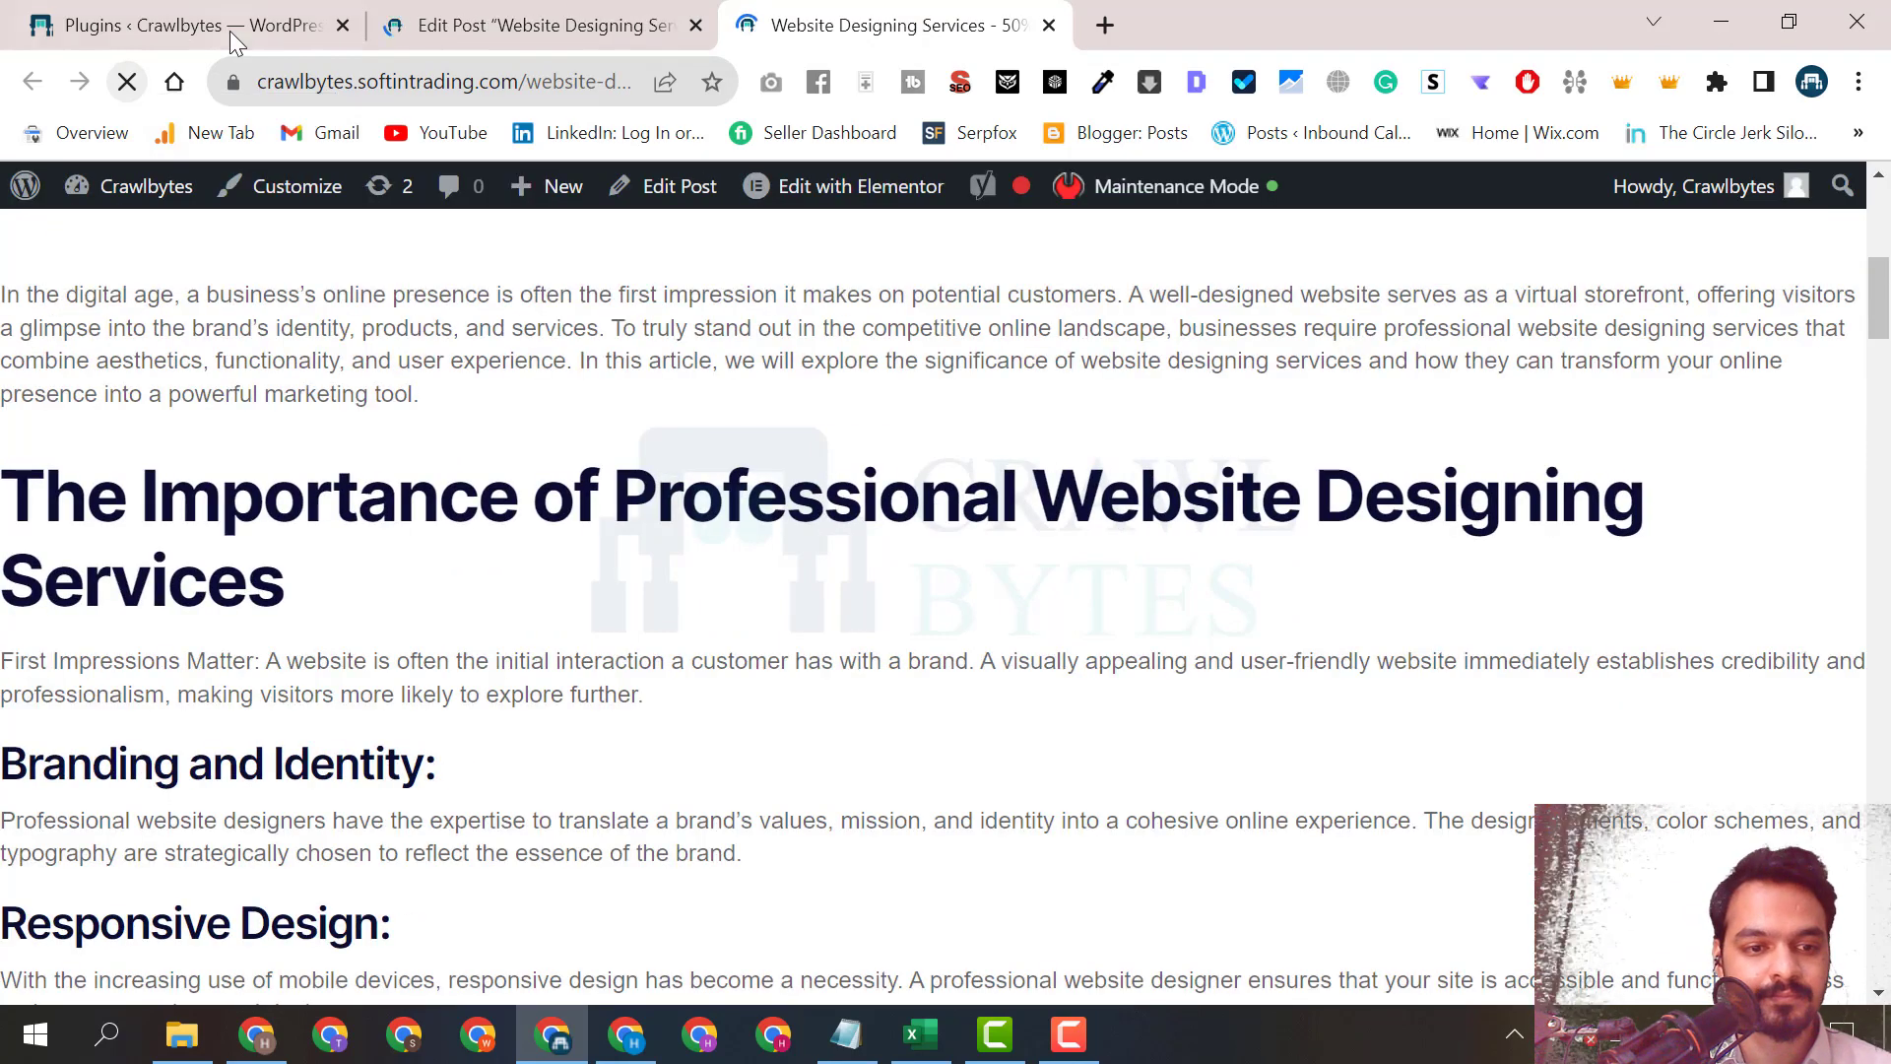
scroll(274, 638, "down", 1)
scroll(274, 638, "down", 10)
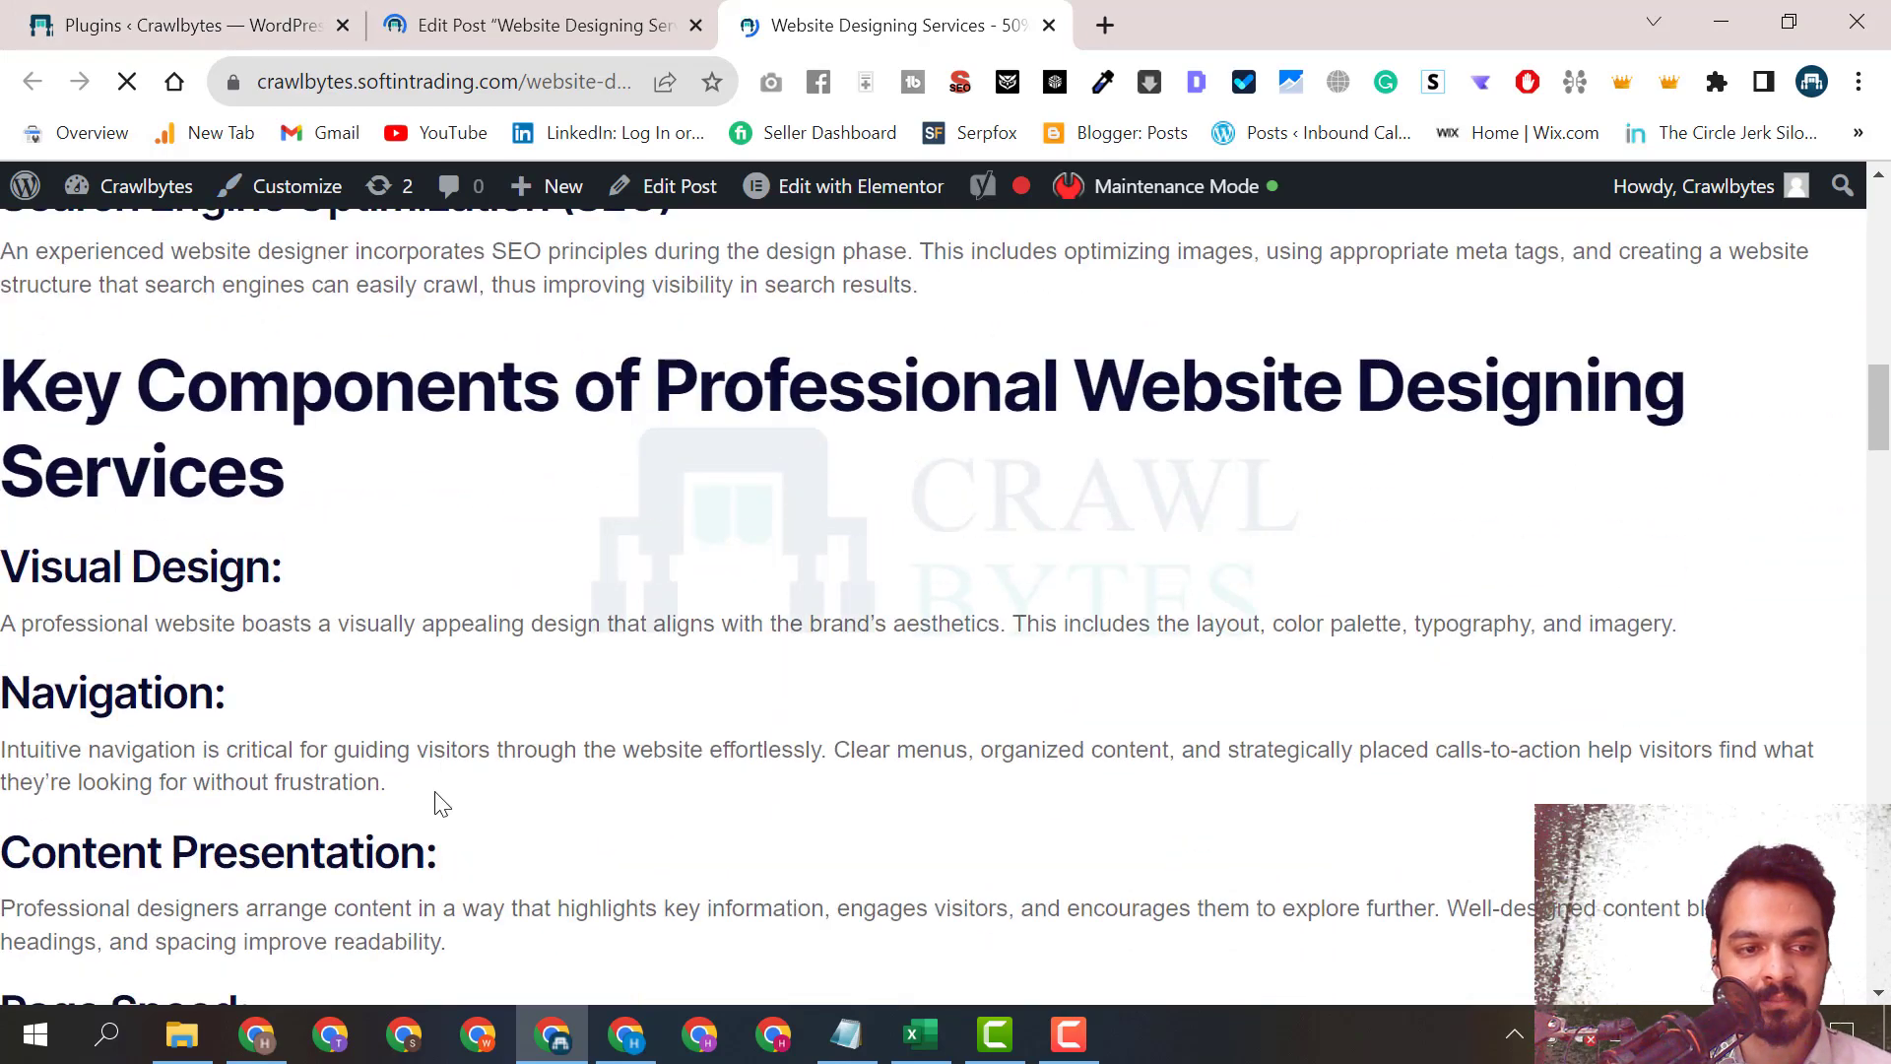
scroll(438, 803, "up", 5)
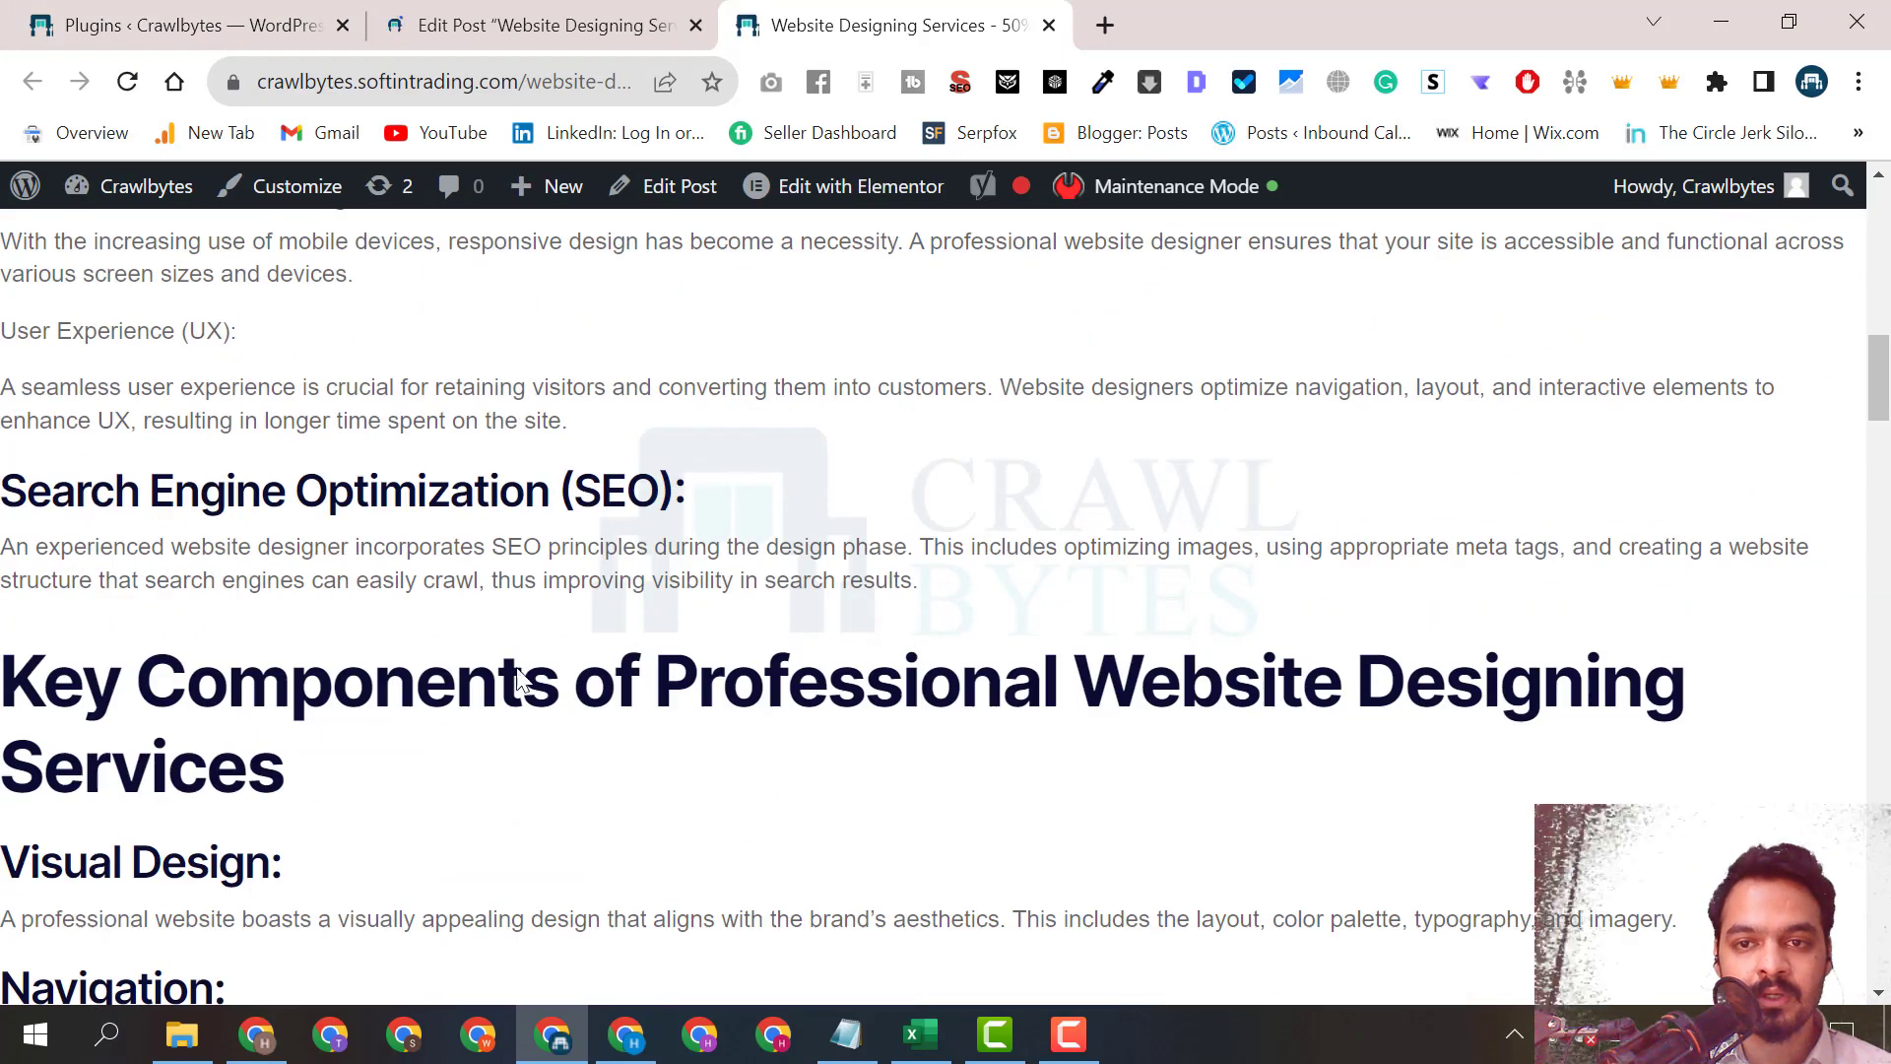
Examine the H1, H2 and H3 hierarchy of the published page in the SEO inspection extension.
left_click(1198, 86)
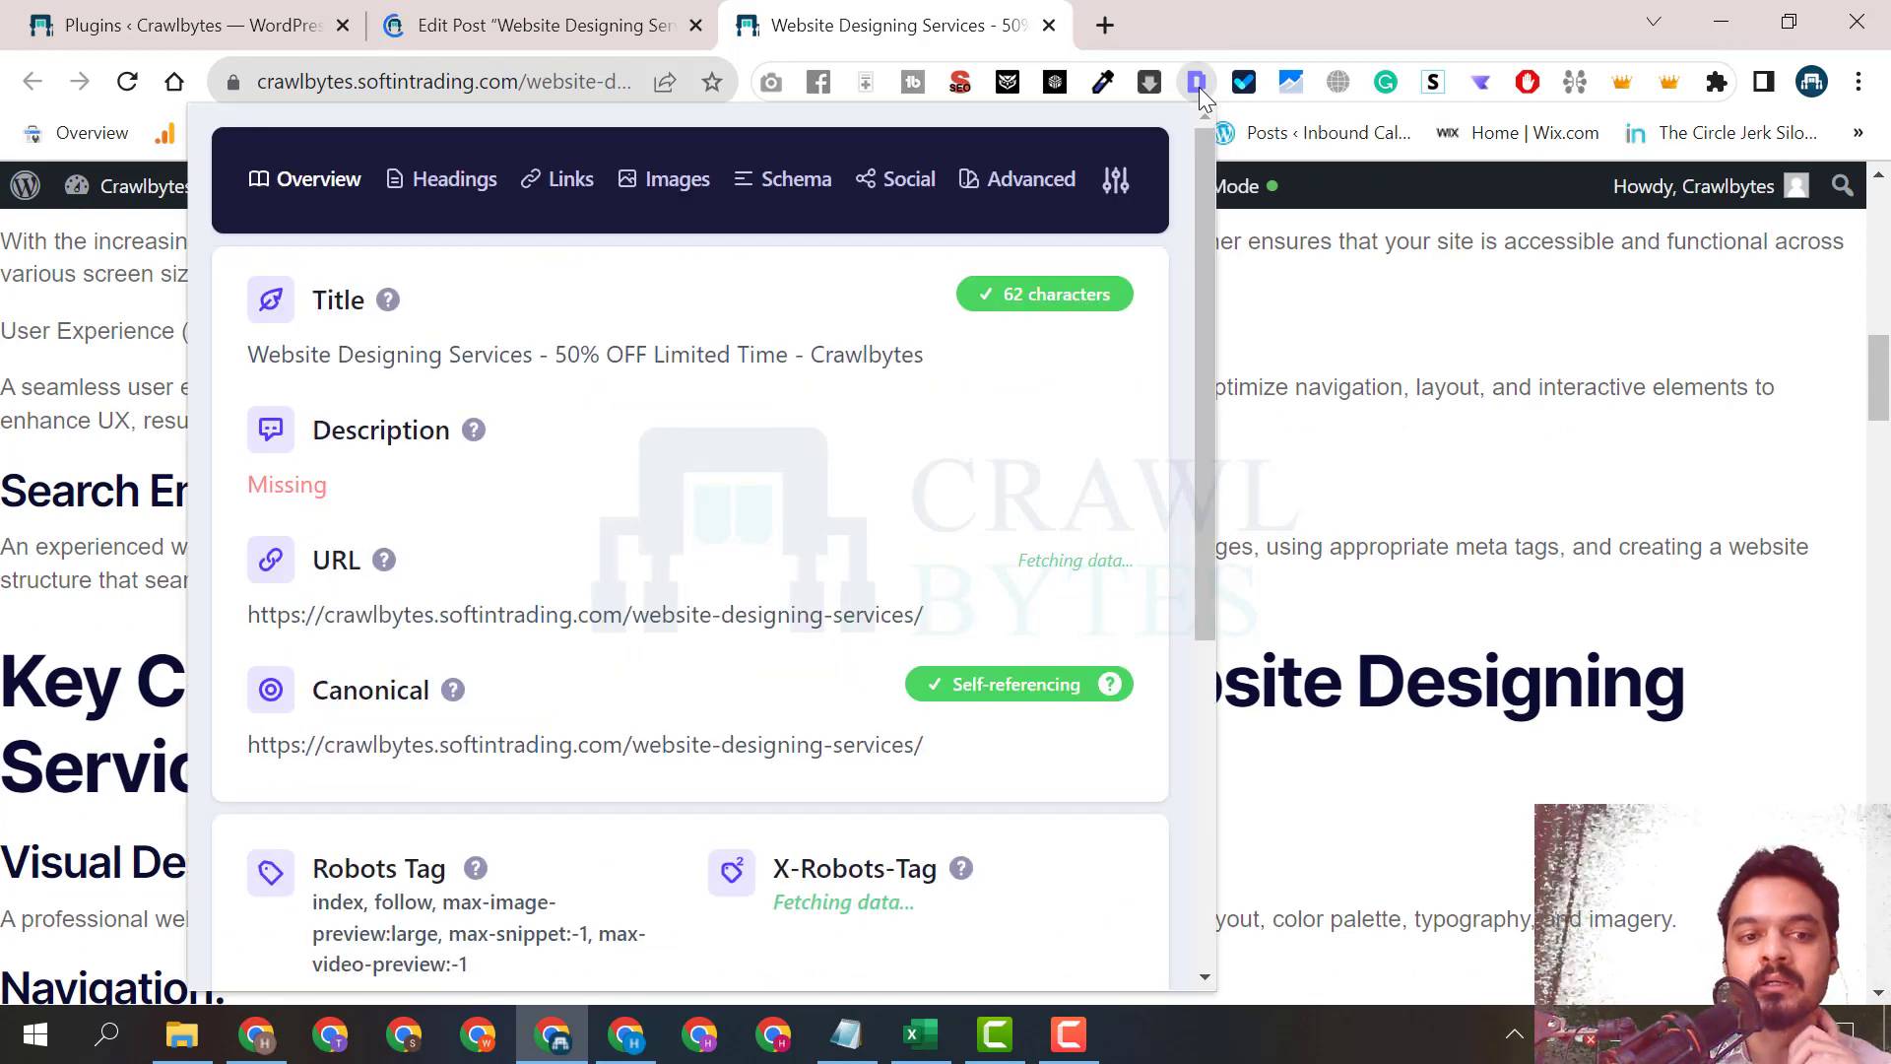
left_click(443, 186)
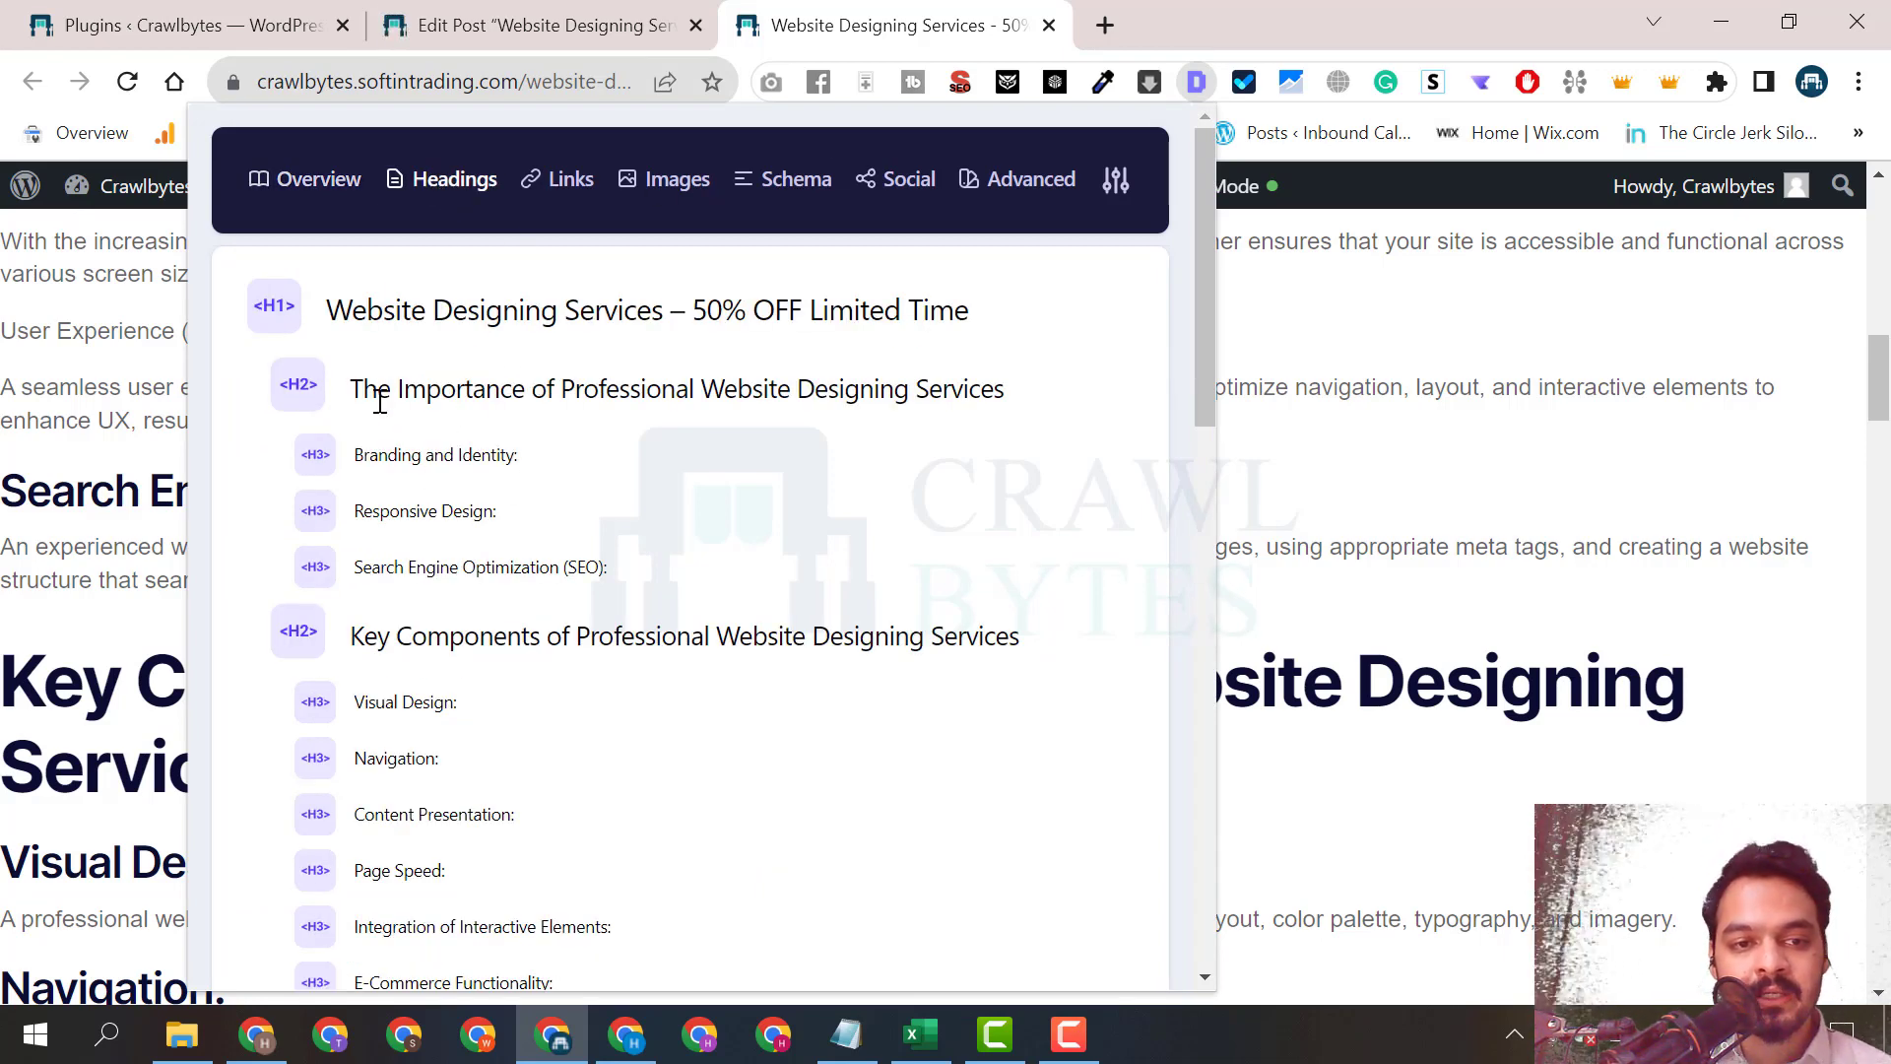
left_click_drag(363, 394, 648, 572)
scroll(422, 642, "down", 1)
left_click_drag(414, 504, 461, 576)
scroll(541, 752, "down", 3)
scroll(588, 695, "up", 2)
left_click(883, 12)
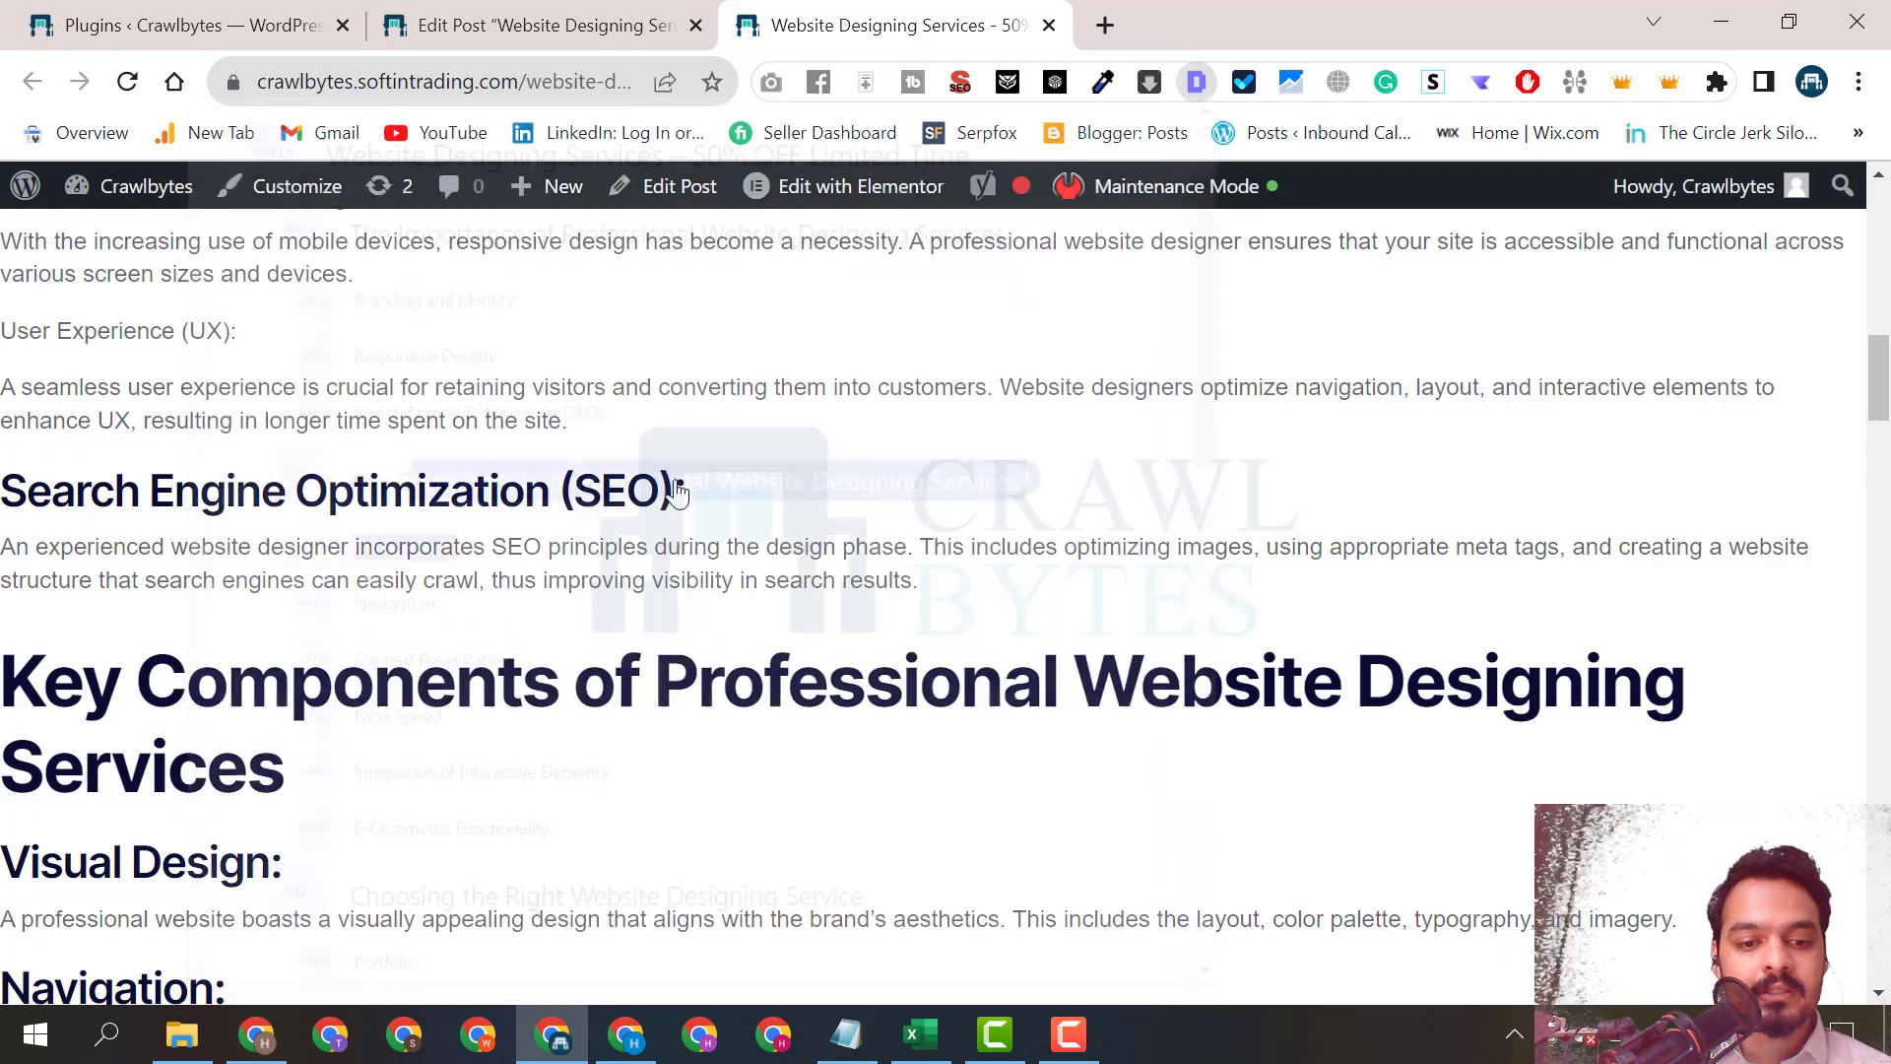
Return to the post editor, search the page for "website des" and look through the matches in the body text.
left_click(557, 10)
scroll(749, 637, "down", 6)
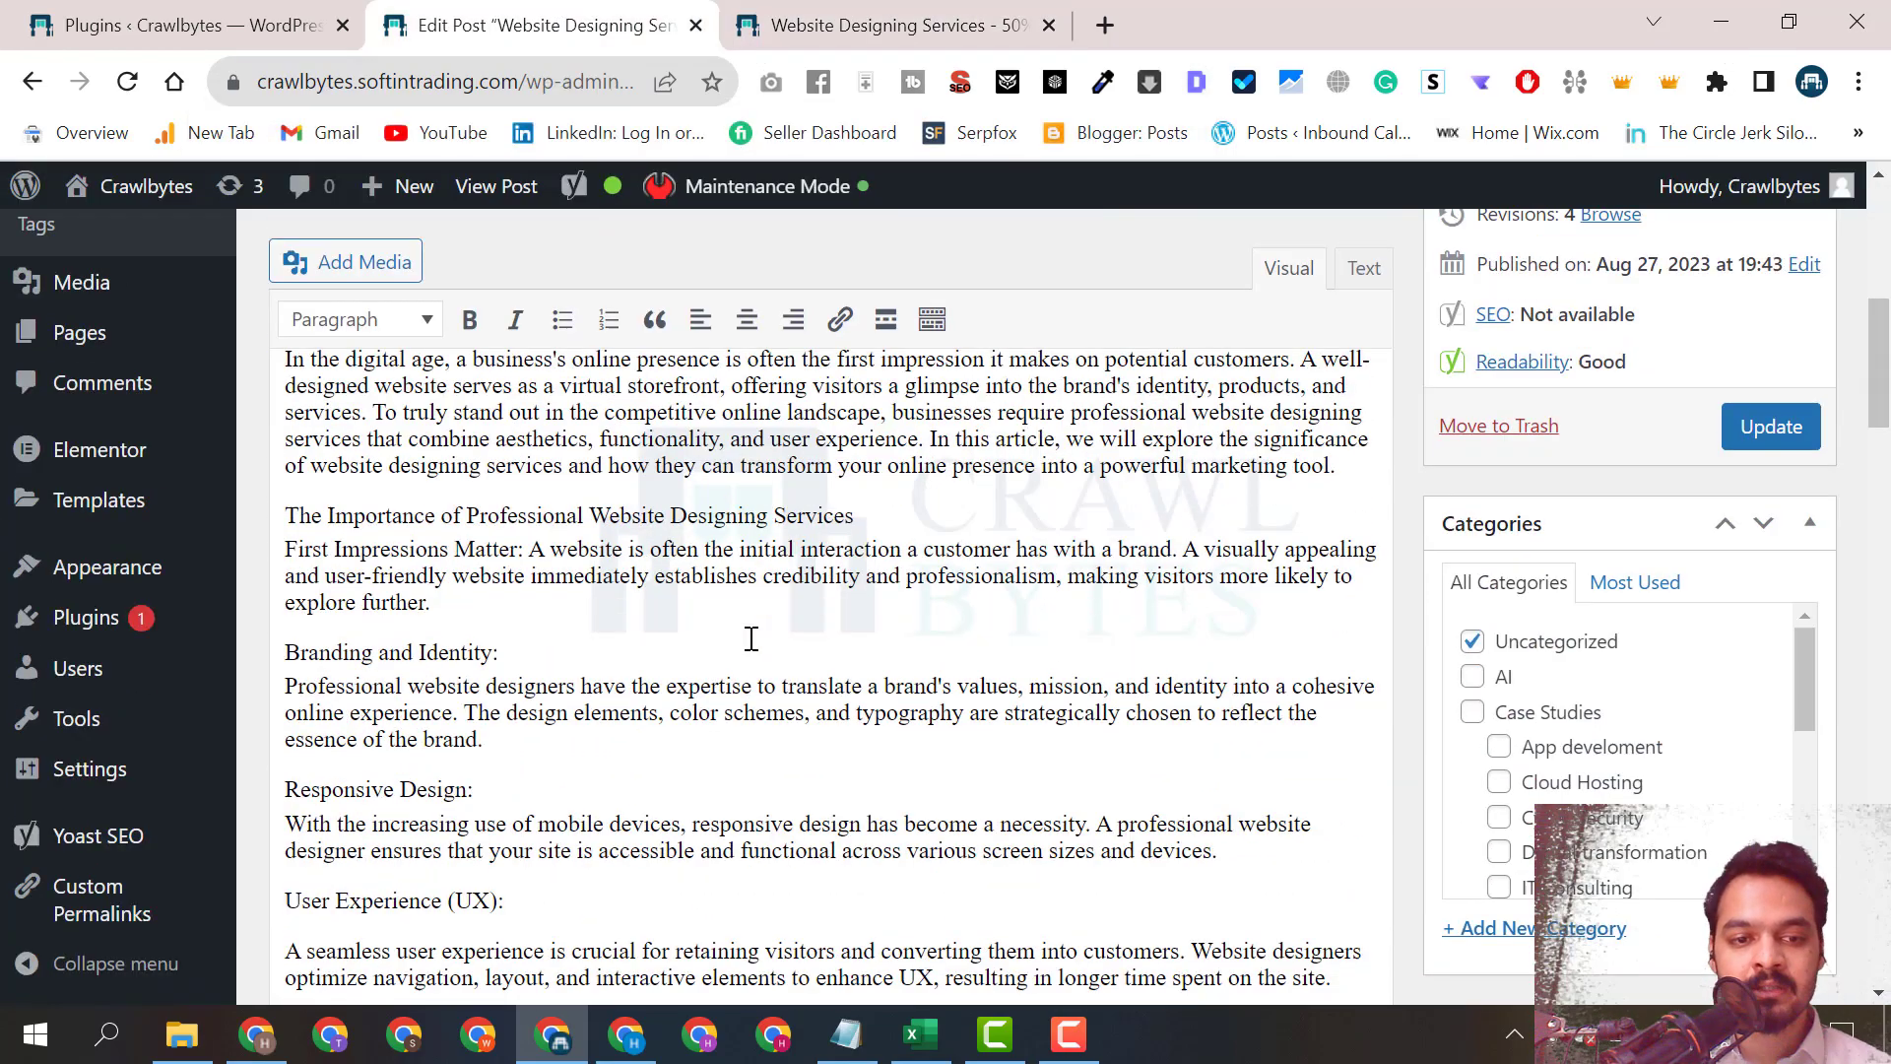
scroll(751, 639, "up", 2)
scroll(751, 638, "down", 1)
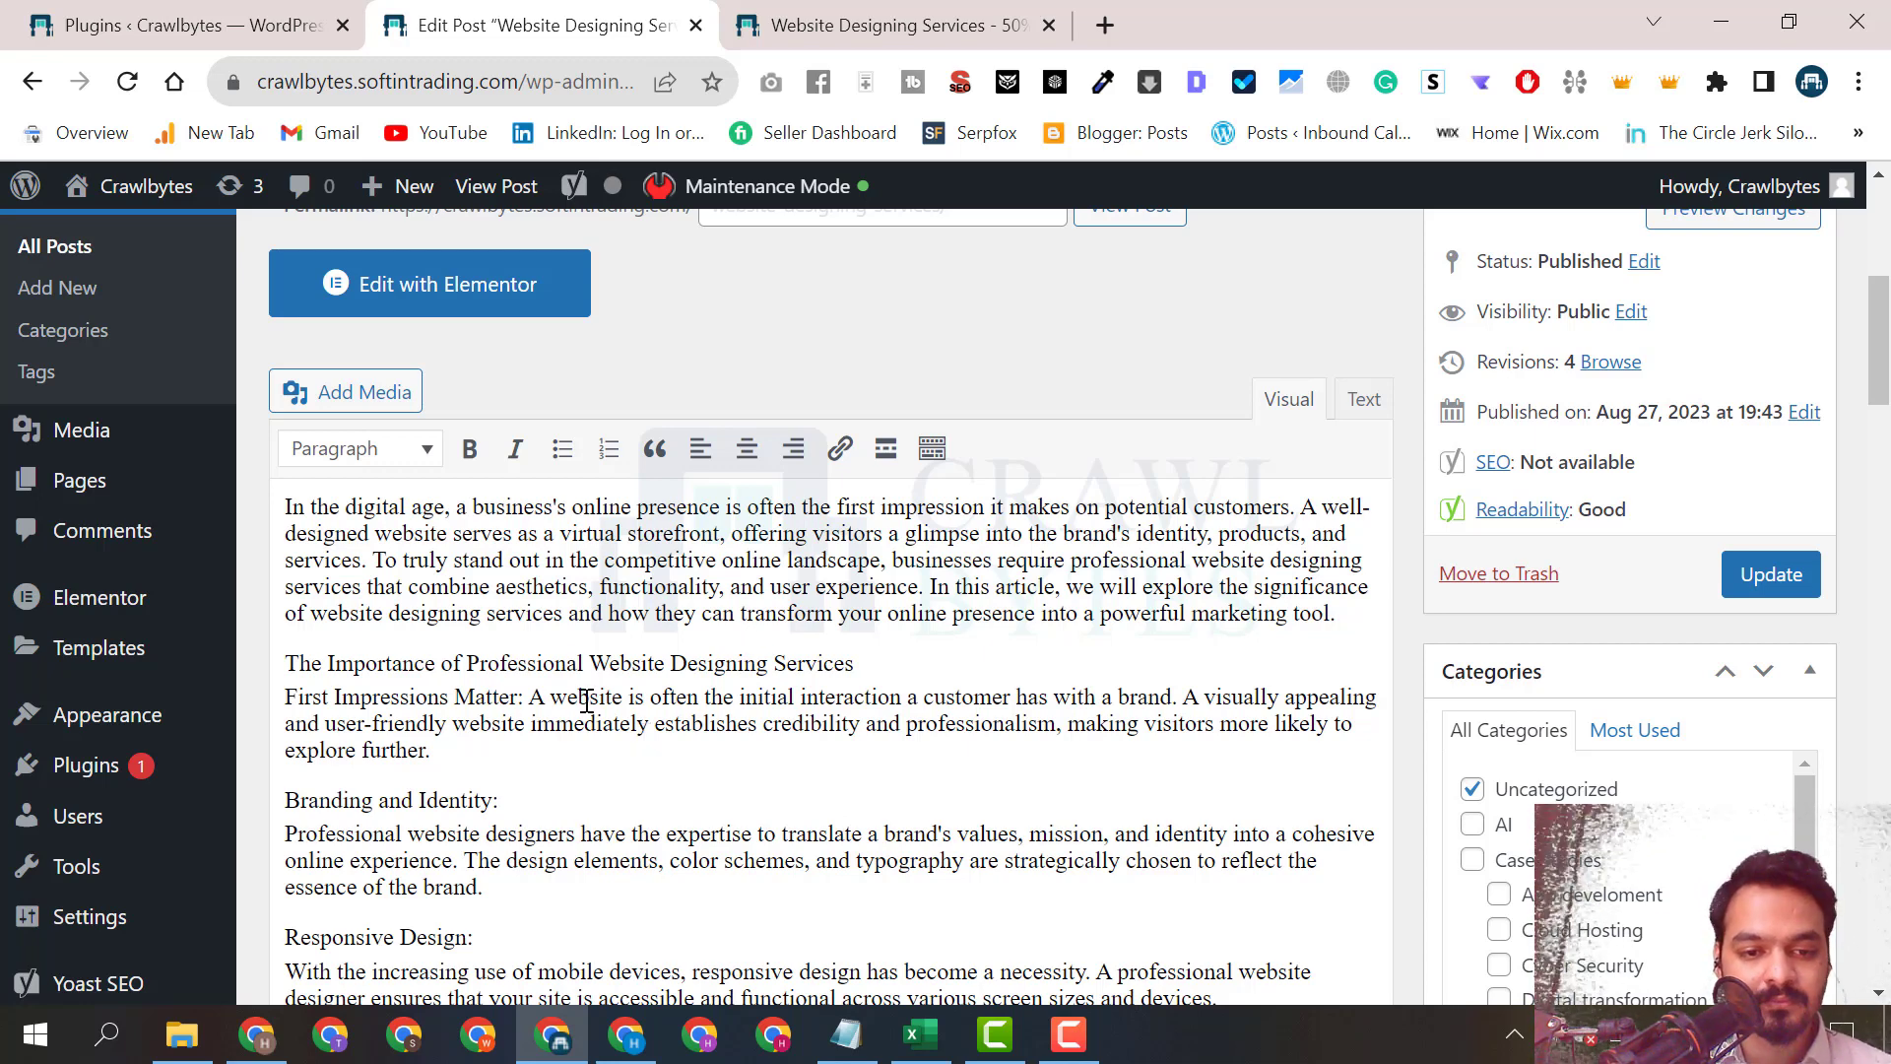
scroll(612, 743, "down", 1)
key("ctrl+f")
type("website des")
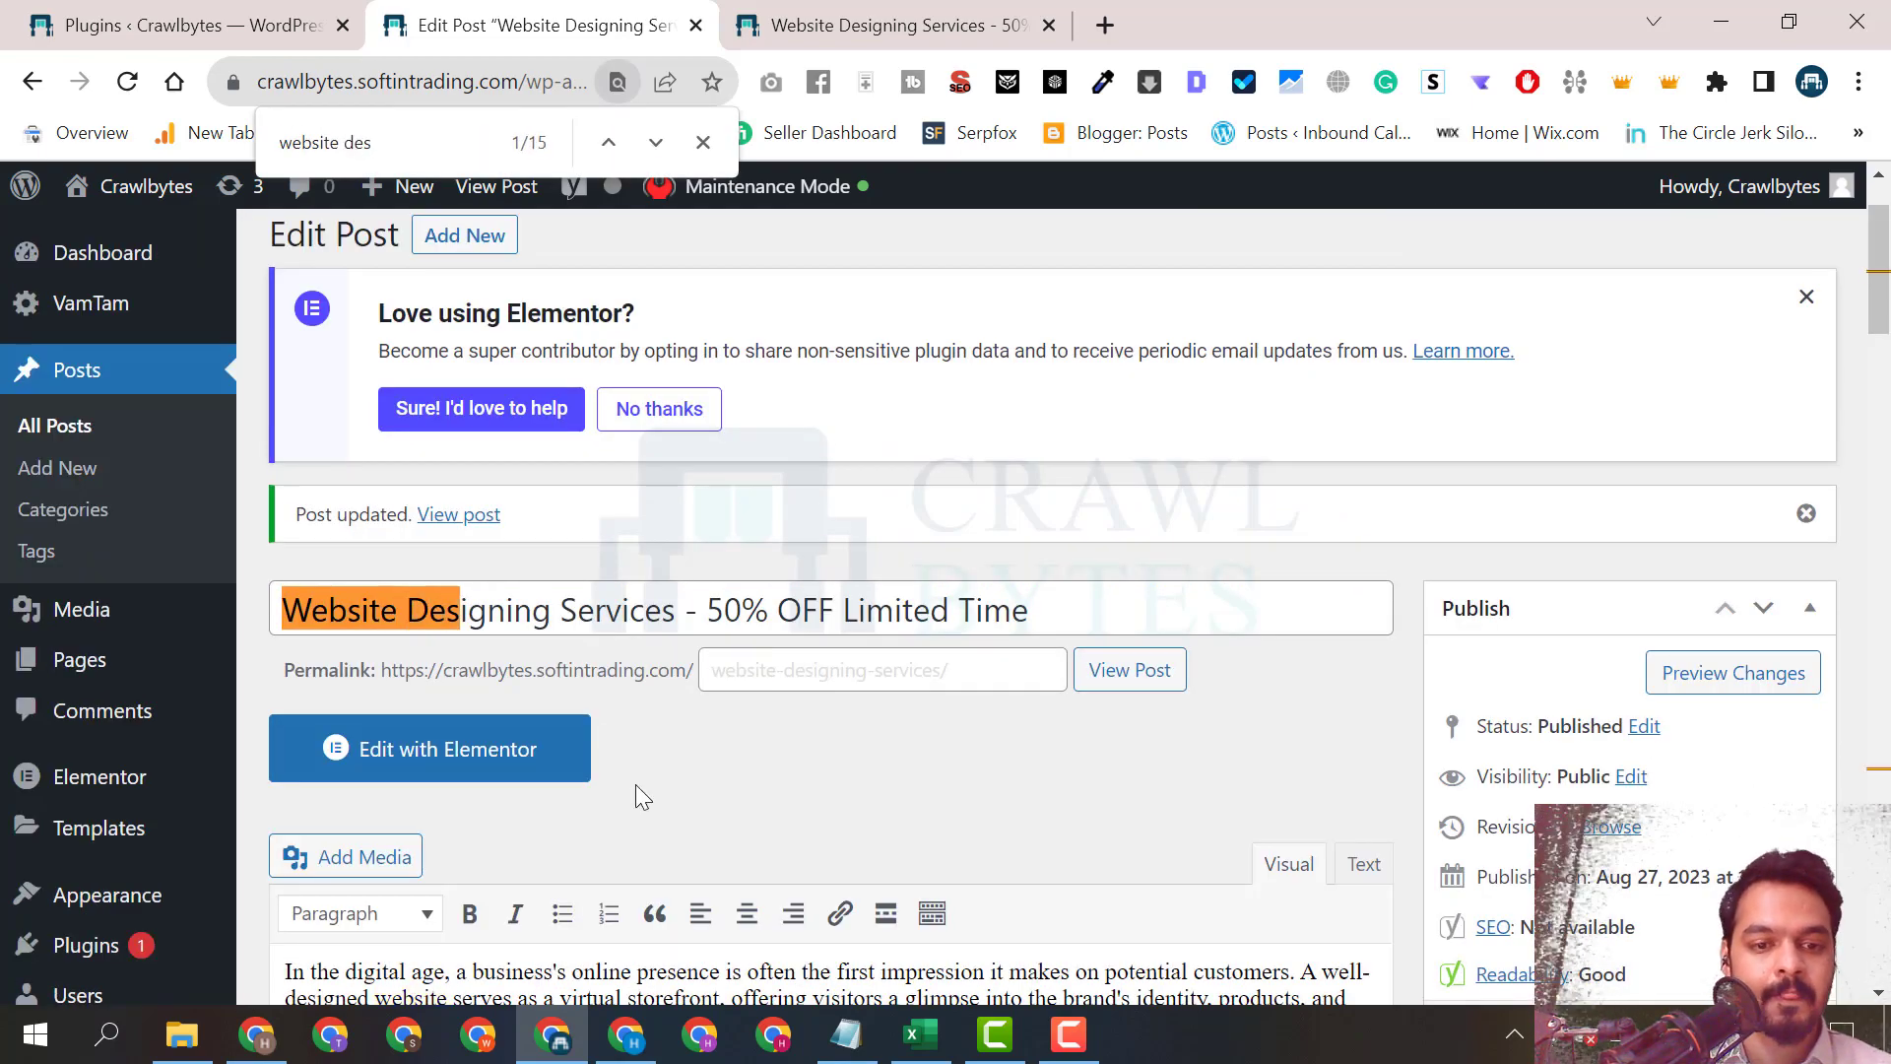
scroll(640, 778, "down", 5)
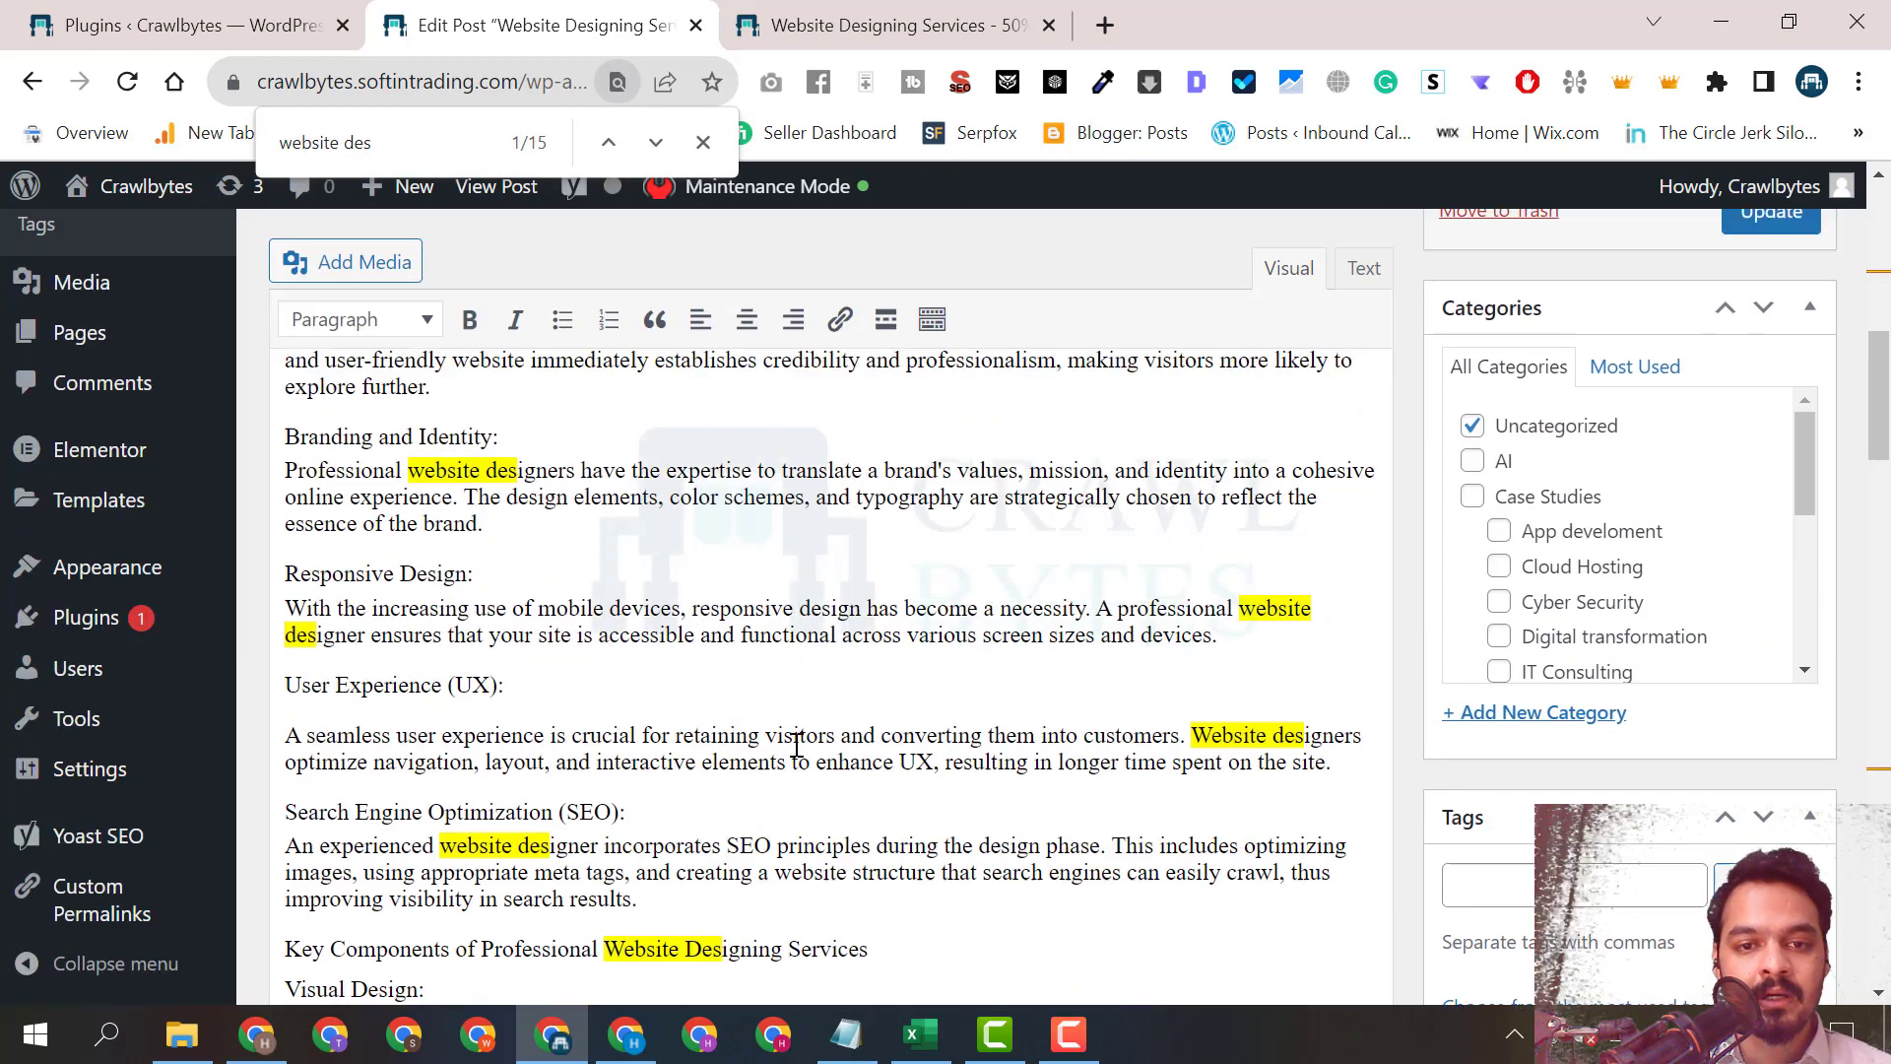
scroll(600, 775, "down", 1)
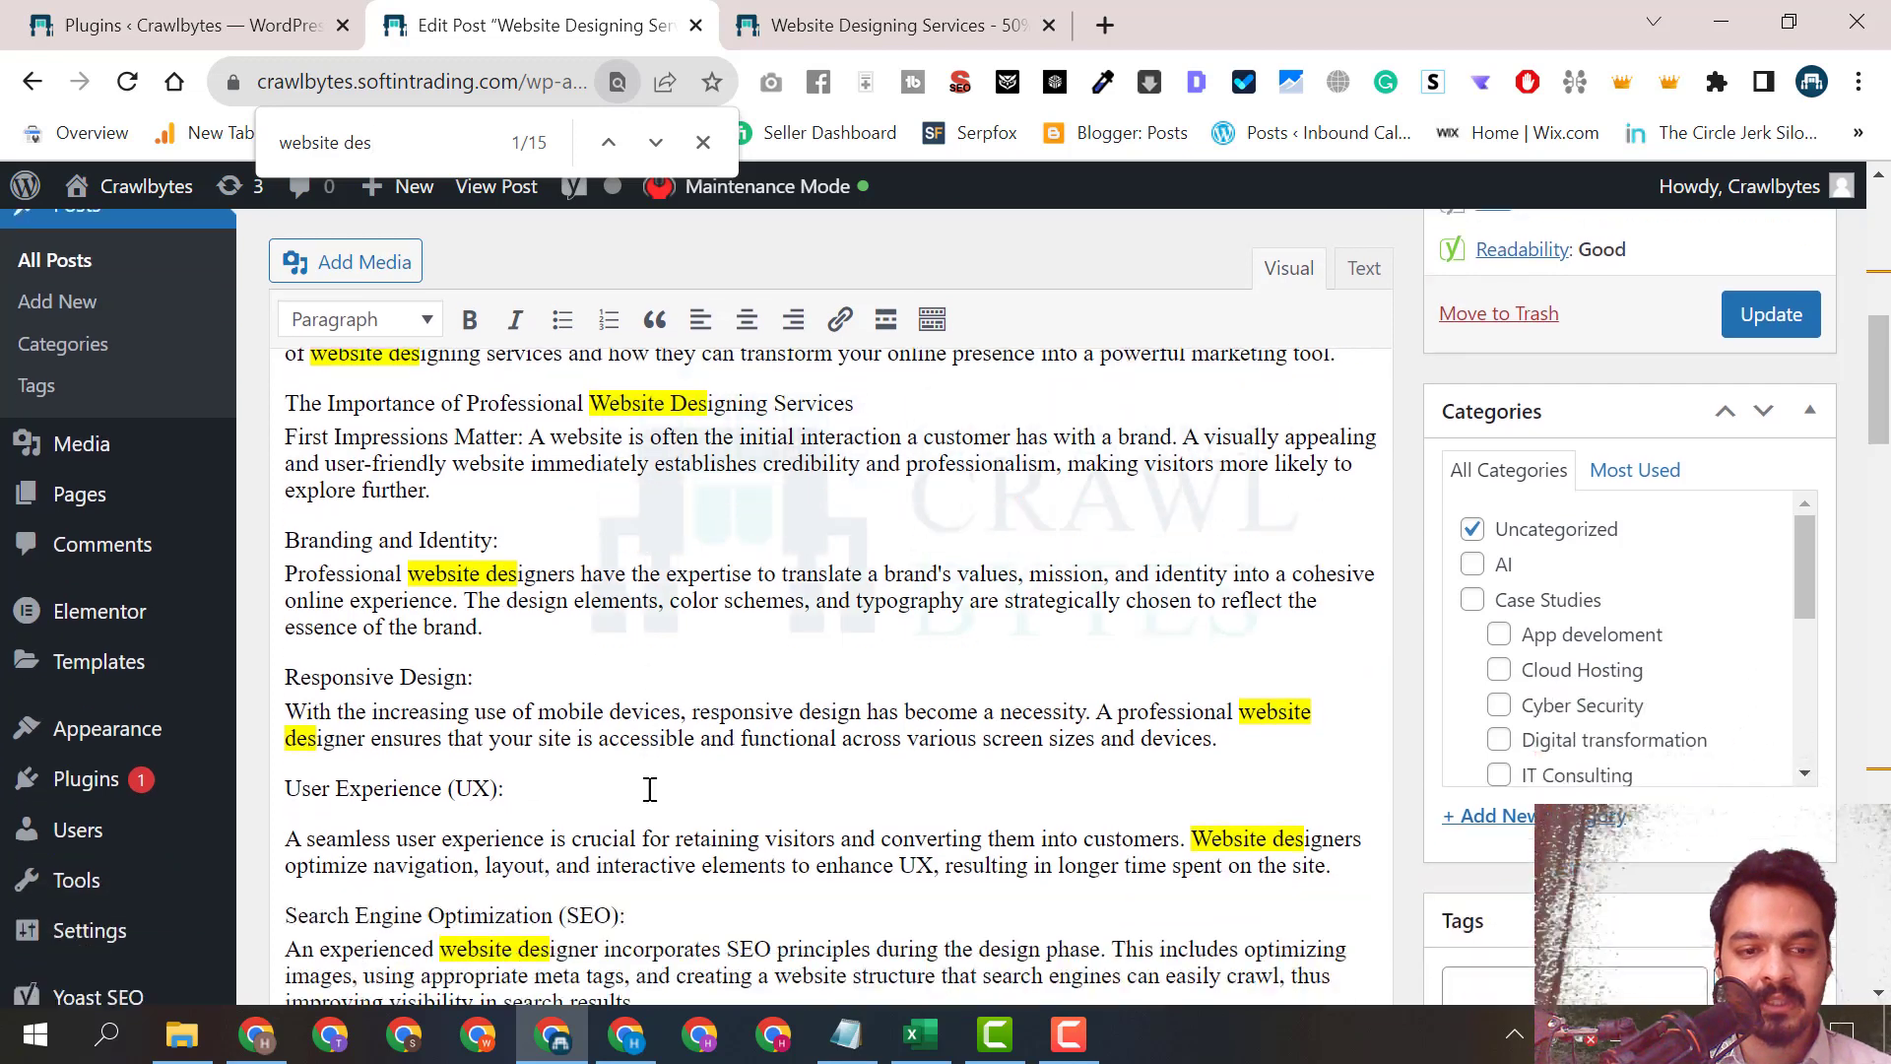
triple_click(426, 734)
double_click(430, 729)
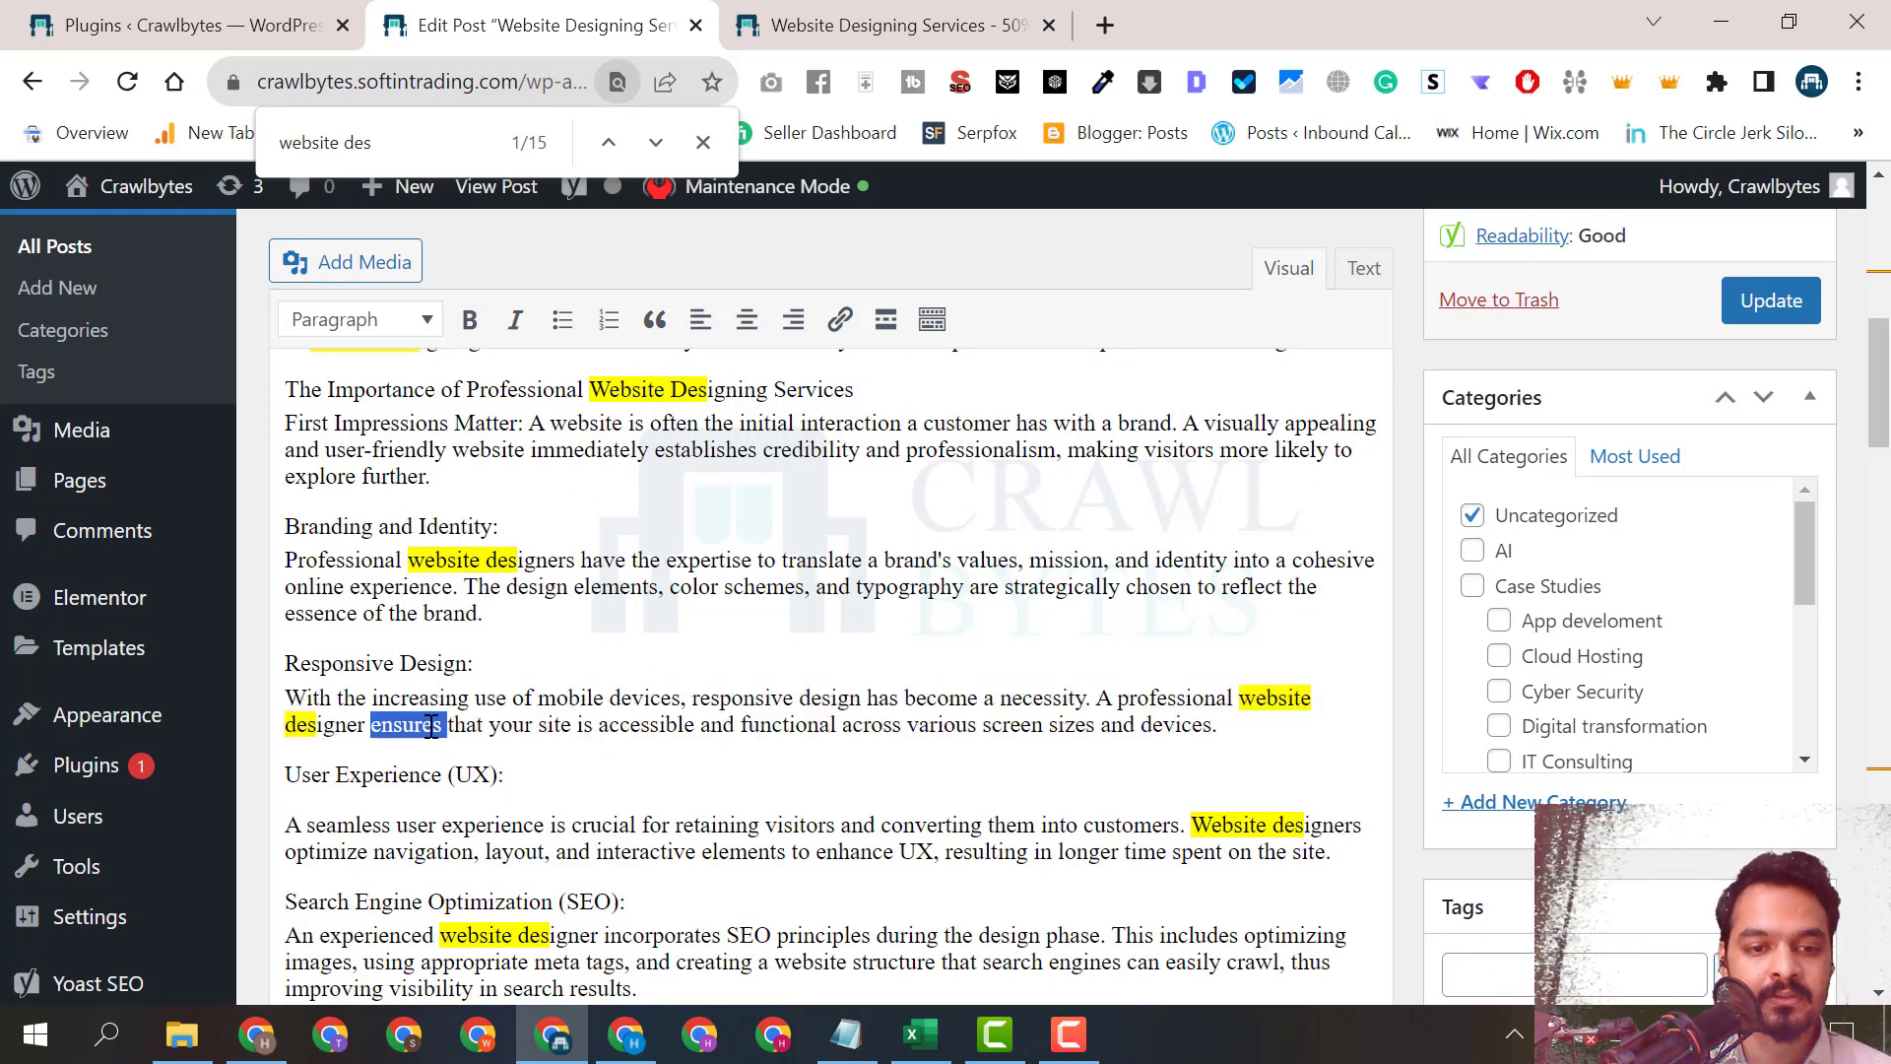
left_click(373, 736)
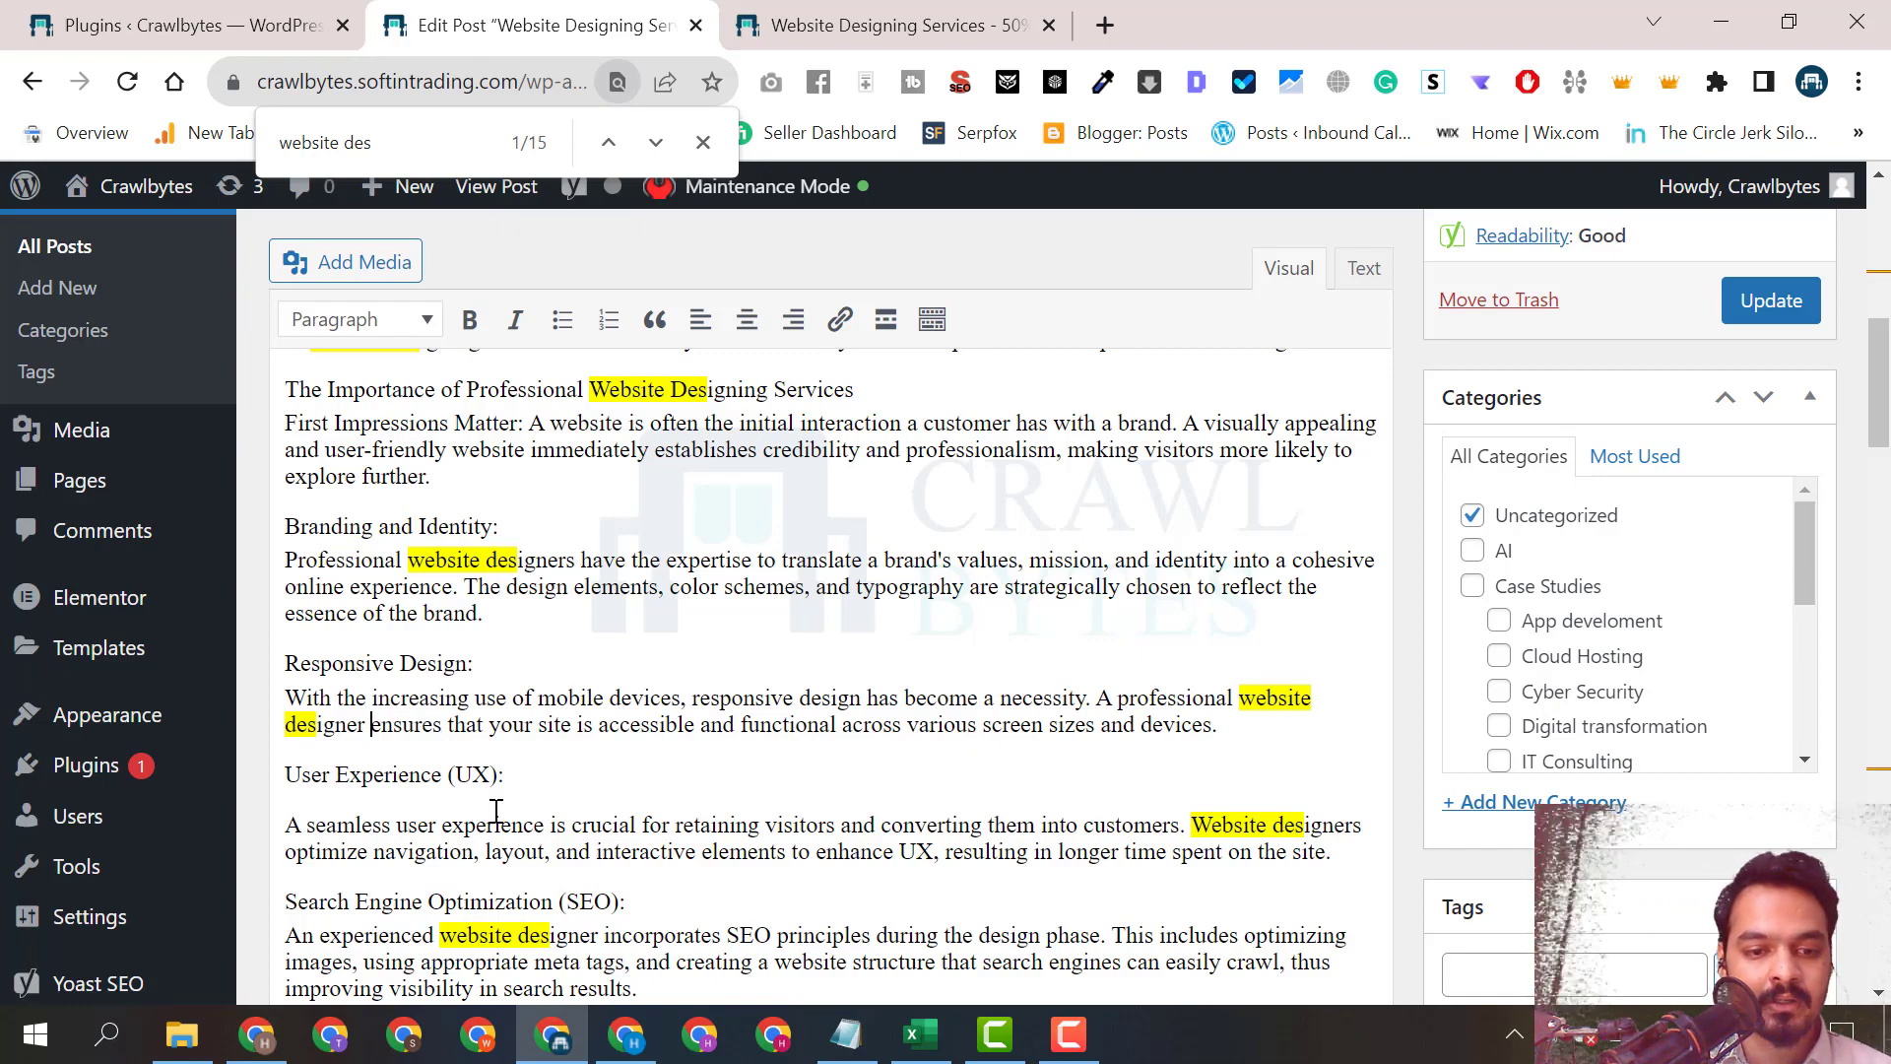
Make the phrase "website designing services" in the Conclusion paragraph bold.
scroll(497, 810, "down", 5)
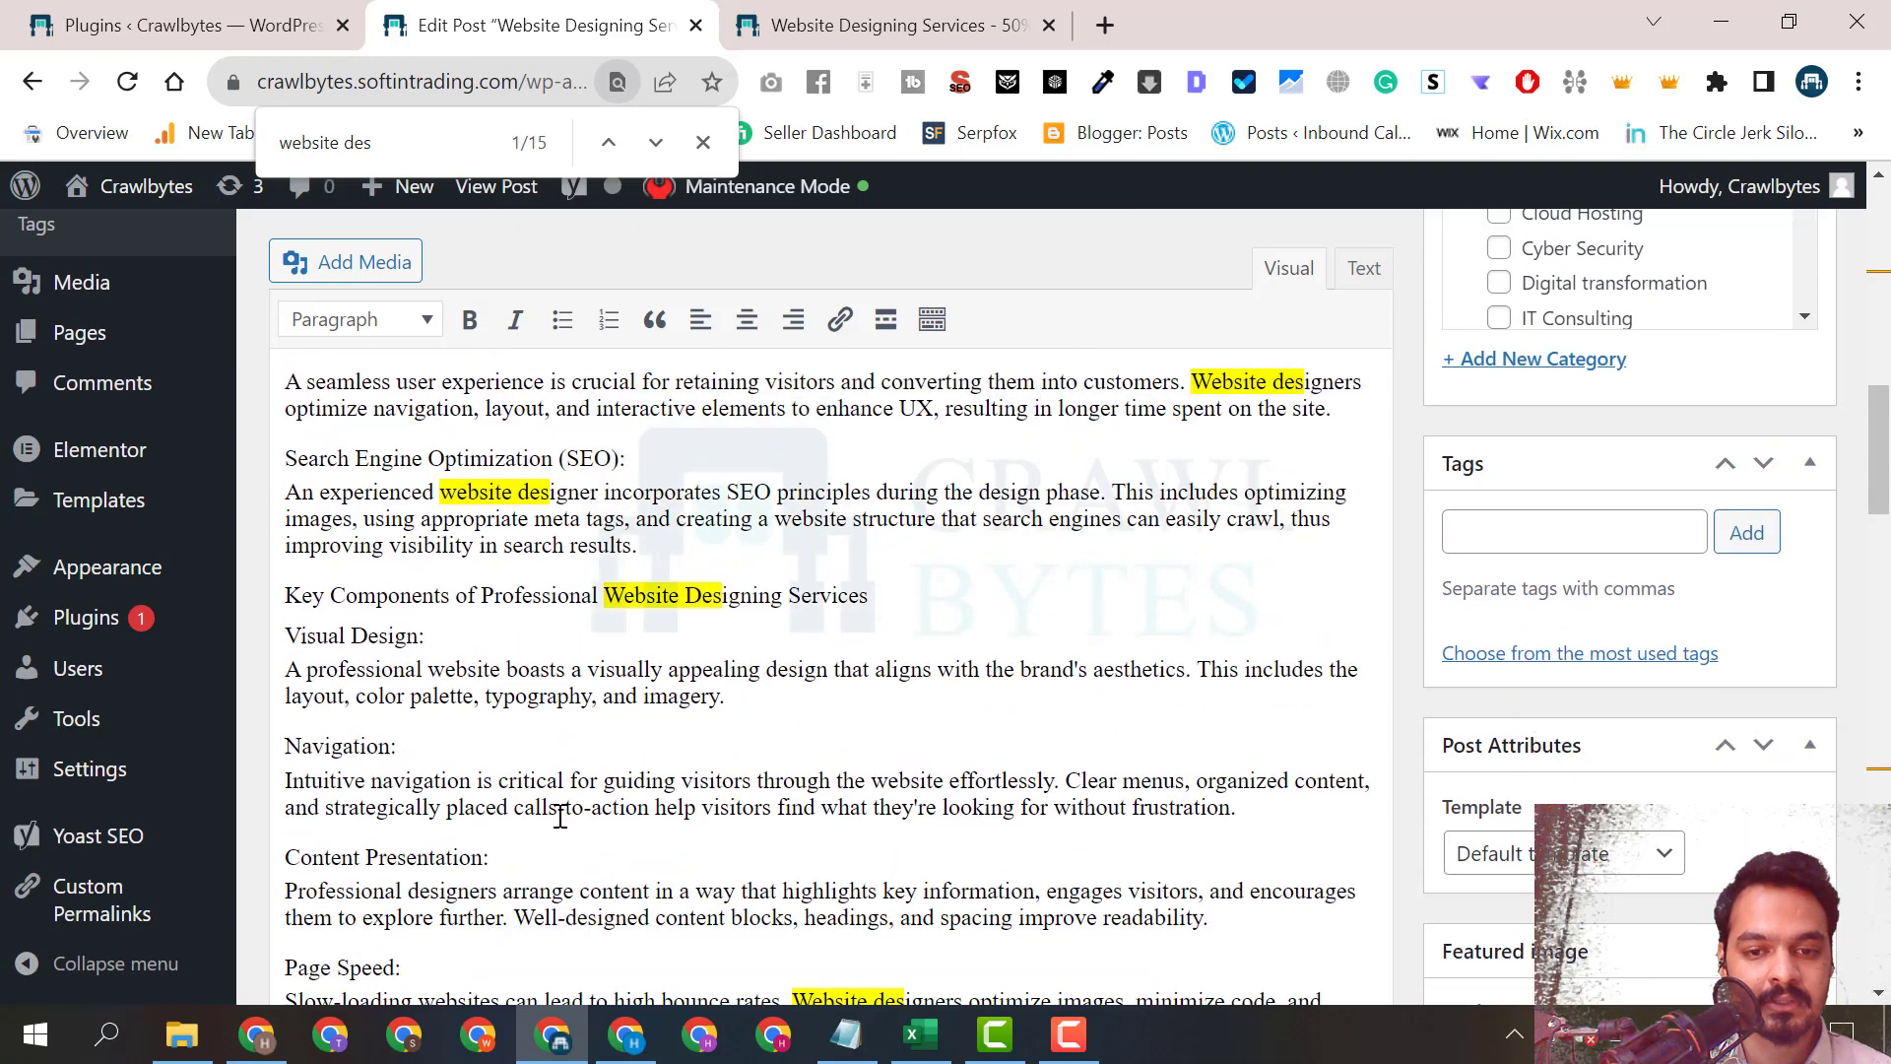
scroll(564, 827, "down", 5)
scroll(607, 840, "down", 6)
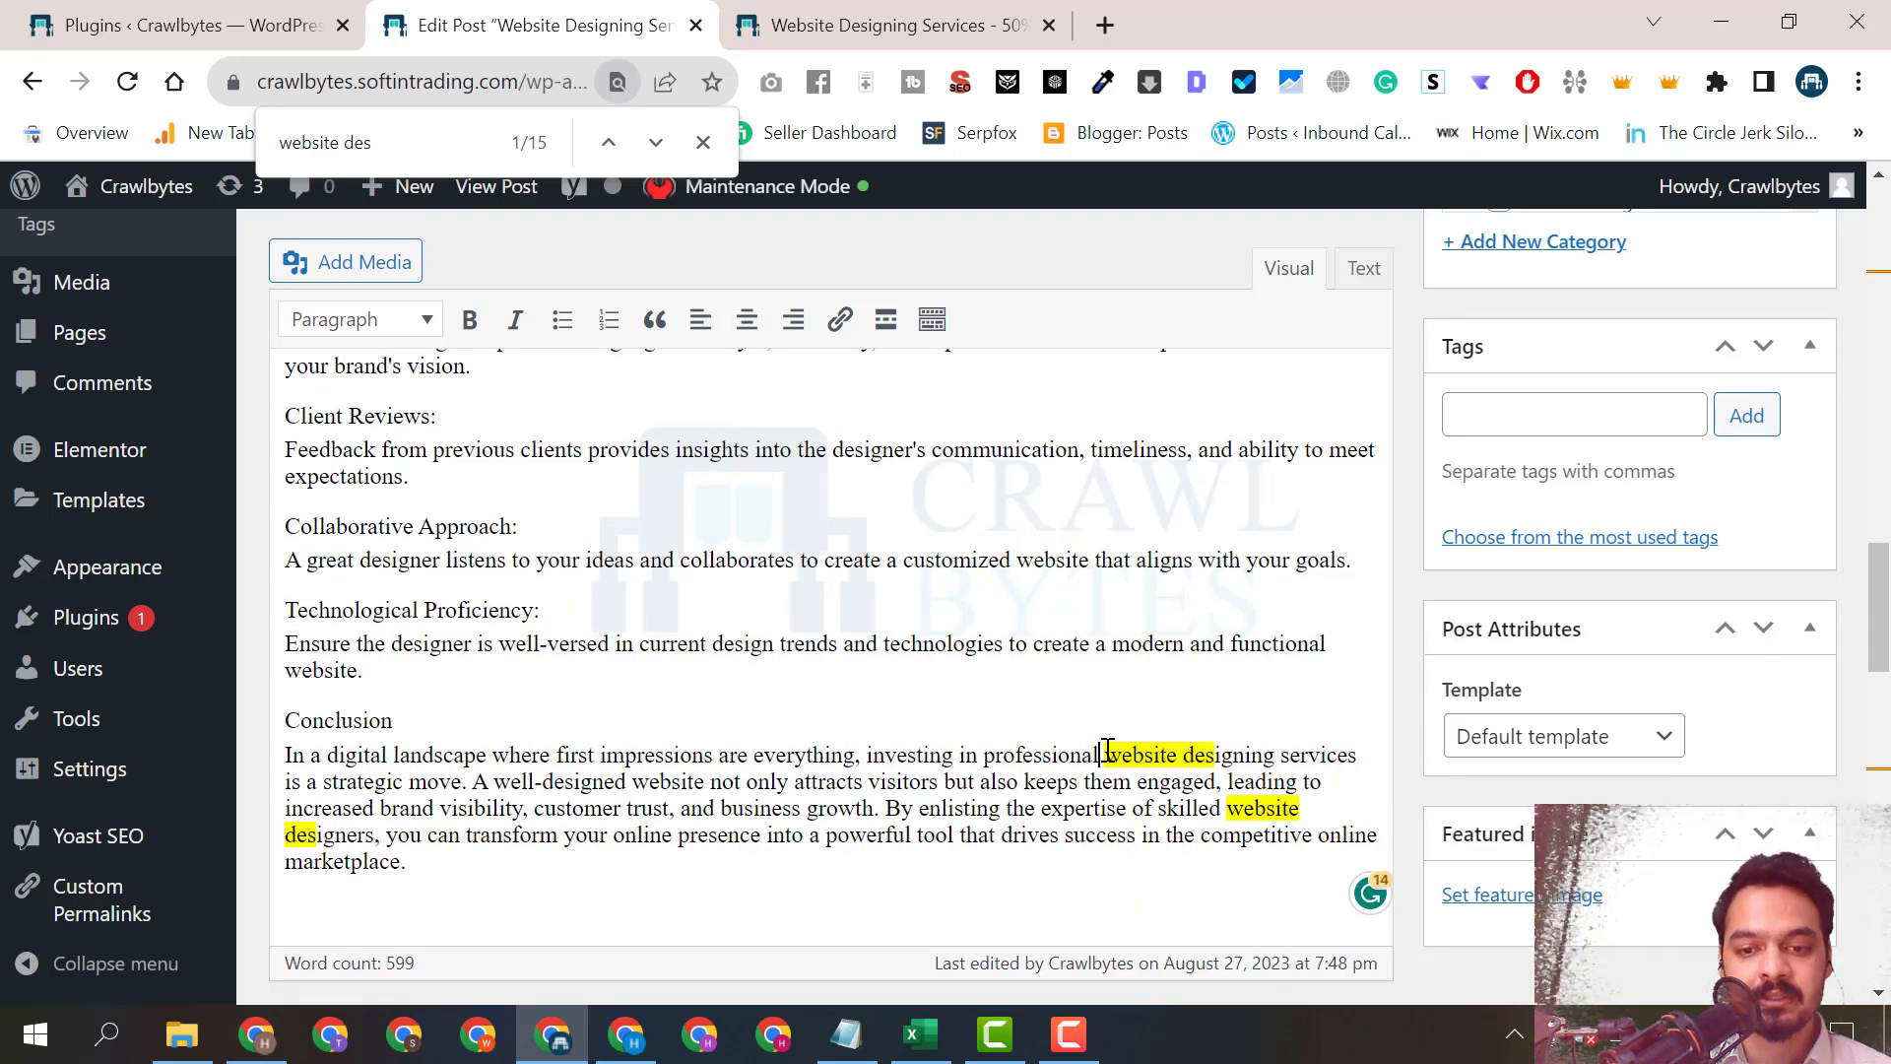
left_click_drag(1163, 748, 1371, 752)
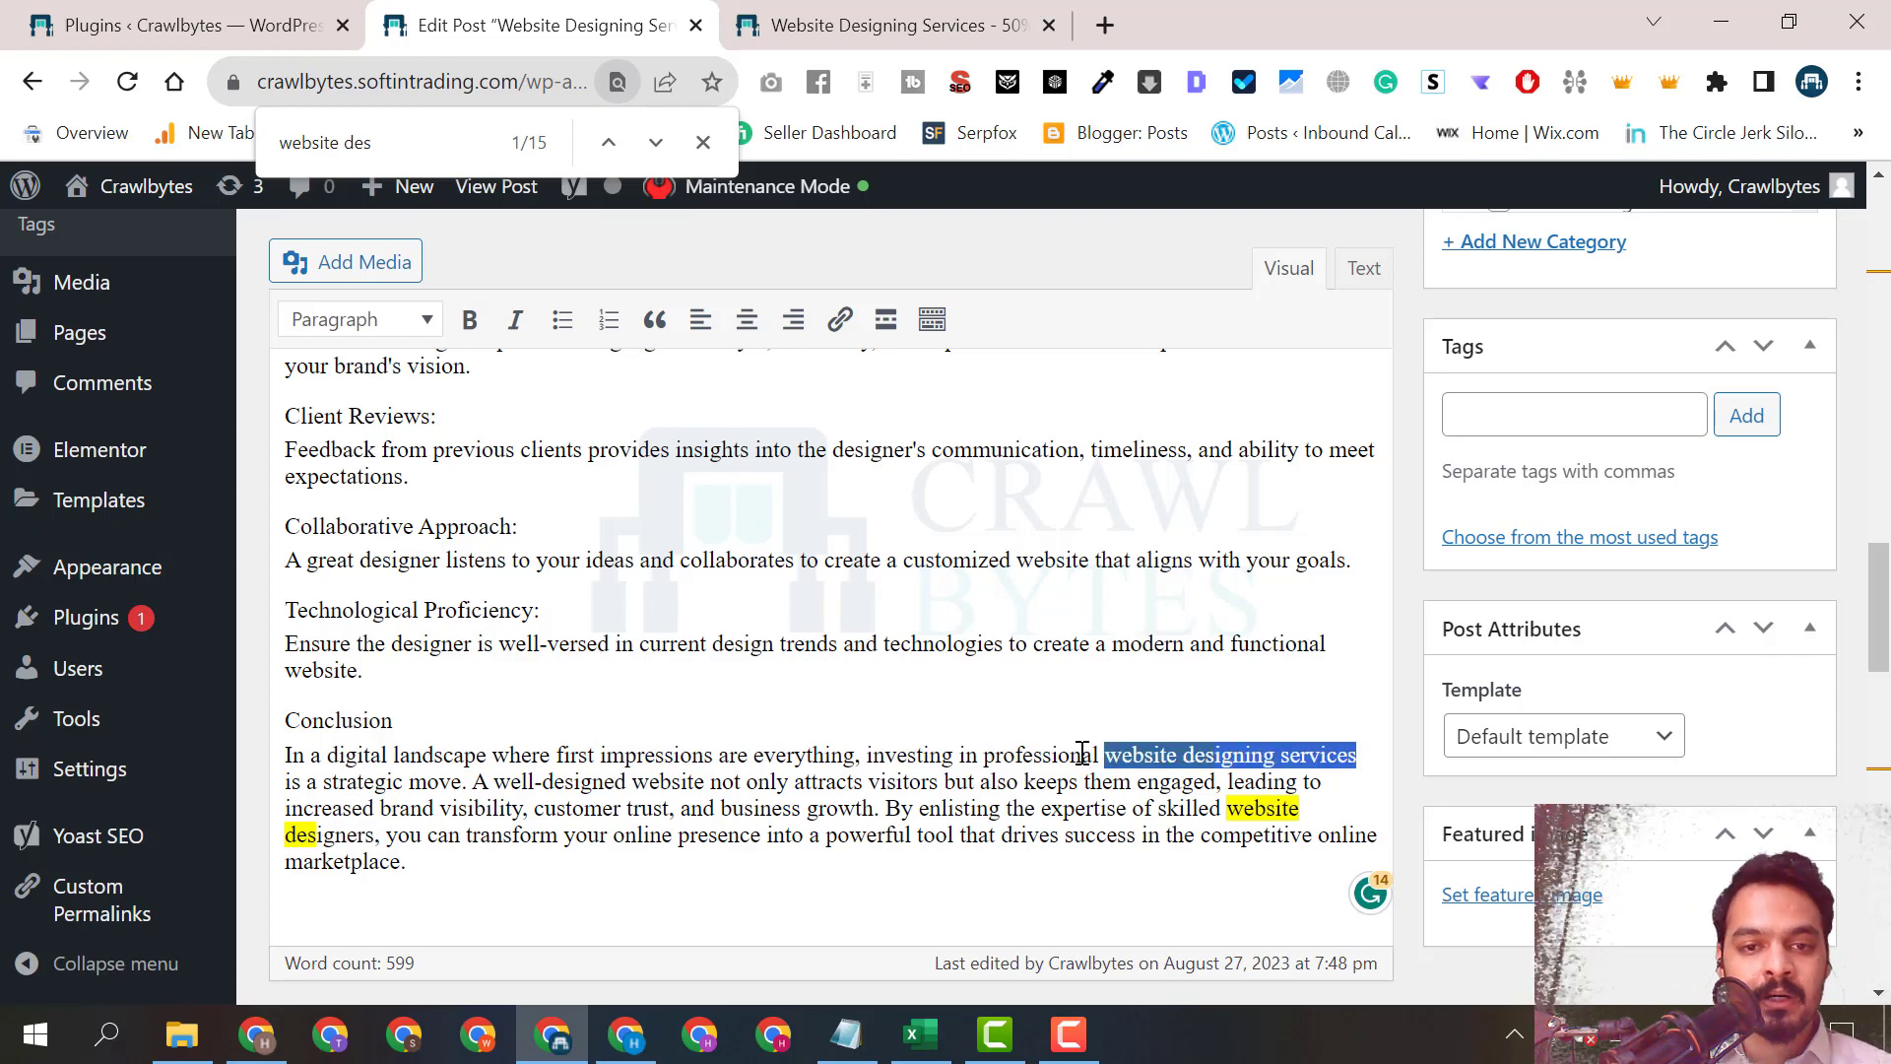
key("ctrl+b")
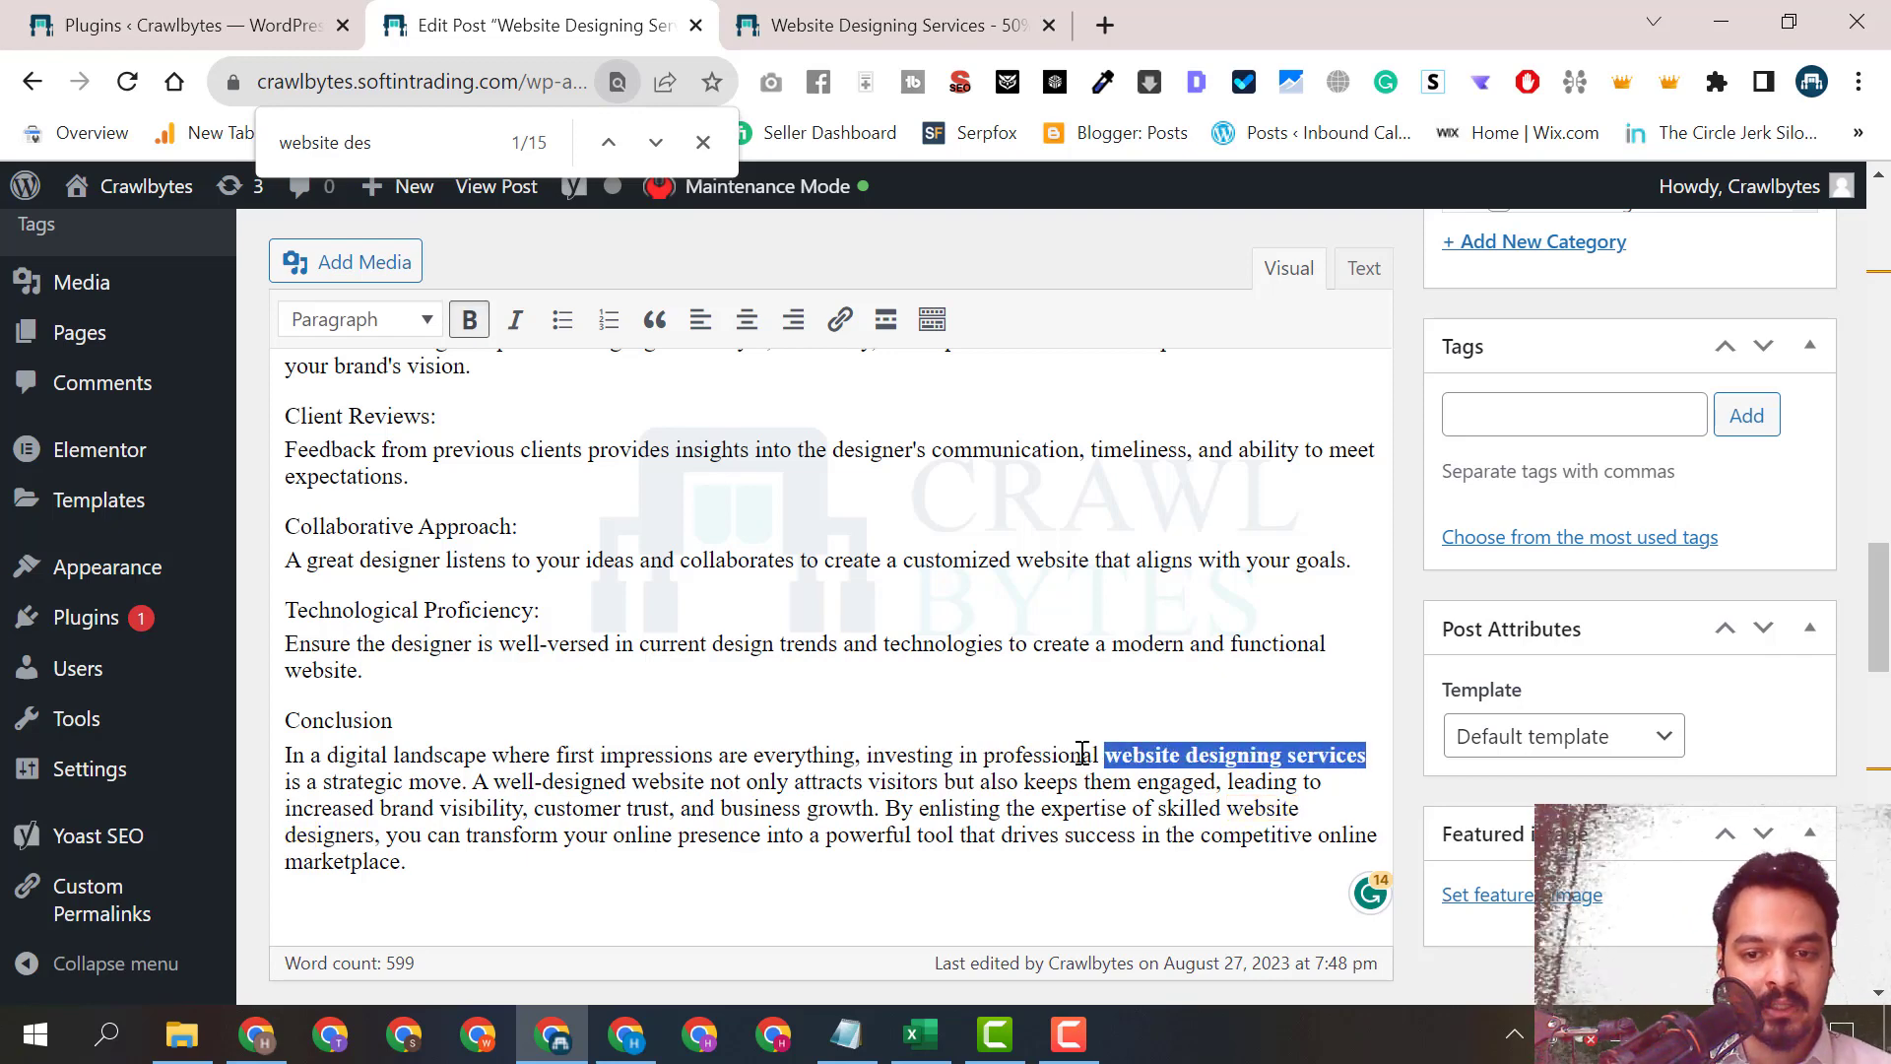
left_click(1148, 820)
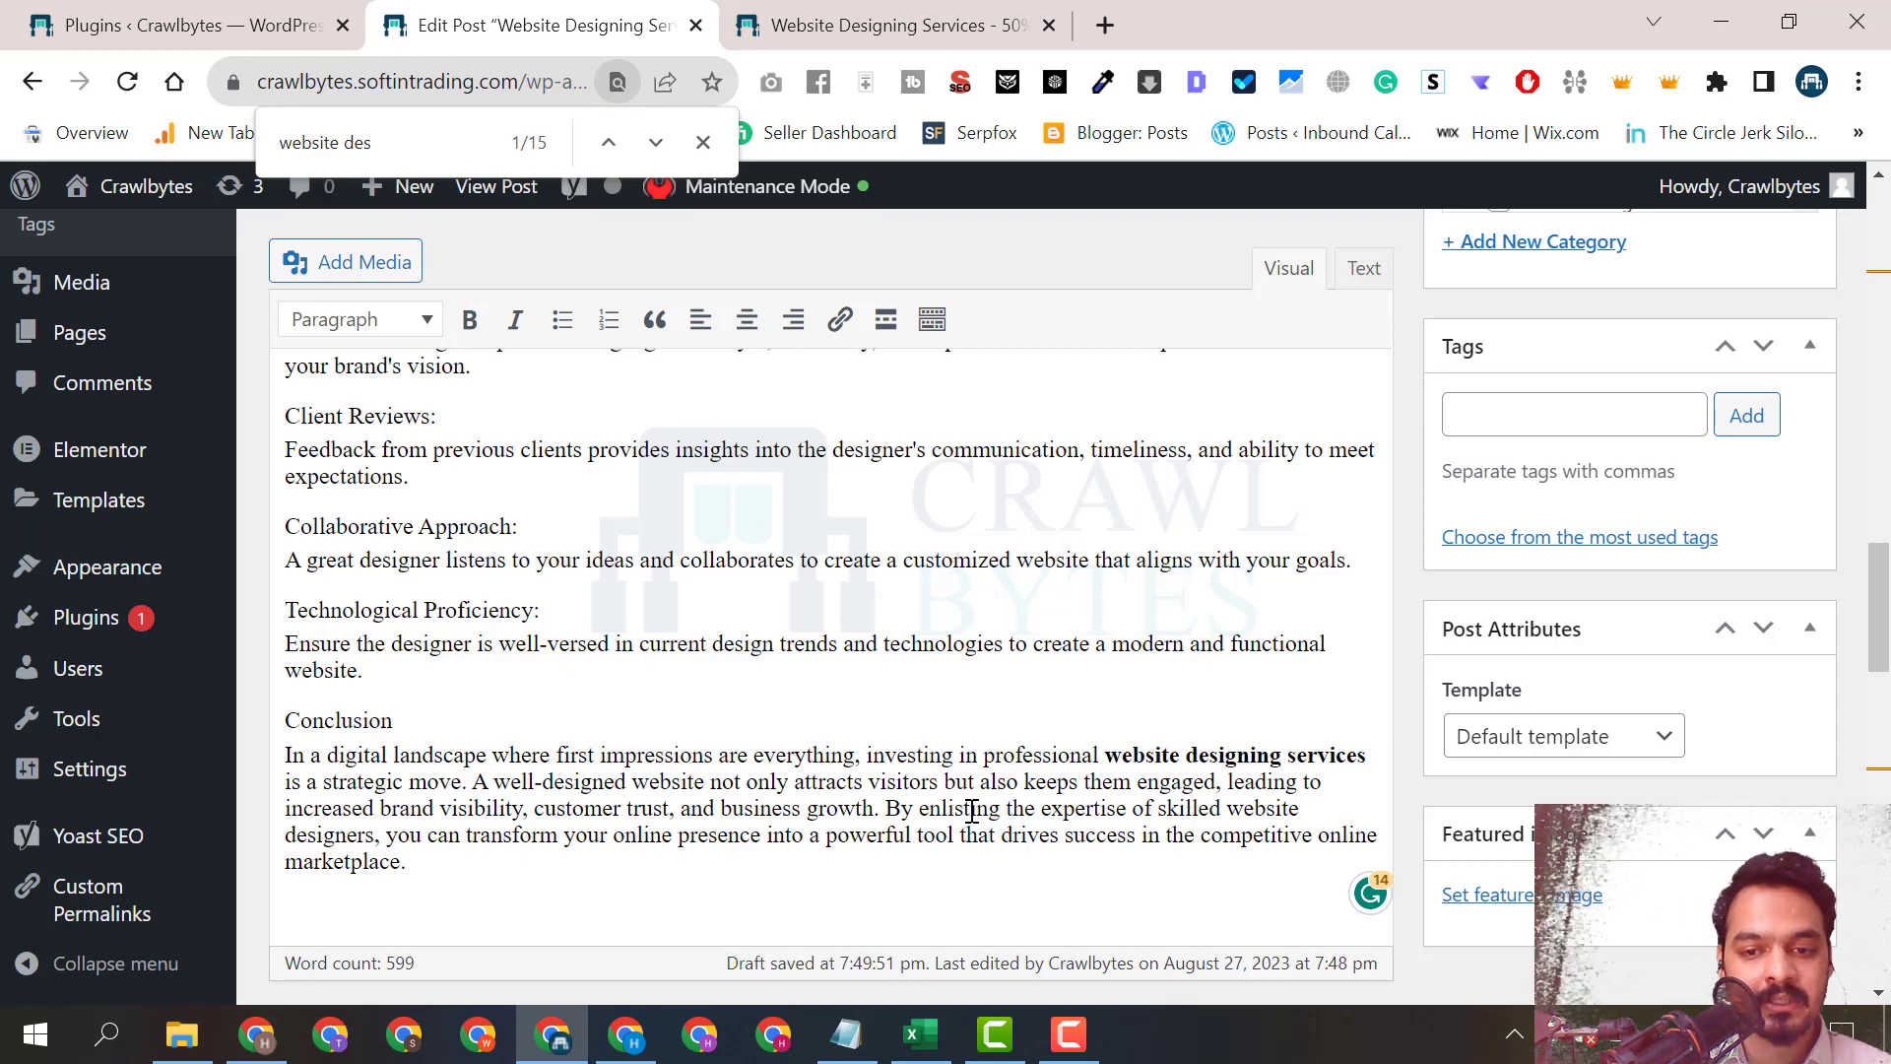
left_click(555, 1042)
left_click(556, 1047)
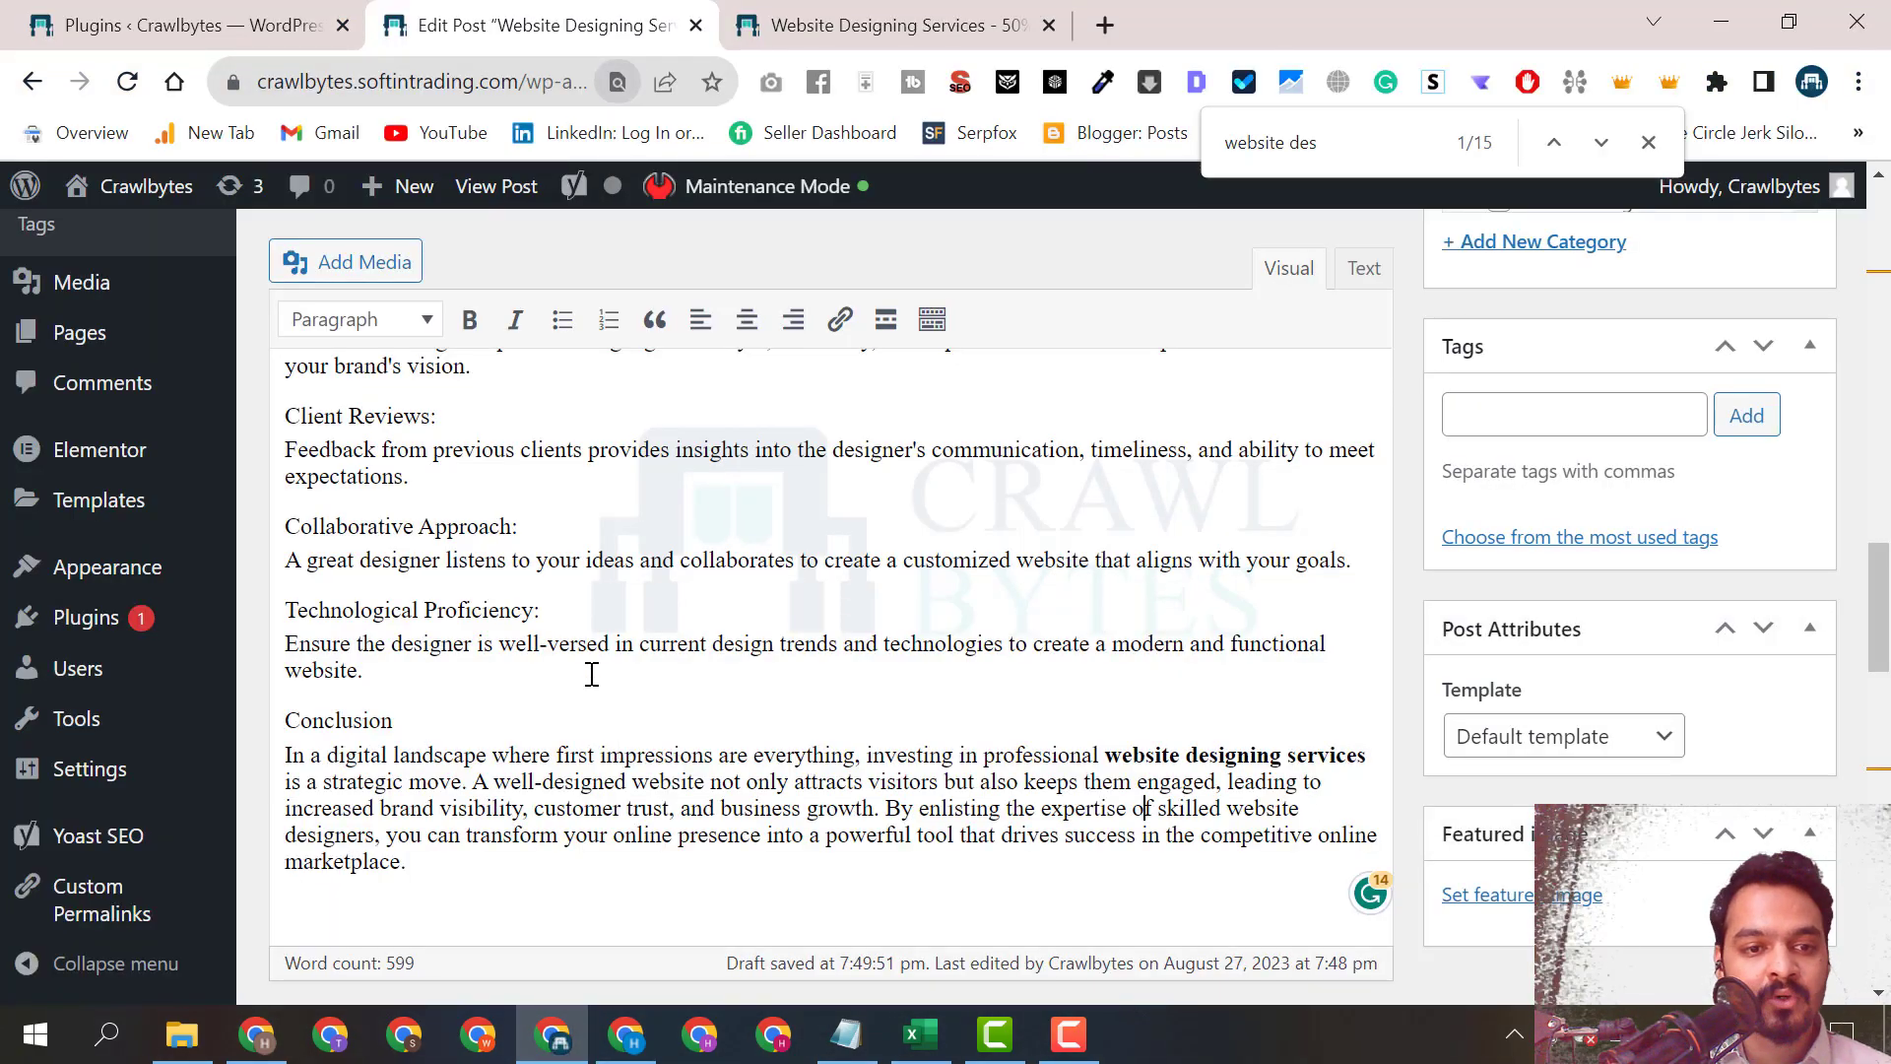
scroll(591, 674, "up", 6)
scroll(591, 676, "down", 6)
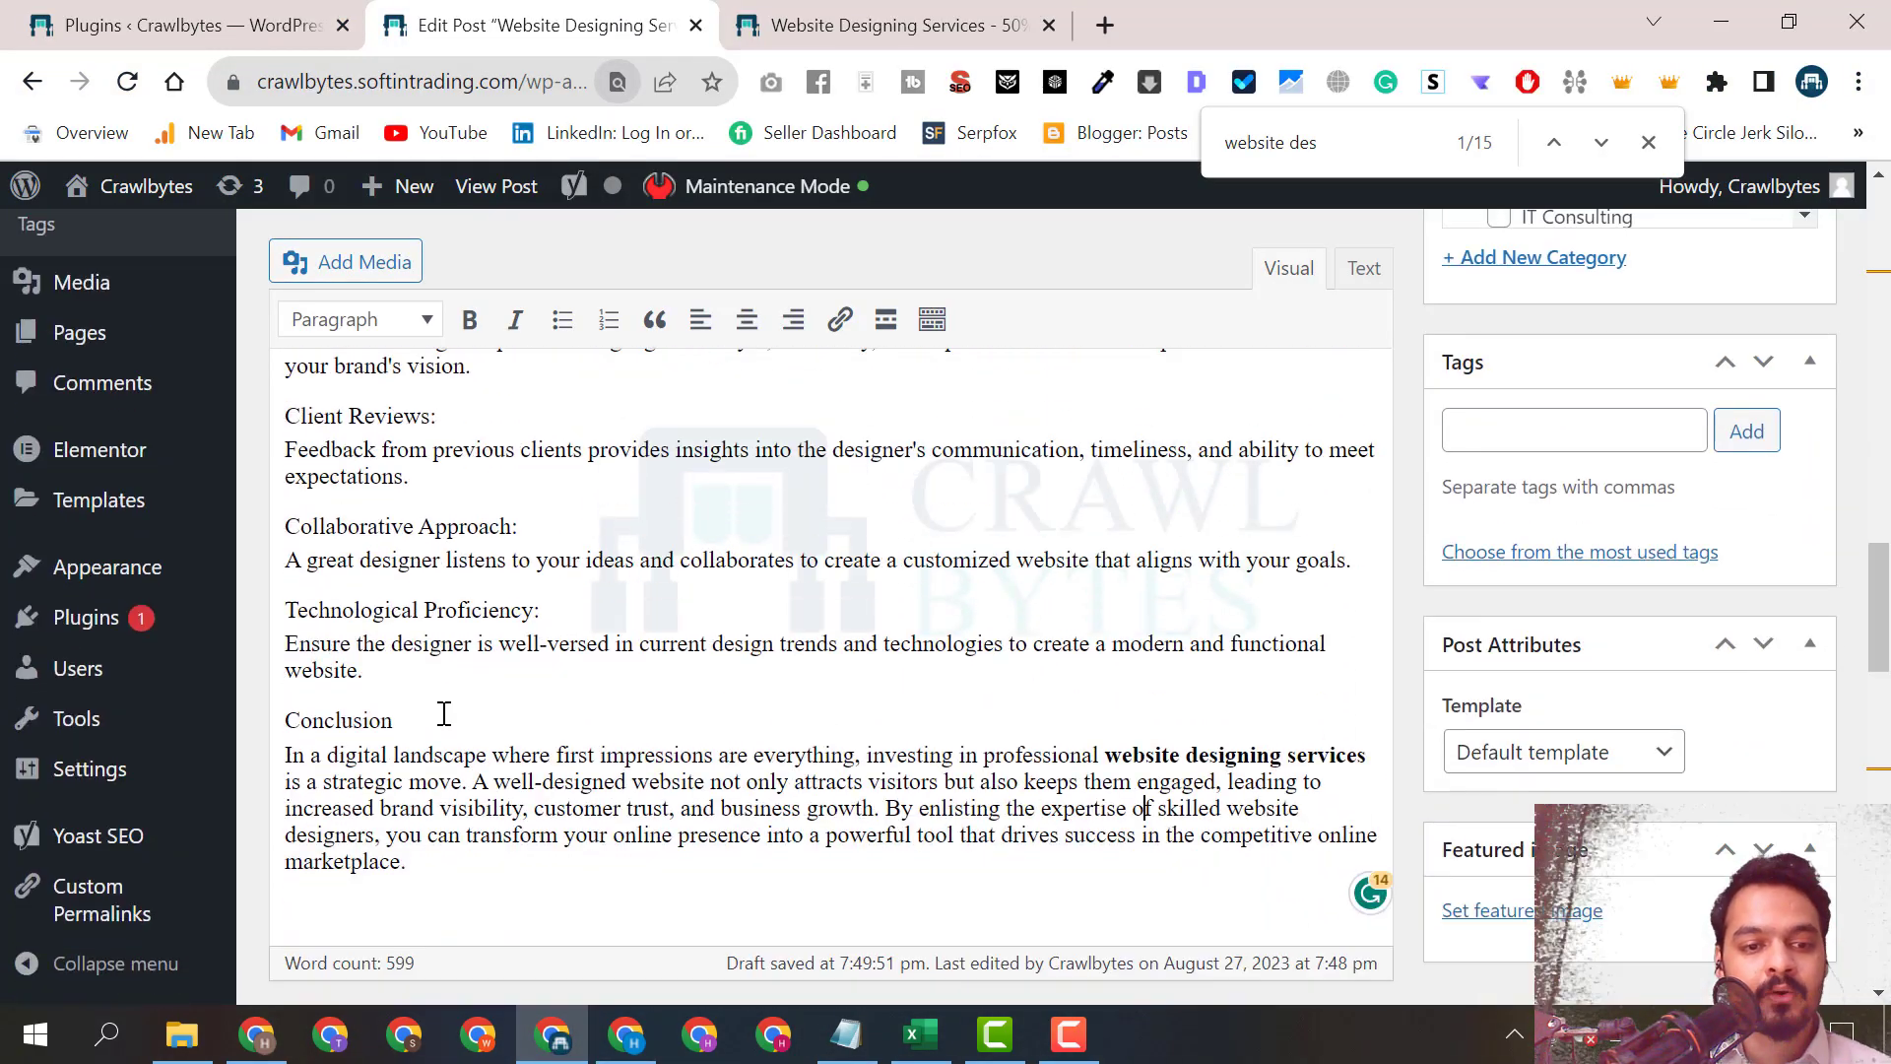
double_click(421, 700)
left_click(373, 670)
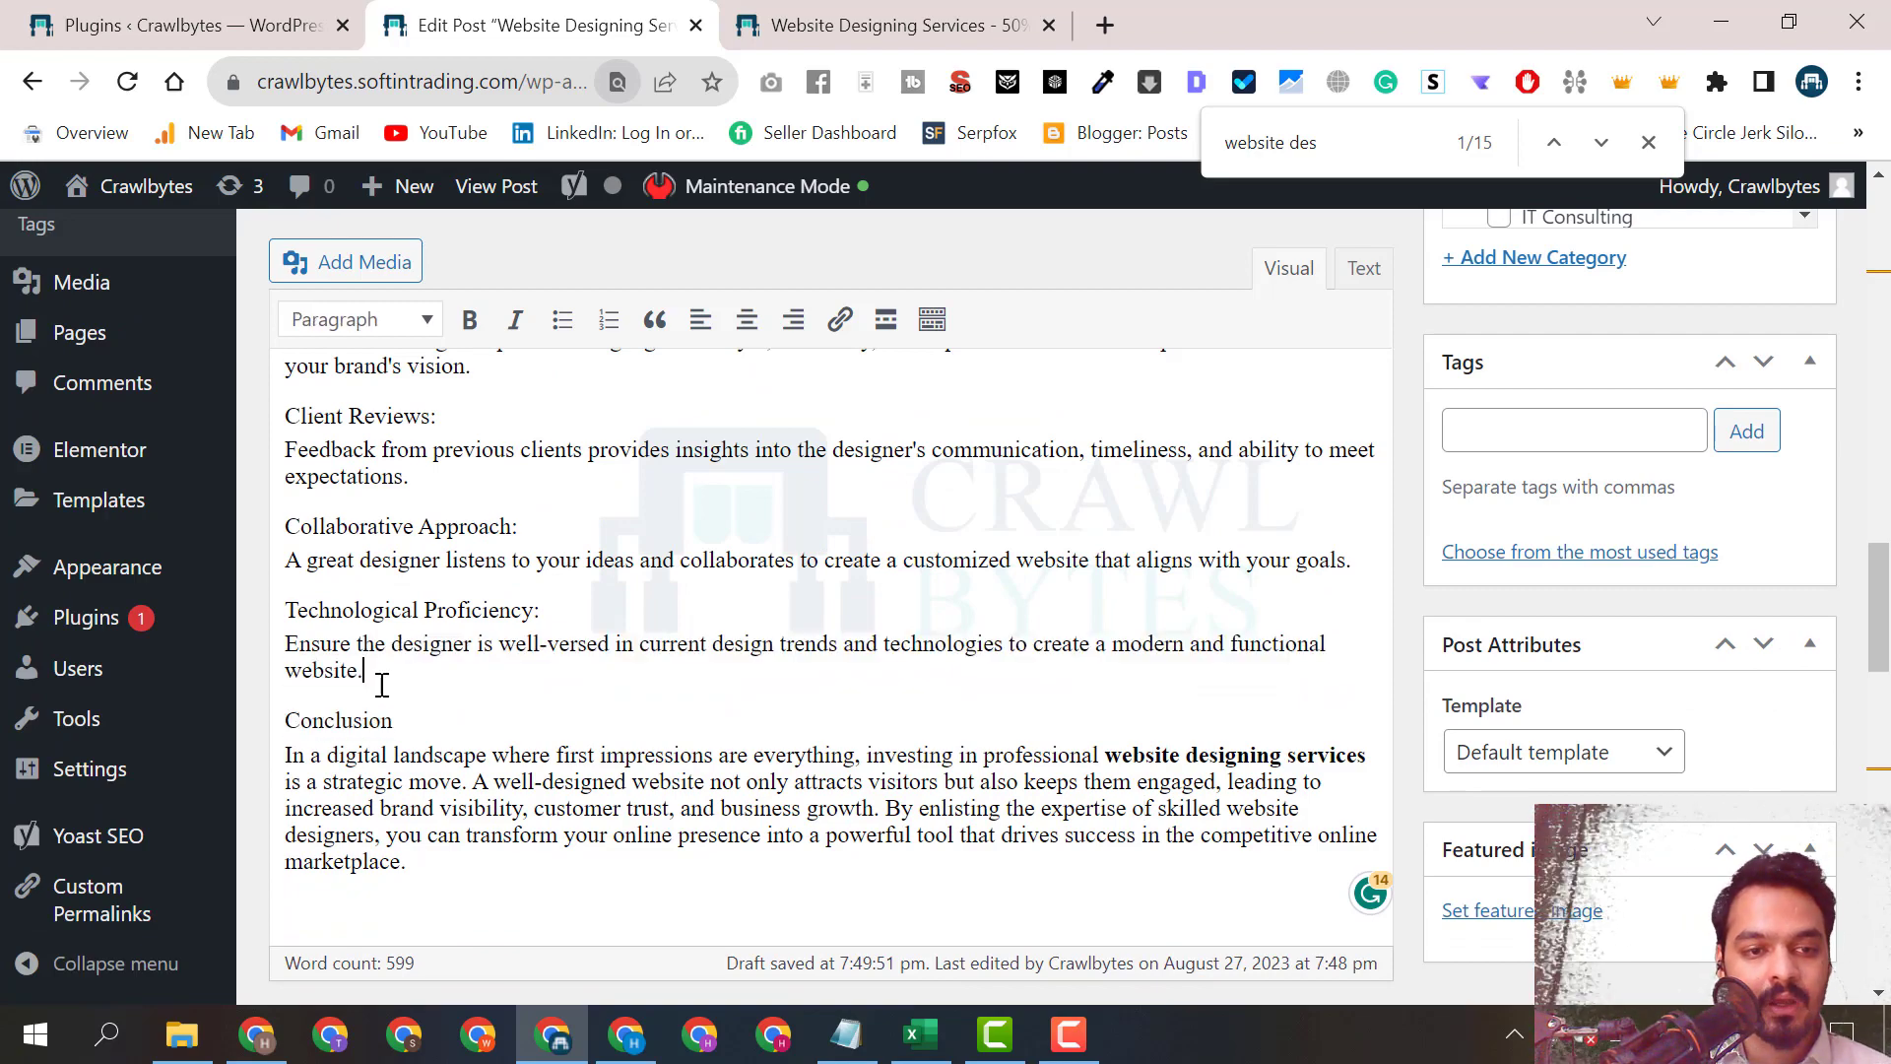
scroll(413, 788, "up", 3)
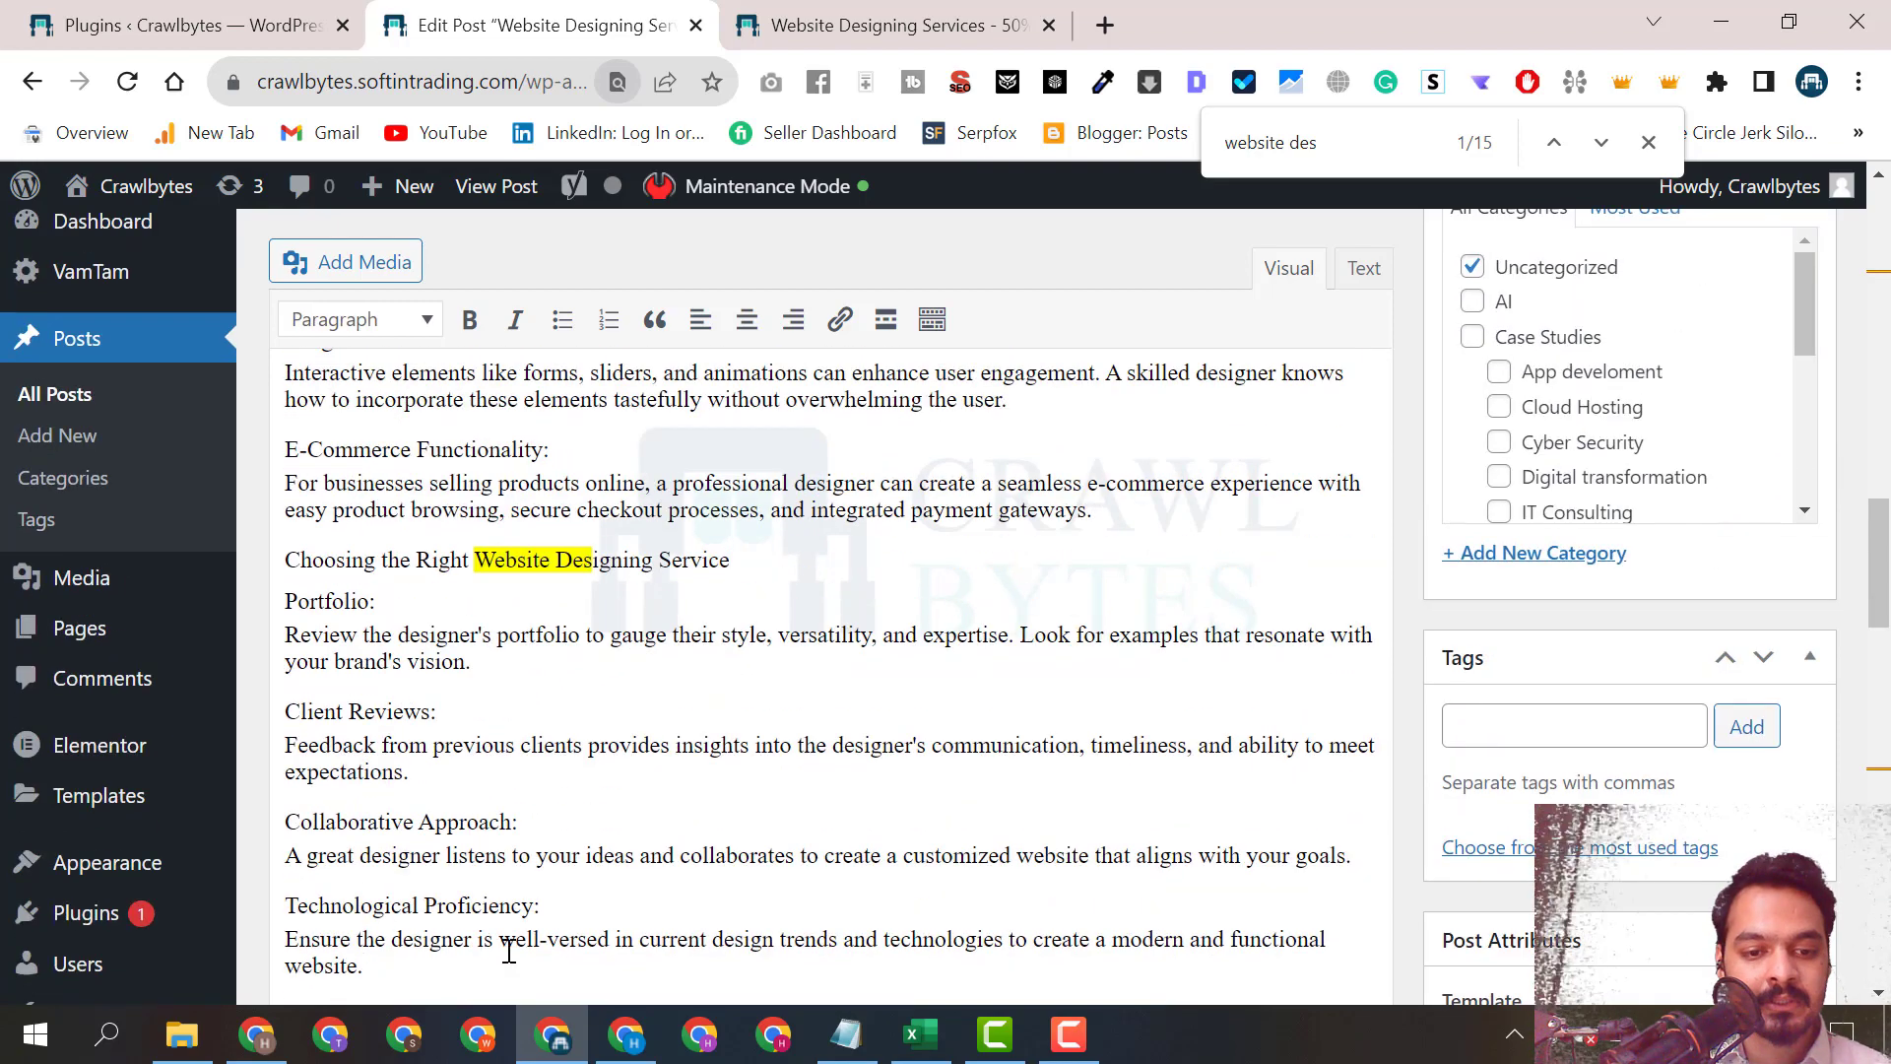
Check the "H2,H3,H4 Bold, Italic, Bullets" item on the On-Page SEO slide in Google Slides and return to the WordPress post editor.
left_click(277, 1044)
left_click(277, 1044)
left_click(277, 1044)
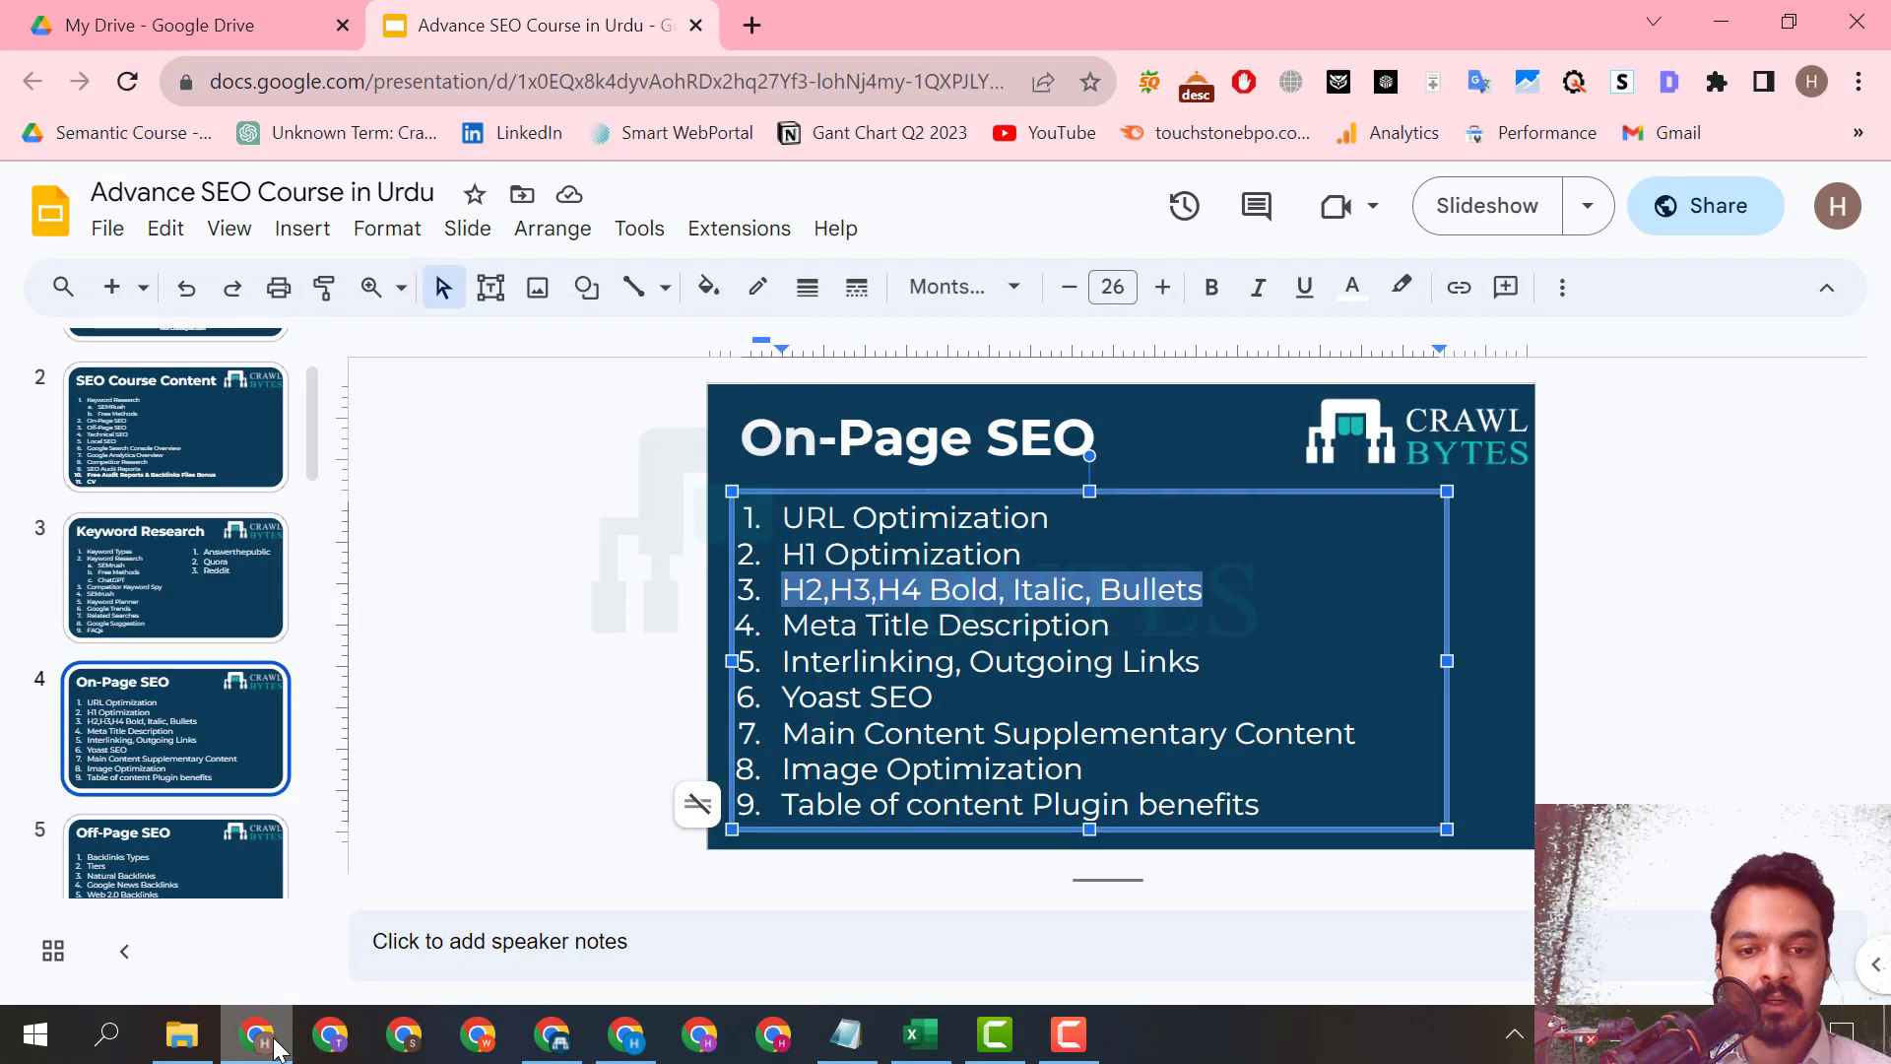
left_click(277, 1044)
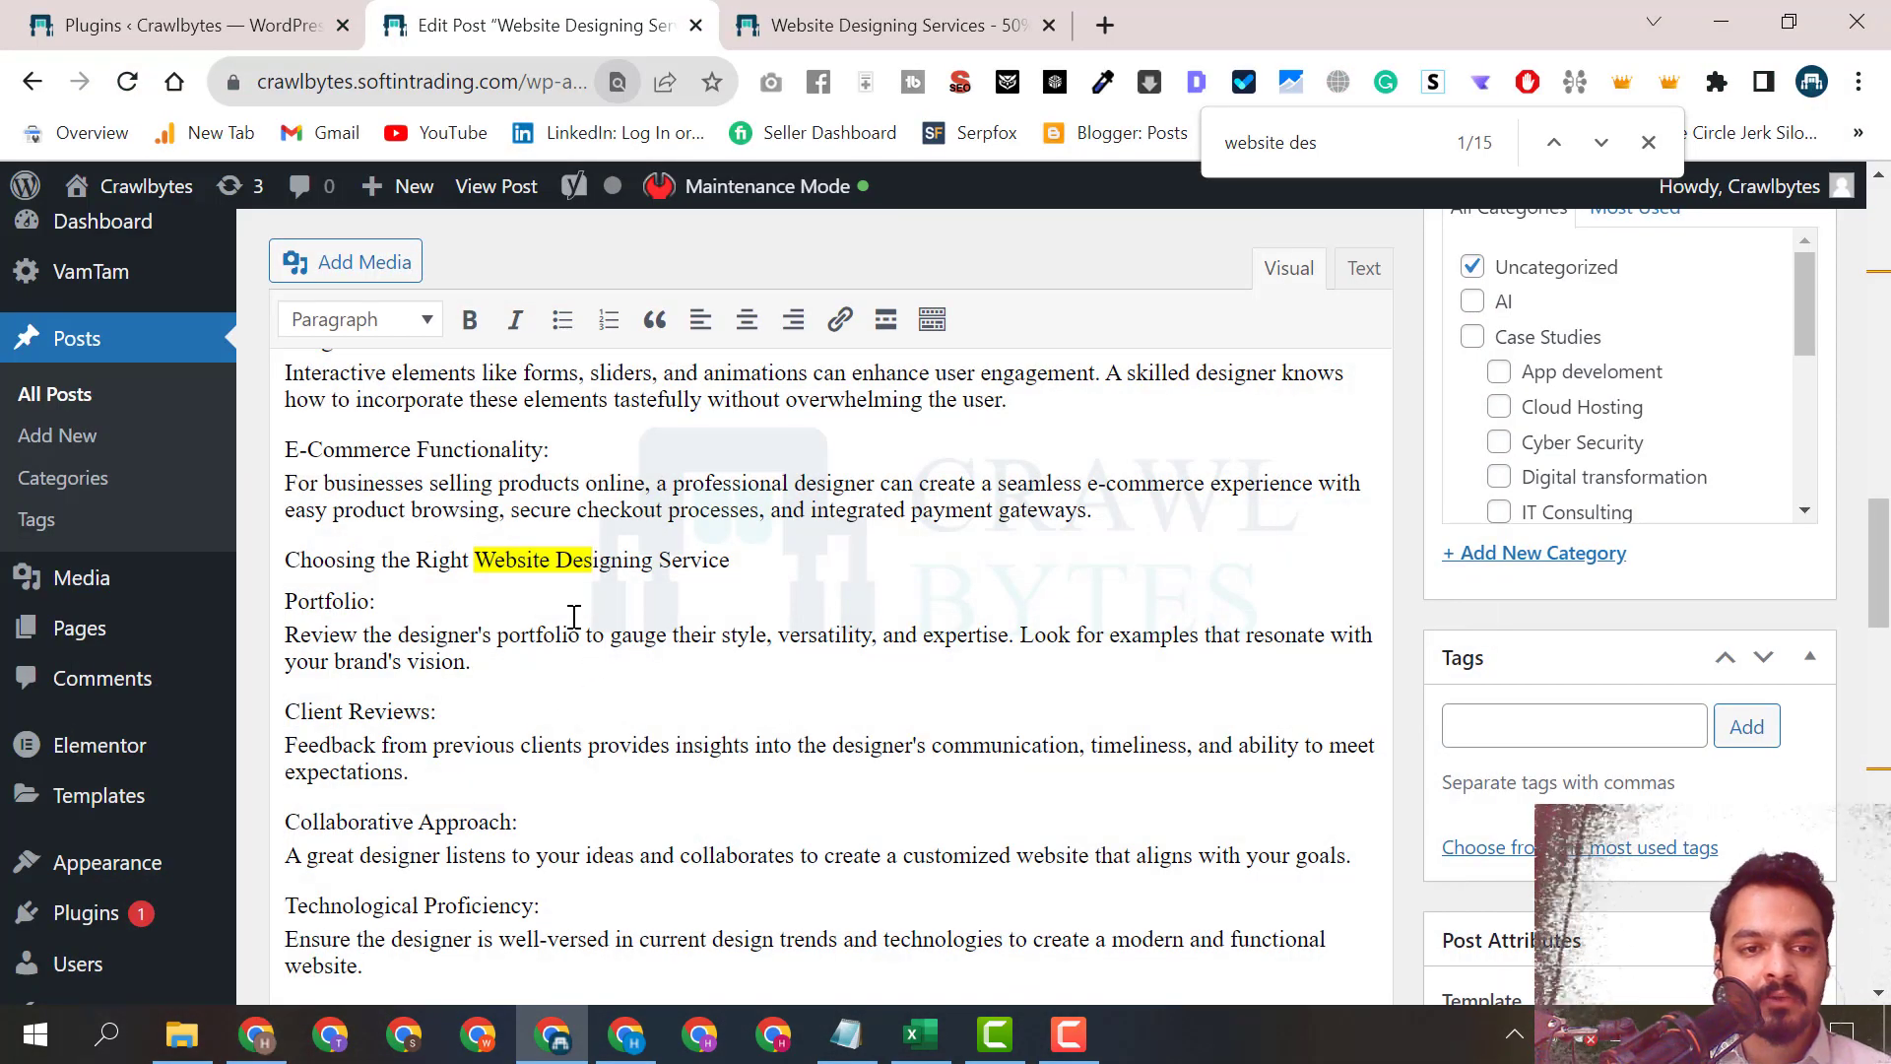
scroll(547, 536, "up", 2)
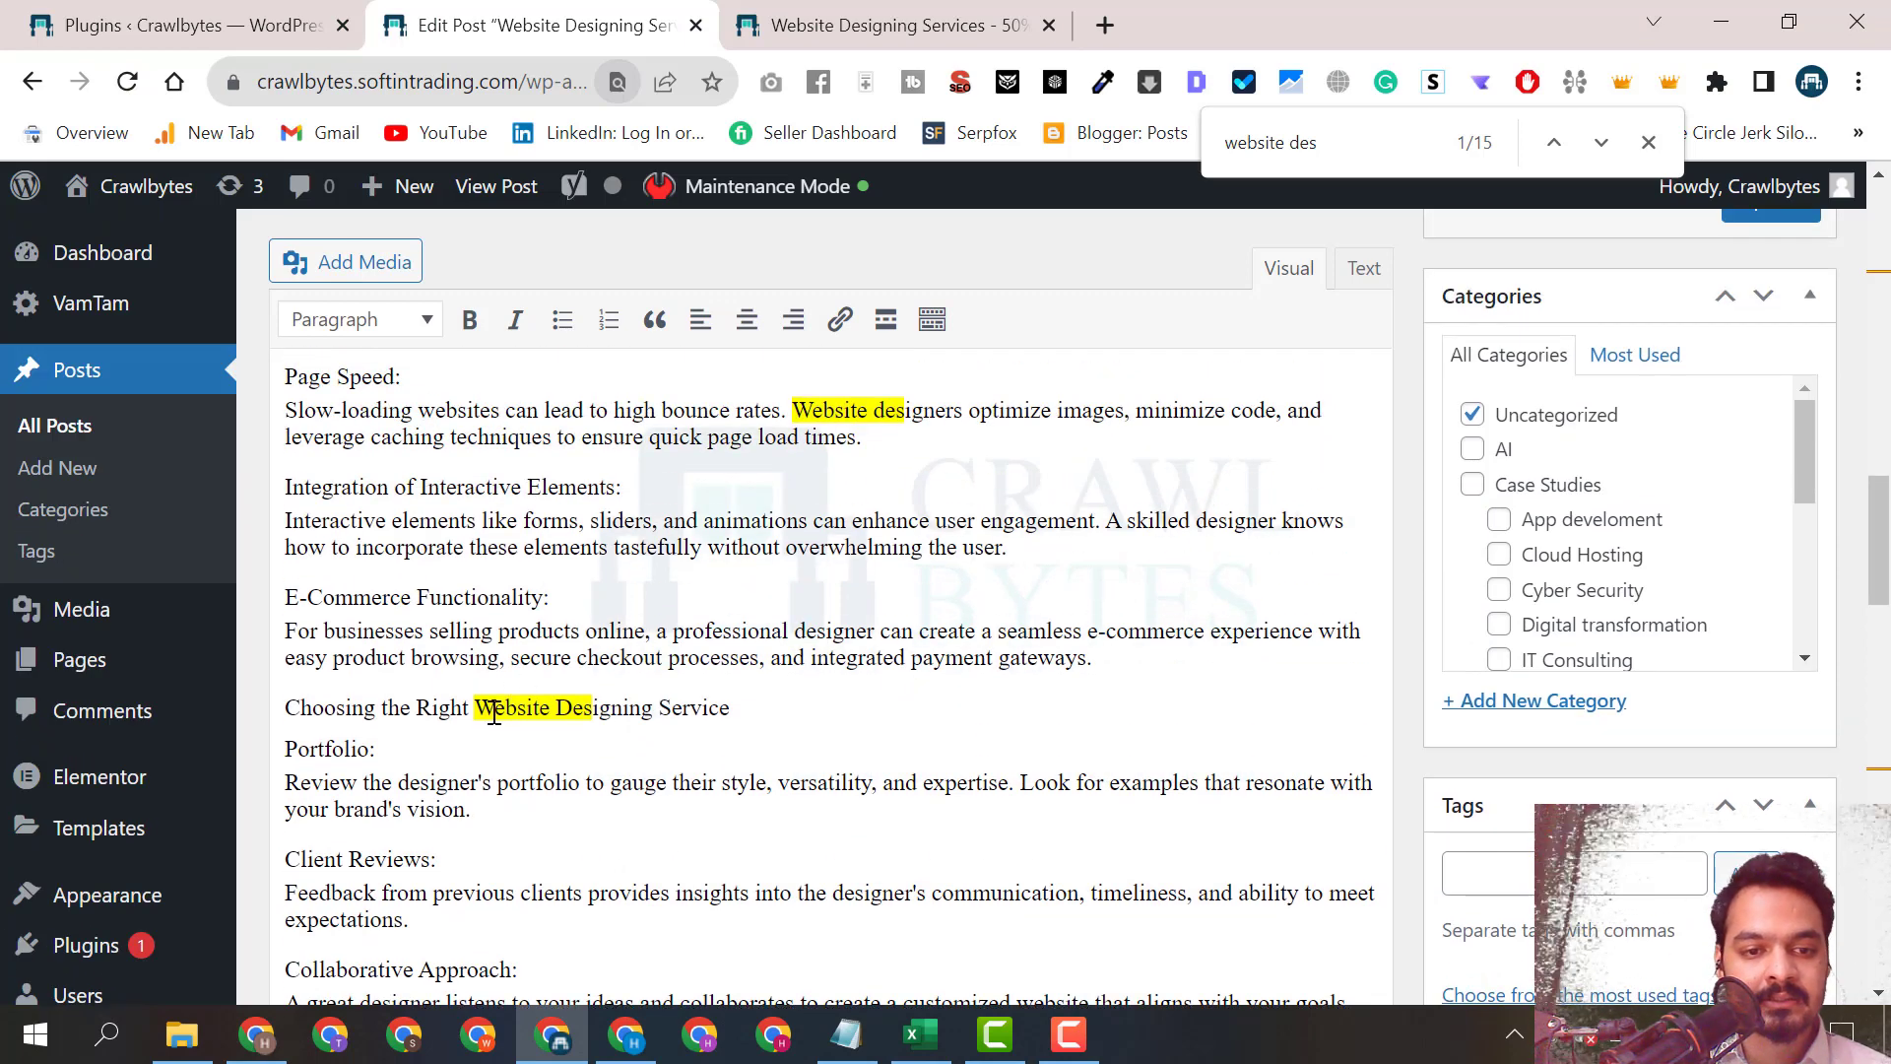
left_click_drag(647, 645, 645, 652)
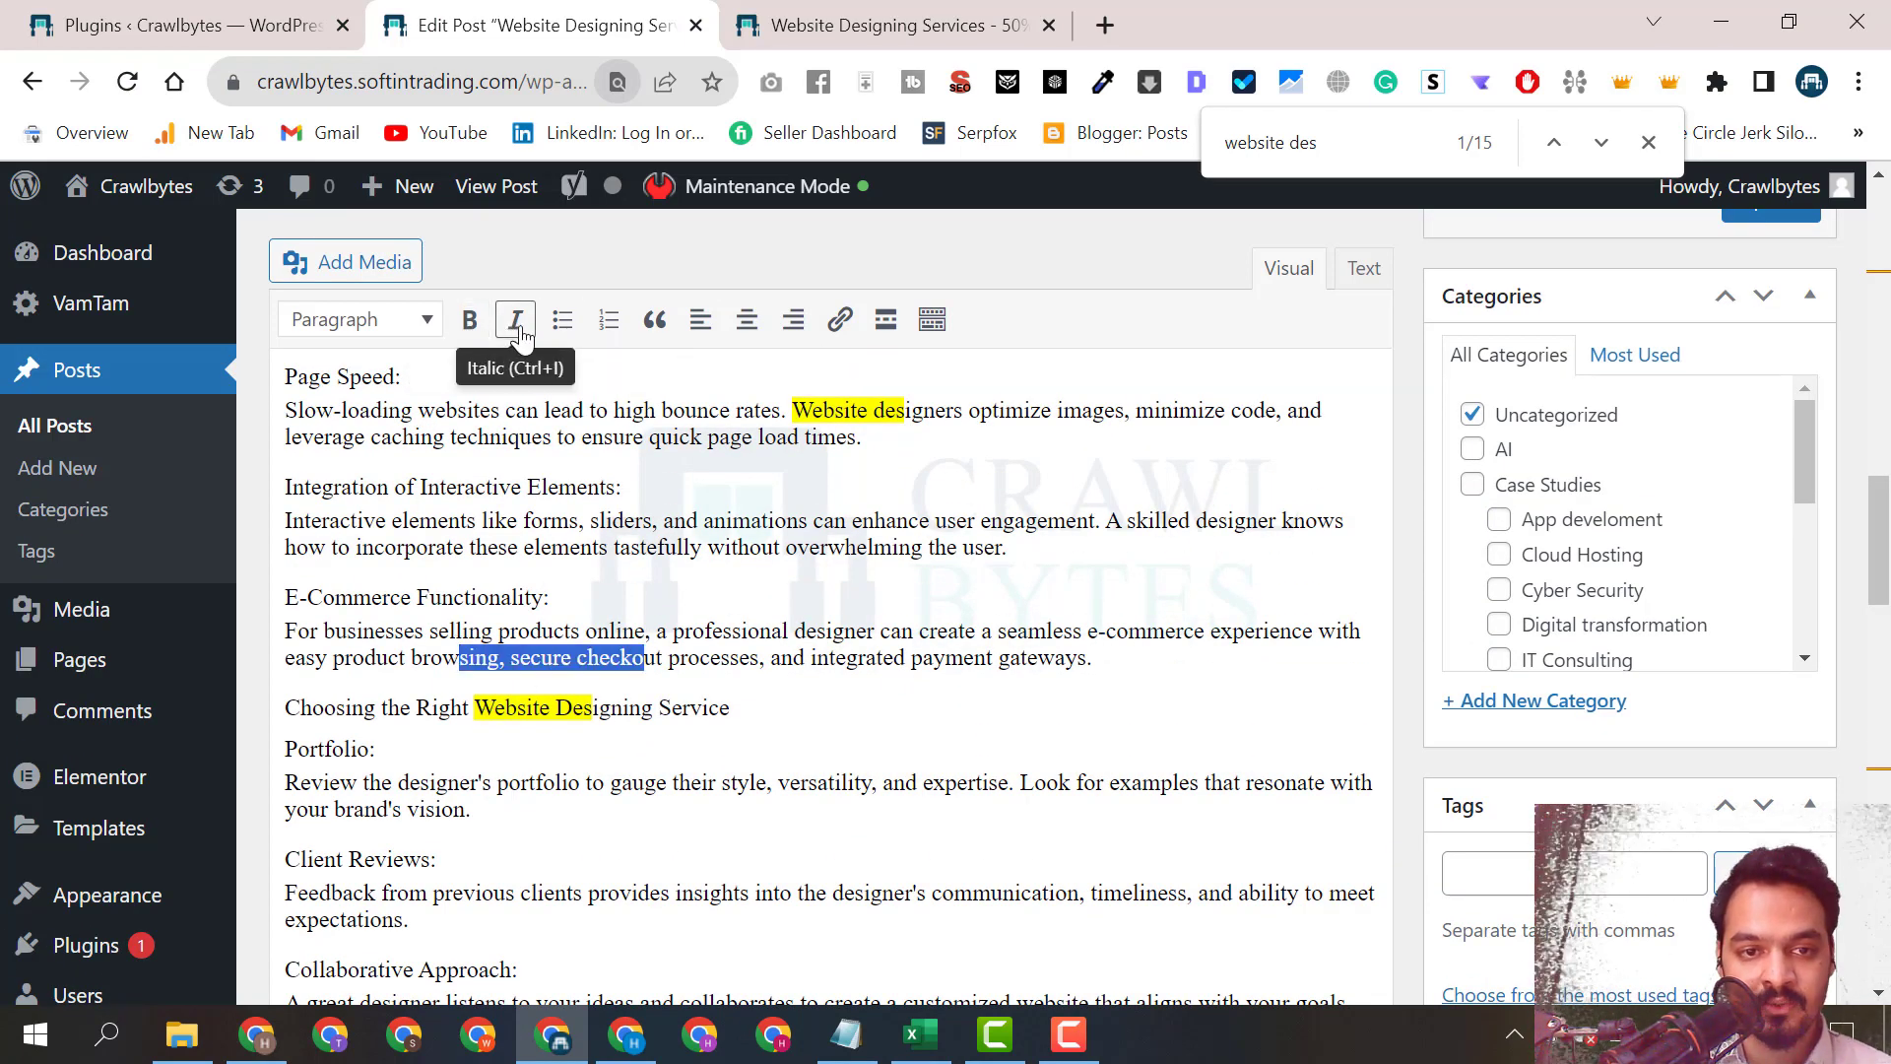
left_click(261, 1037)
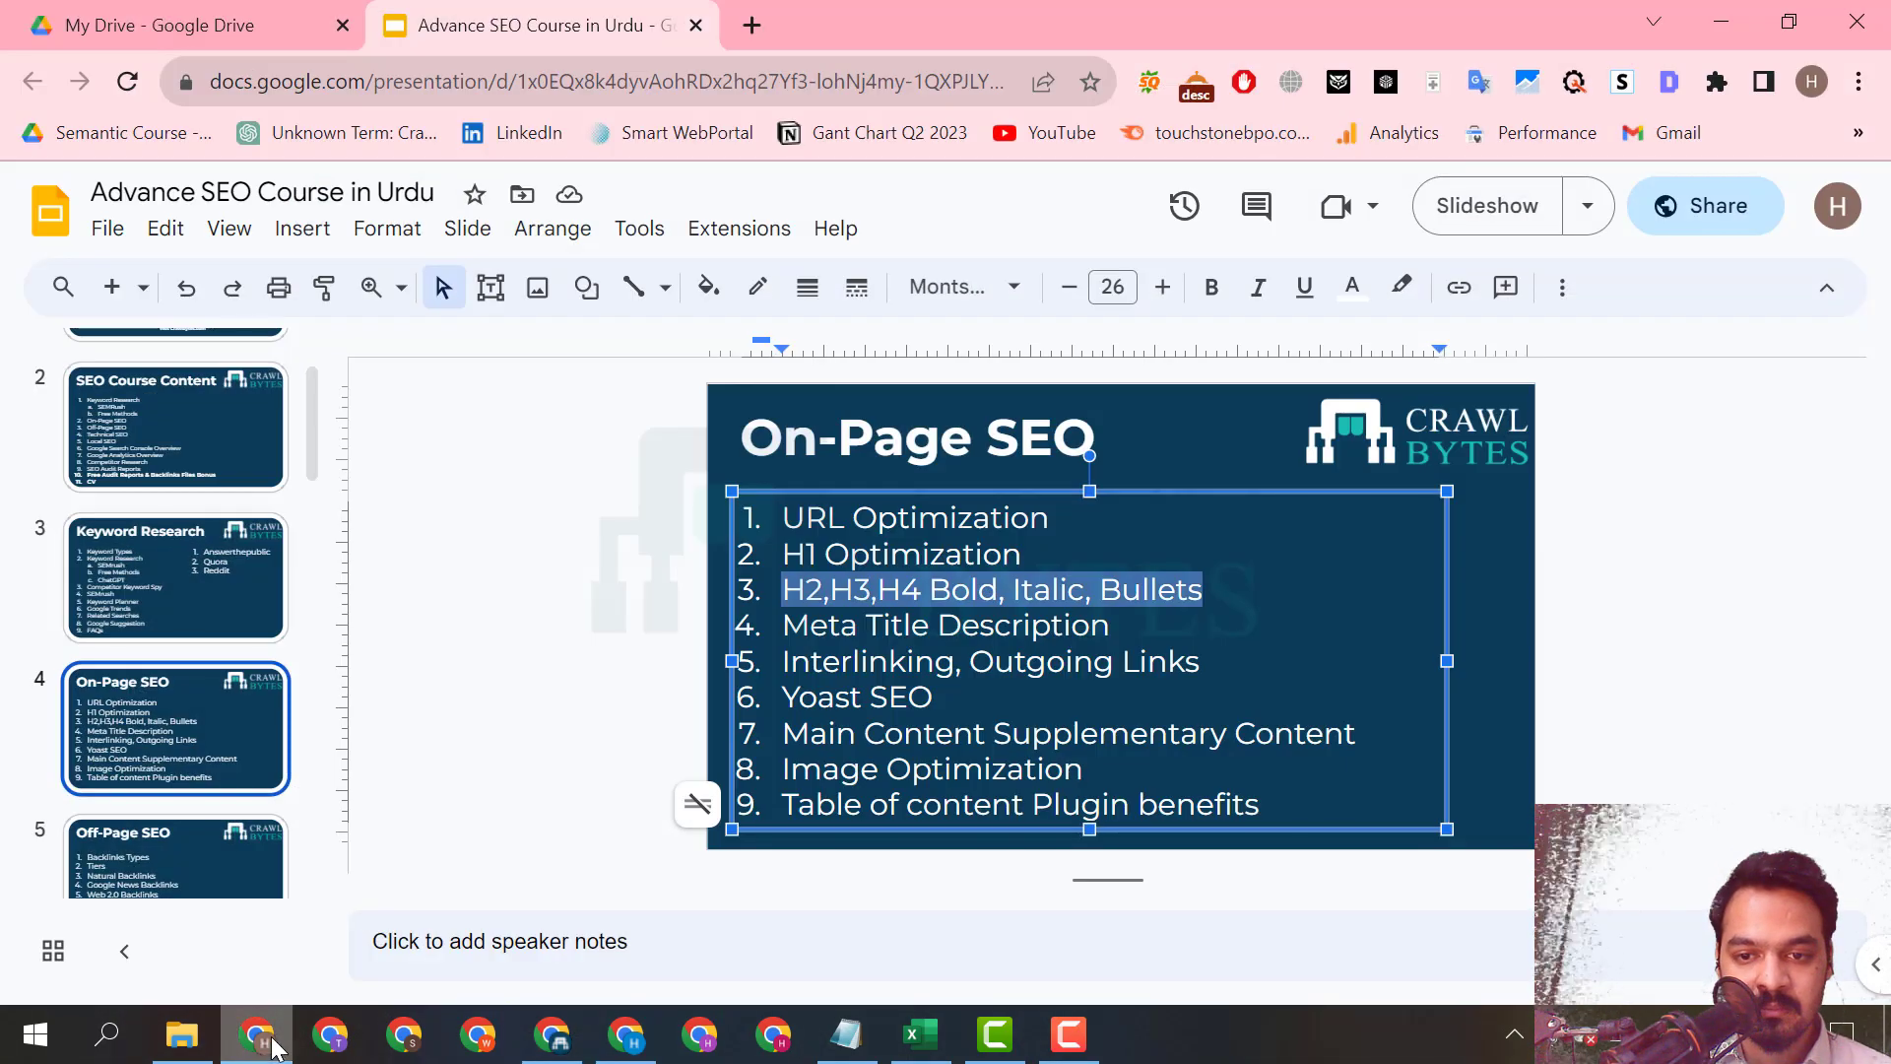
left_click(273, 1047)
left_click(669, 746)
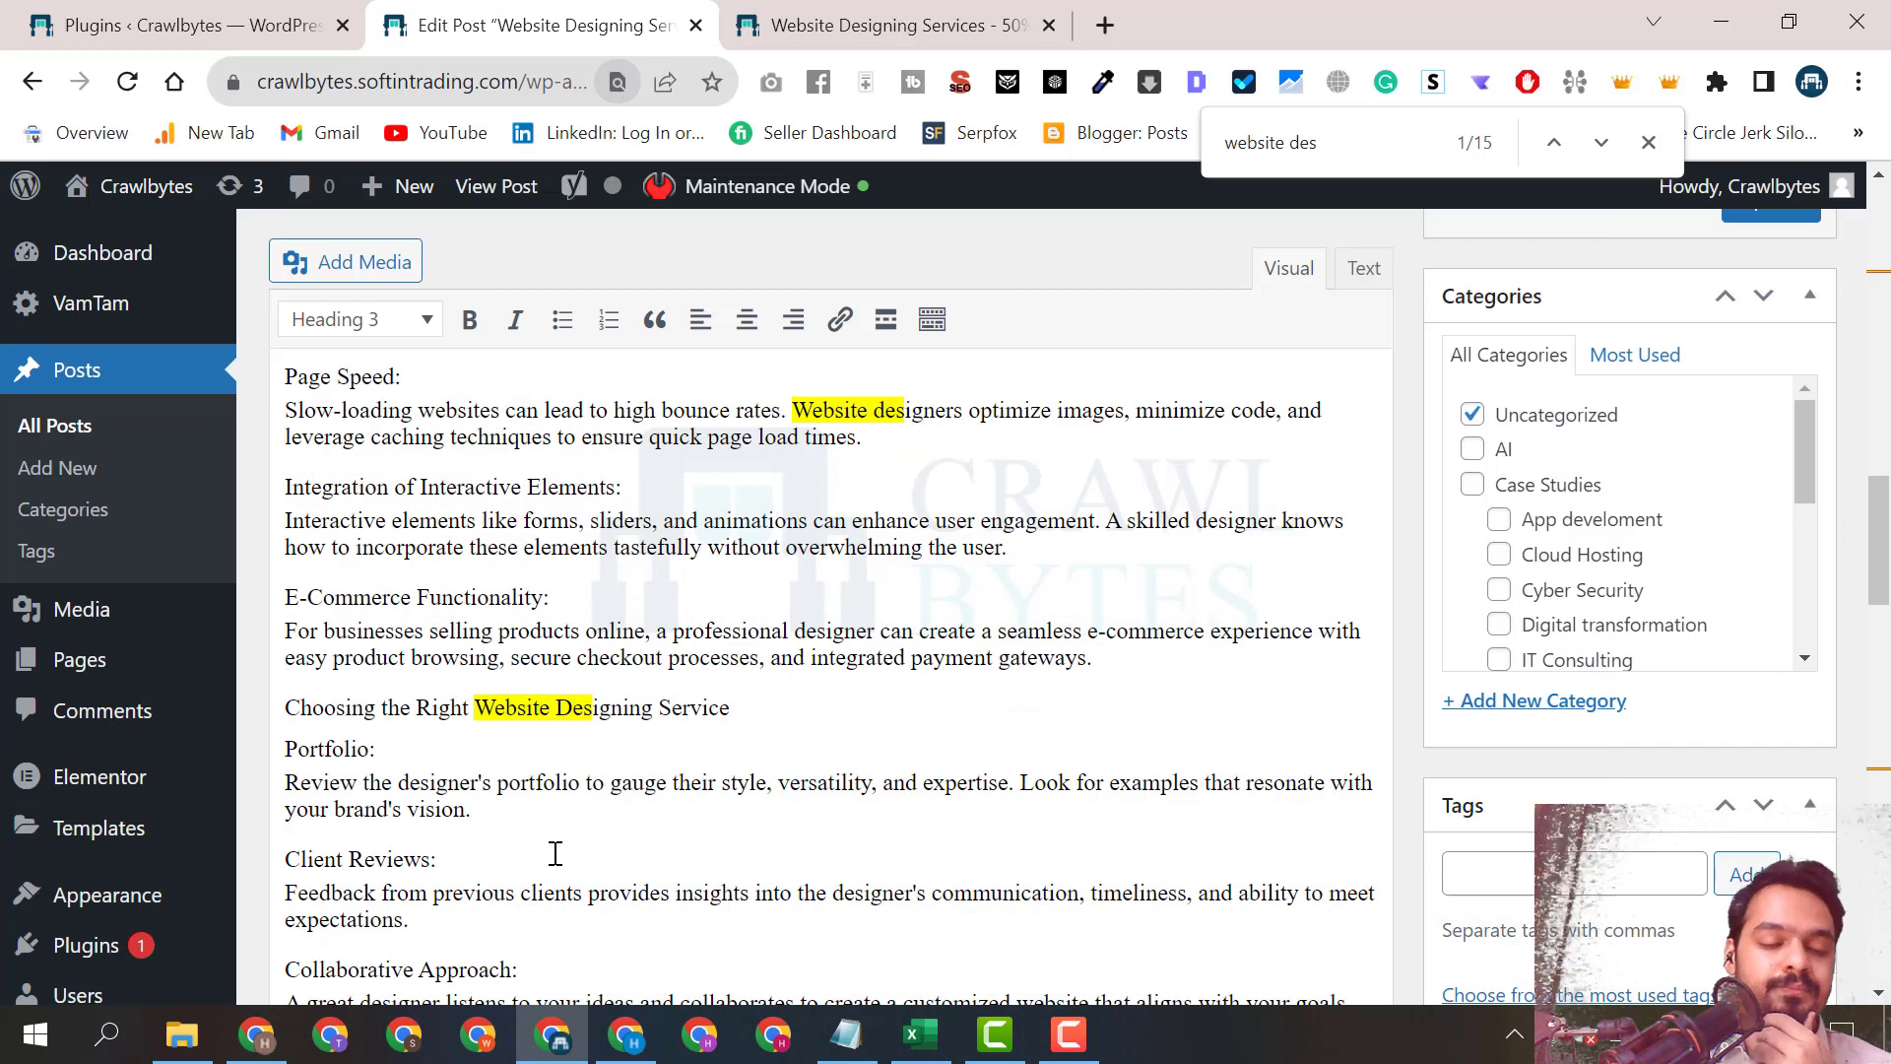
Try formatting the text from Portfolio through Technological Proficiency as a numbered list, and undo it.
scroll(540, 844, "down", 3)
left_click_drag(399, 820, 274, 456)
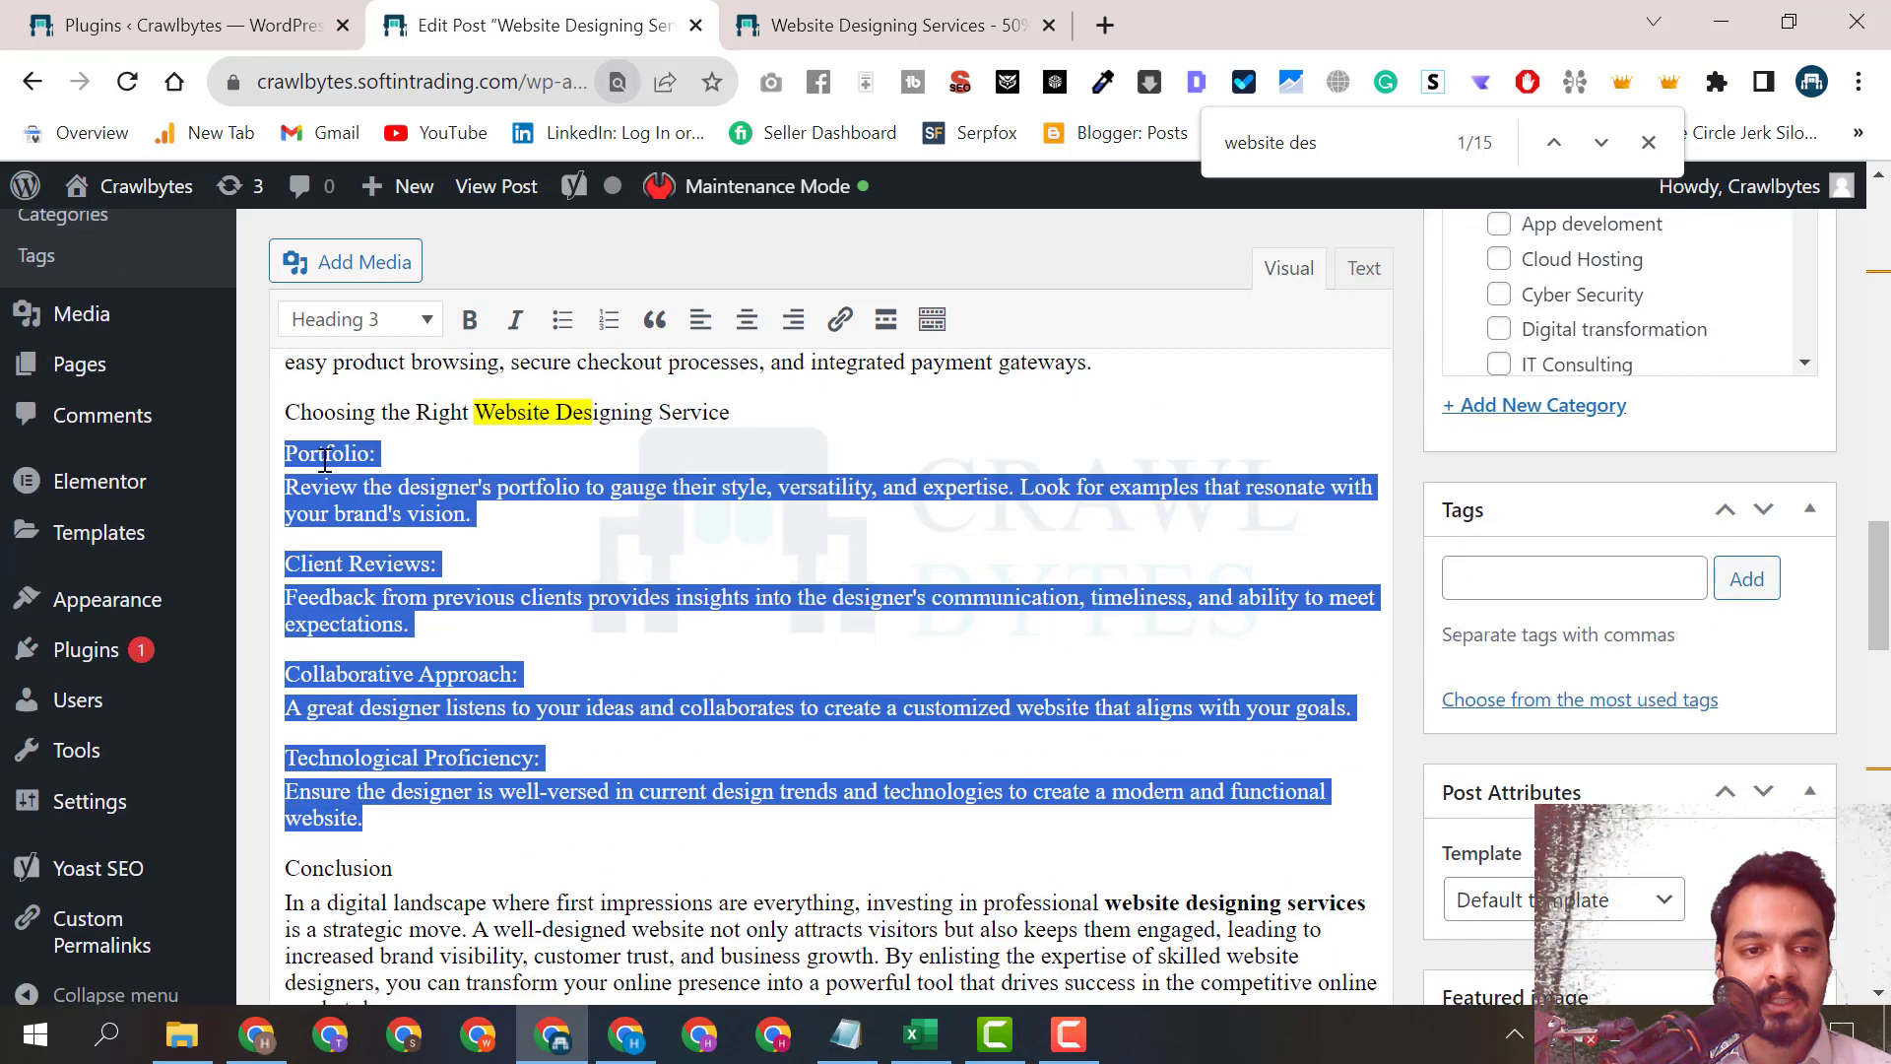
left_click(608, 319)
left_click(499, 658)
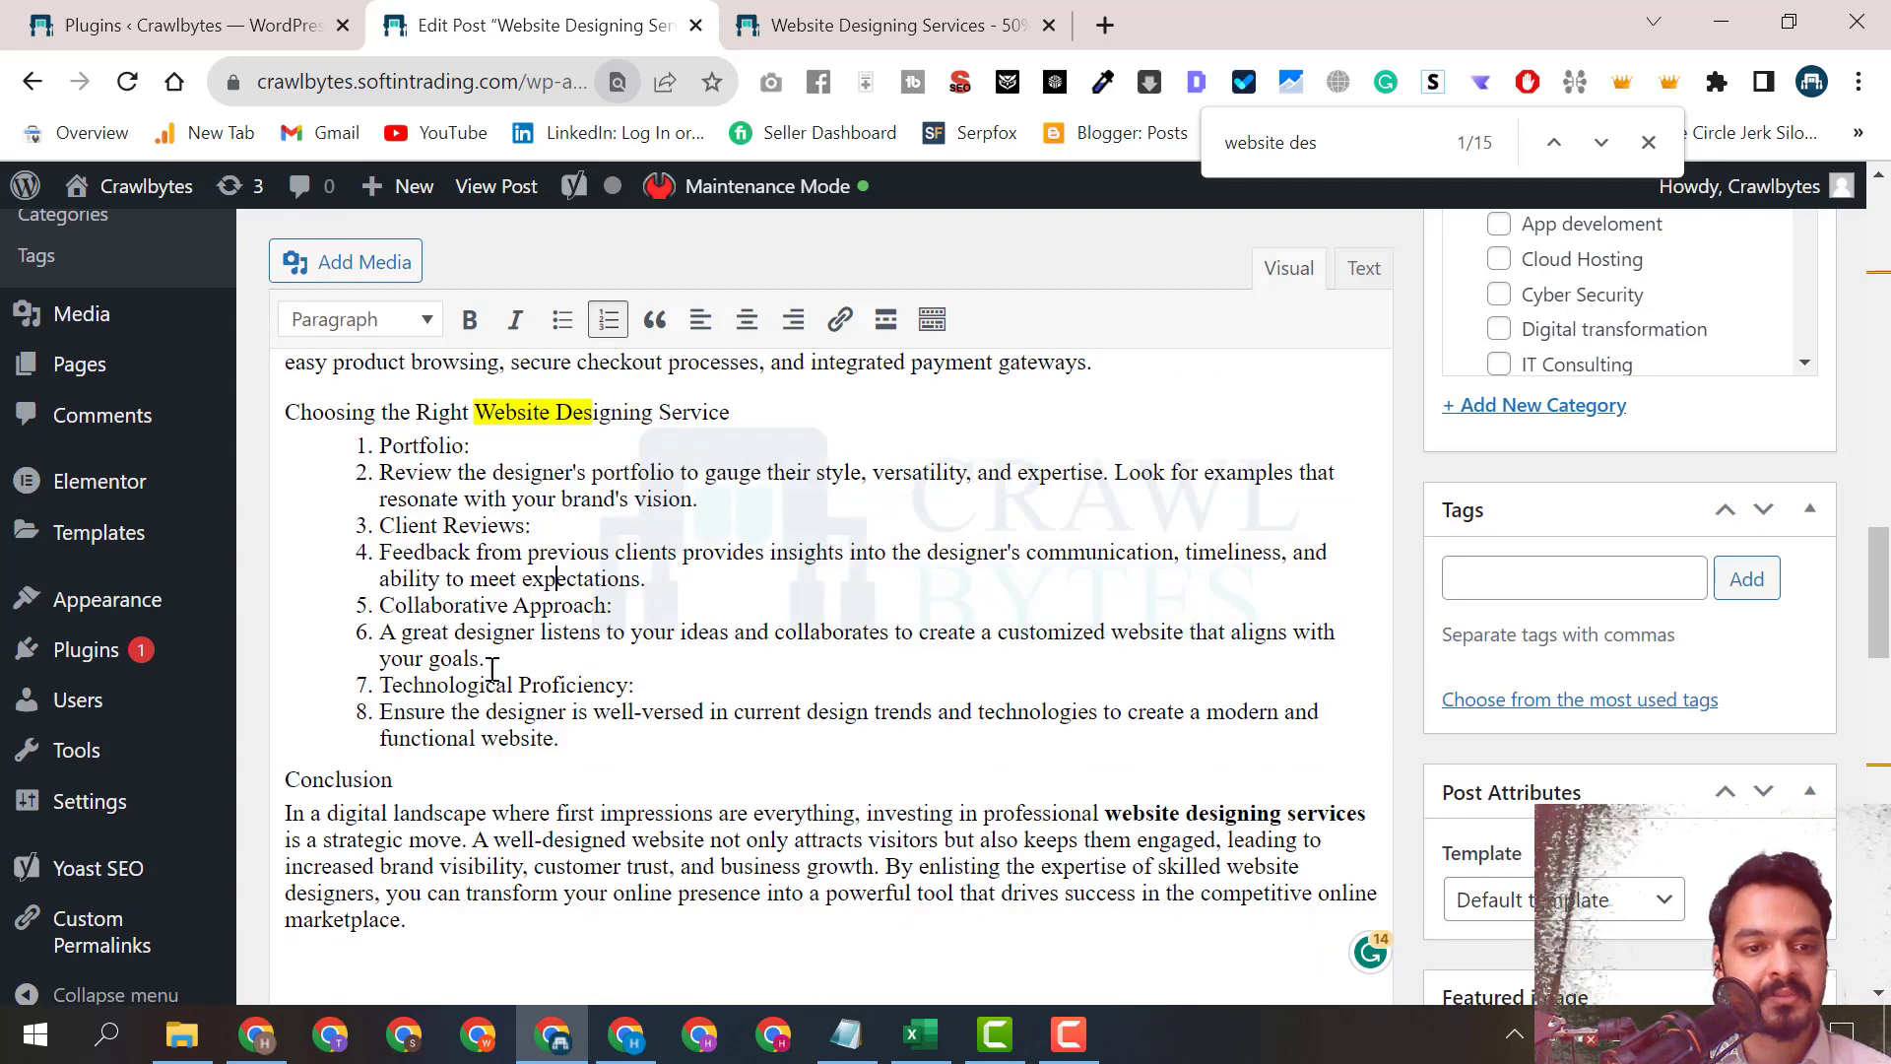
key("ctrl+z")
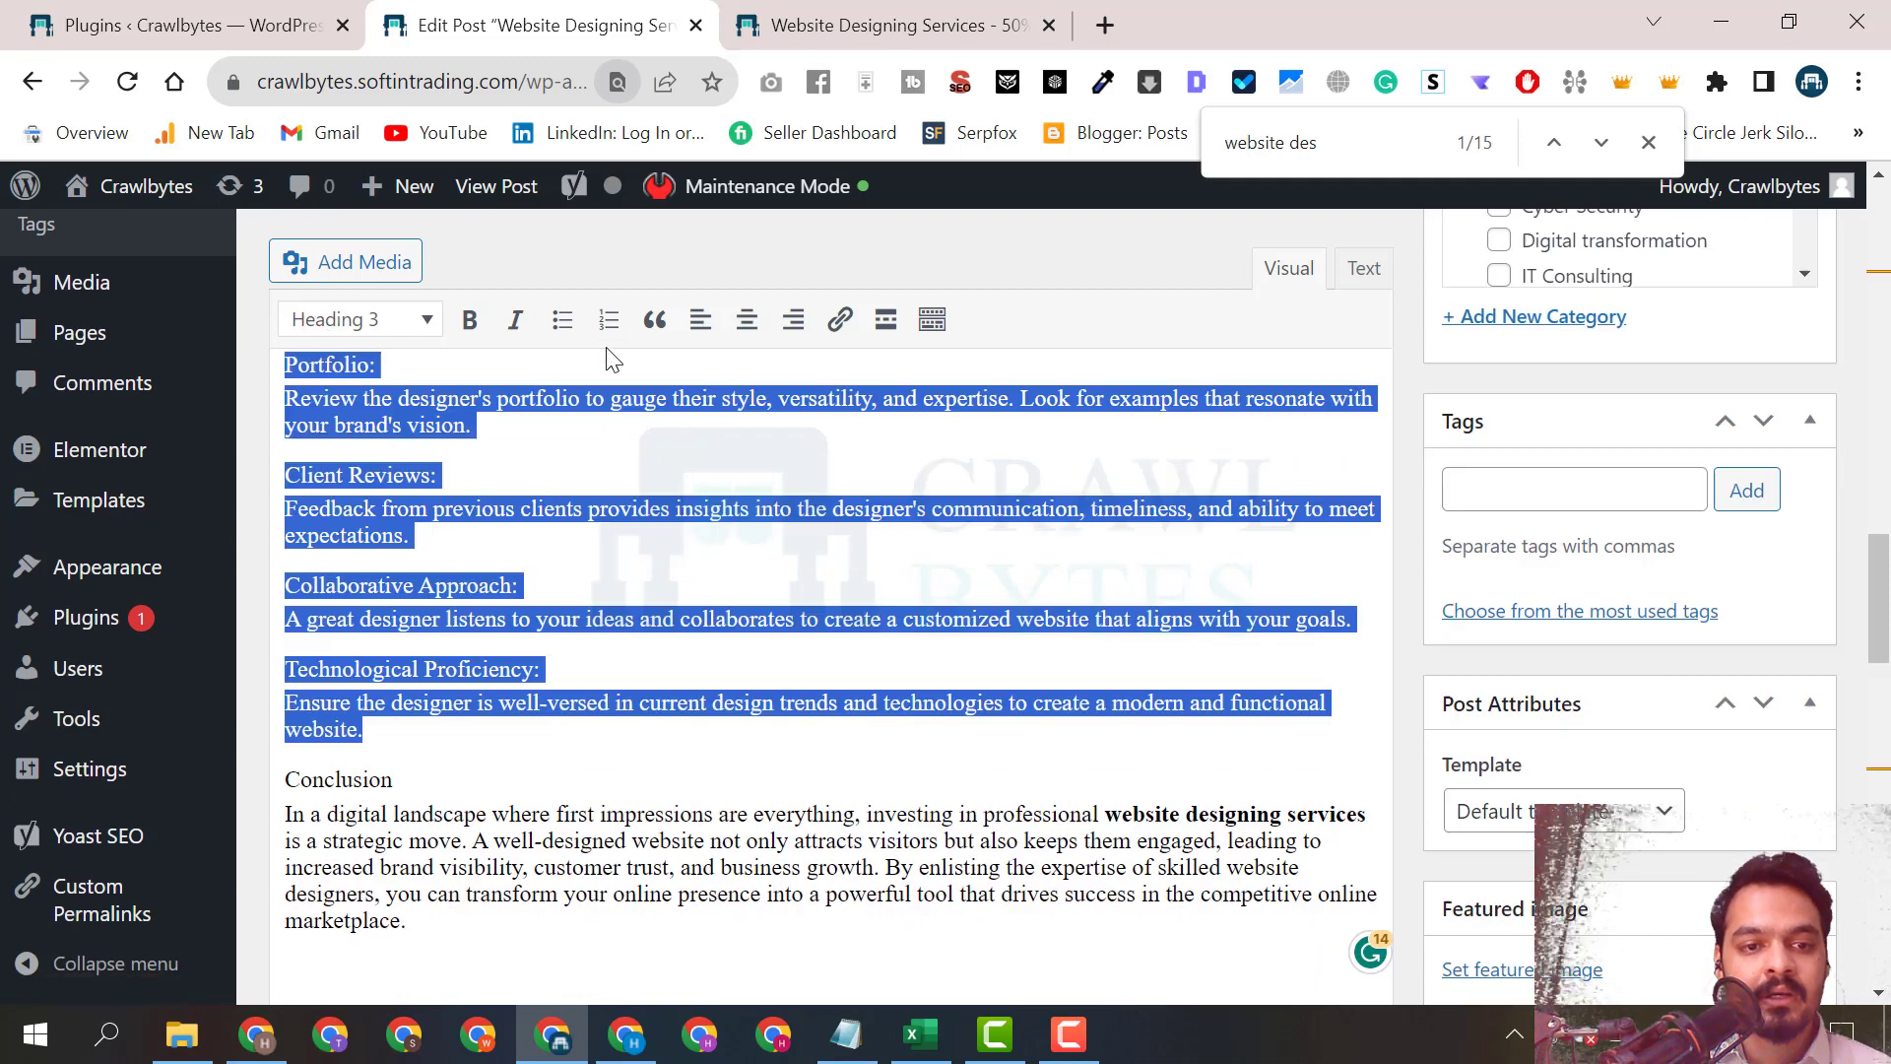
left_click(529, 608)
Extend the "Portfolio:" subheading to "Portfolio for Website design services:", accepting the suggested correction of "designing".
scroll(442, 579, "up", 1)
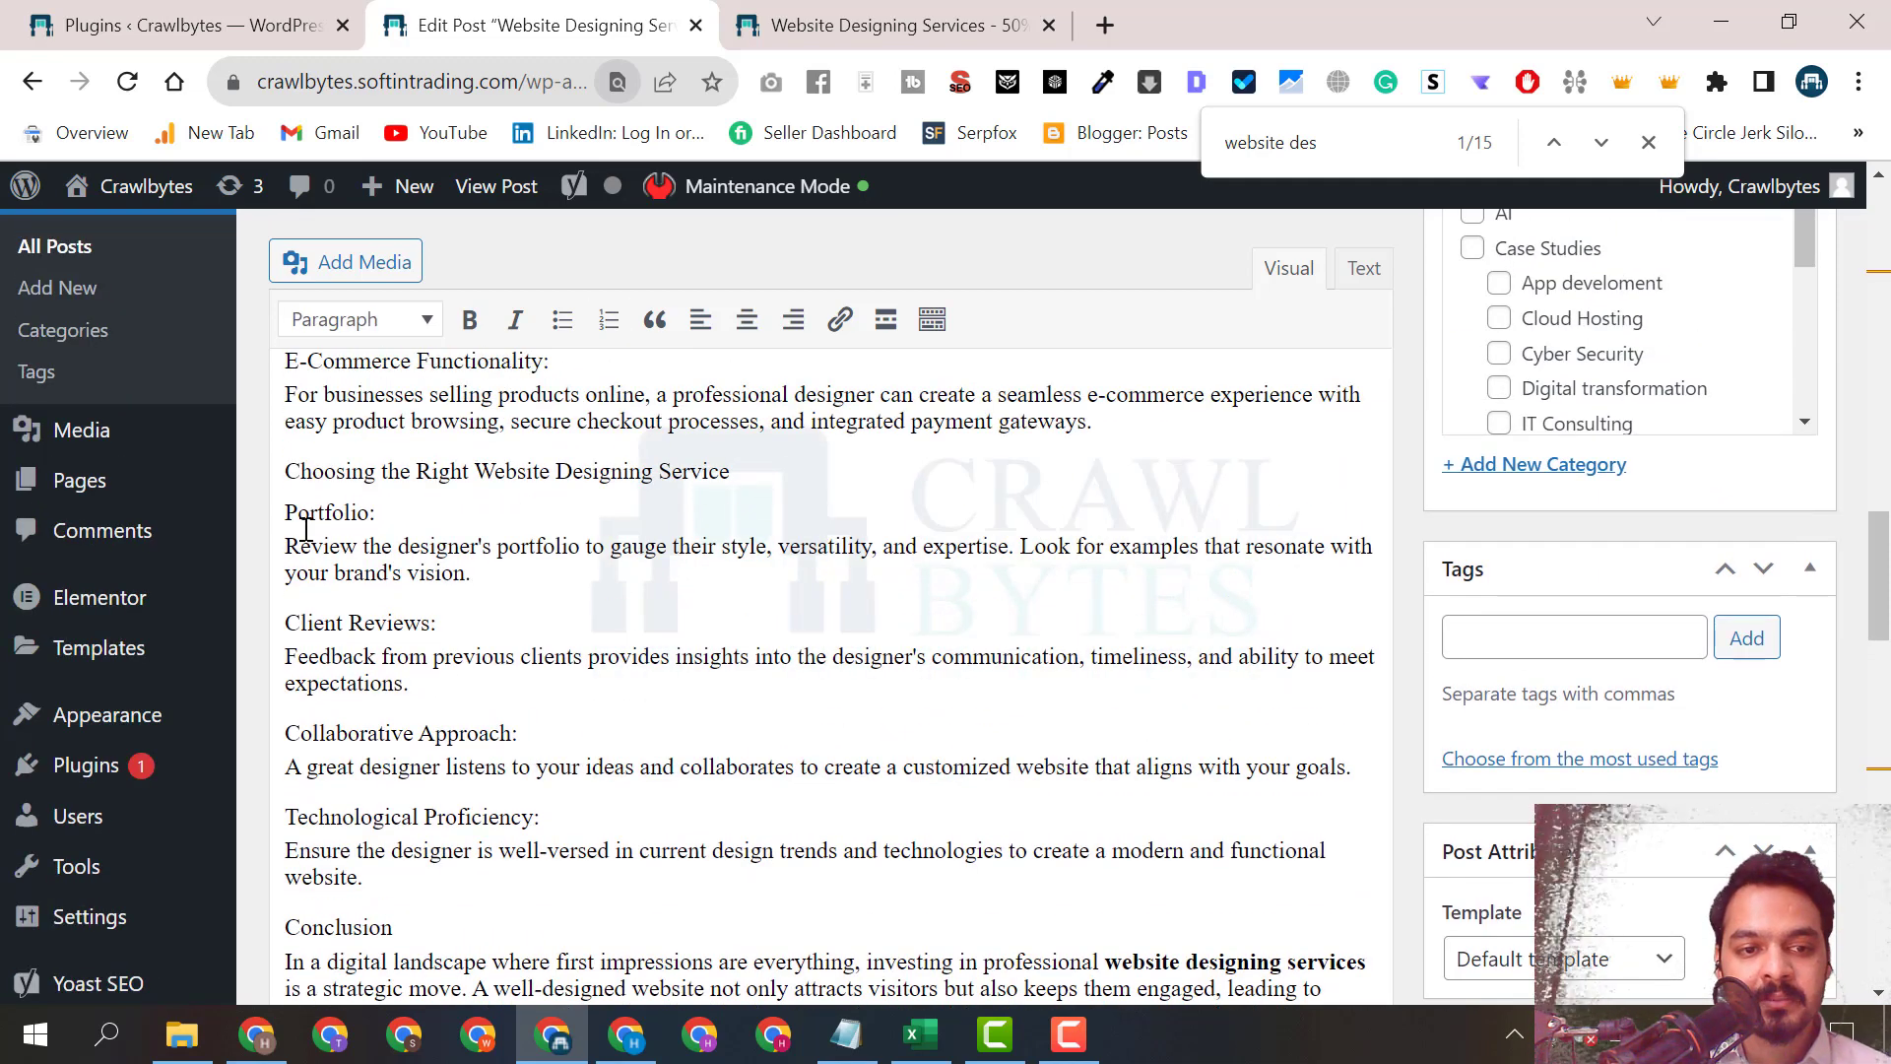
left_click(371, 513)
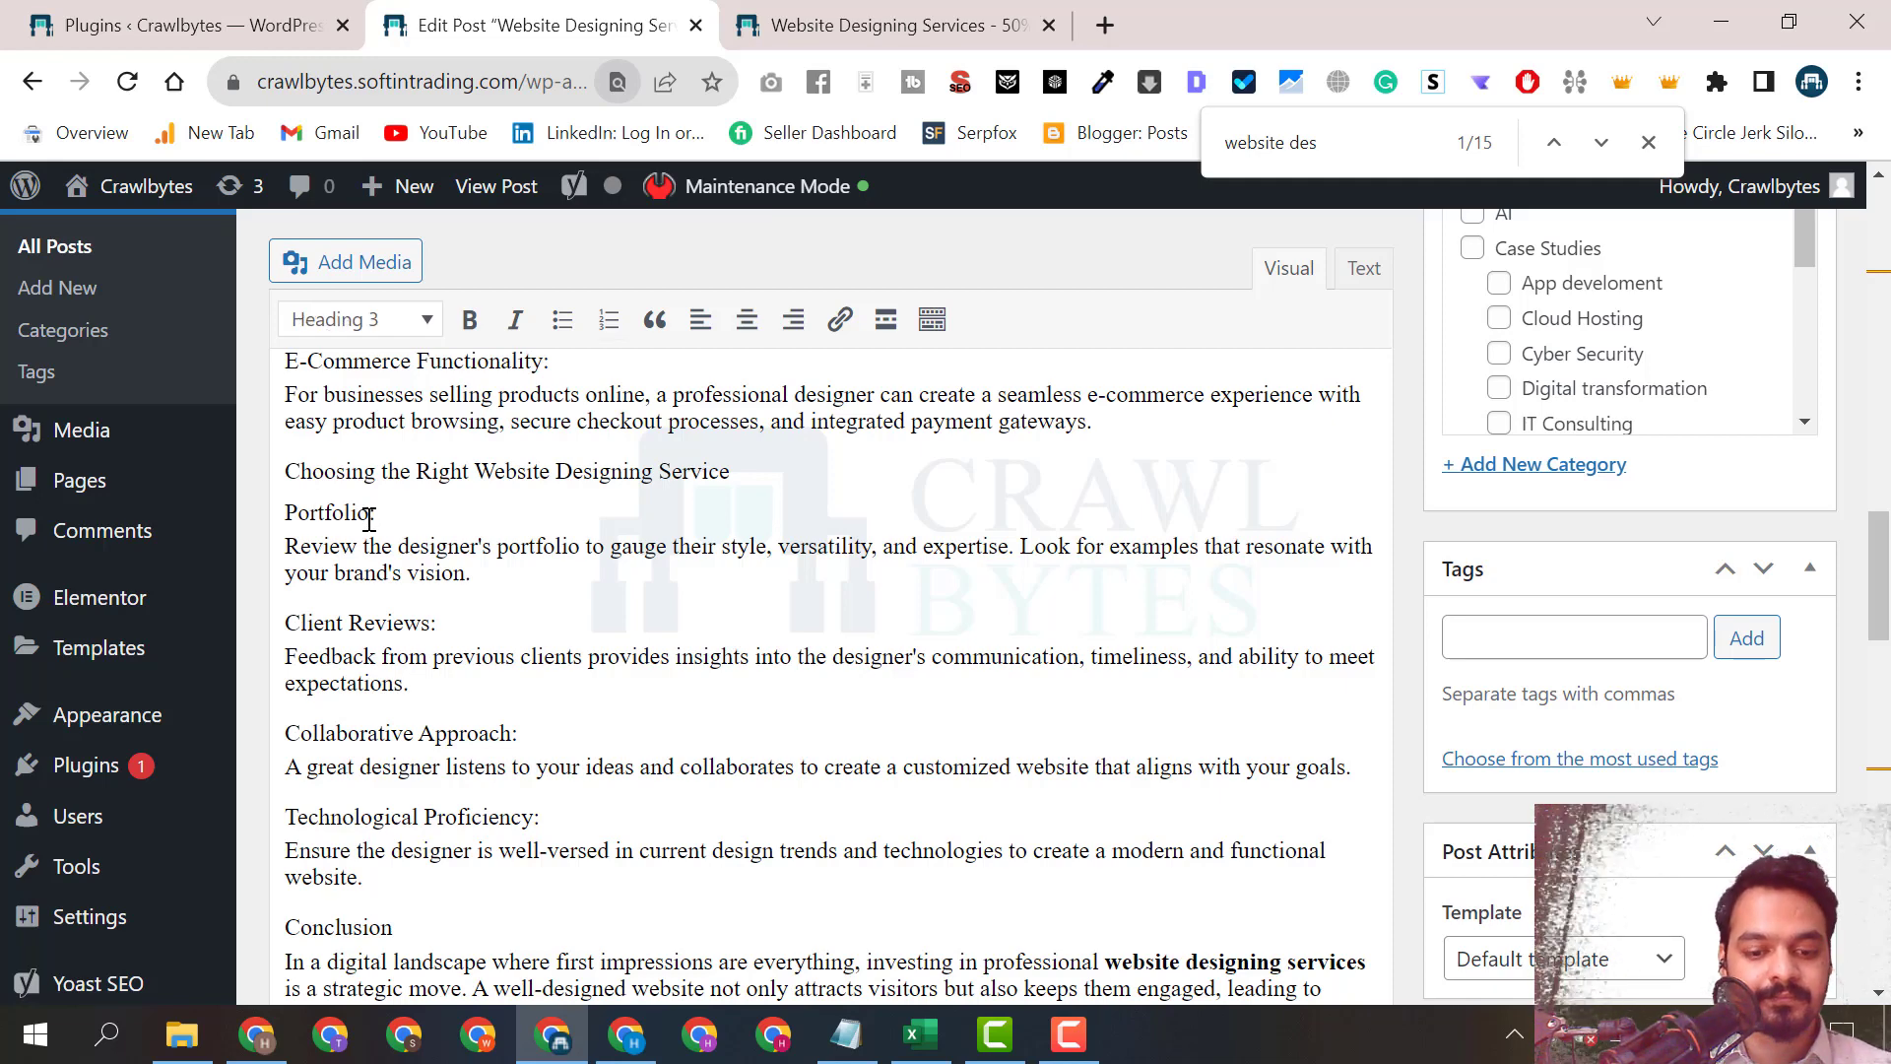
type("for")
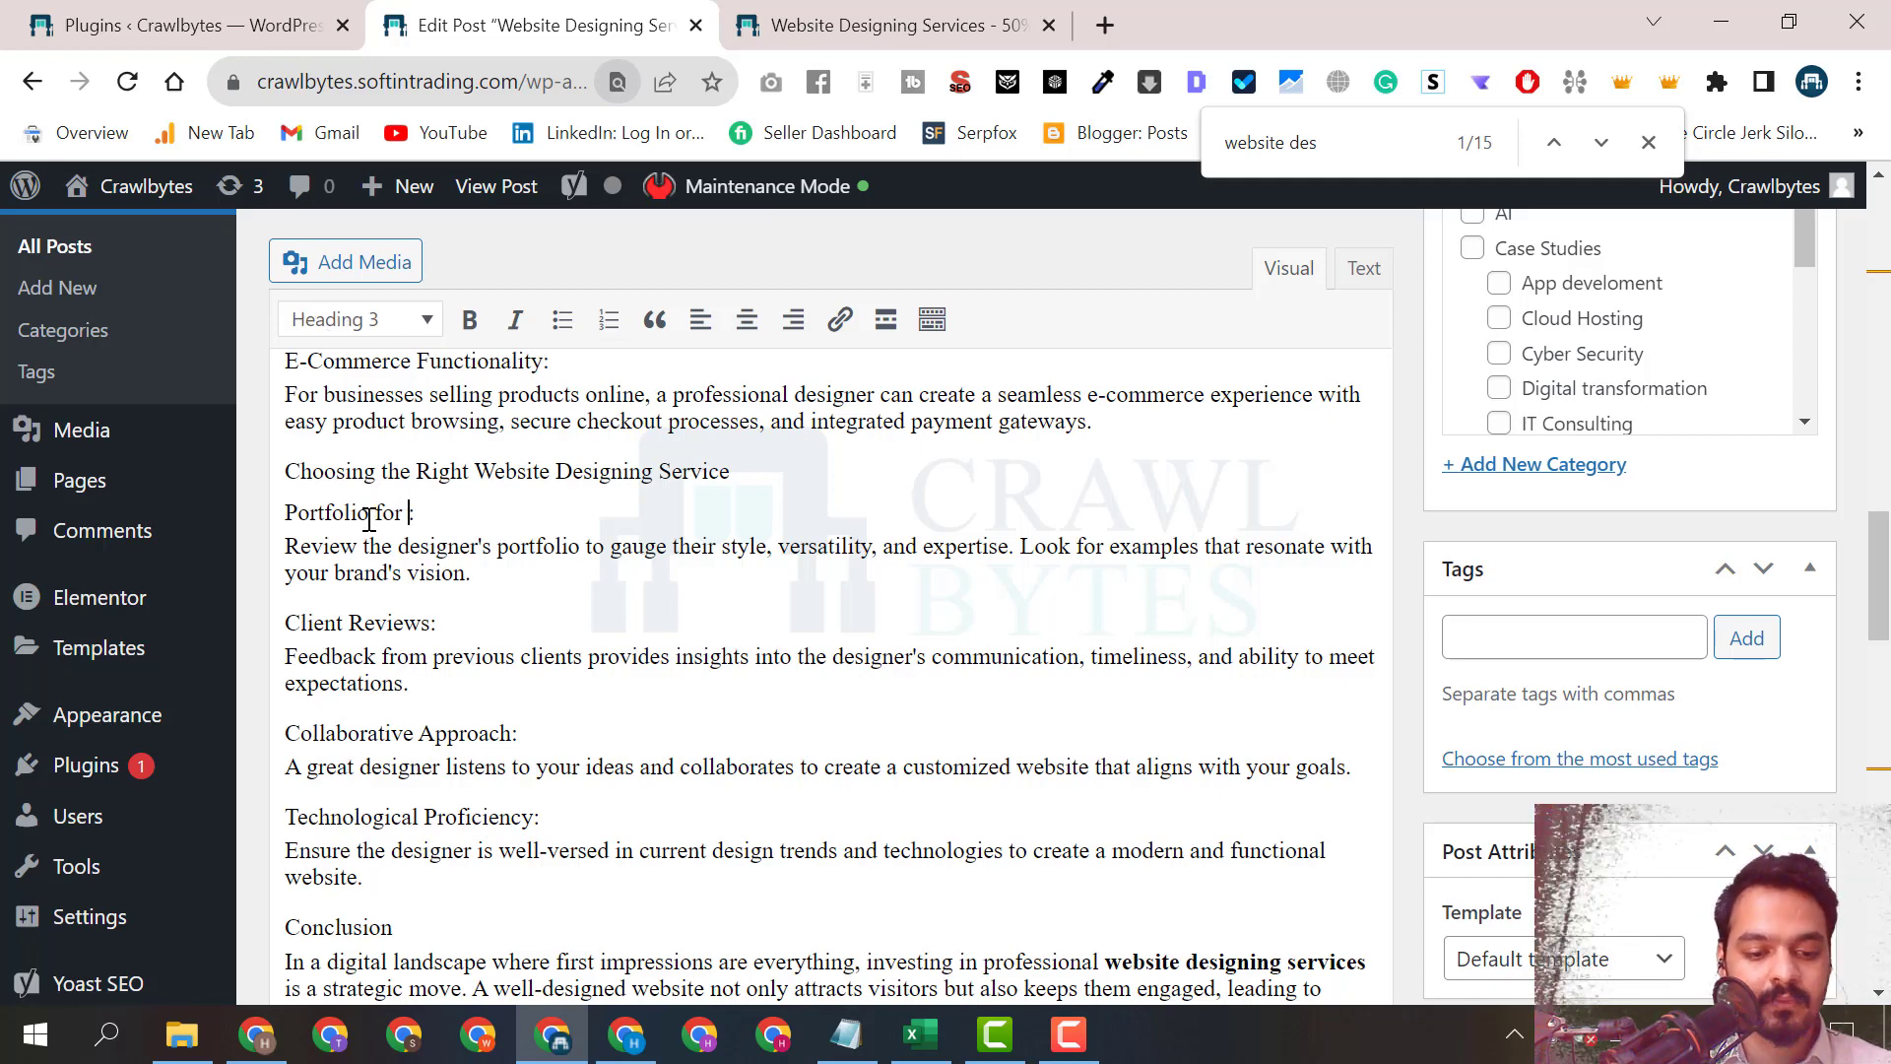
type(" Website des")
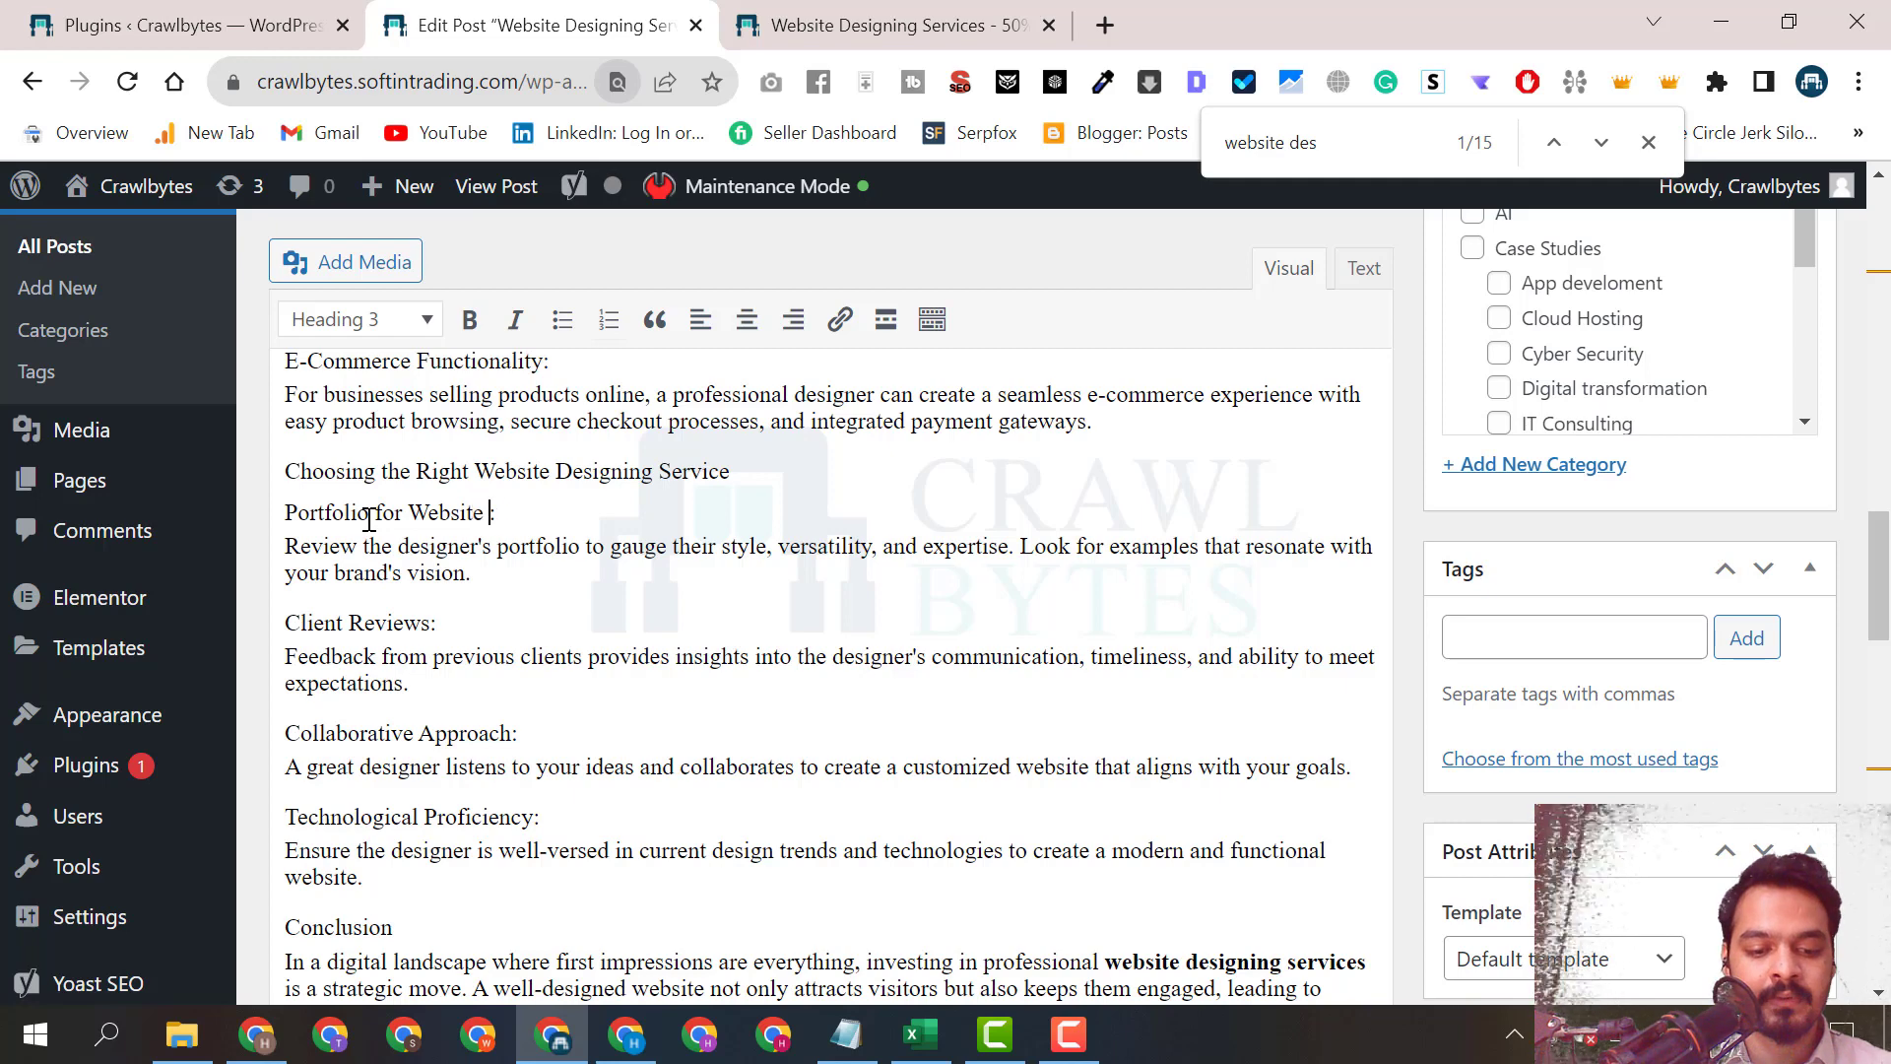
type("igning services")
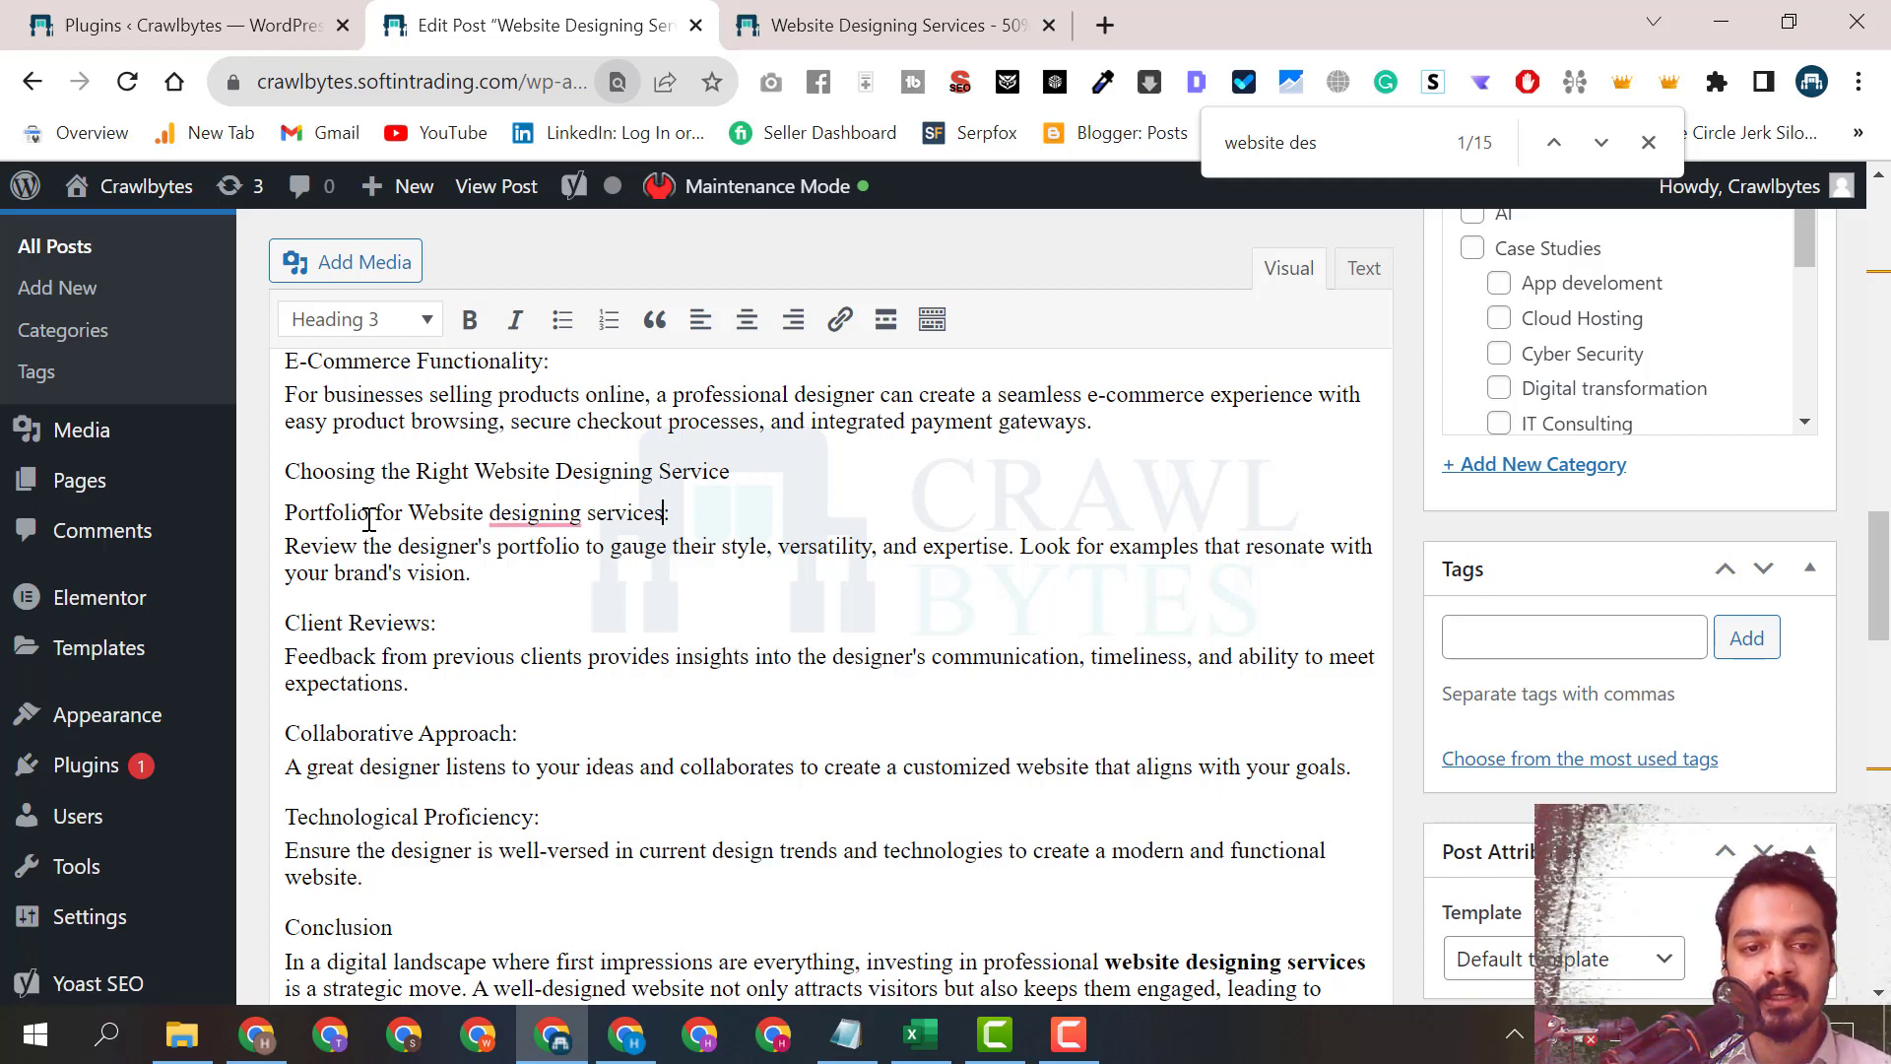
scroll(370, 519, "up", 1)
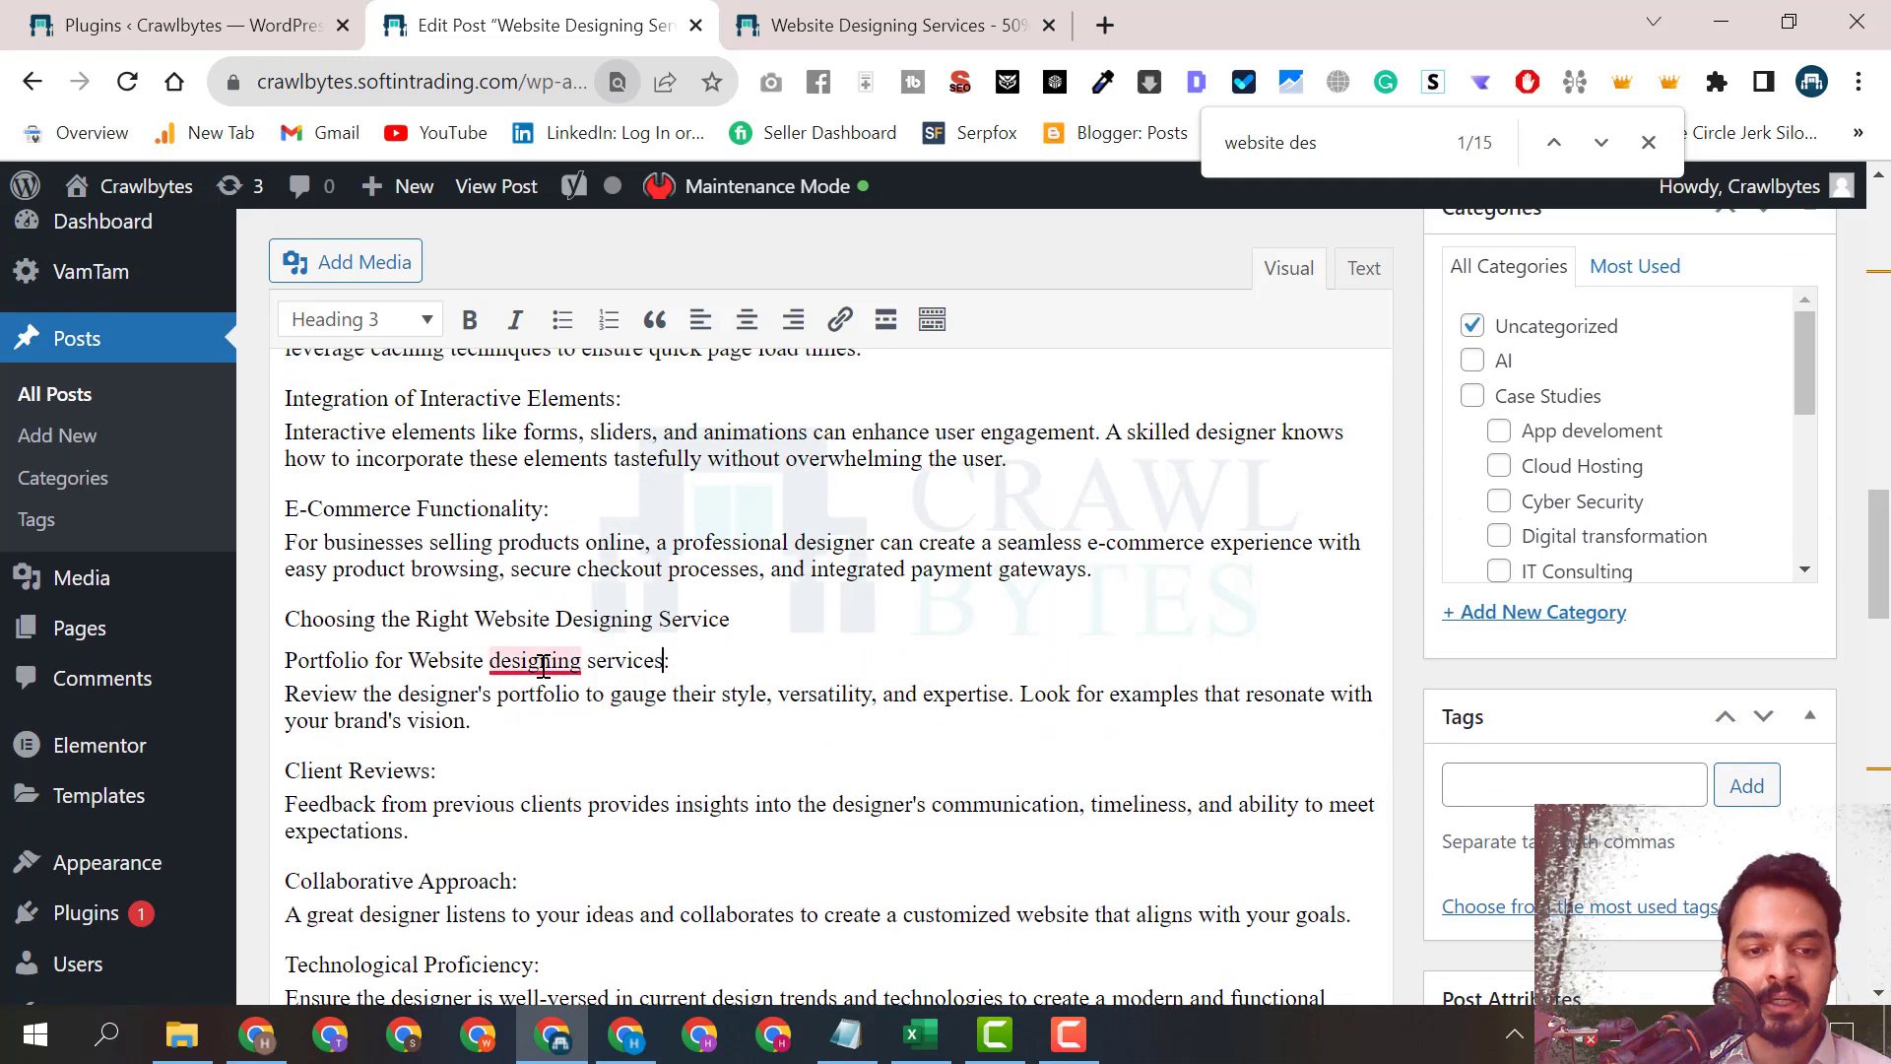
mouse_move(540, 662)
left_click(566, 747)
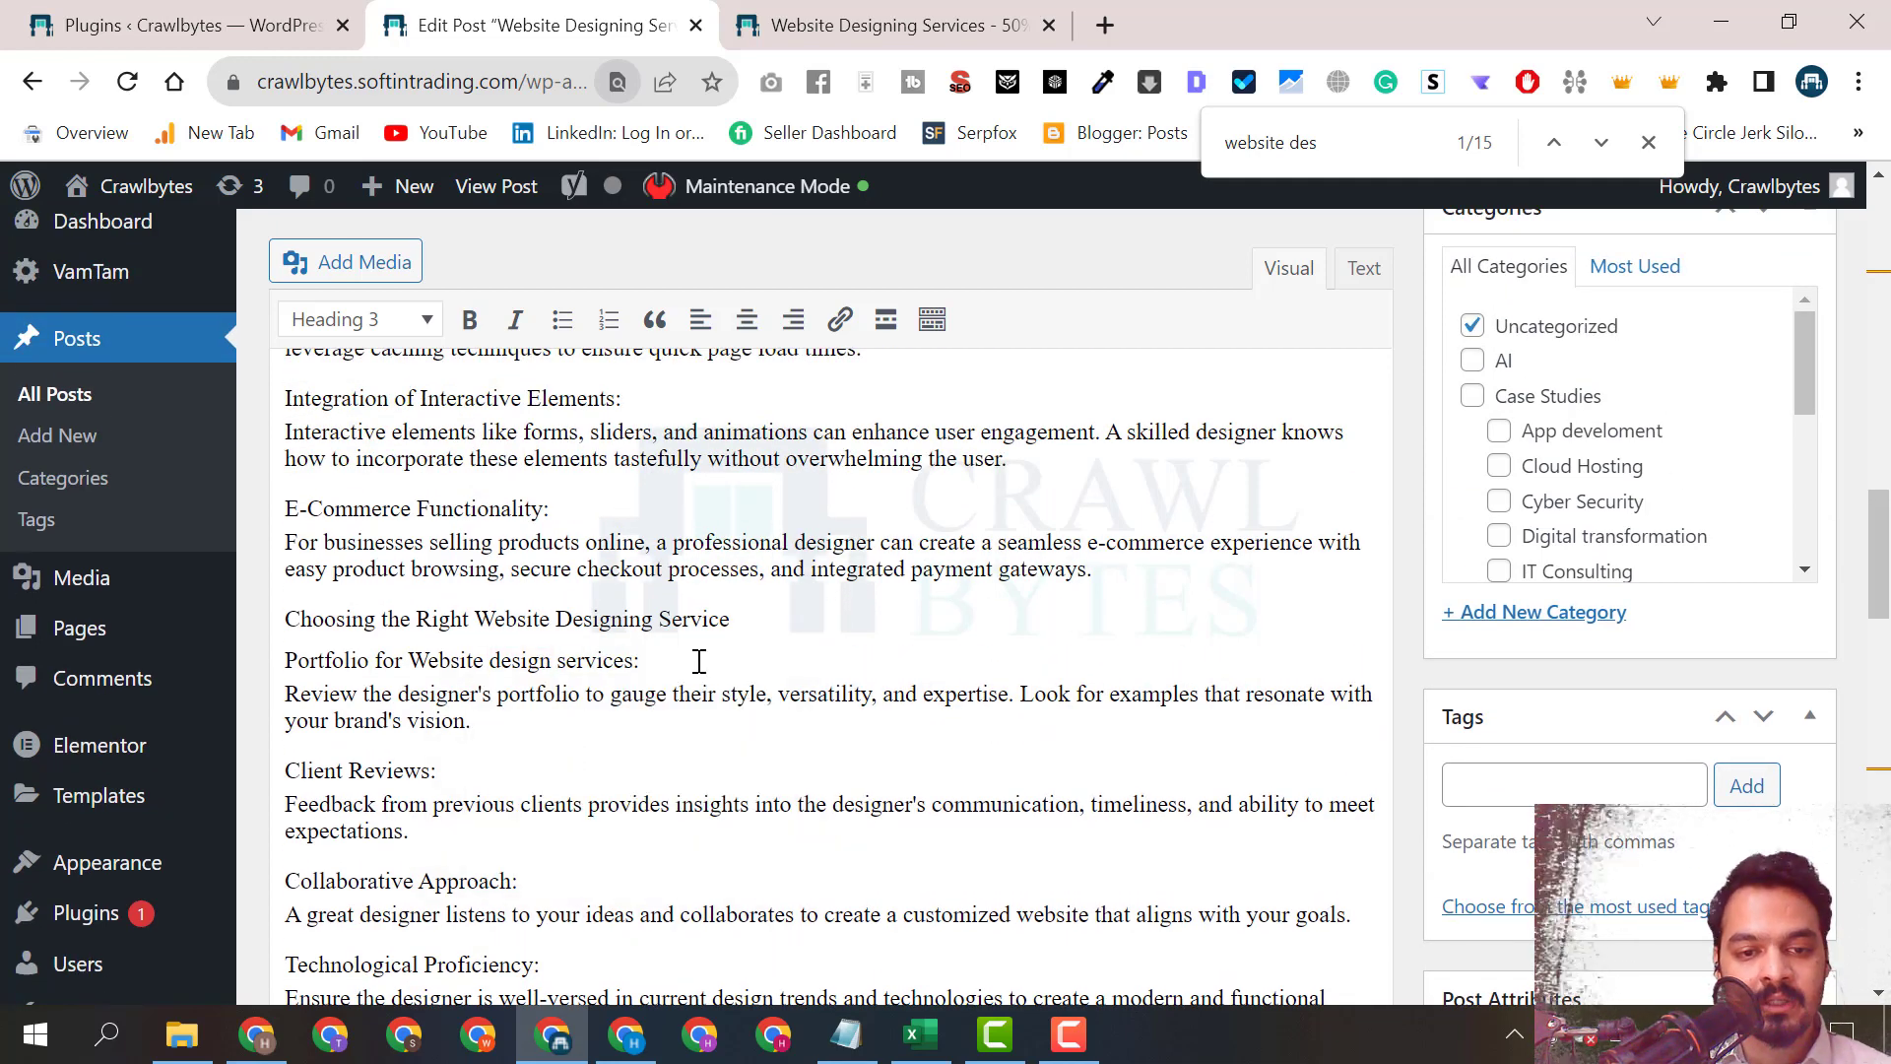
left_click_drag(636, 663, 407, 660)
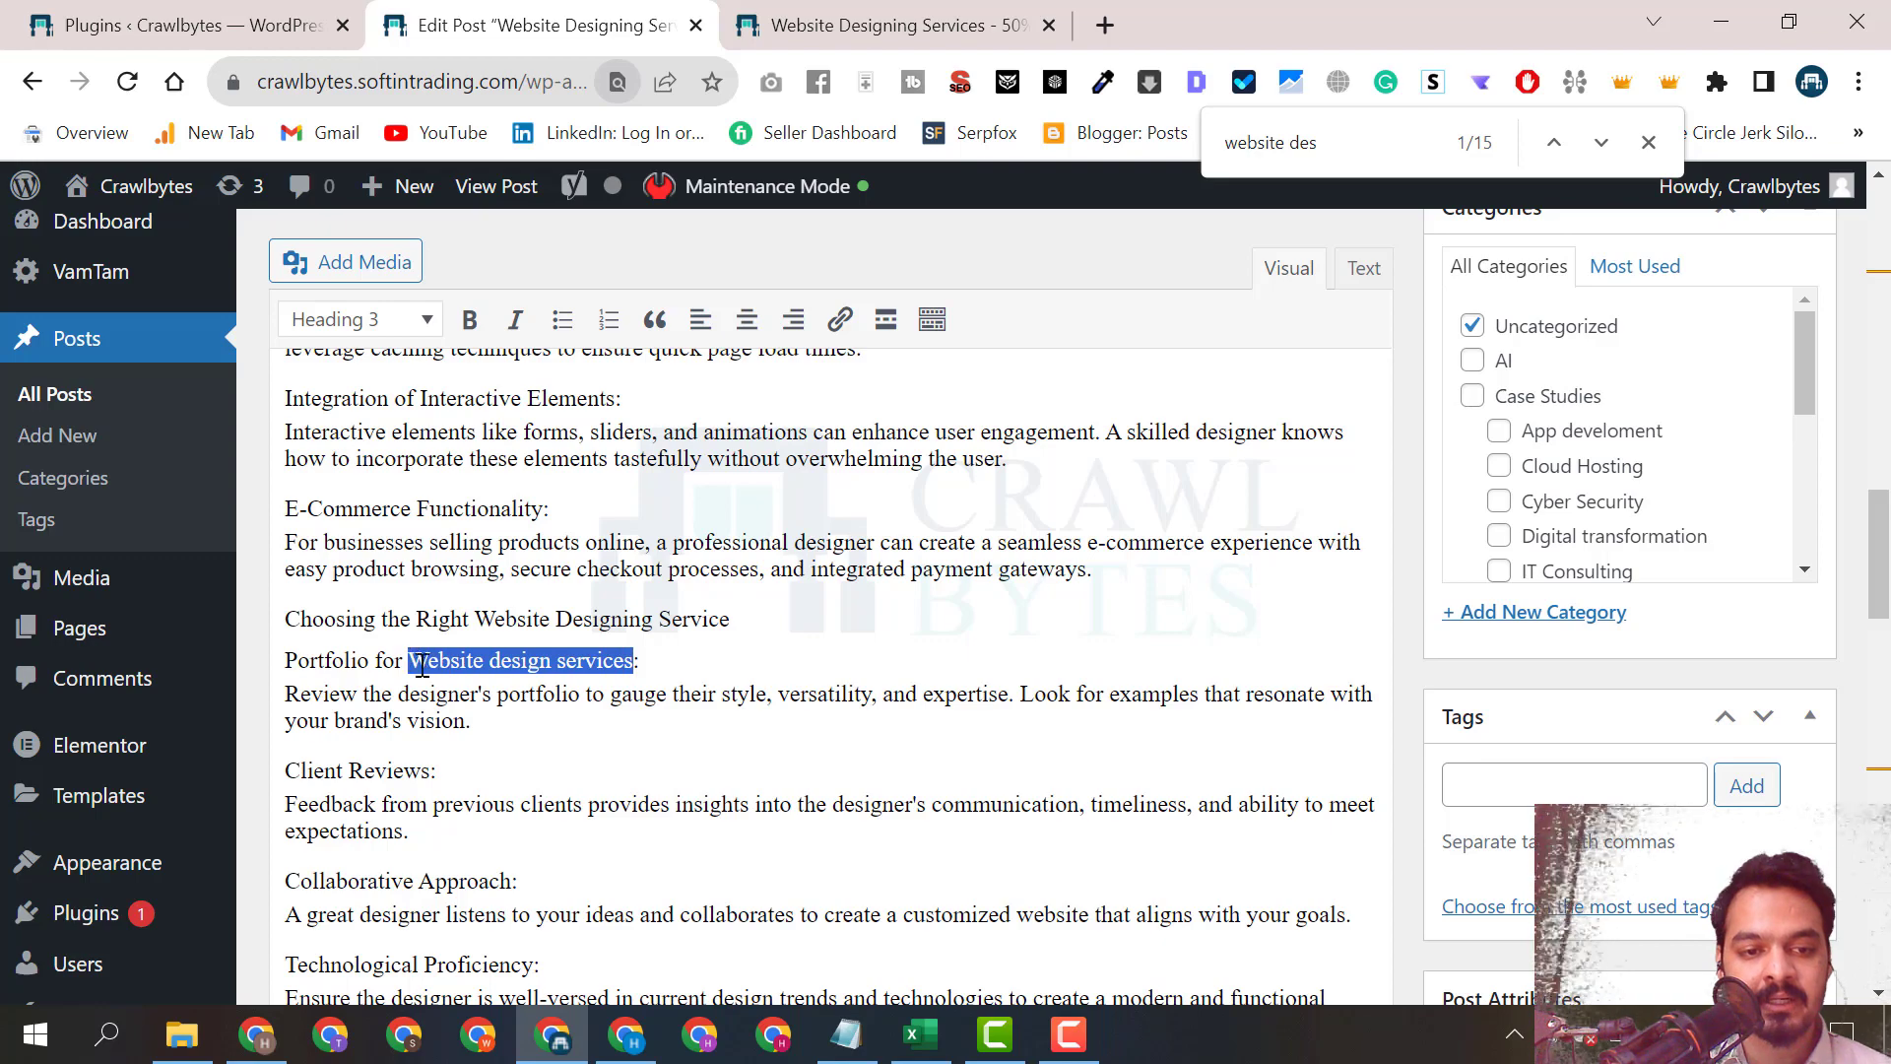
Open the Yoast SEO readability analysis of the post and read its problems and good results.
scroll(654, 794, "down", 7)
scroll(662, 800, "down", 6)
scroll(541, 612, "up", 3)
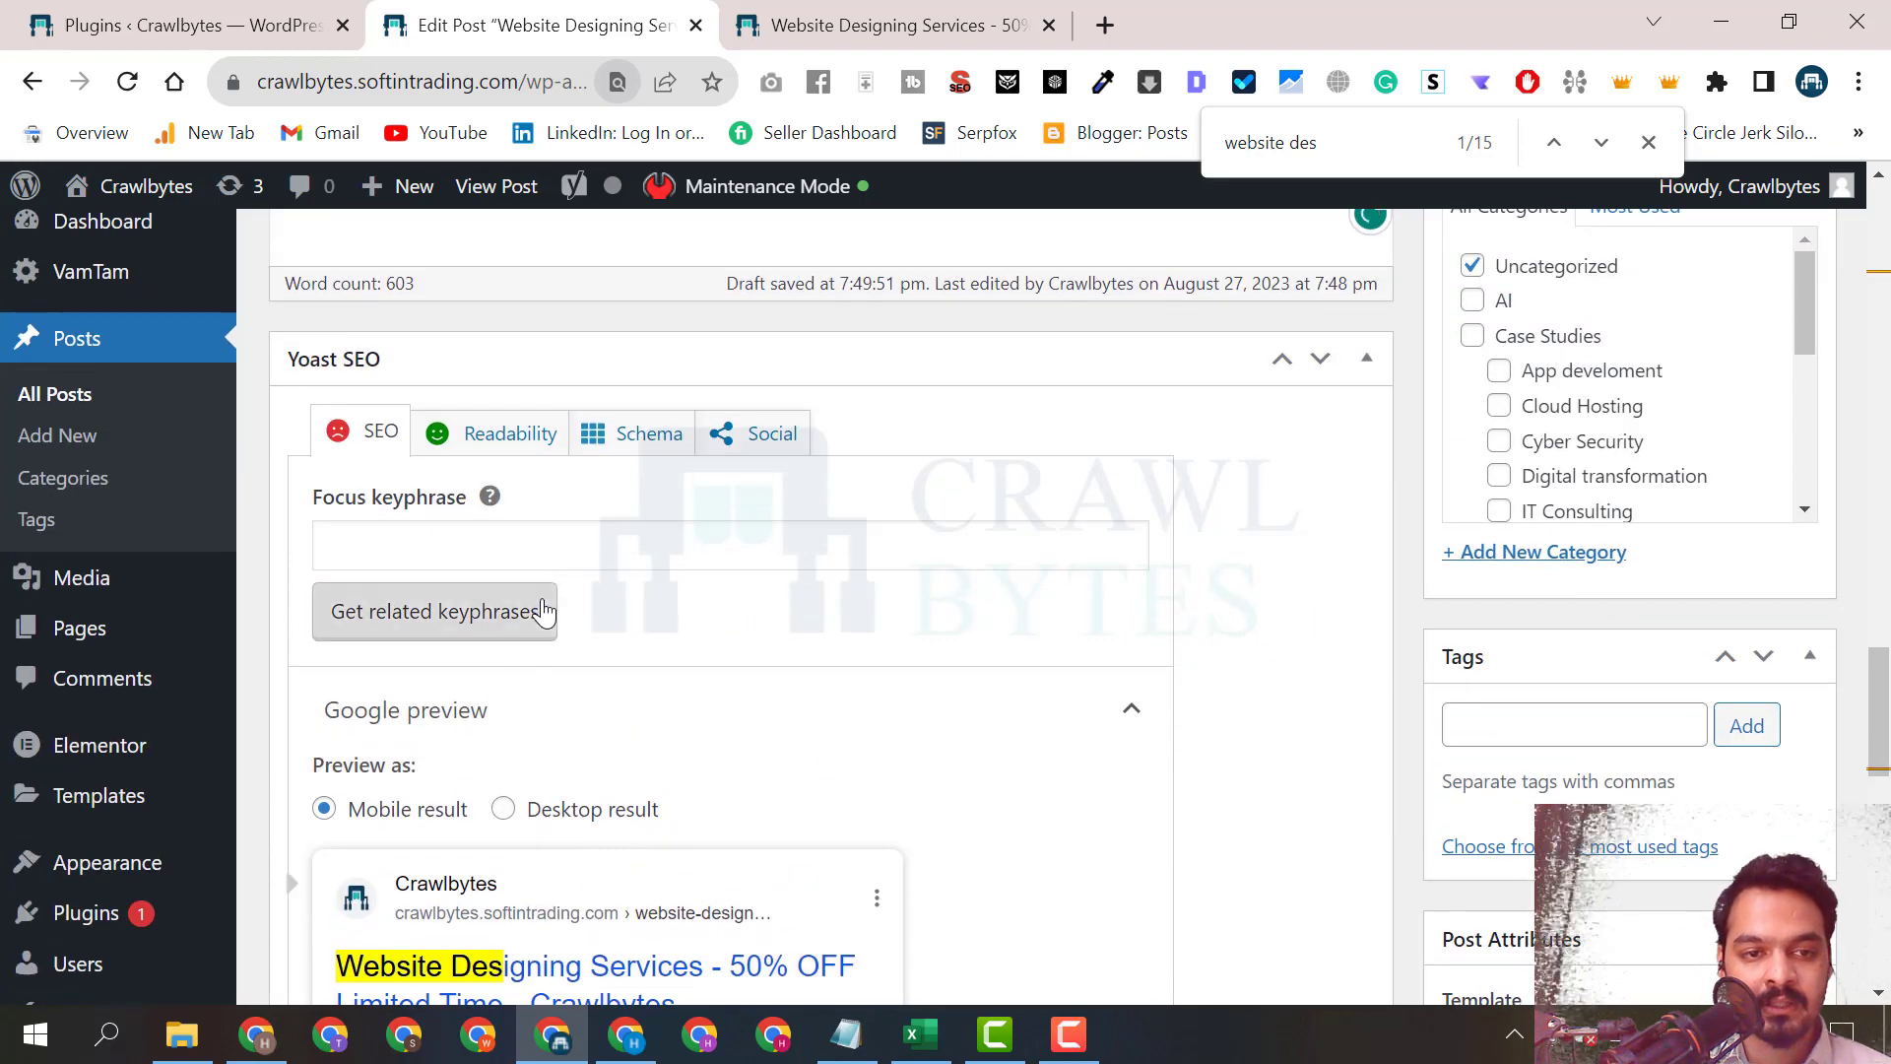
left_click(517, 429)
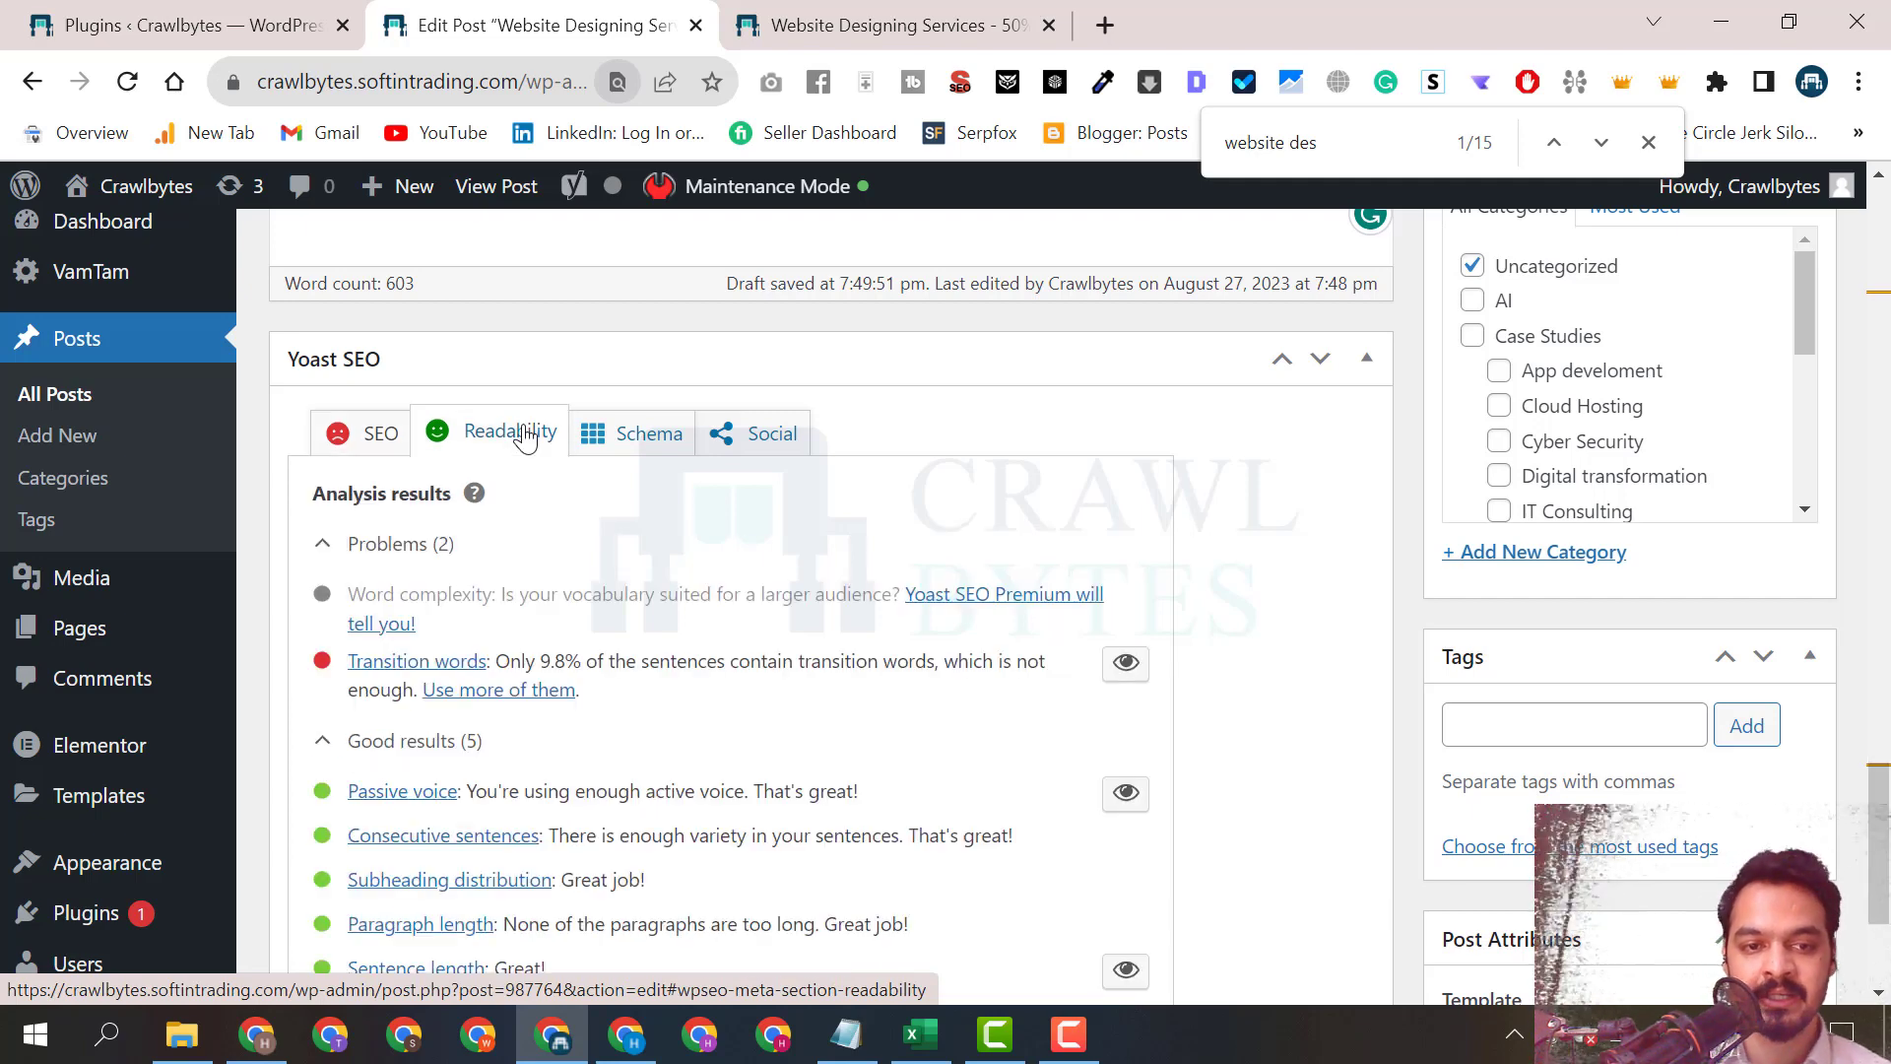
scroll(558, 741, "down", 1)
scroll(559, 741, "down", 1)
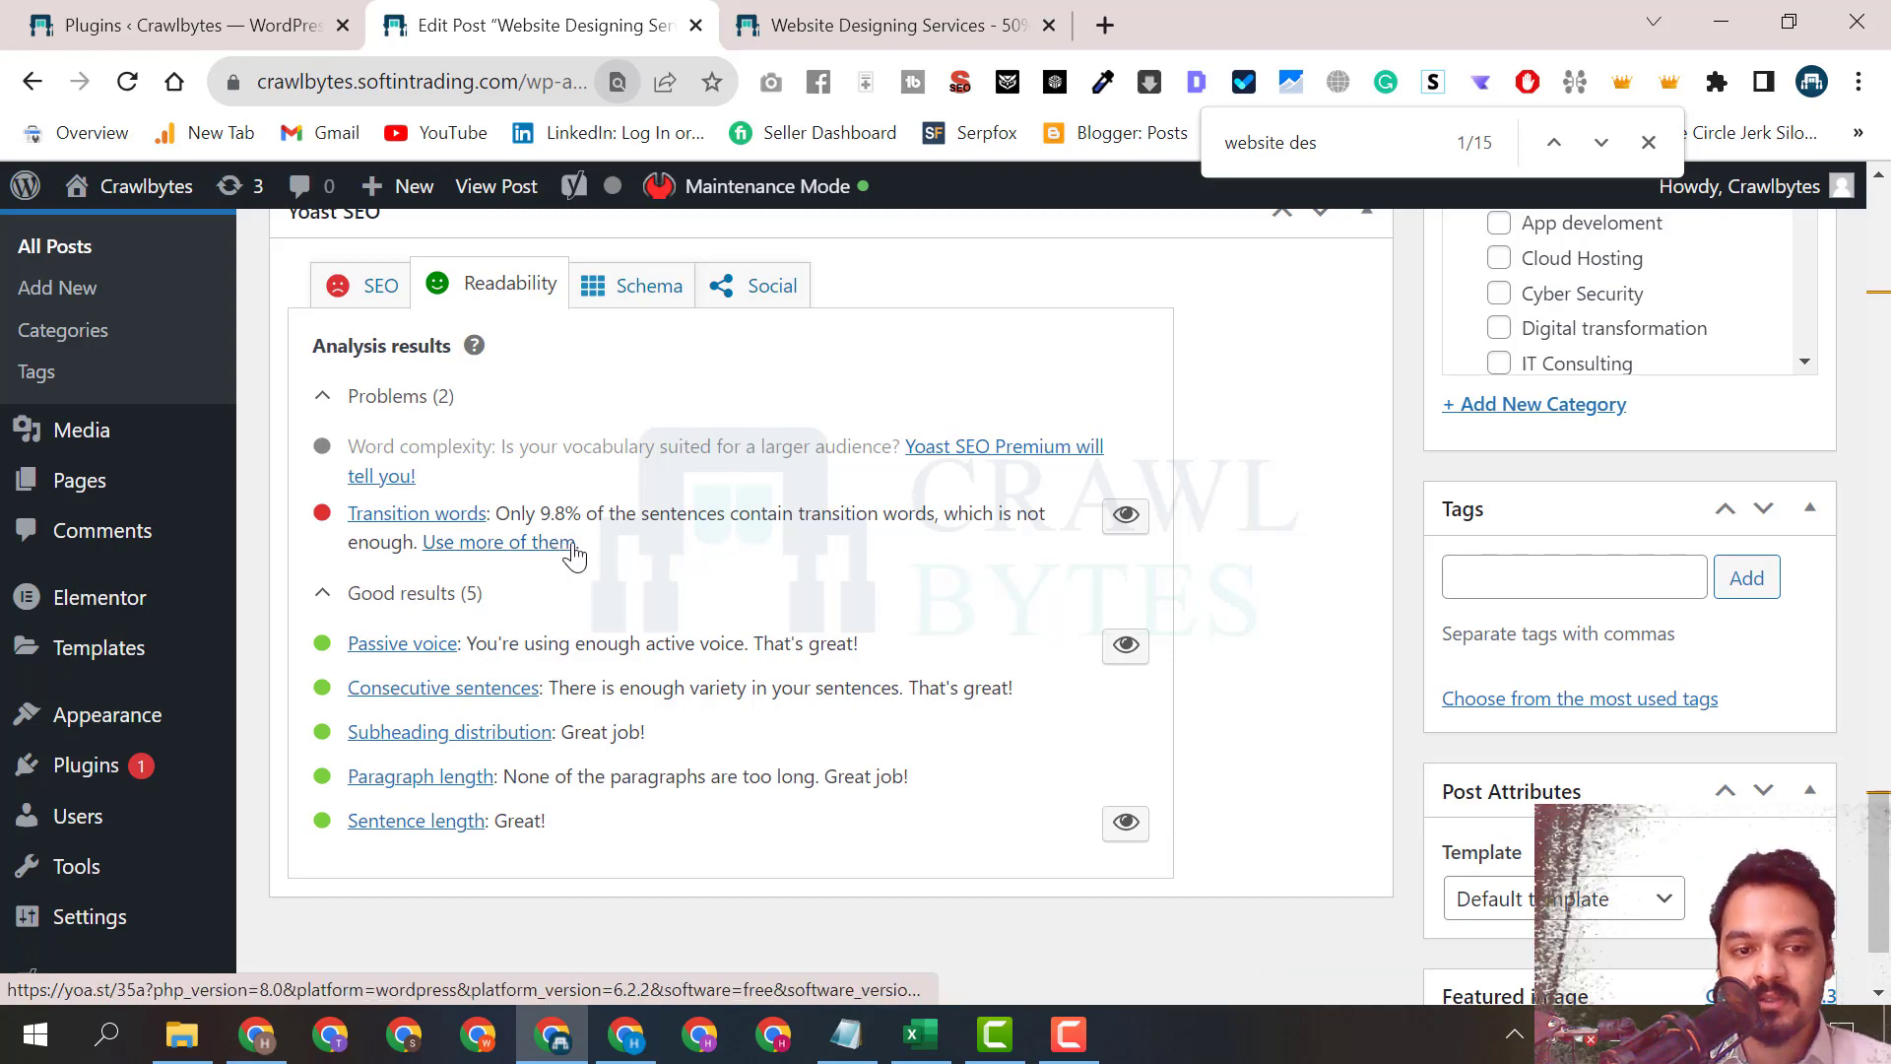
Highlight the sentences that contain transition words and look through them in the post's text.
left_click(1124, 516)
scroll(646, 680, "up", 6)
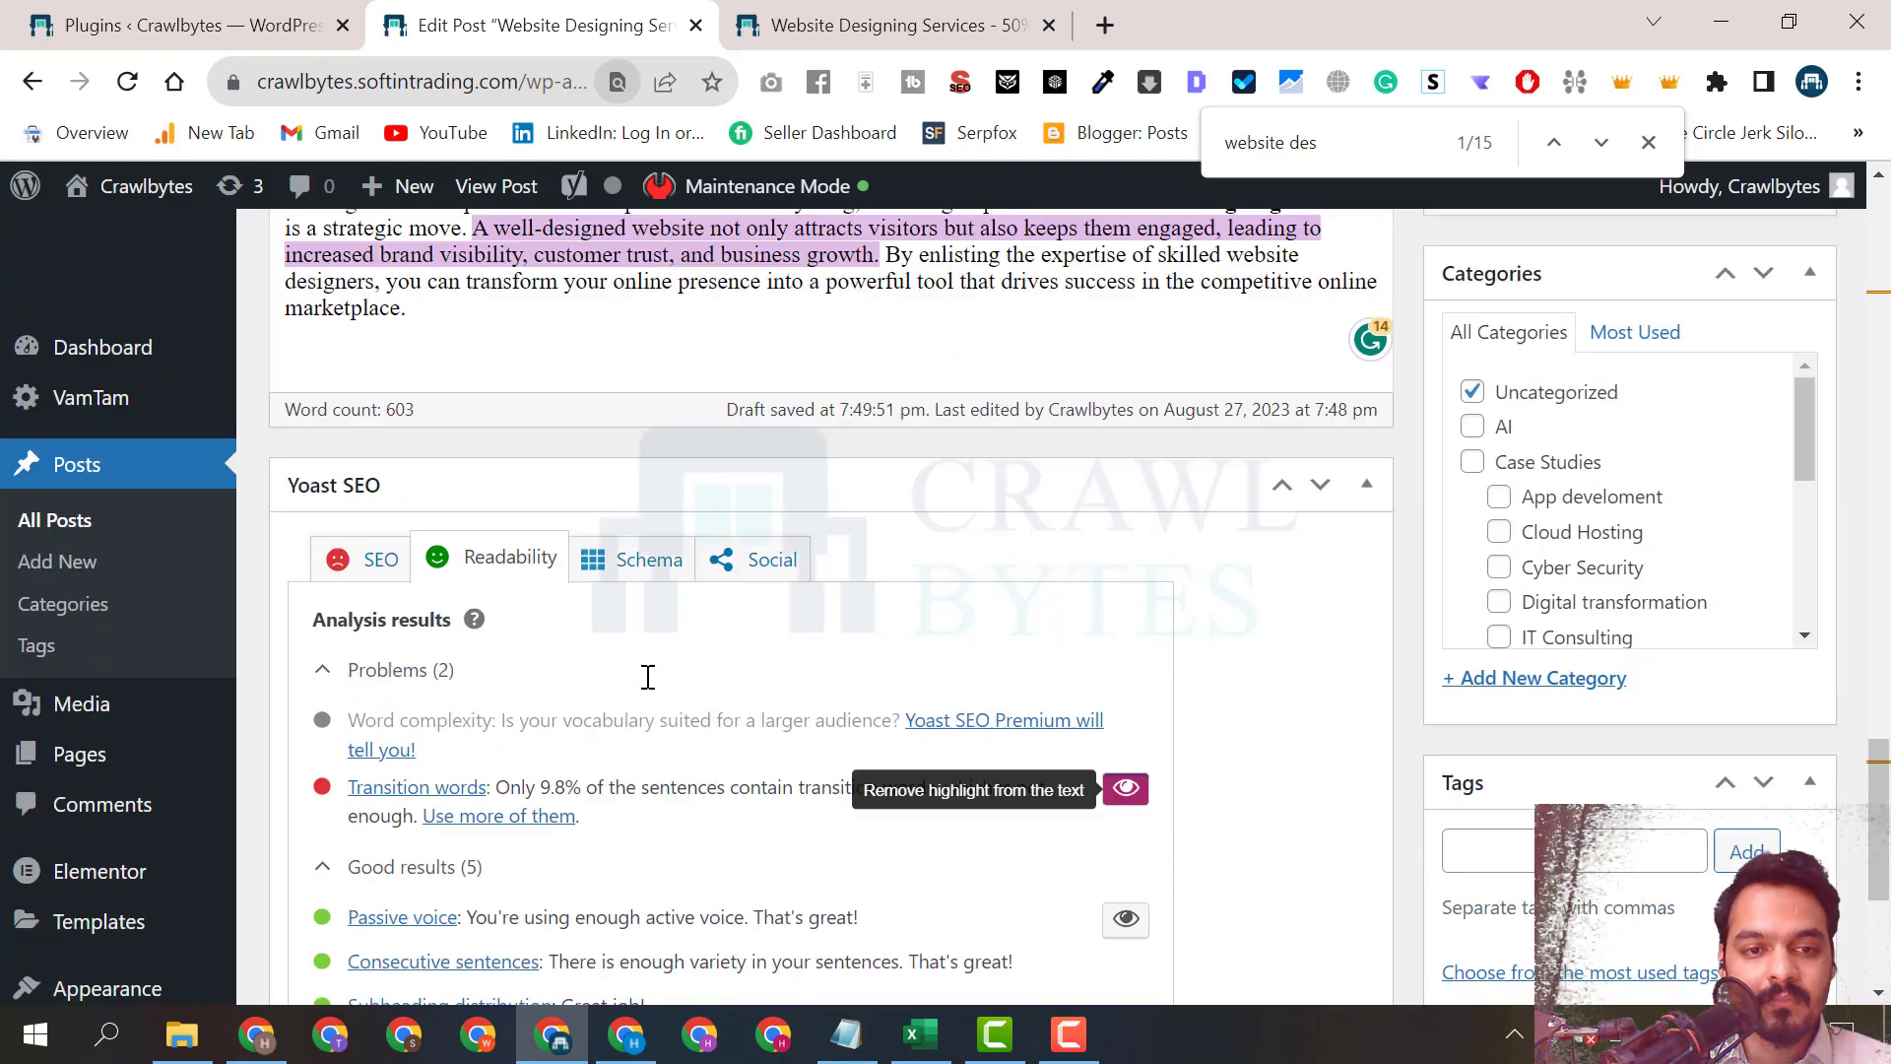
scroll(648, 684, "down", 1)
scroll(650, 689, "up", 20)
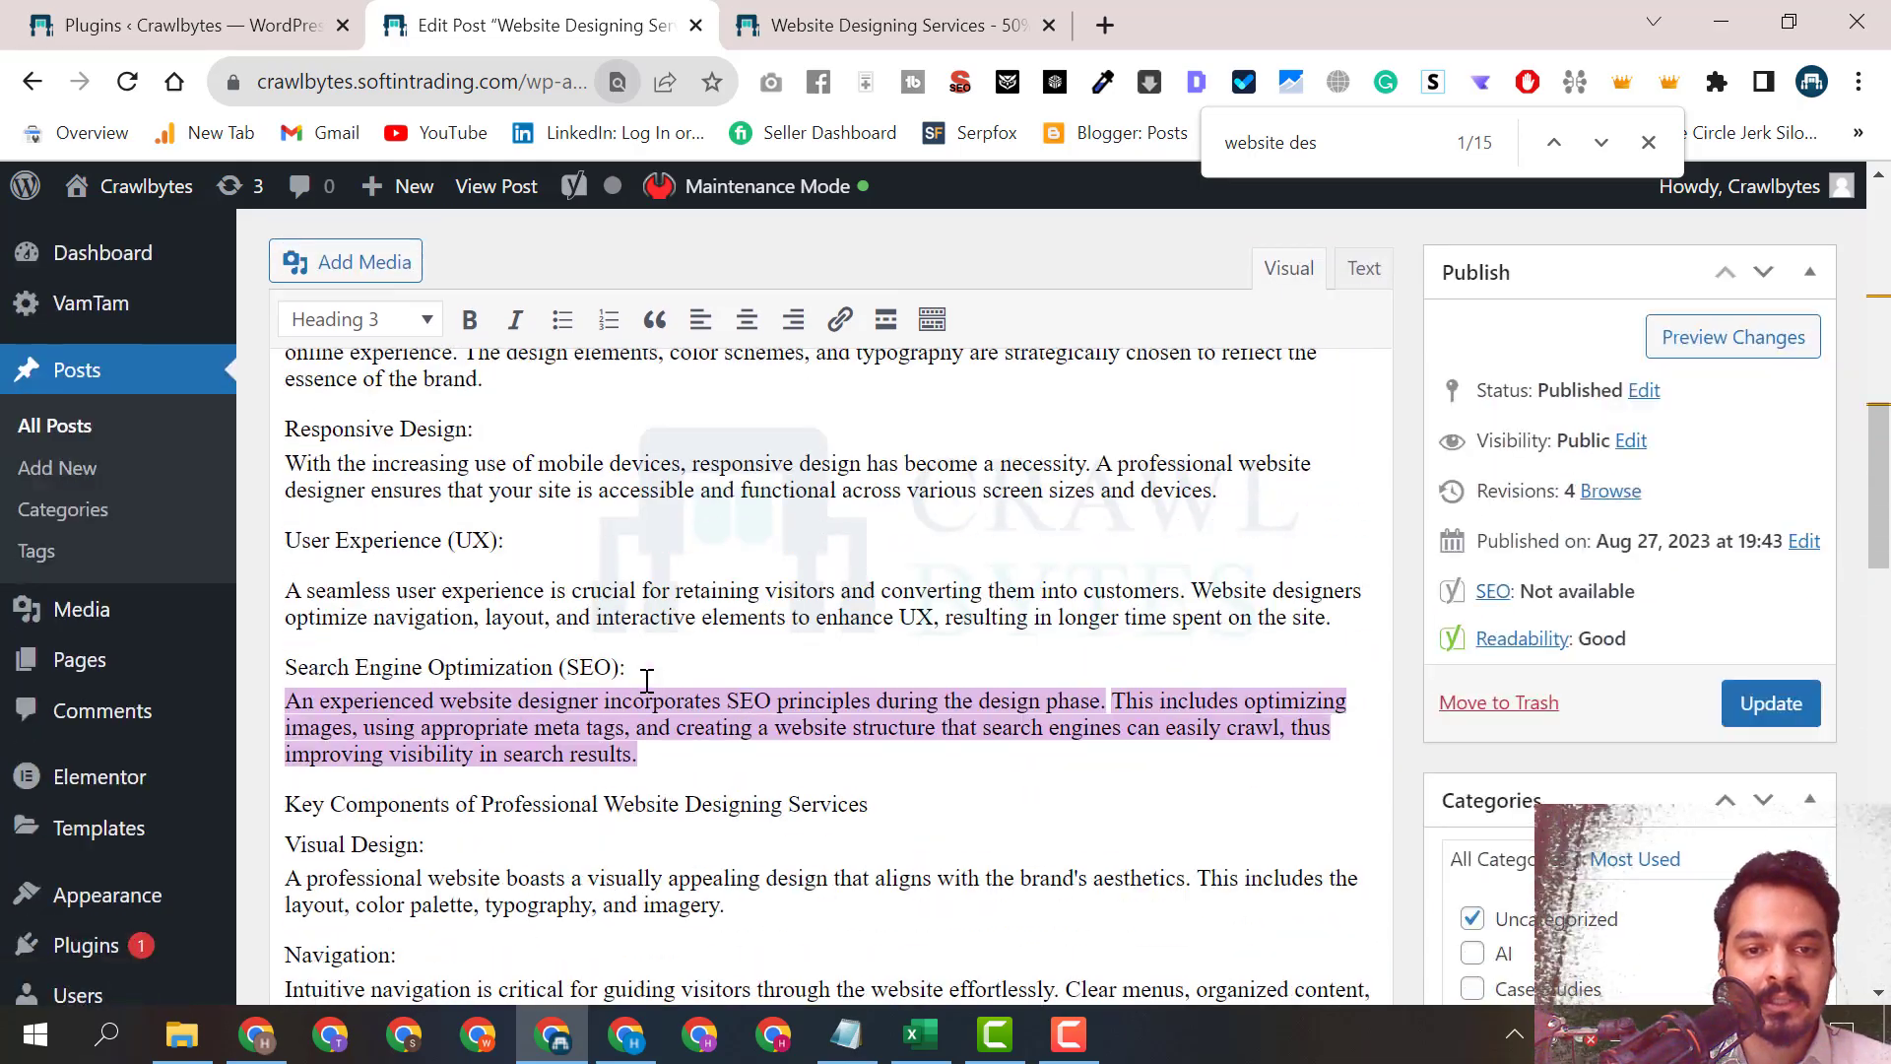
scroll(648, 689, "down", 20)
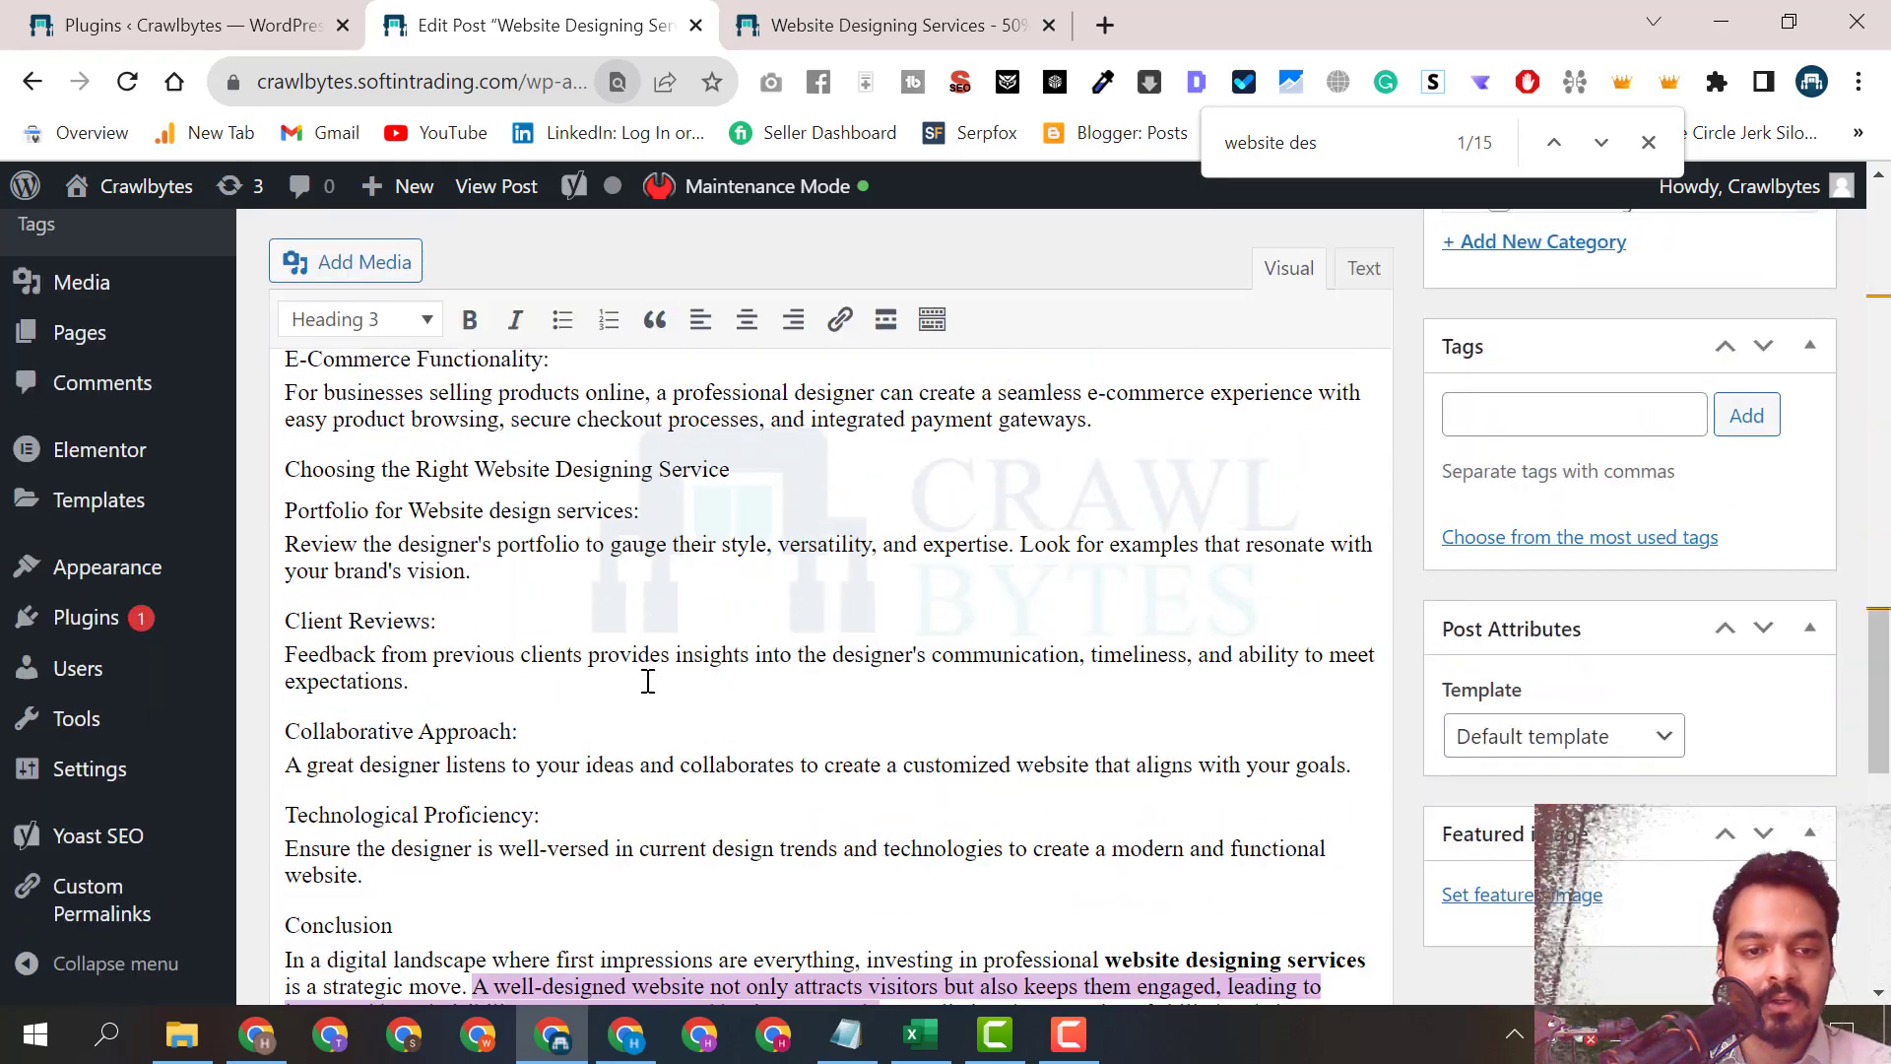
scroll(638, 739, "down", 3)
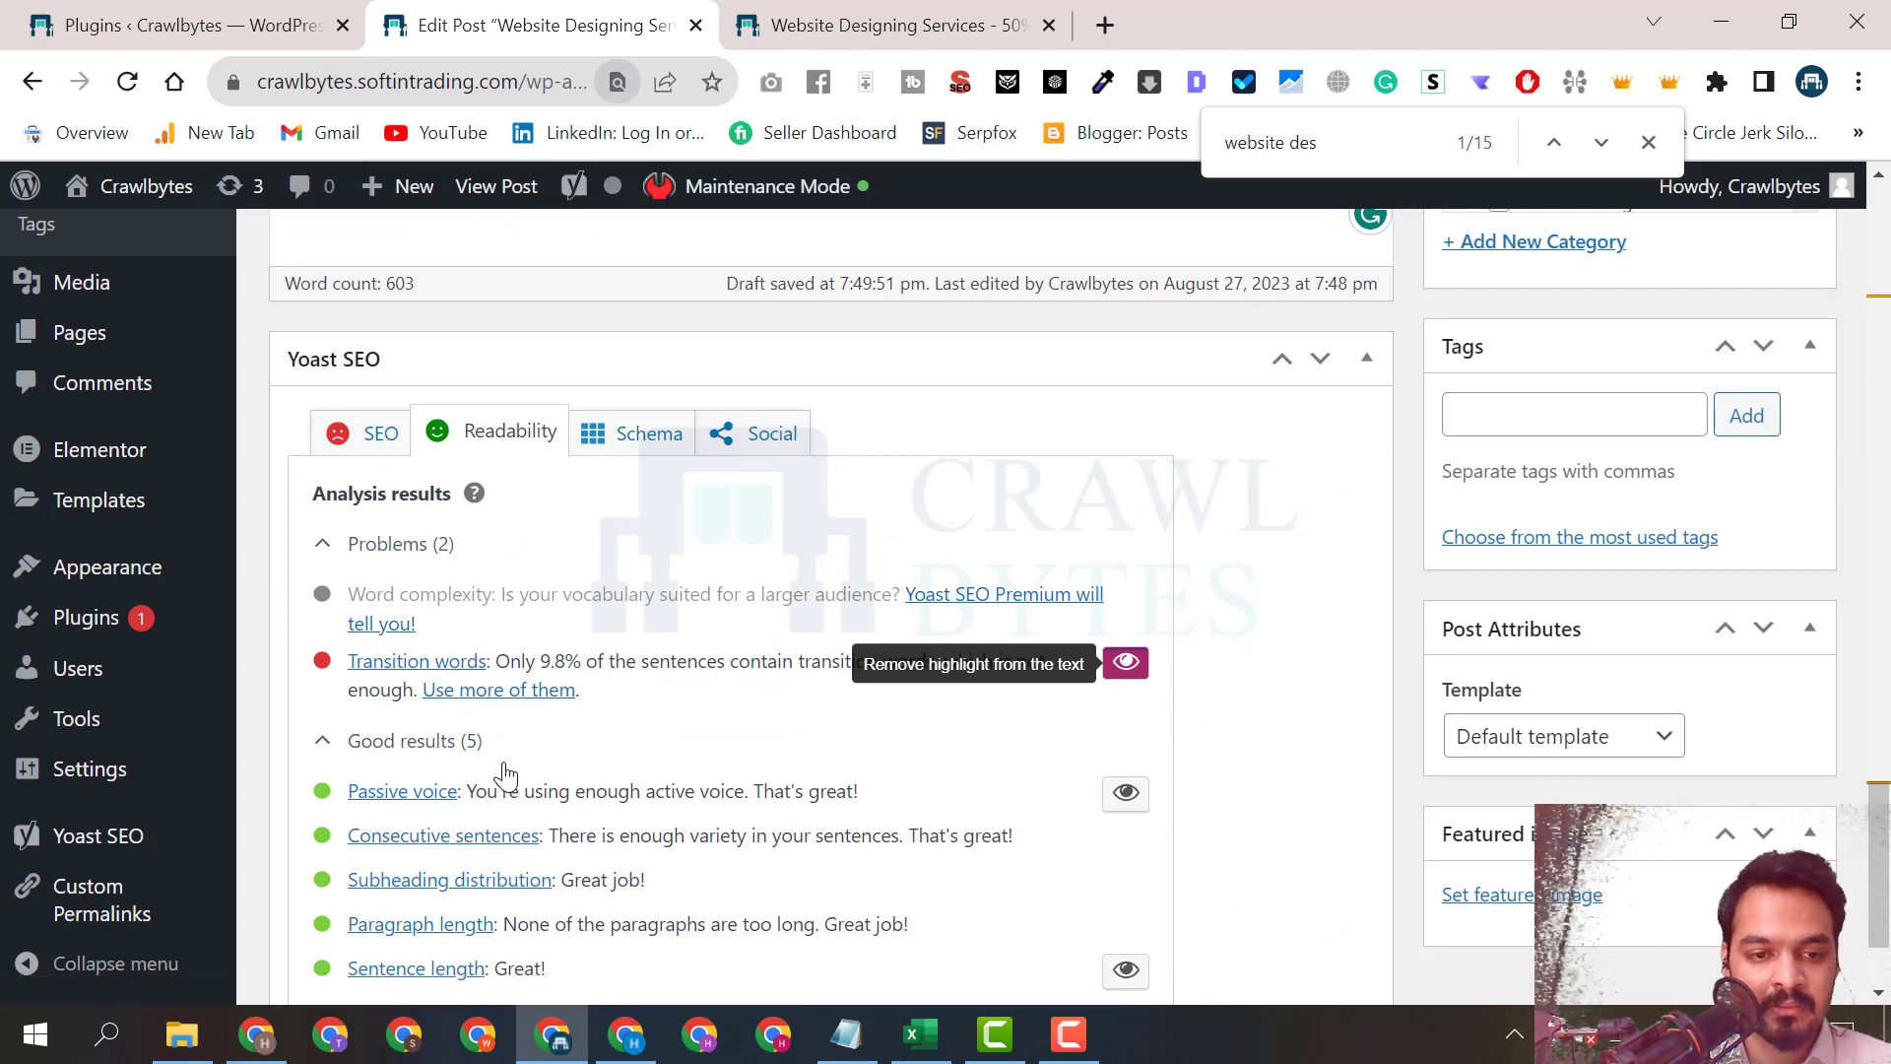
scroll(502, 774, "down", 2)
scroll(519, 799, "up", 3)
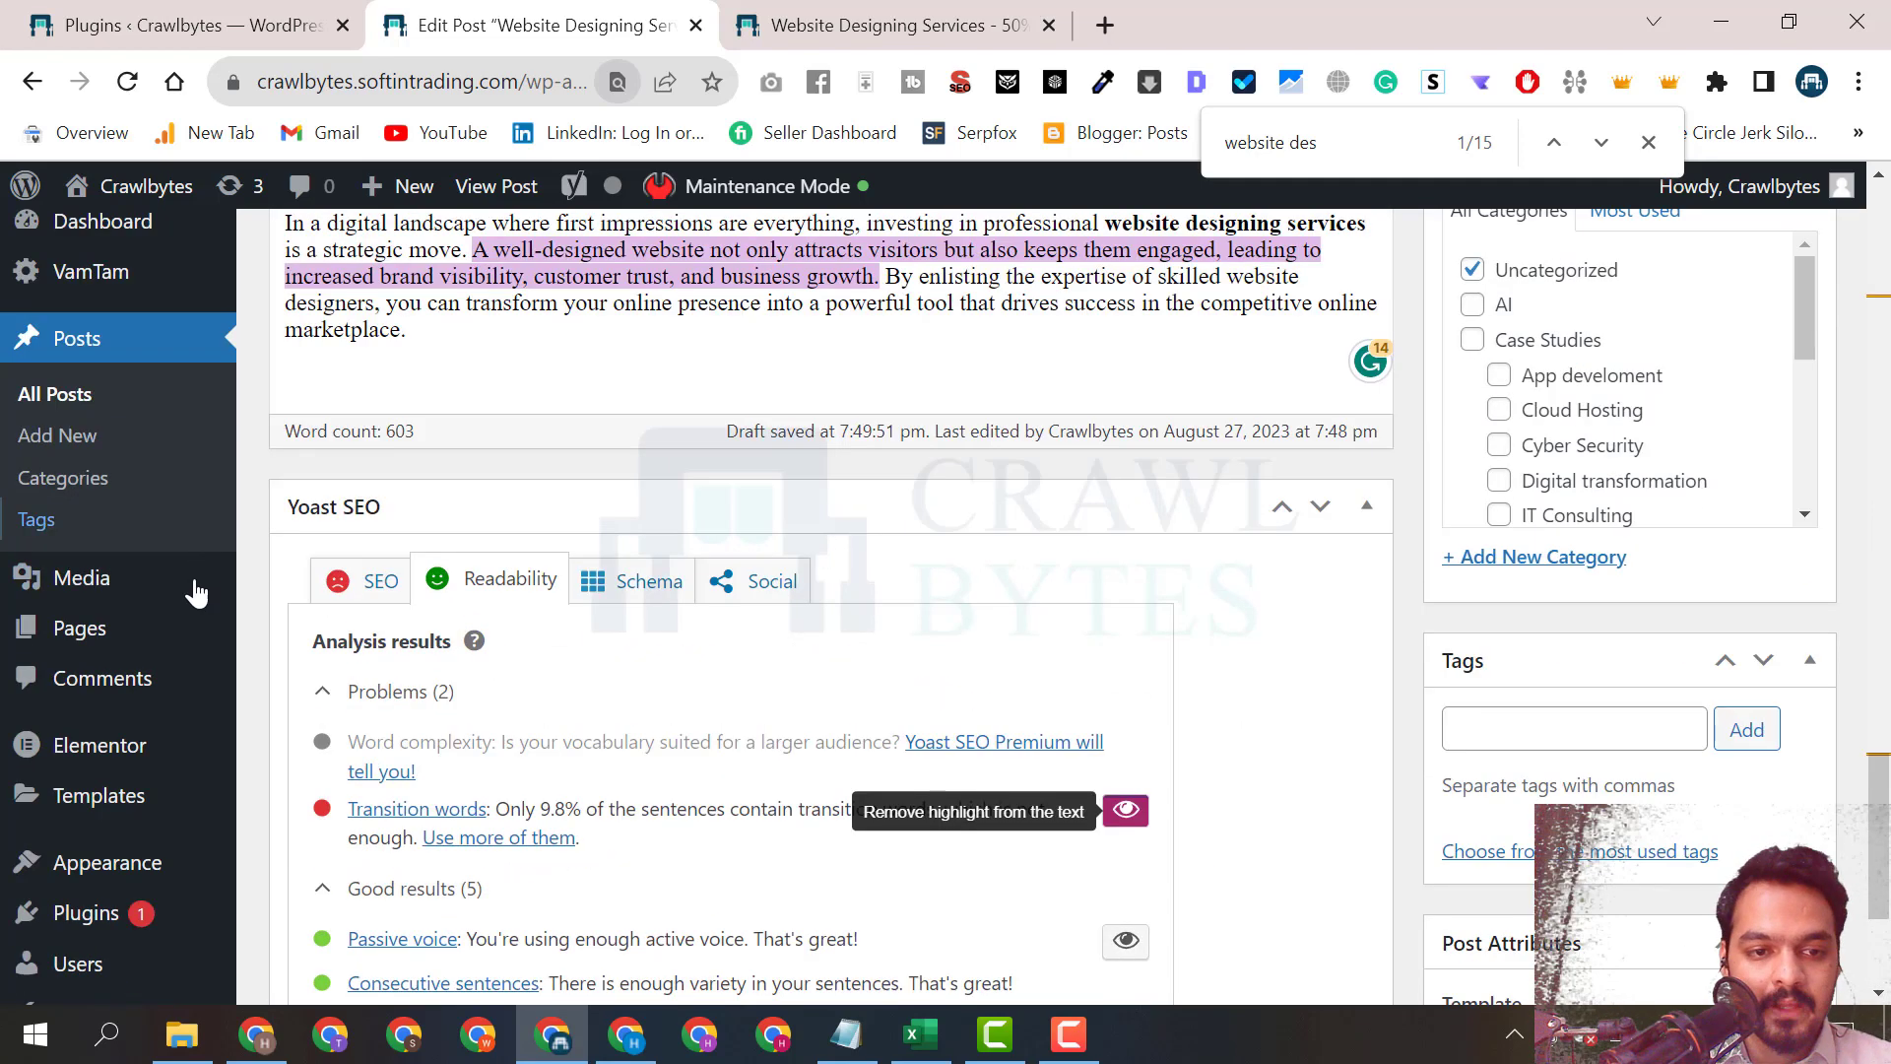
Copy "website designing services" from the Conclusion paragraph and set it as the Yoast SEO focus keyphrase.
left_click(367, 580)
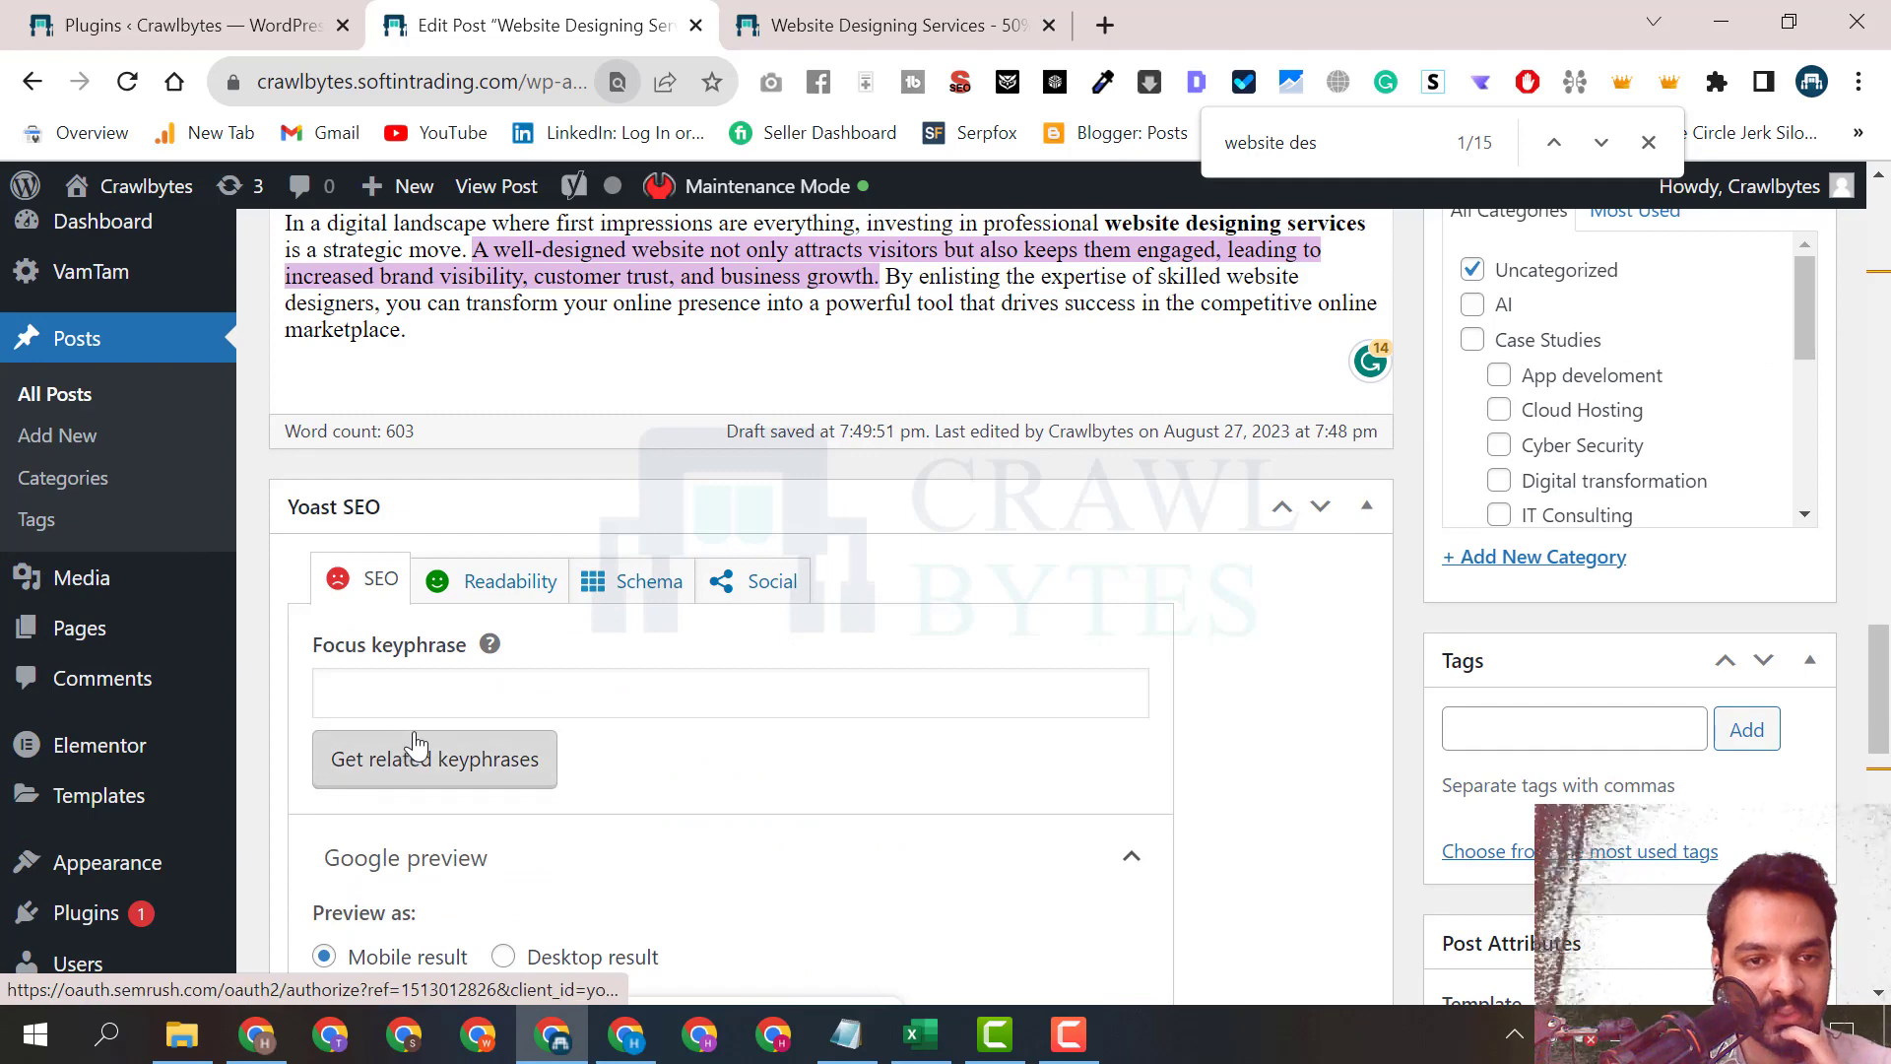
scroll(433, 729, "up", 2)
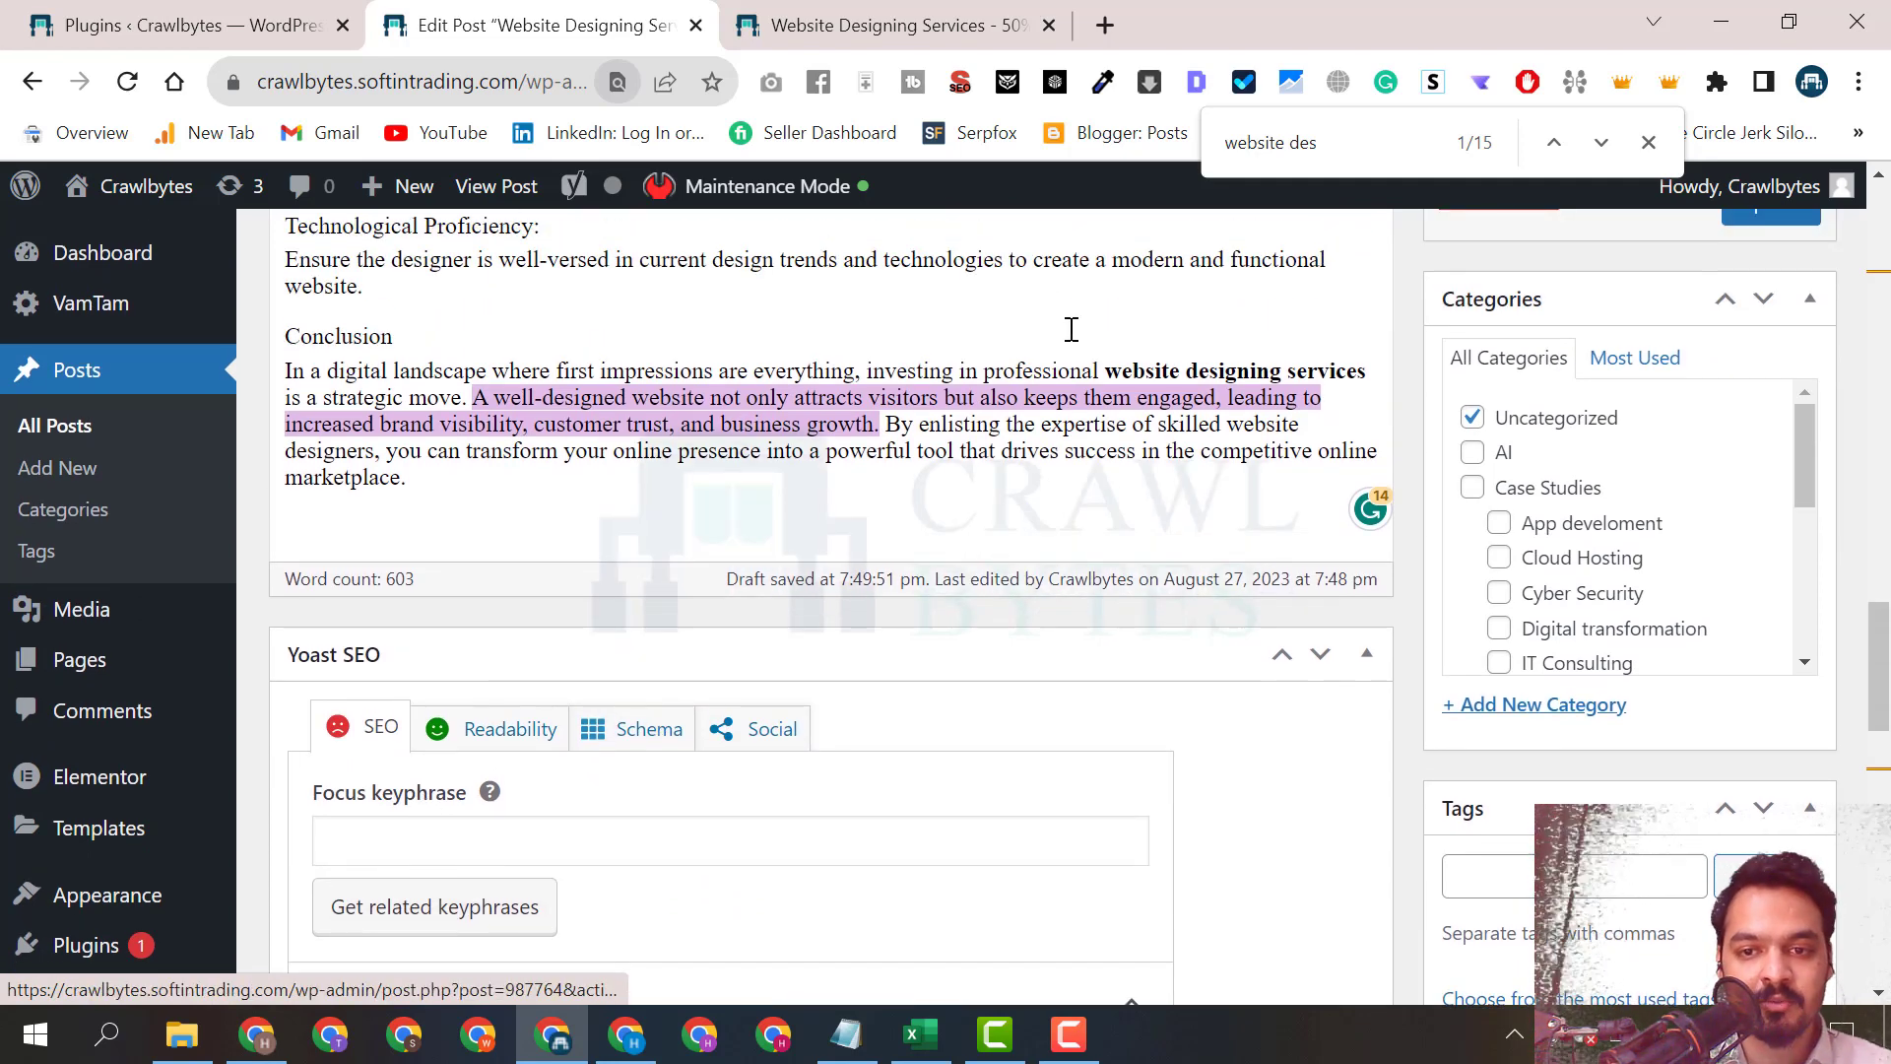
left_click_drag(1367, 373, 1105, 372)
key("ctrl+c")
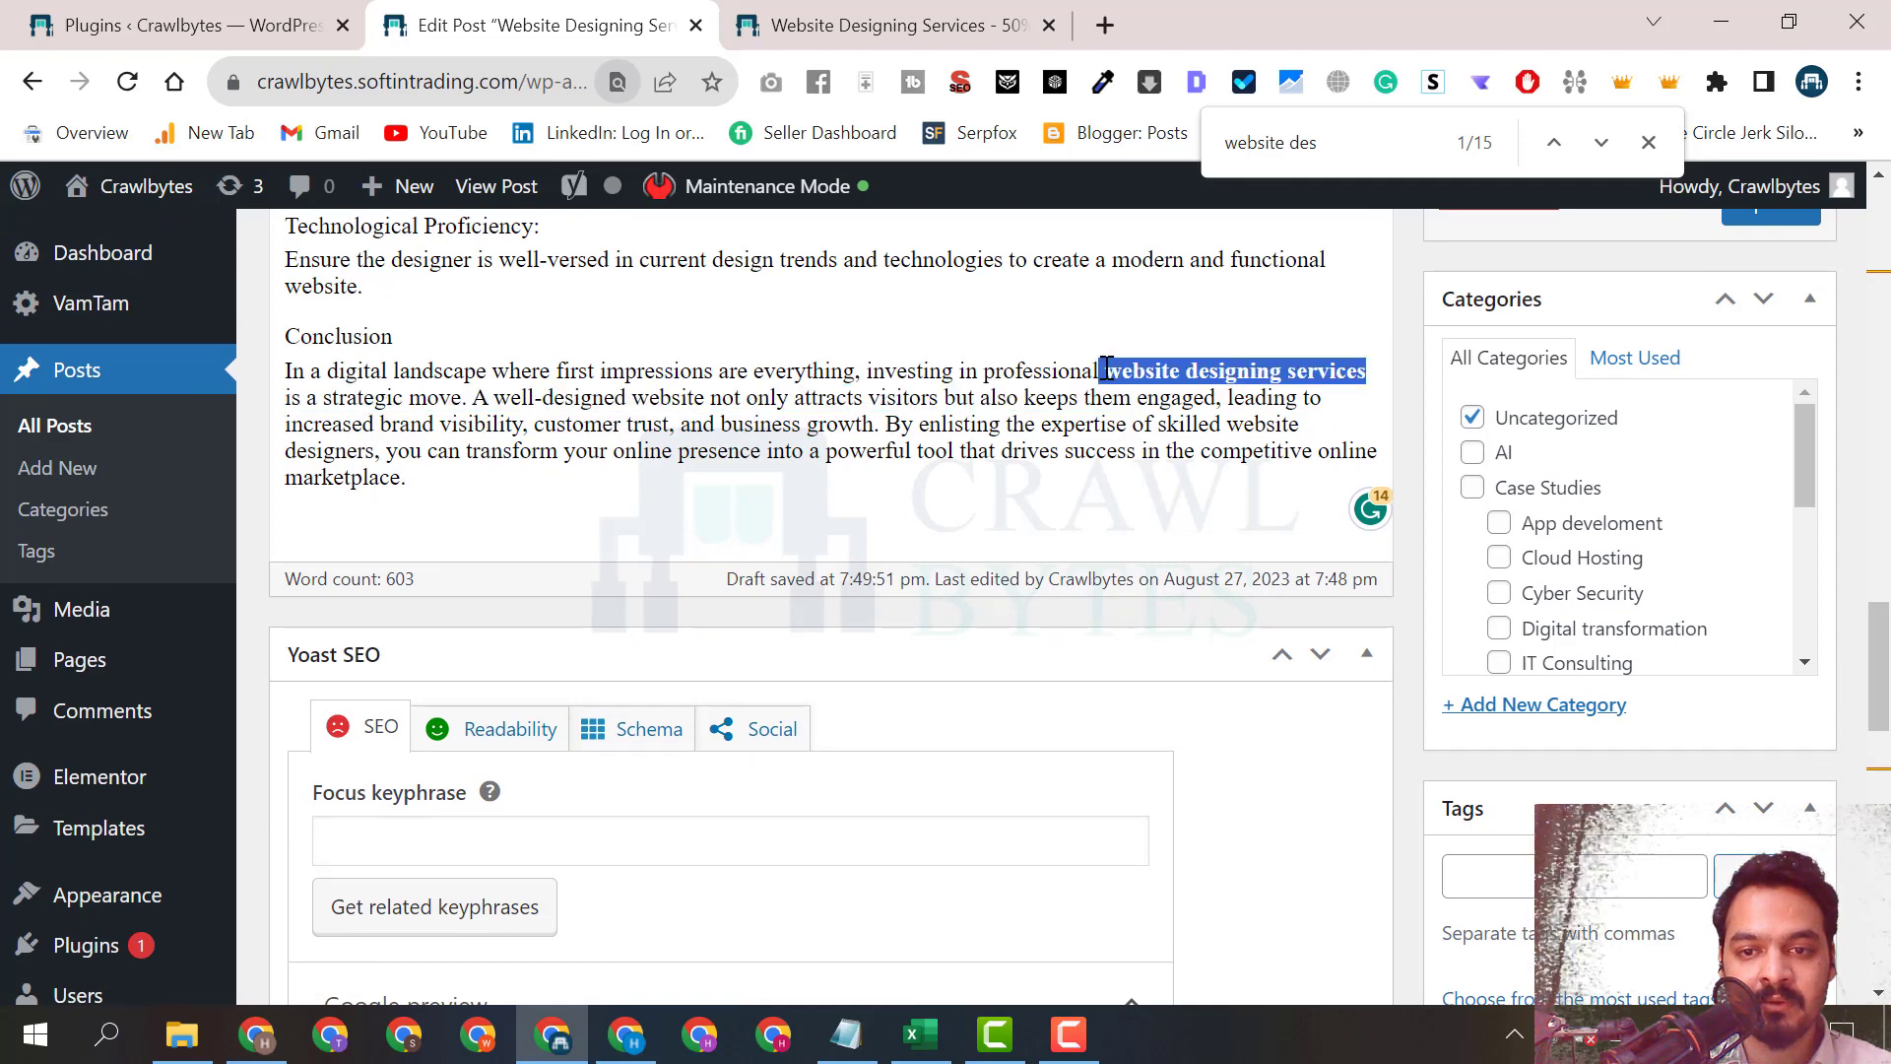
scroll(768, 502, "down", 3)
left_click(625, 537)
key("ctrl+v")
left_click(750, 624)
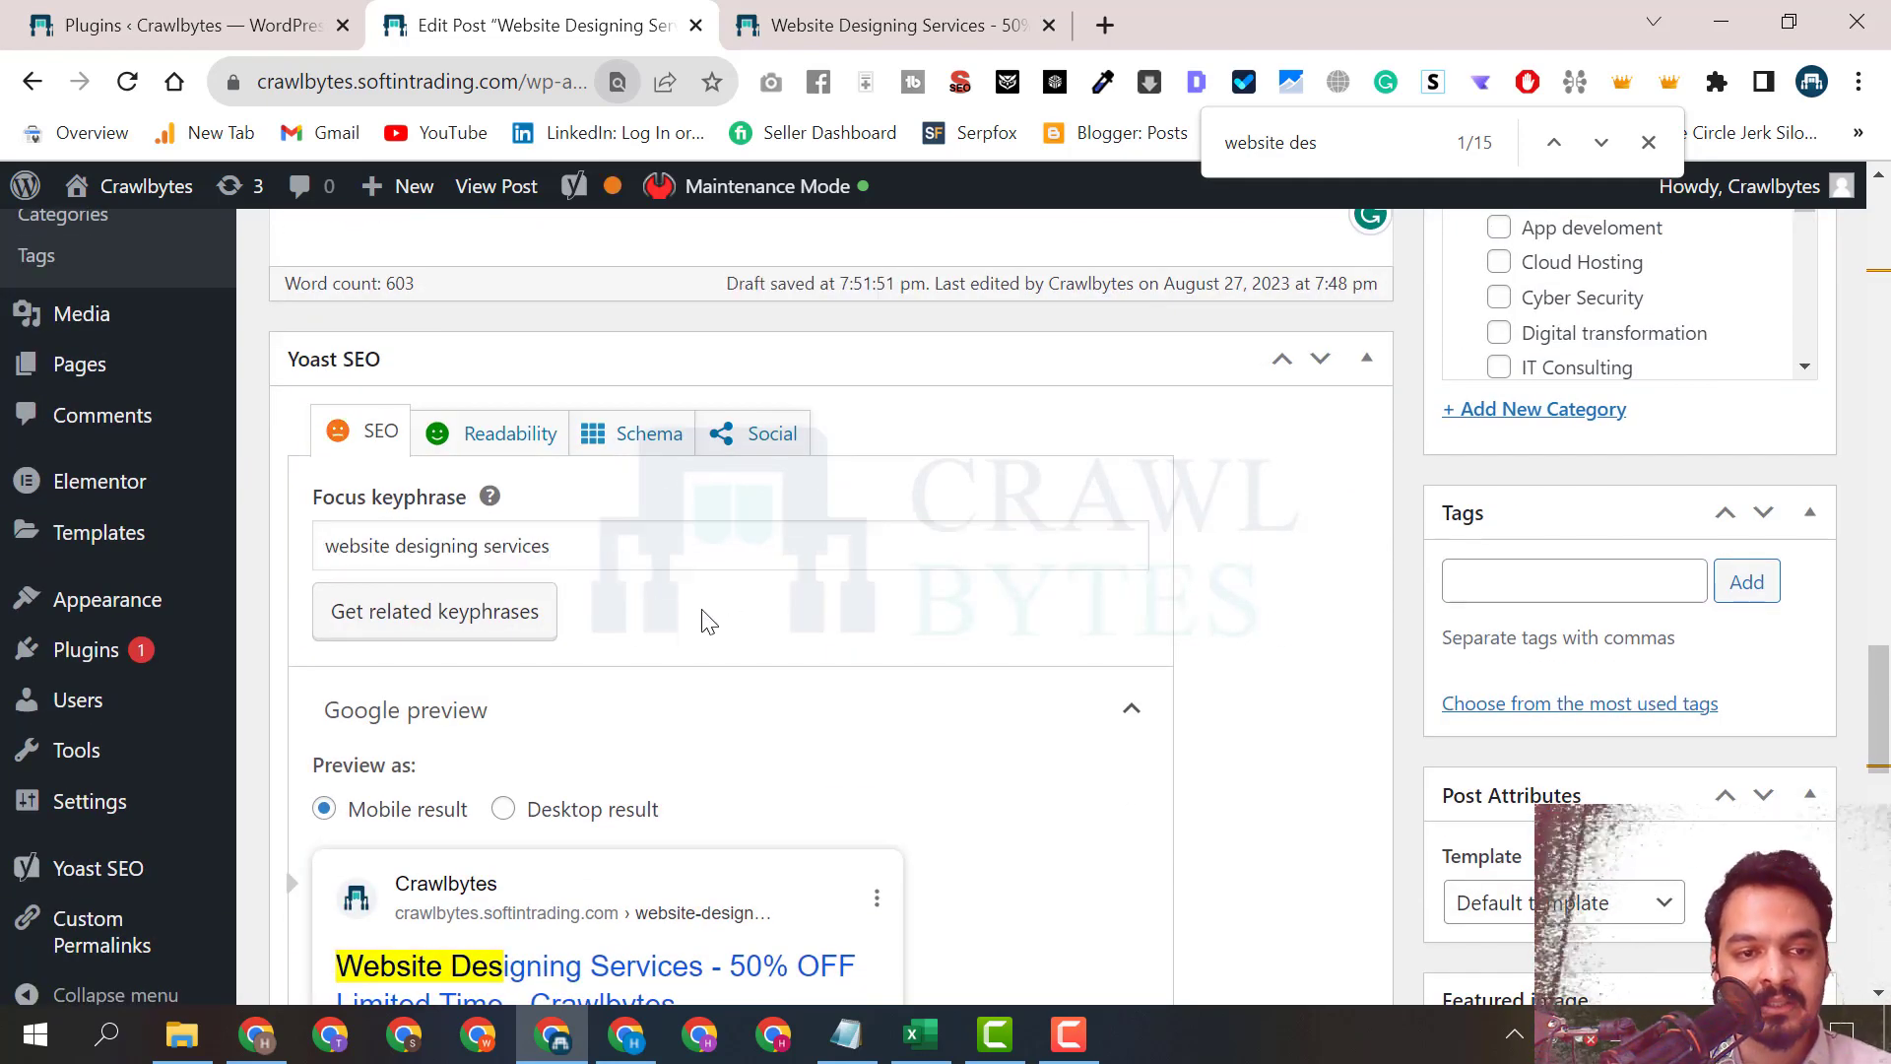
Expand the SEO analysis for the focus keyphrase and read its problems and good results.
scroll(542, 584, "down", 1)
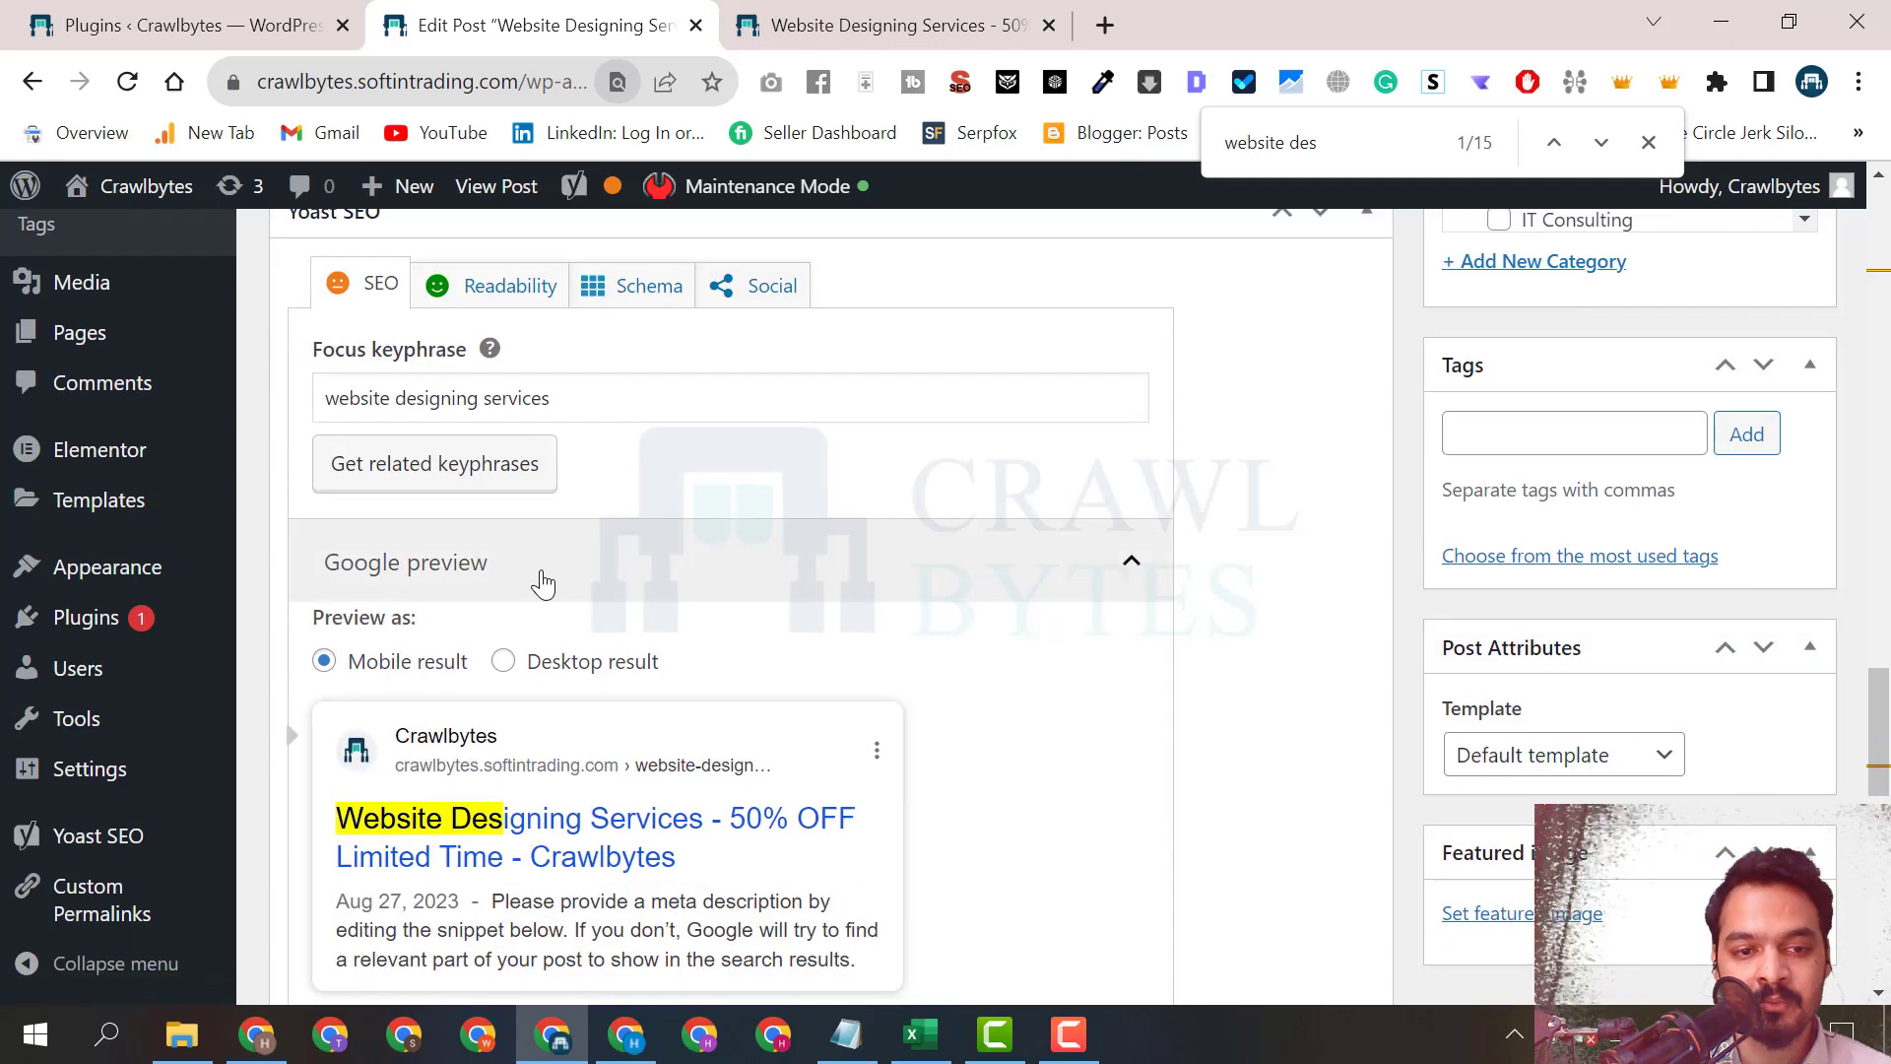
scroll(542, 584, "down", 12)
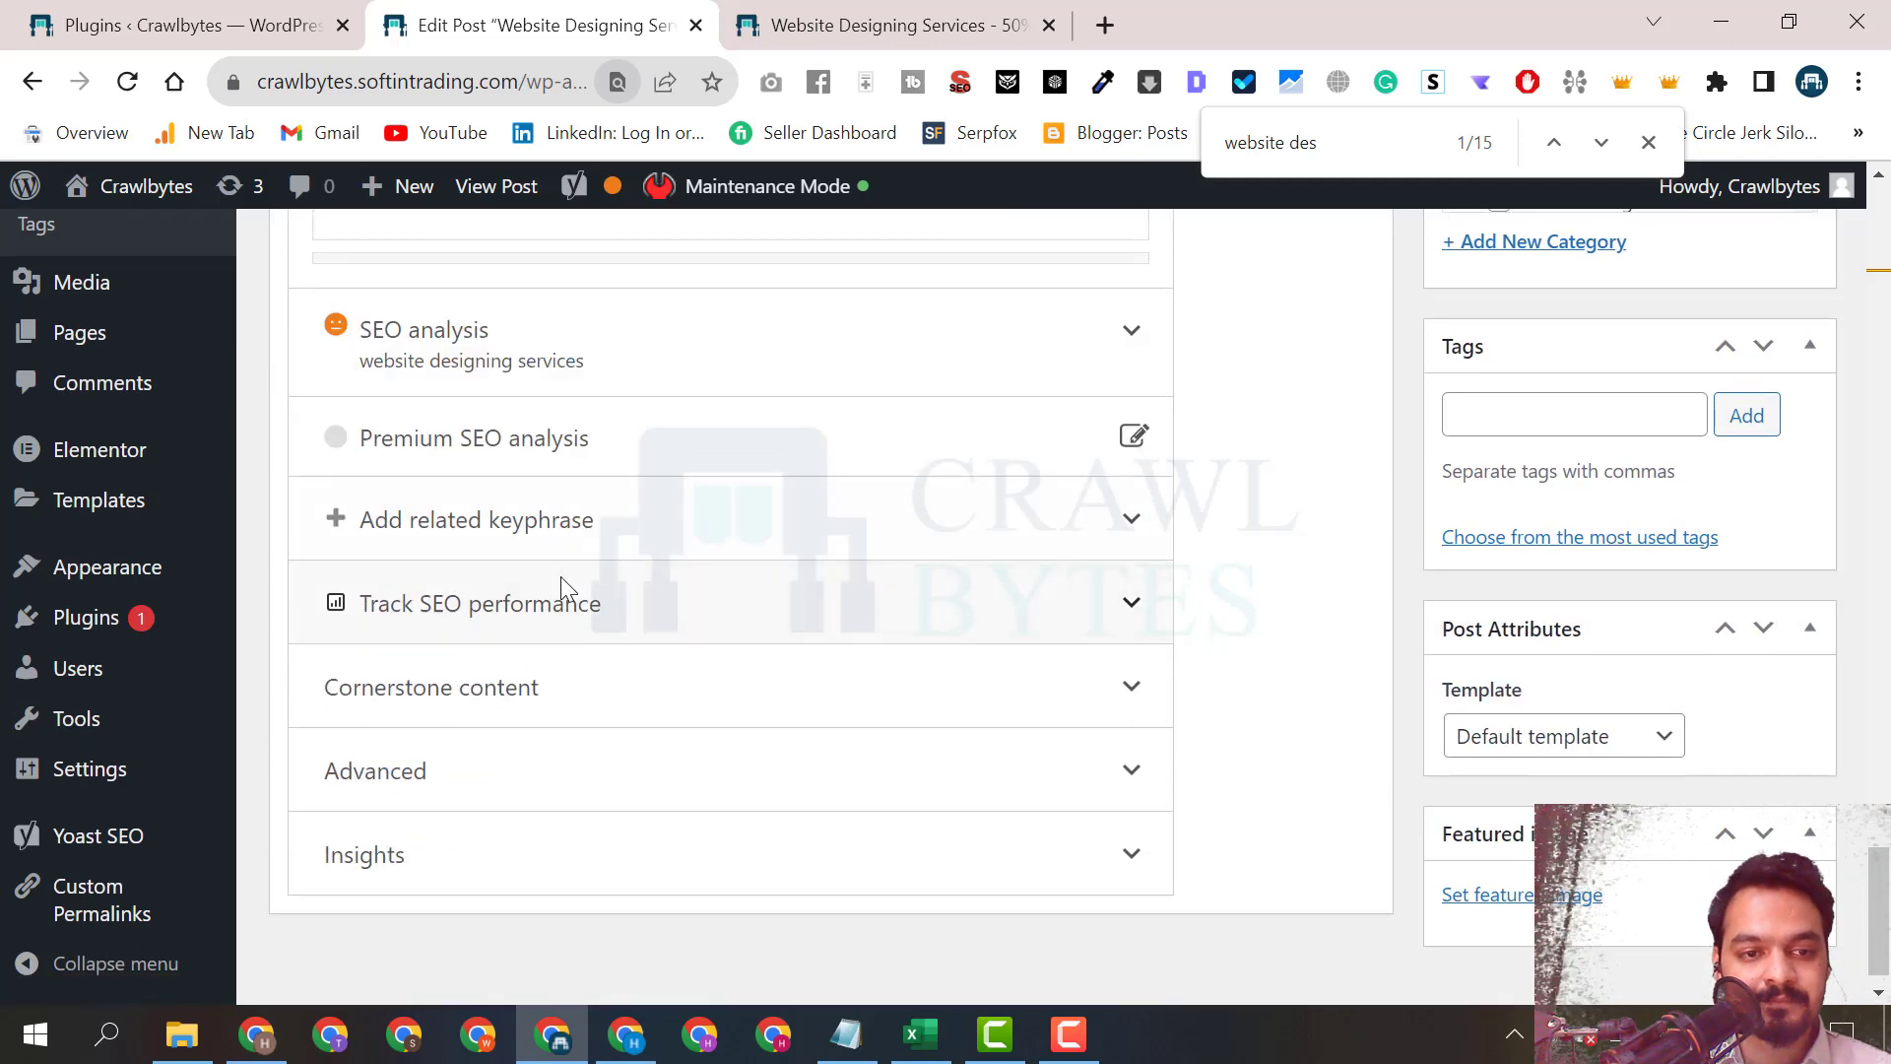
left_click(612, 354)
scroll(579, 618, "down", 2)
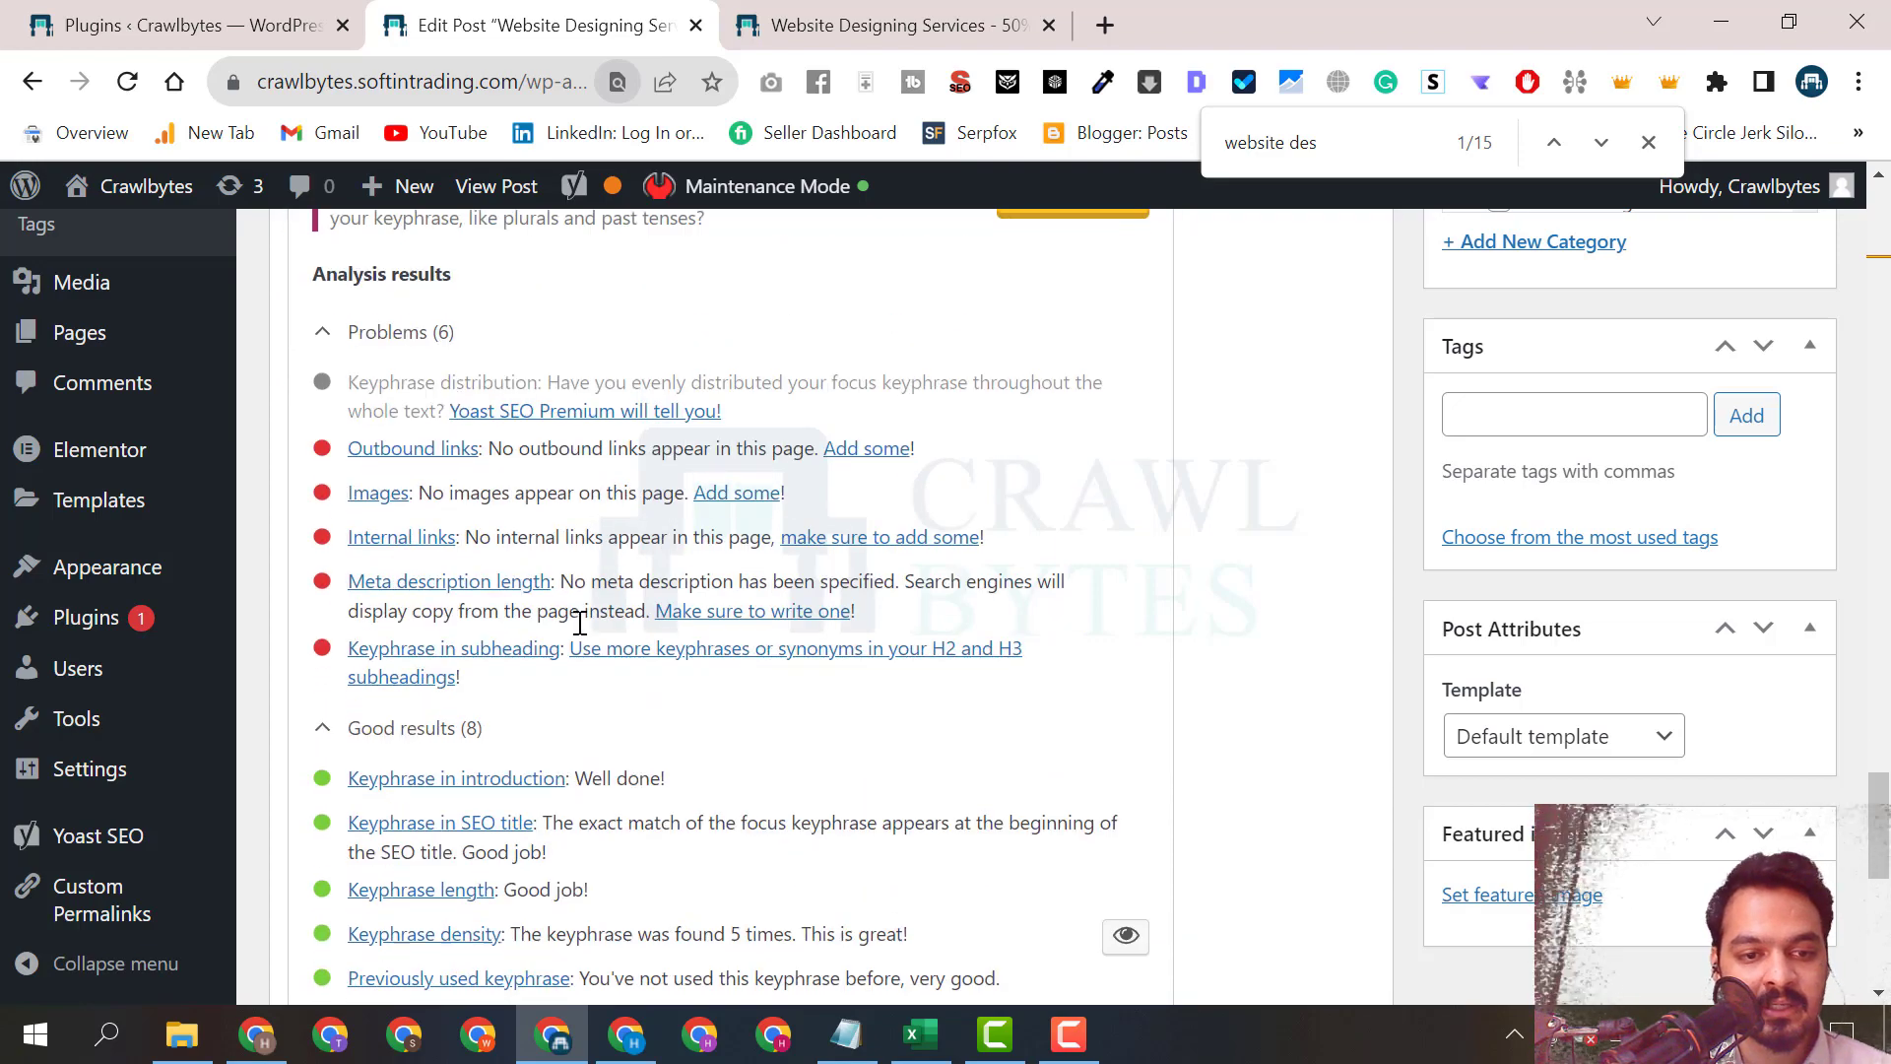
scroll(579, 618, "down", 3)
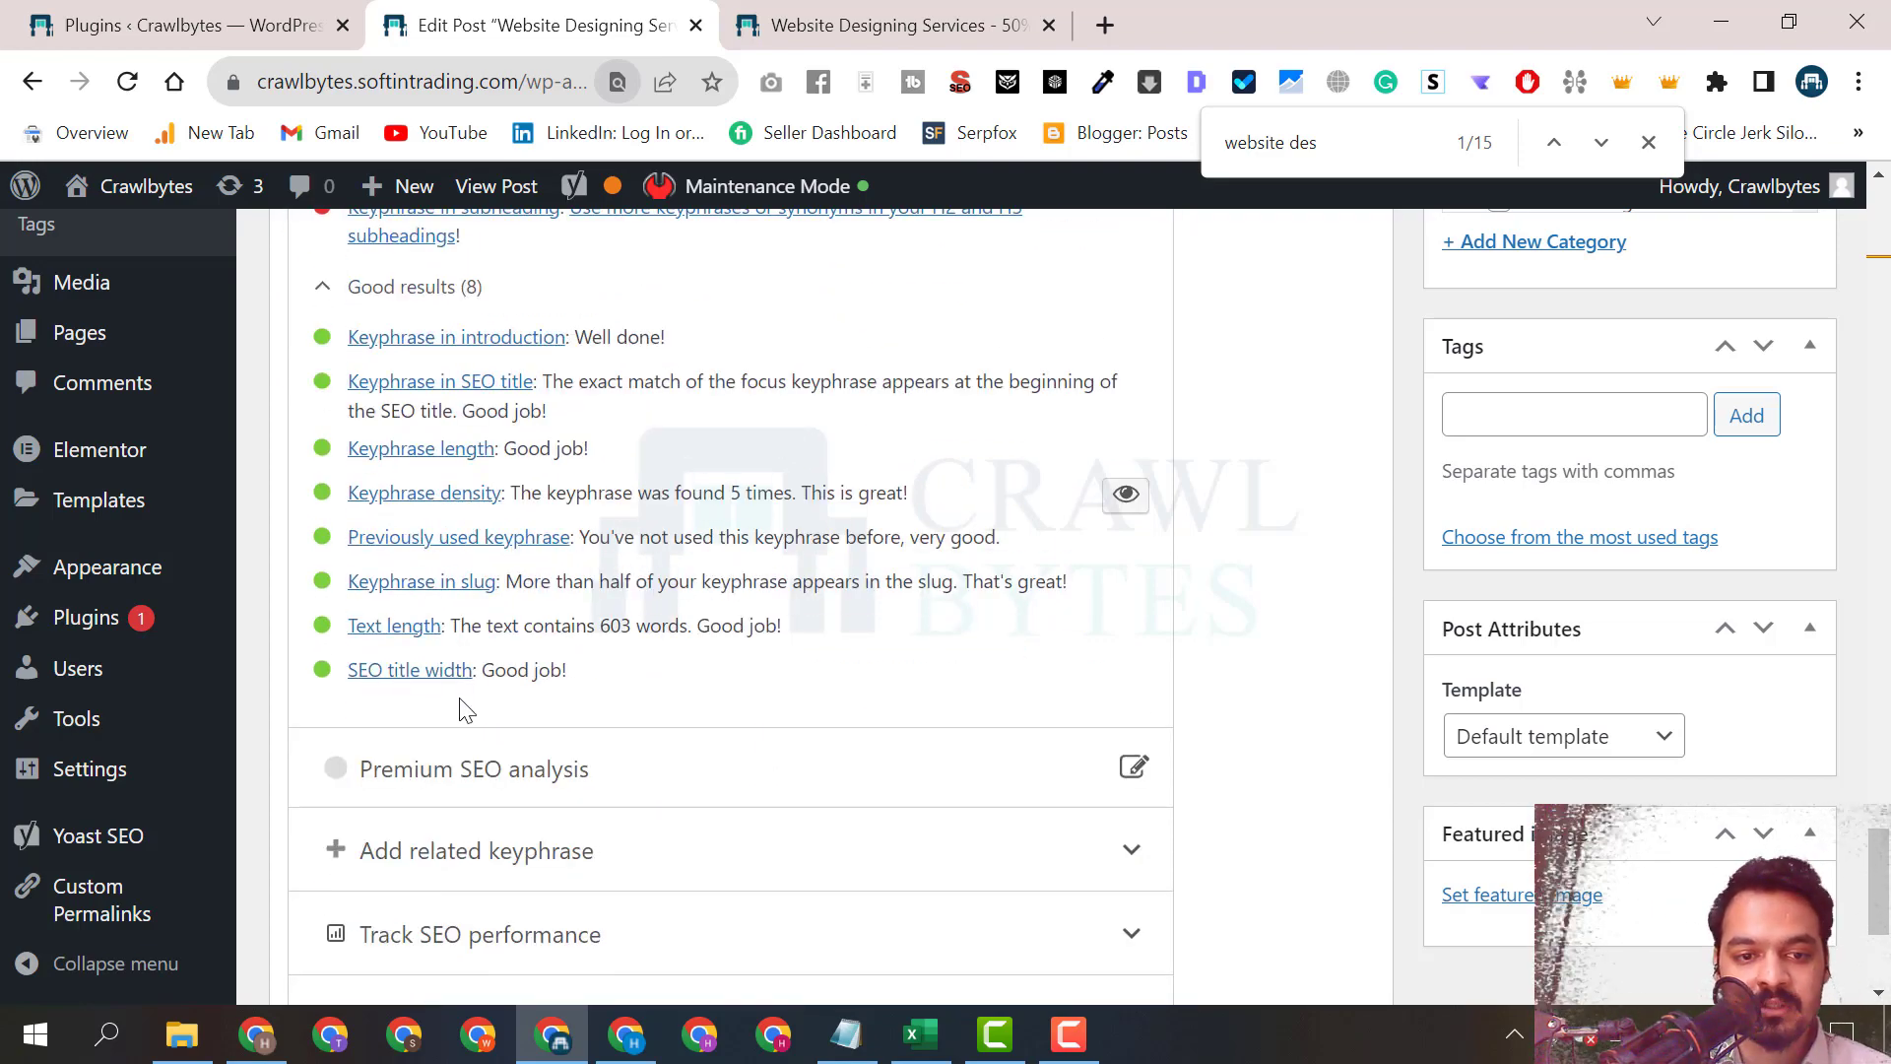
Check the keyphrase use in the post's introduction and SEO title against the good results of the Yoast SEO analysis.
scroll(648, 744, "up", 15)
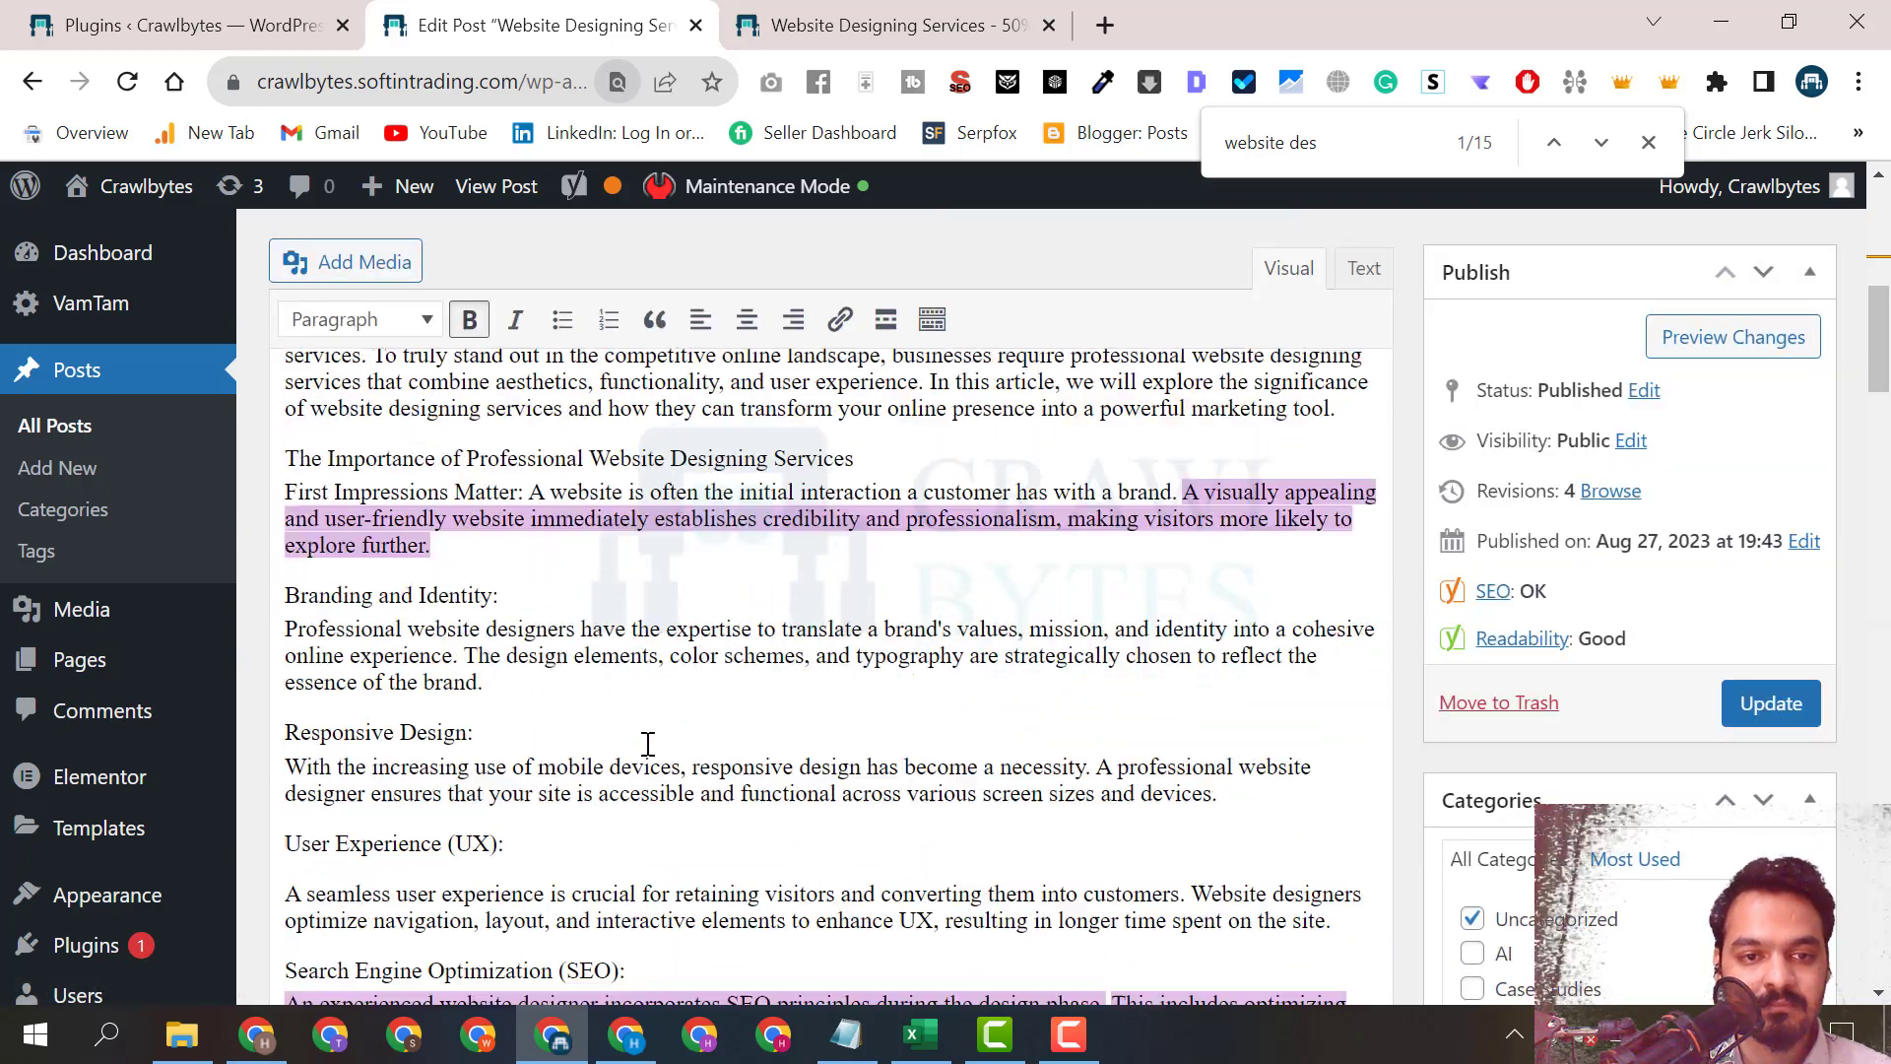
scroll(648, 744, "up", 6)
left_click_drag(430, 663, 981, 662)
scroll(977, 666, "down", 4)
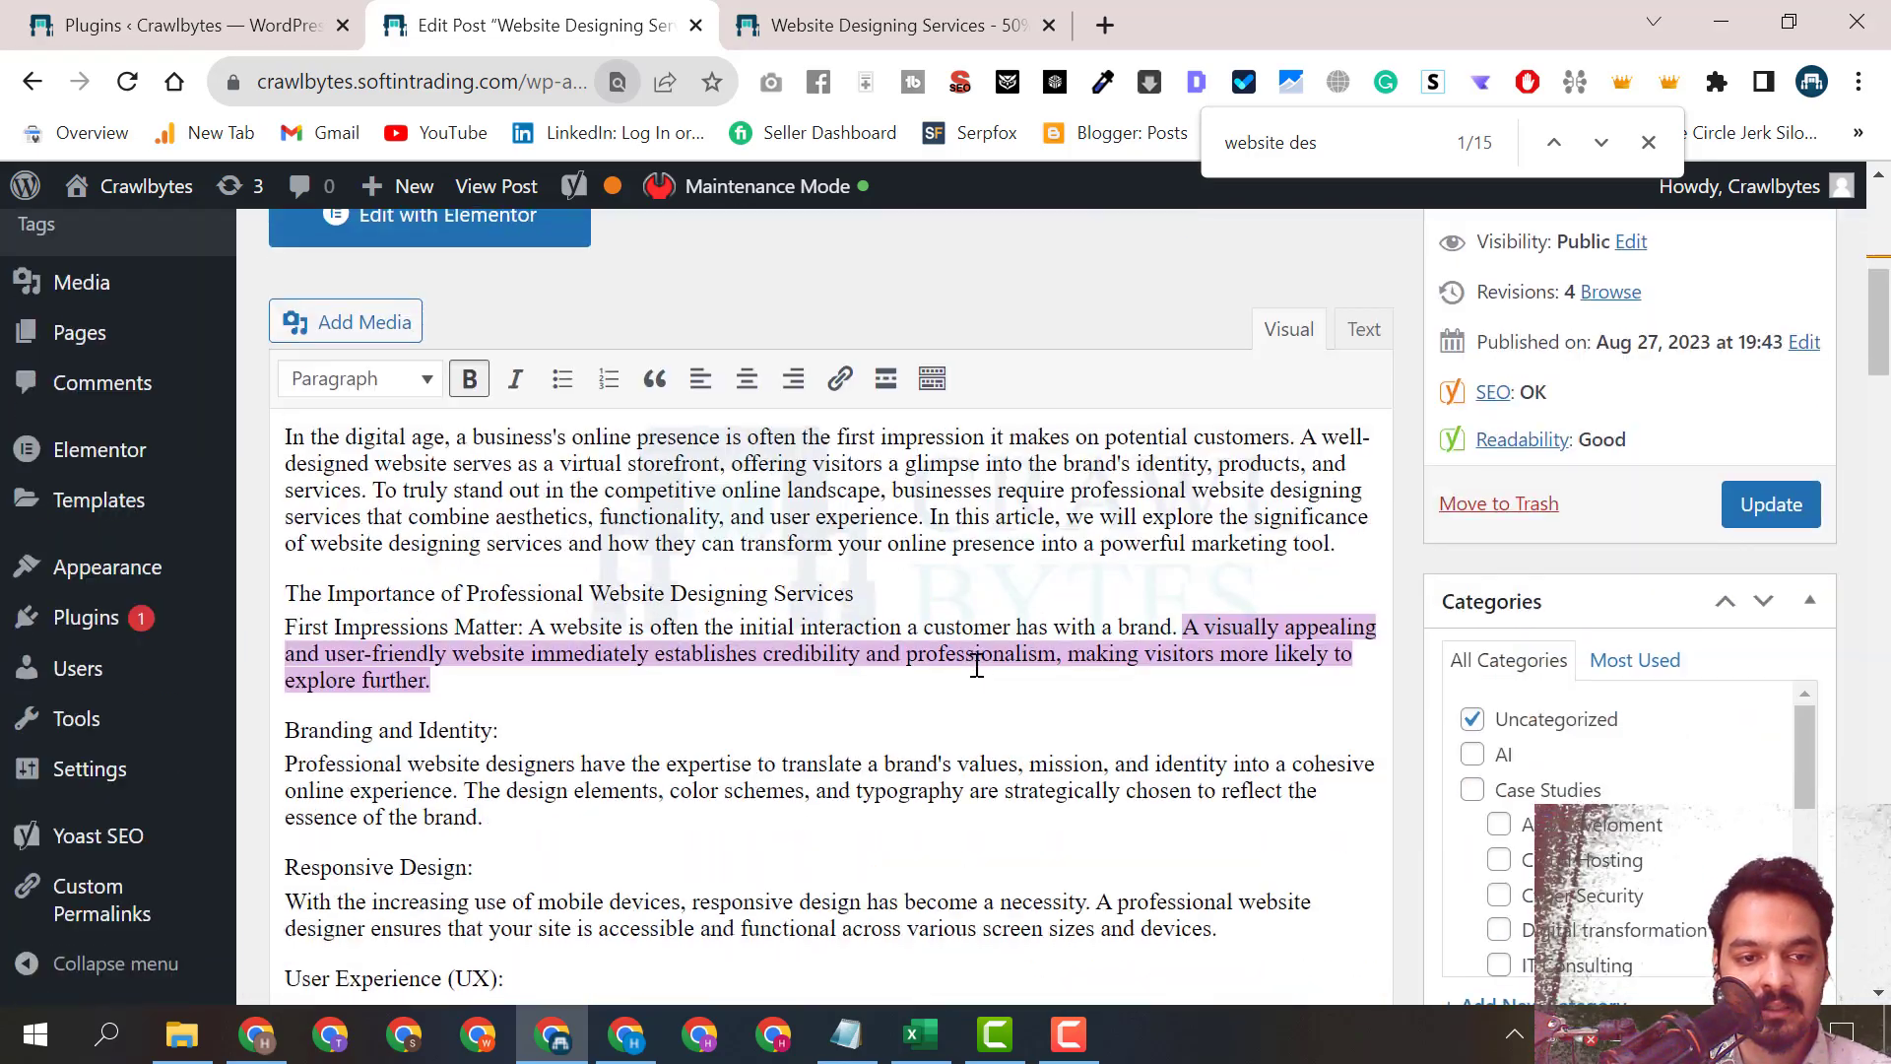
scroll(977, 666, "down", 15)
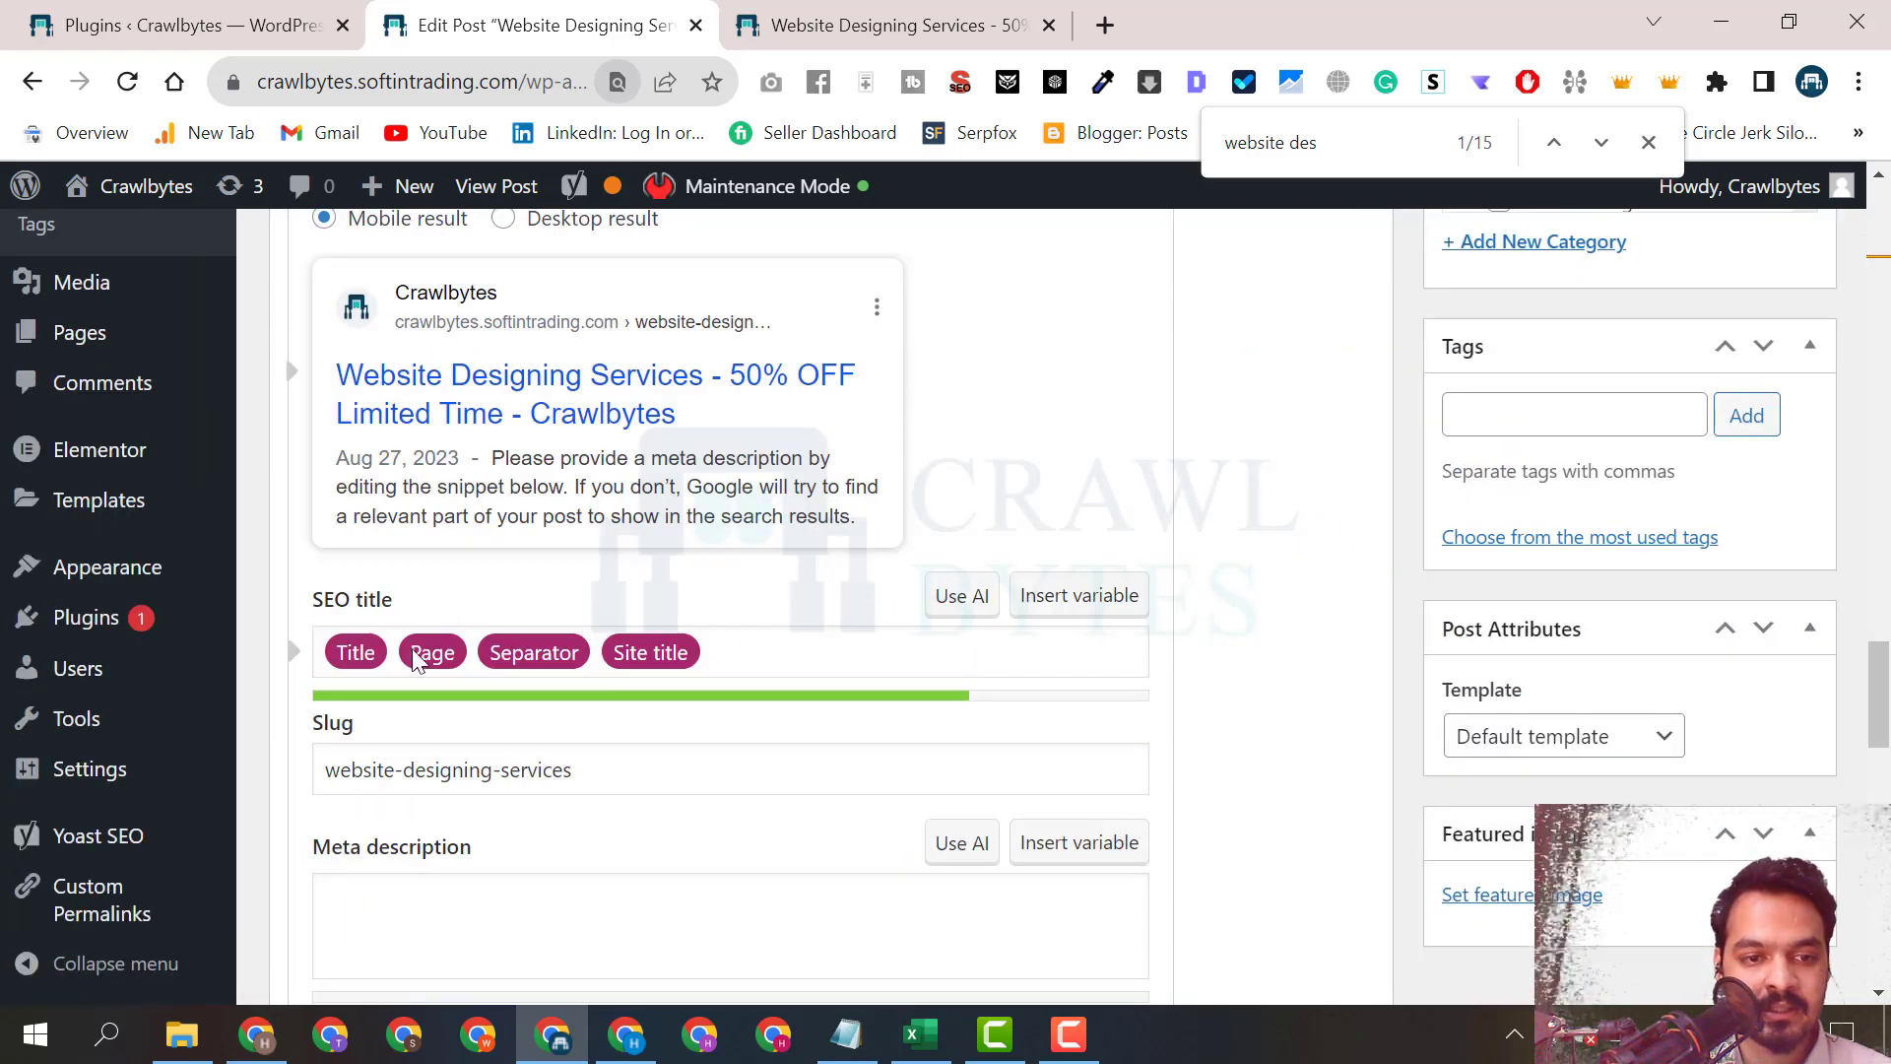
left_click_drag(395, 599, 513, 598)
left_click(513, 599)
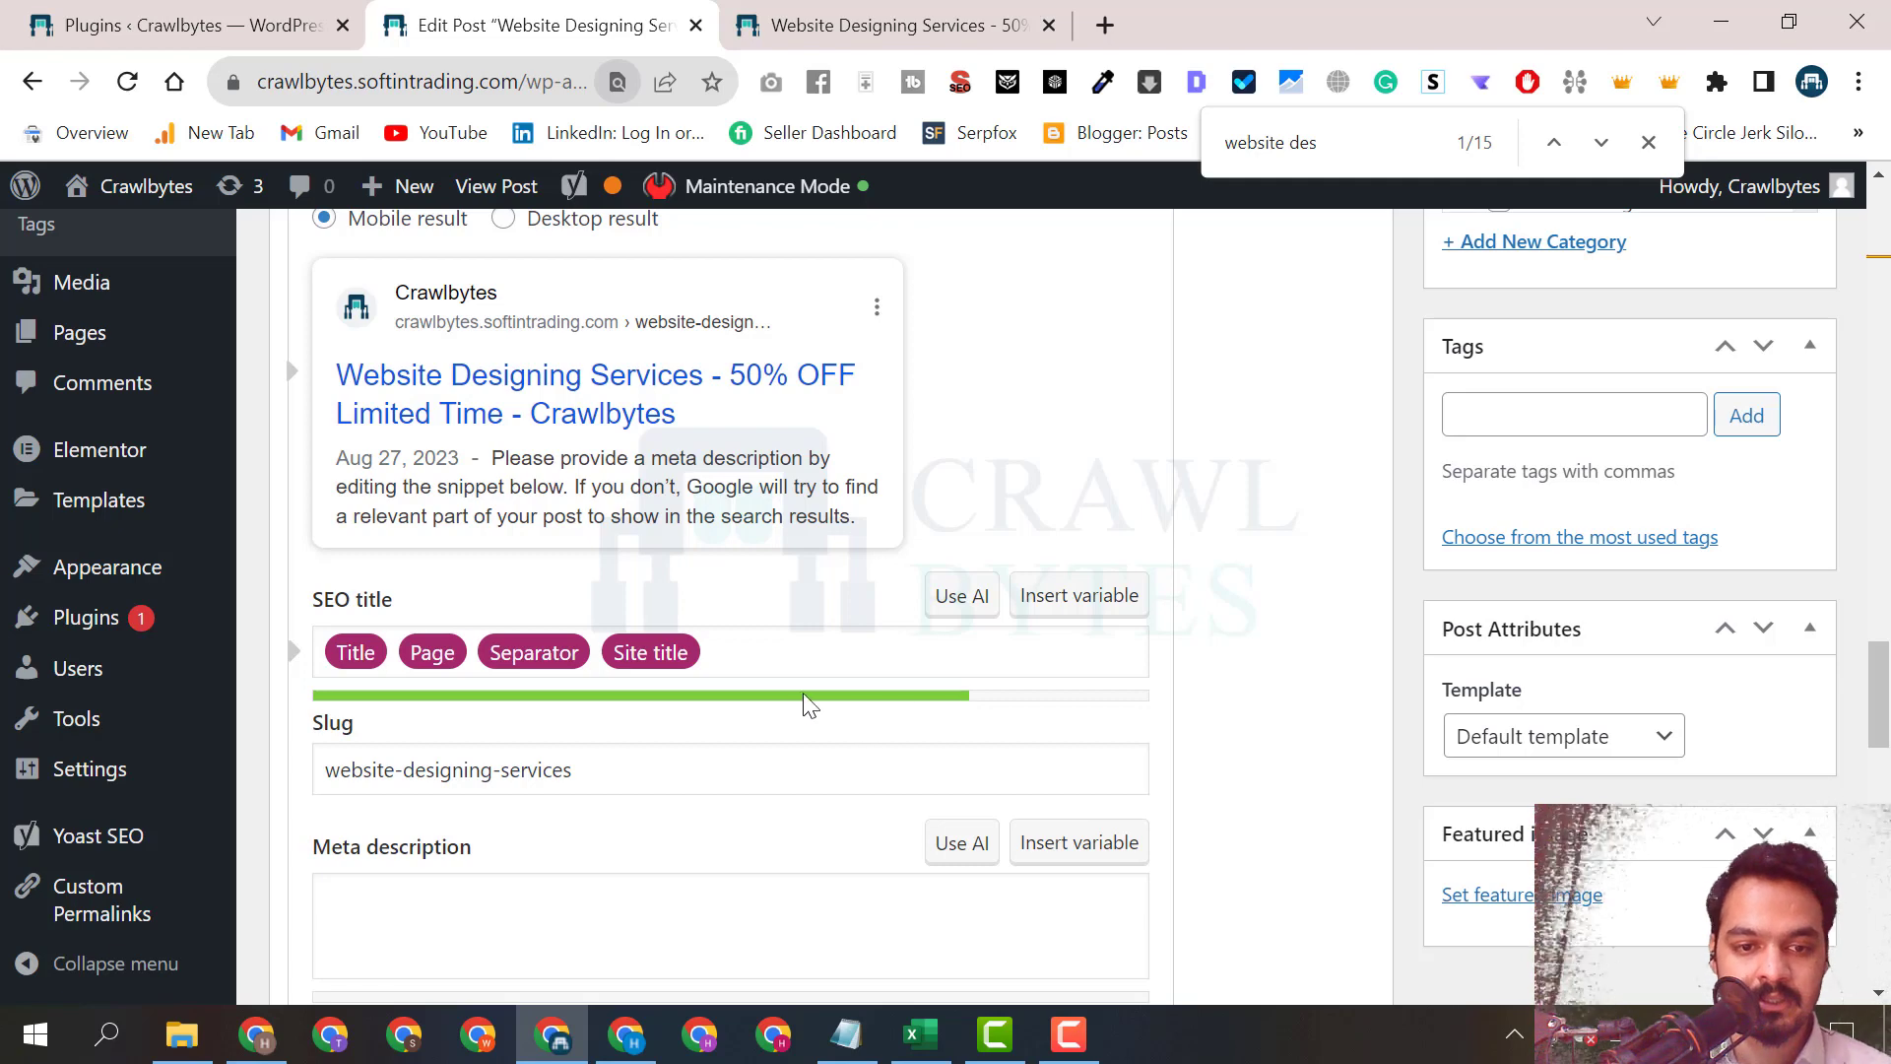
scroll(749, 758, "down", 5)
scroll(753, 780, "down", 8)
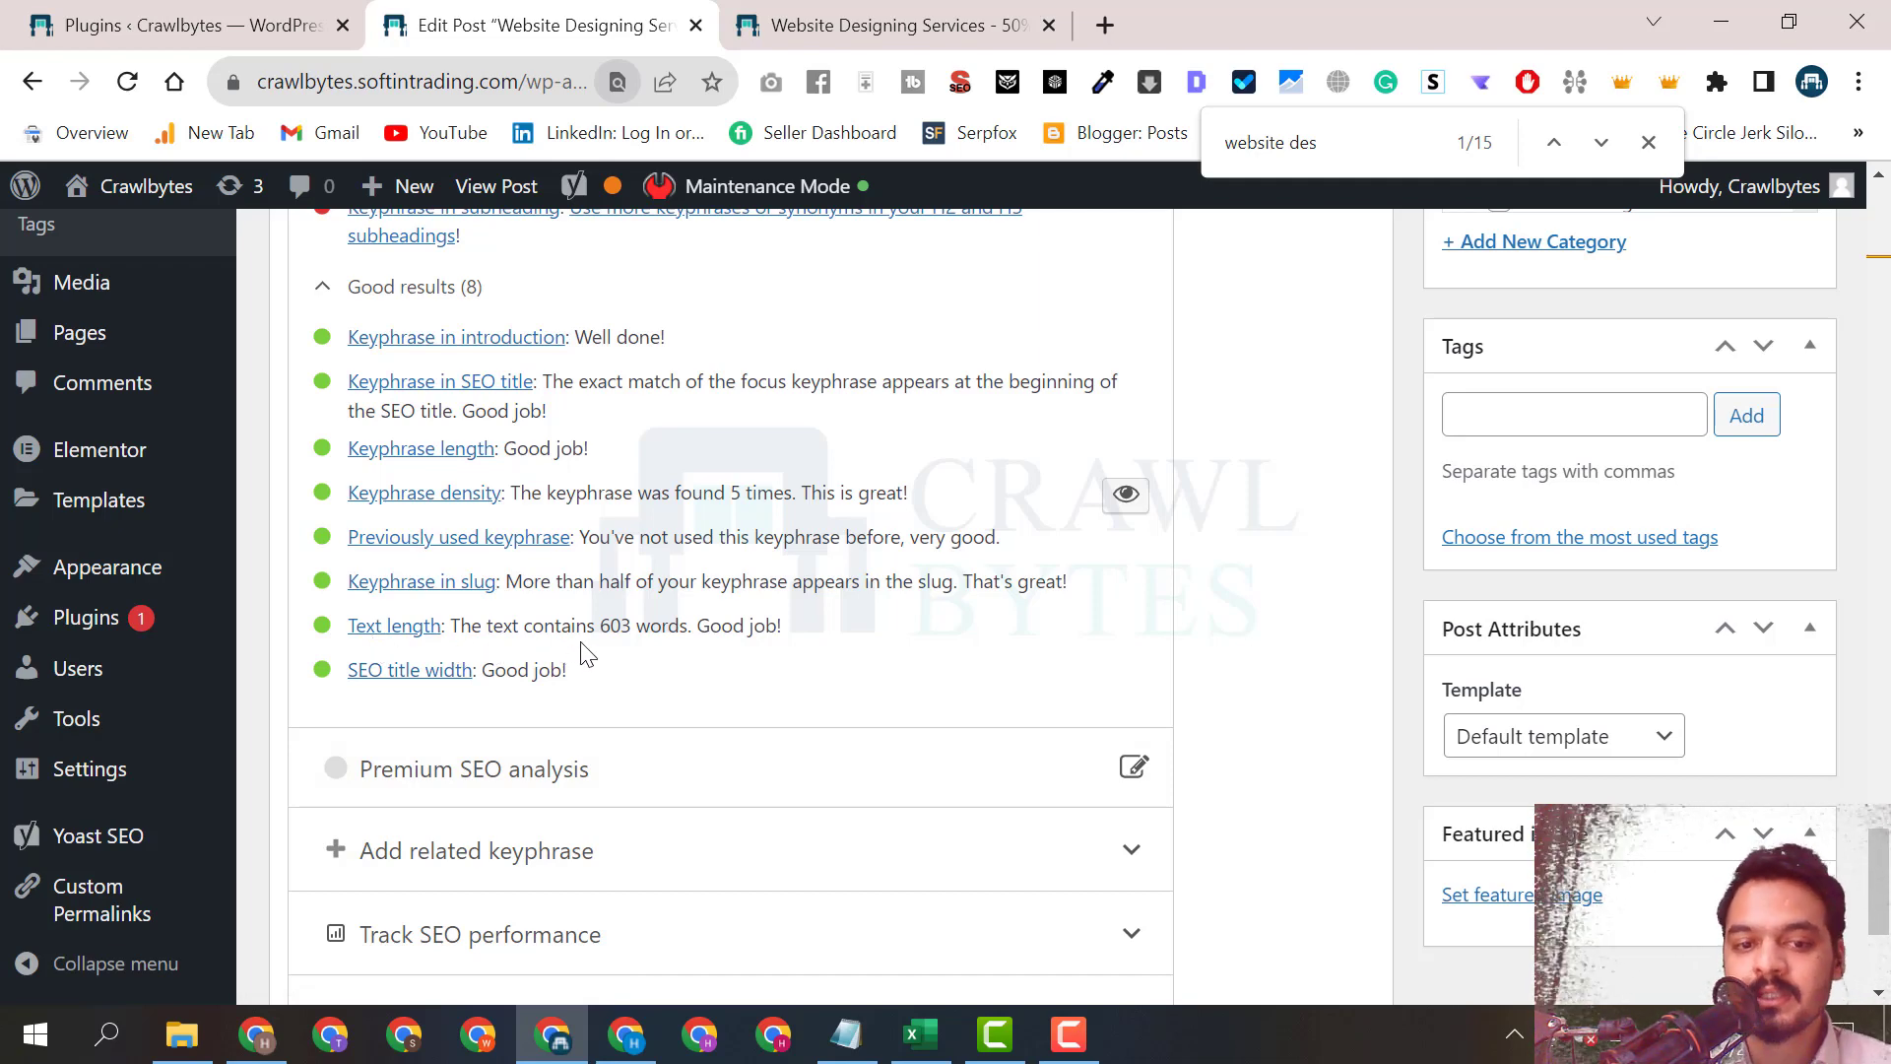
Check the post's permalink slug and Google preview against the keyphrase results in the SEO analysis.
scroll(512, 652, "up", 2)
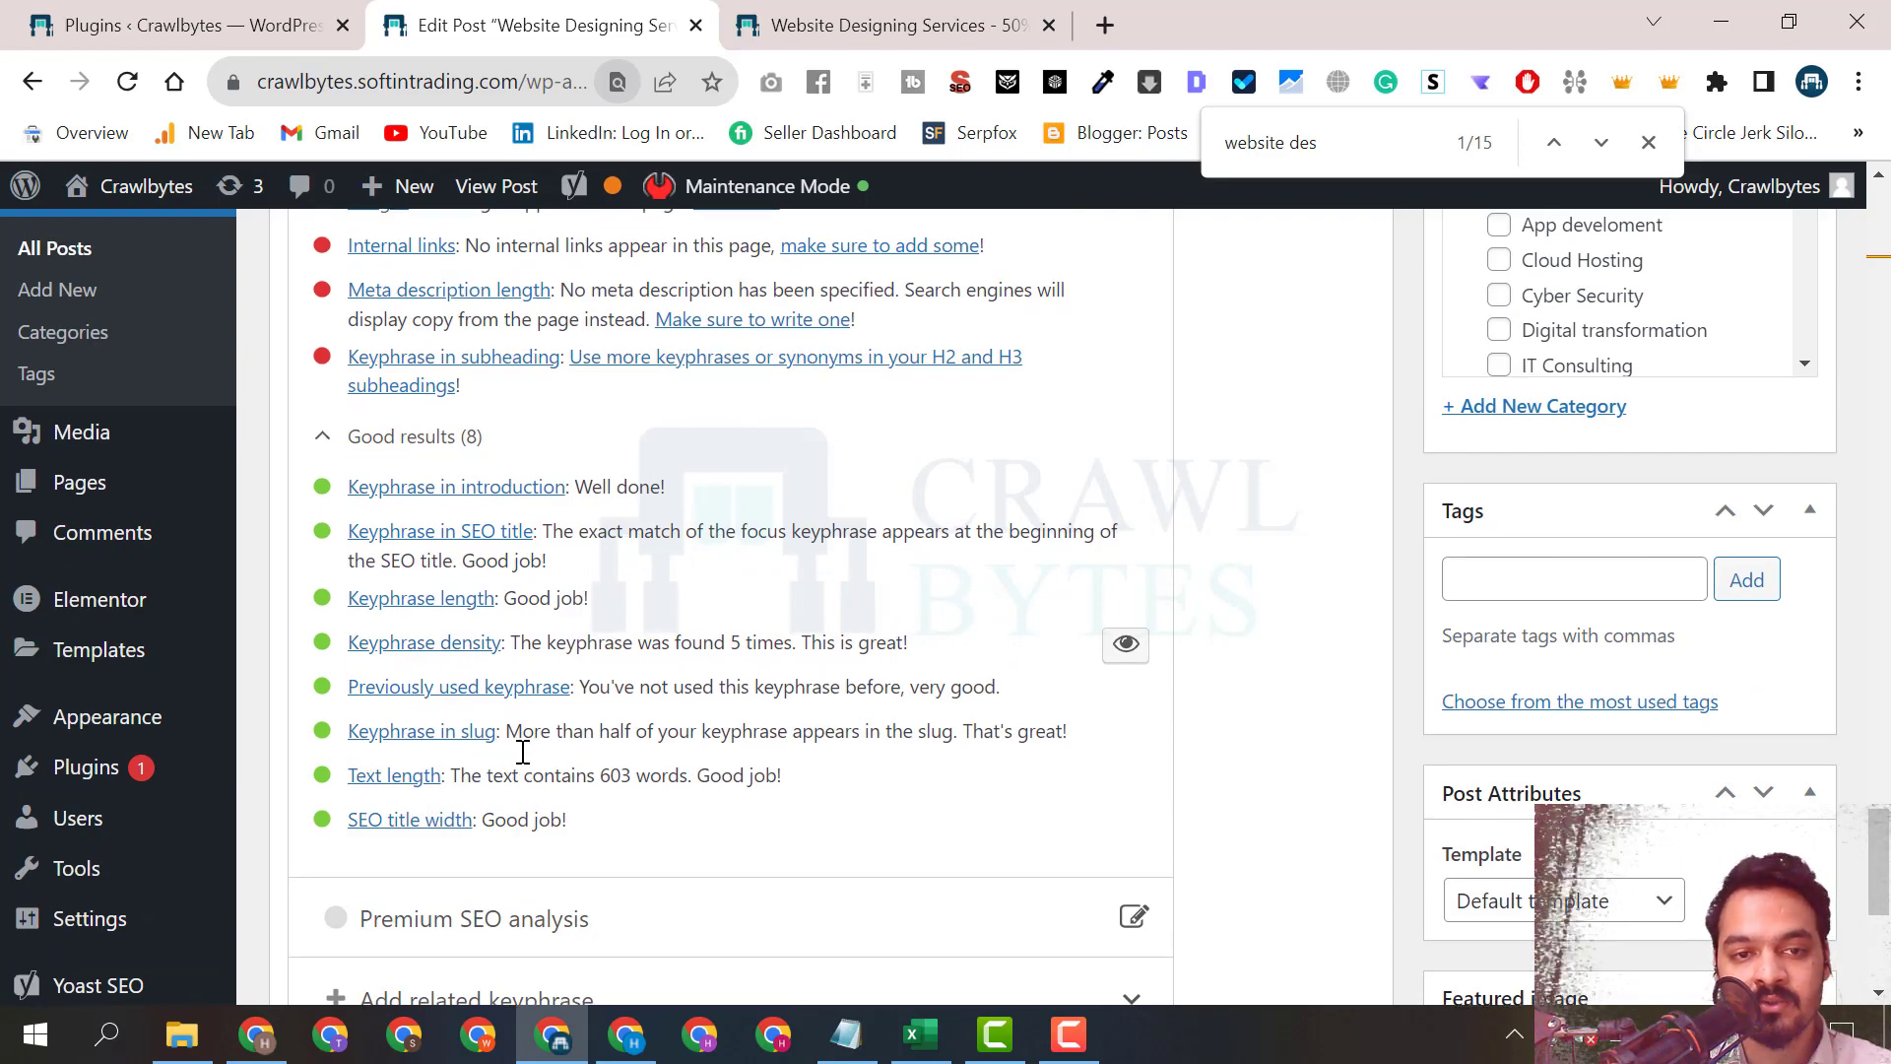
scroll(528, 752, "up", 8)
scroll(528, 754, "up", 20)
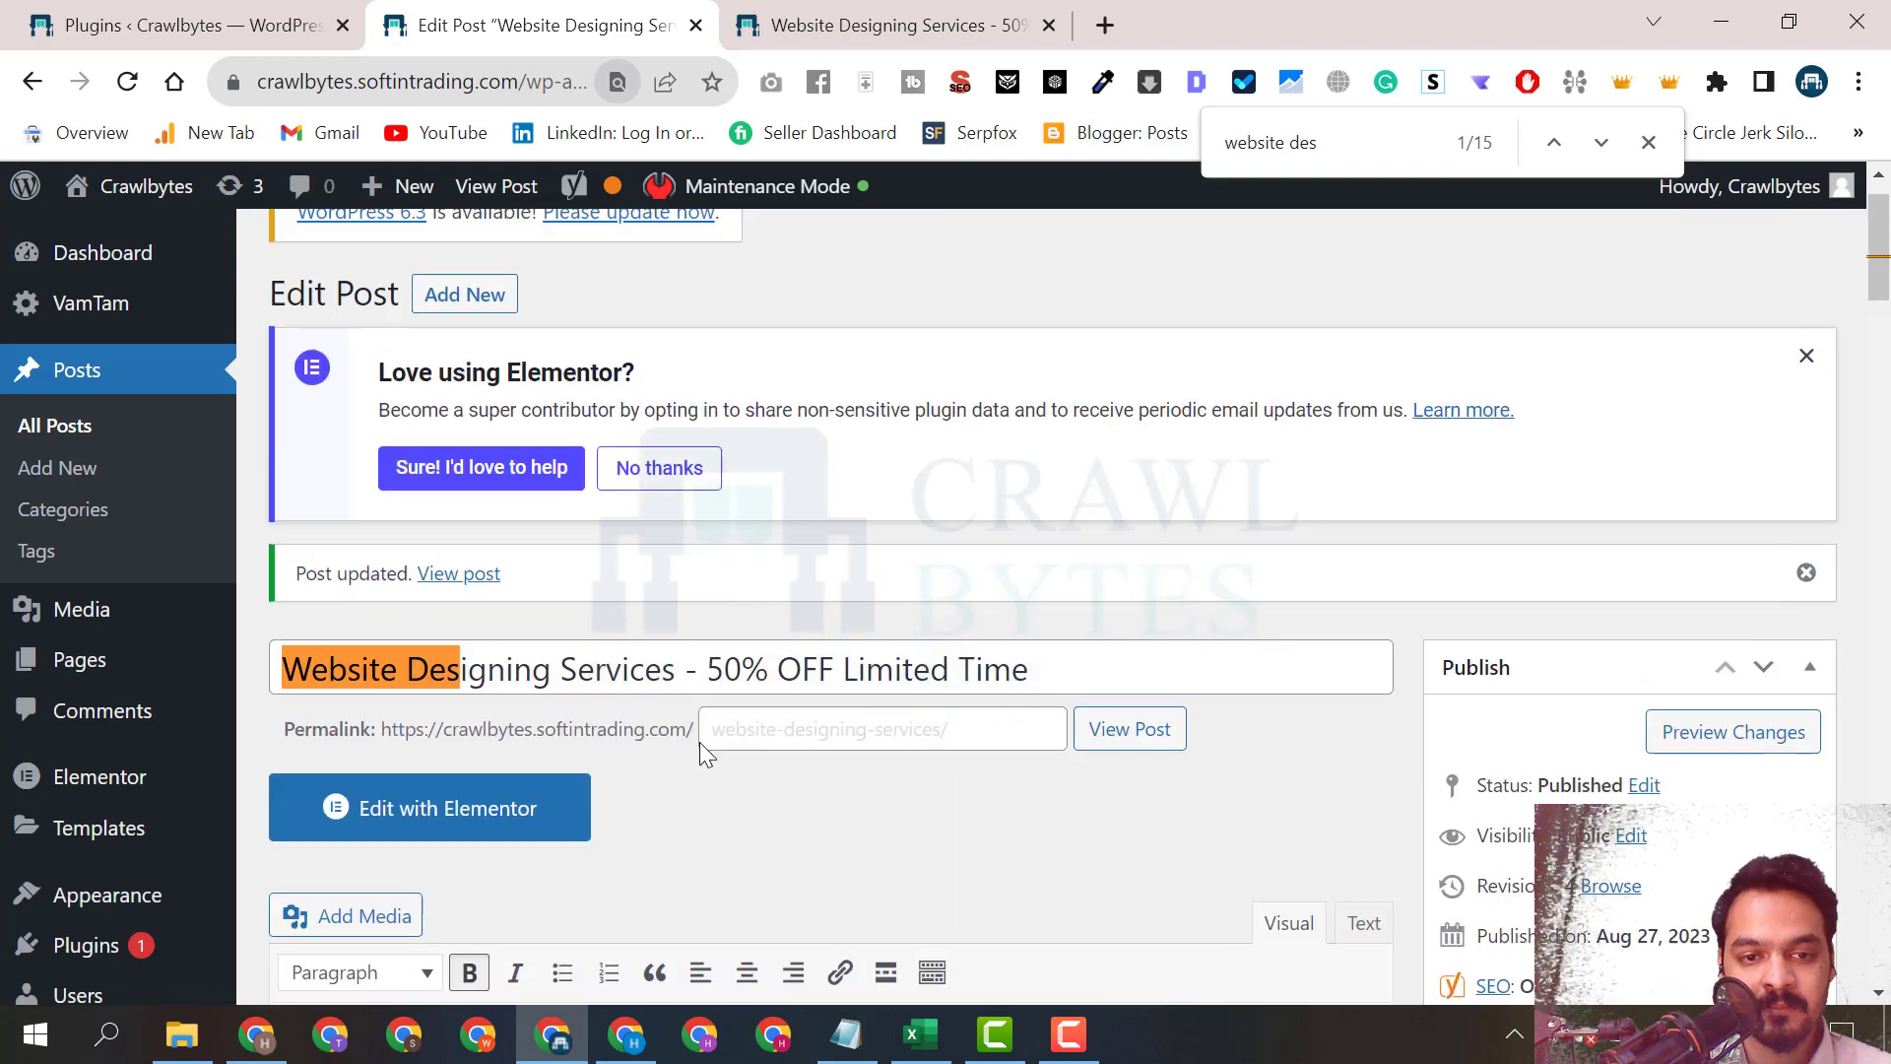
left_click_drag(972, 728, 700, 730)
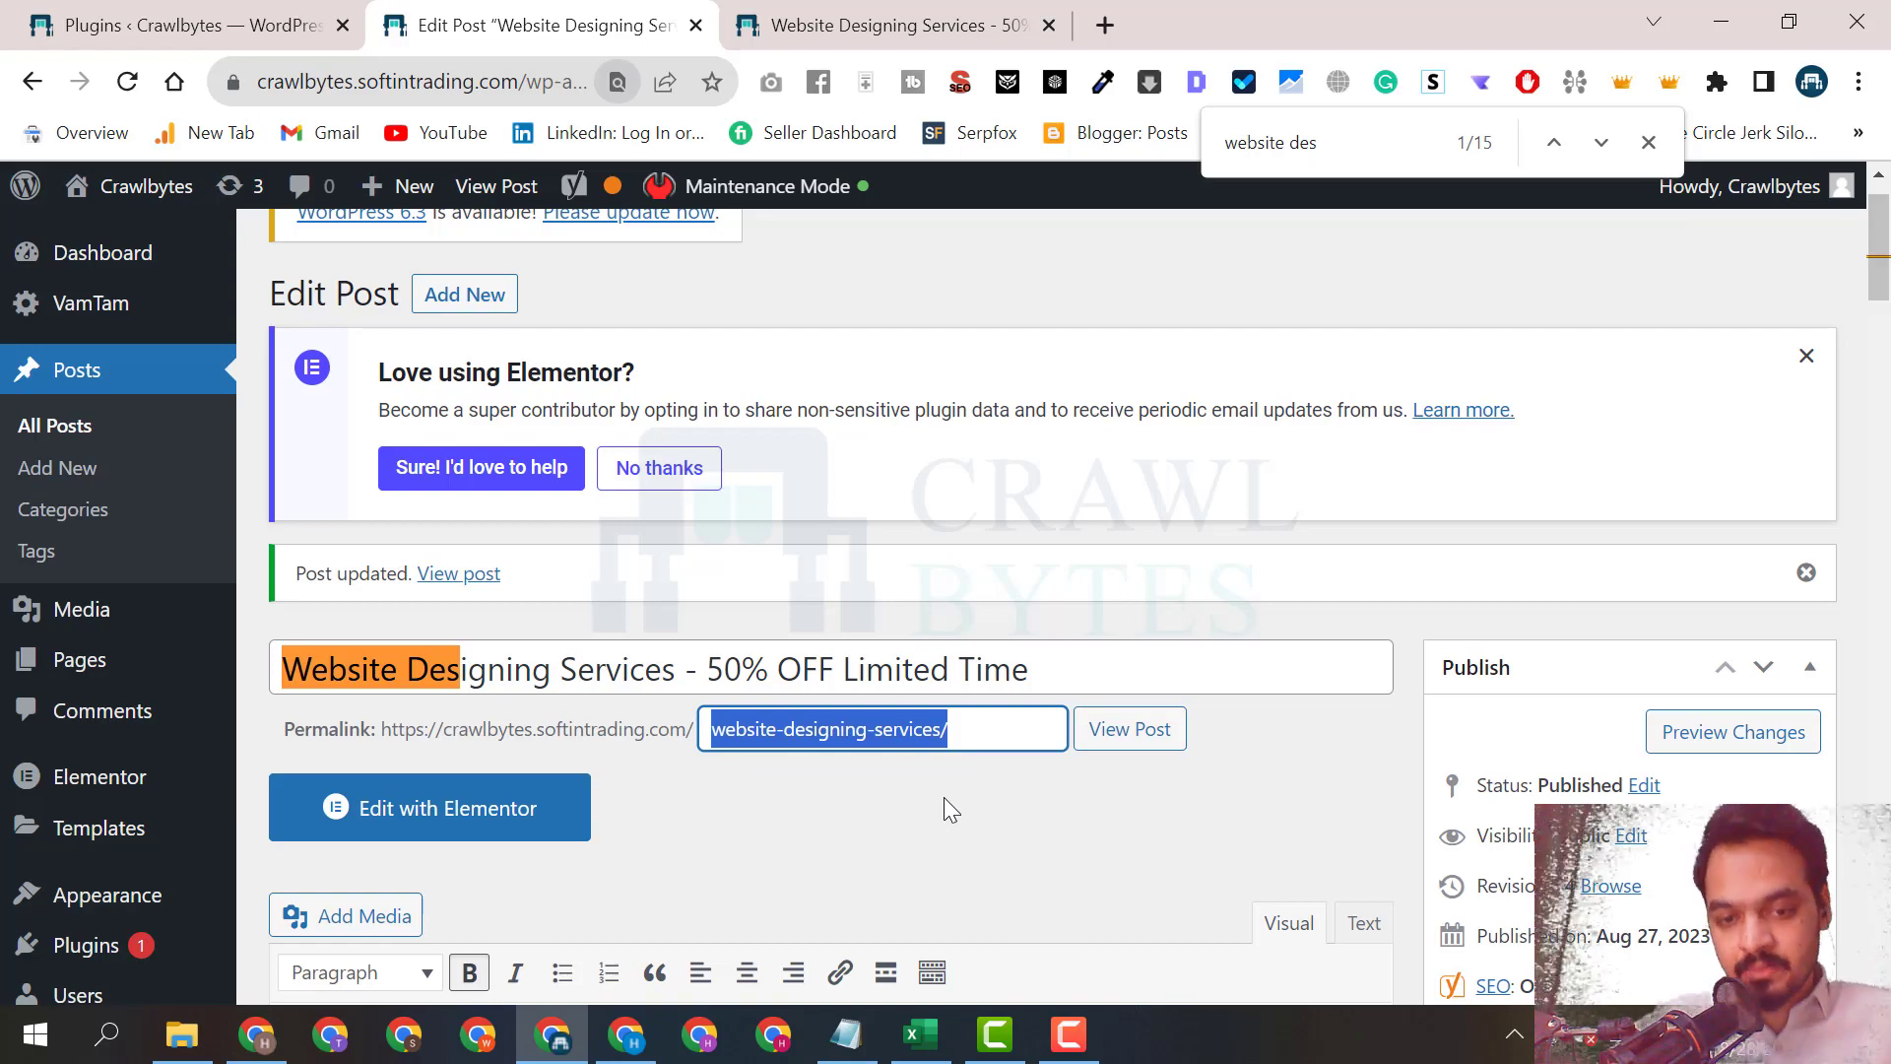
scroll(857, 749, "down", 15)
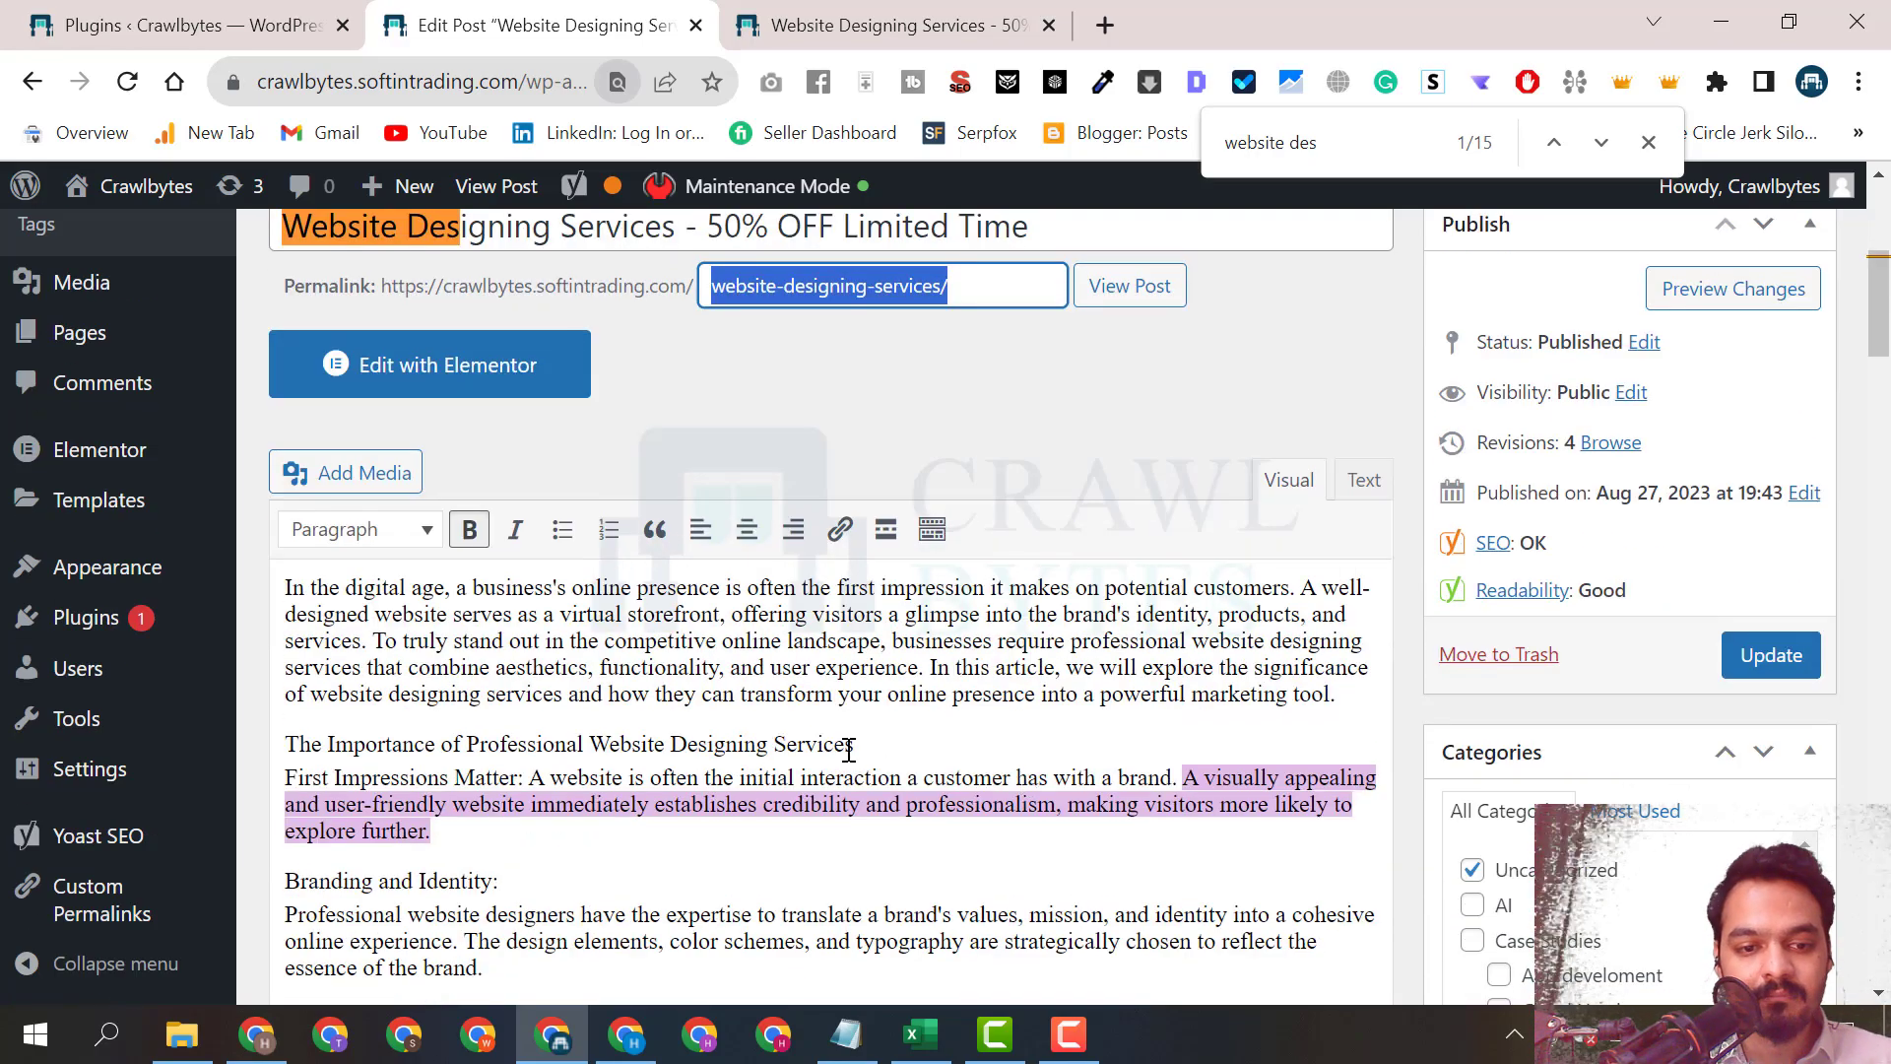
scroll(838, 760, "down", 20)
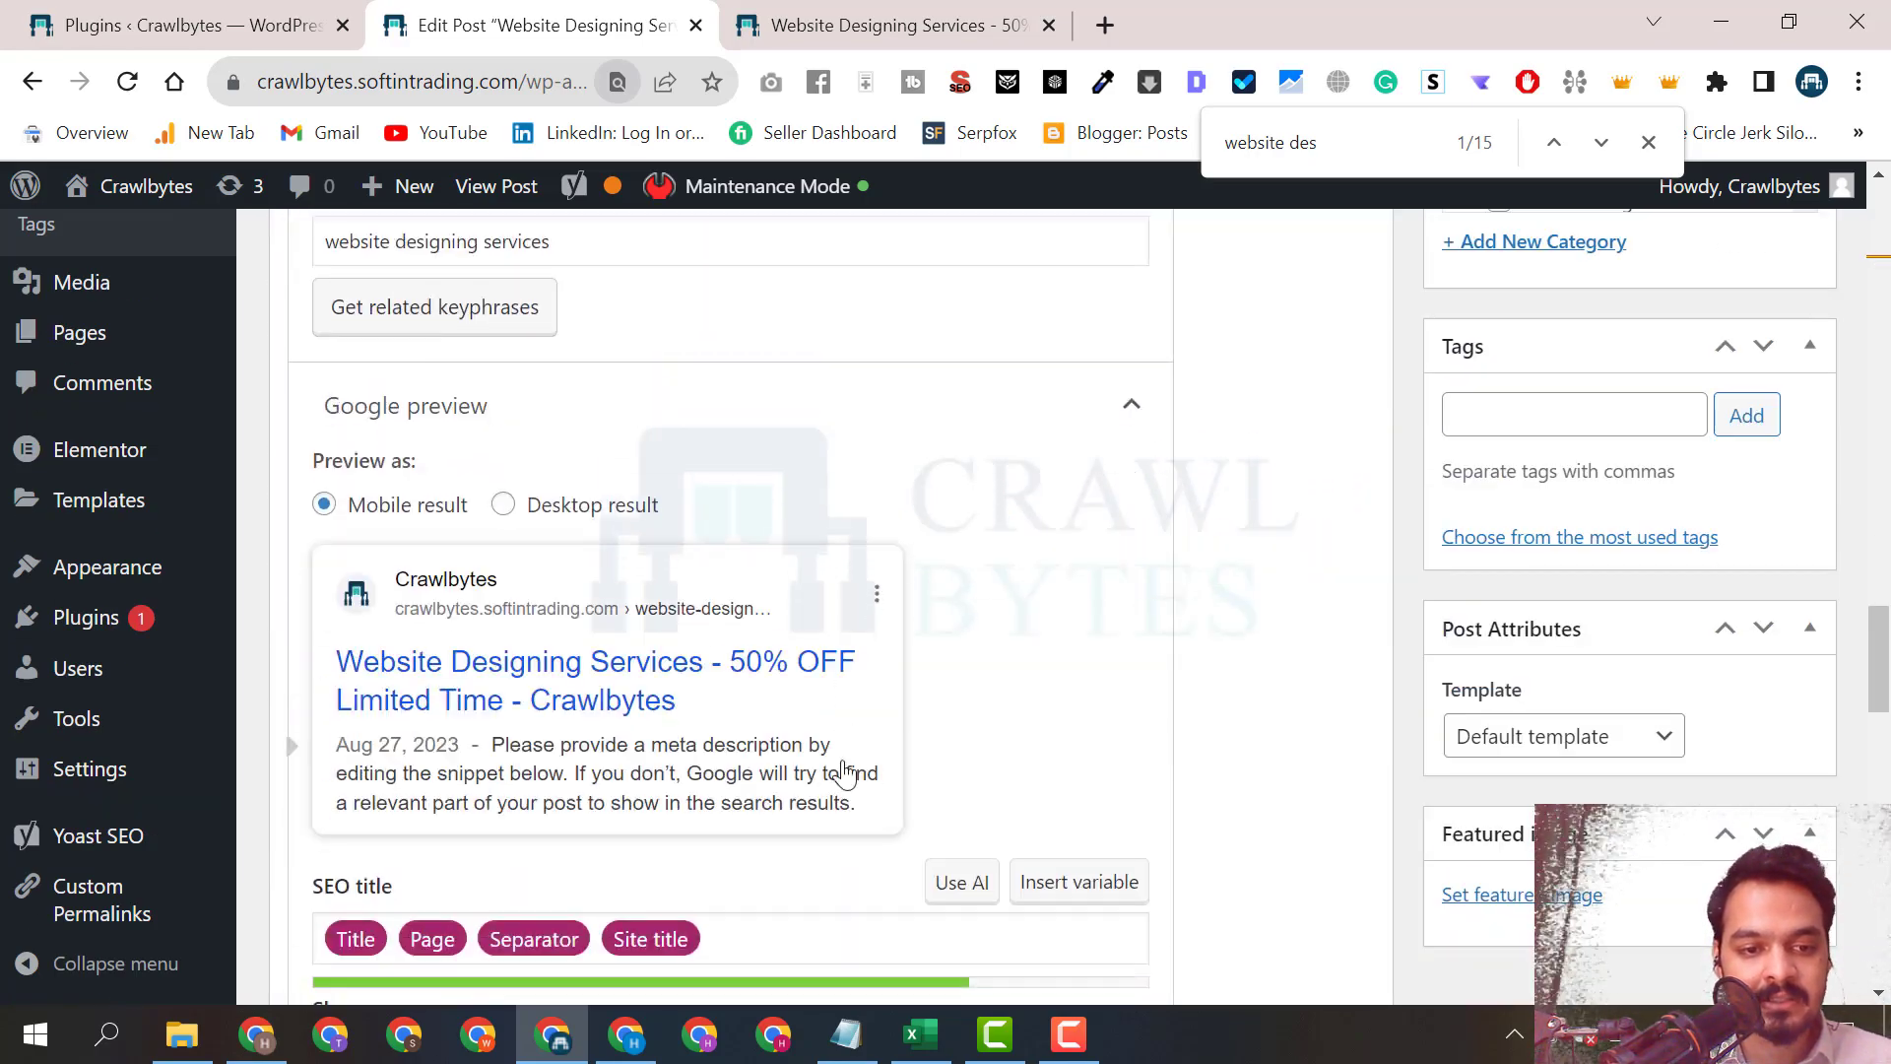
scroll(844, 776, "down", 7)
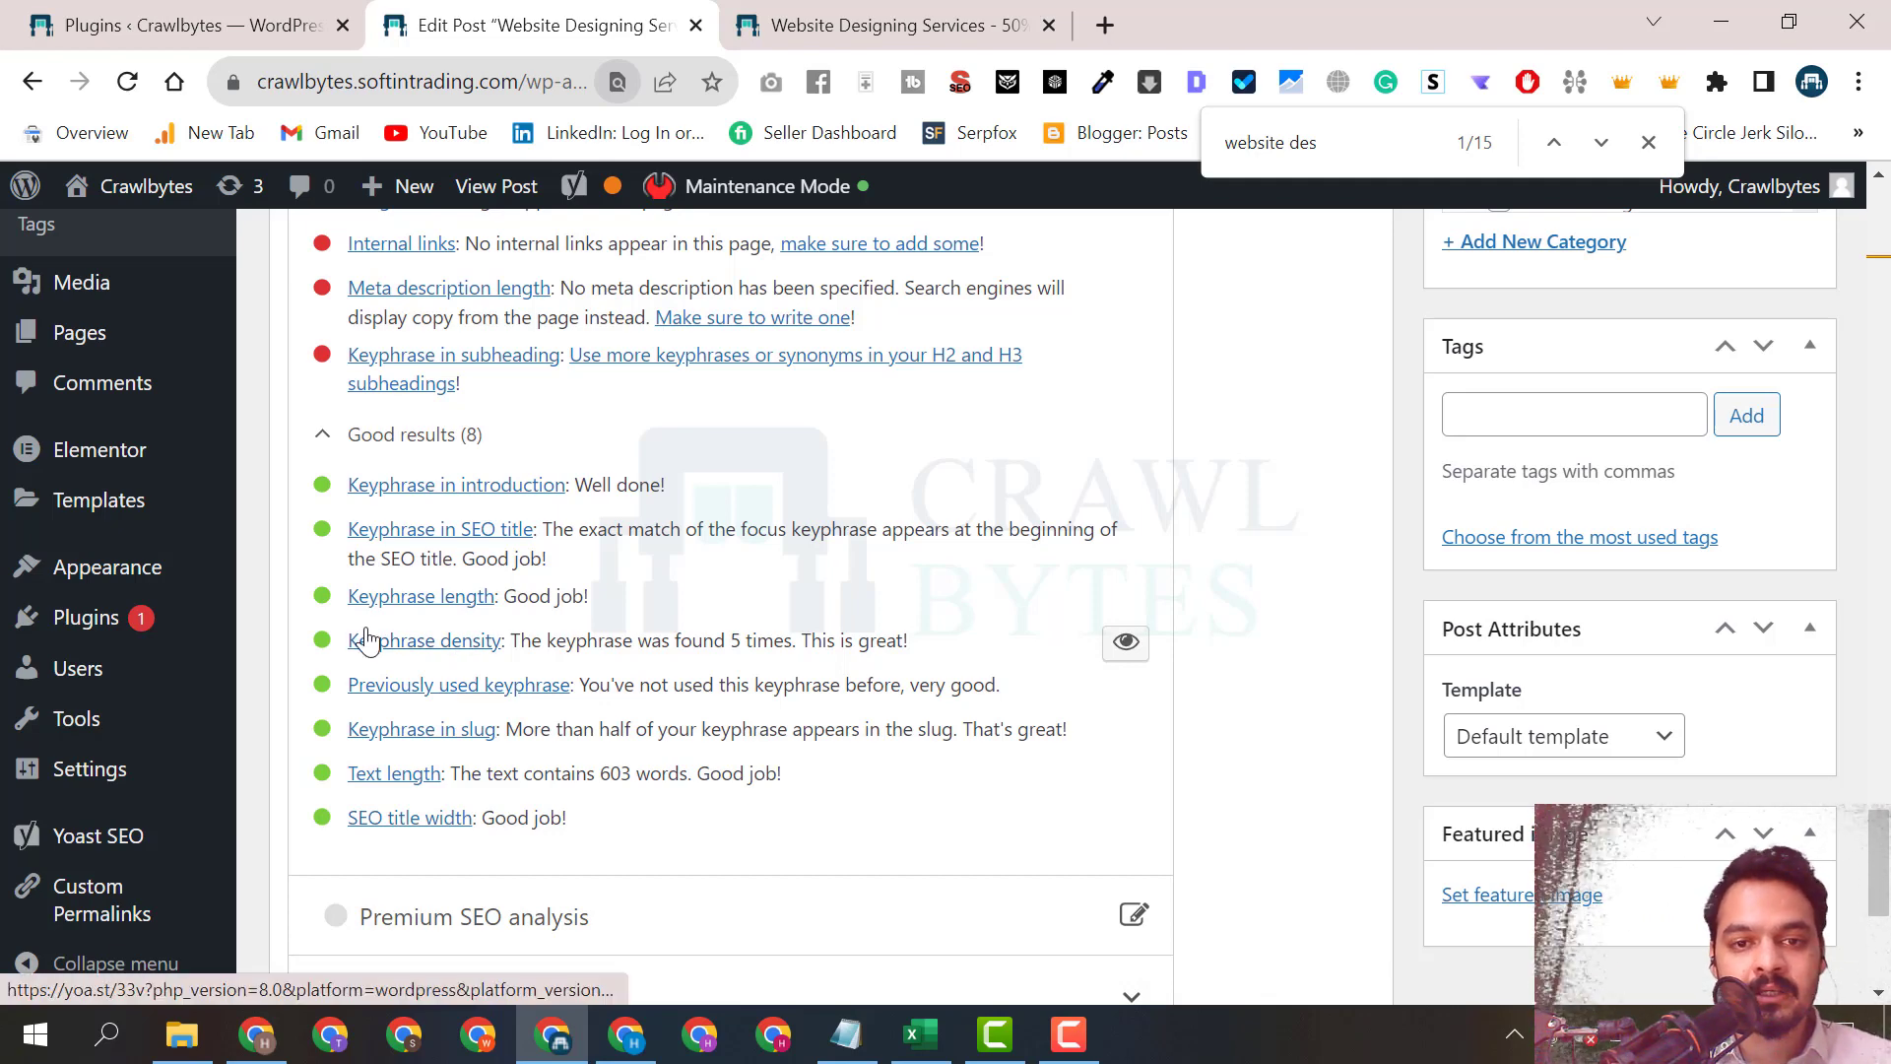
scroll(667, 645, "up", 7)
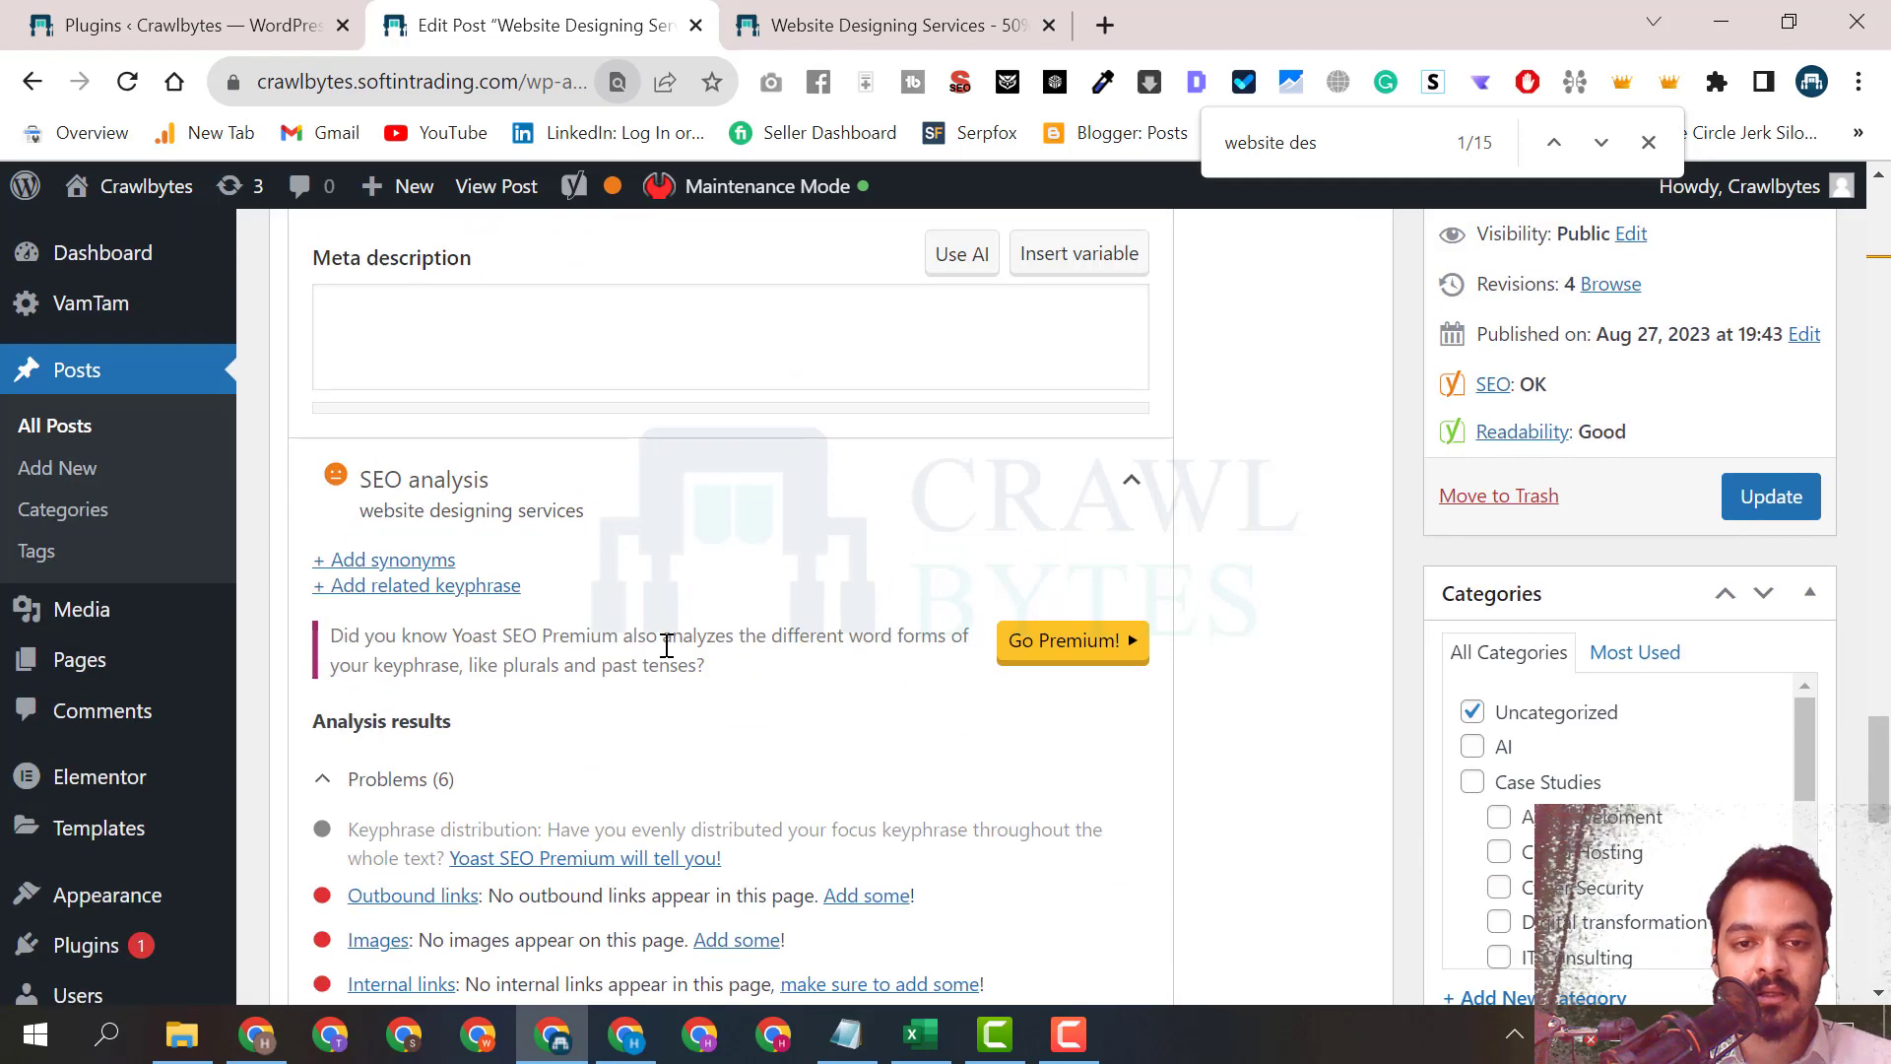
scroll(667, 645, "up", 6)
scroll(667, 655, "down", 6)
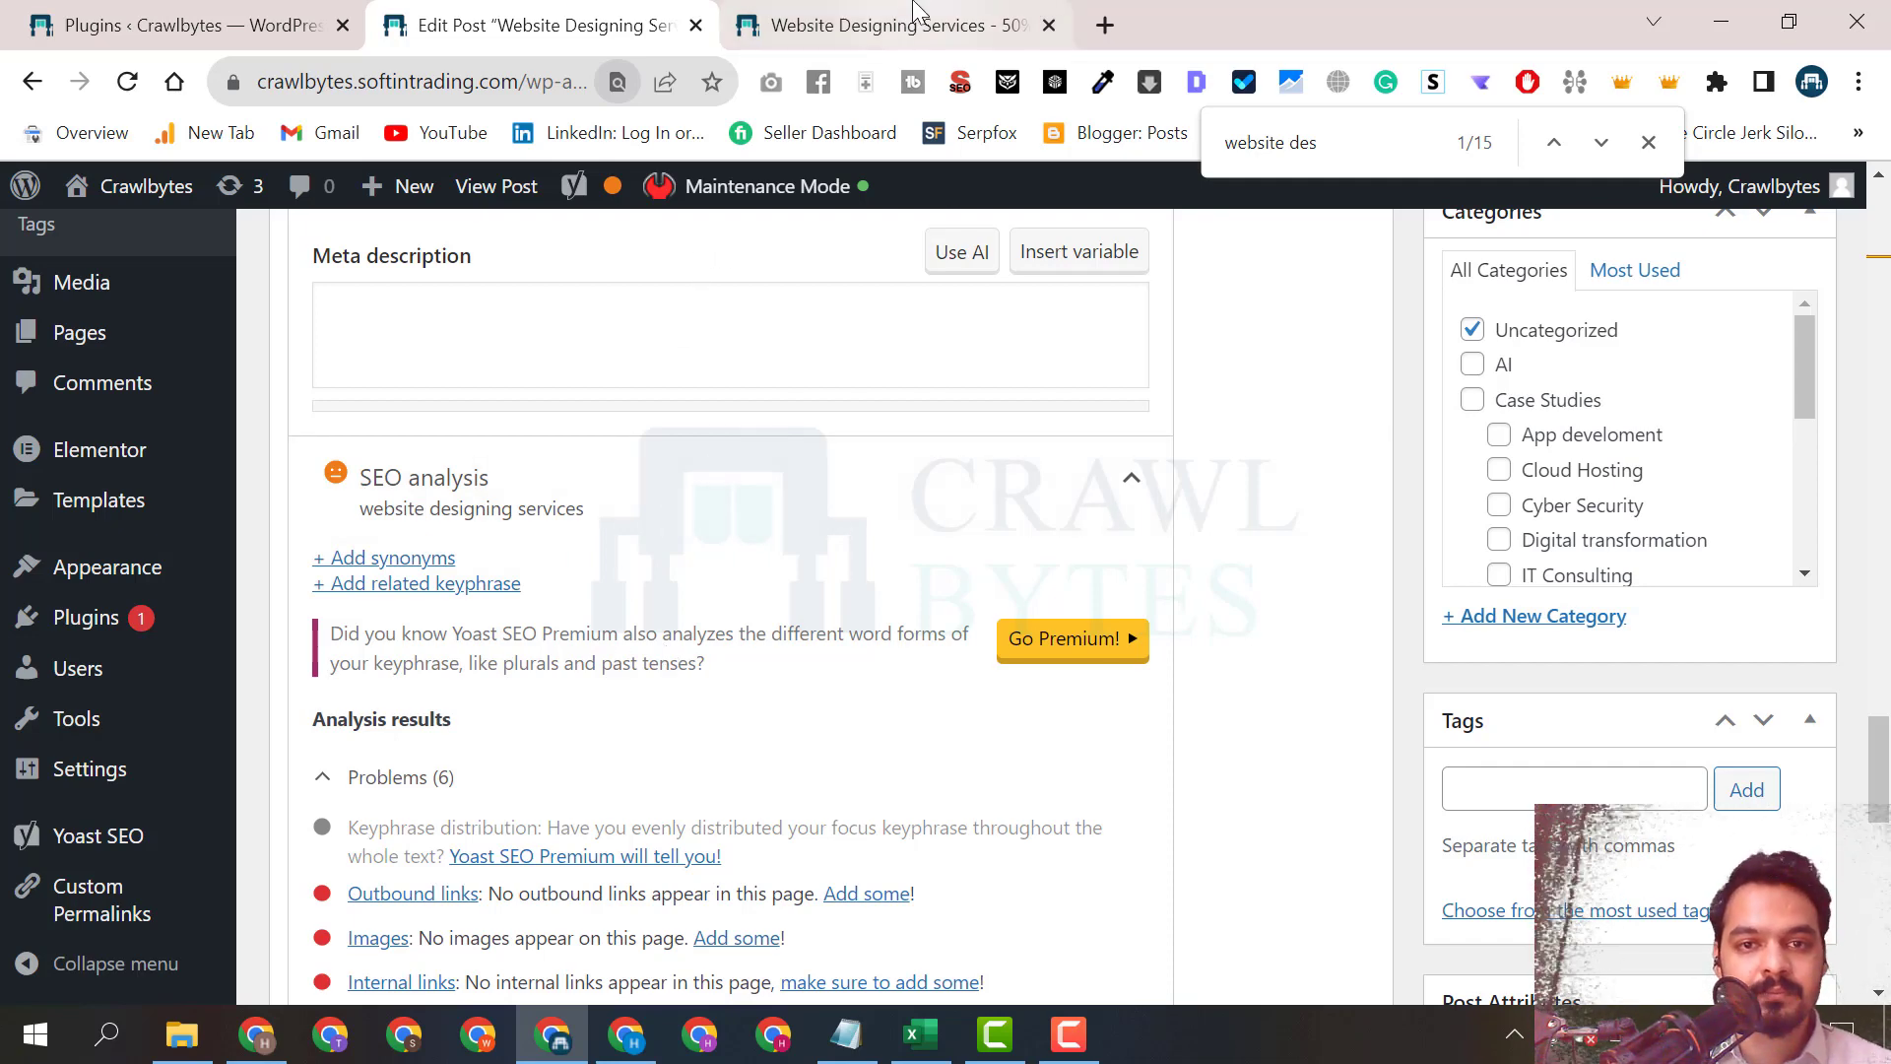
Search Google for "website designing" in a new browser tab and look through the result titles.
left_click(914, 14)
left_click(1106, 26)
type("websi")
key("BackSpace")
type("ite designing")
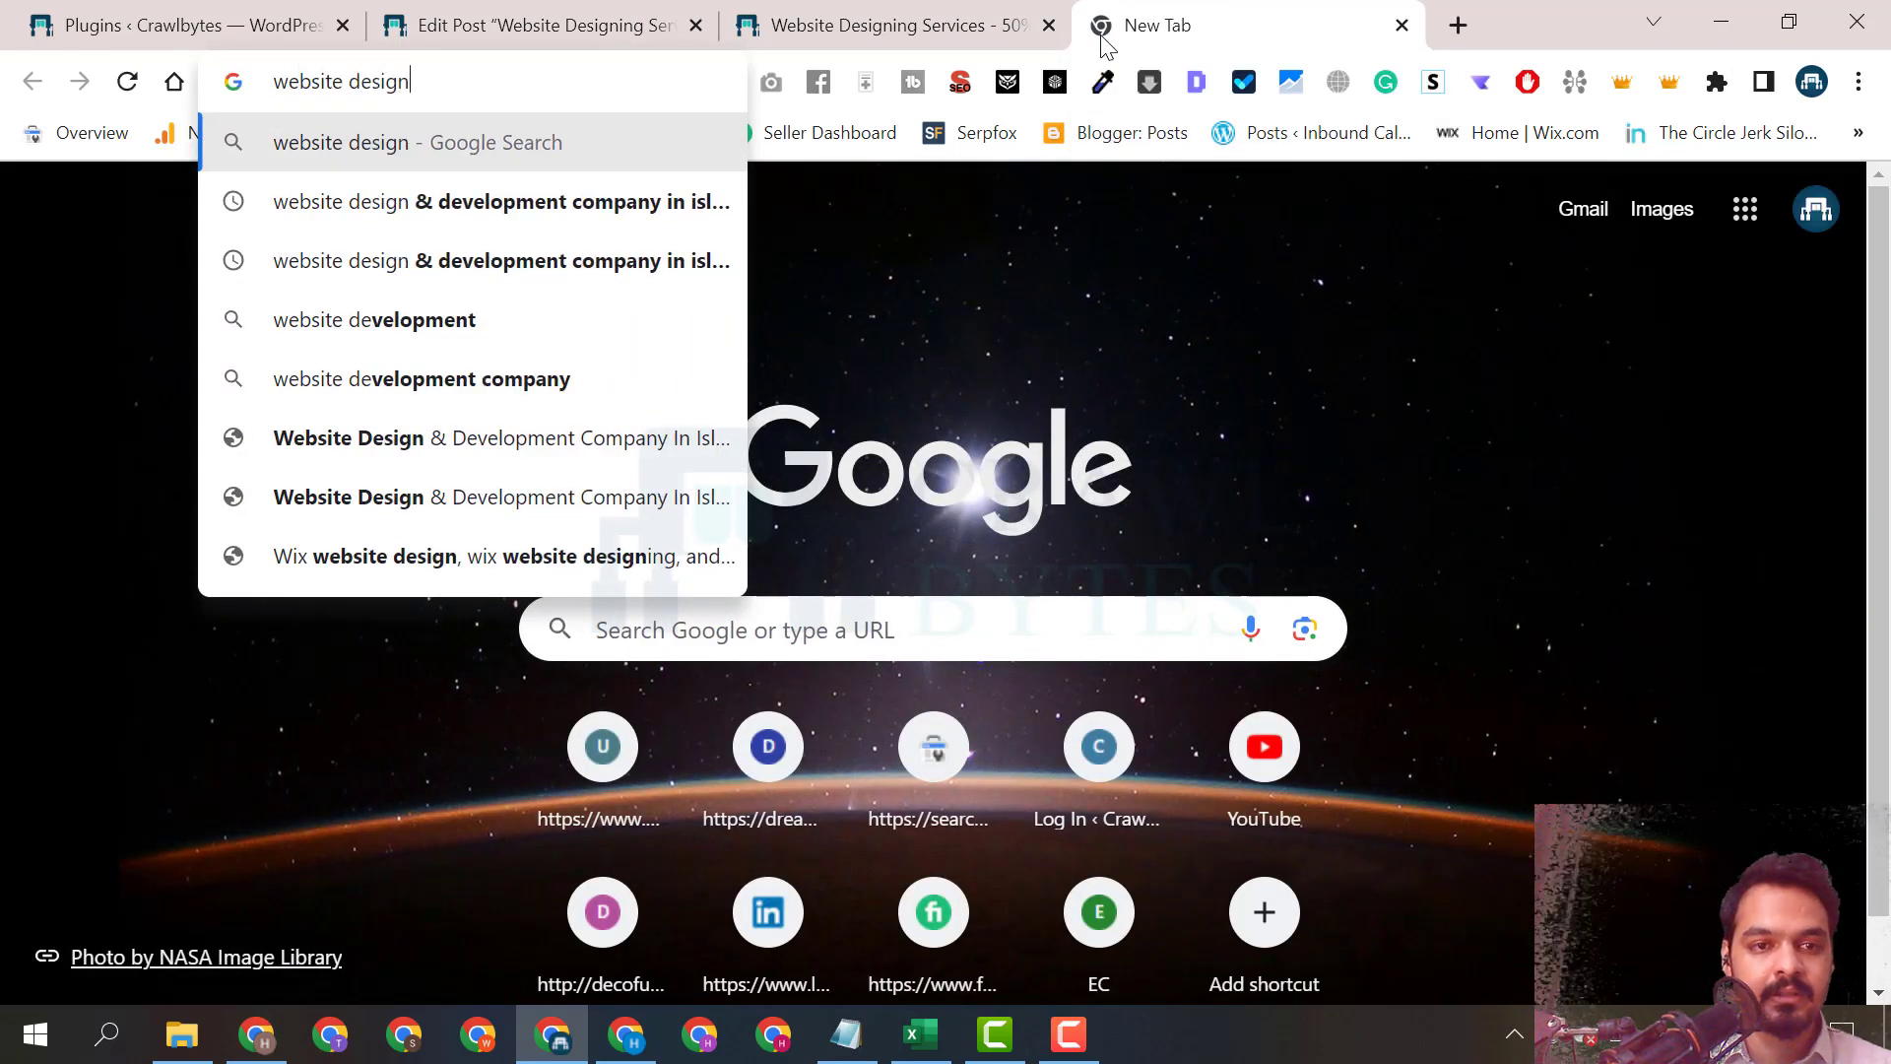
key("Return")
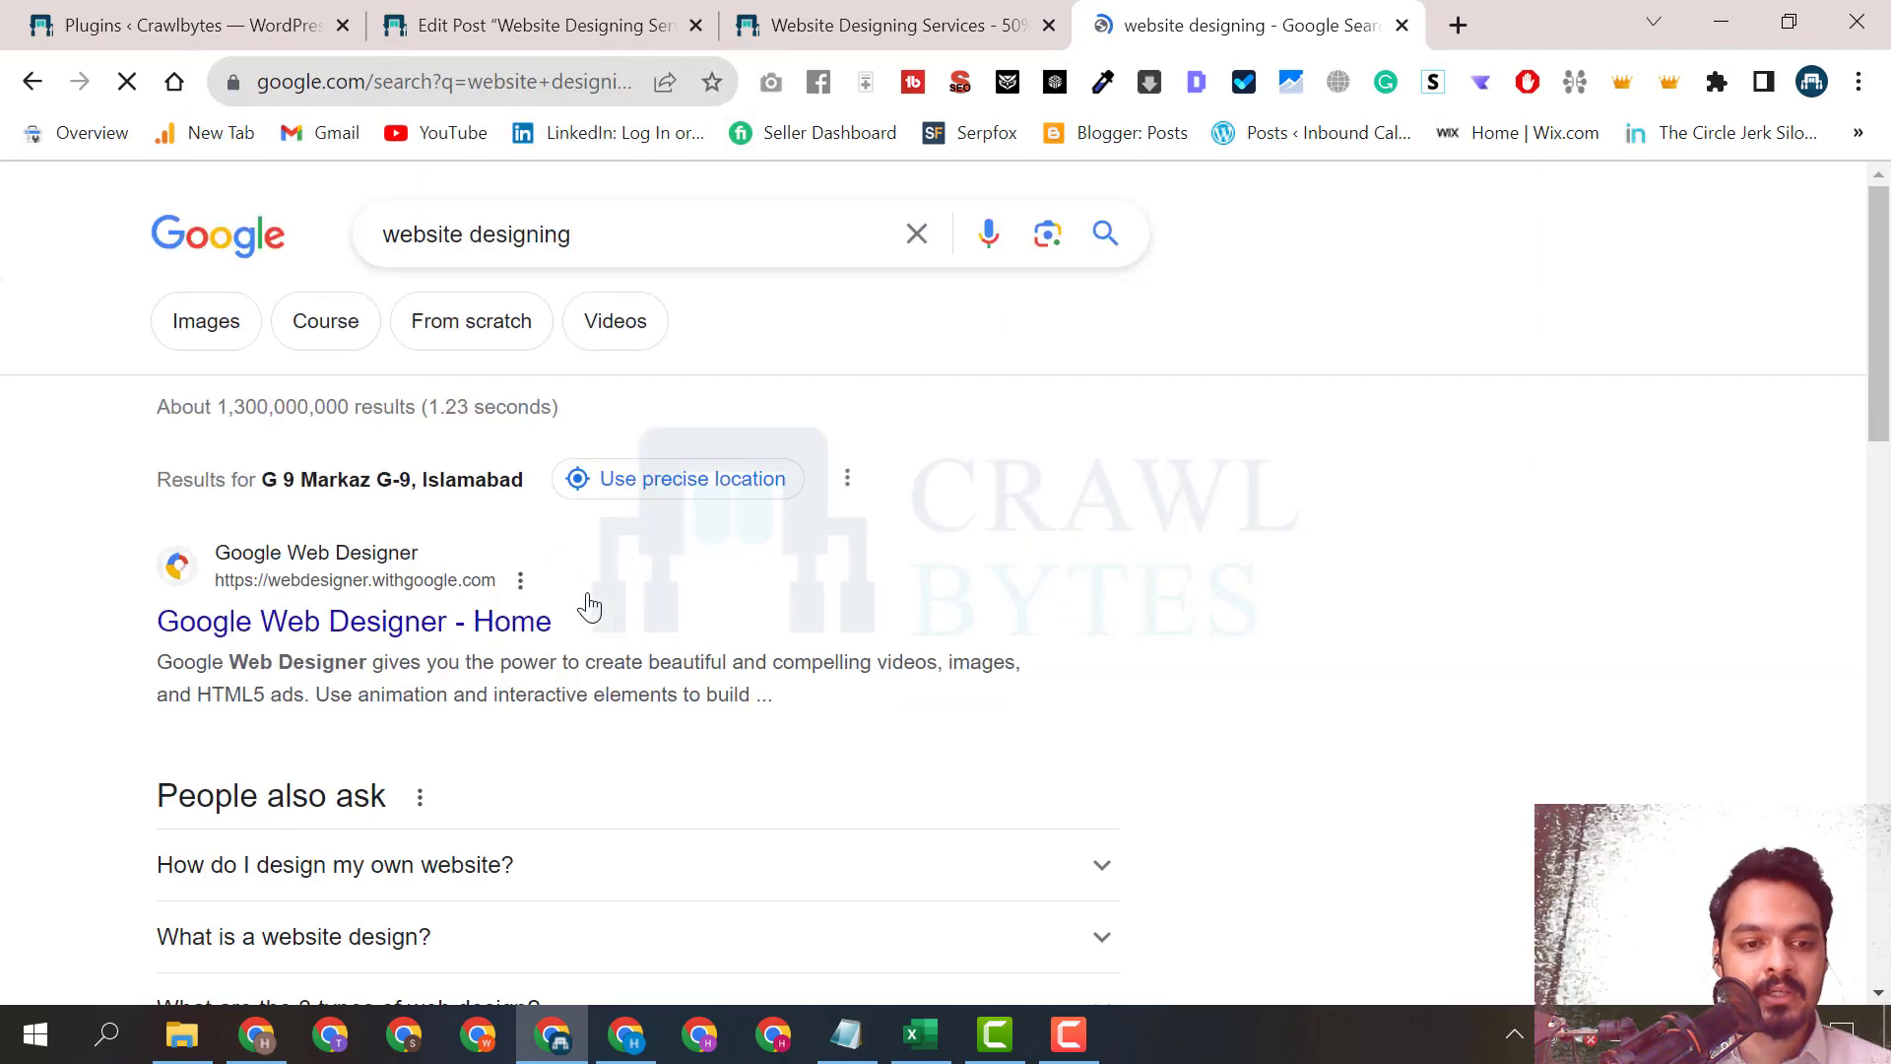
scroll(591, 591, "down", 5)
scroll(281, 561, "up", 3)
scroll(591, 680, "down", 10)
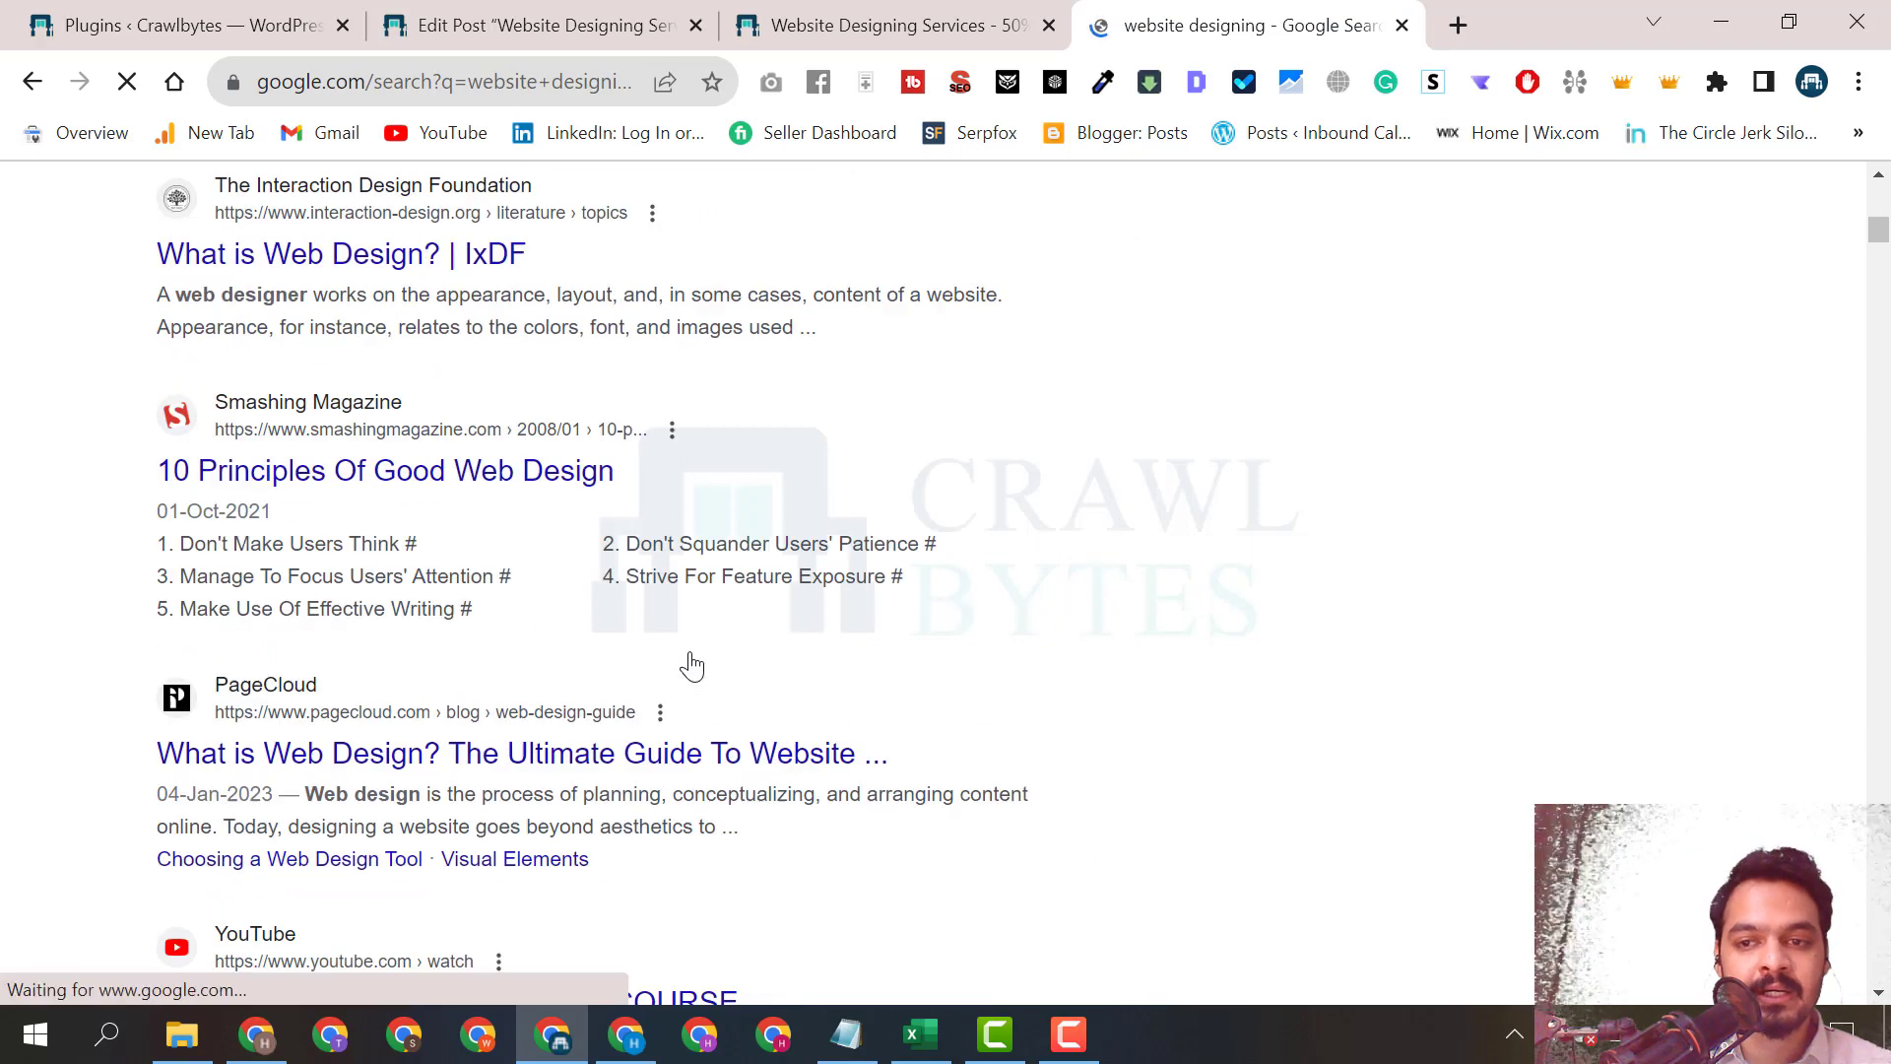
left_click_drag(1879, 258, 1878, 968)
Return to the WordPress post editor and review the problems and good results of the SEO analysis.
key("ctrl+shift+Tab")
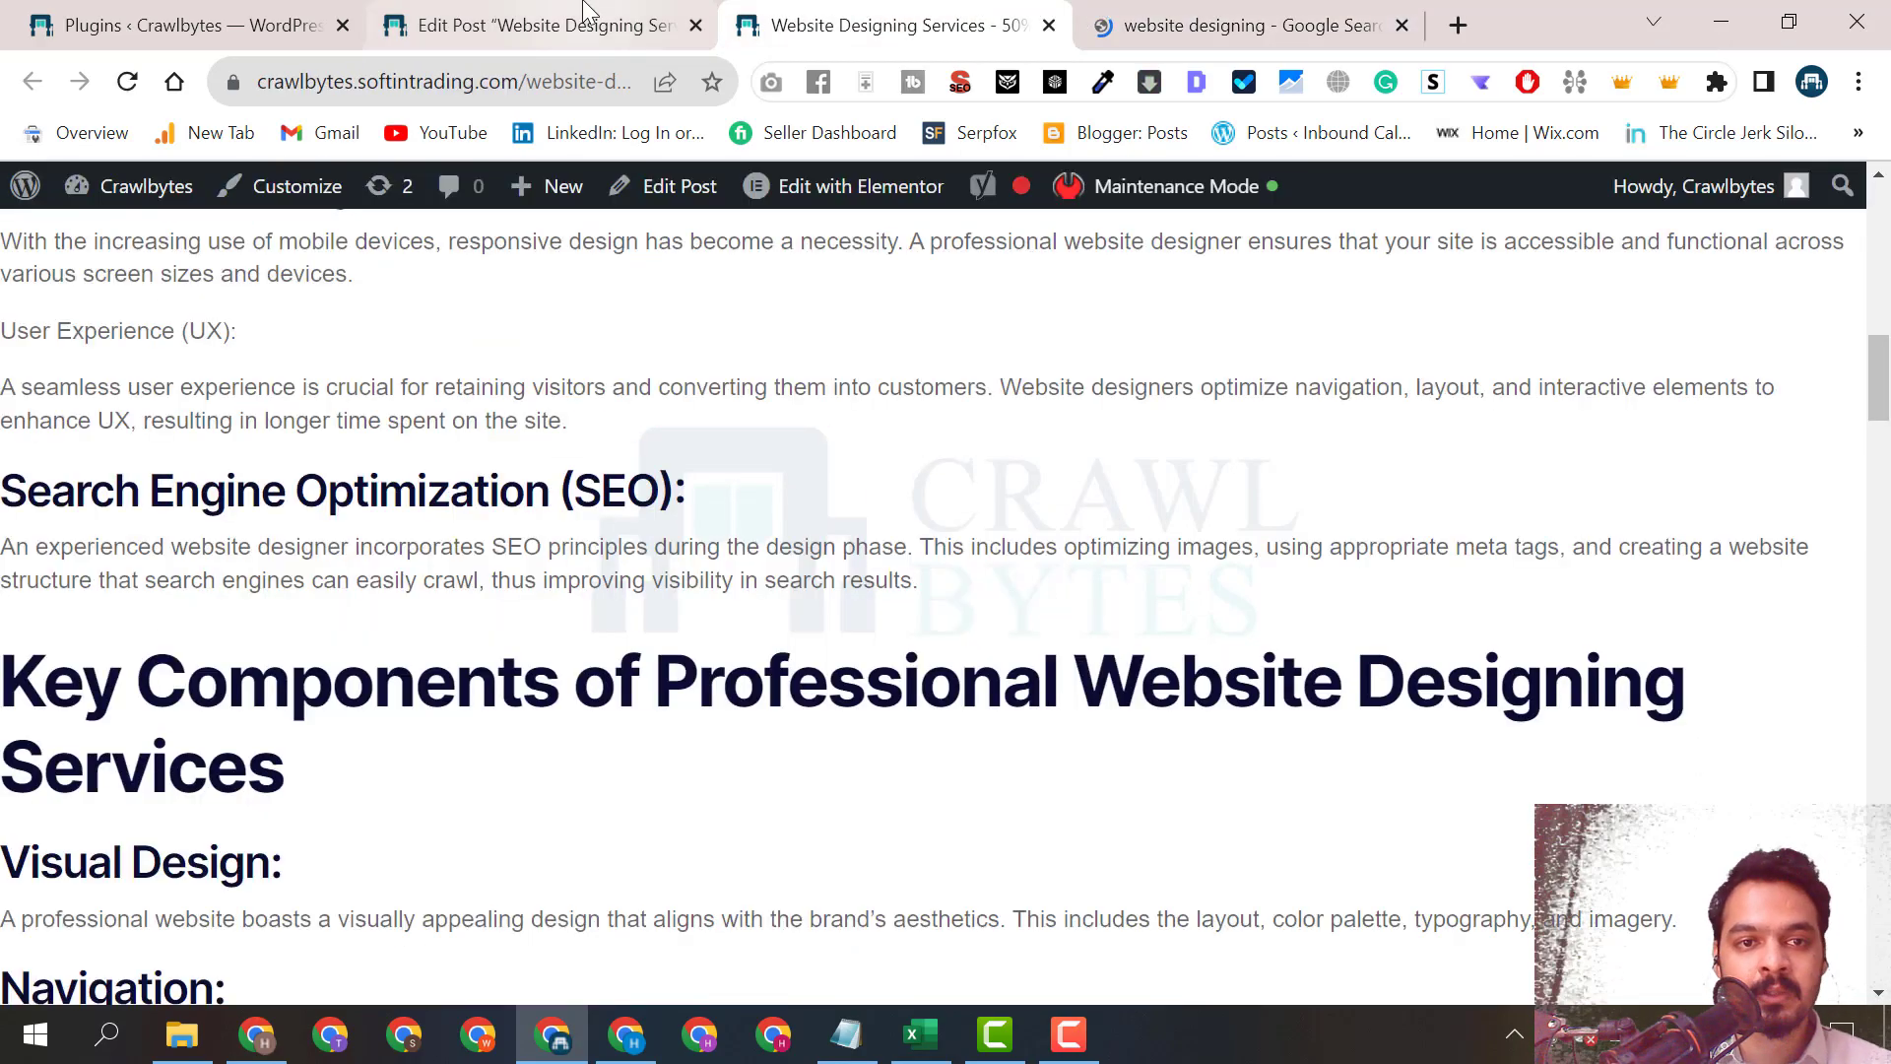
key("ctrl+shift+Tab")
scroll(549, 490, "down", 3)
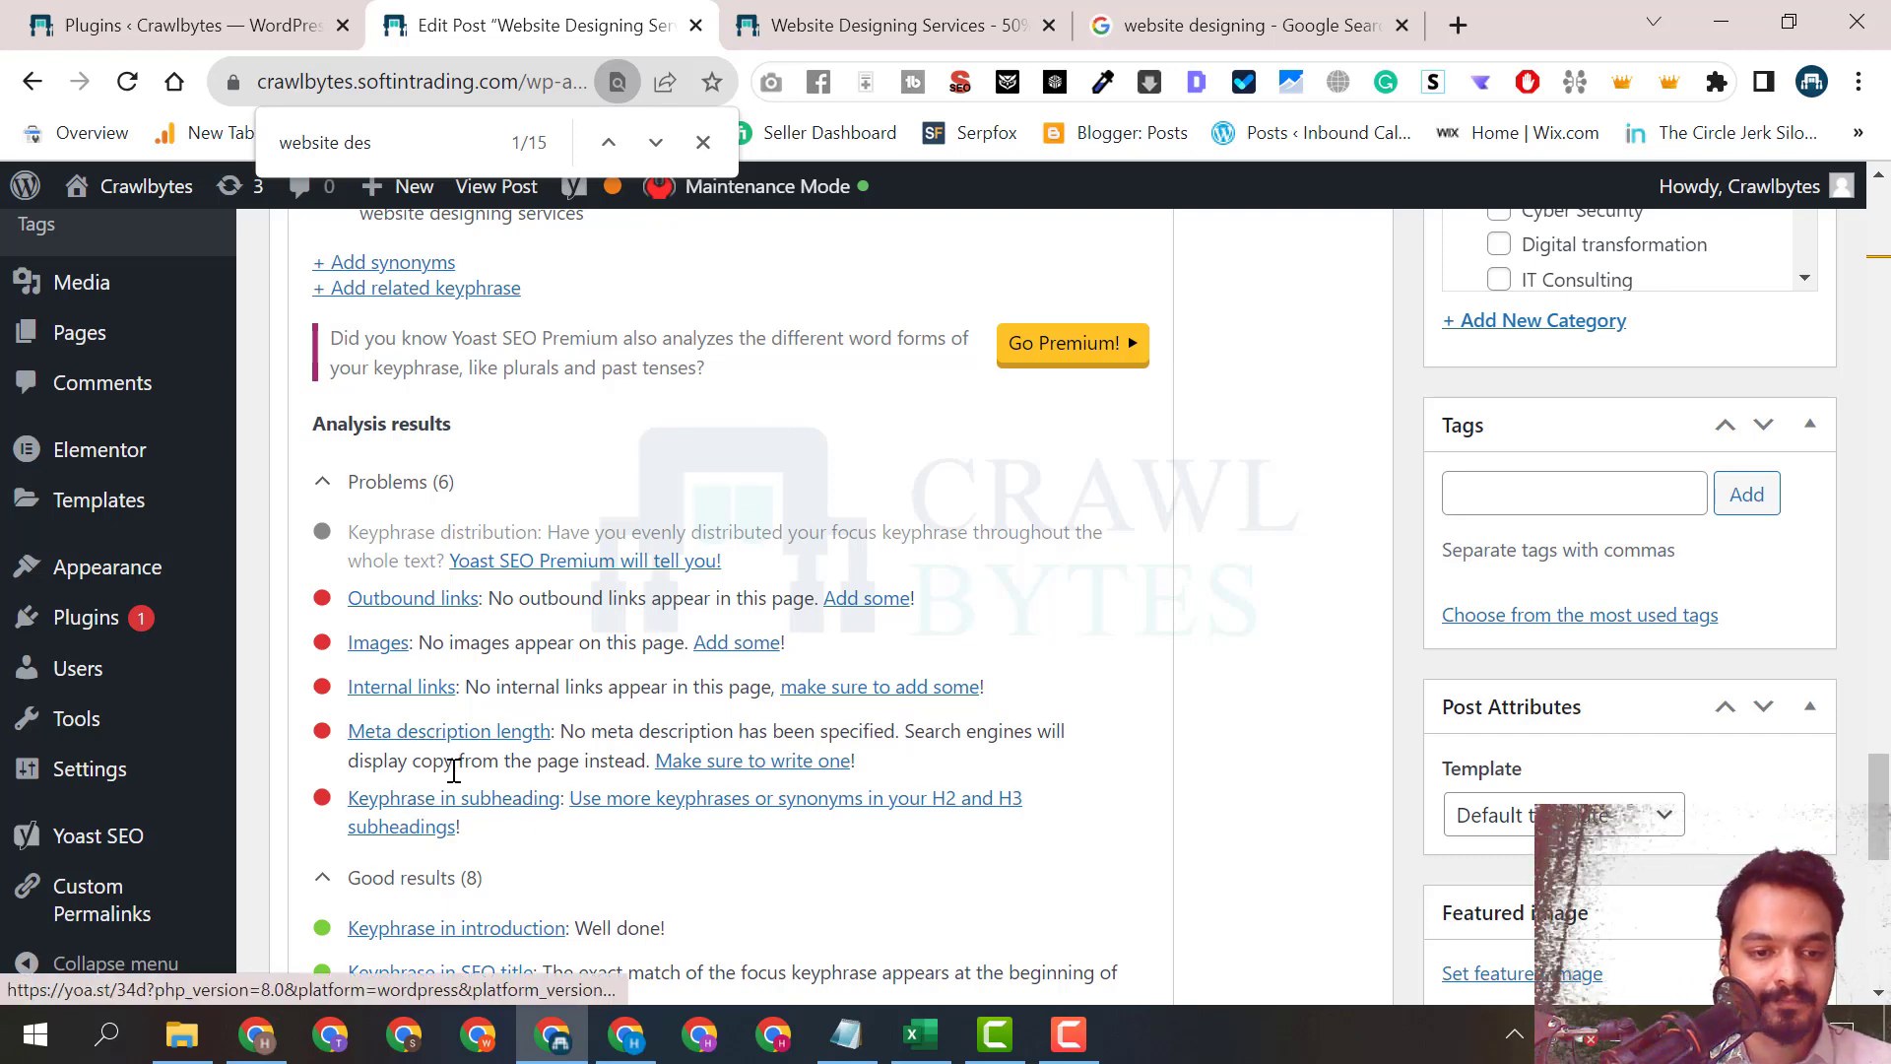
scroll(445, 728, "down", 2)
scroll(445, 729, "down", 2)
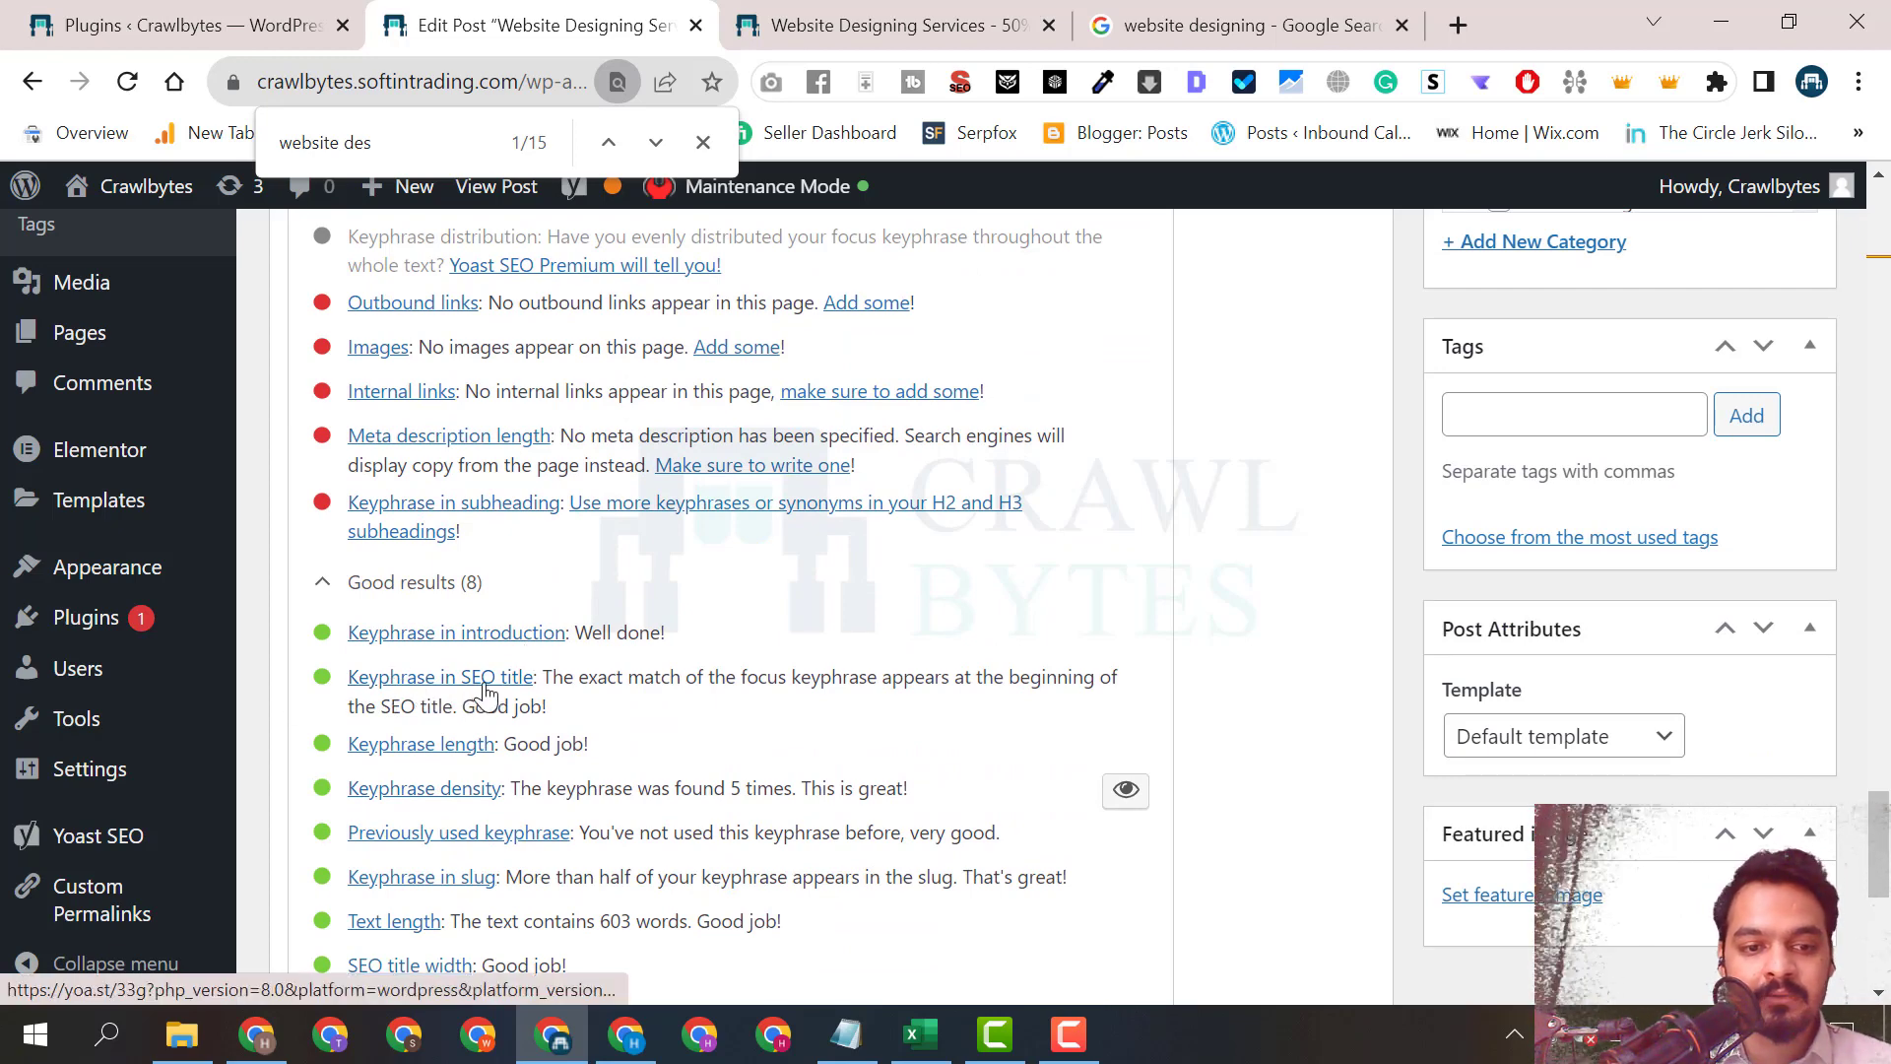
Copy the full post title "Website Designing Services - 50% OFF Limited Time" for use as the SEO title.
scroll(502, 679, "up", 12)
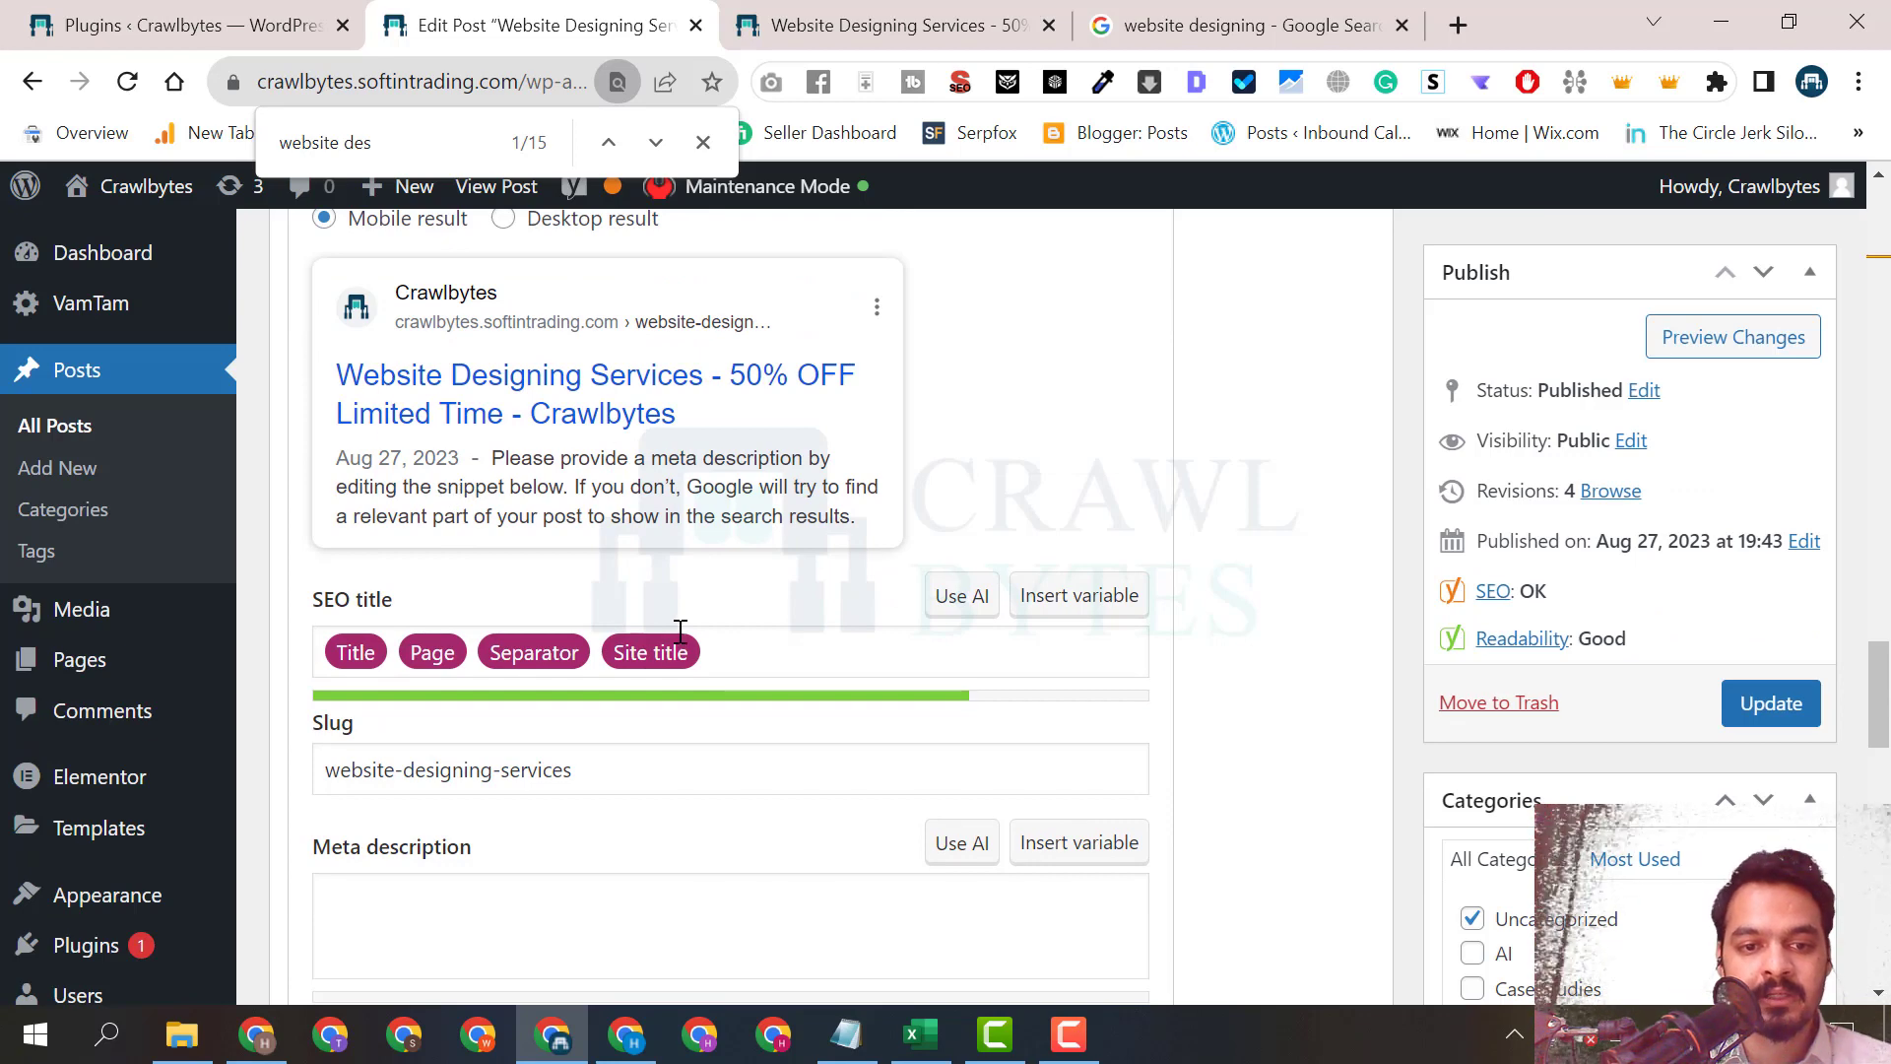
left_click(726, 647)
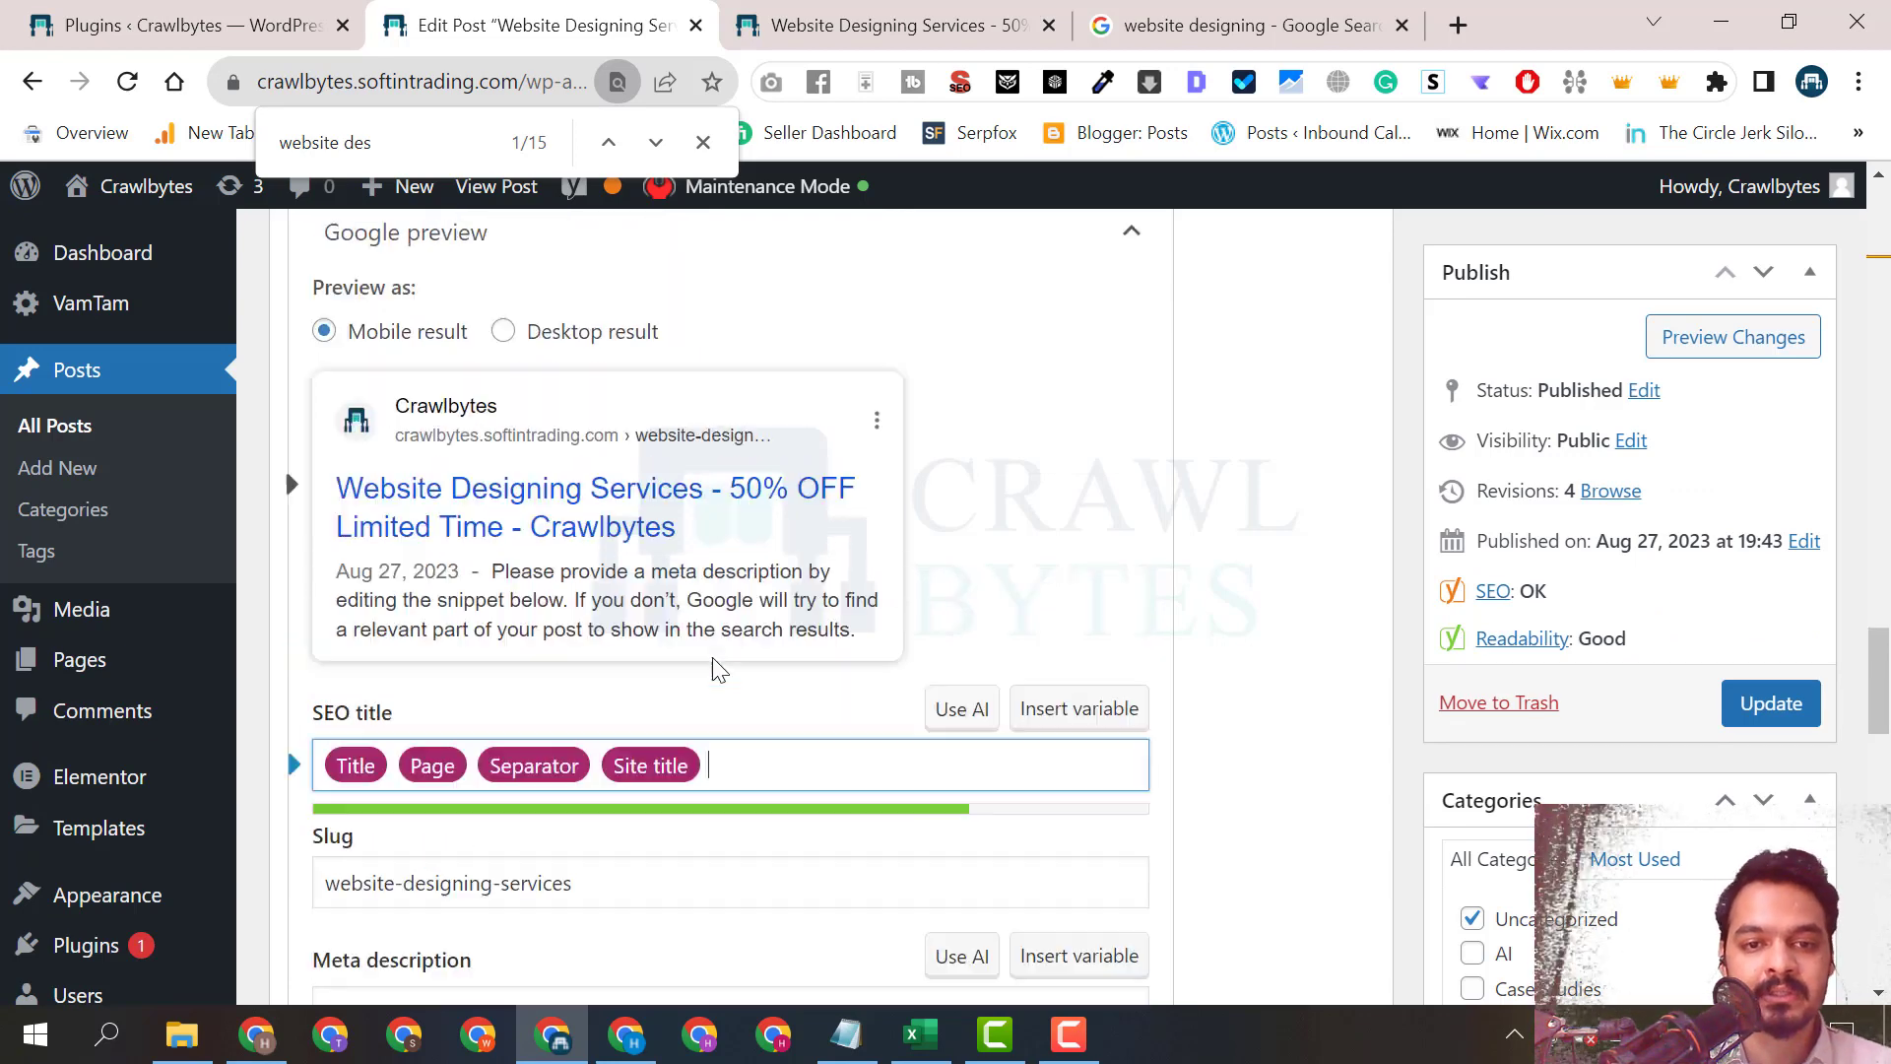
scroll(724, 660, "up", 15)
scroll(726, 680, "down", 3)
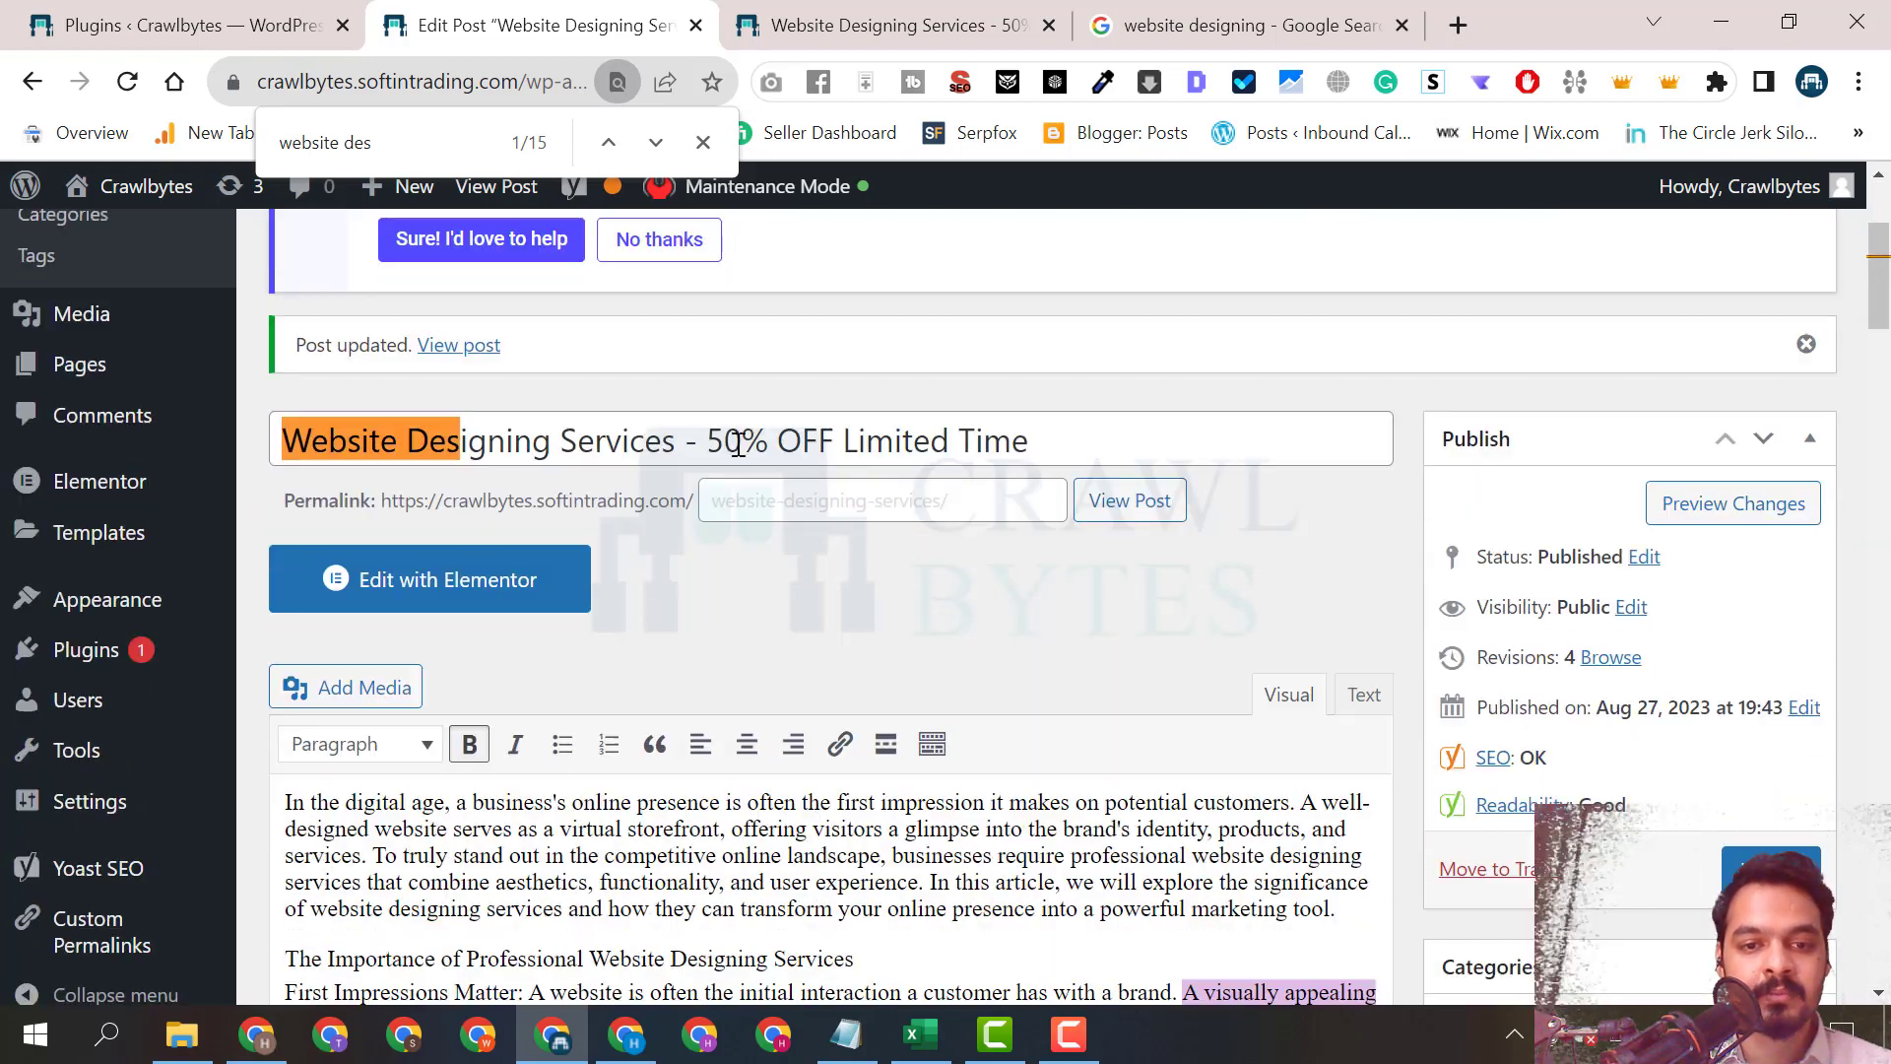
triple_click(736, 442)
key("ctrl+c")
Replace the variables in the Yoast SEO title with the copied post title followed by "- Crawlbytes".
scroll(815, 688, "down", 20)
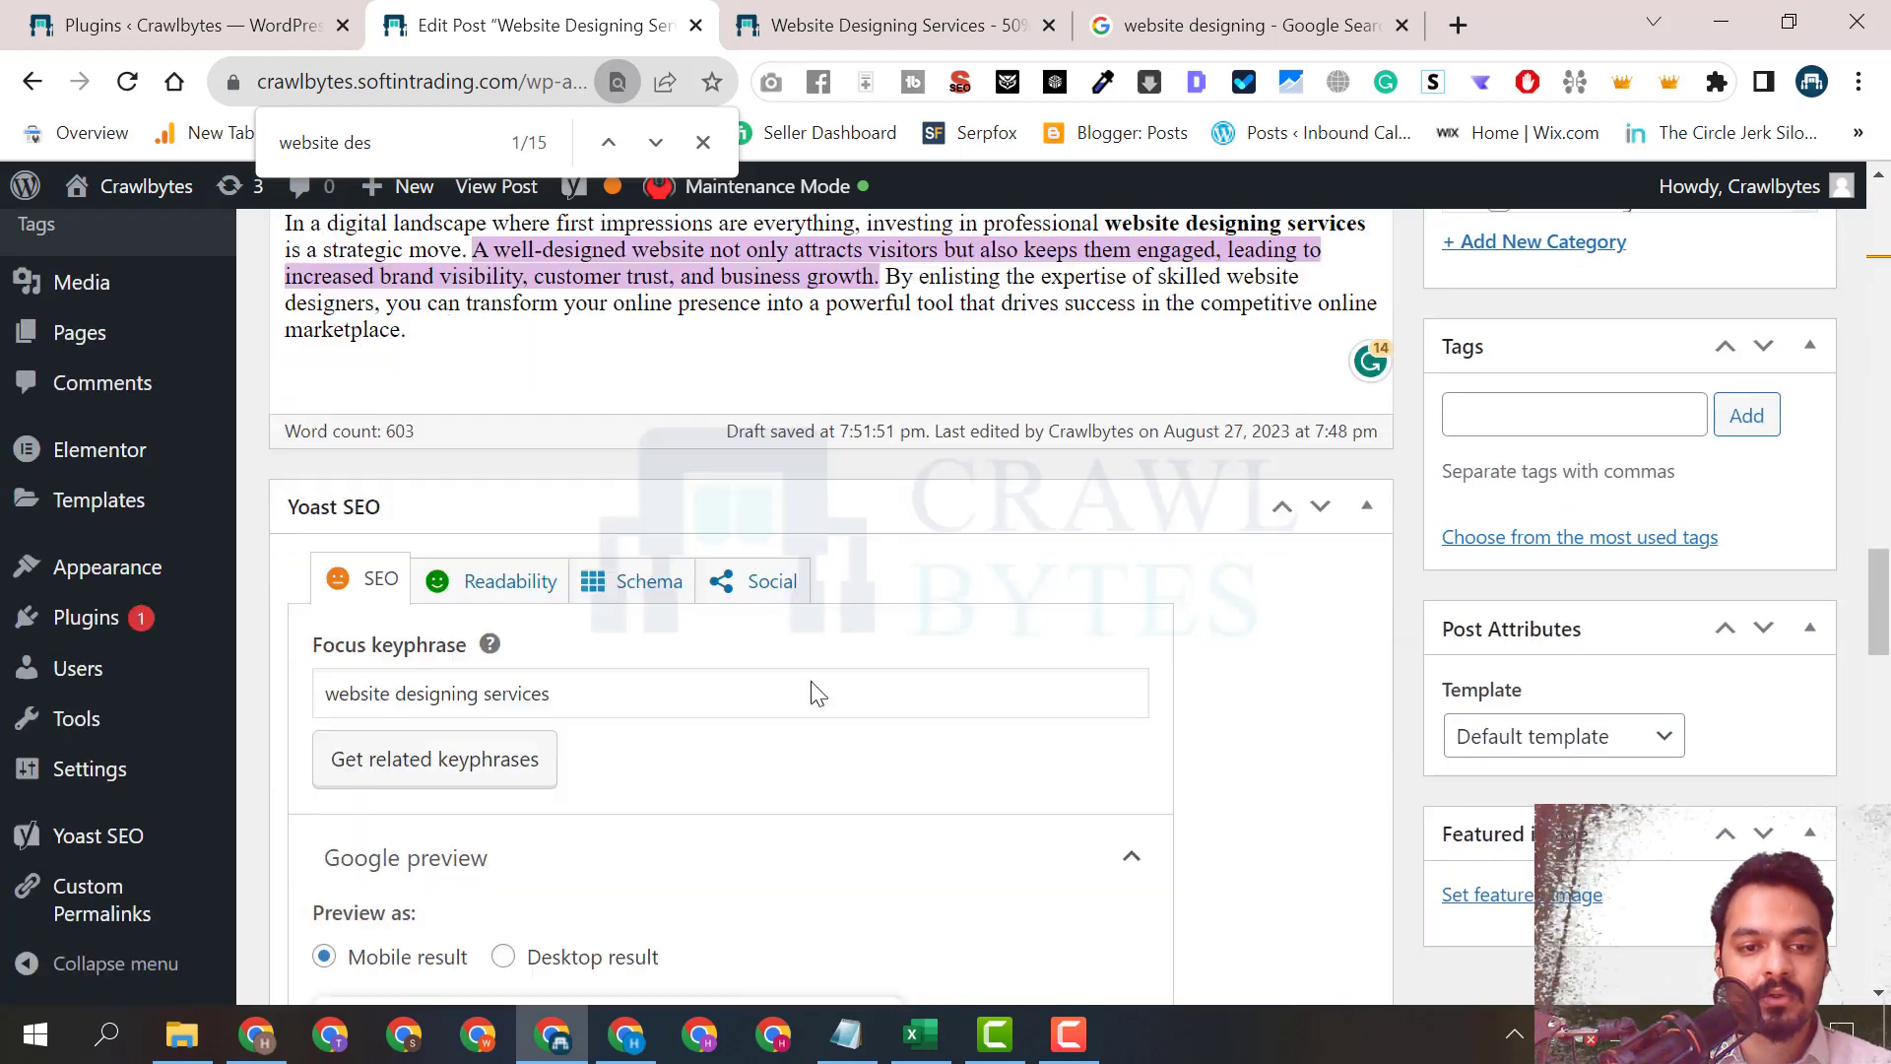
left_click(812, 588)
key("ctrl+a")
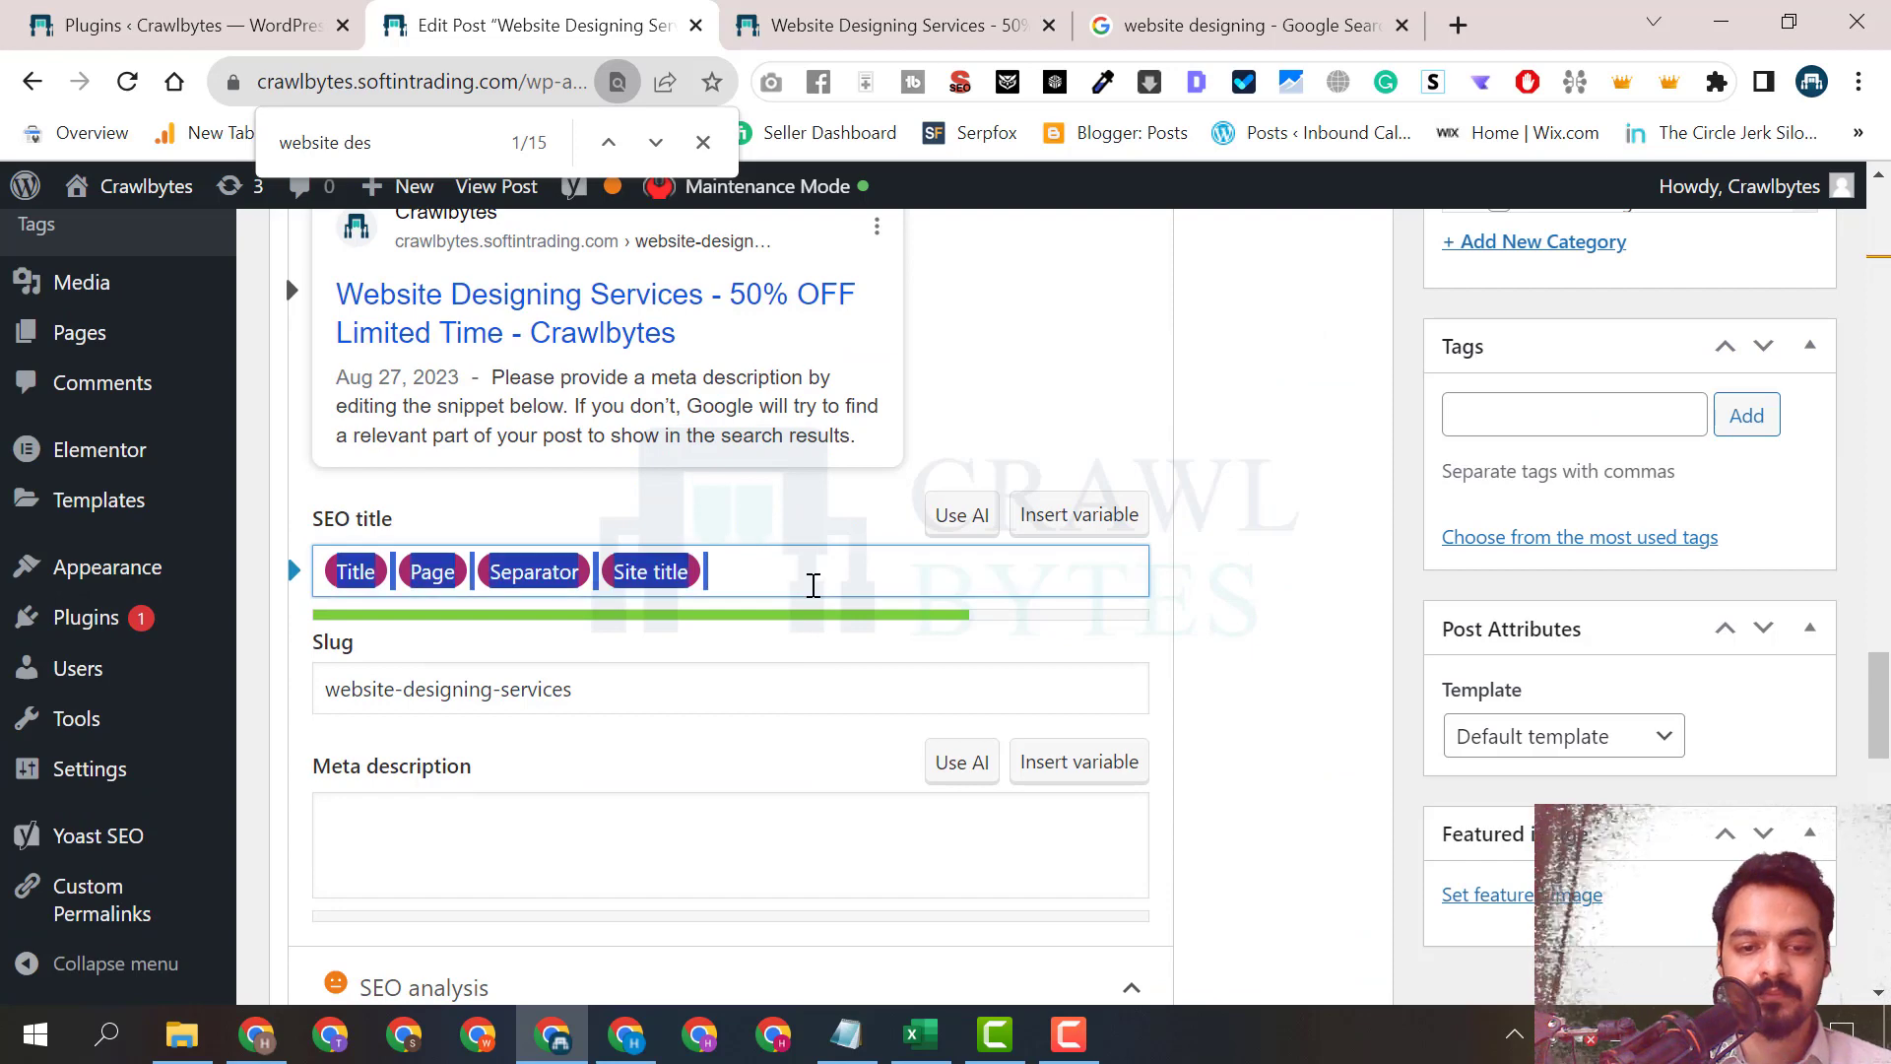
key("BackSpace")
key("ctrl+v")
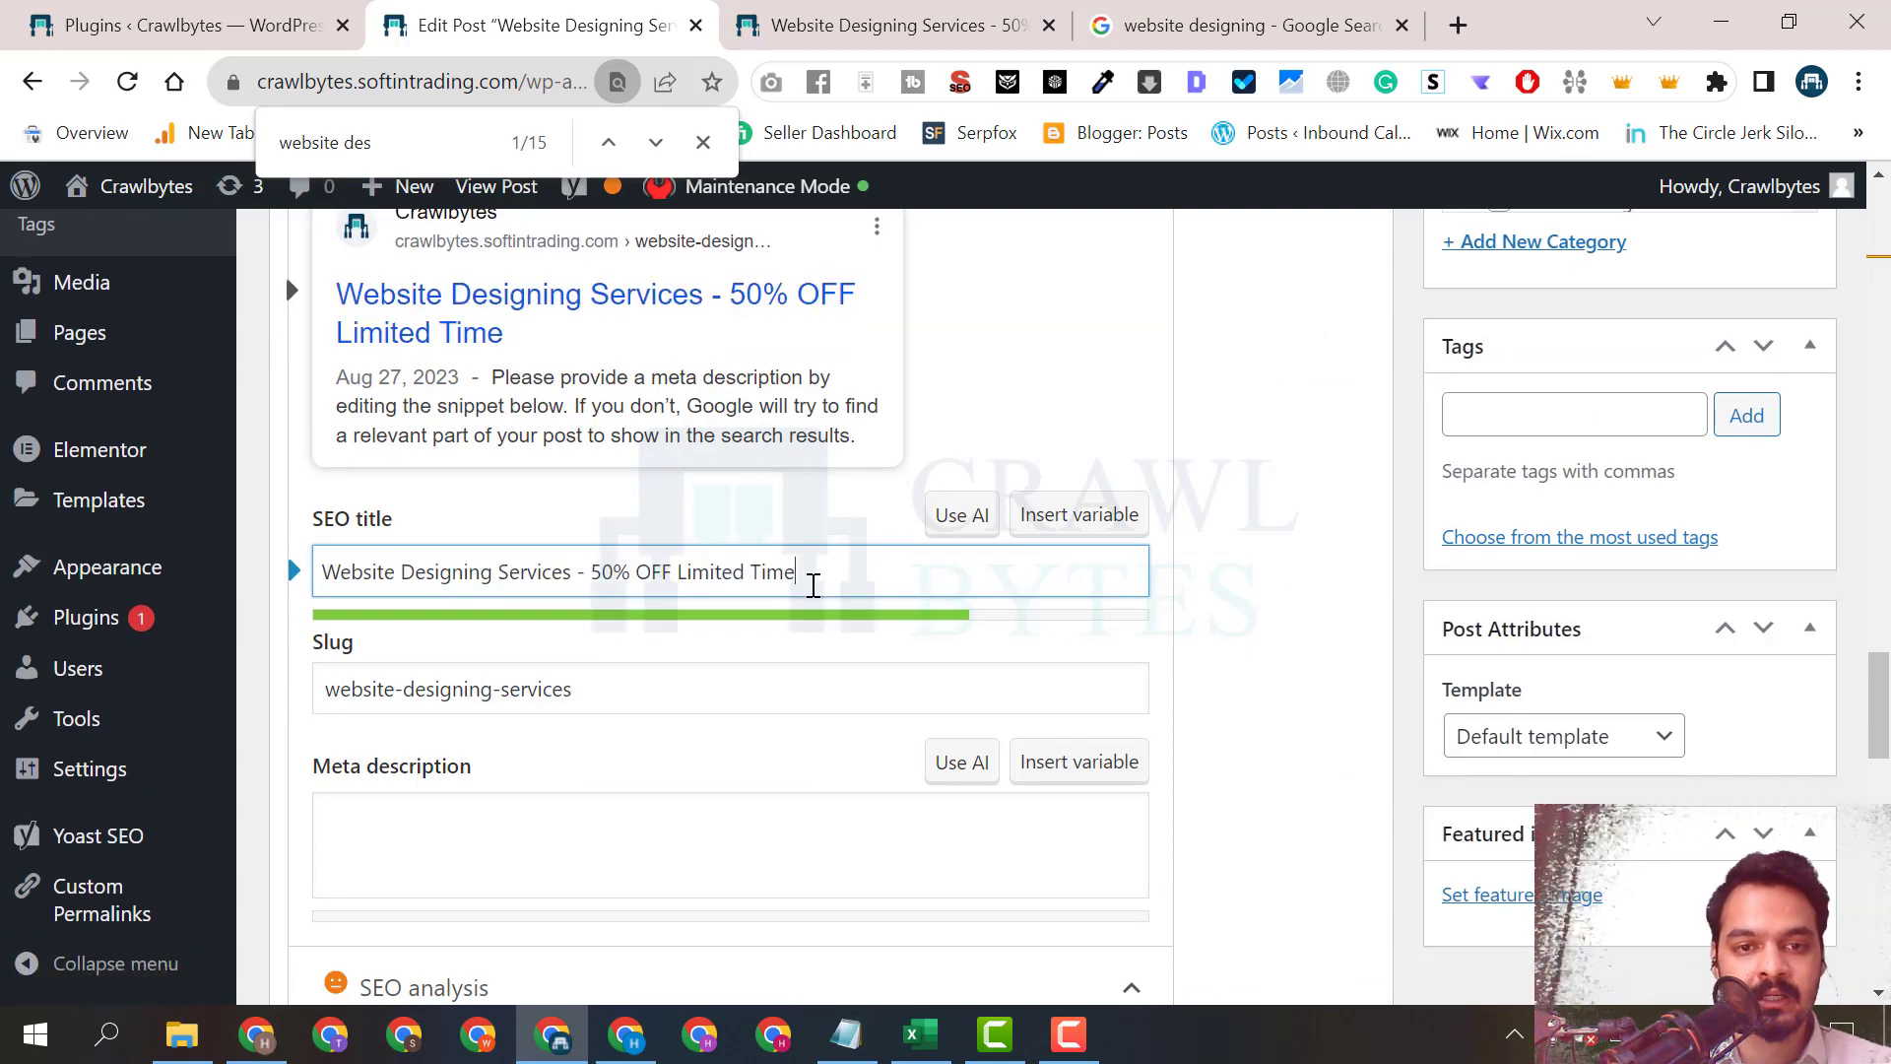
type("- Cra")
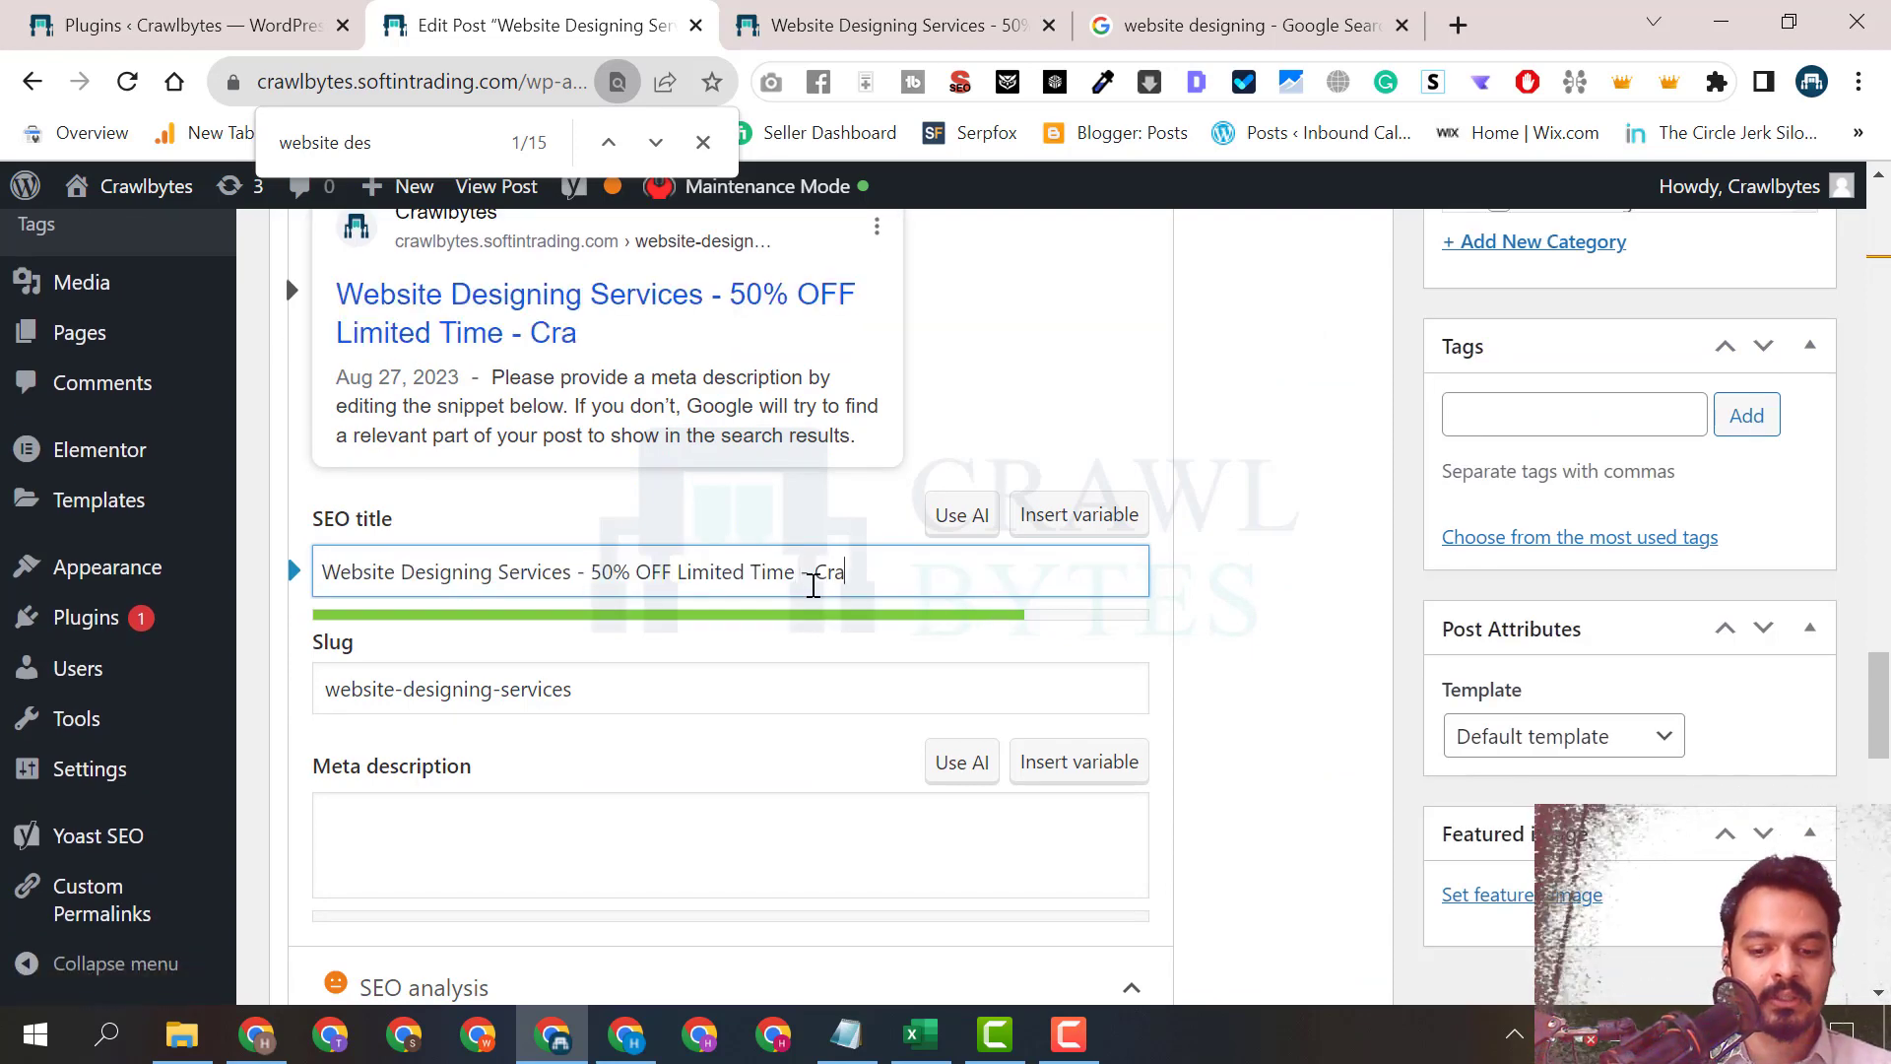
type("wlbytes")
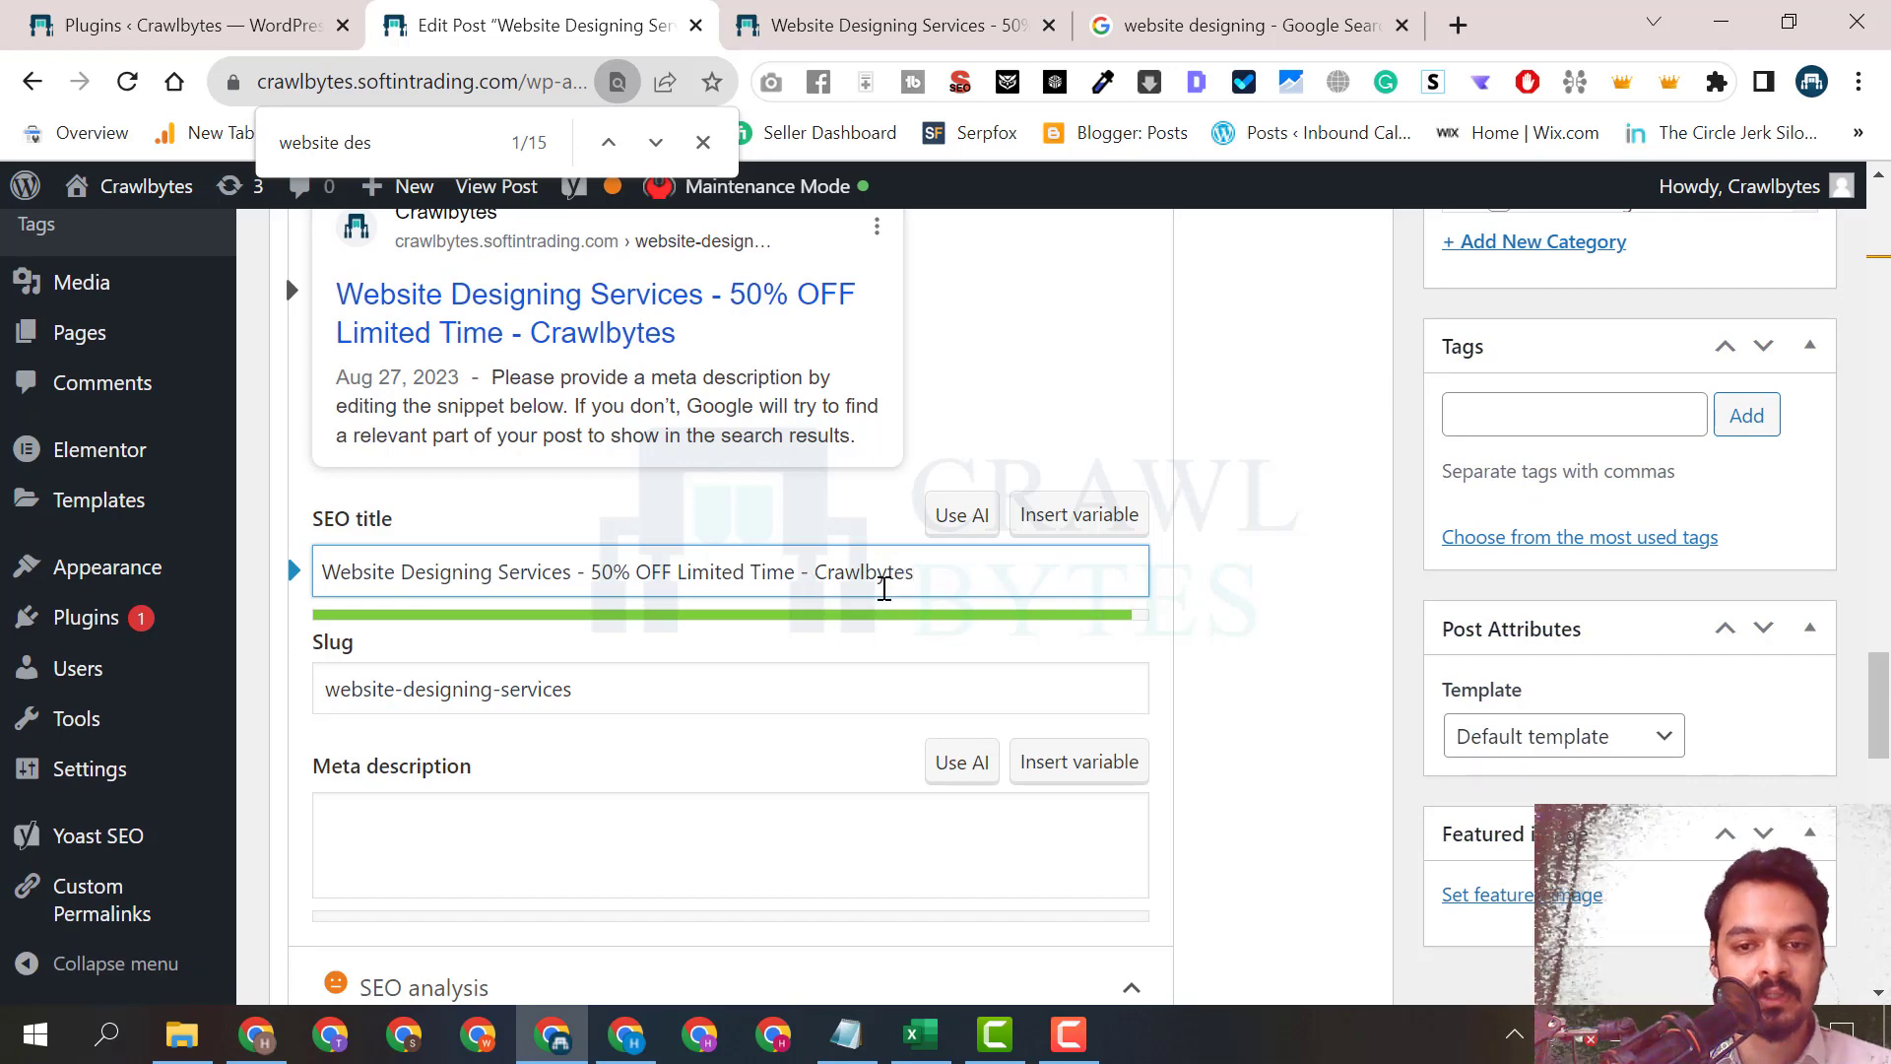
left_click(1214, 700)
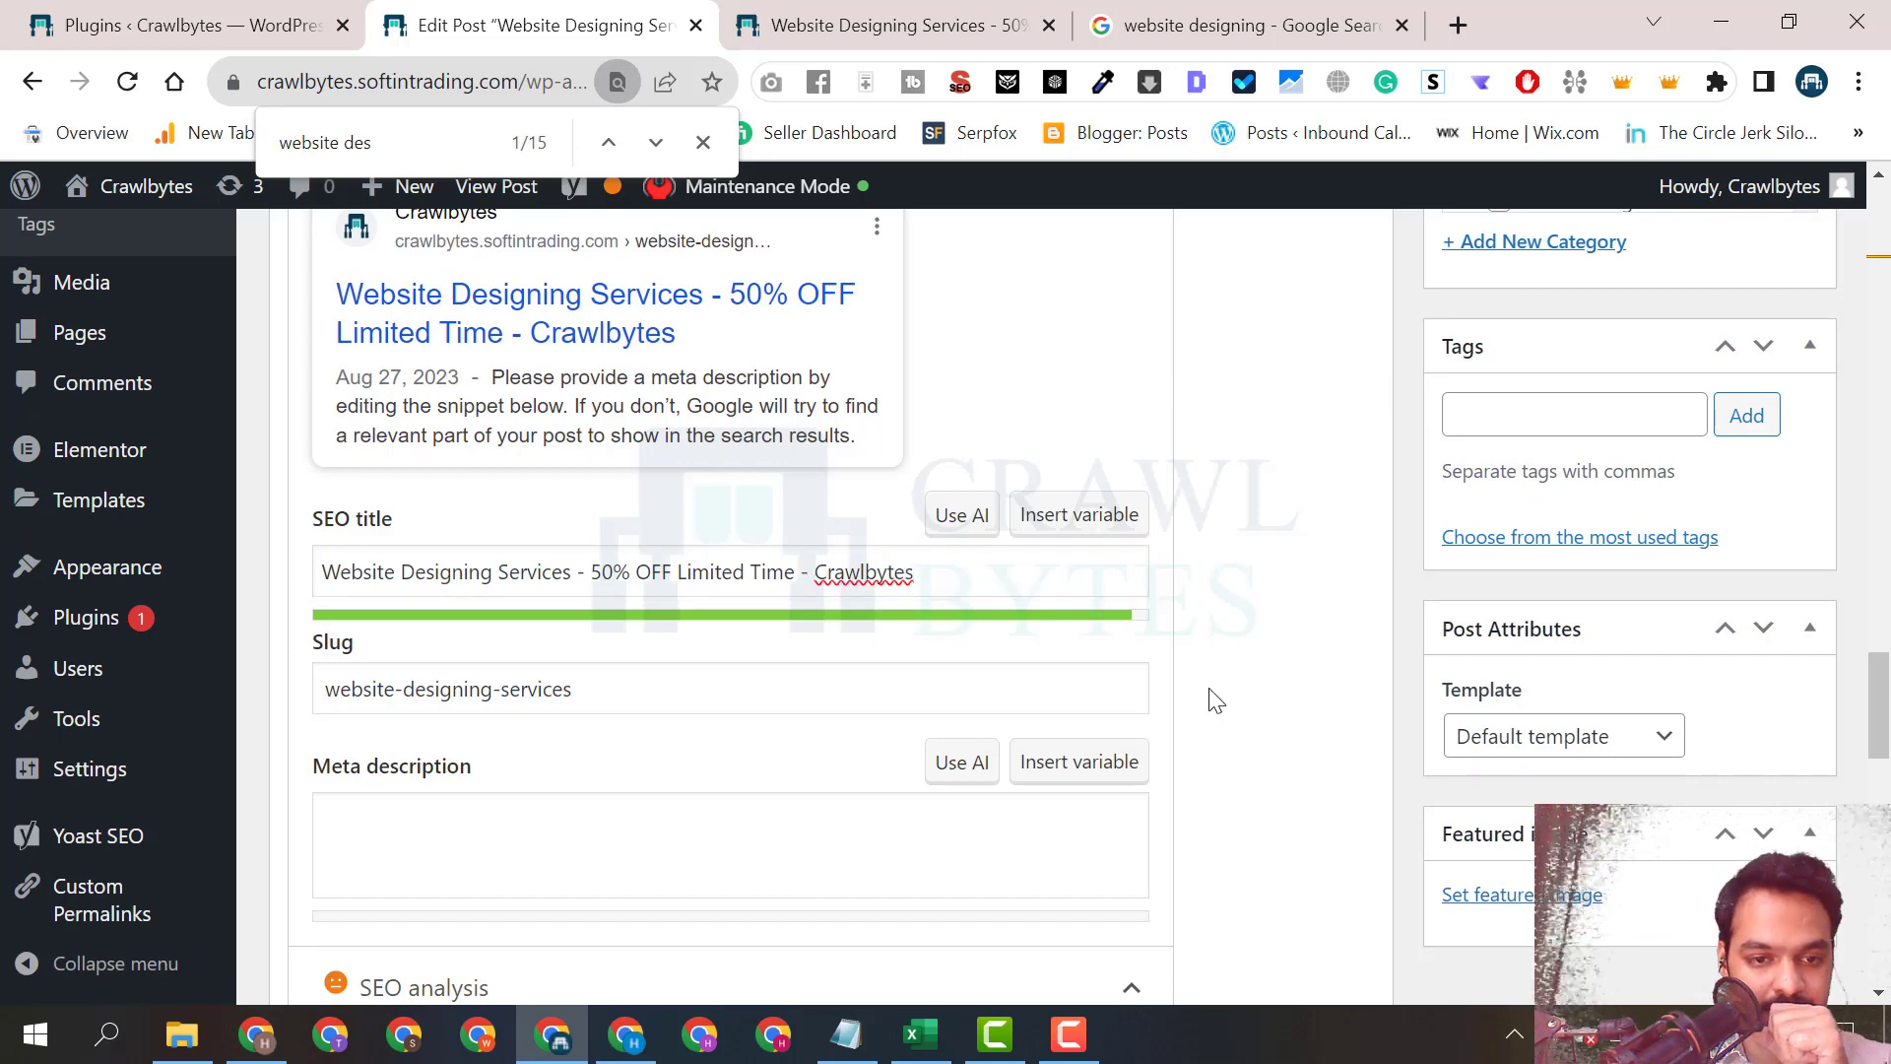
Review the SEO analysis problems, switch to ChatGPT and submit the prompt "write meta description for website designing services".
scroll(963, 683, "down", 12)
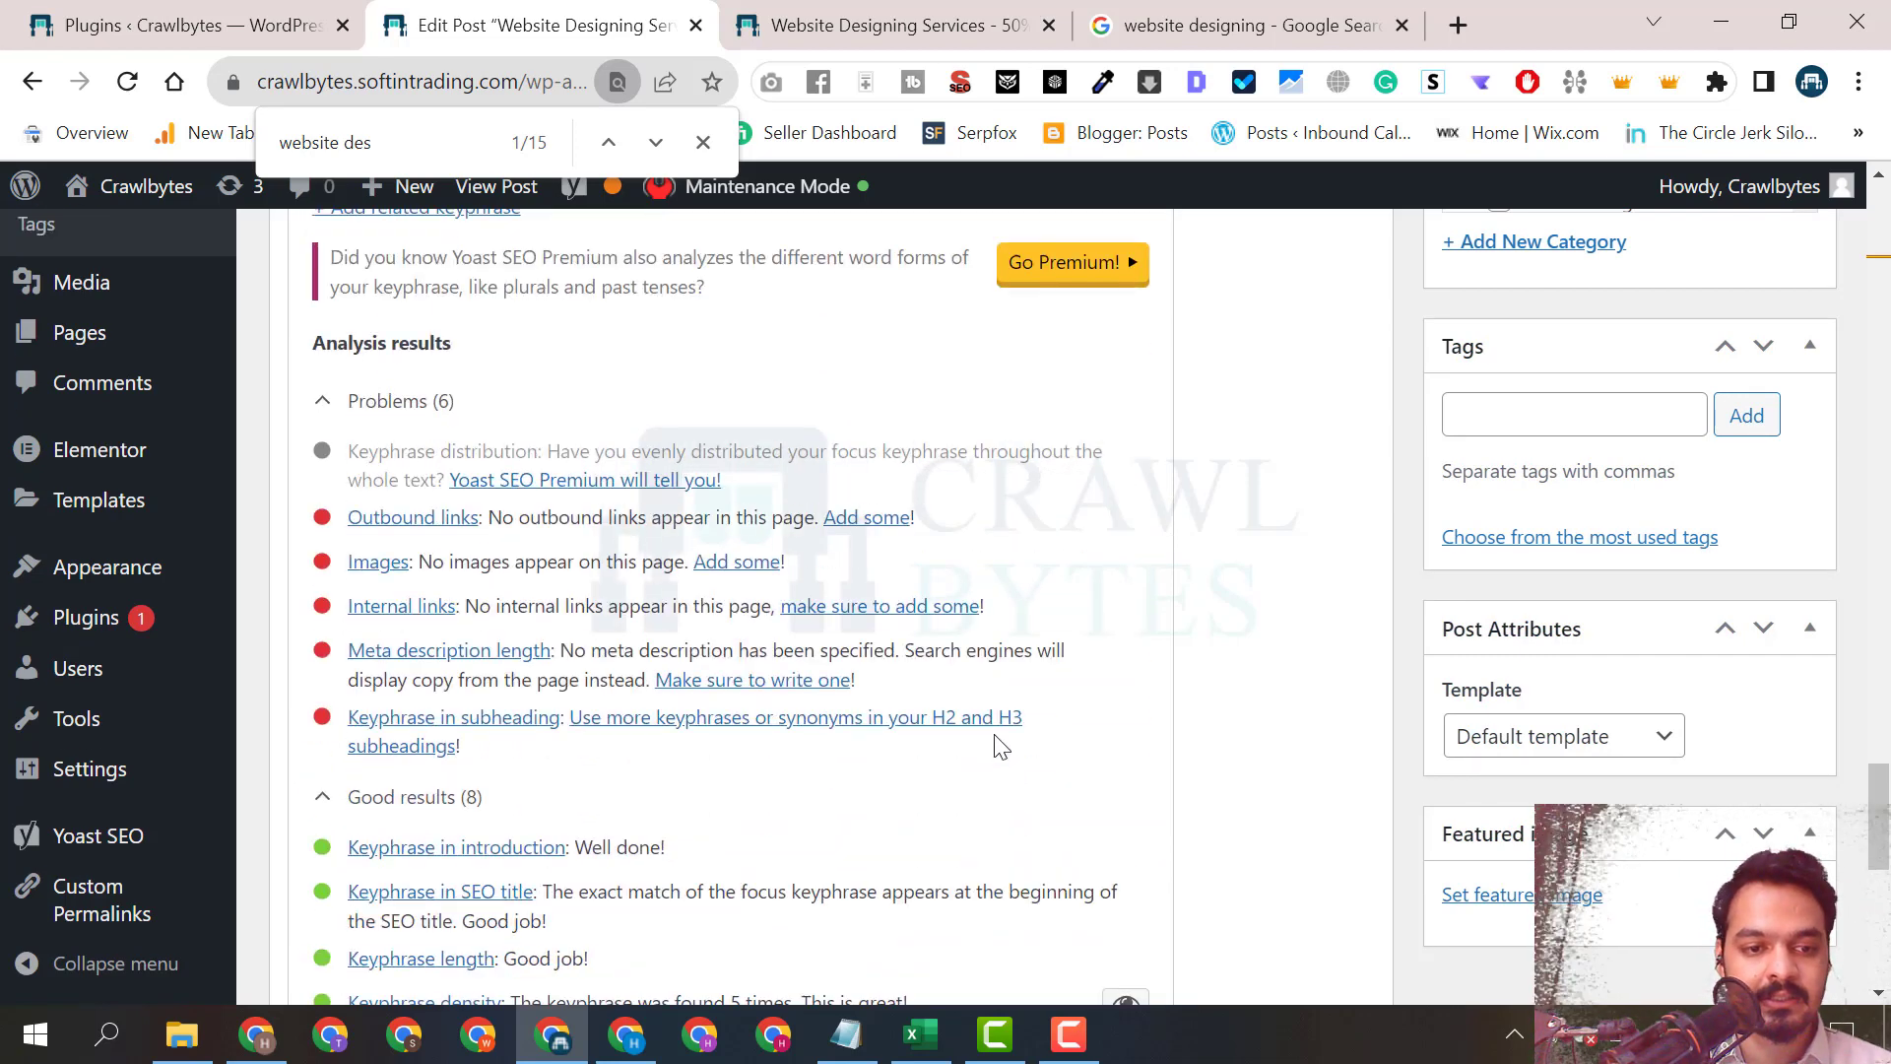
scroll(692, 702, "up", 3)
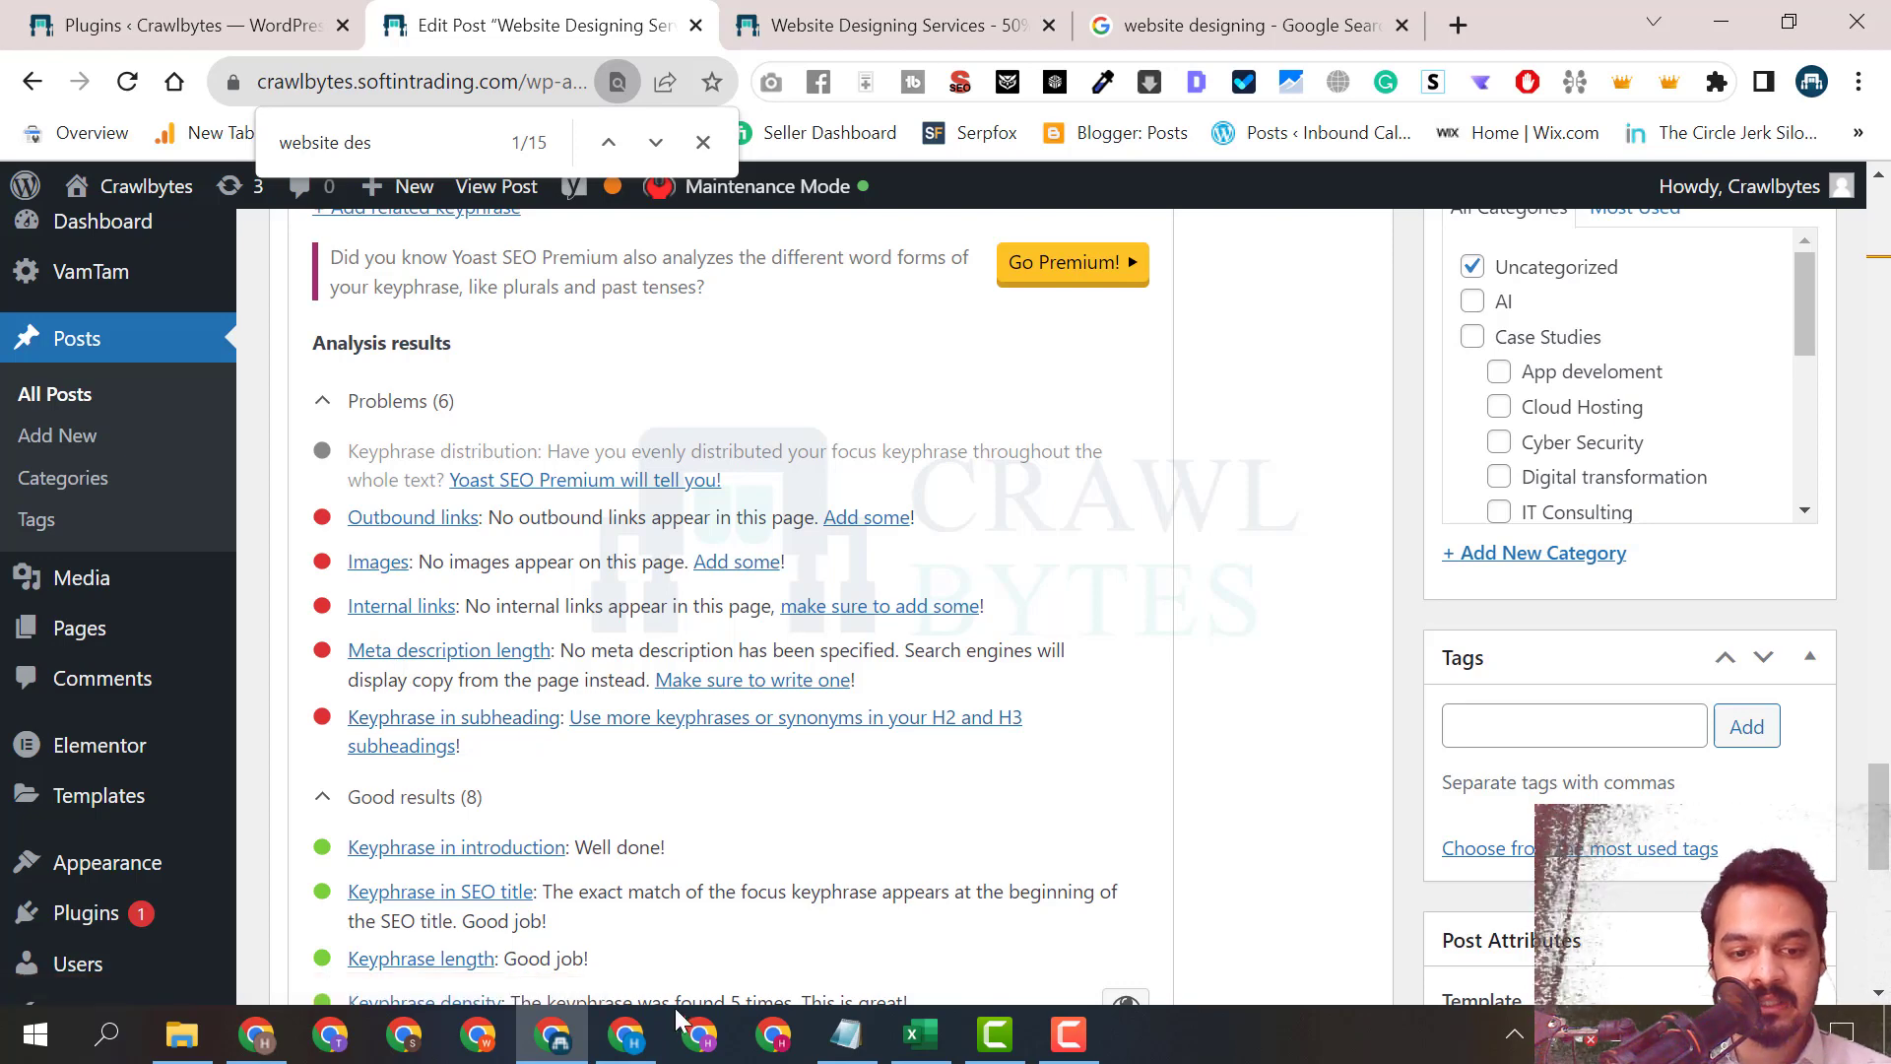
left_click(645, 1024)
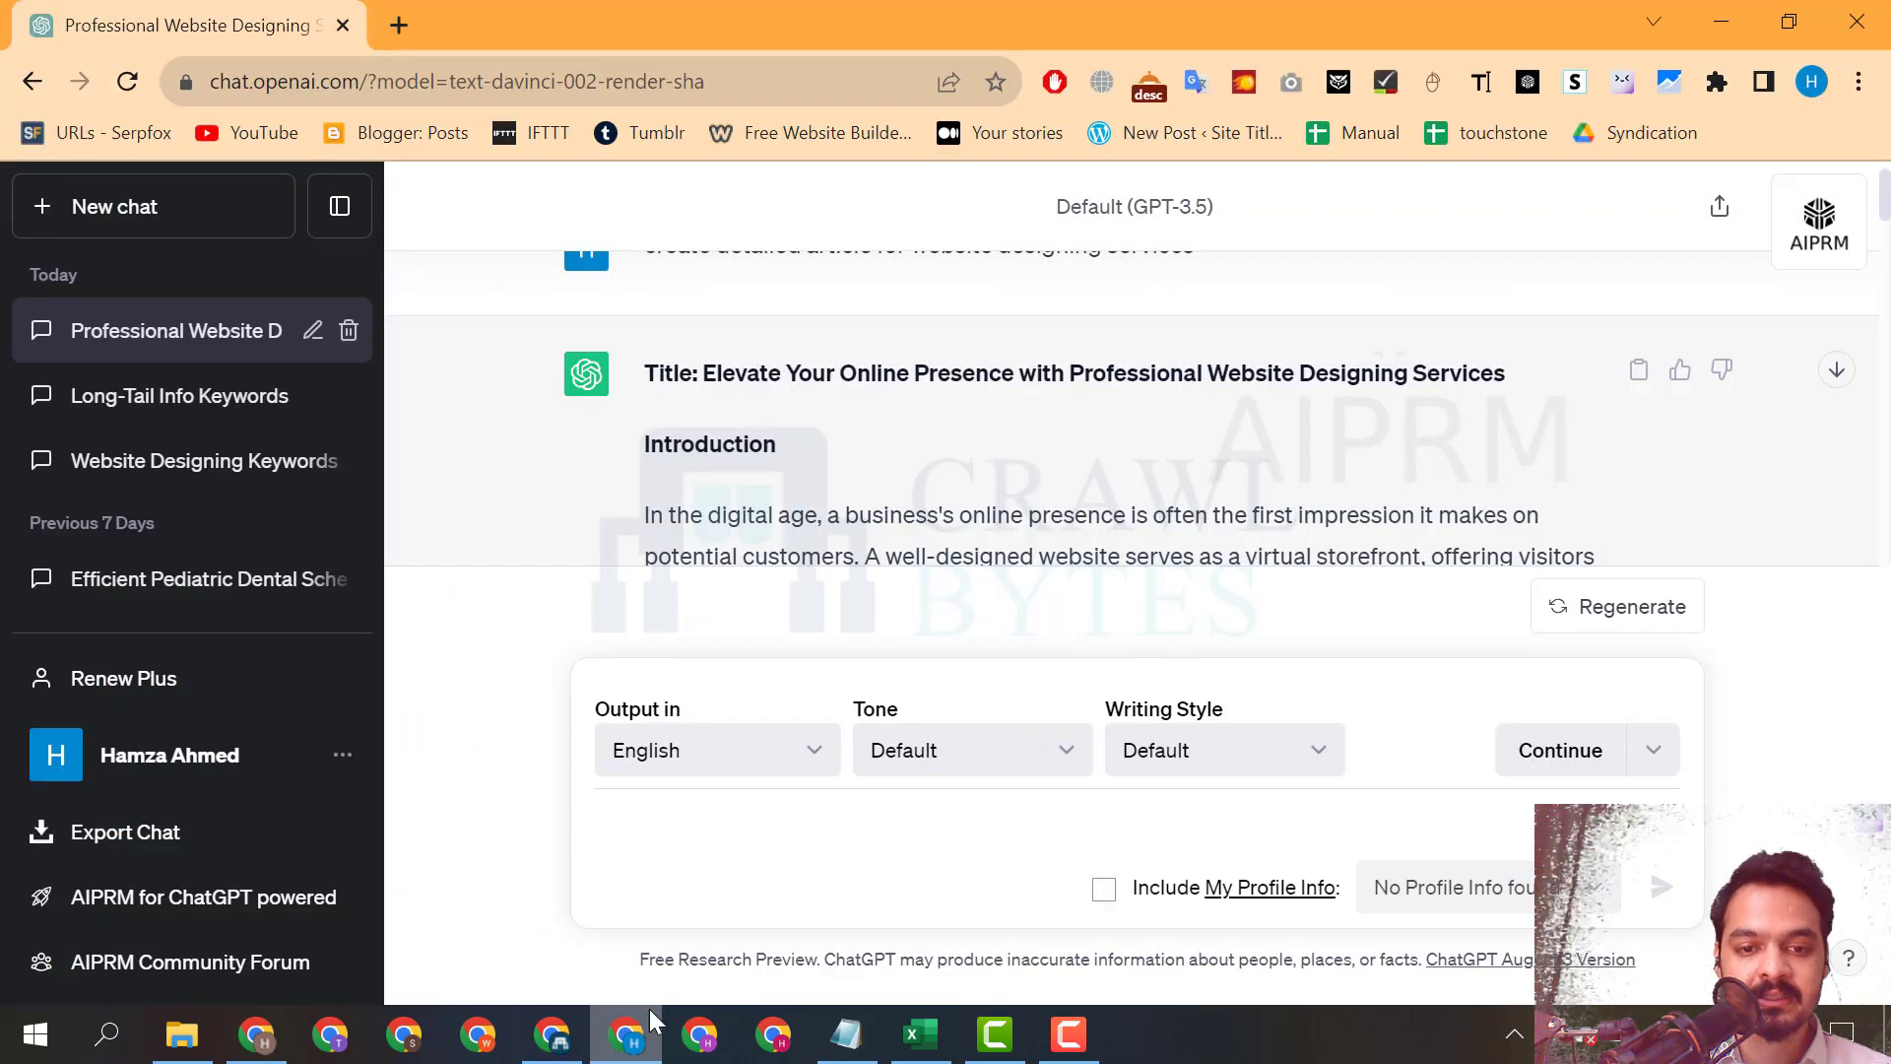
left_click(751, 812)
type("w")
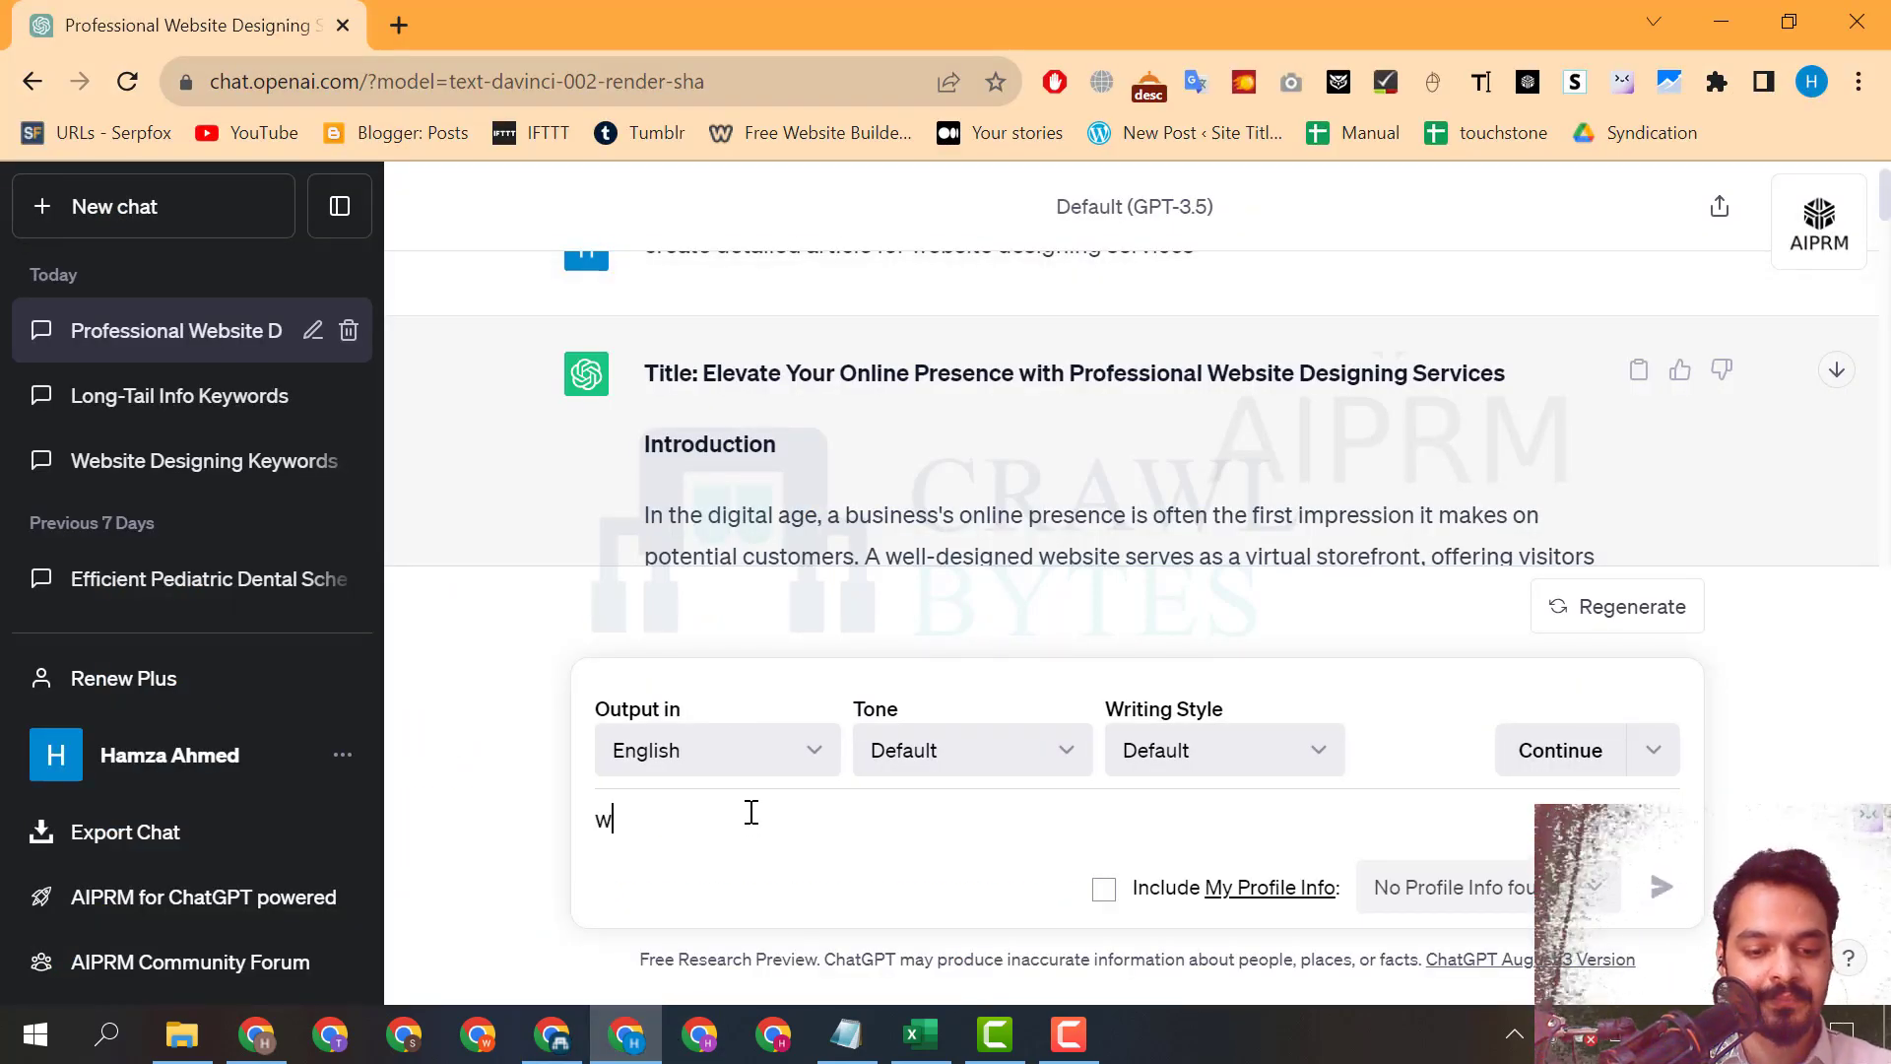
type("rite meta description for")
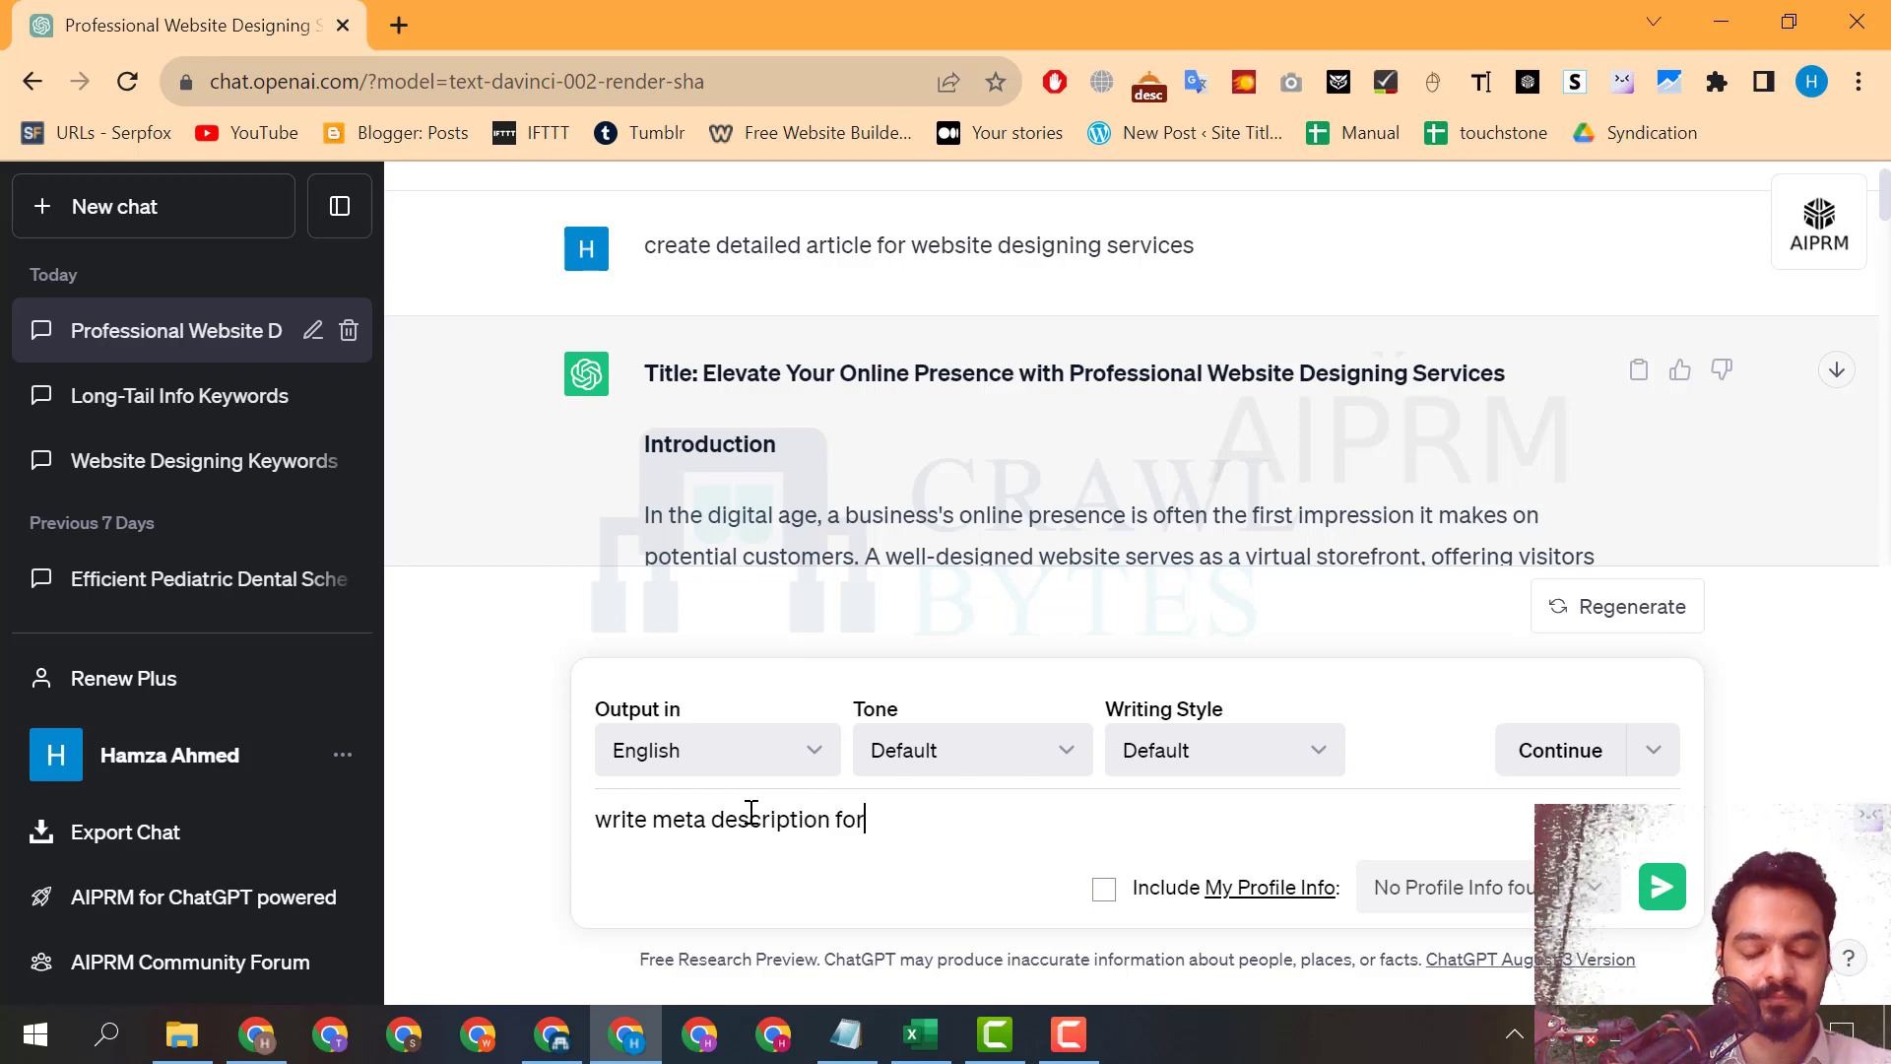
type("website")
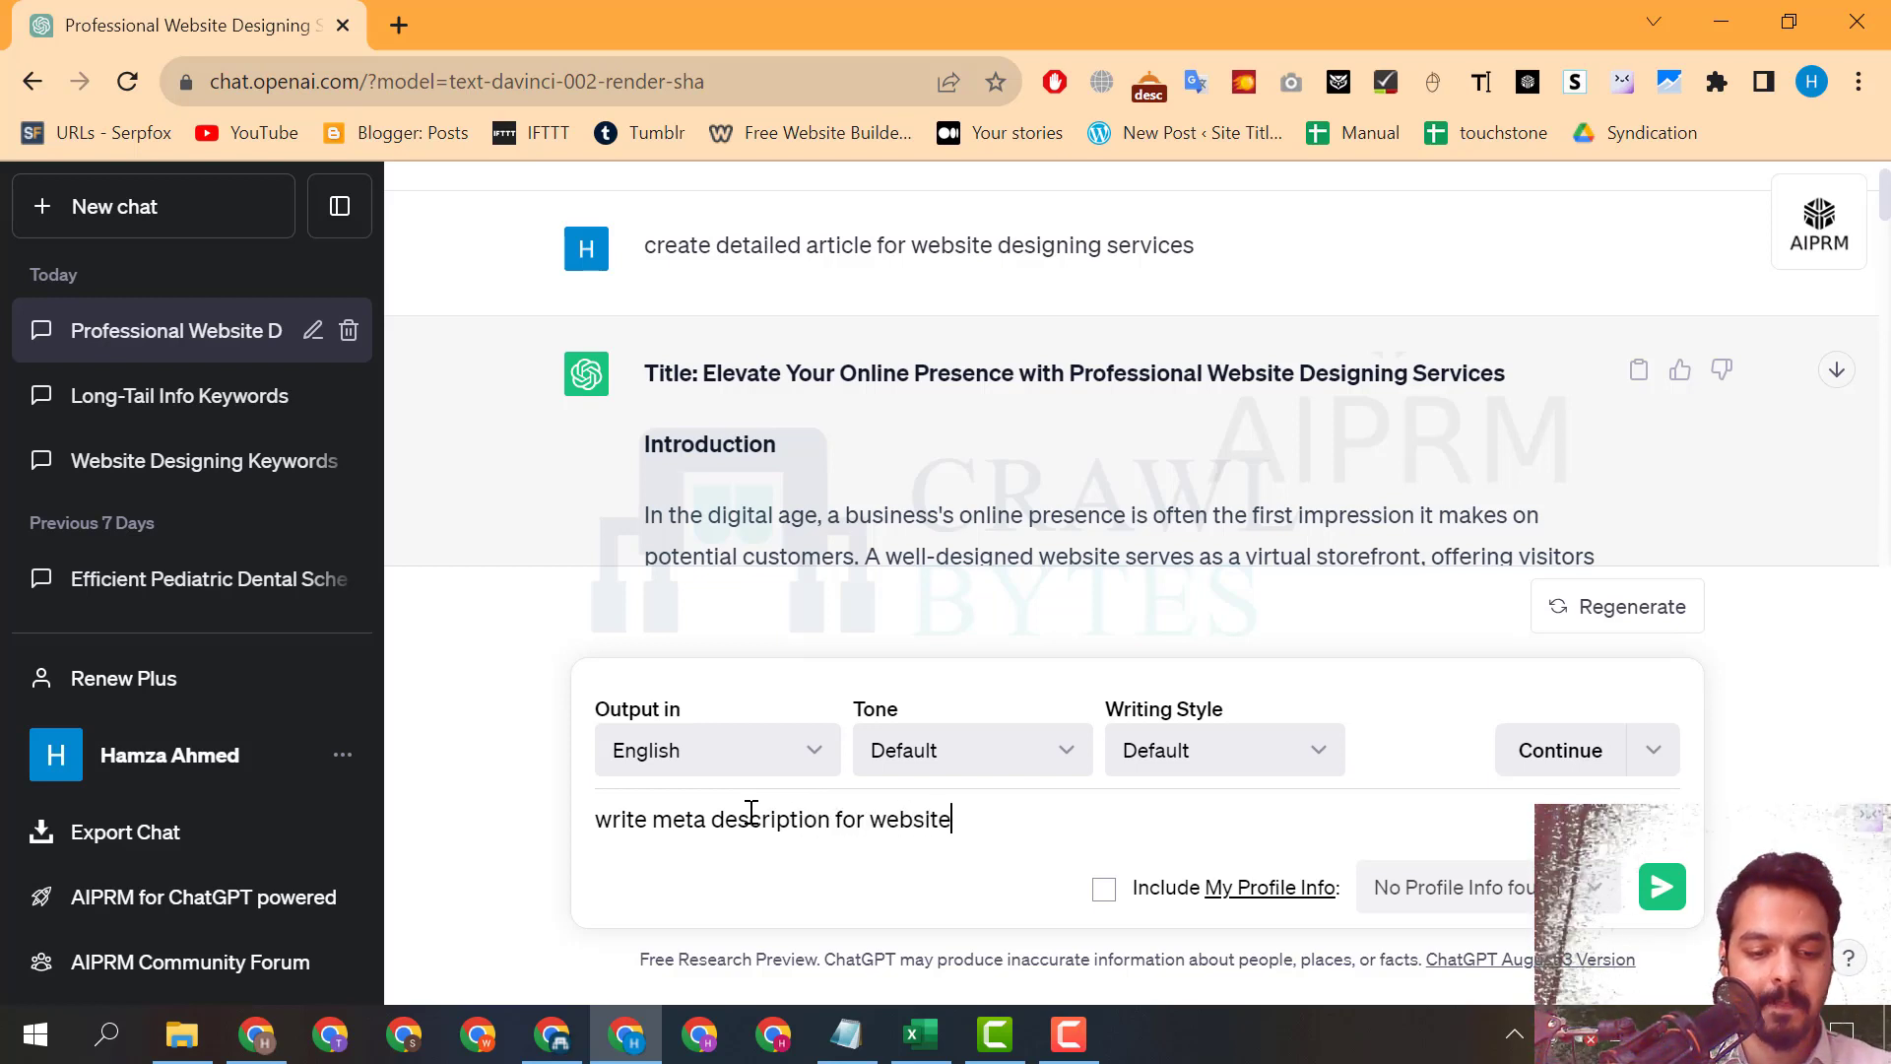
type(" designing service")
key("Return")
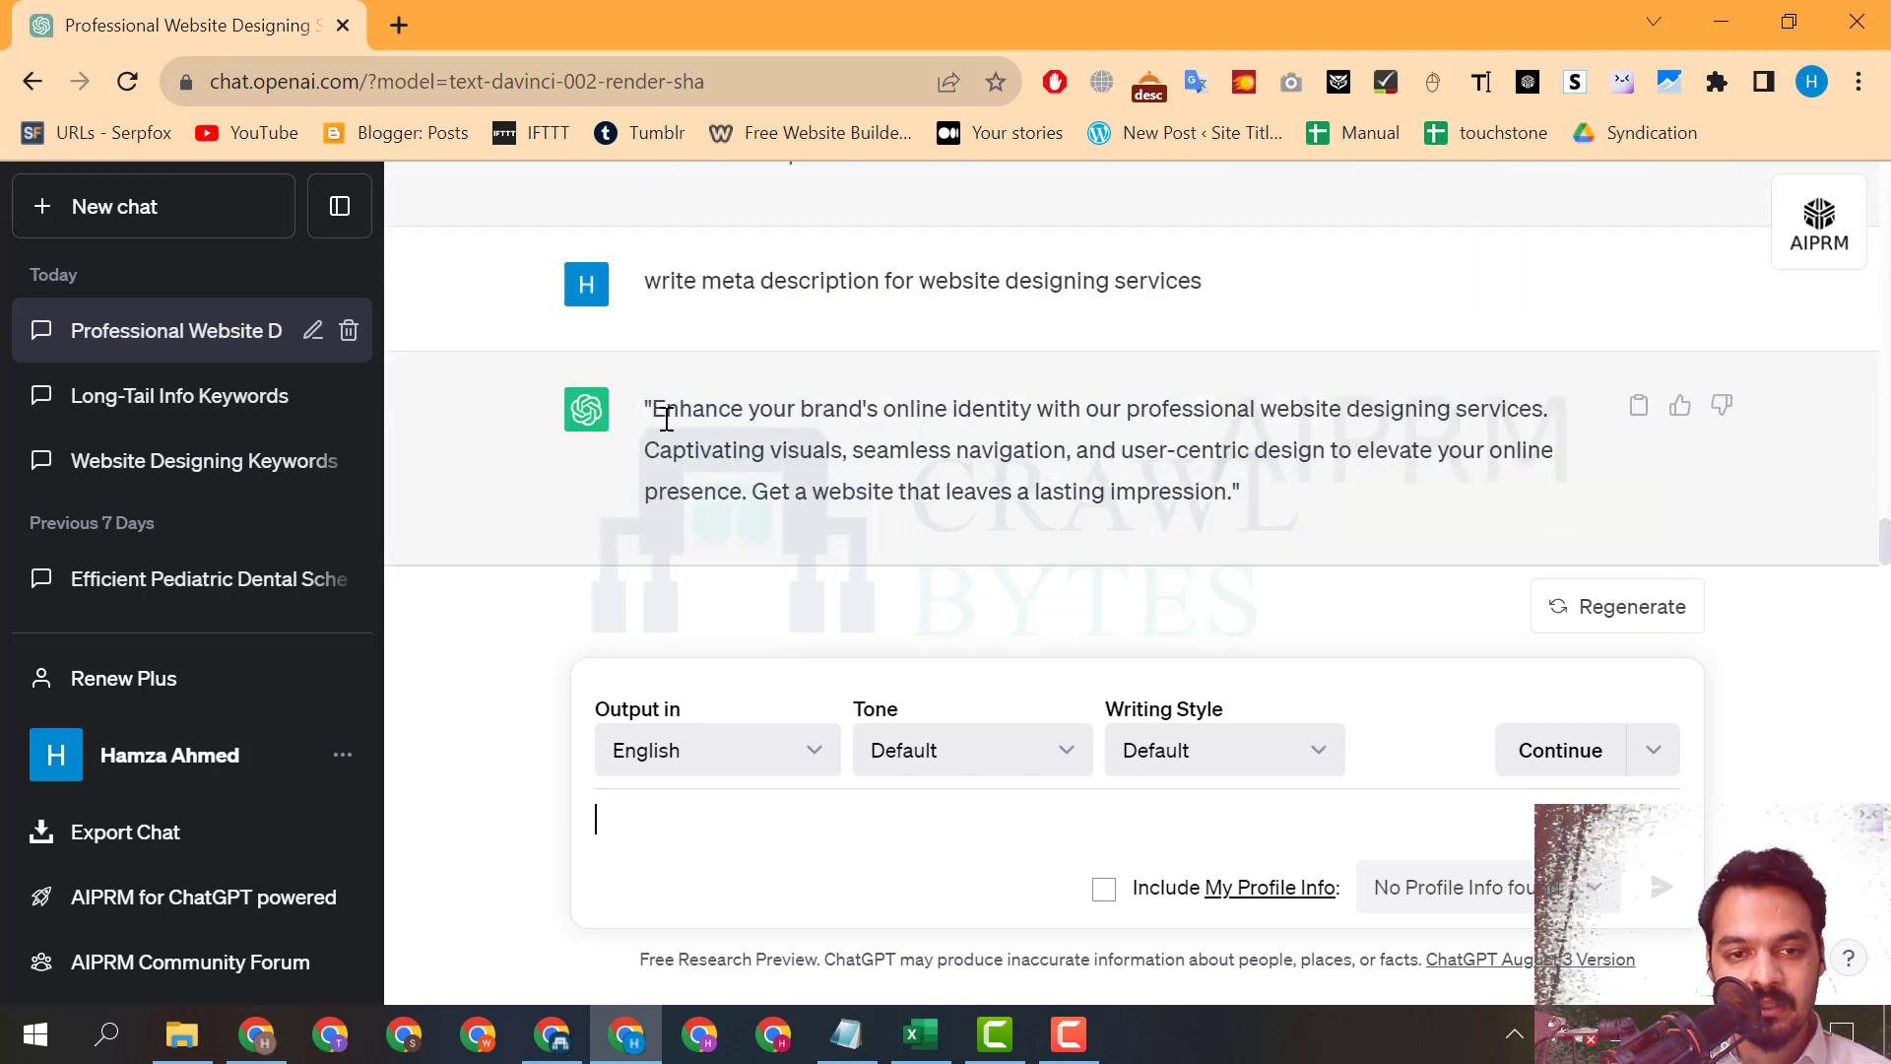
Copy ChatGPT's generated meta description without its quotation marks and paste it as the post's Yoast SEO meta description.
left_click_drag(653, 406, 1236, 493)
key("ctrl+c")
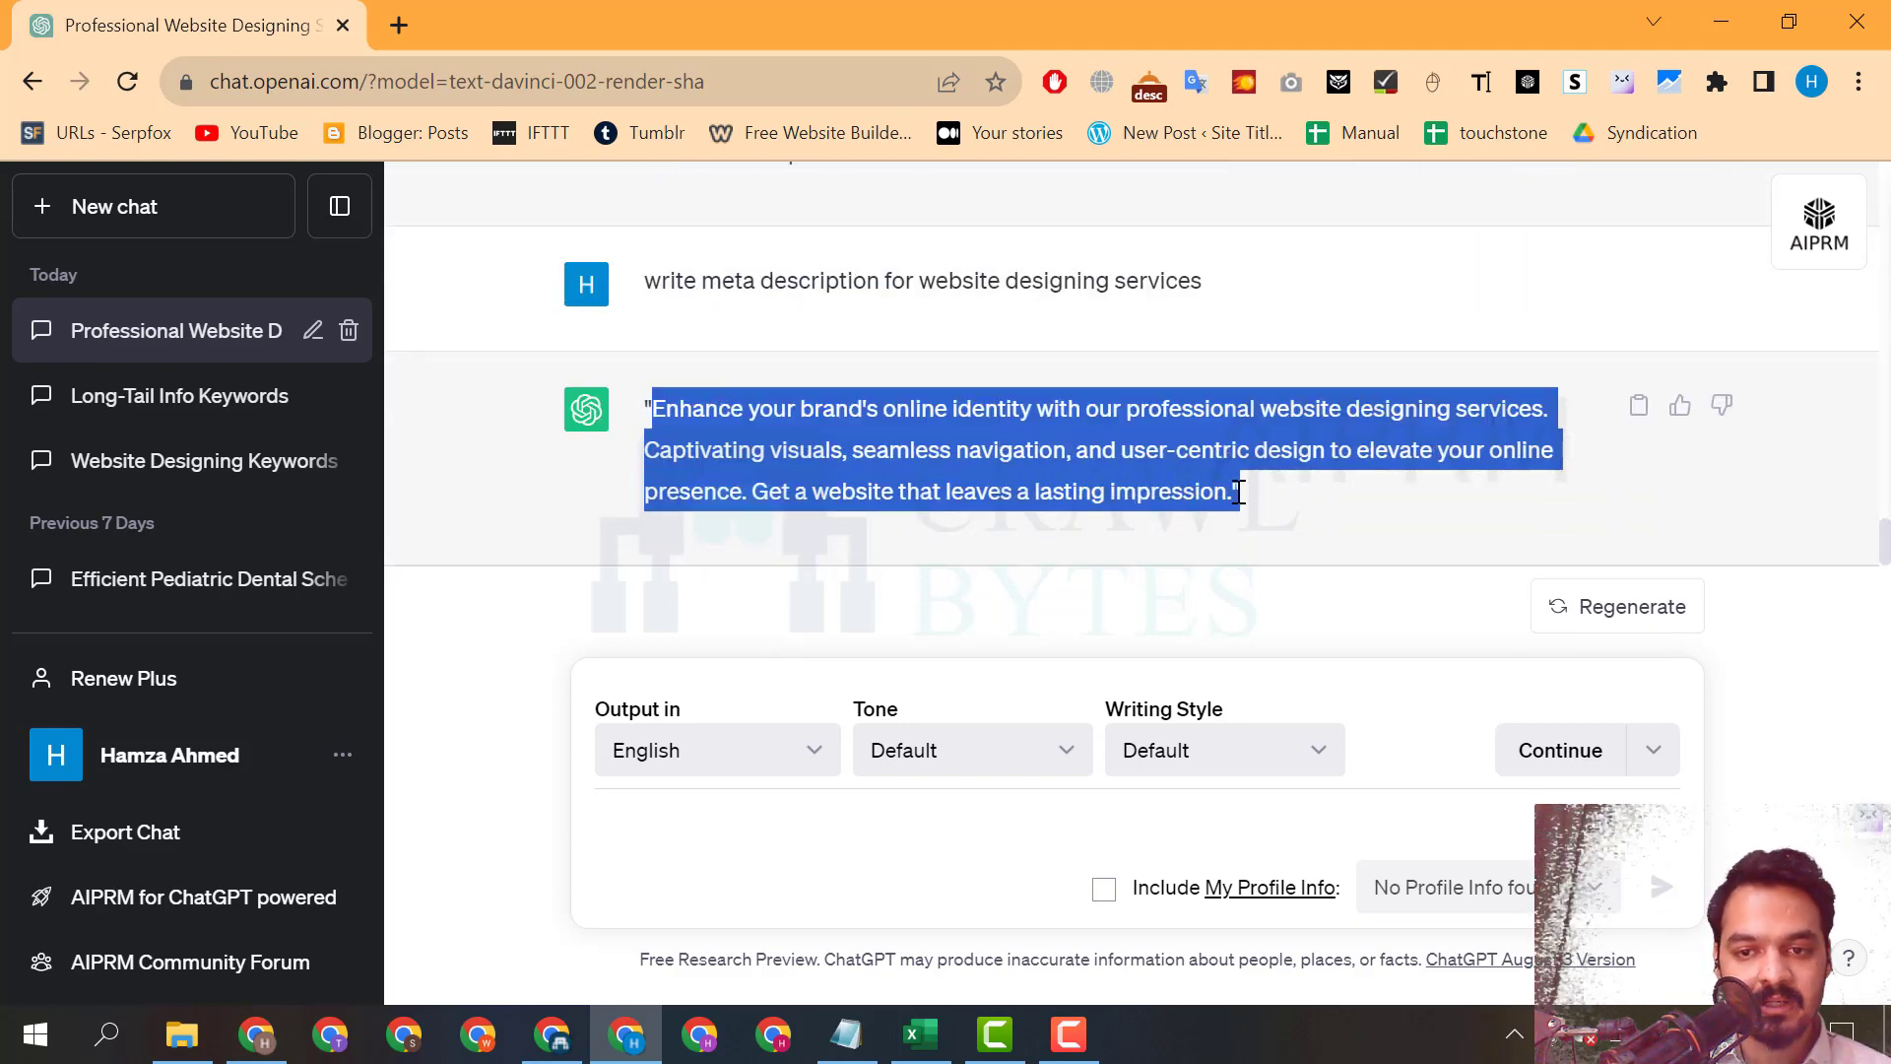
left_click(582, 1042)
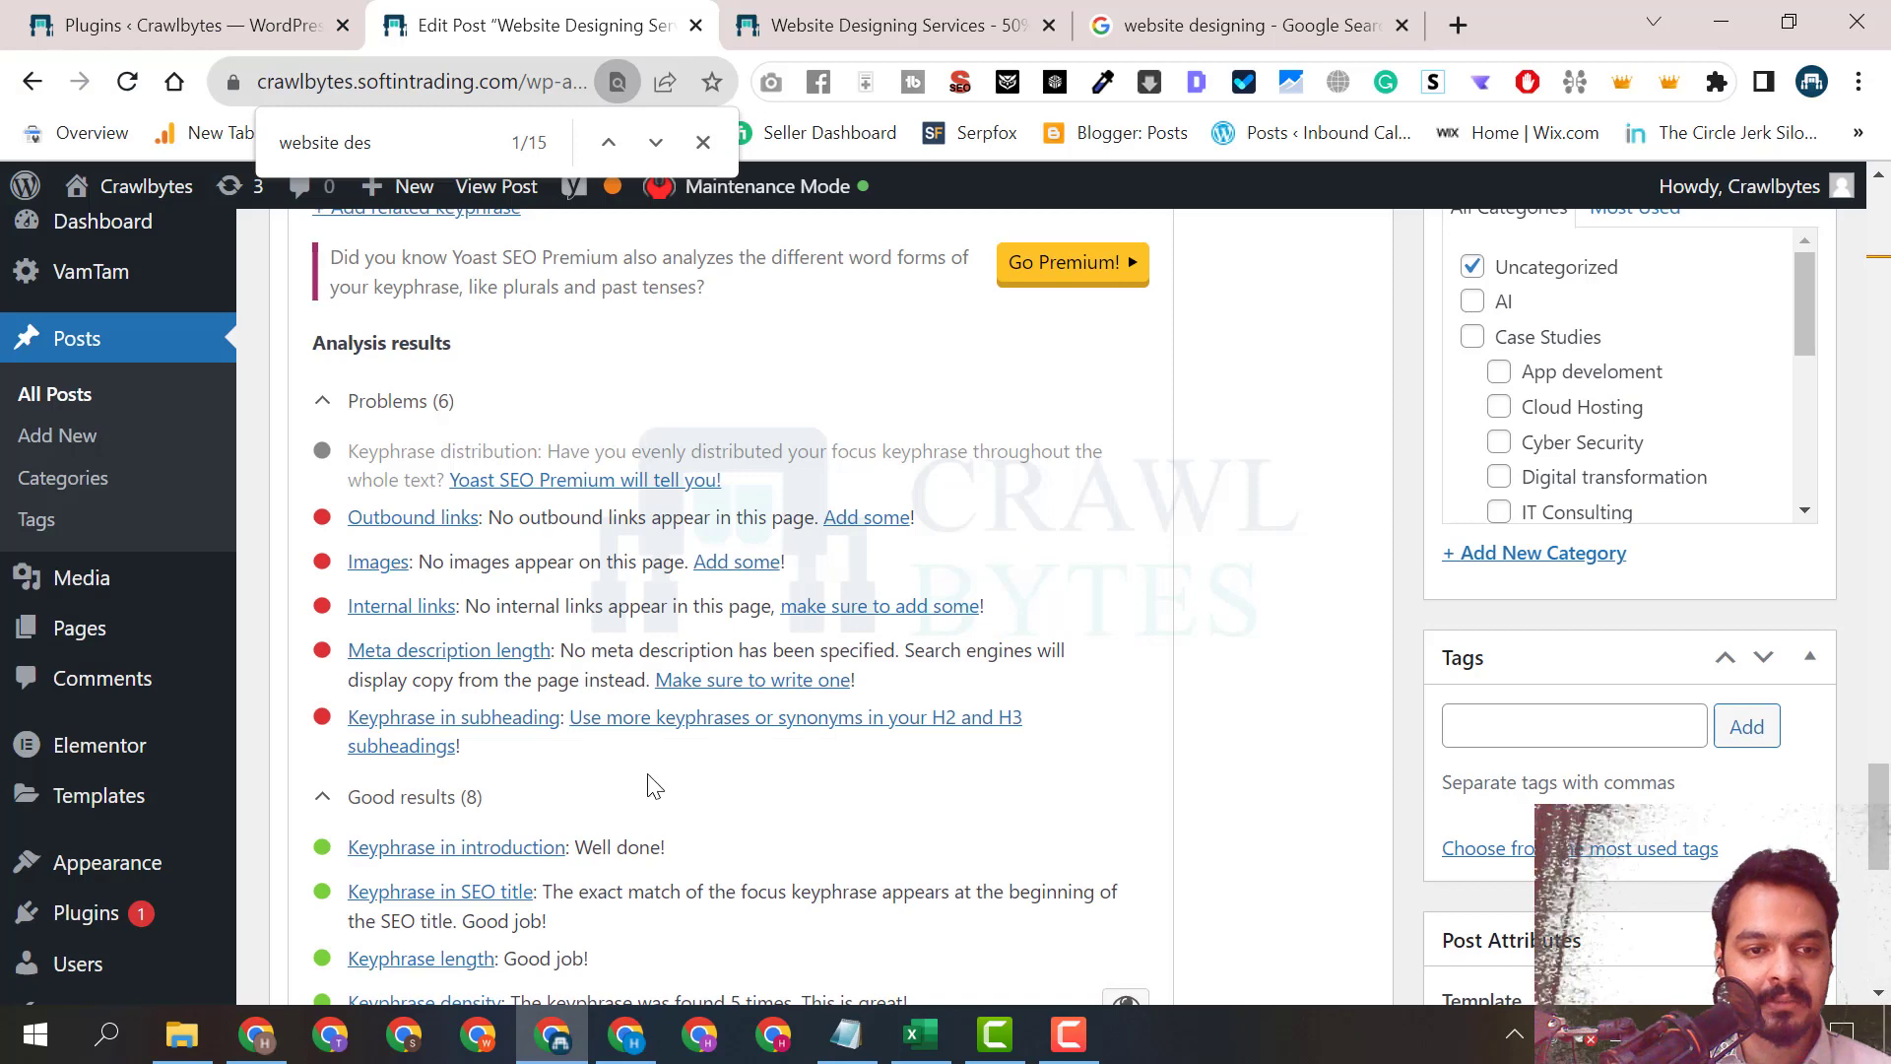
scroll(611, 689, "up", 5)
left_click(544, 397)
key("ctrl+v")
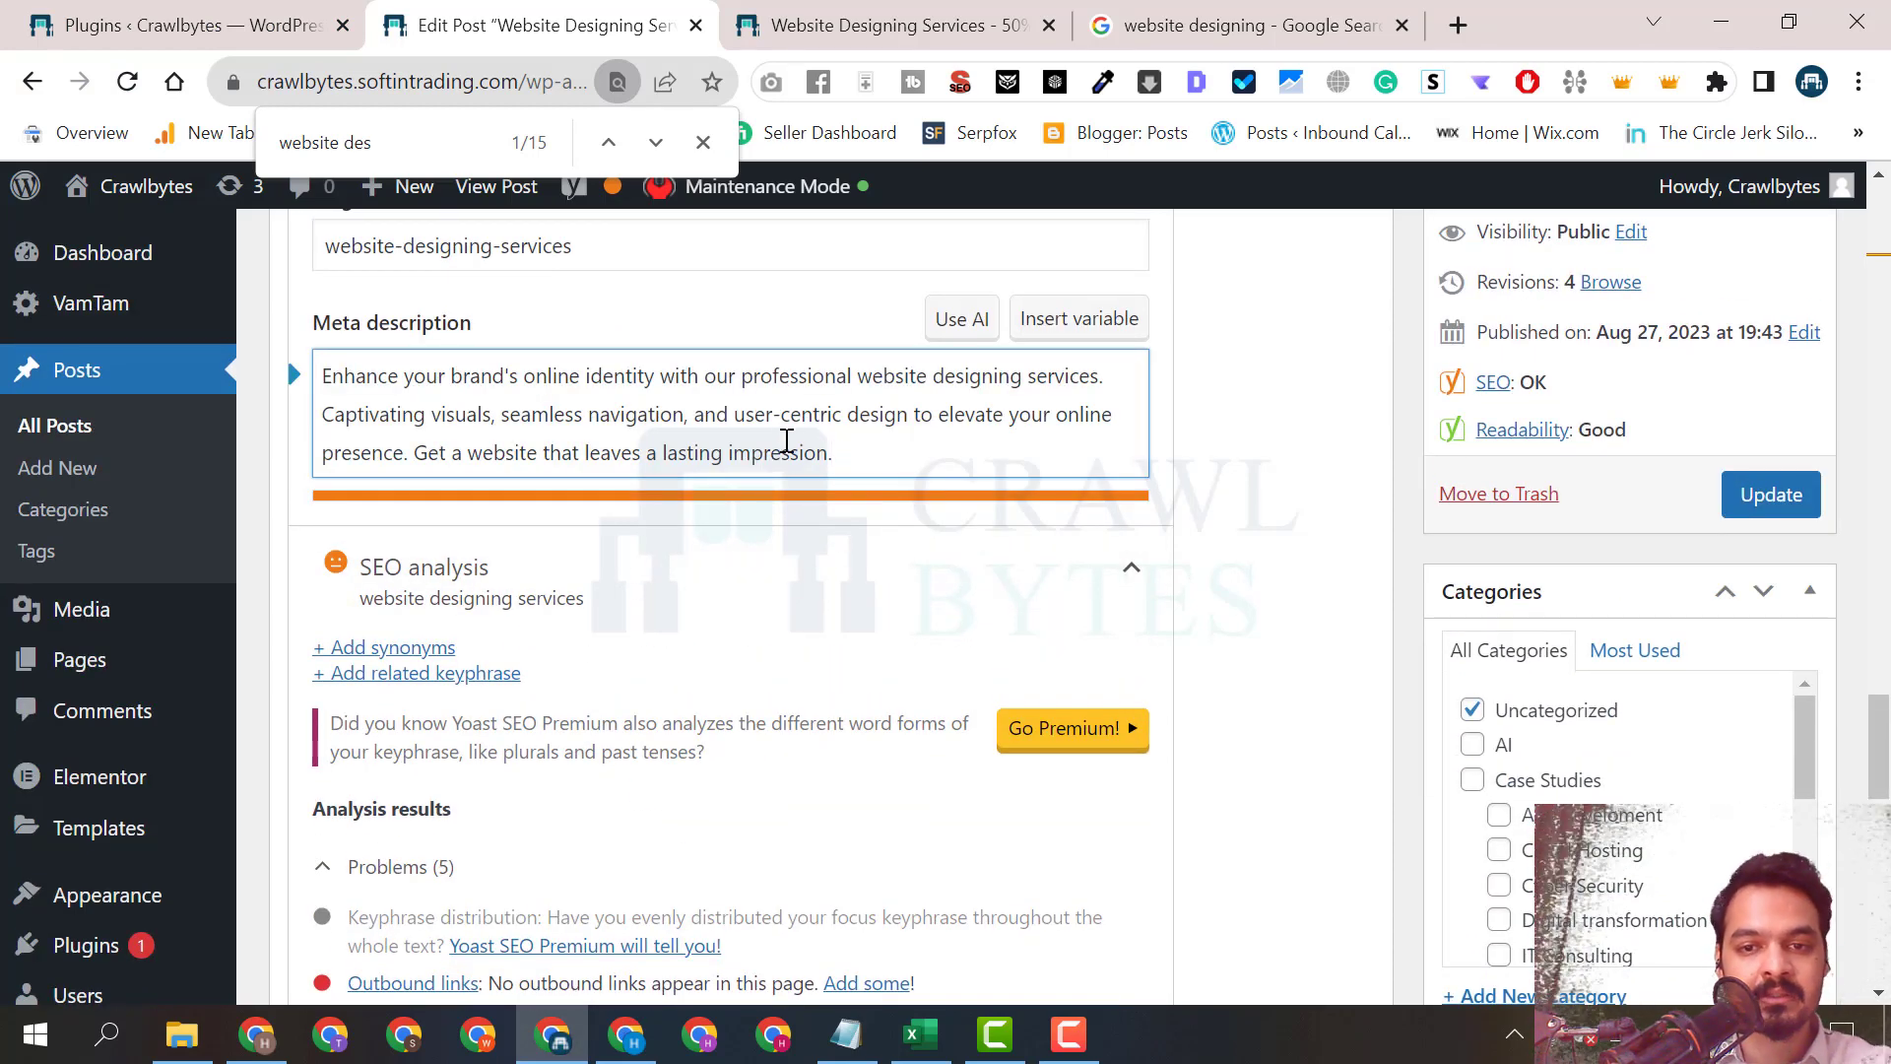
Shorten the meta description to begin with "Our professional" and end with "elevate online presence.", removing the last sentence and the word "your".
left_click_drag(914, 370, 1100, 375)
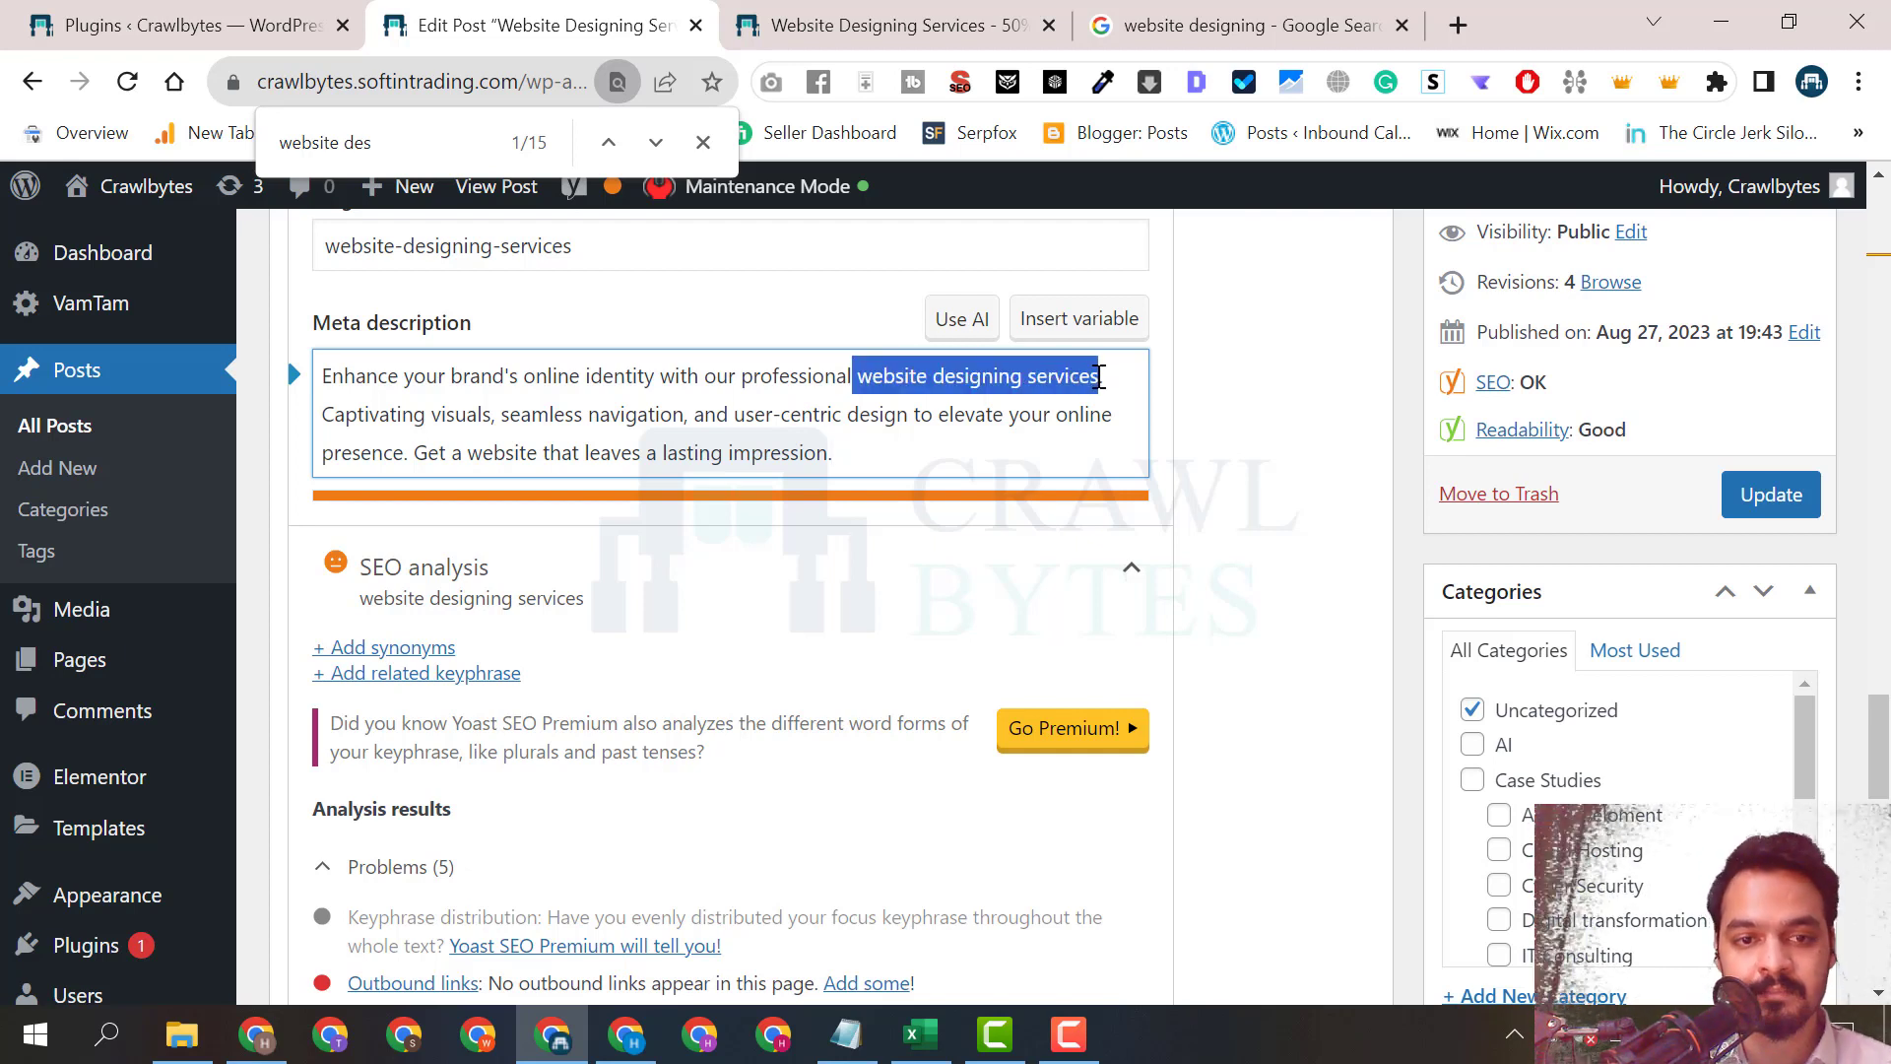
left_click_drag(409, 453, 870, 454)
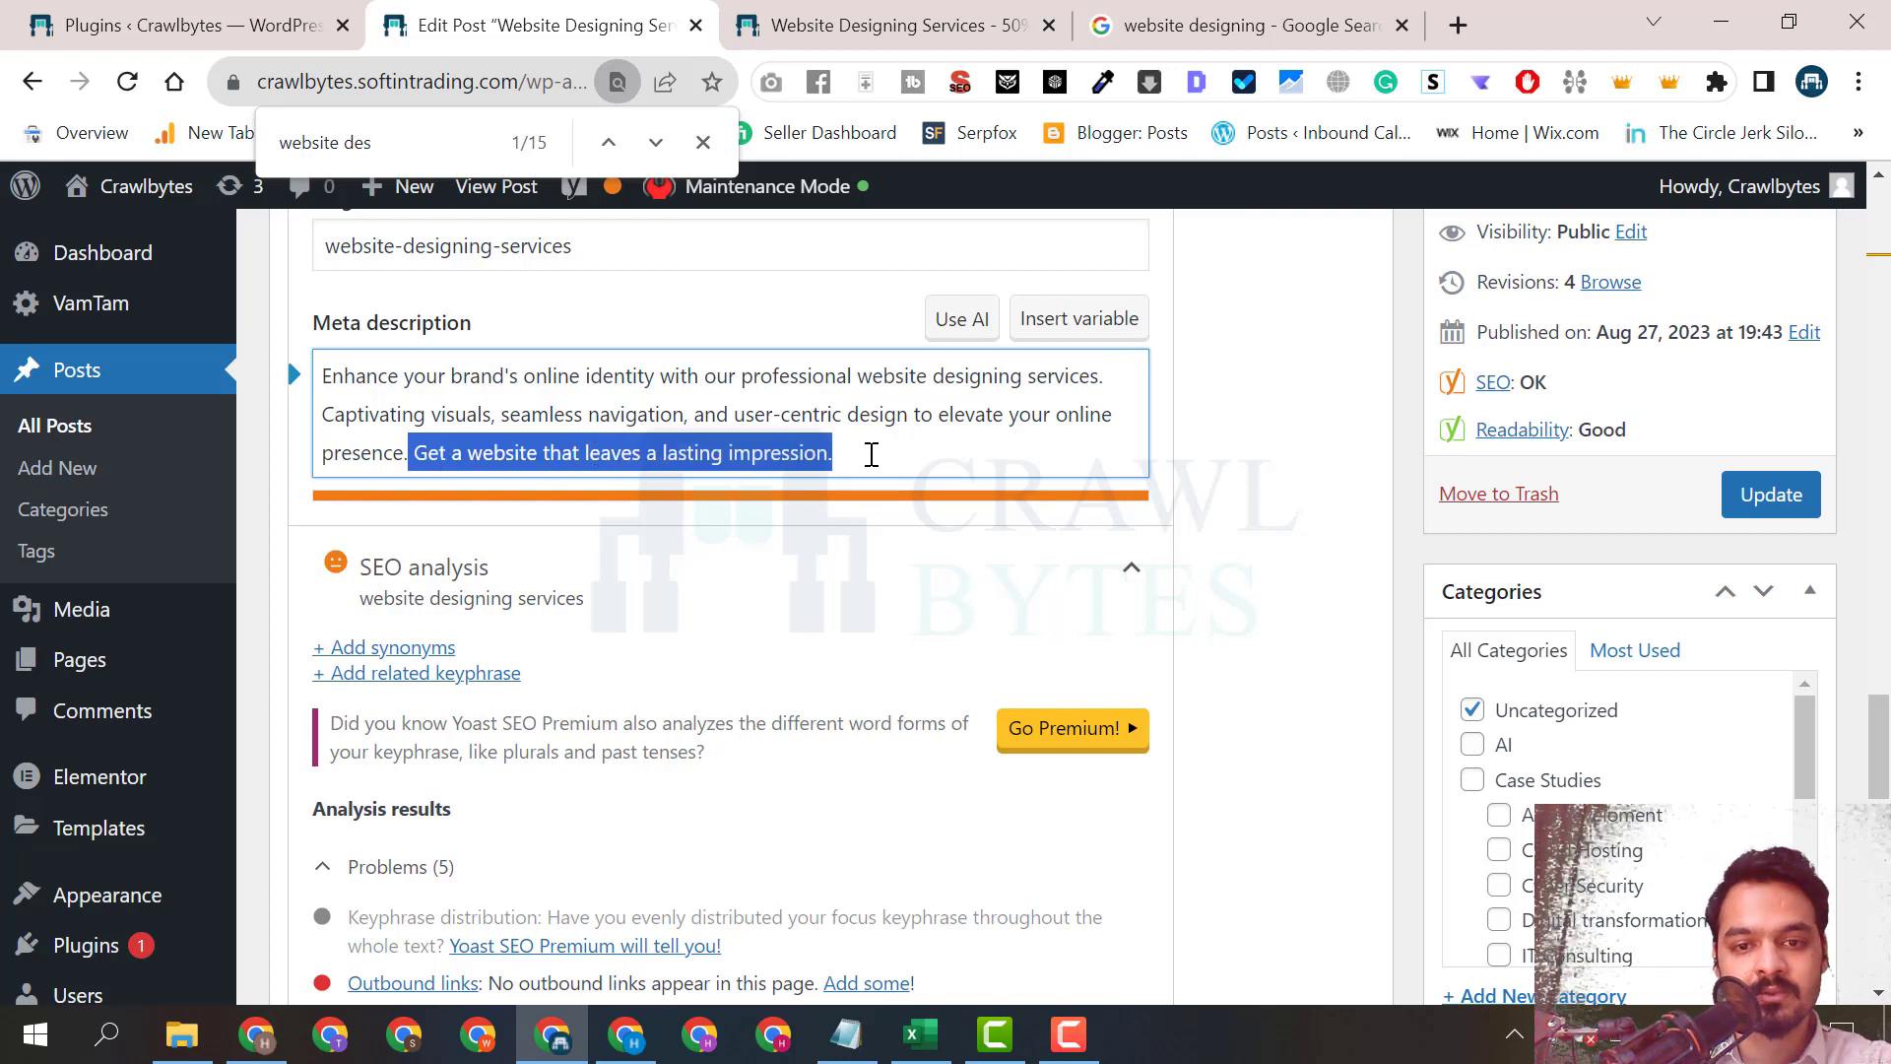
key("BackSpace")
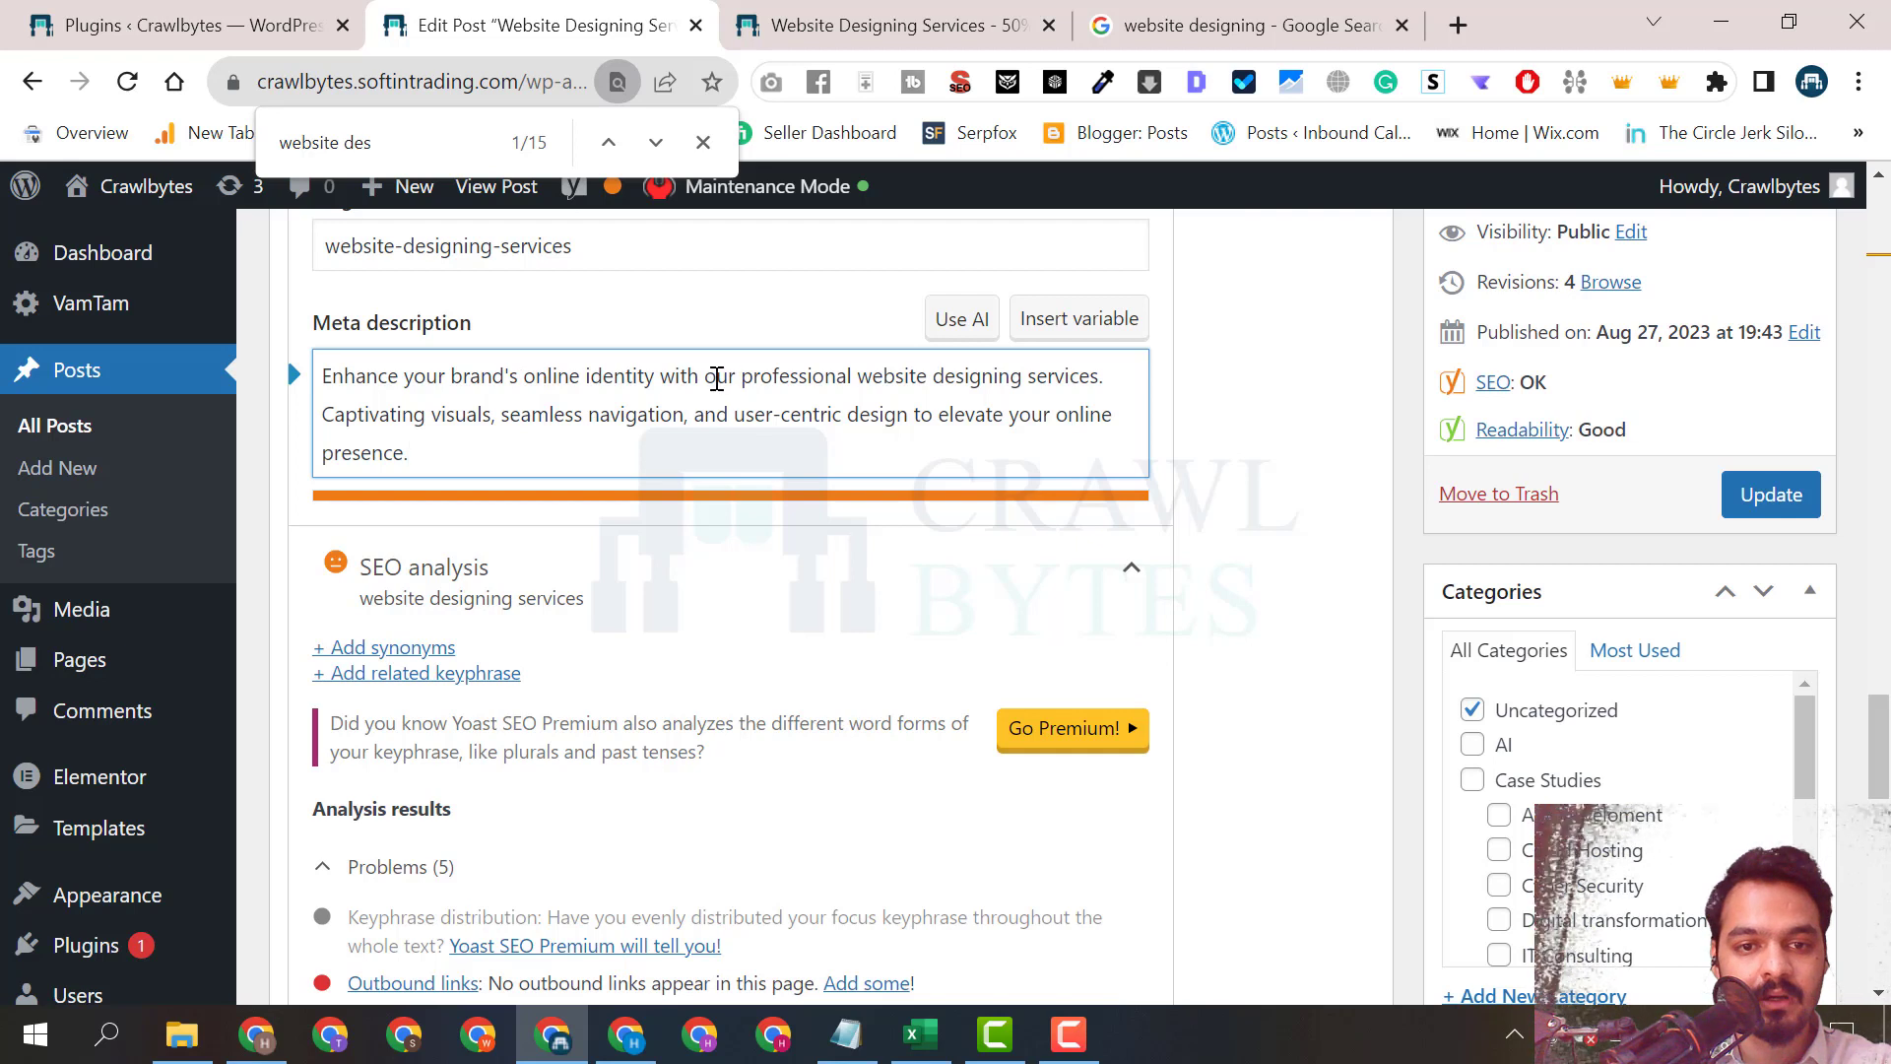
left_click_drag(715, 378, 306, 378)
key("BackSpace")
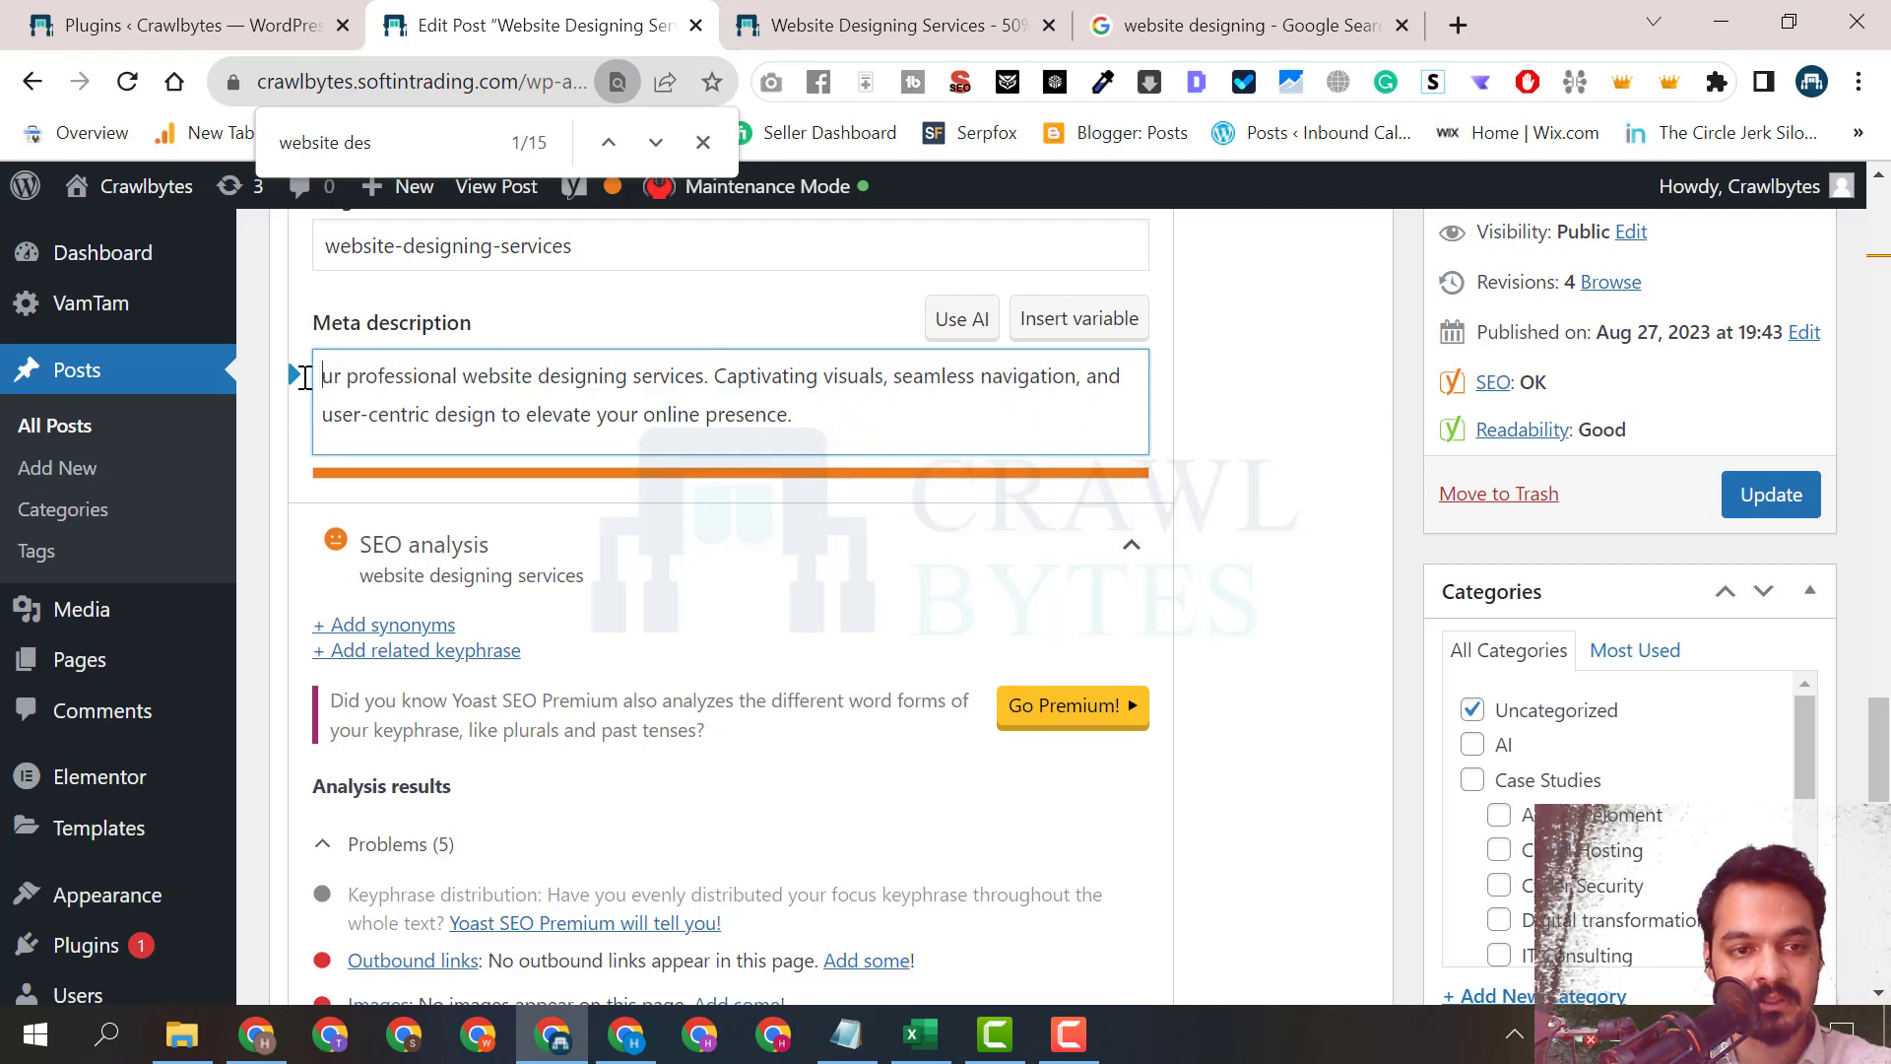
type("O")
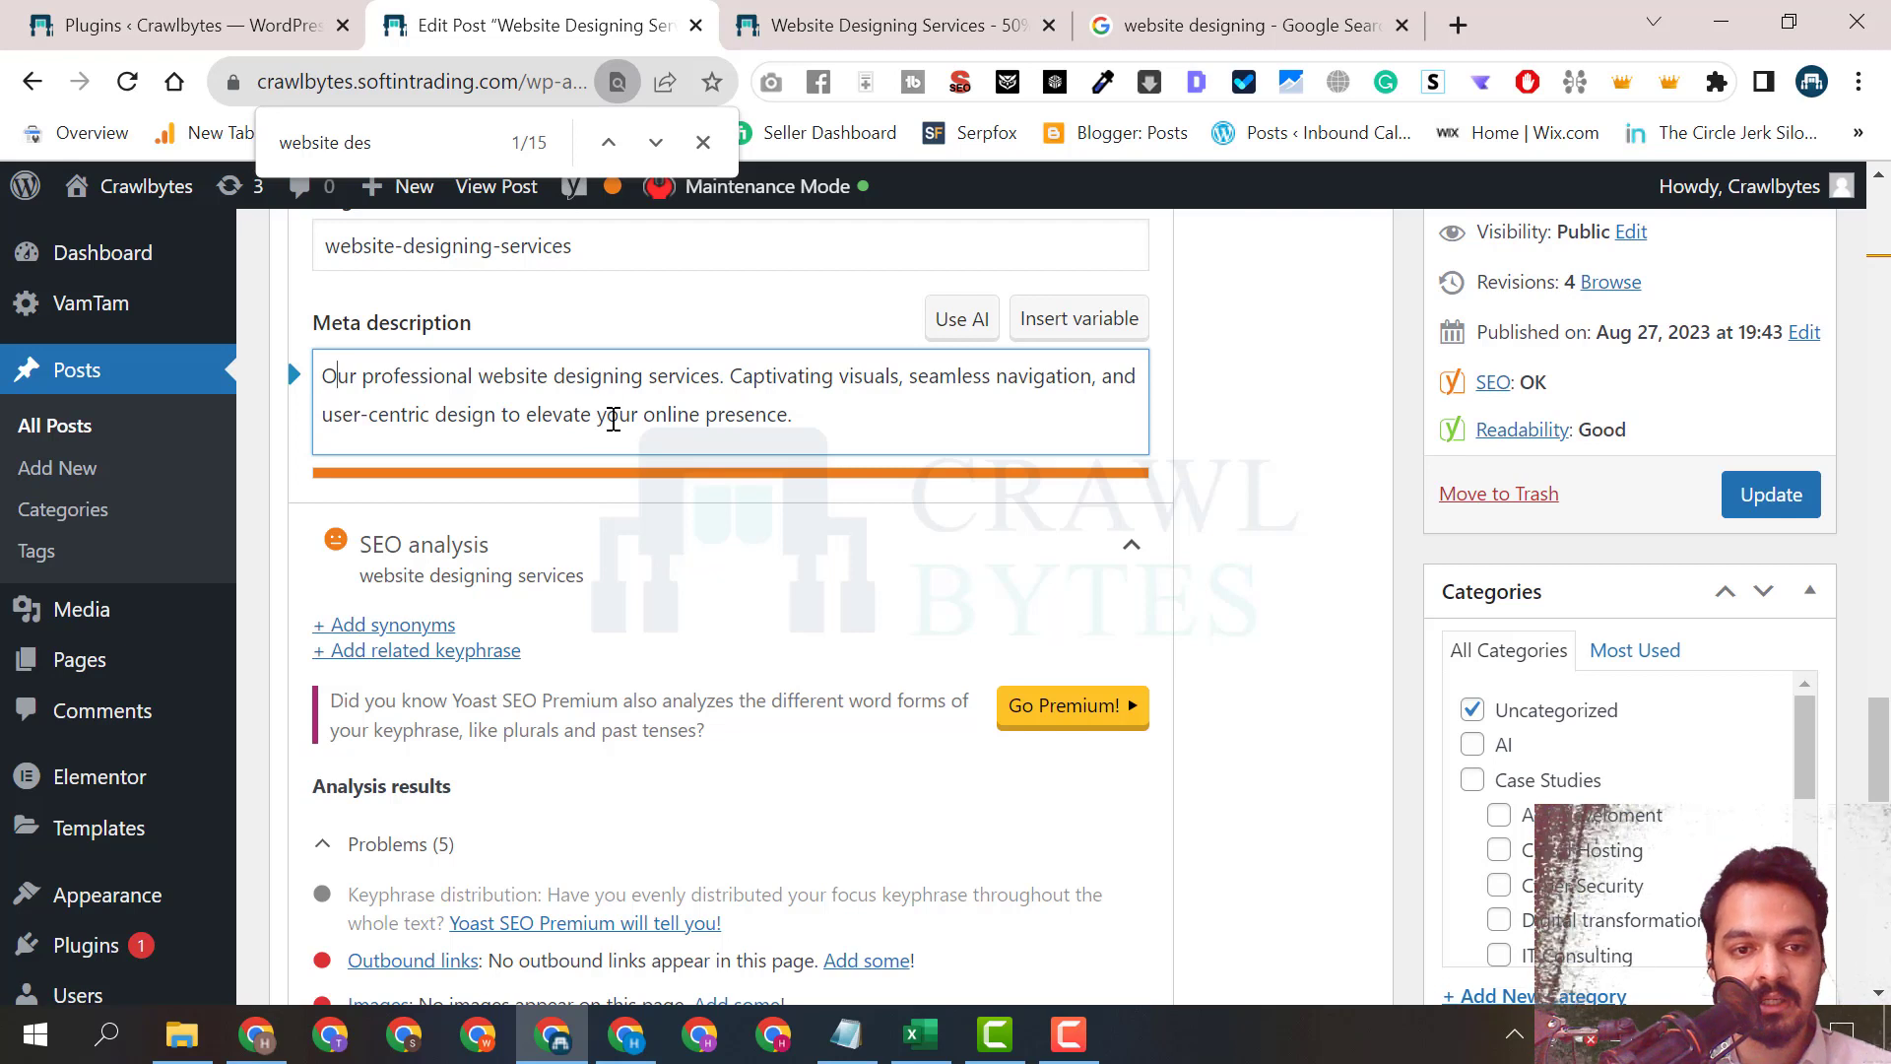
double_click(612, 420)
key("BackSpace")
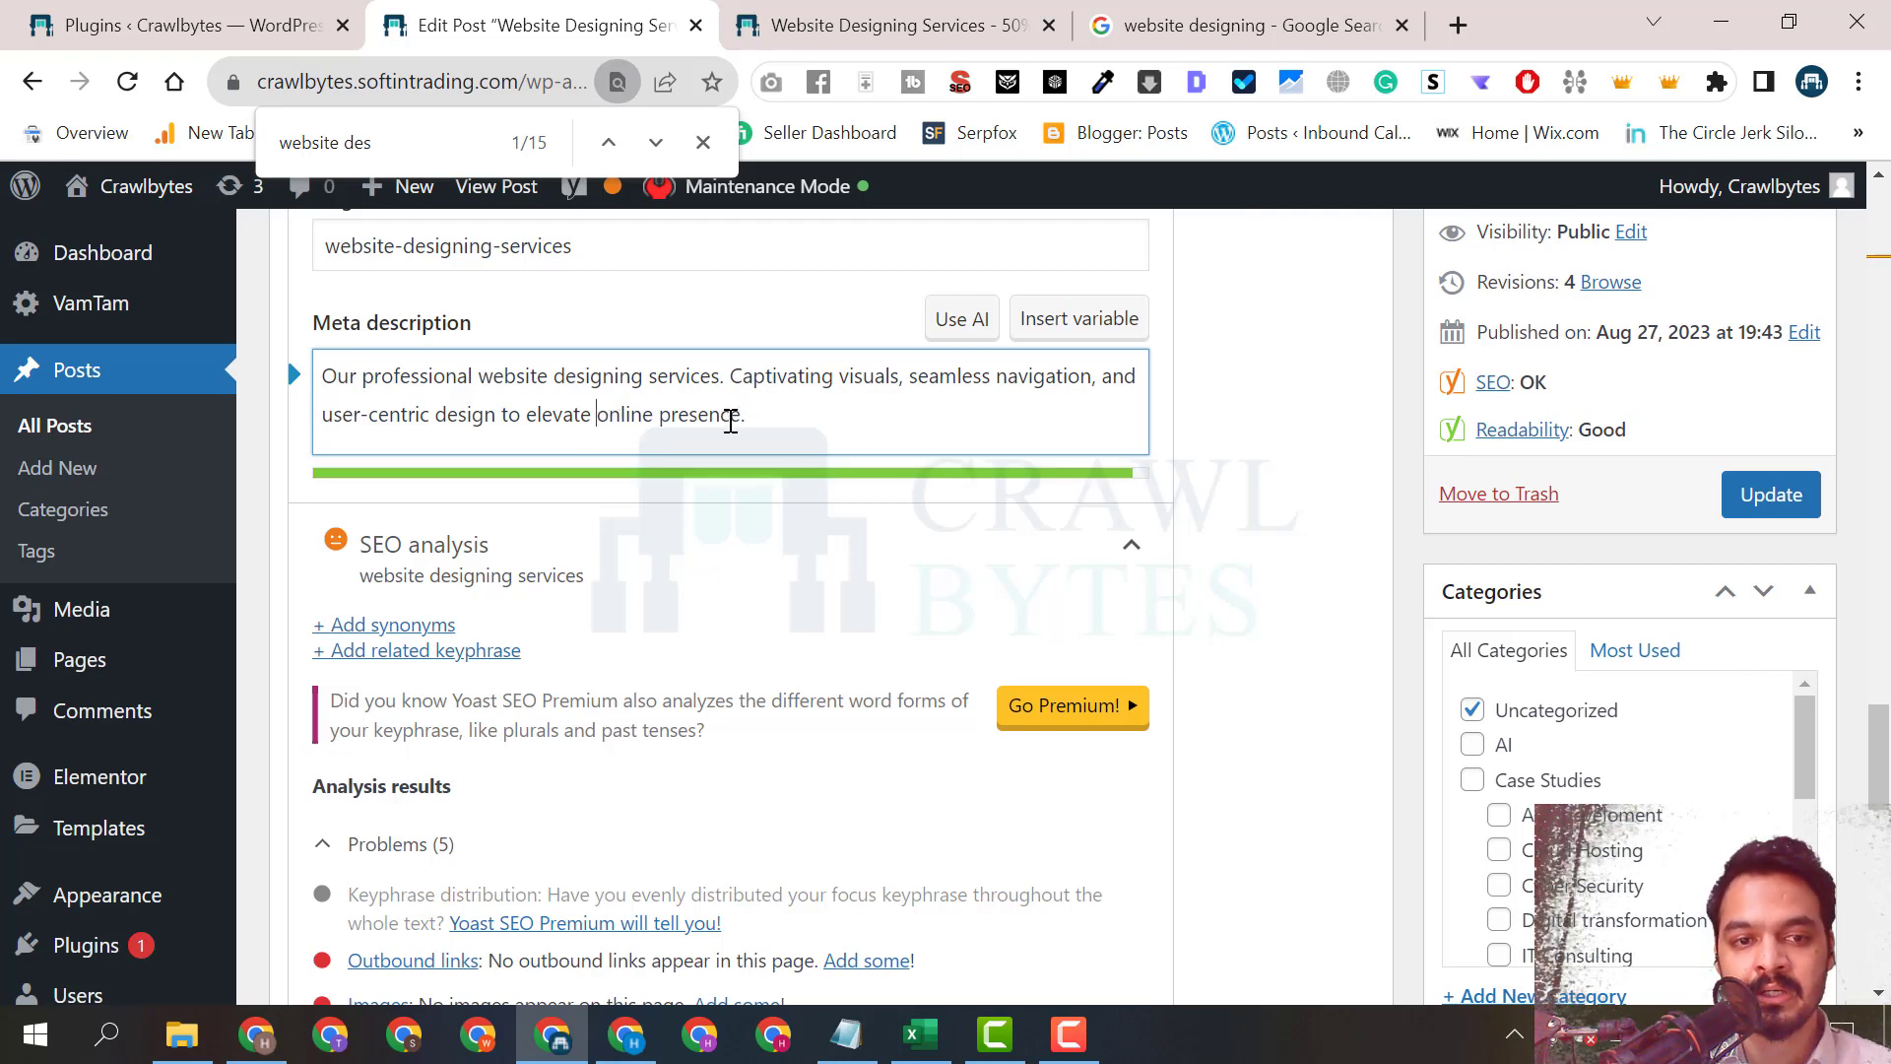
Select the shortened meta description, then copy the address mangools.com/free-seo-tools/serp-simulator from the other browser window.
left_click_drag(773, 413, 321, 374)
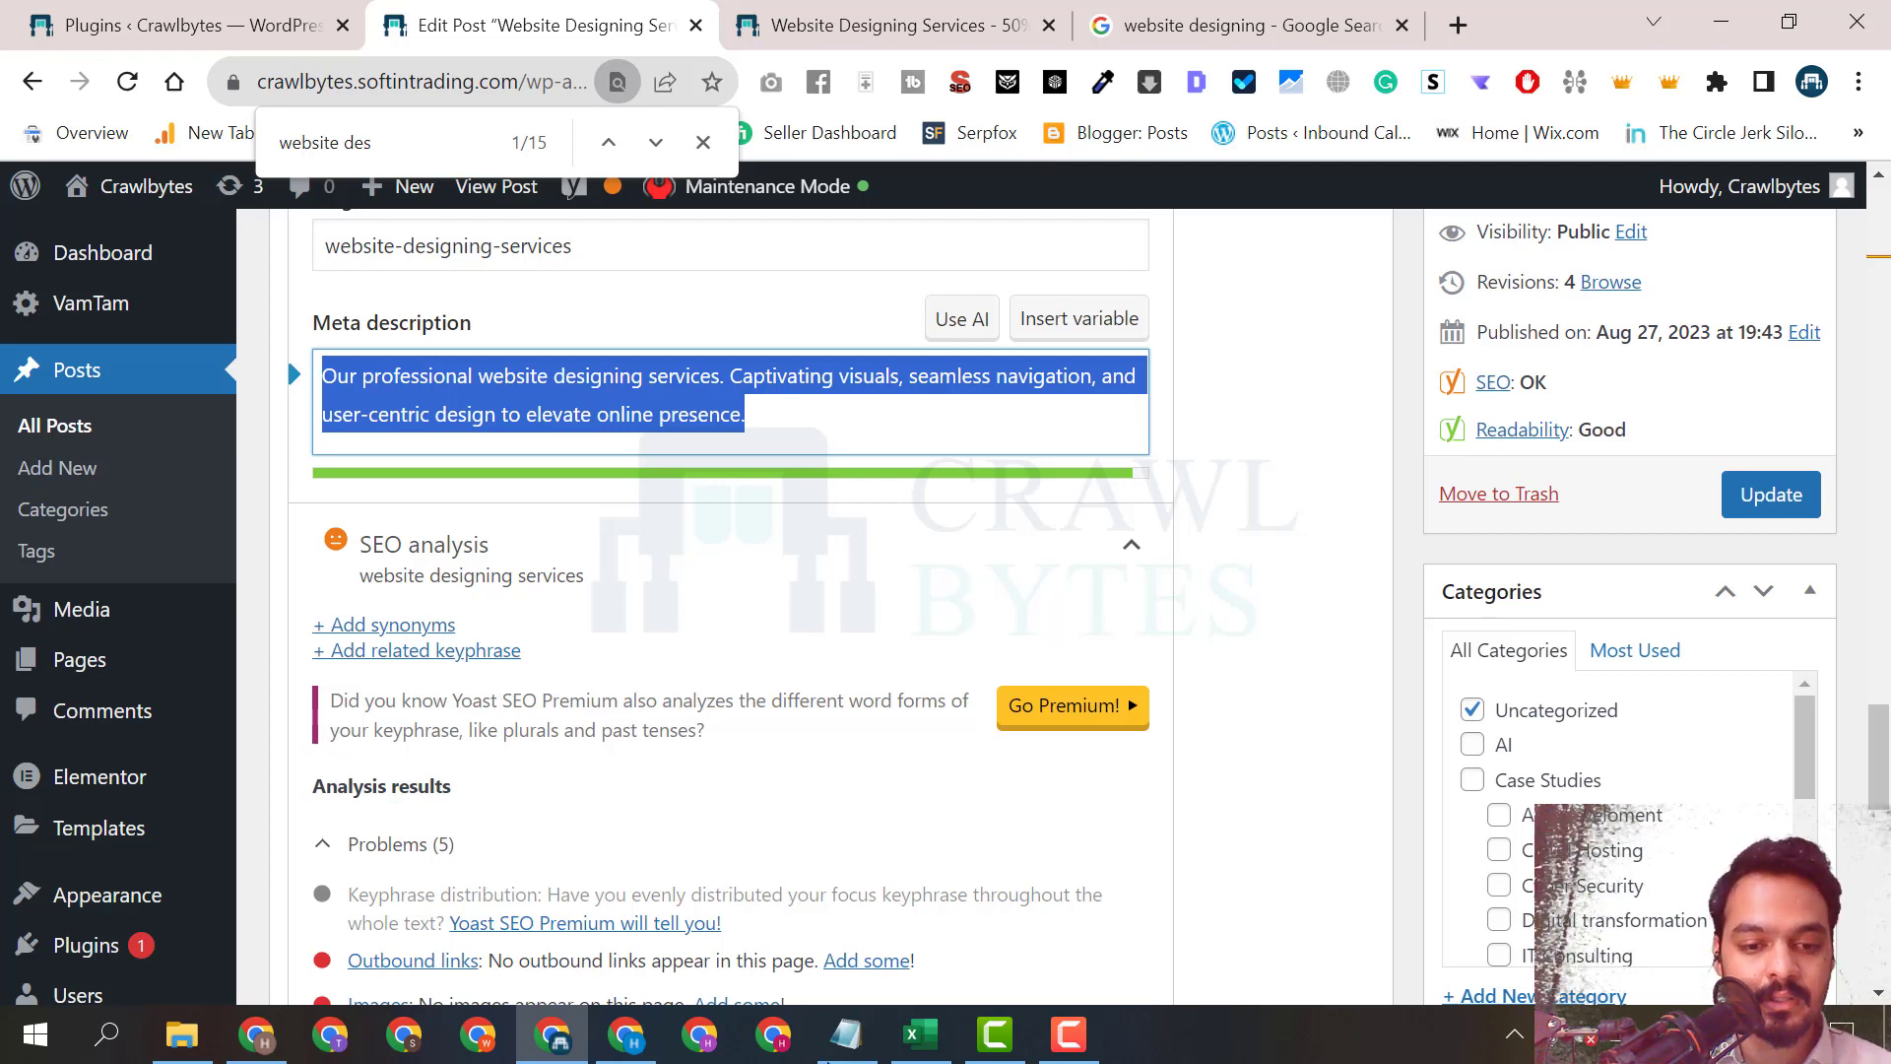
left_click(724, 1052)
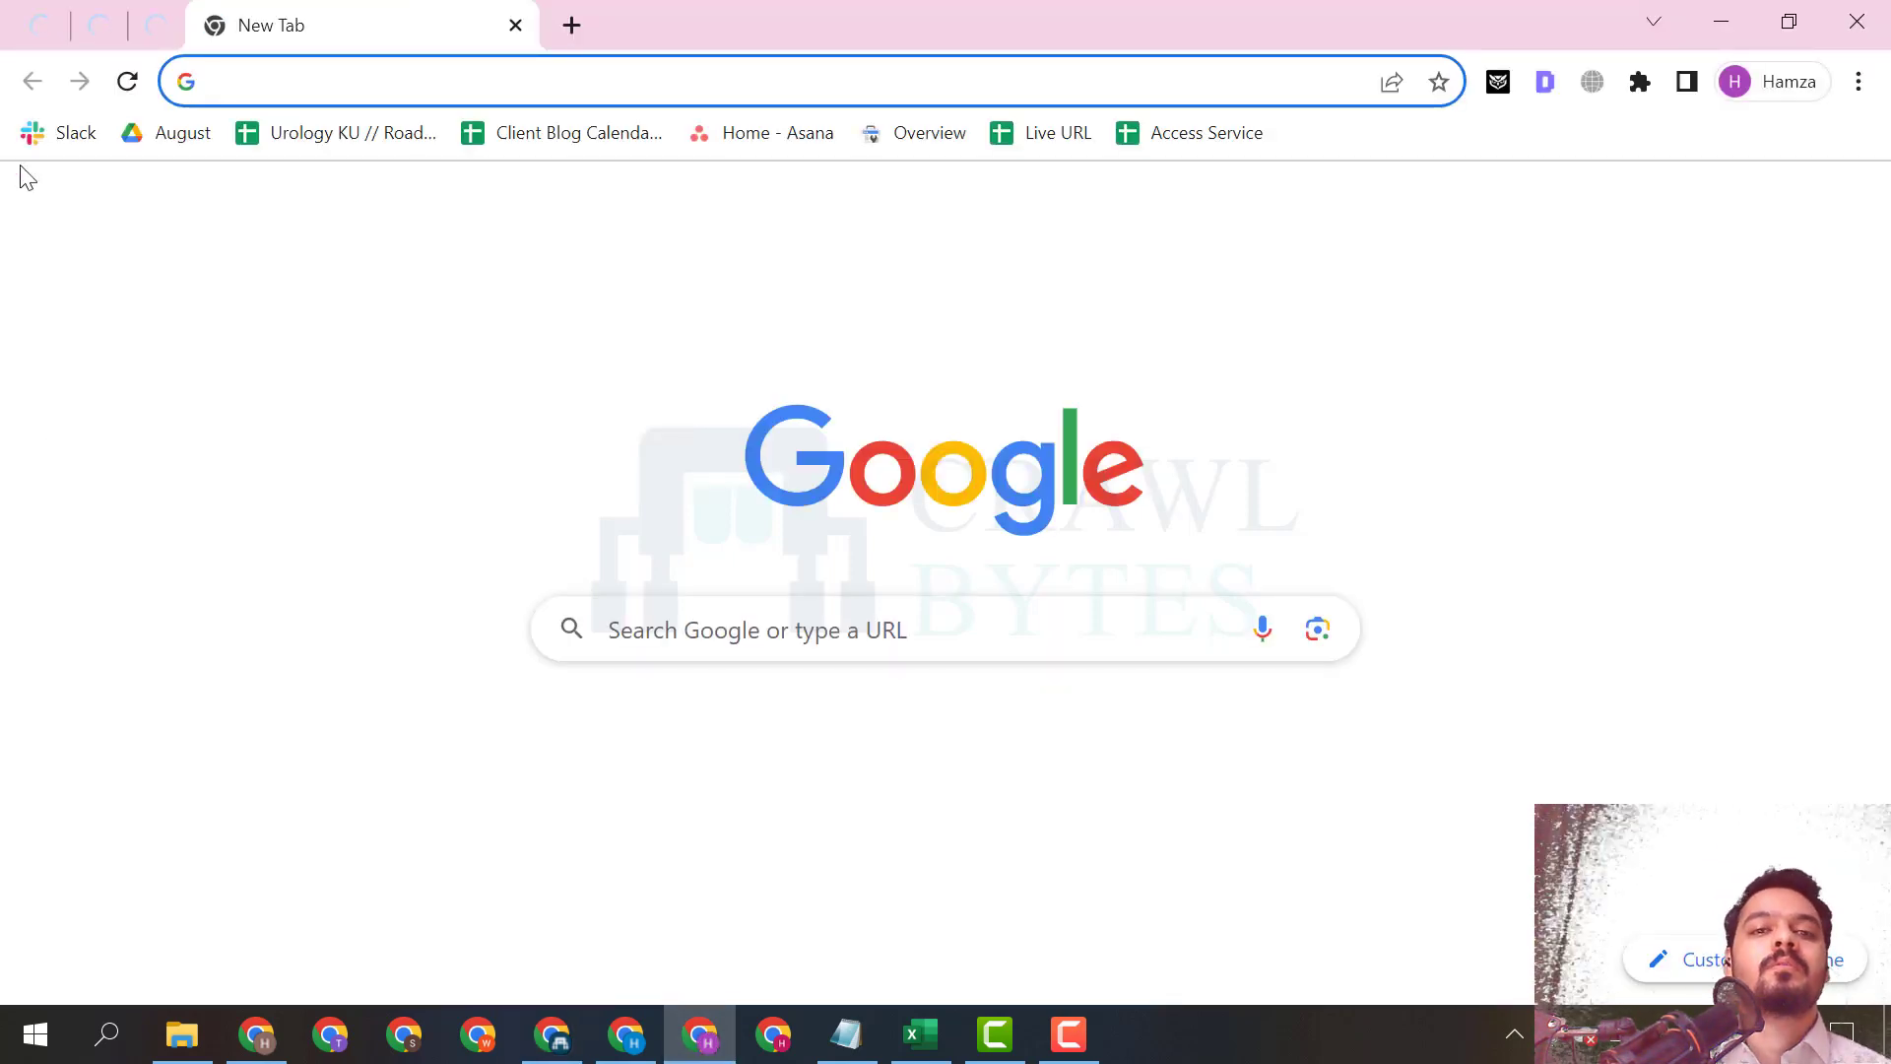
left_click(22, 32)
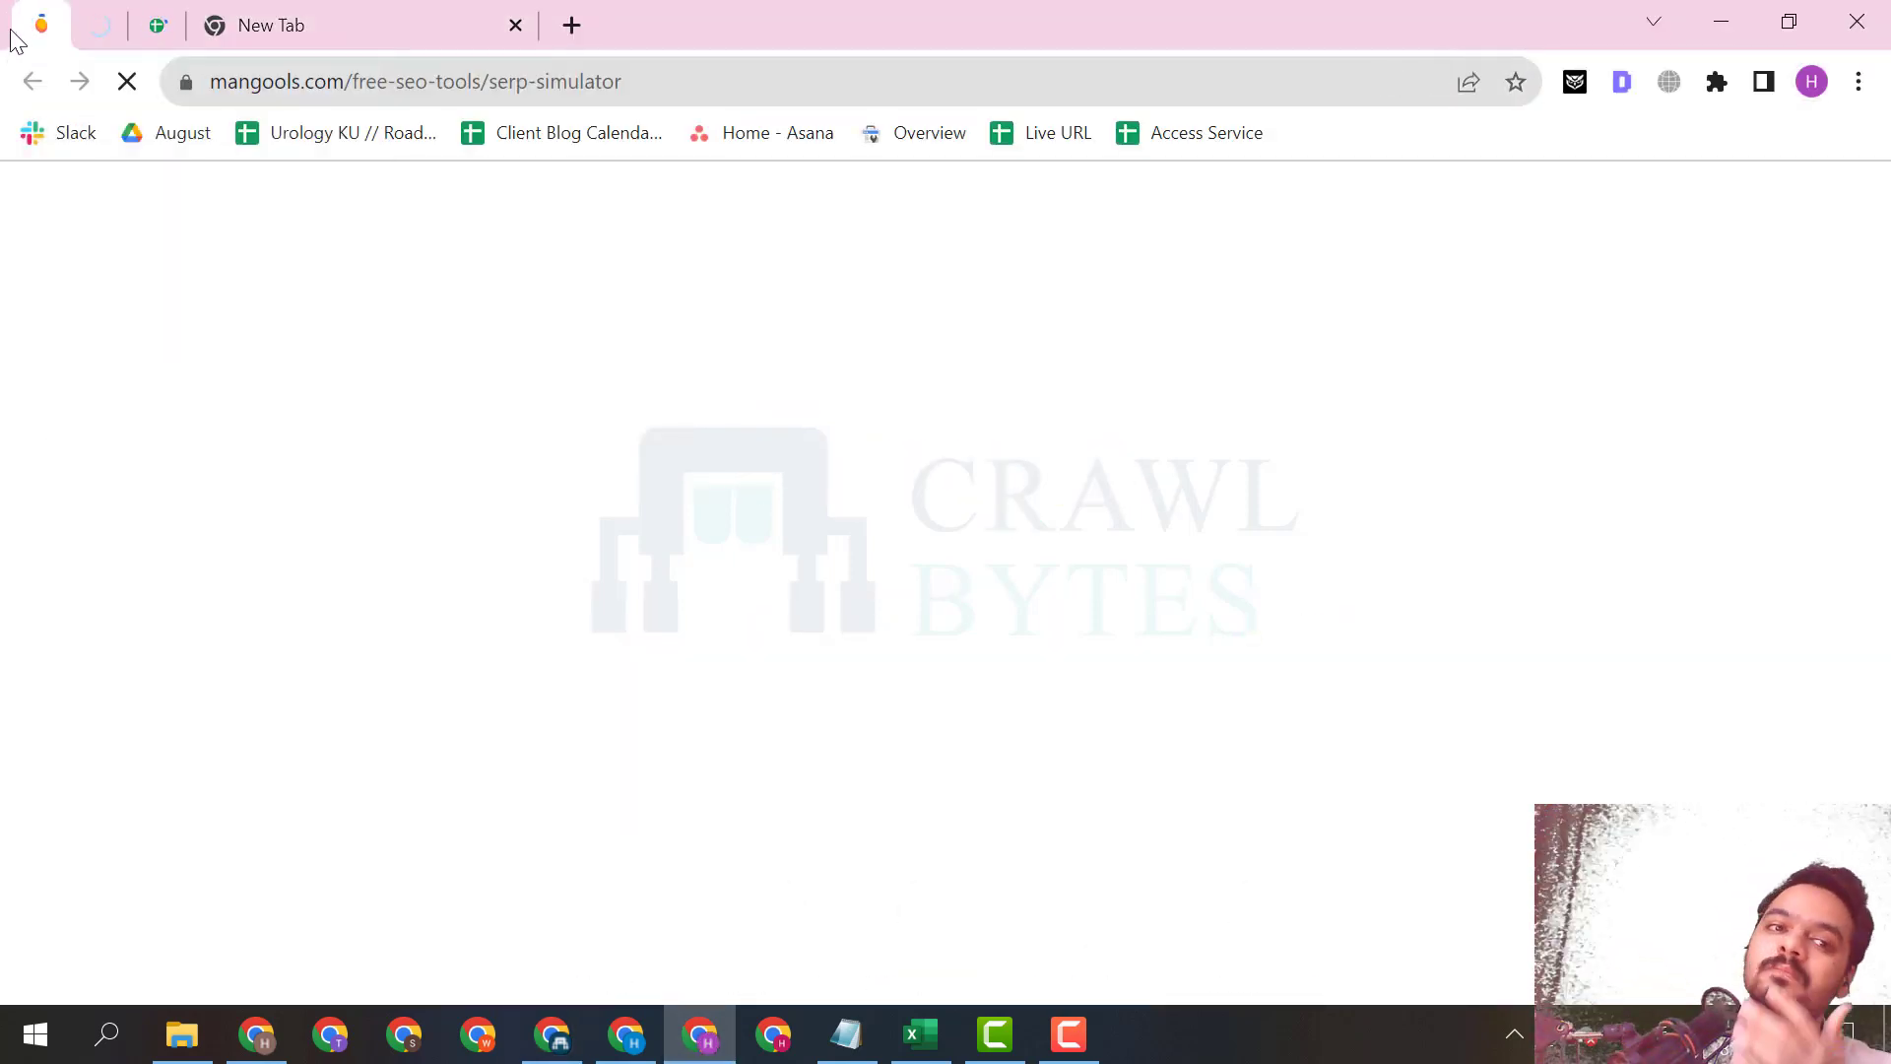
left_click(421, 81)
key("ctrl+c")
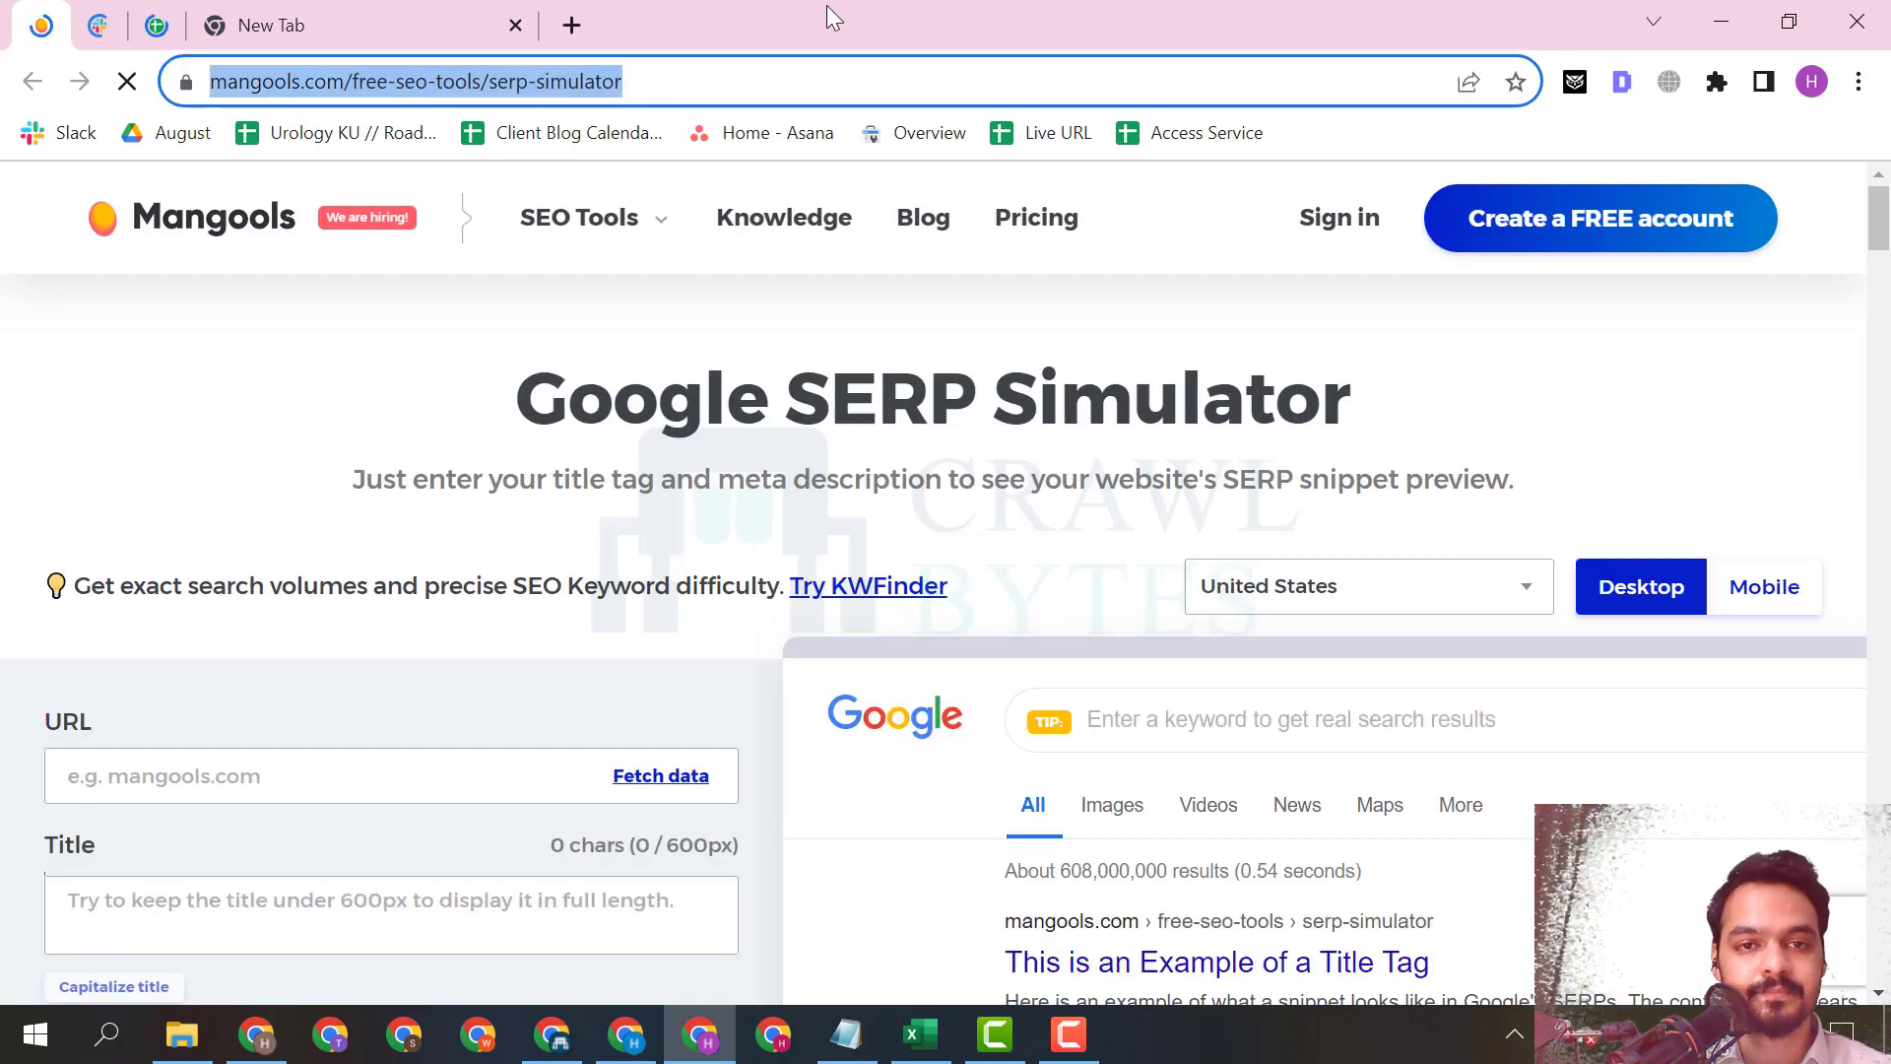
Return to the WordPress browser window and open the Mangools SERP simulator in place of the Google search results.
left_click(626, 1035)
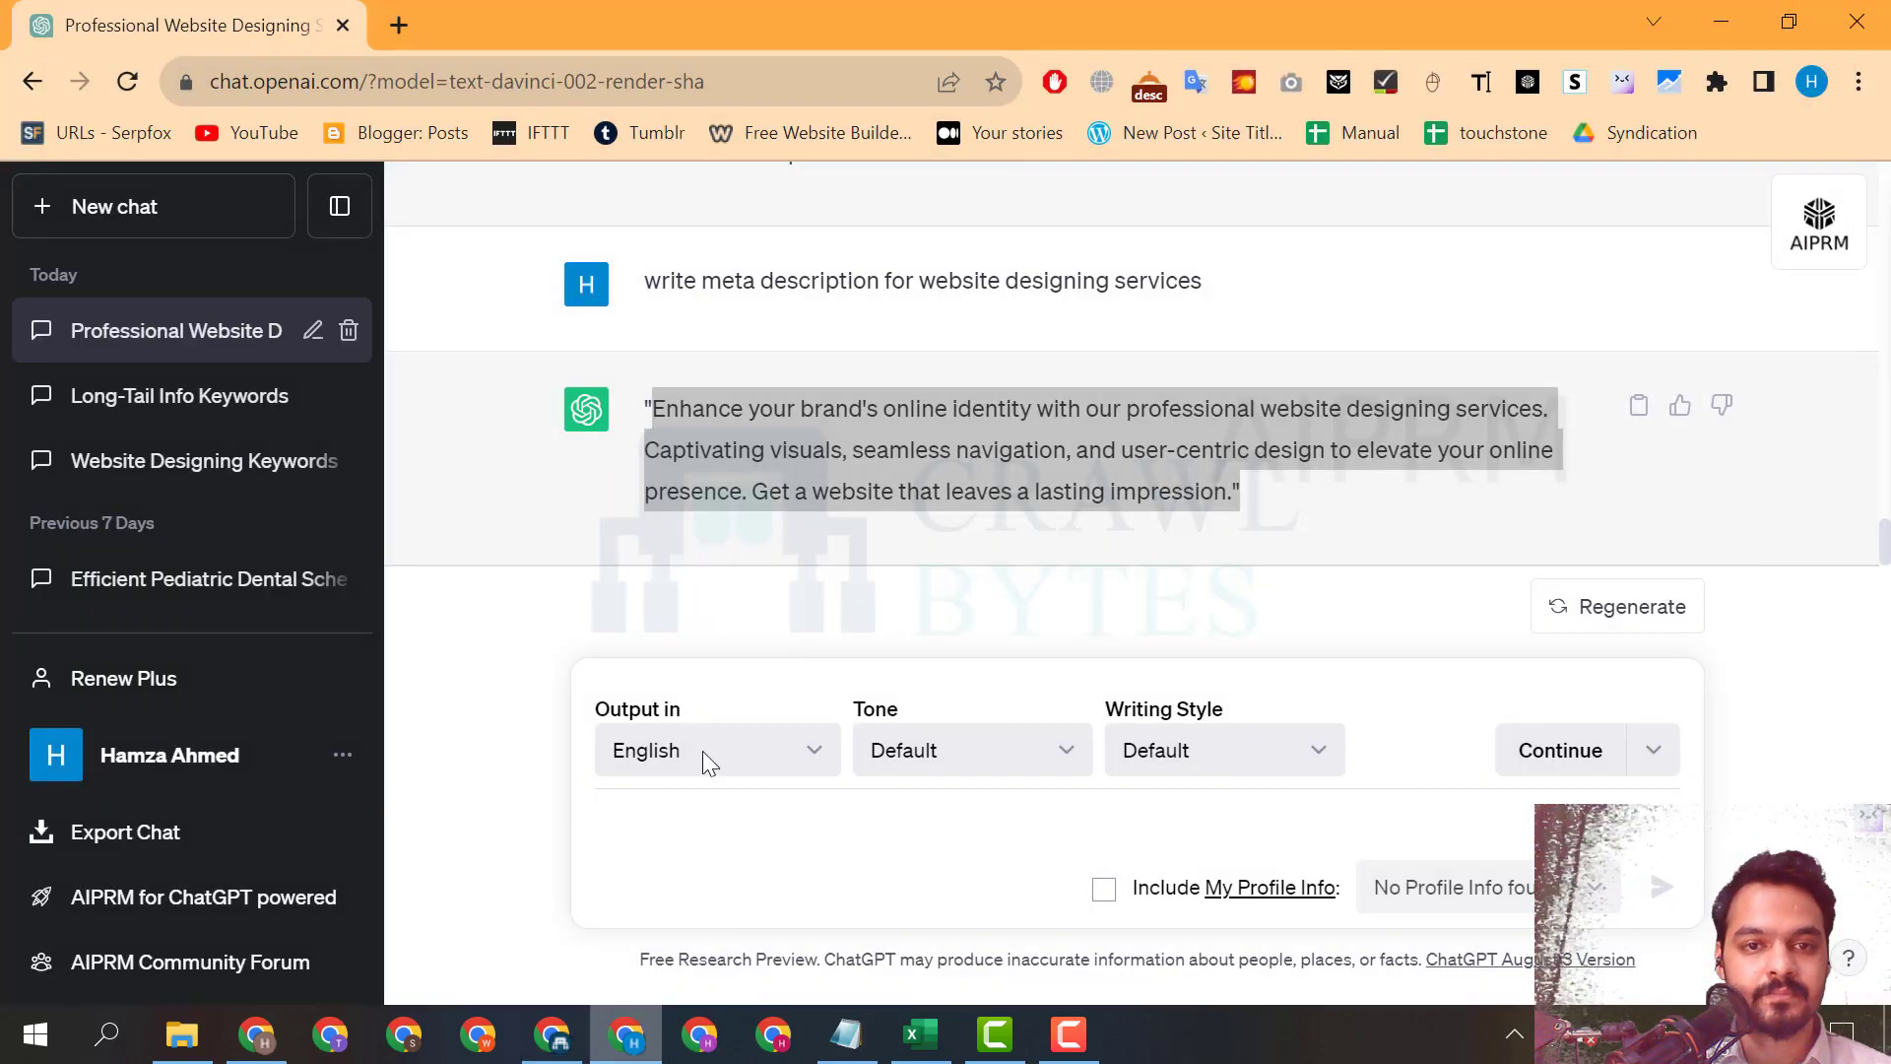
left_click(551, 1034)
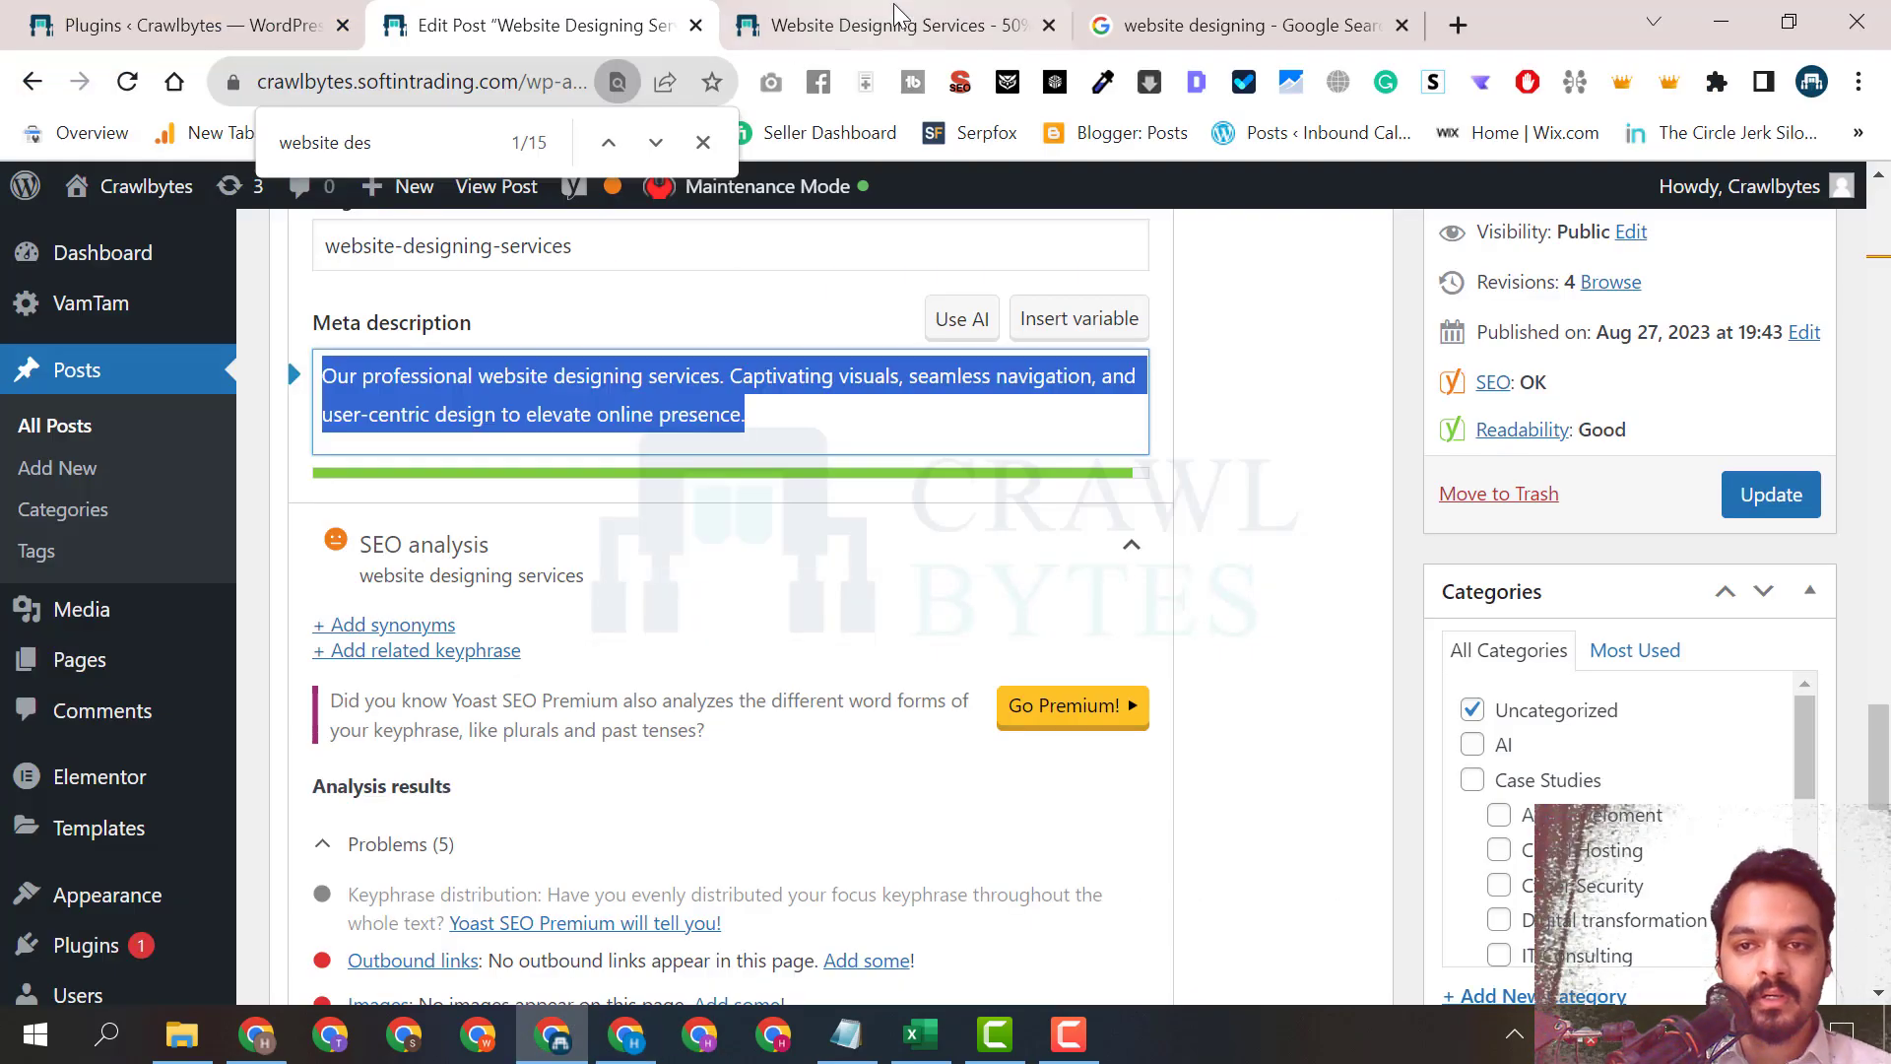
left_click(1222, 25)
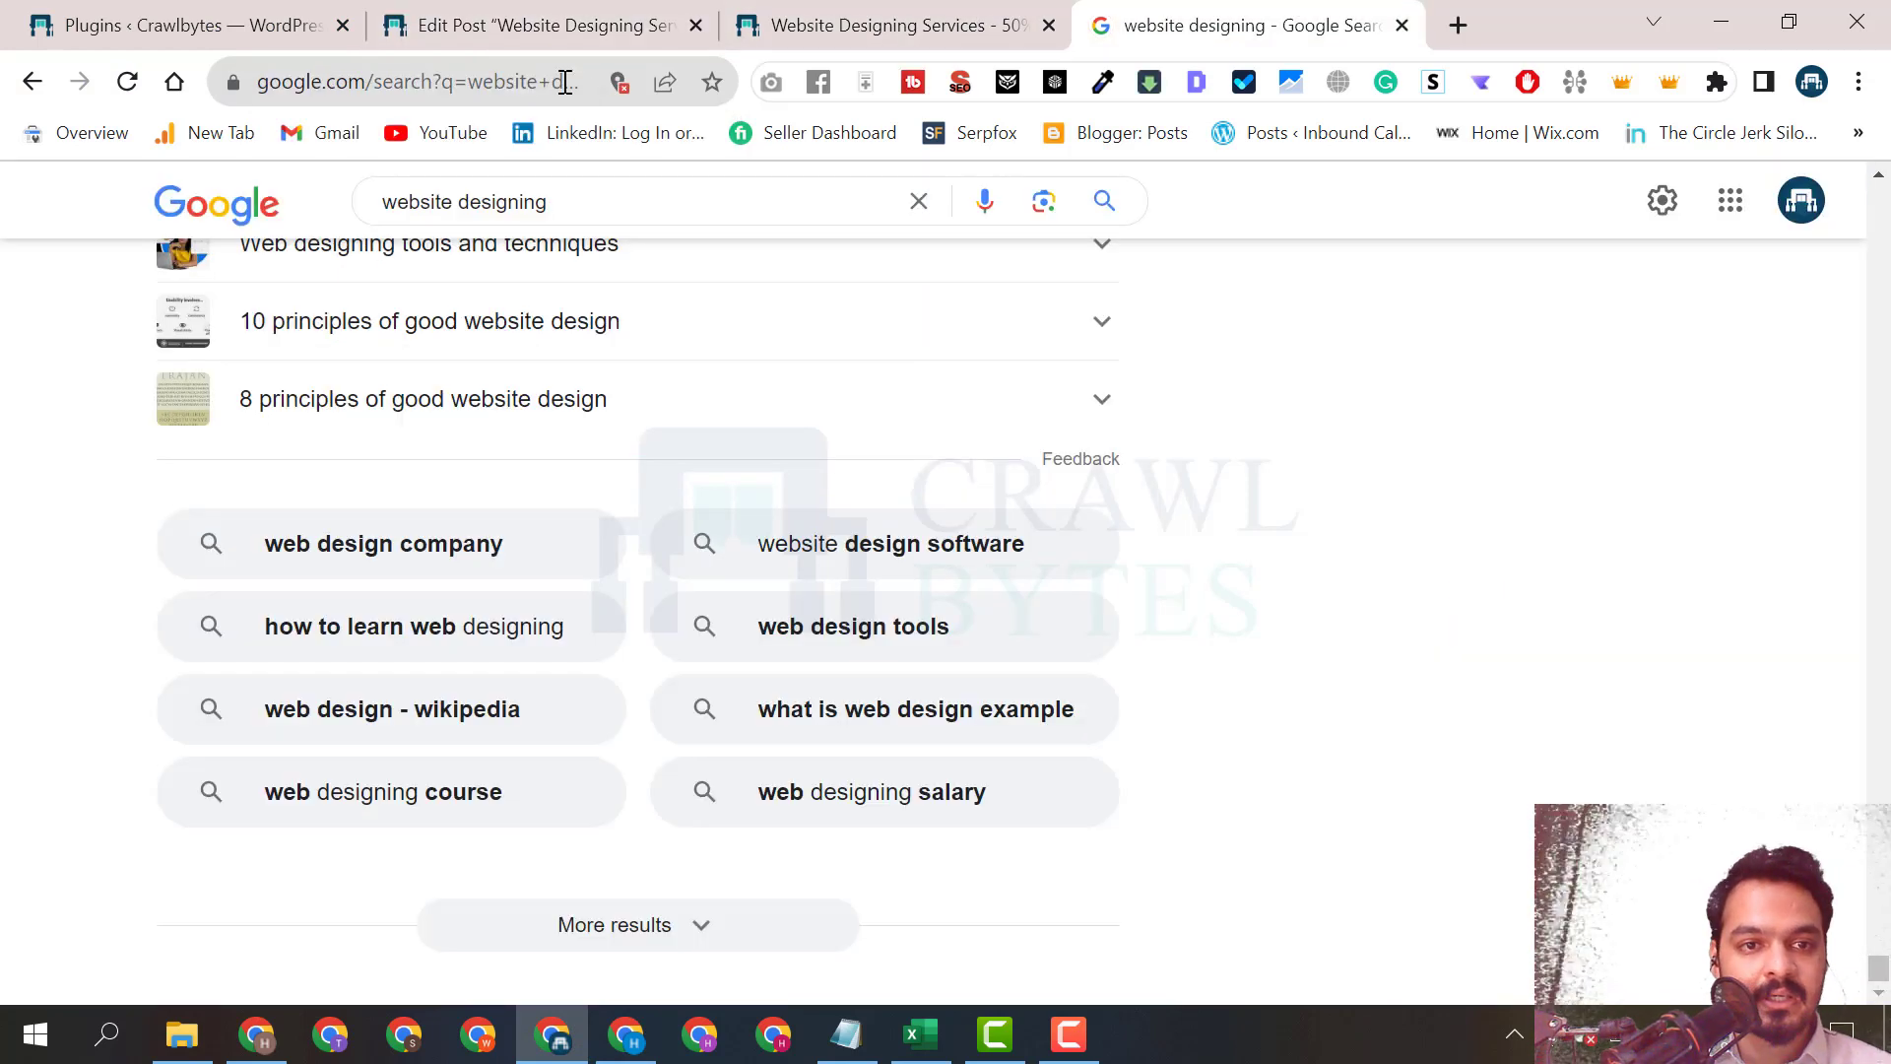
left_click(485, 78)
key("ctrl+v")
key("Return")
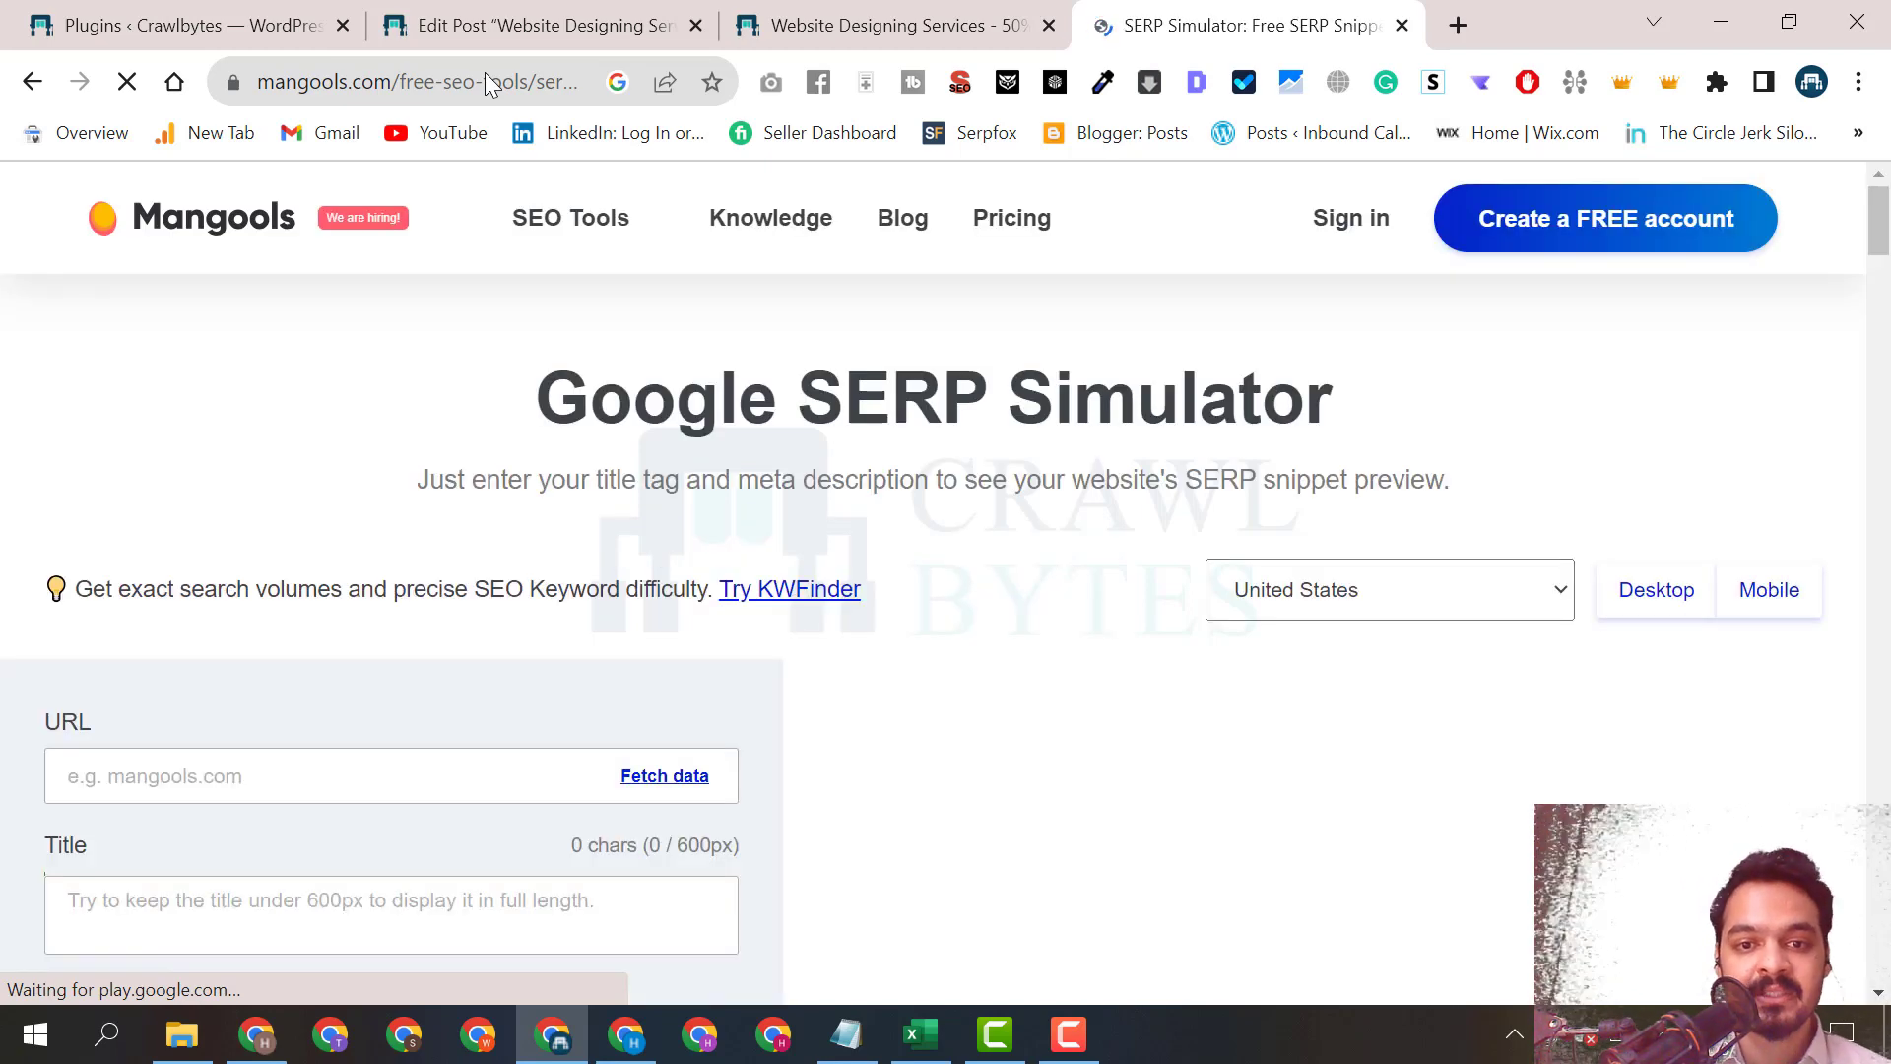
Copy the post's meta description from the WordPress editor and enter it as the description in the SERP simulator.
scroll(457, 361, "down", 3)
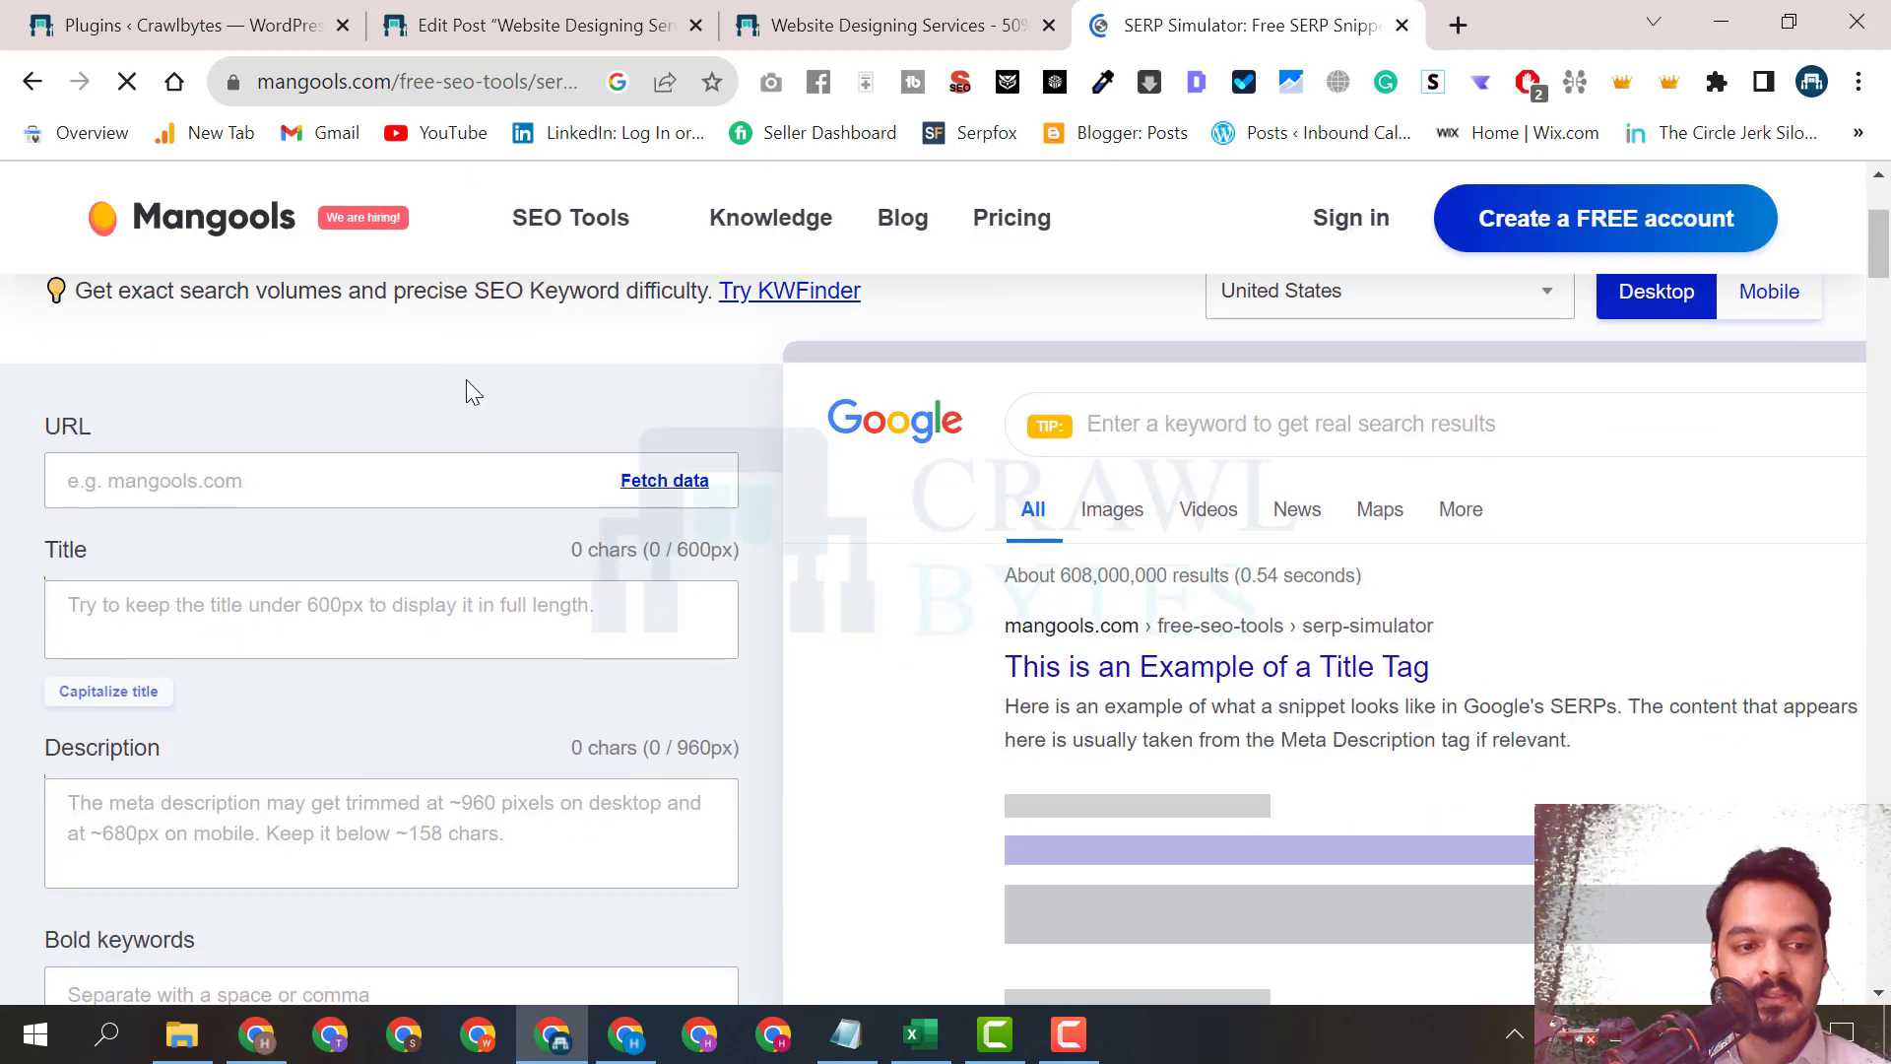
left_click(330, 611)
left_click(542, 25)
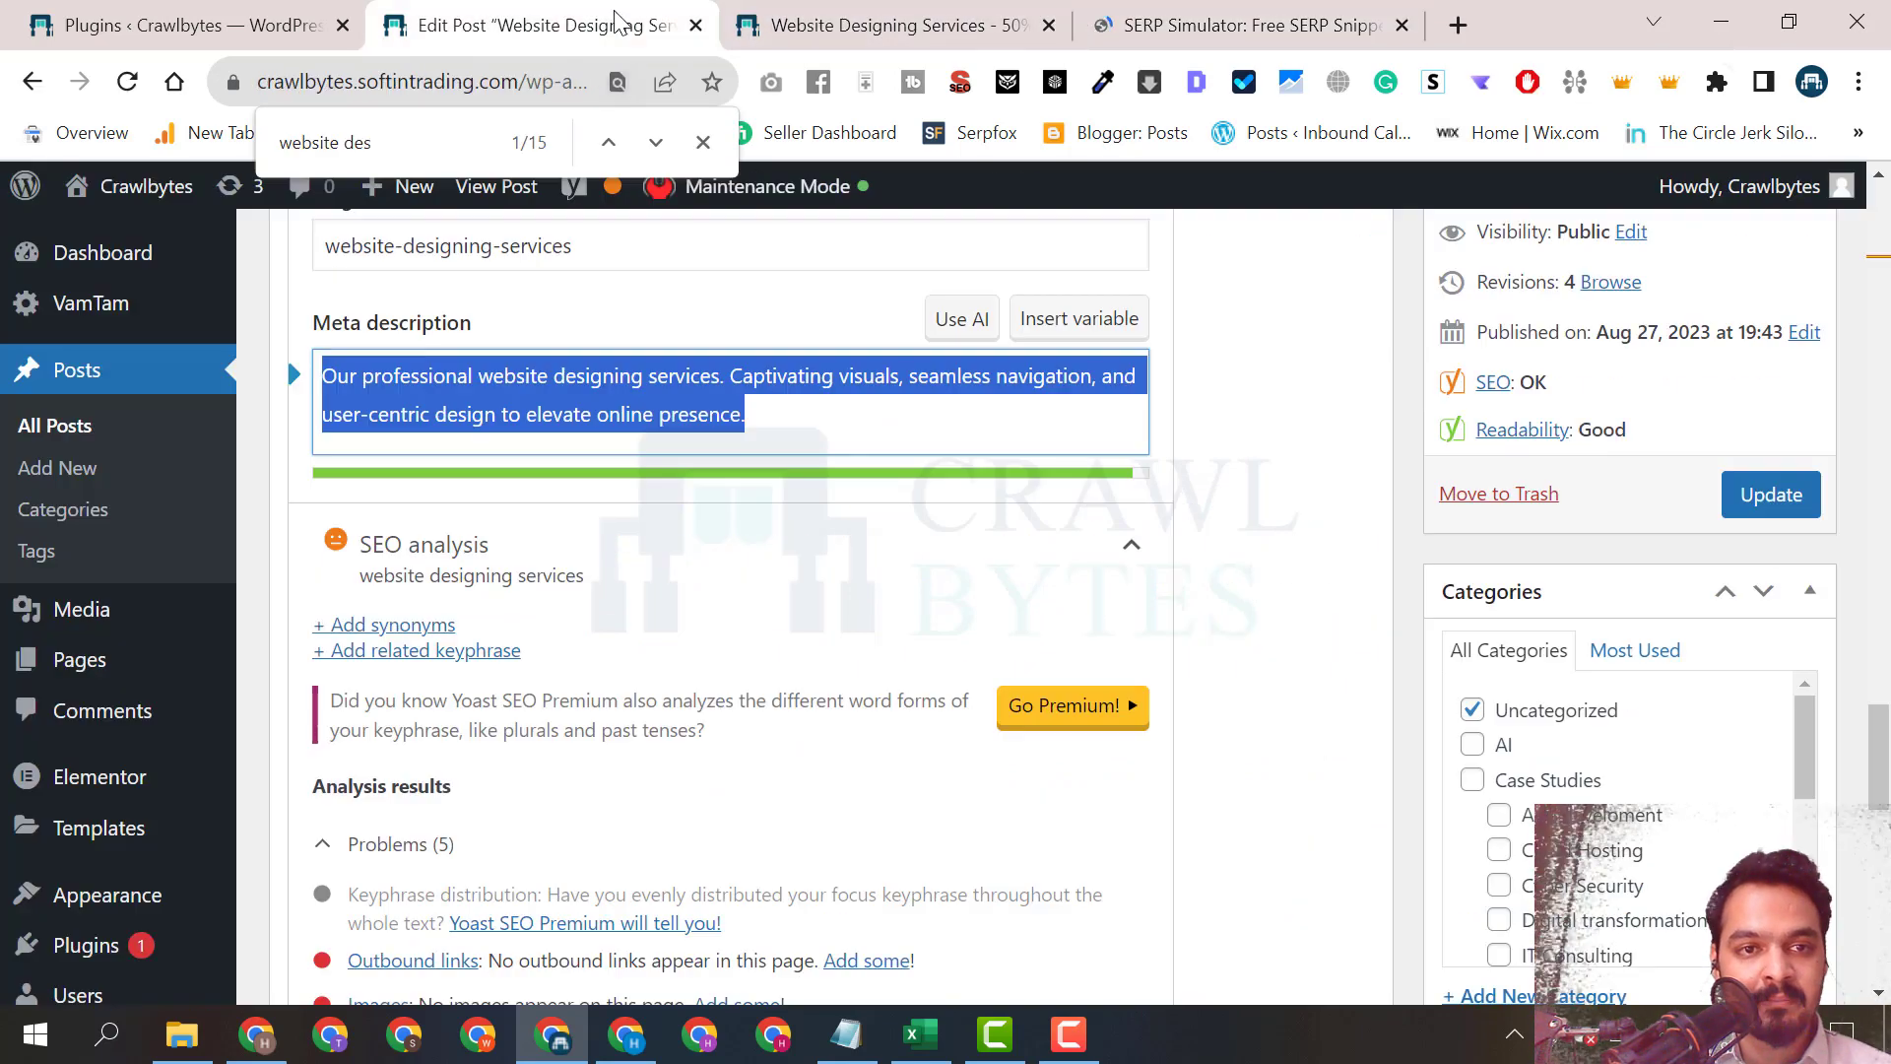
left_click(1251, 25)
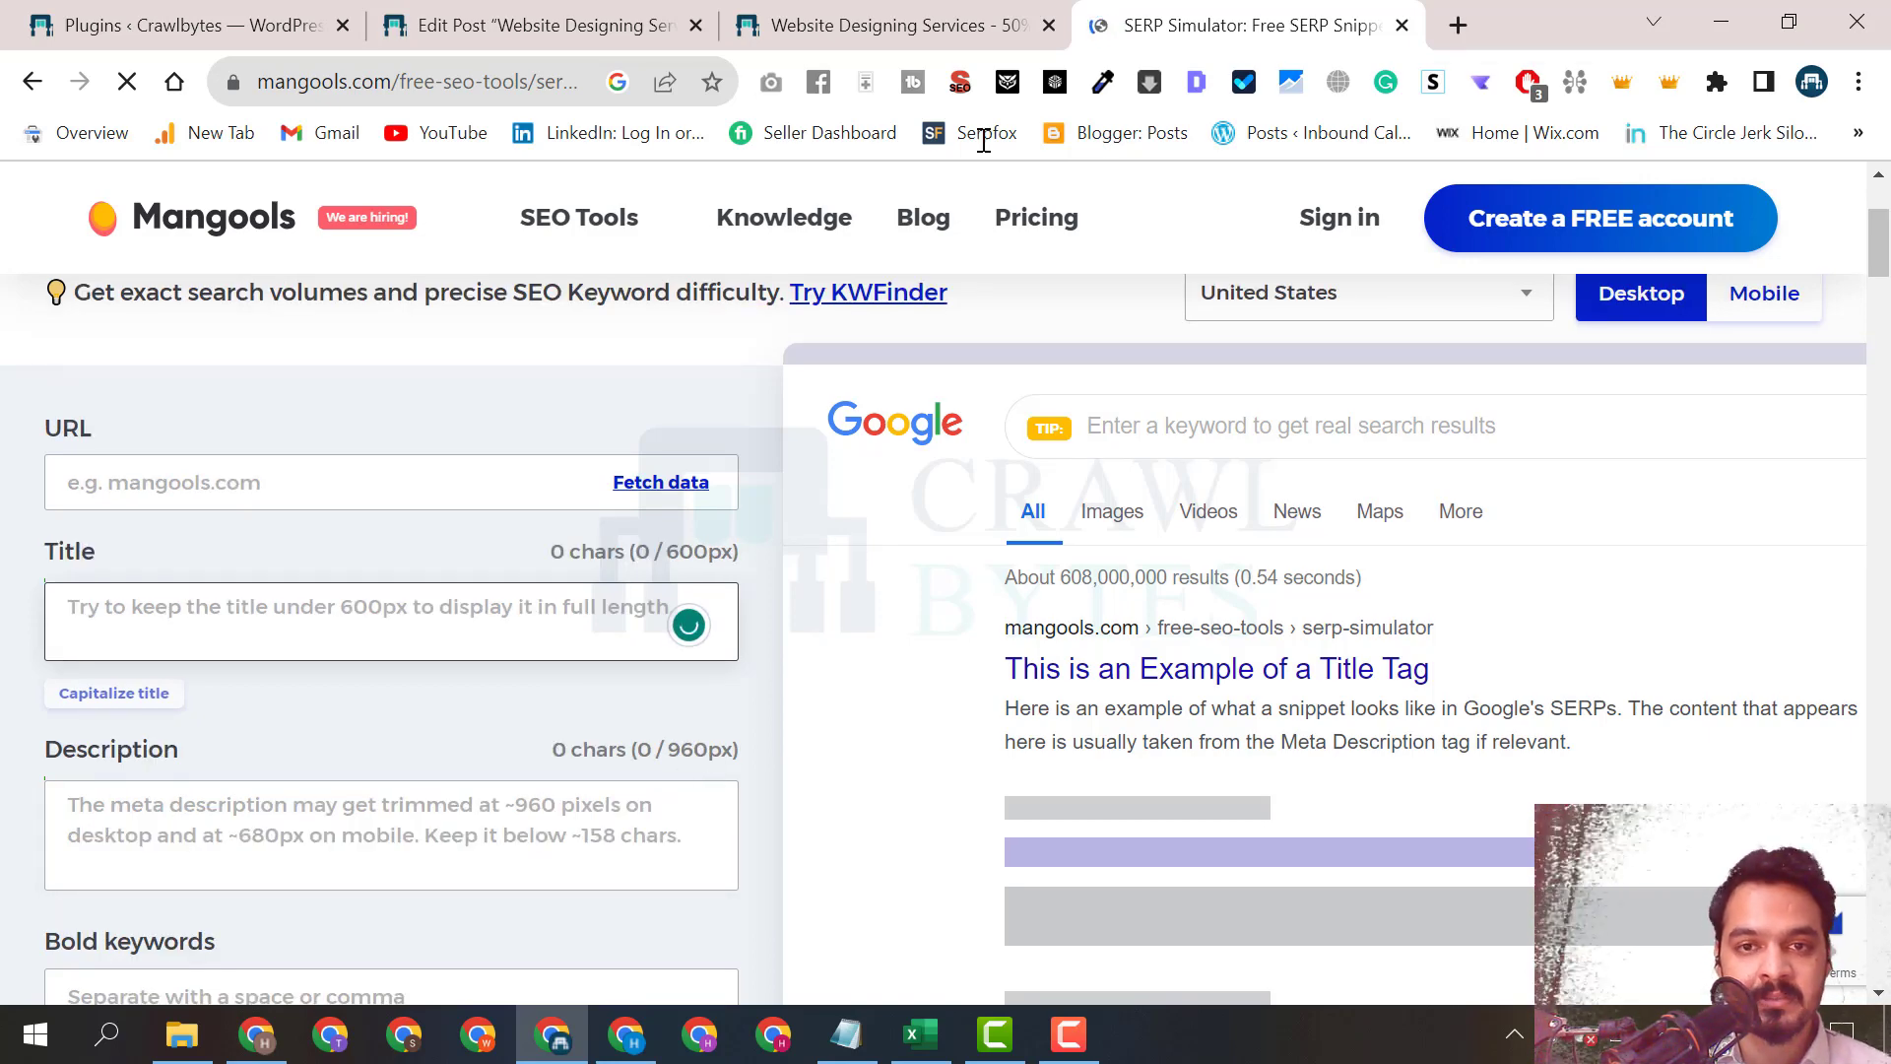
left_click(935, 14)
left_click(640, 25)
scroll(837, 601, "up", 2)
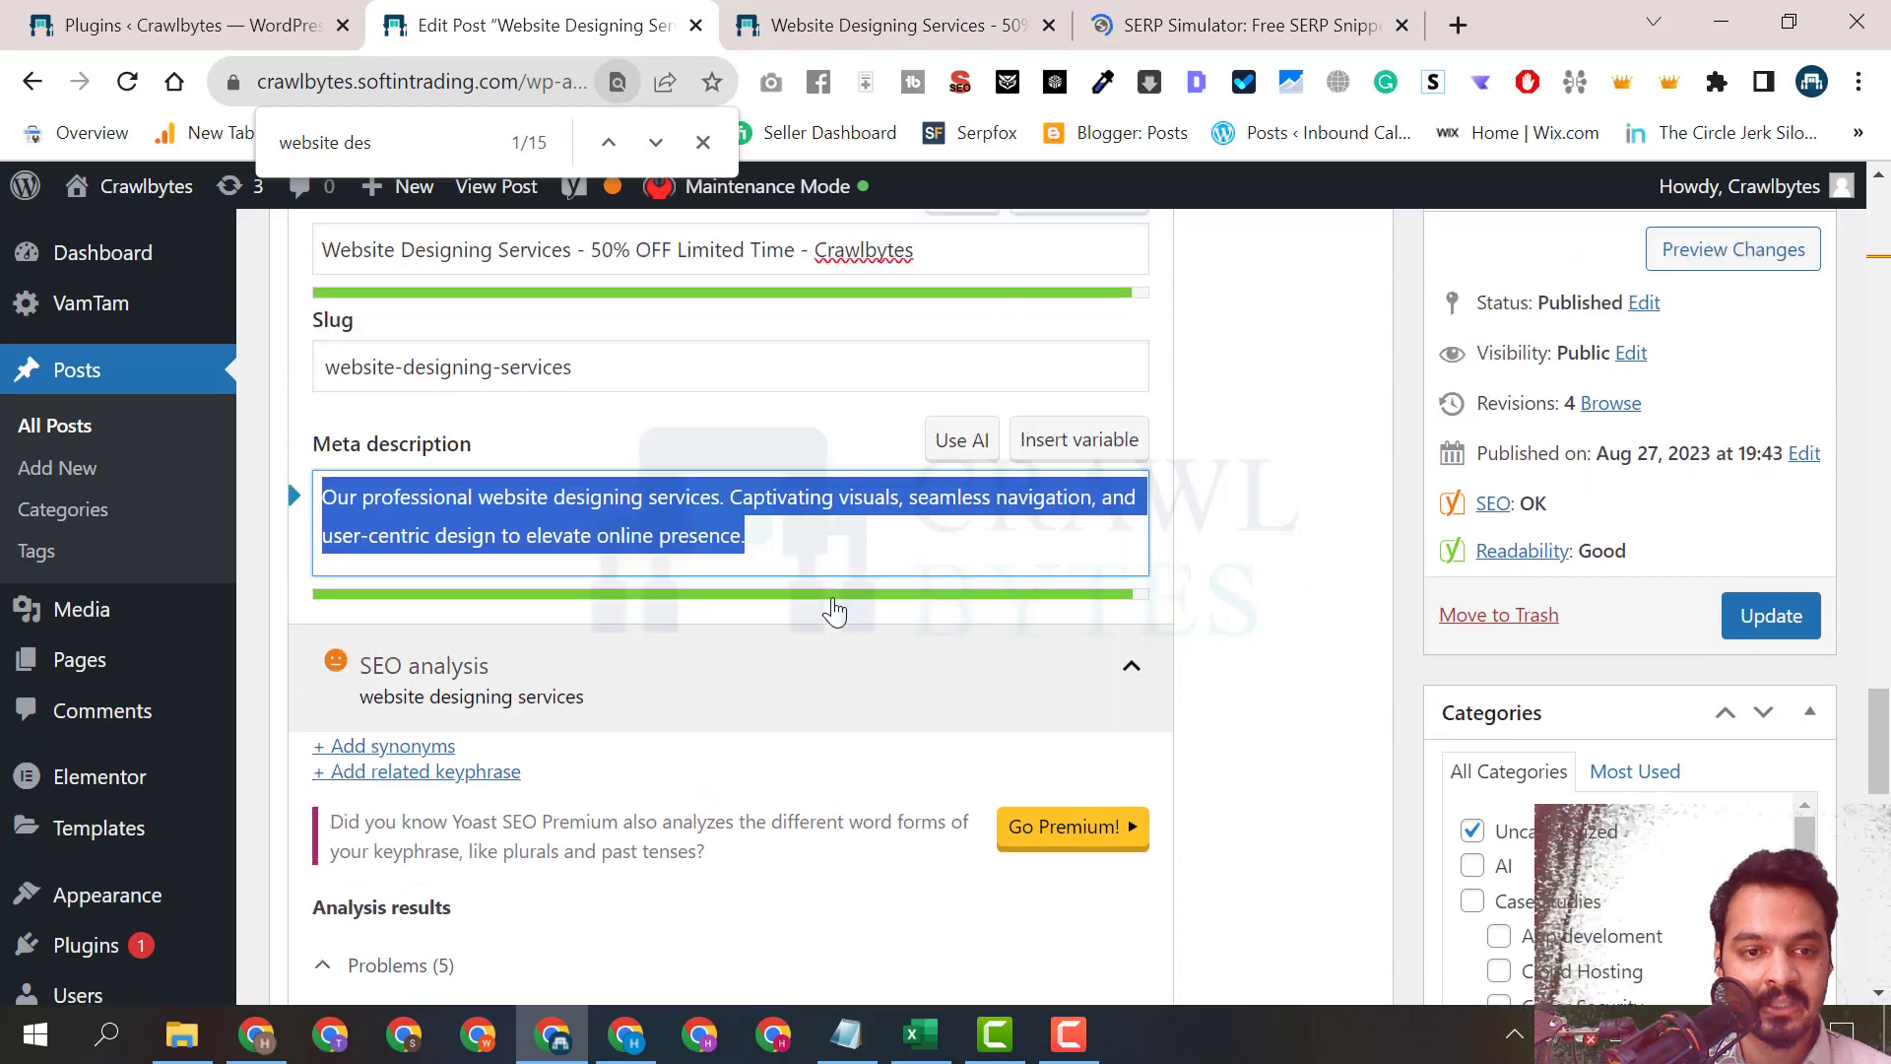
left_click(817, 579)
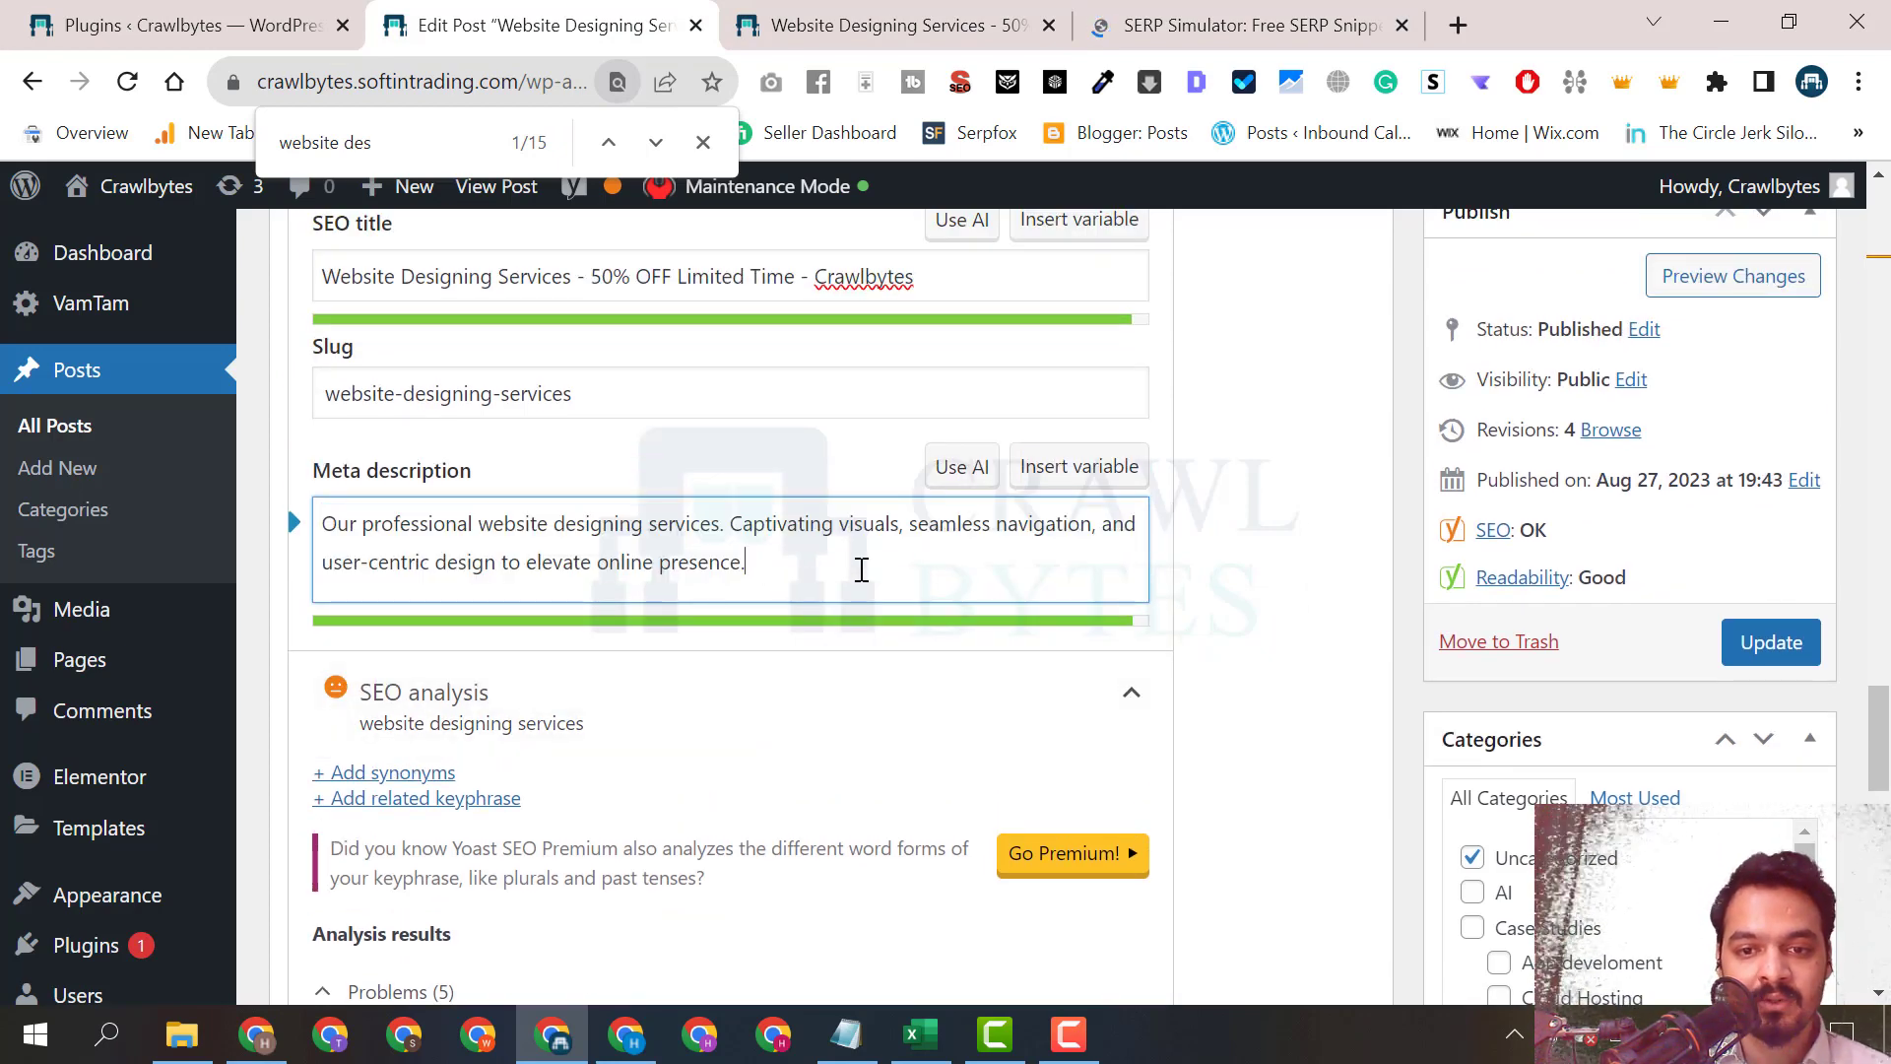
left_click(1162, 24)
left_click(463, 803)
type("Our professional website designing services. Captivating visuals, seamless navigation, and user-centric design to elevate online presence.")
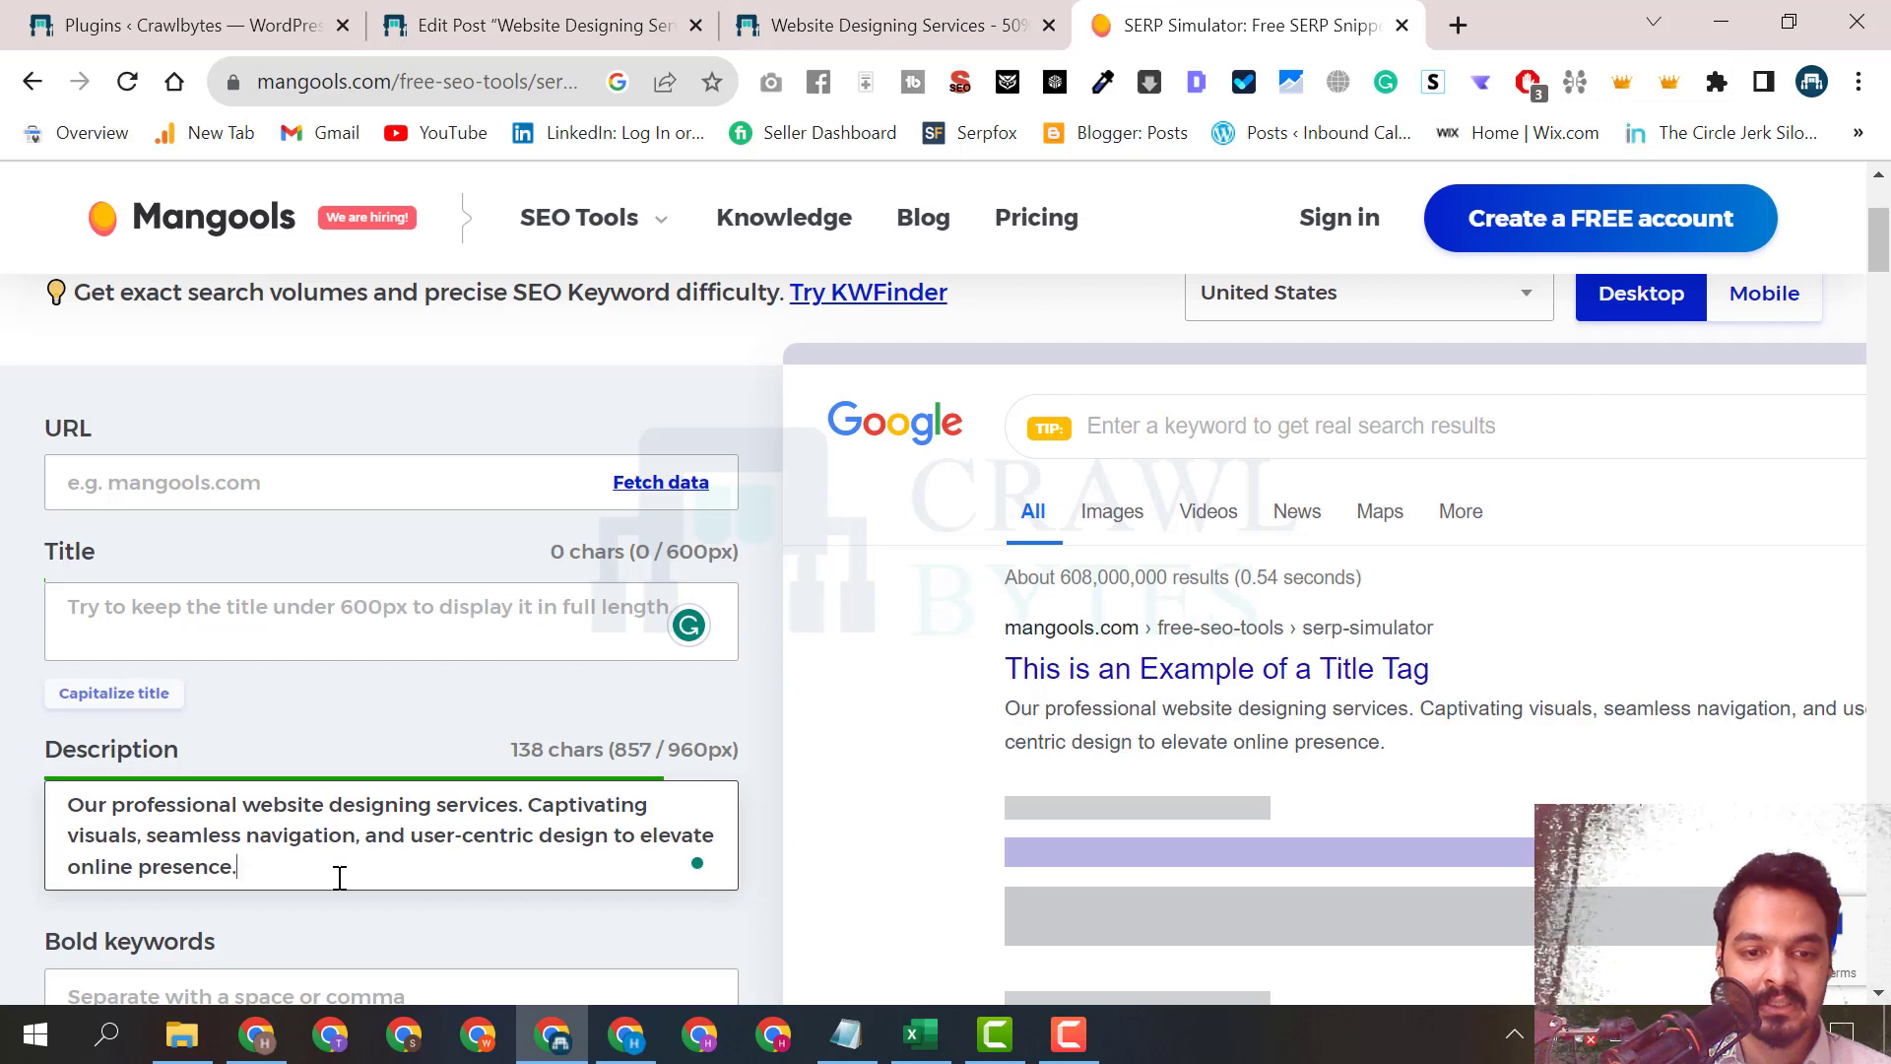
Copy the SEO title "Website Designing Services - 50% OFF Limited Time - Crawlbytes" from the editor into the SERP simulator's title.
left_click(916, 8)
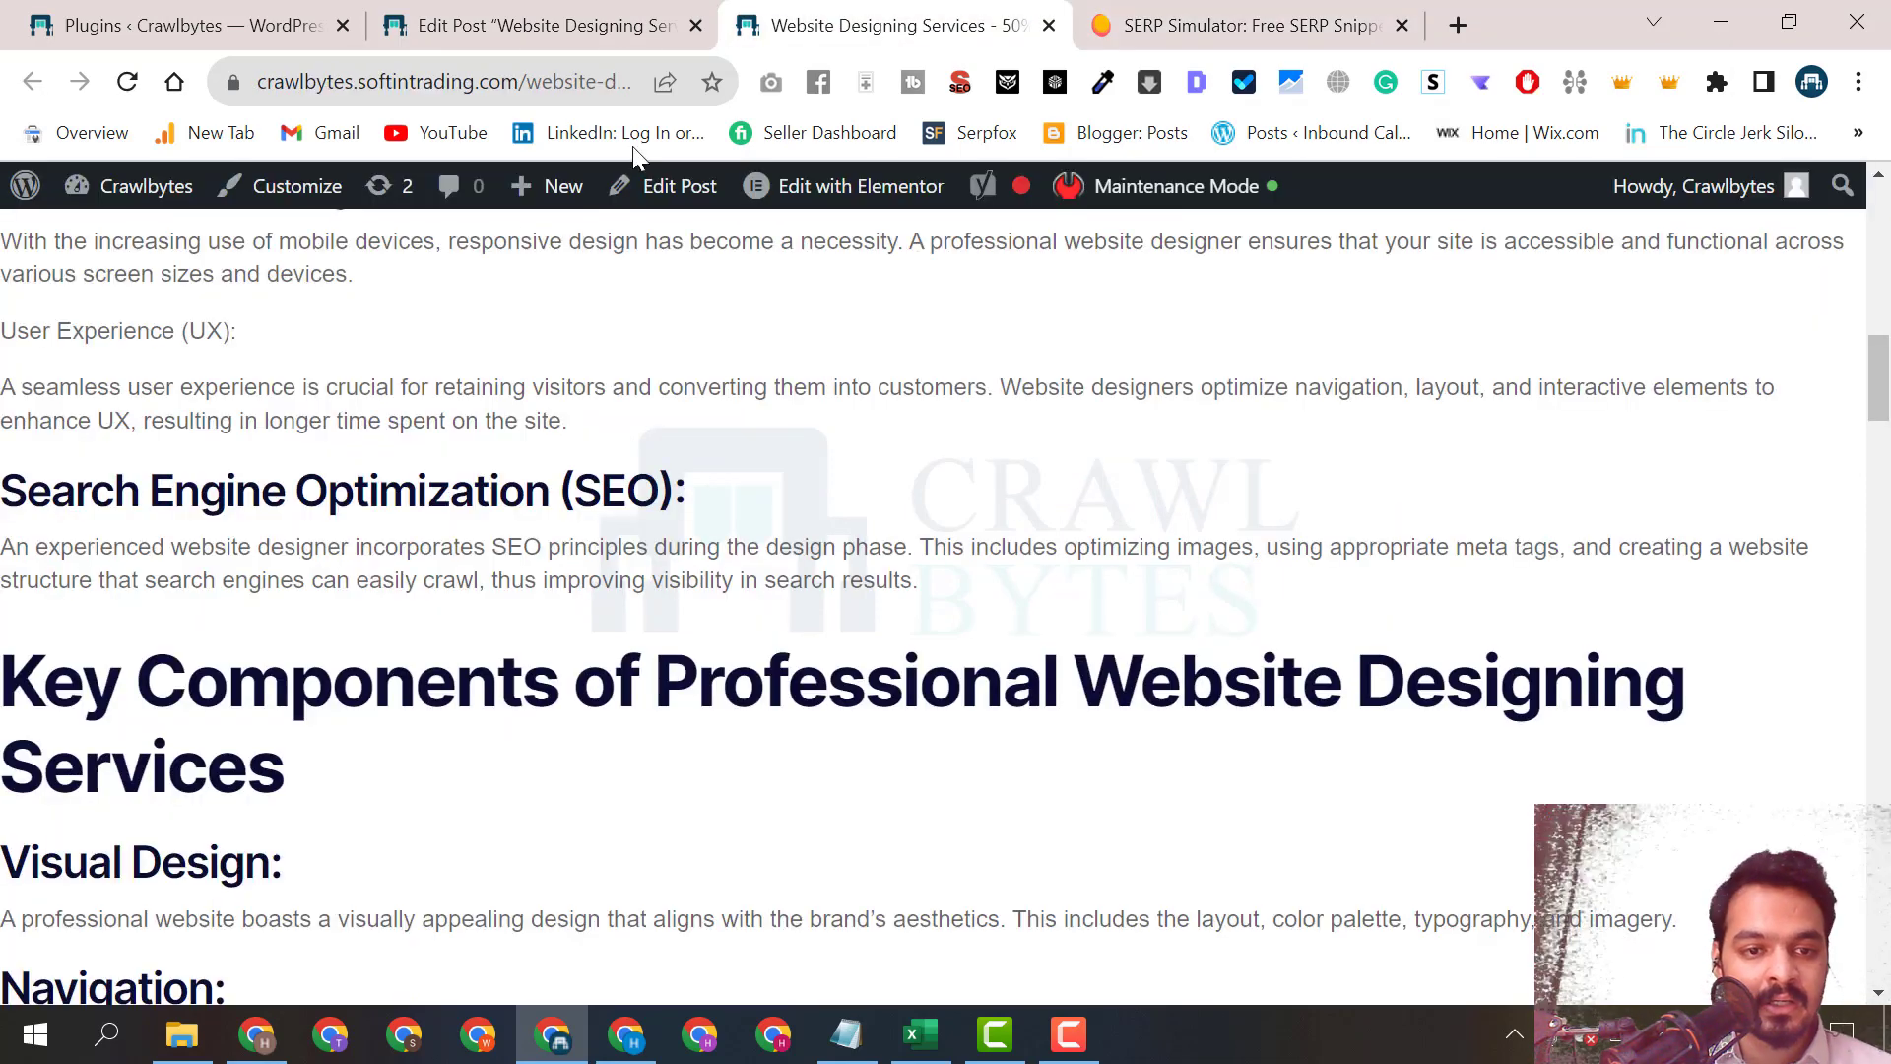
left_click(601, 22)
scroll(679, 372, "up", 2)
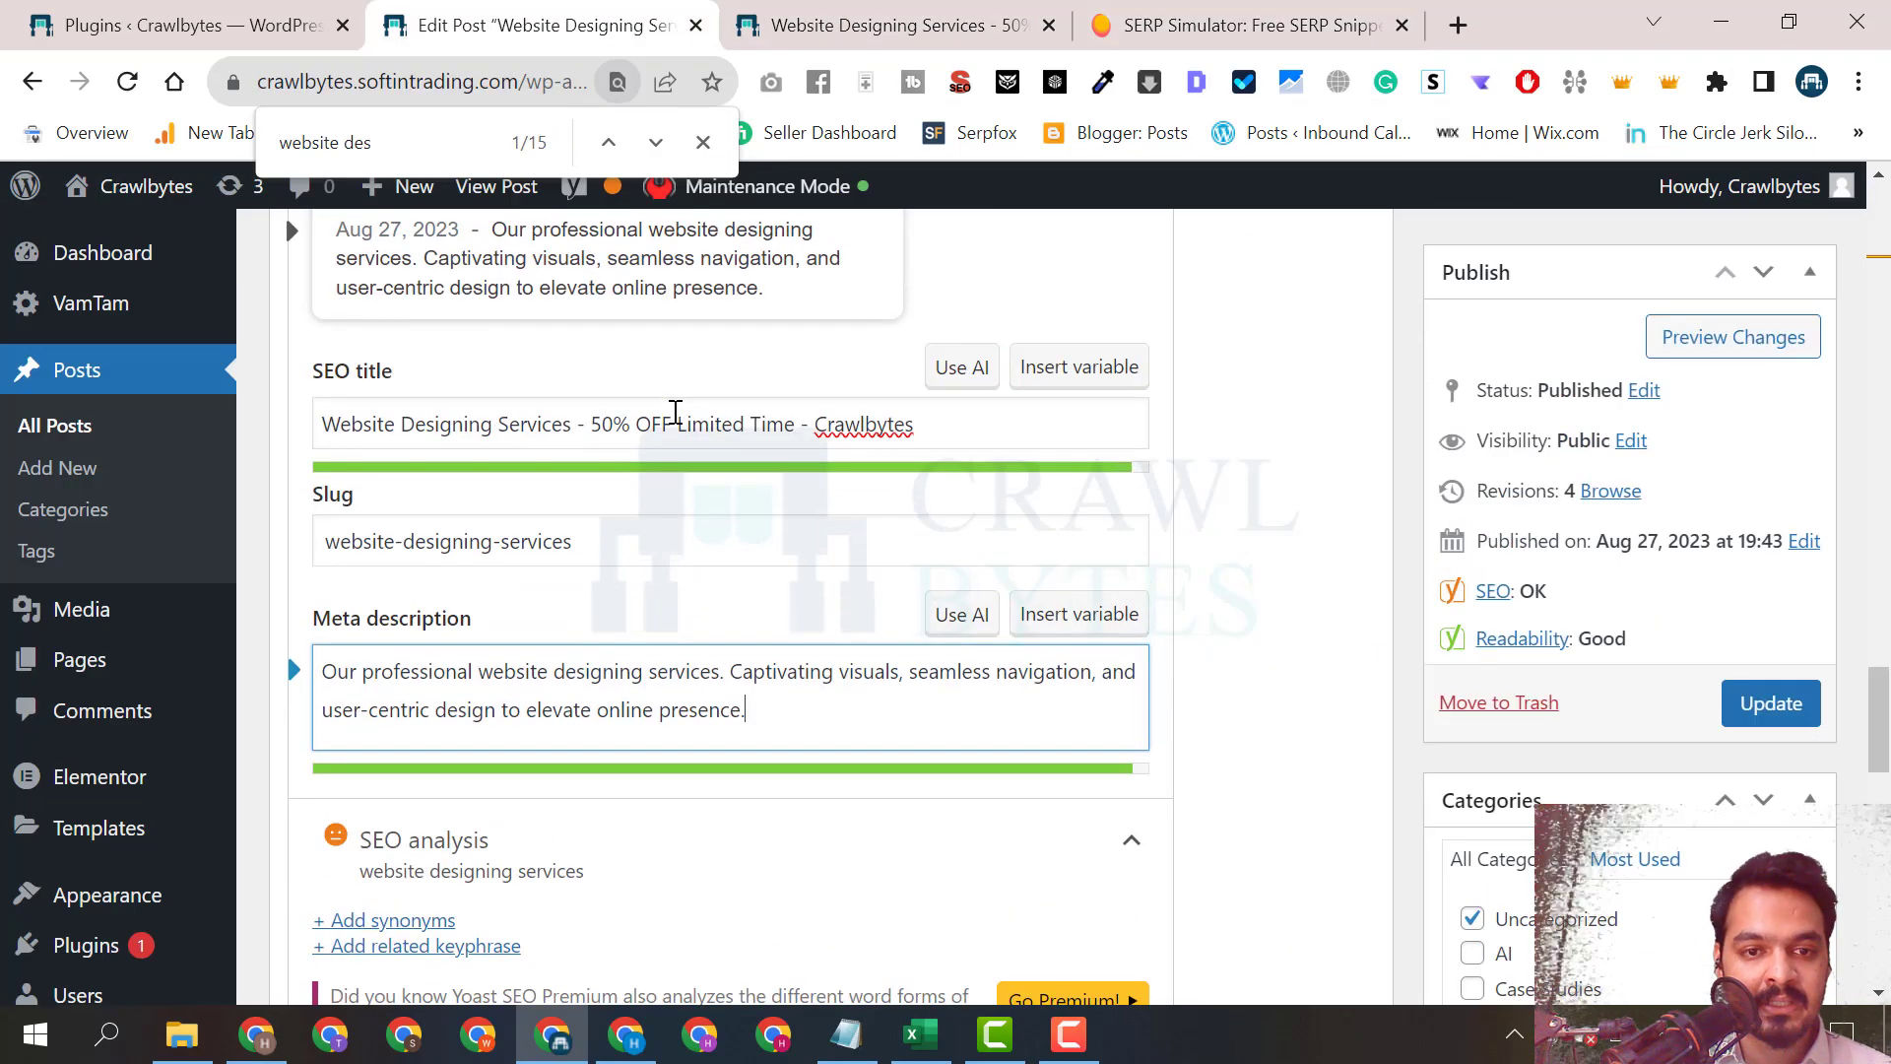
triple_click(654, 422)
key("ctrl+c")
left_click(1246, 25)
left_click(338, 612)
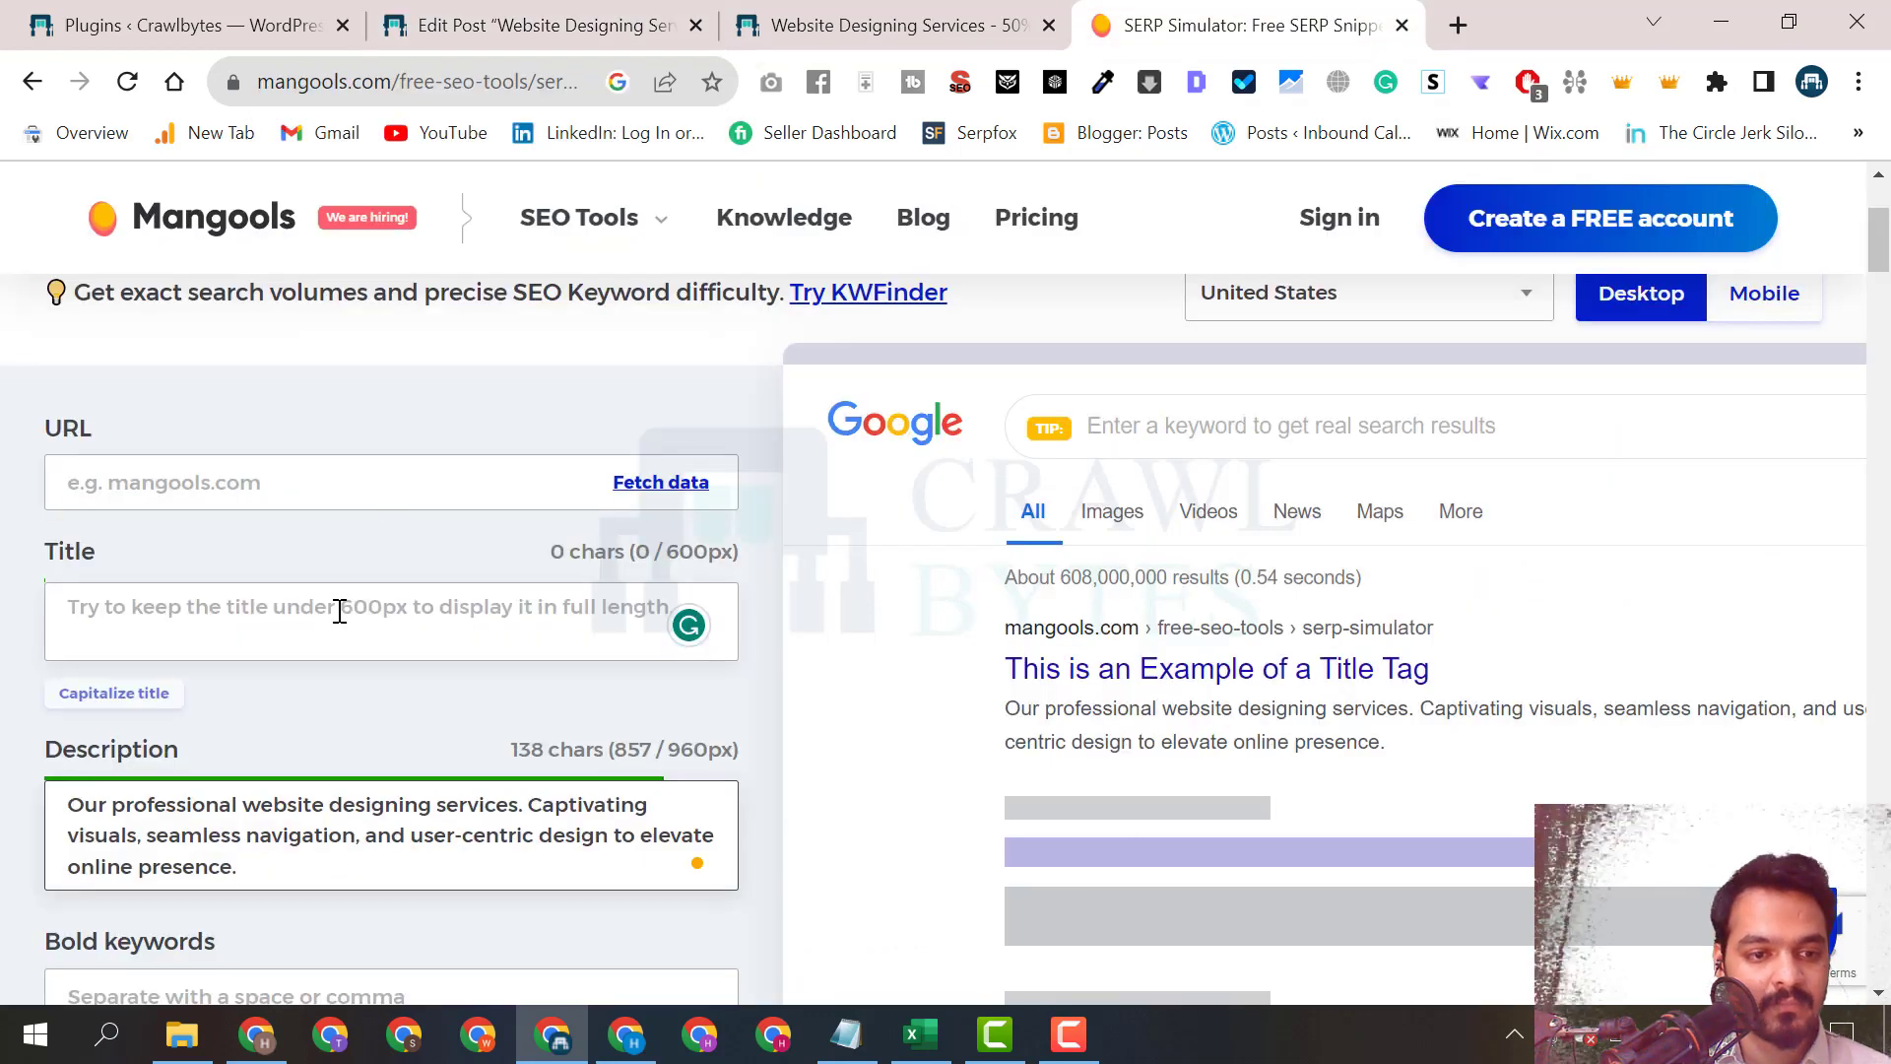
key("ctrl+v")
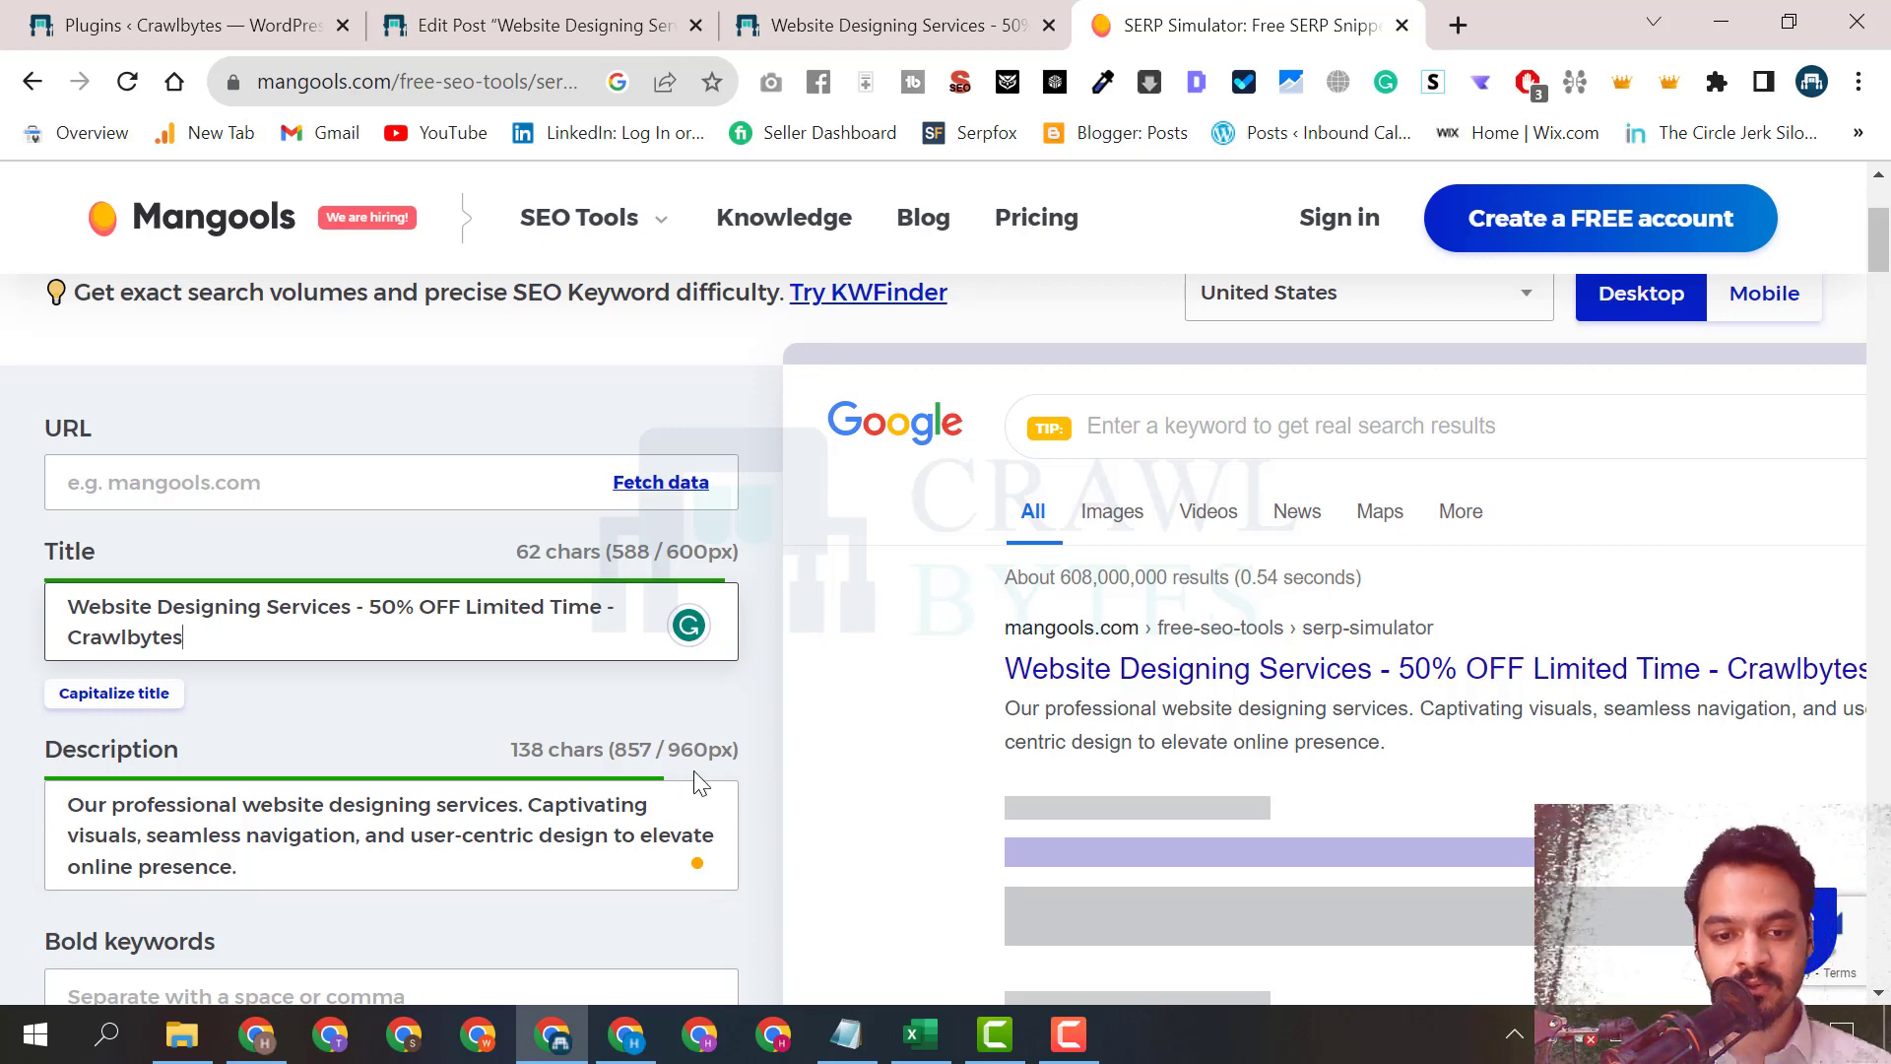
Return to the post editor and review the Google preview and the remaining problems in the SEO analysis.
left_click(853, 10)
left_click(532, 19)
scroll(641, 666, "up", 1)
scroll(642, 666, "up", 2)
scroll(654, 676, "down", 7)
scroll(658, 673, "down", 4)
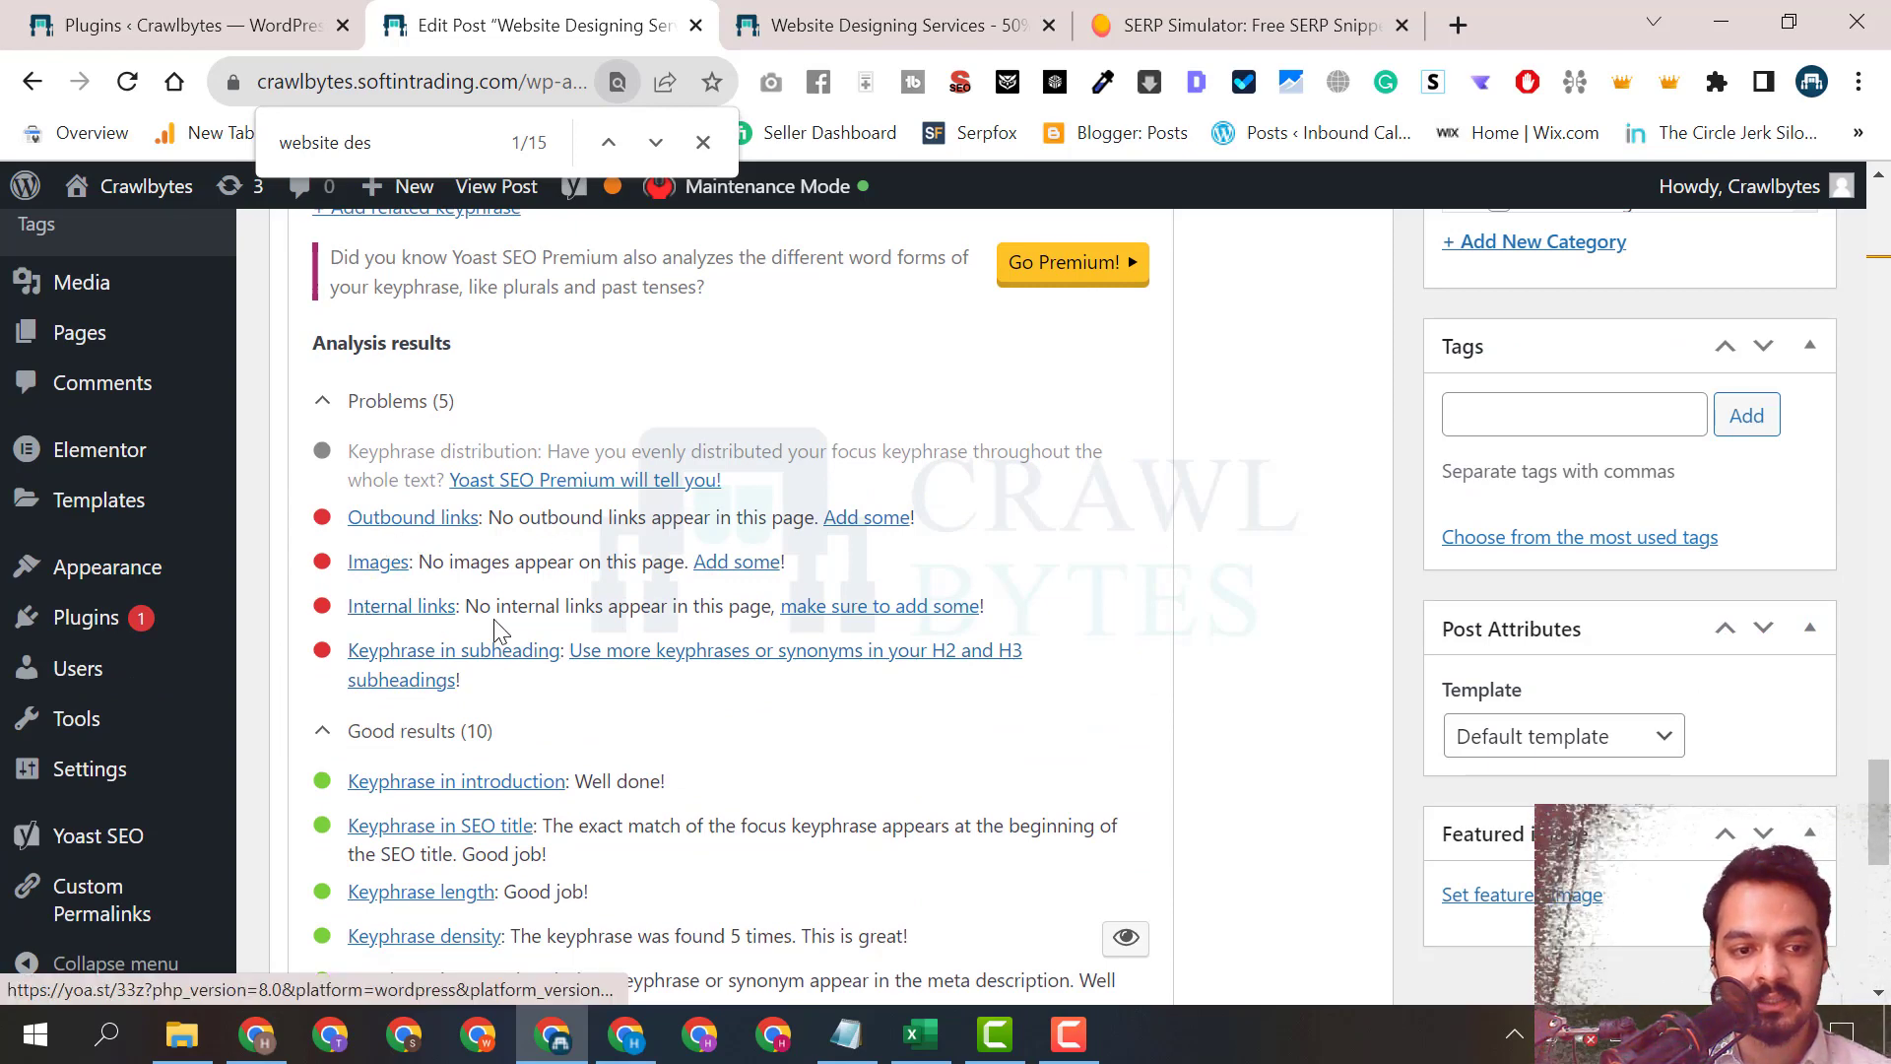
scroll(650, 685, "up", 3)
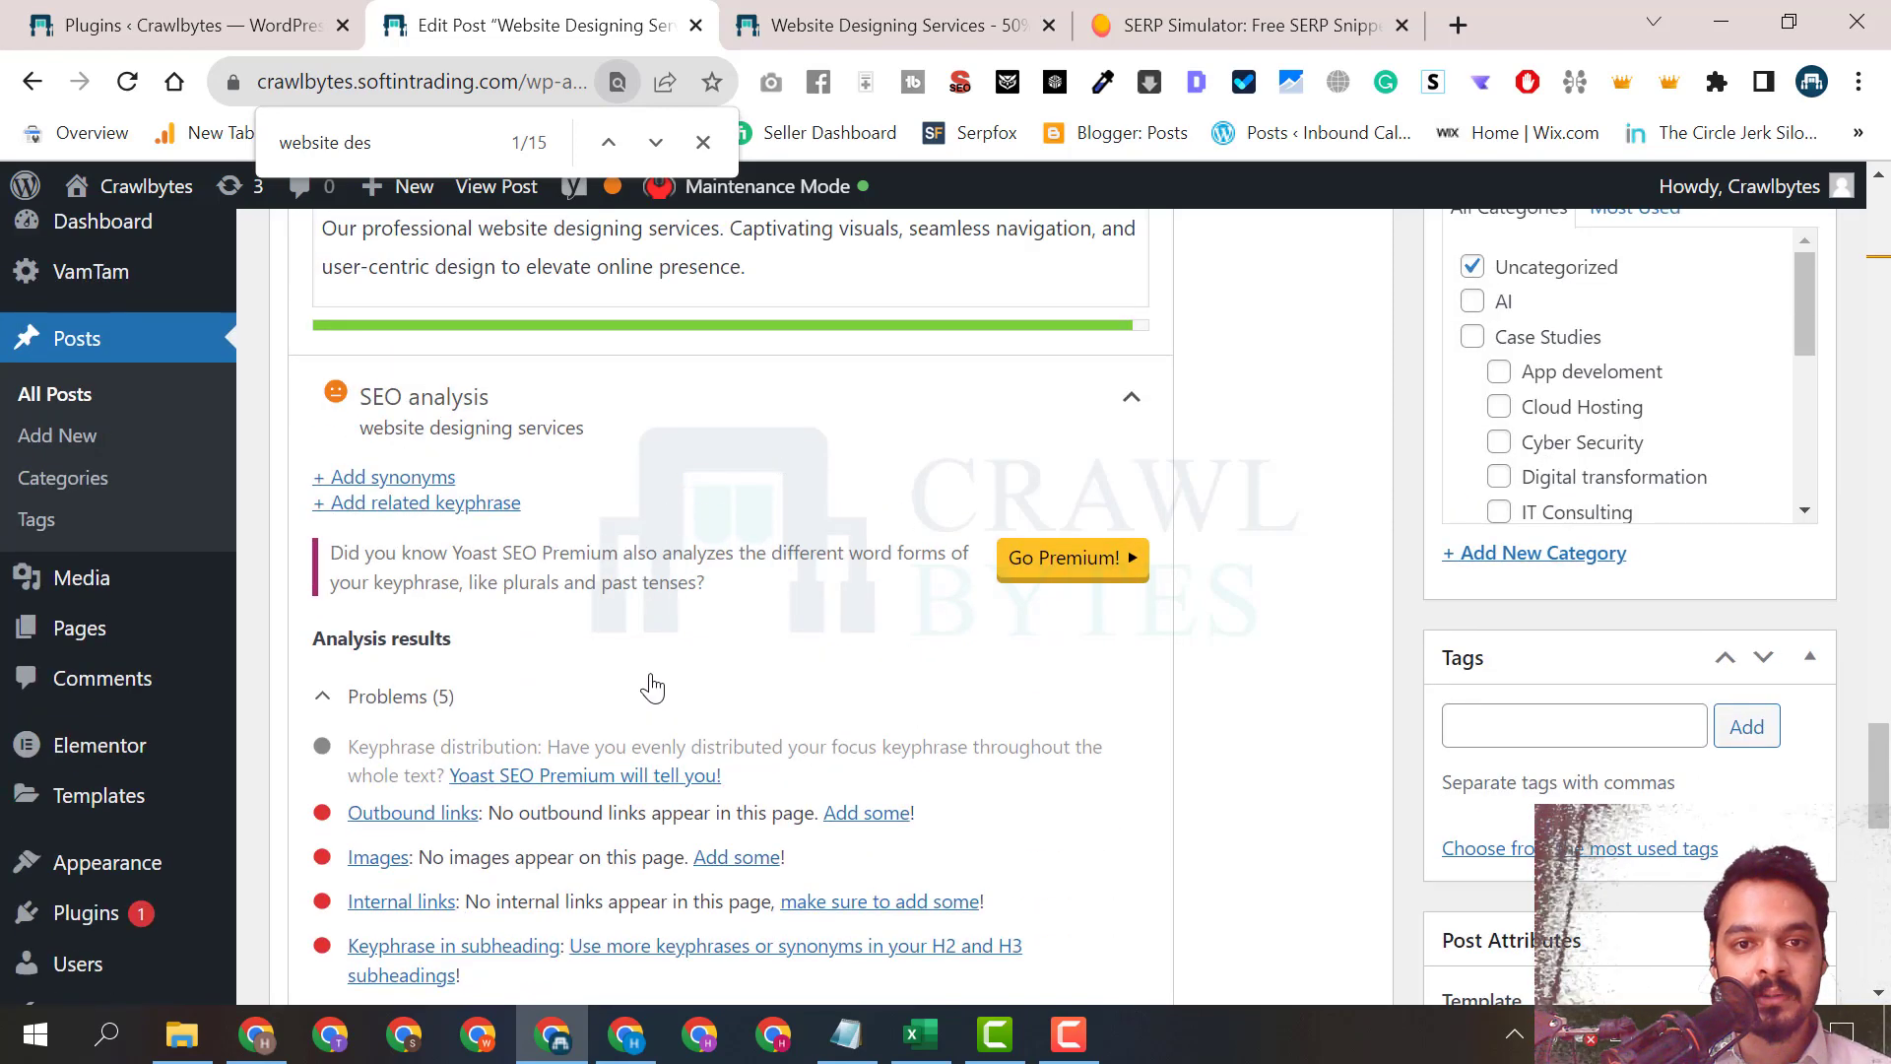
scroll(950, 852, "up", 11)
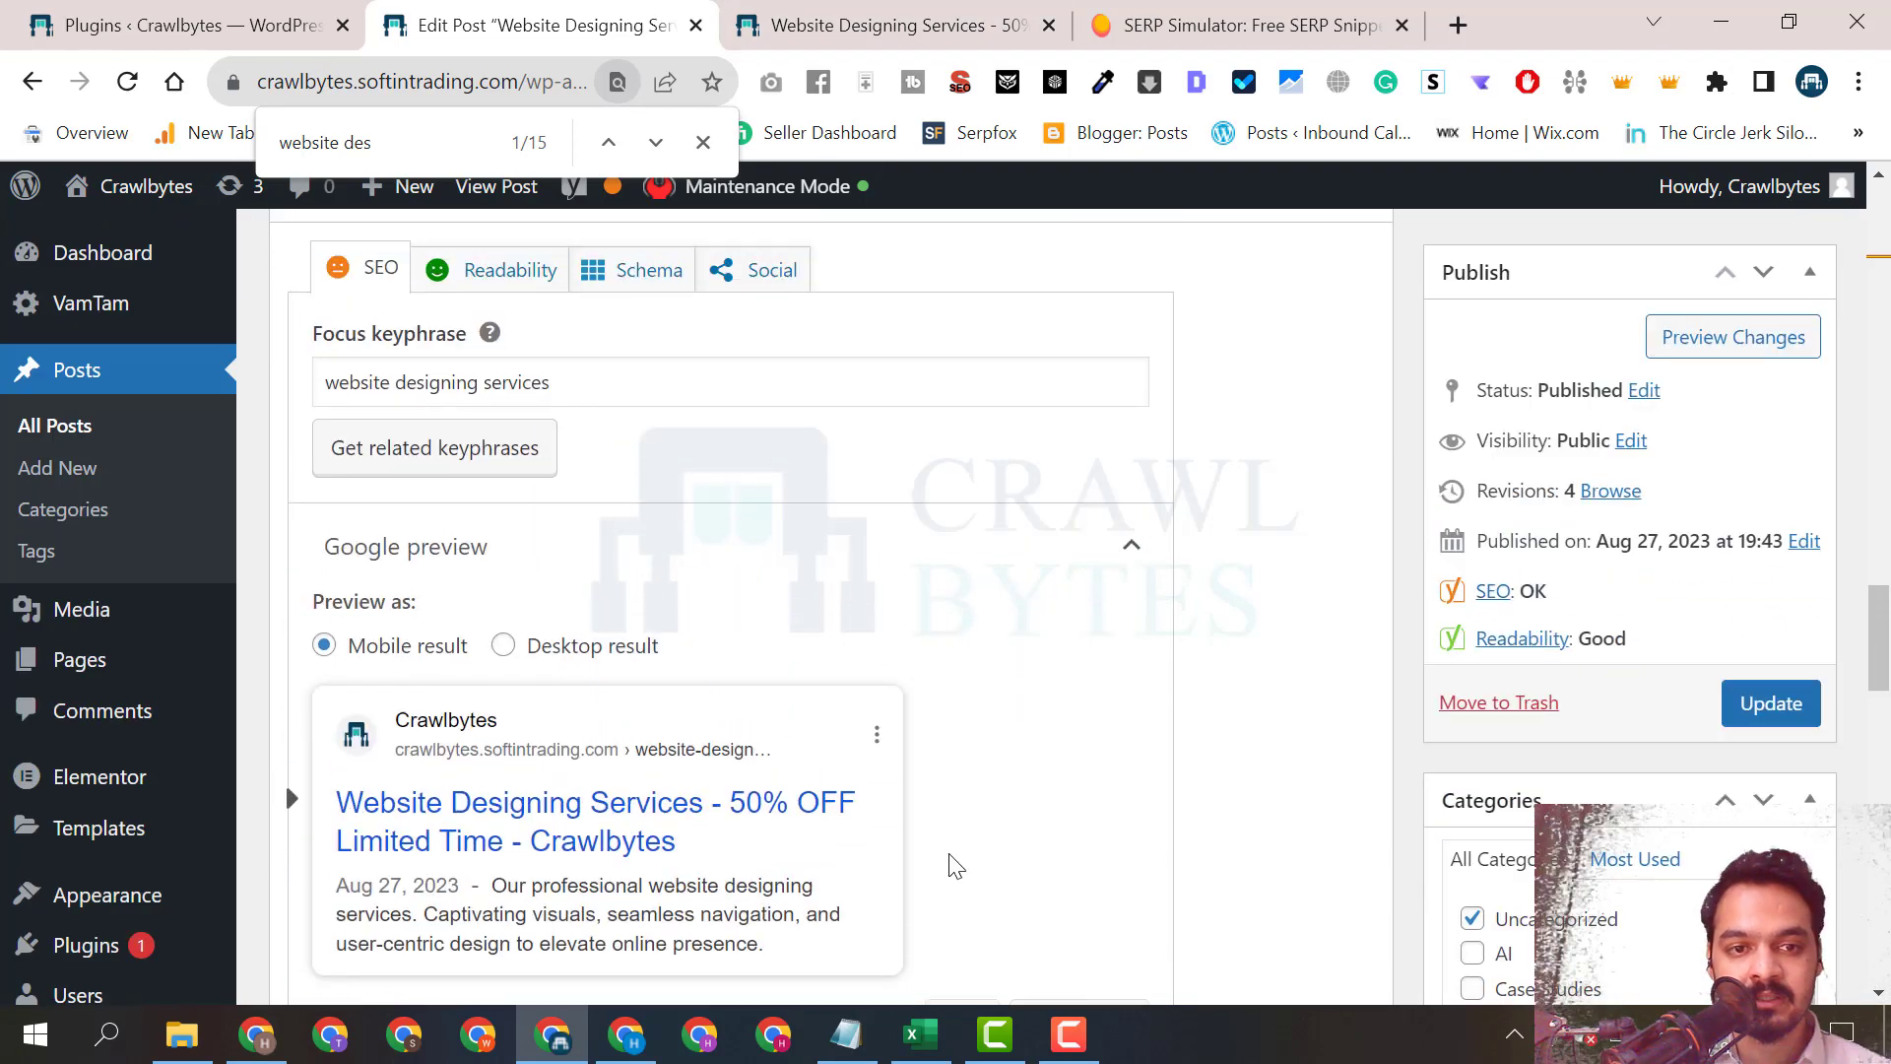
scroll(949, 853, "up", 7)
left_click(887, 24)
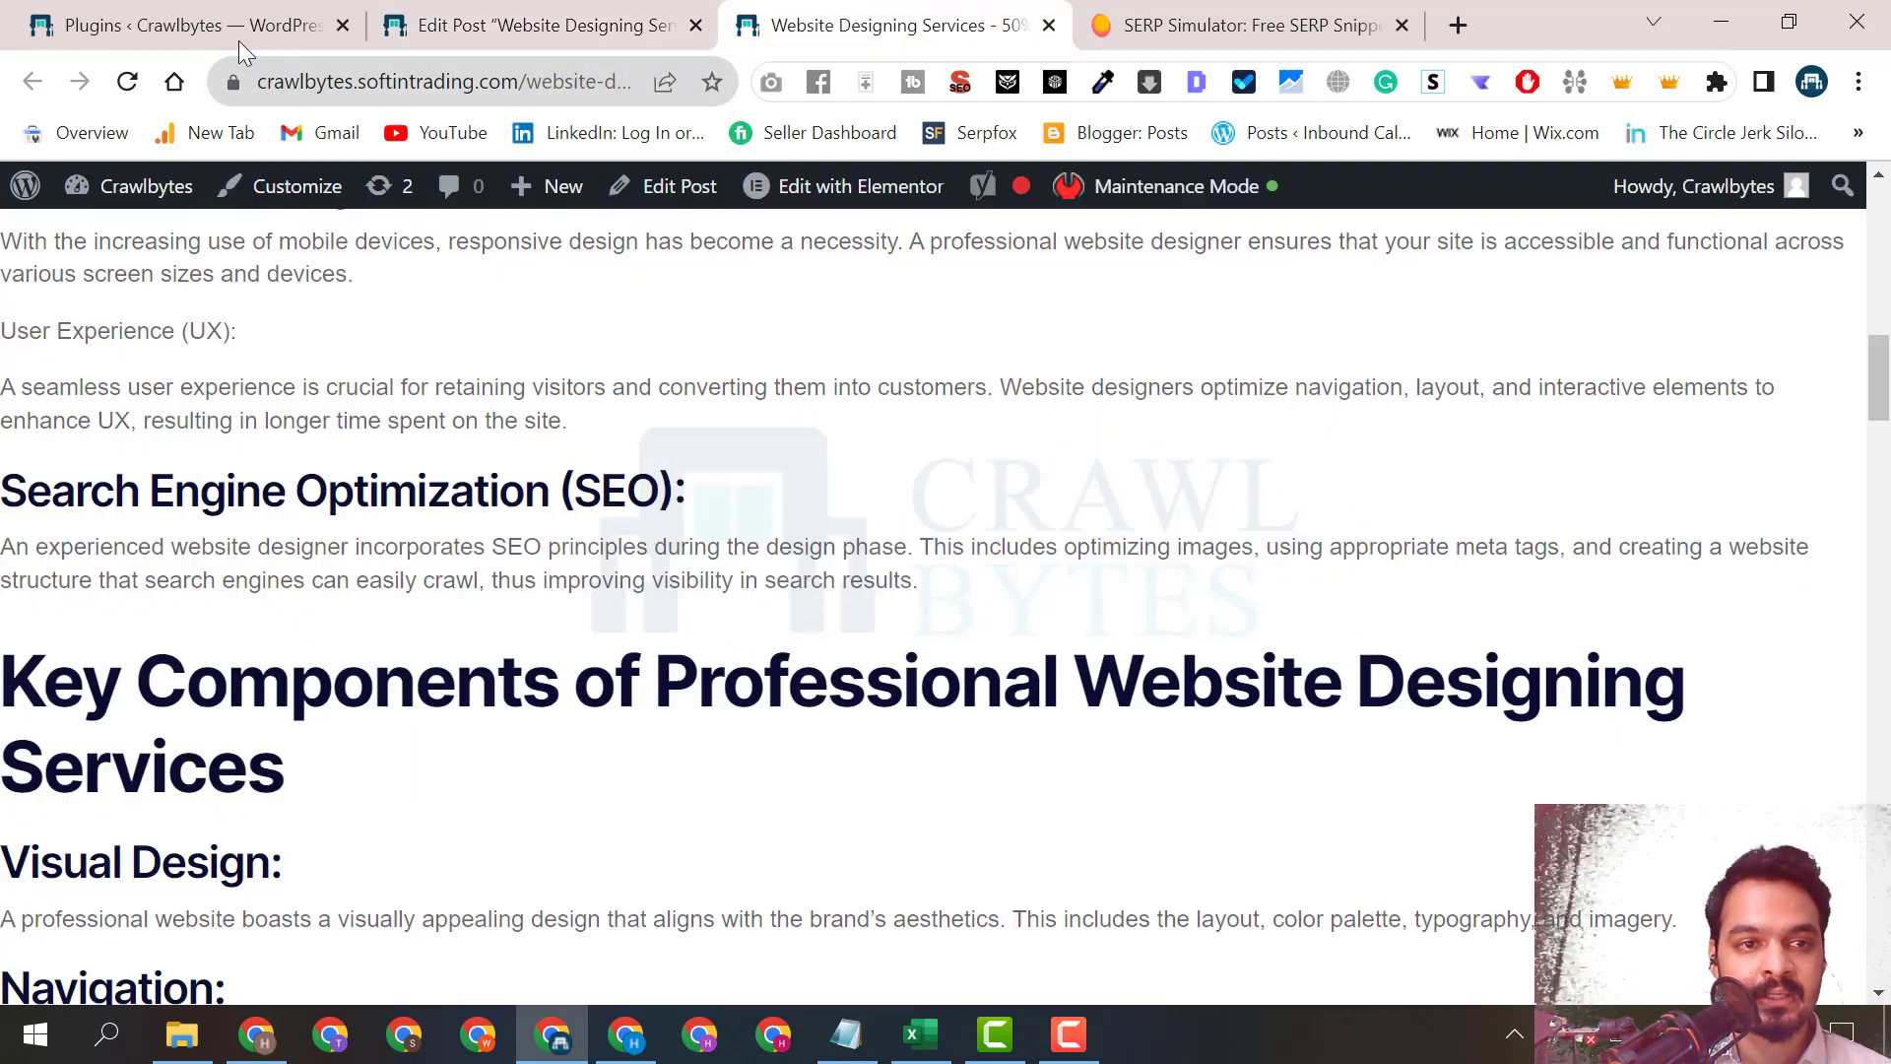
left_click(321, 22)
left_click(980, 8)
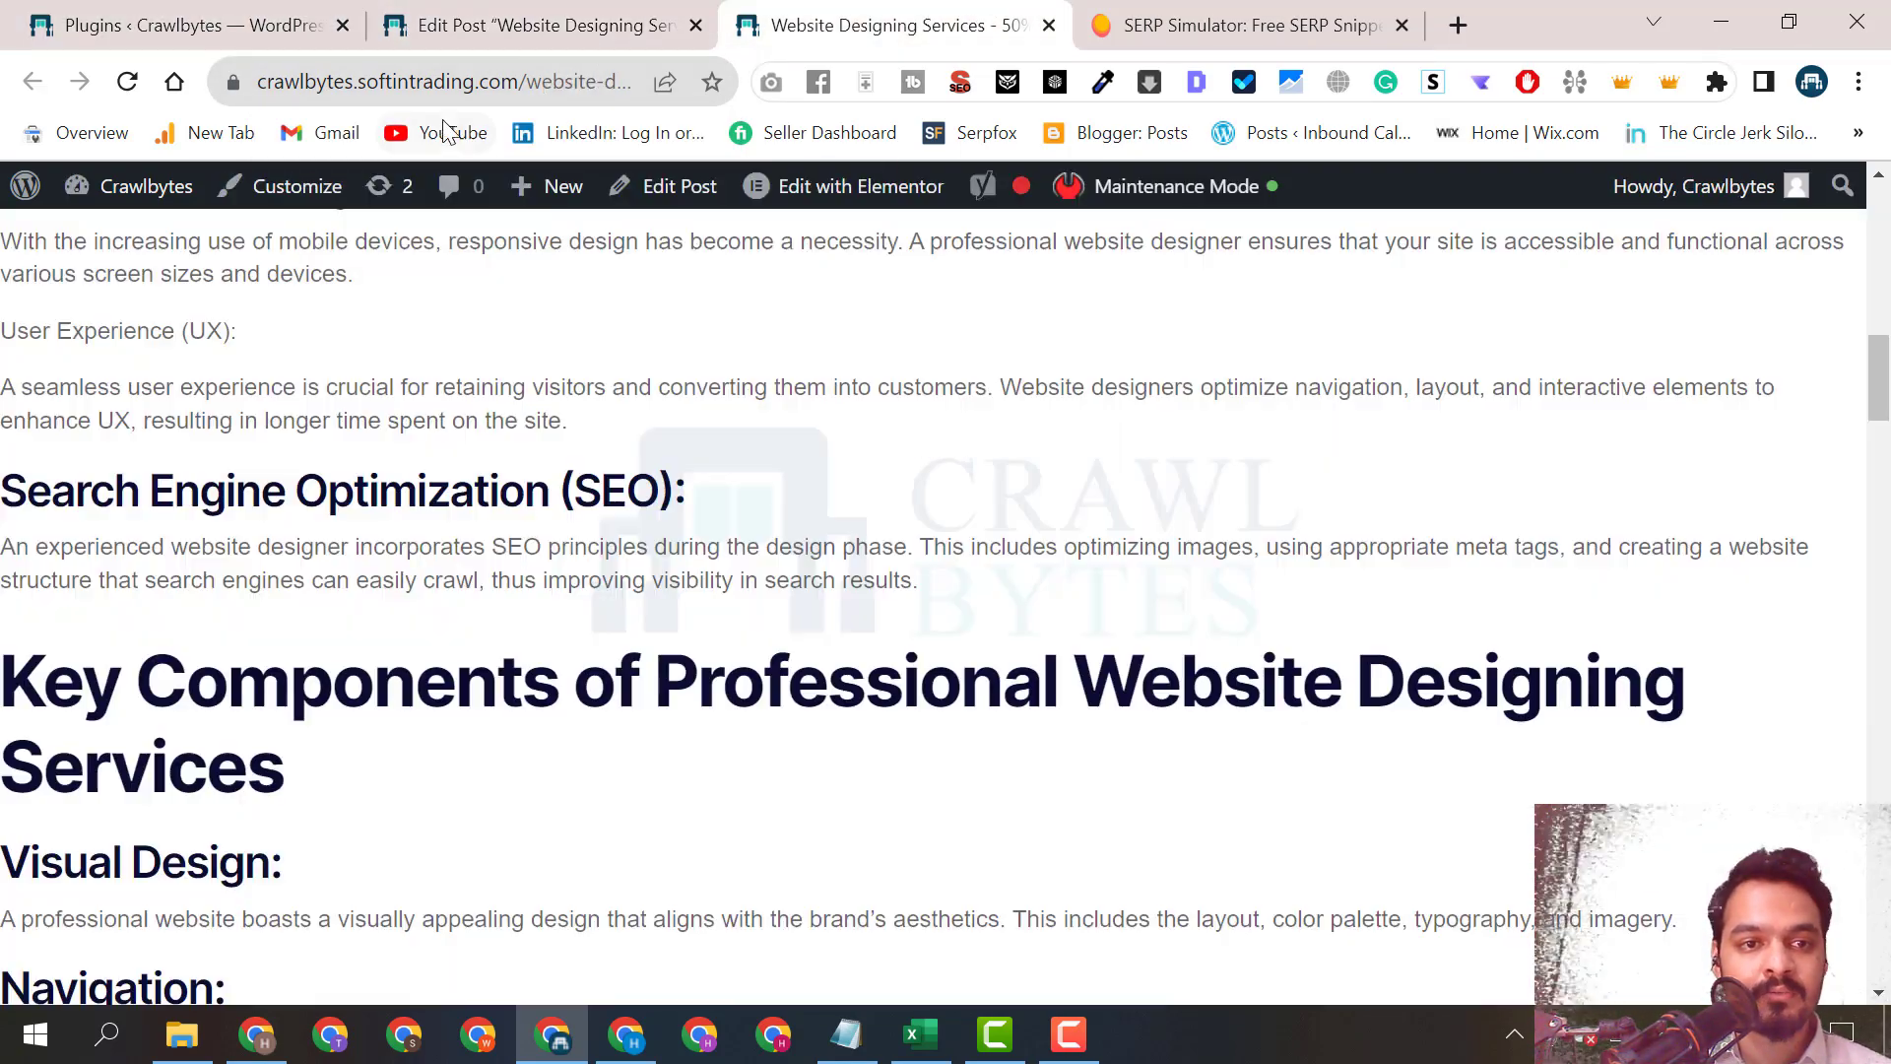
left_click(364, 81)
type("https://crawlbytes.")
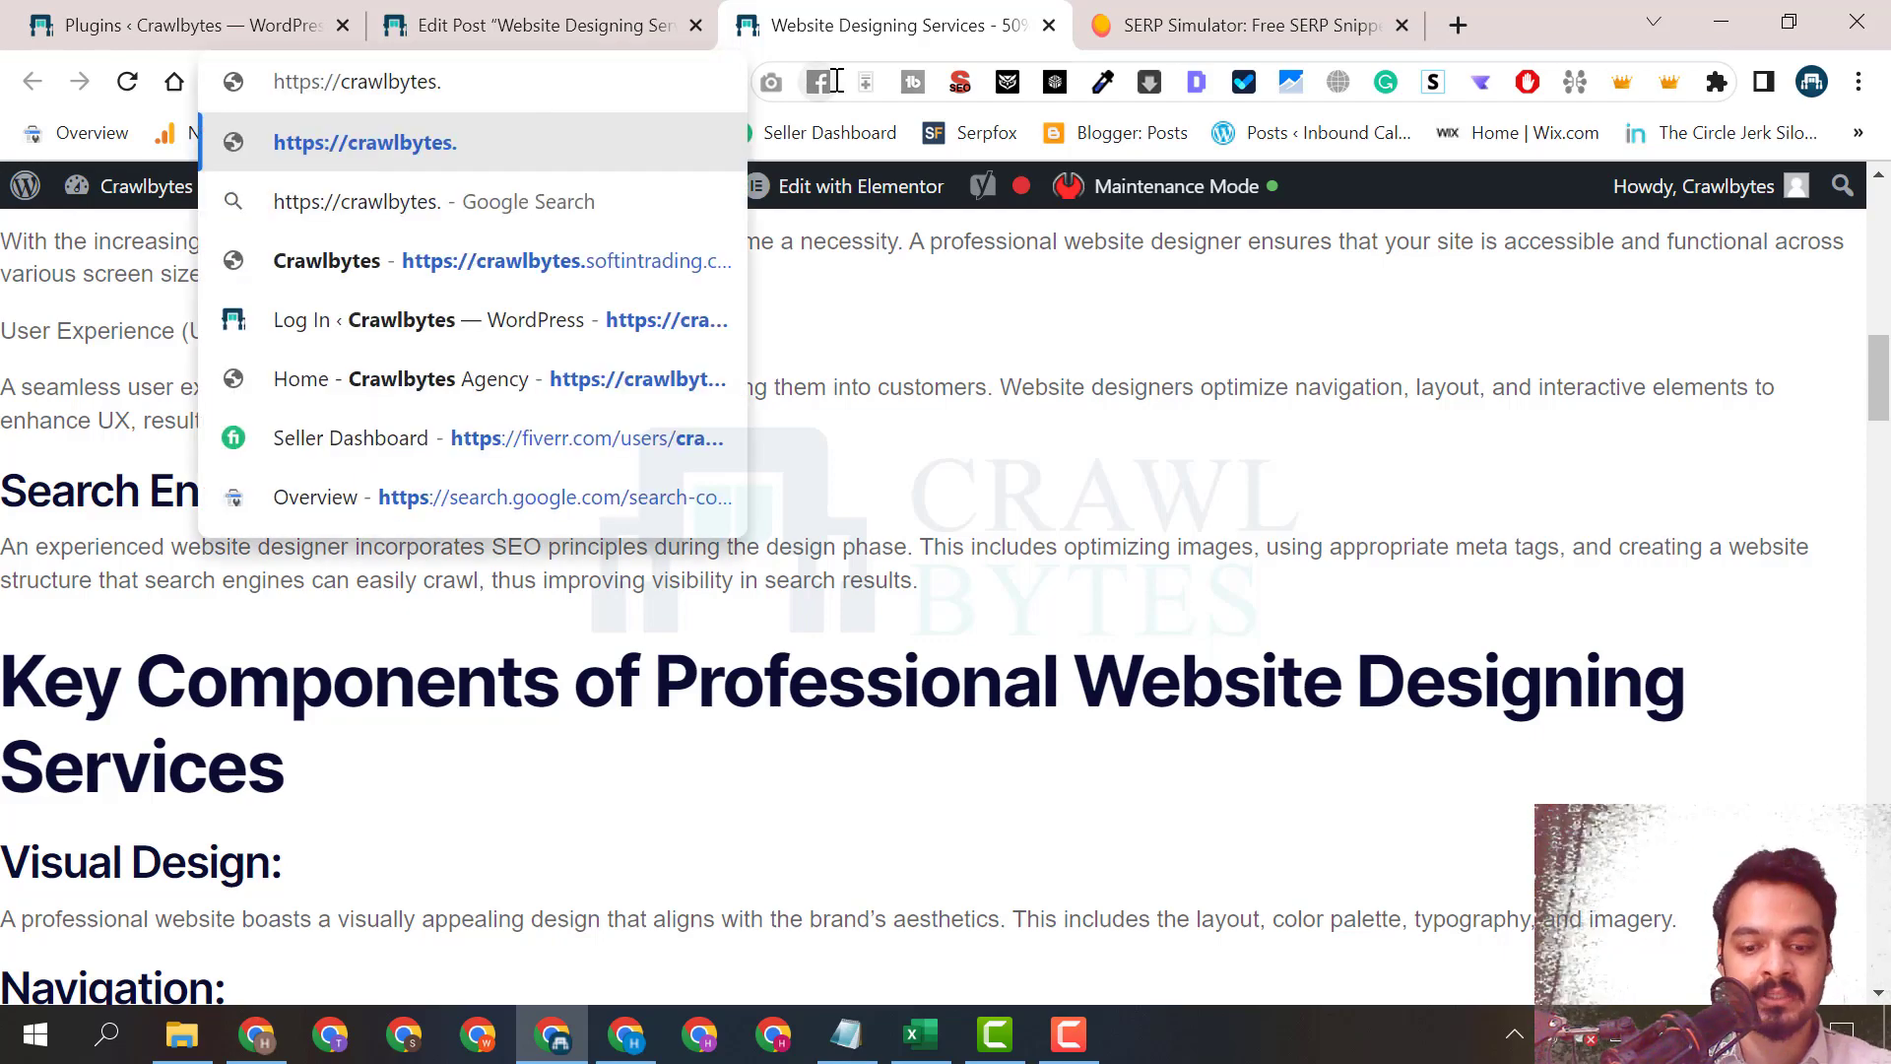
type("com")
key("ctrl+a")
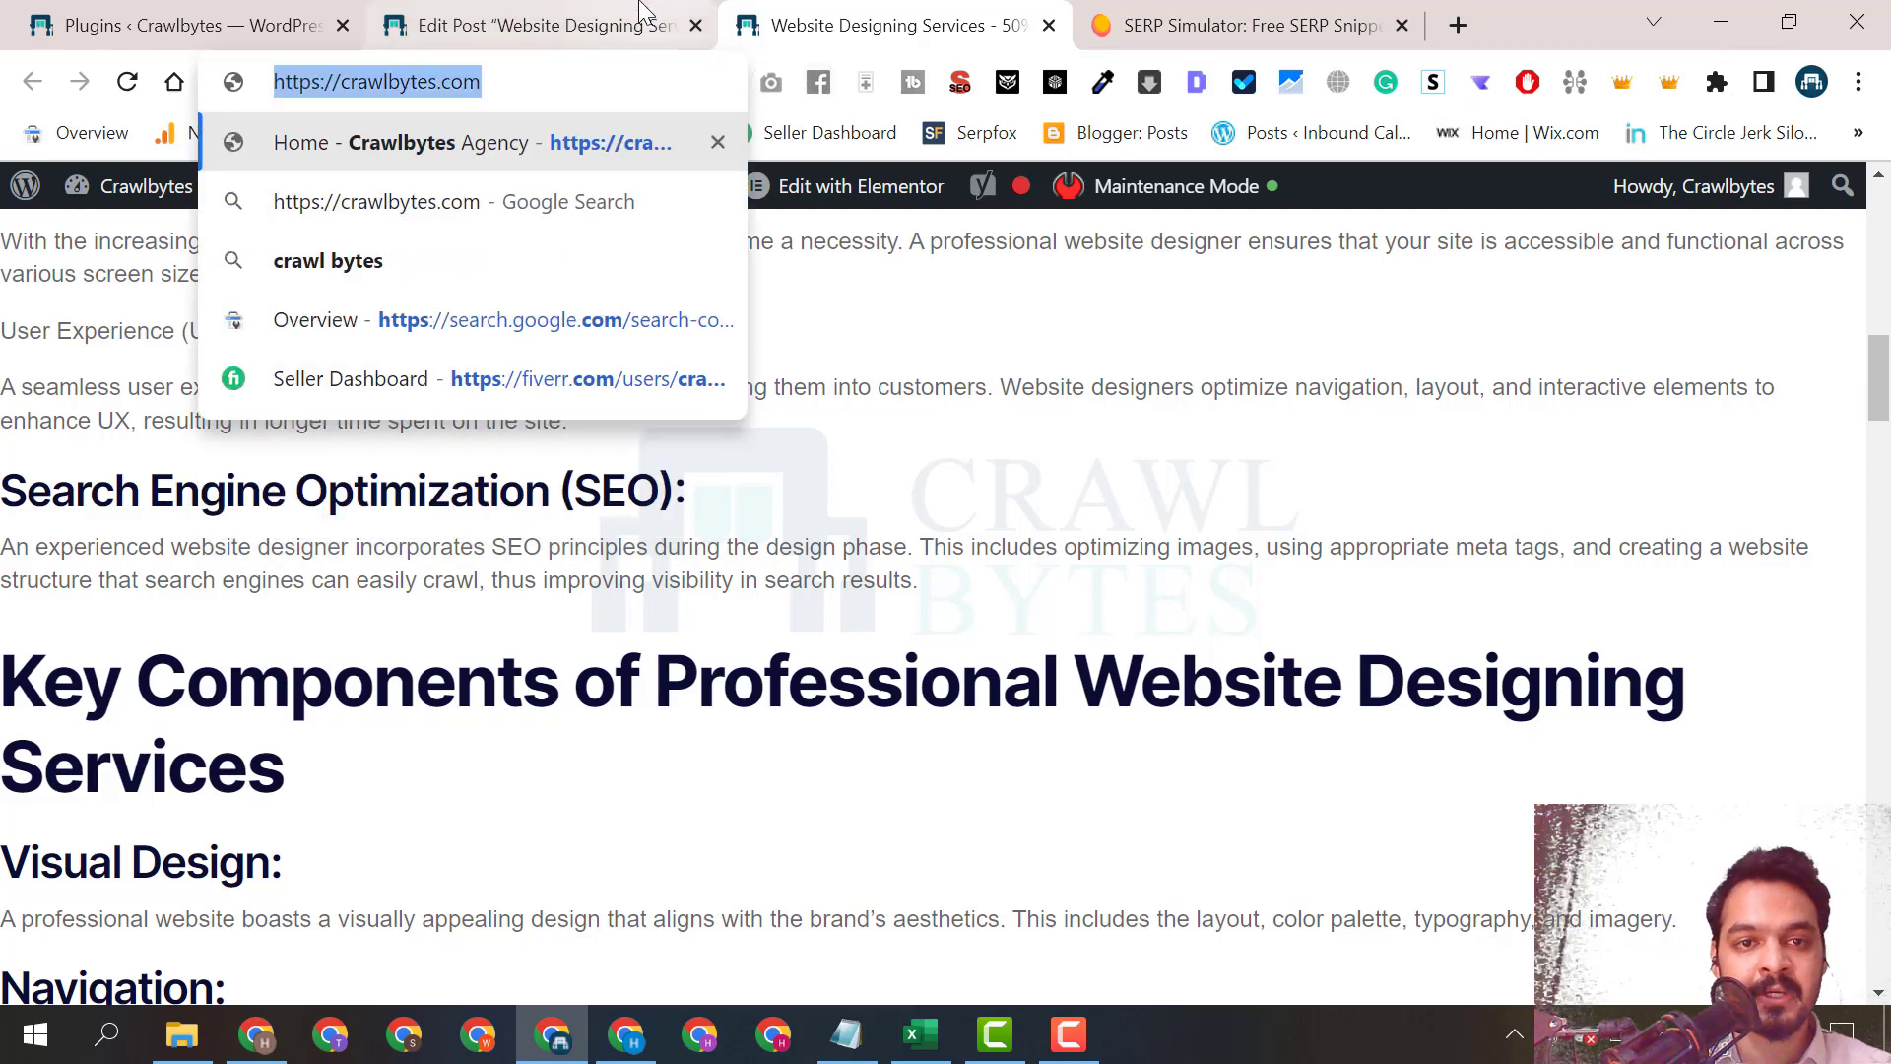
Return to the post editor and link the word "website" before "designers" in the Conclusion paragraph to crawlbytes.com.
left_click(542, 24)
scroll(876, 591, "down", 5)
left_click(975, 558)
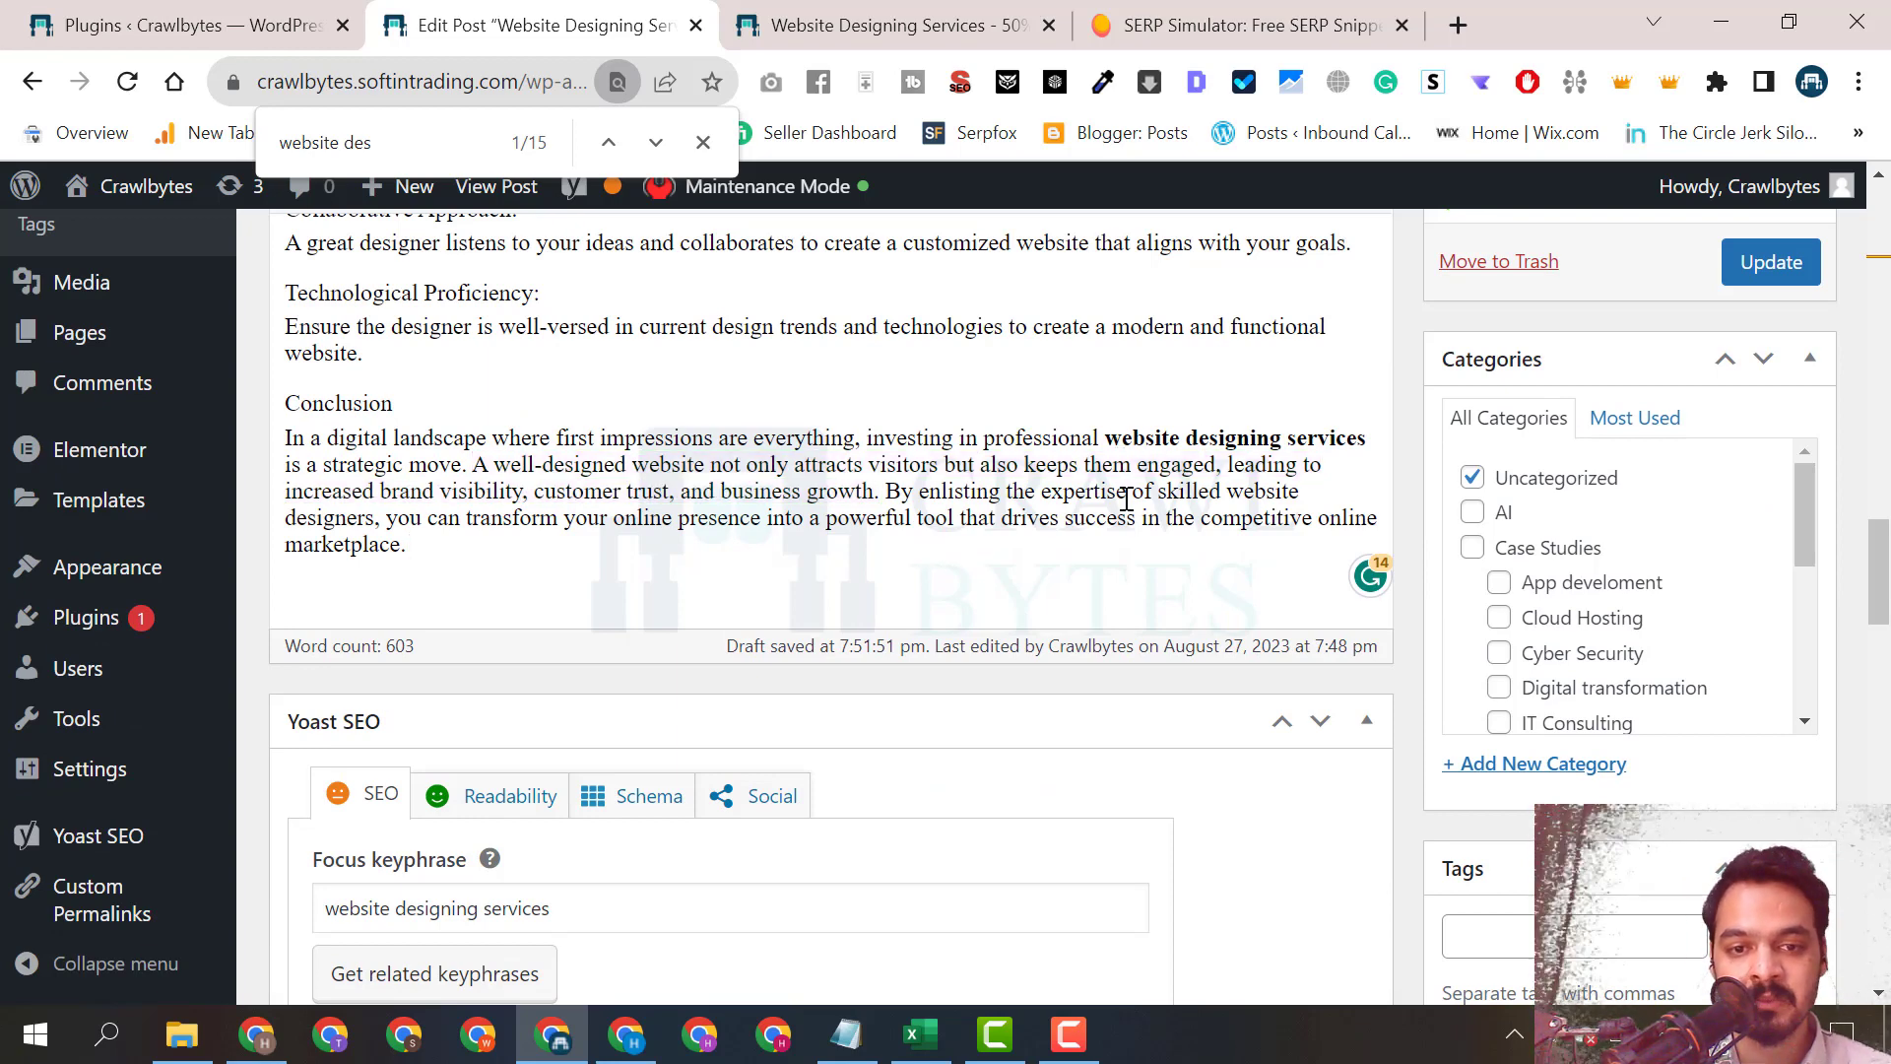
left_click_drag(1100, 437, 1361, 439)
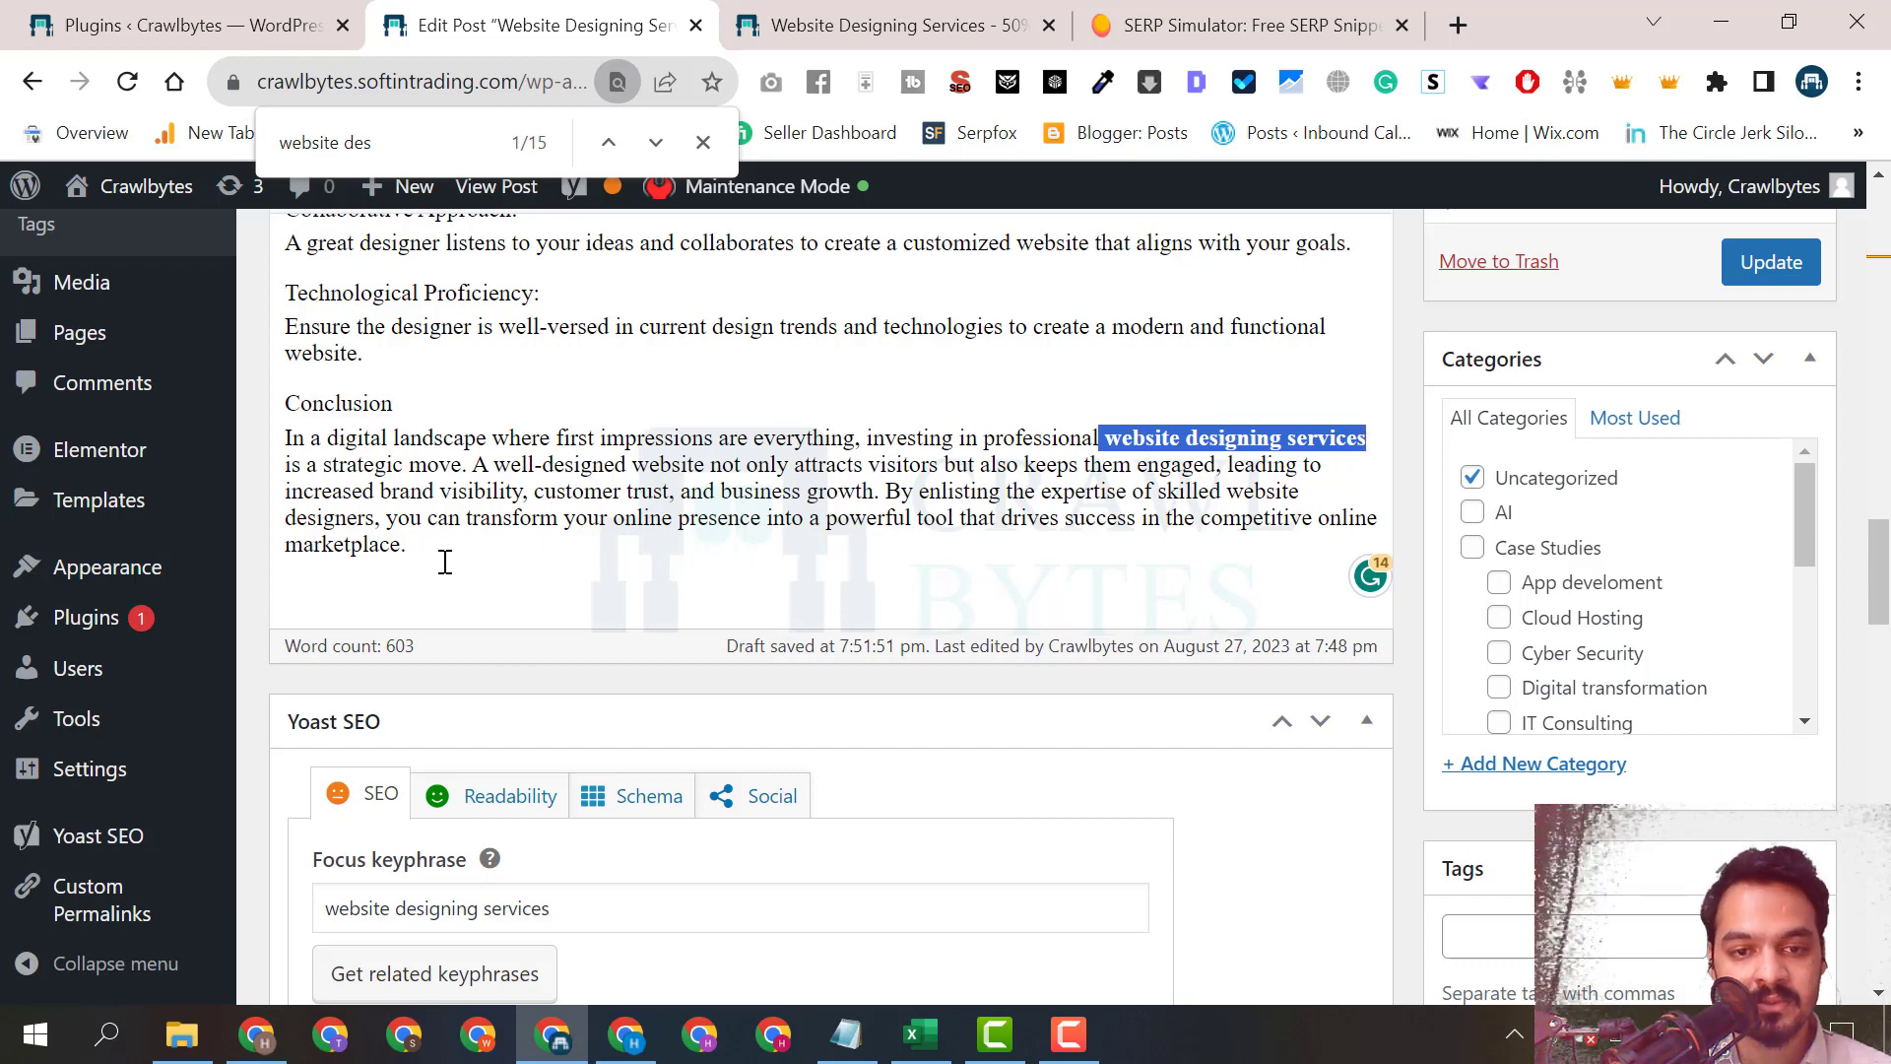
double_click(1271, 497)
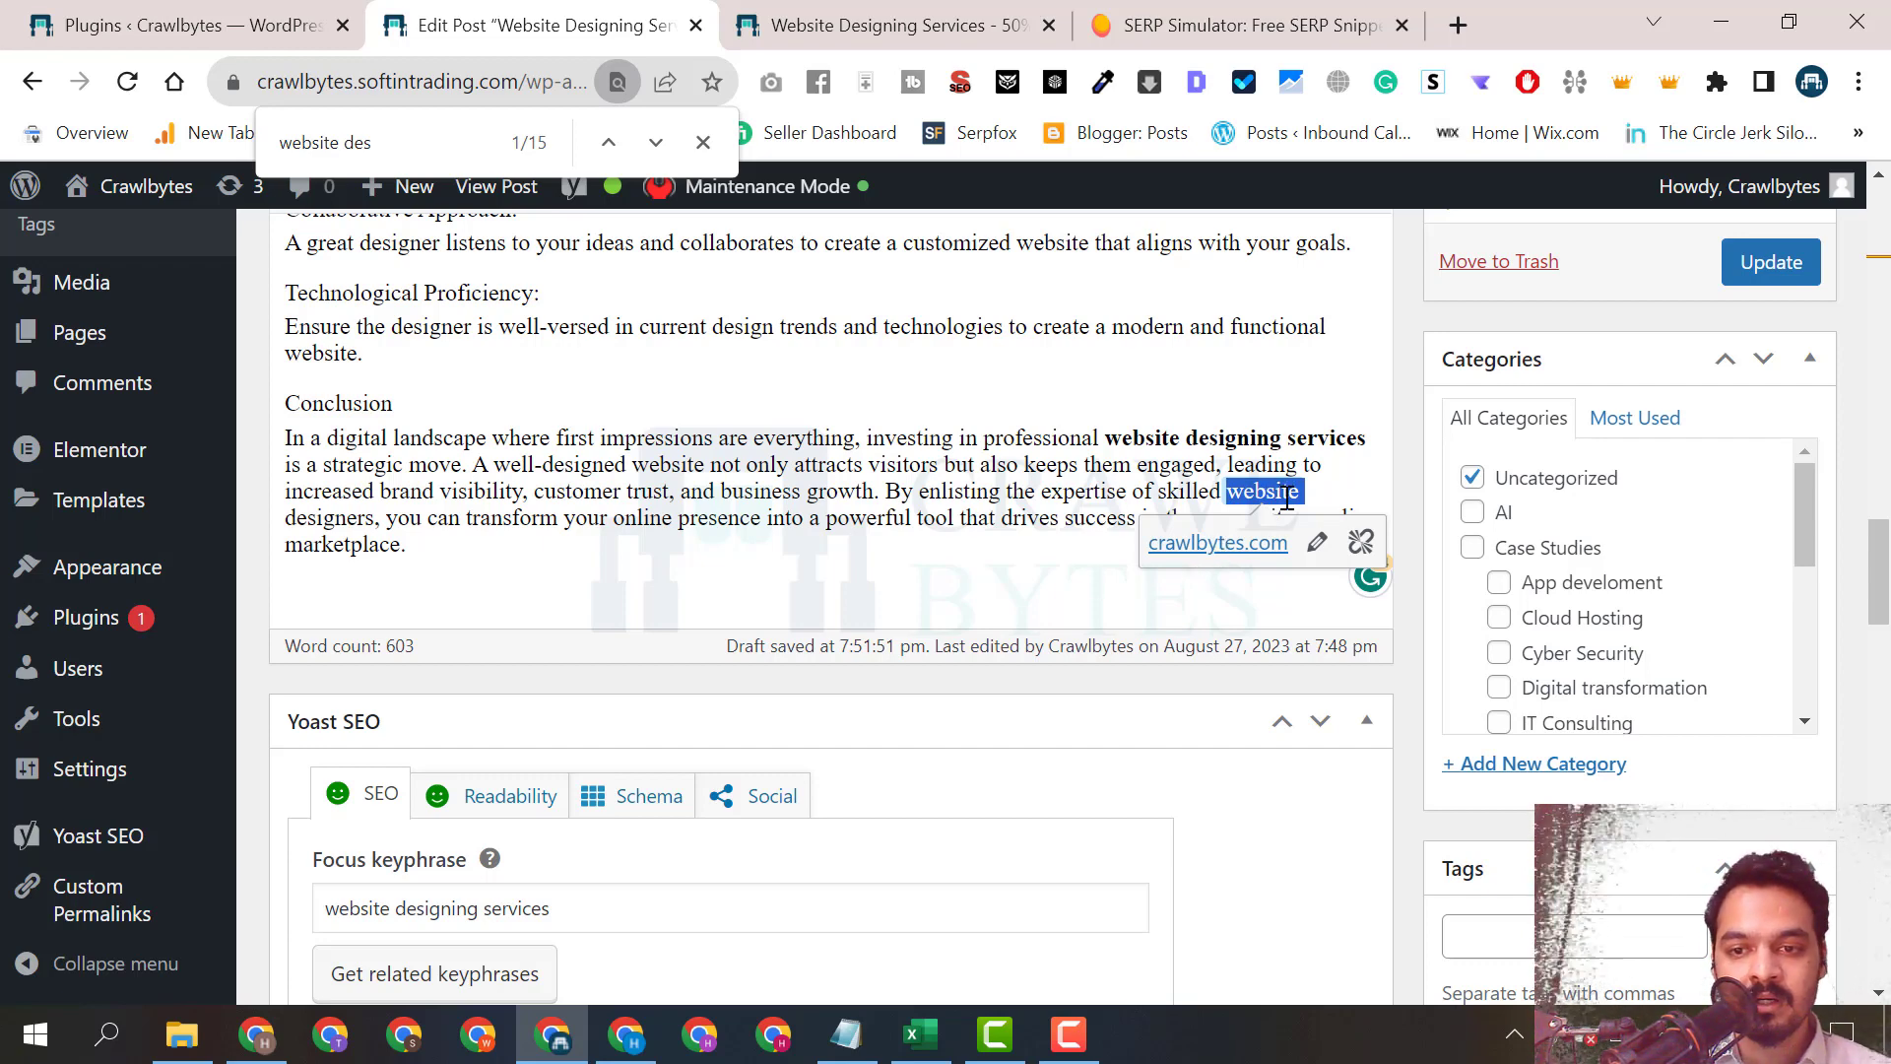
Inspect the crawlbytes.com link on the word "website" in the Conclusion paragraph.
left_click(1256, 494)
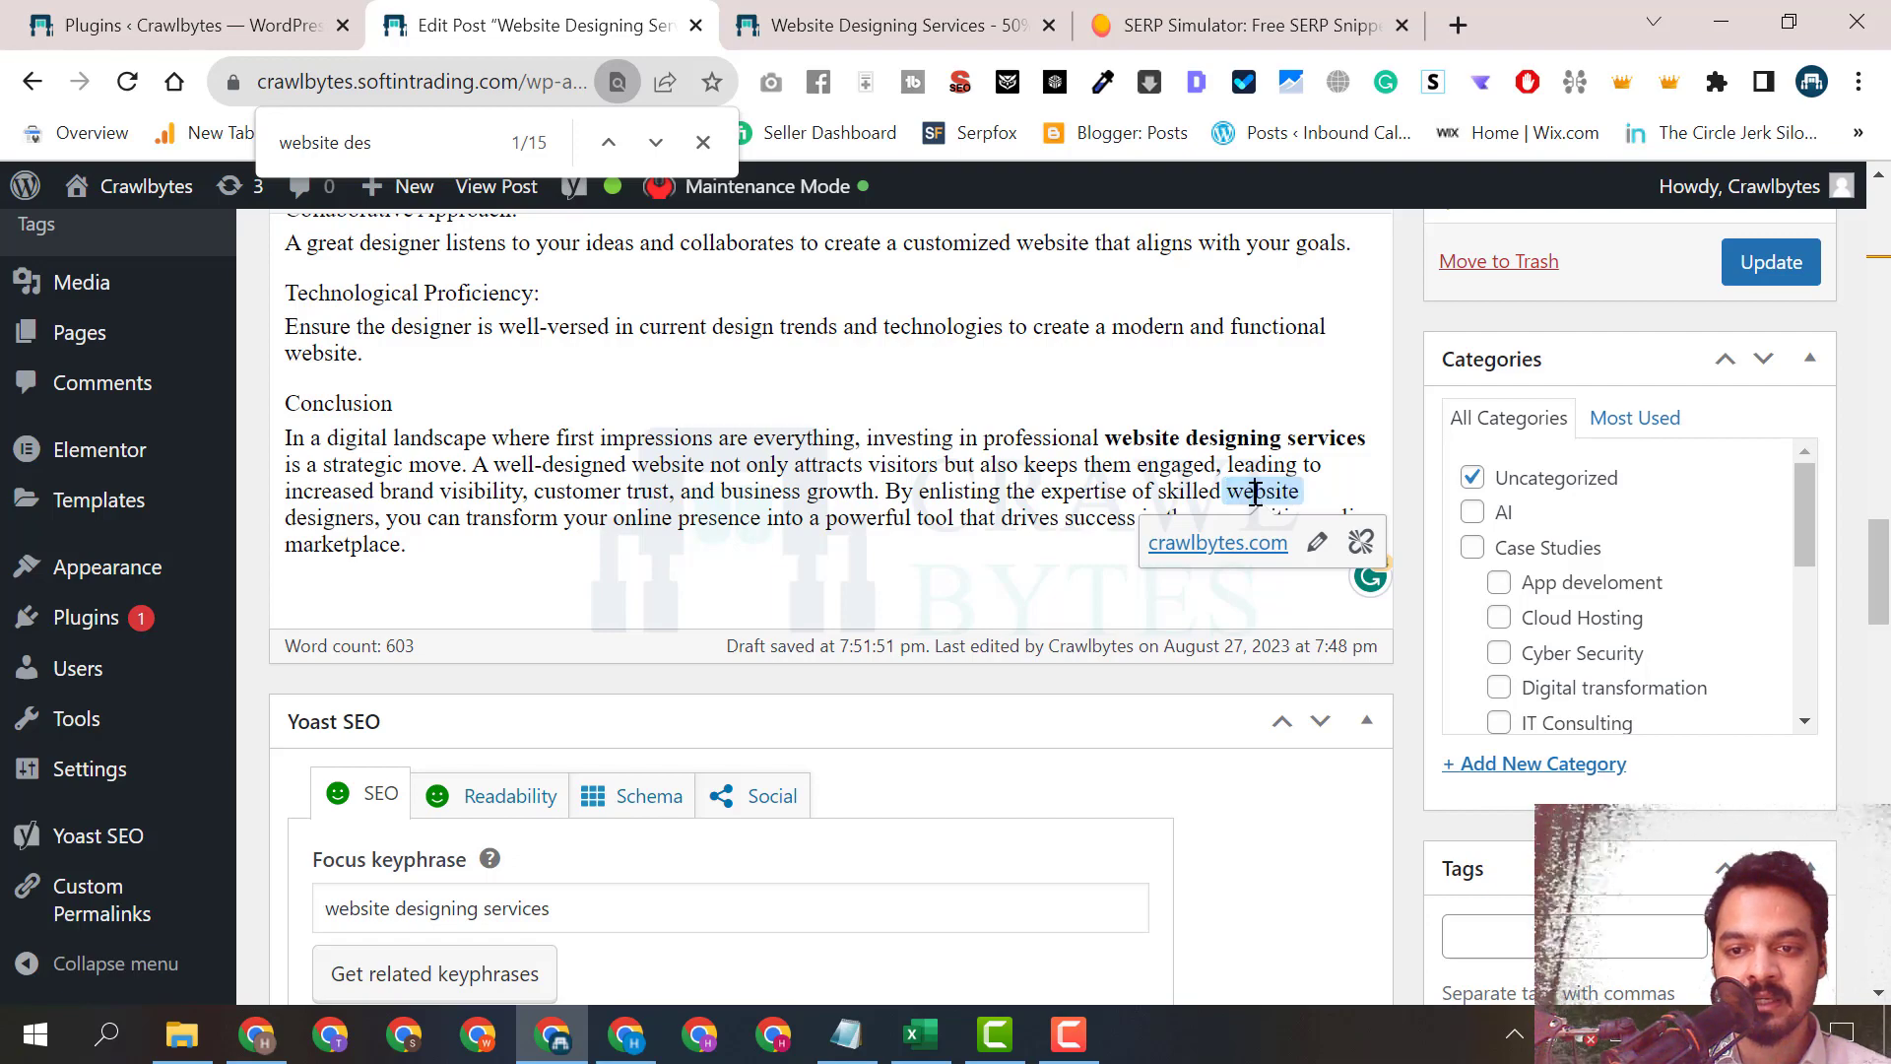
double_click(1256, 494)
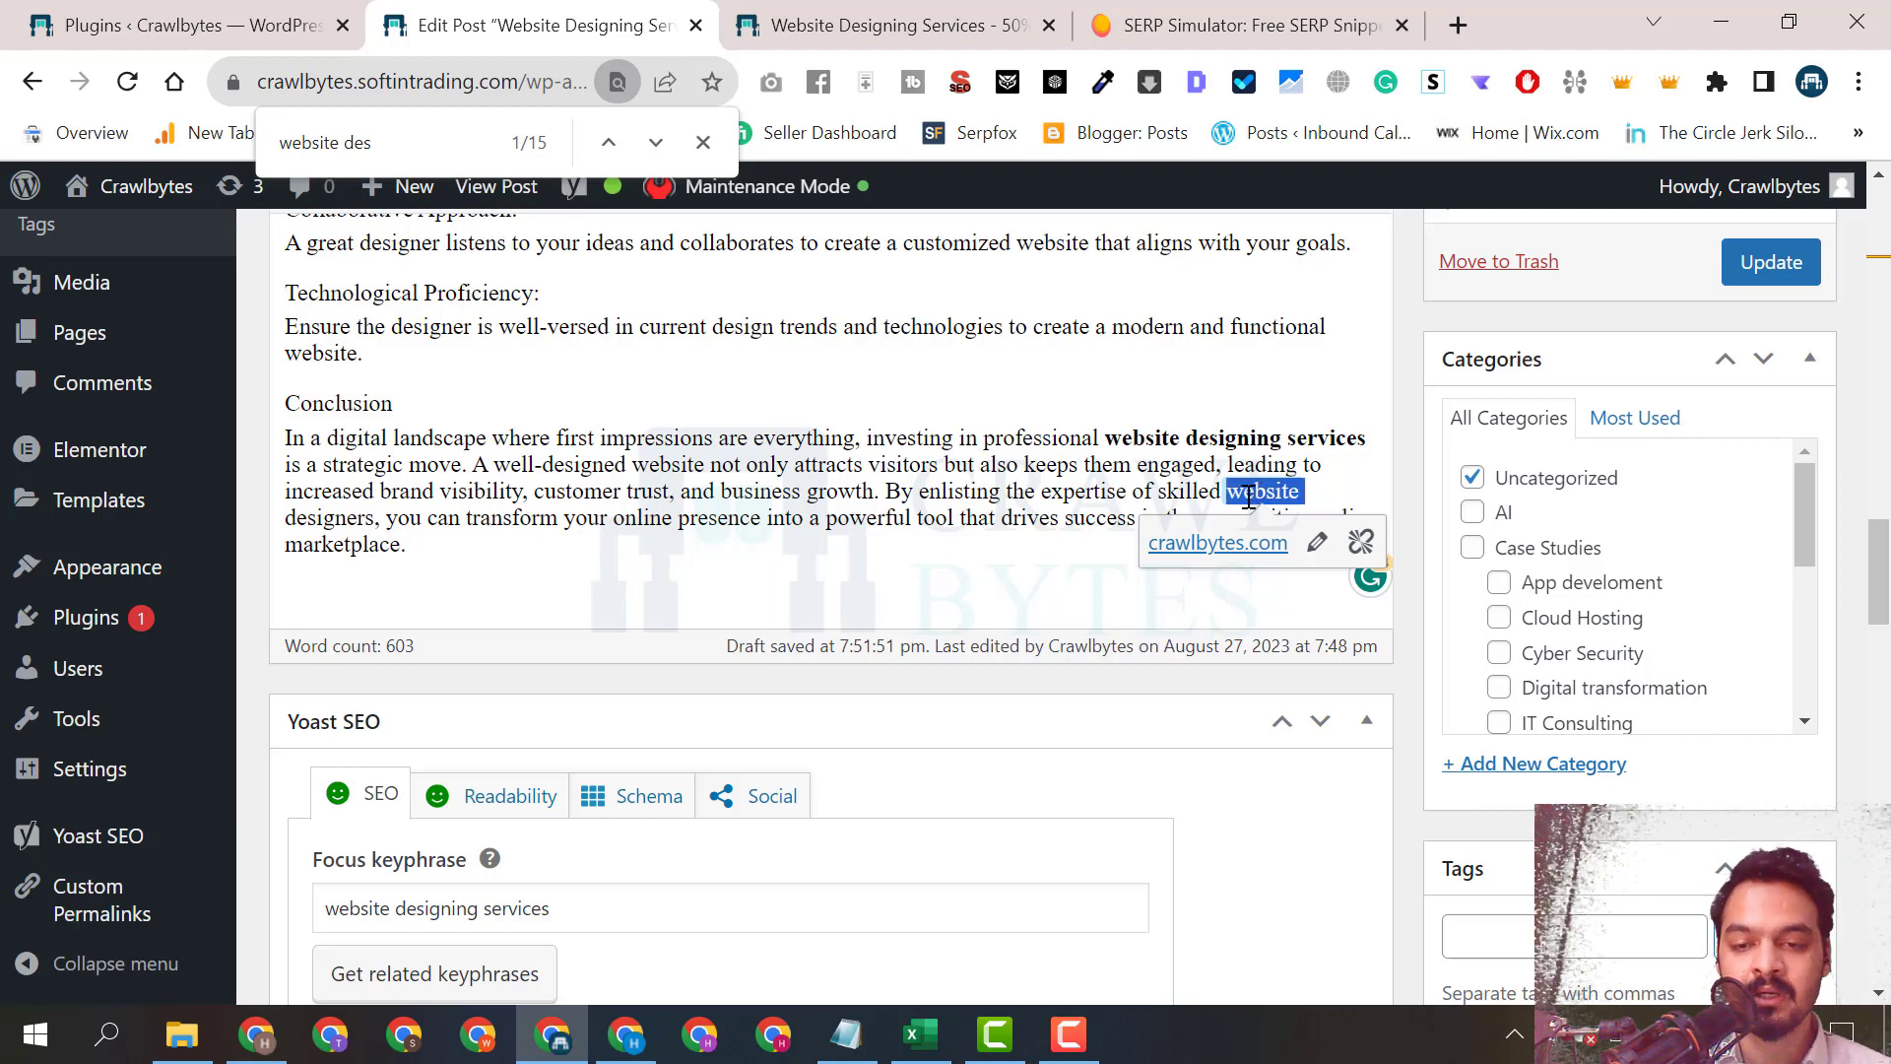
scroll(934, 553, "up", 2)
scroll(944, 591, "down", 2)
scroll(944, 591, "up", 1)
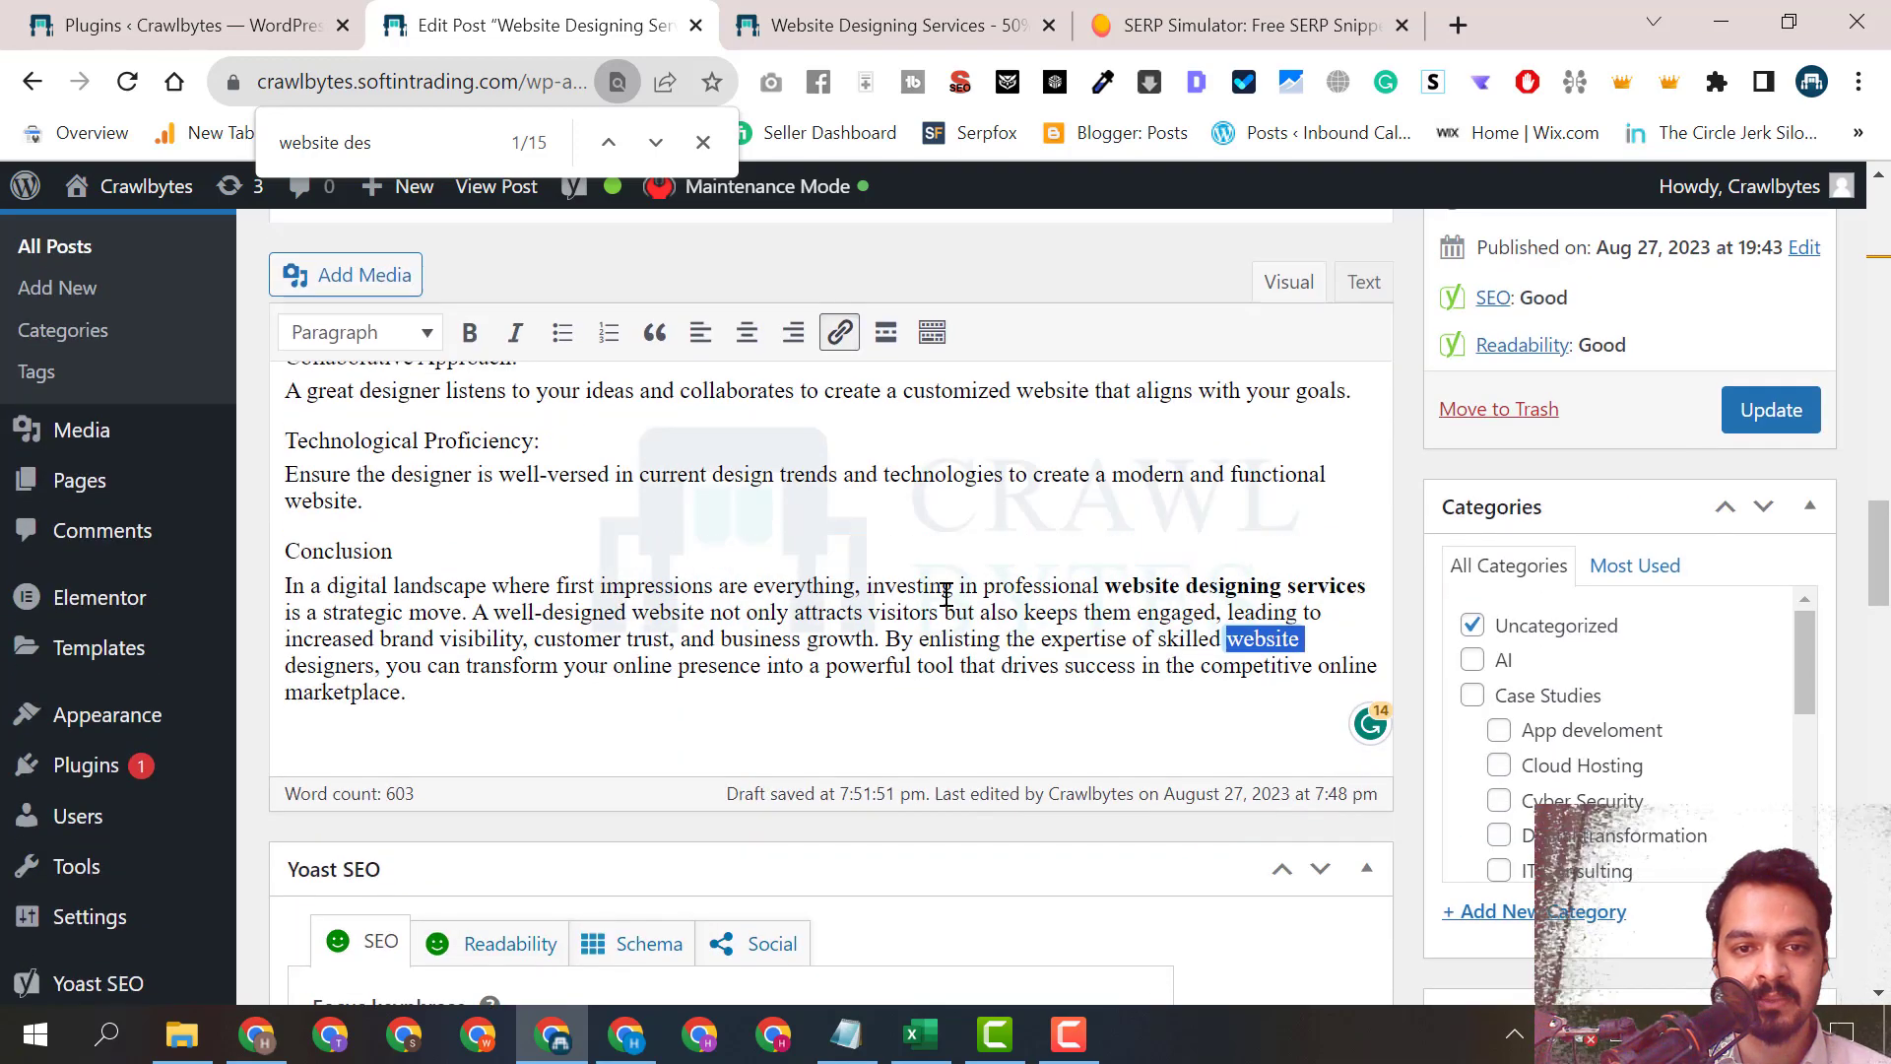
left_click(1087, 650)
double_click(1266, 641)
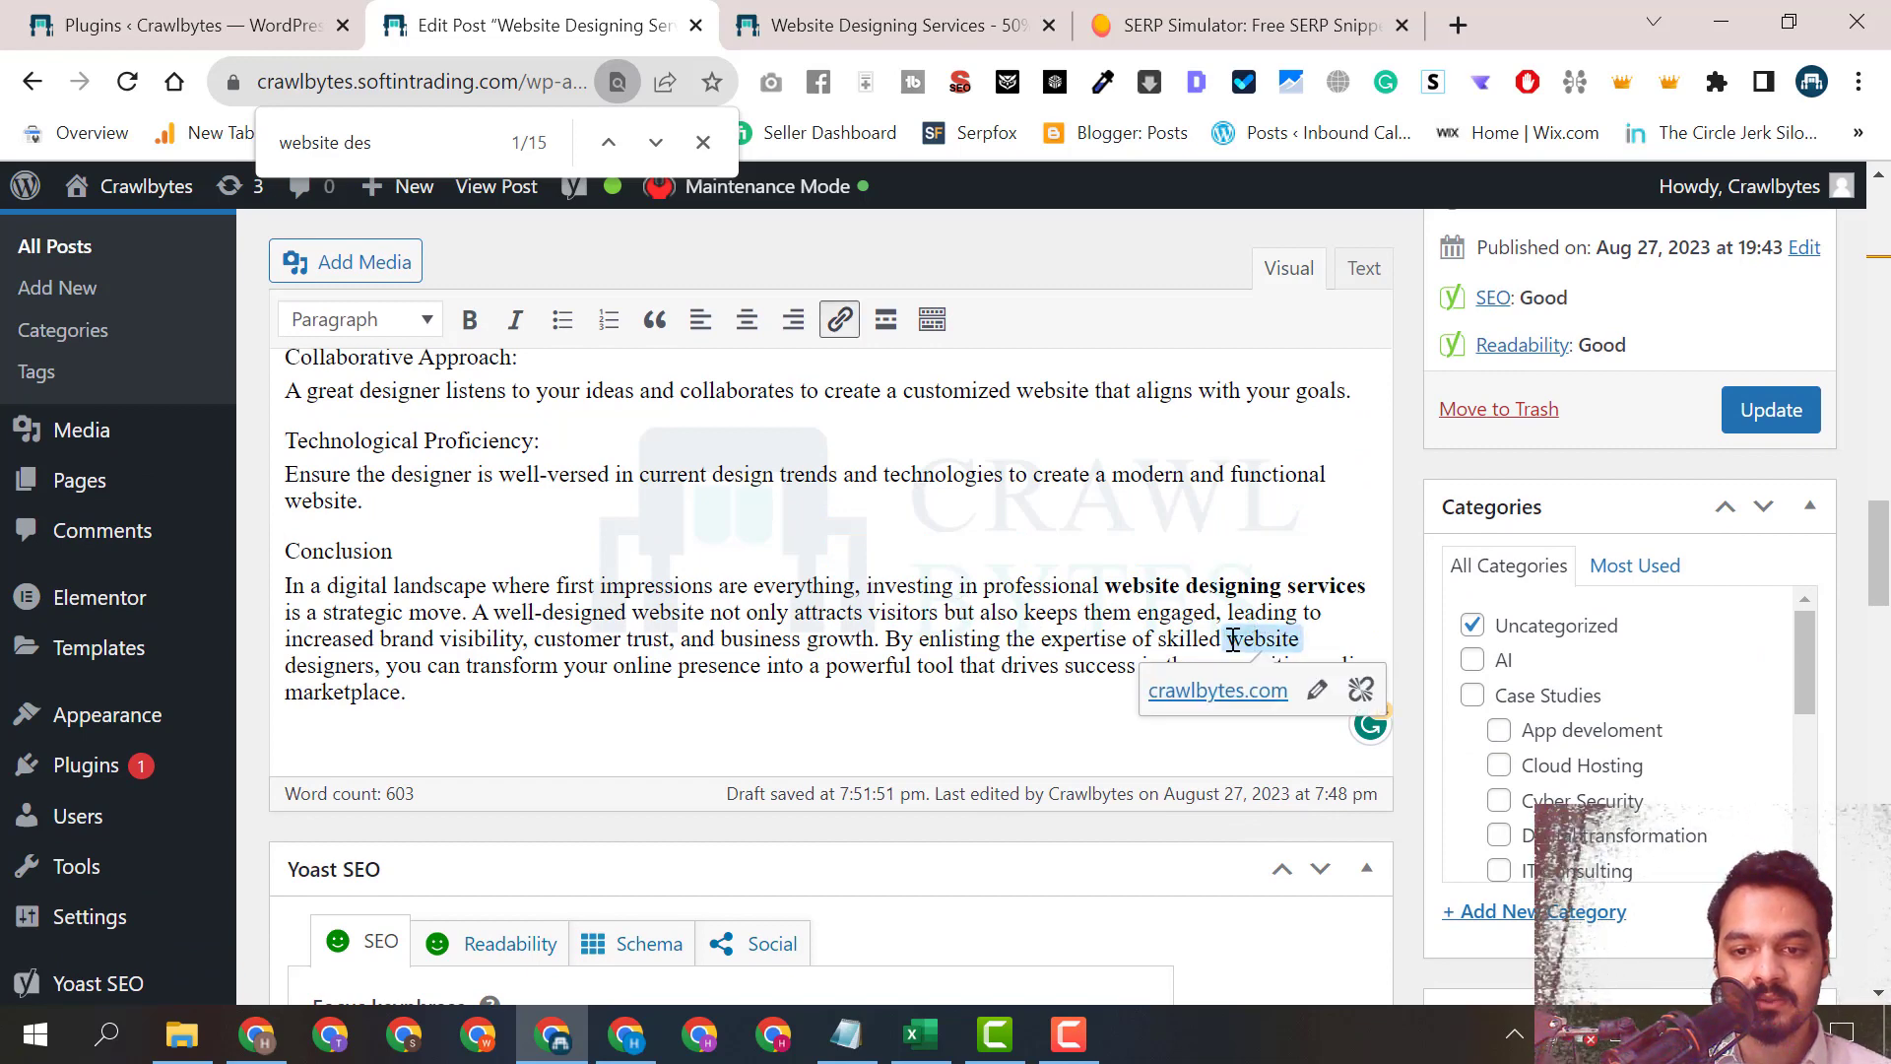
left_click(839, 319)
left_click(1233, 690)
left_click(902, 645)
scroll(926, 699, "down", 1)
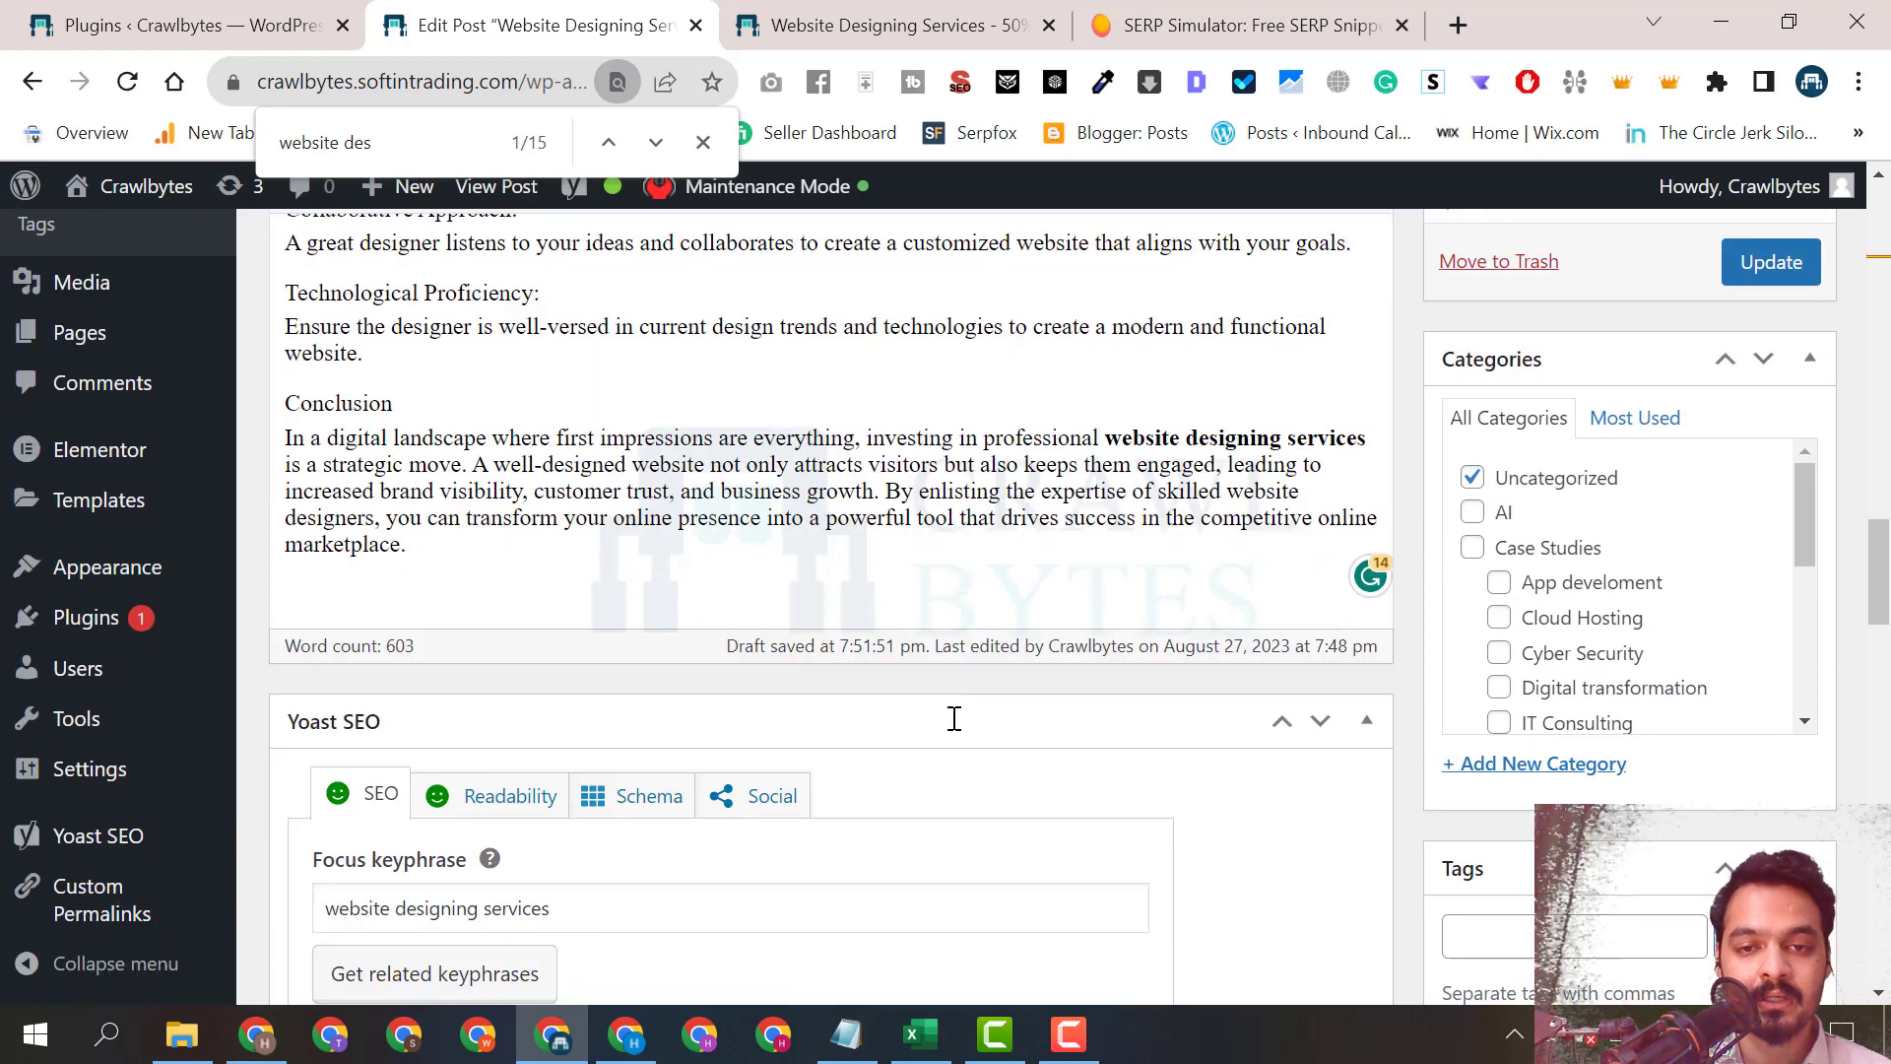
scroll(895, 802, "down", 1)
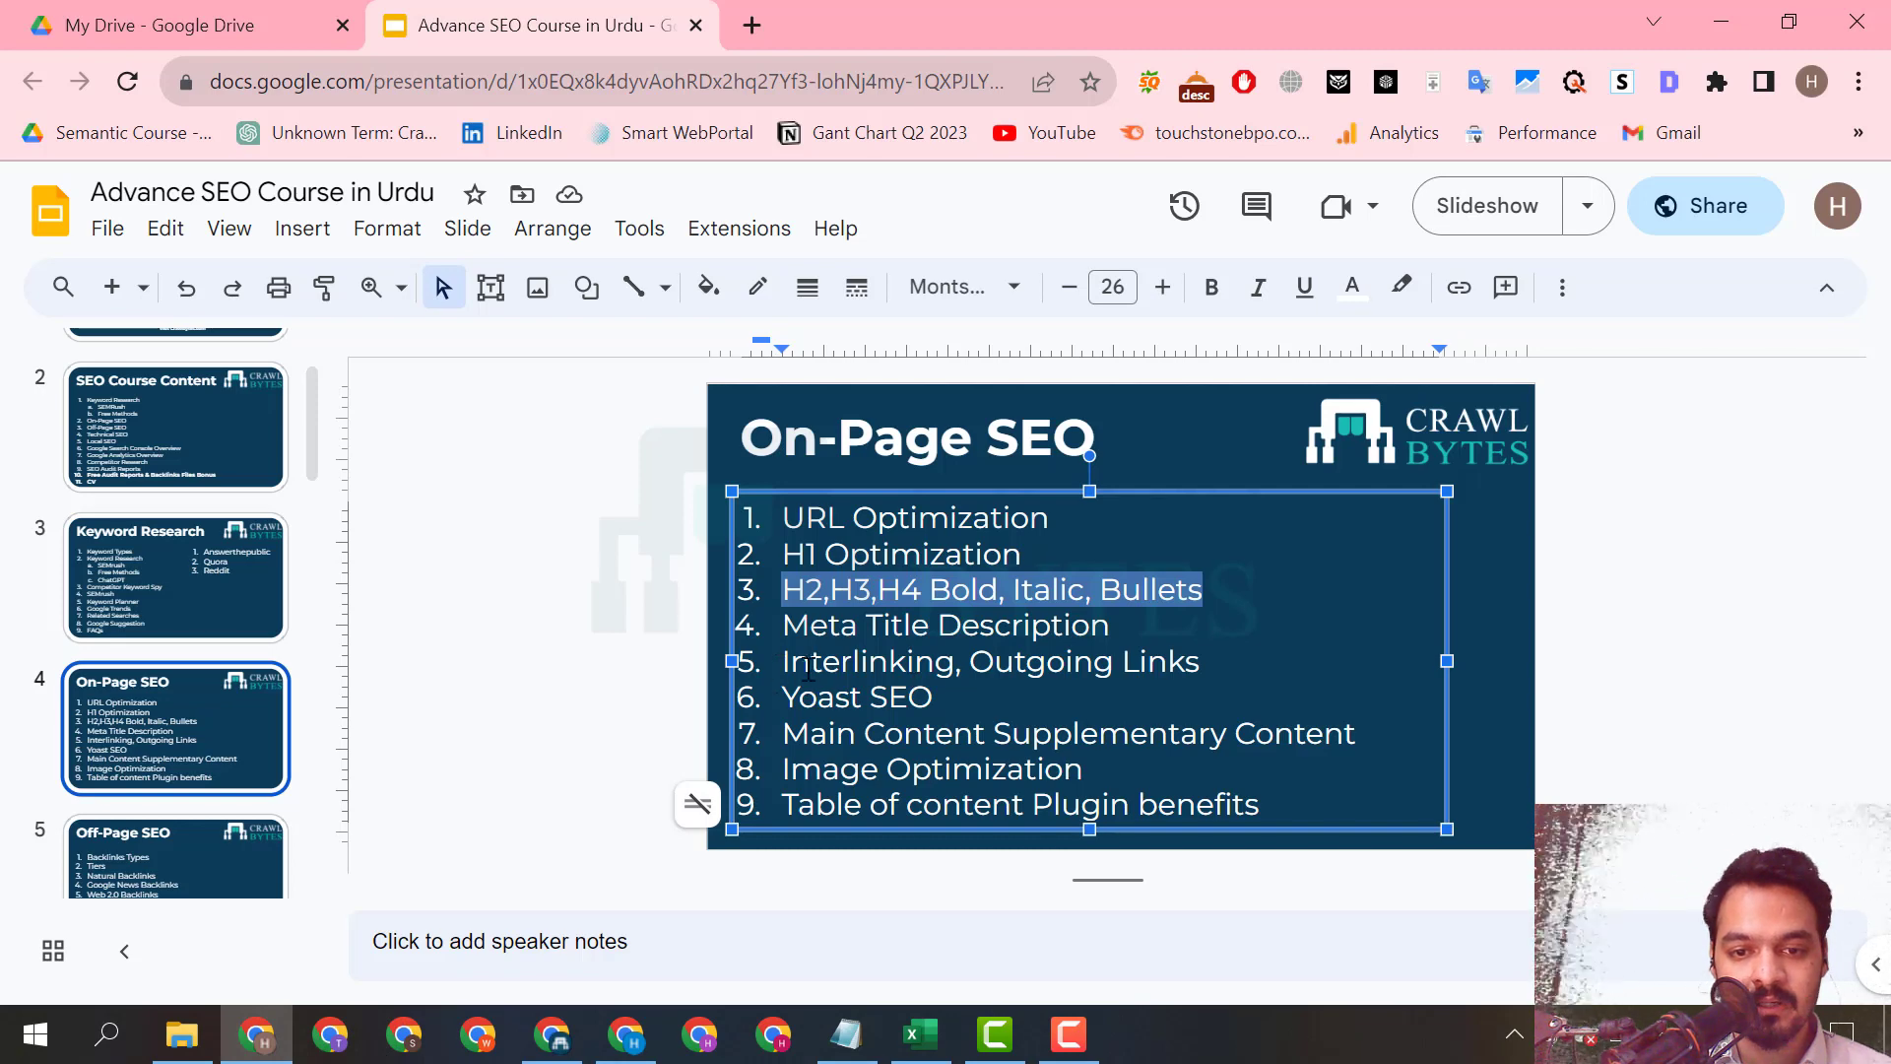
Review the Meta Title Description and Interlinking, Outgoing Links items on the On-Page SEO slide.
double_click(1016, 670)
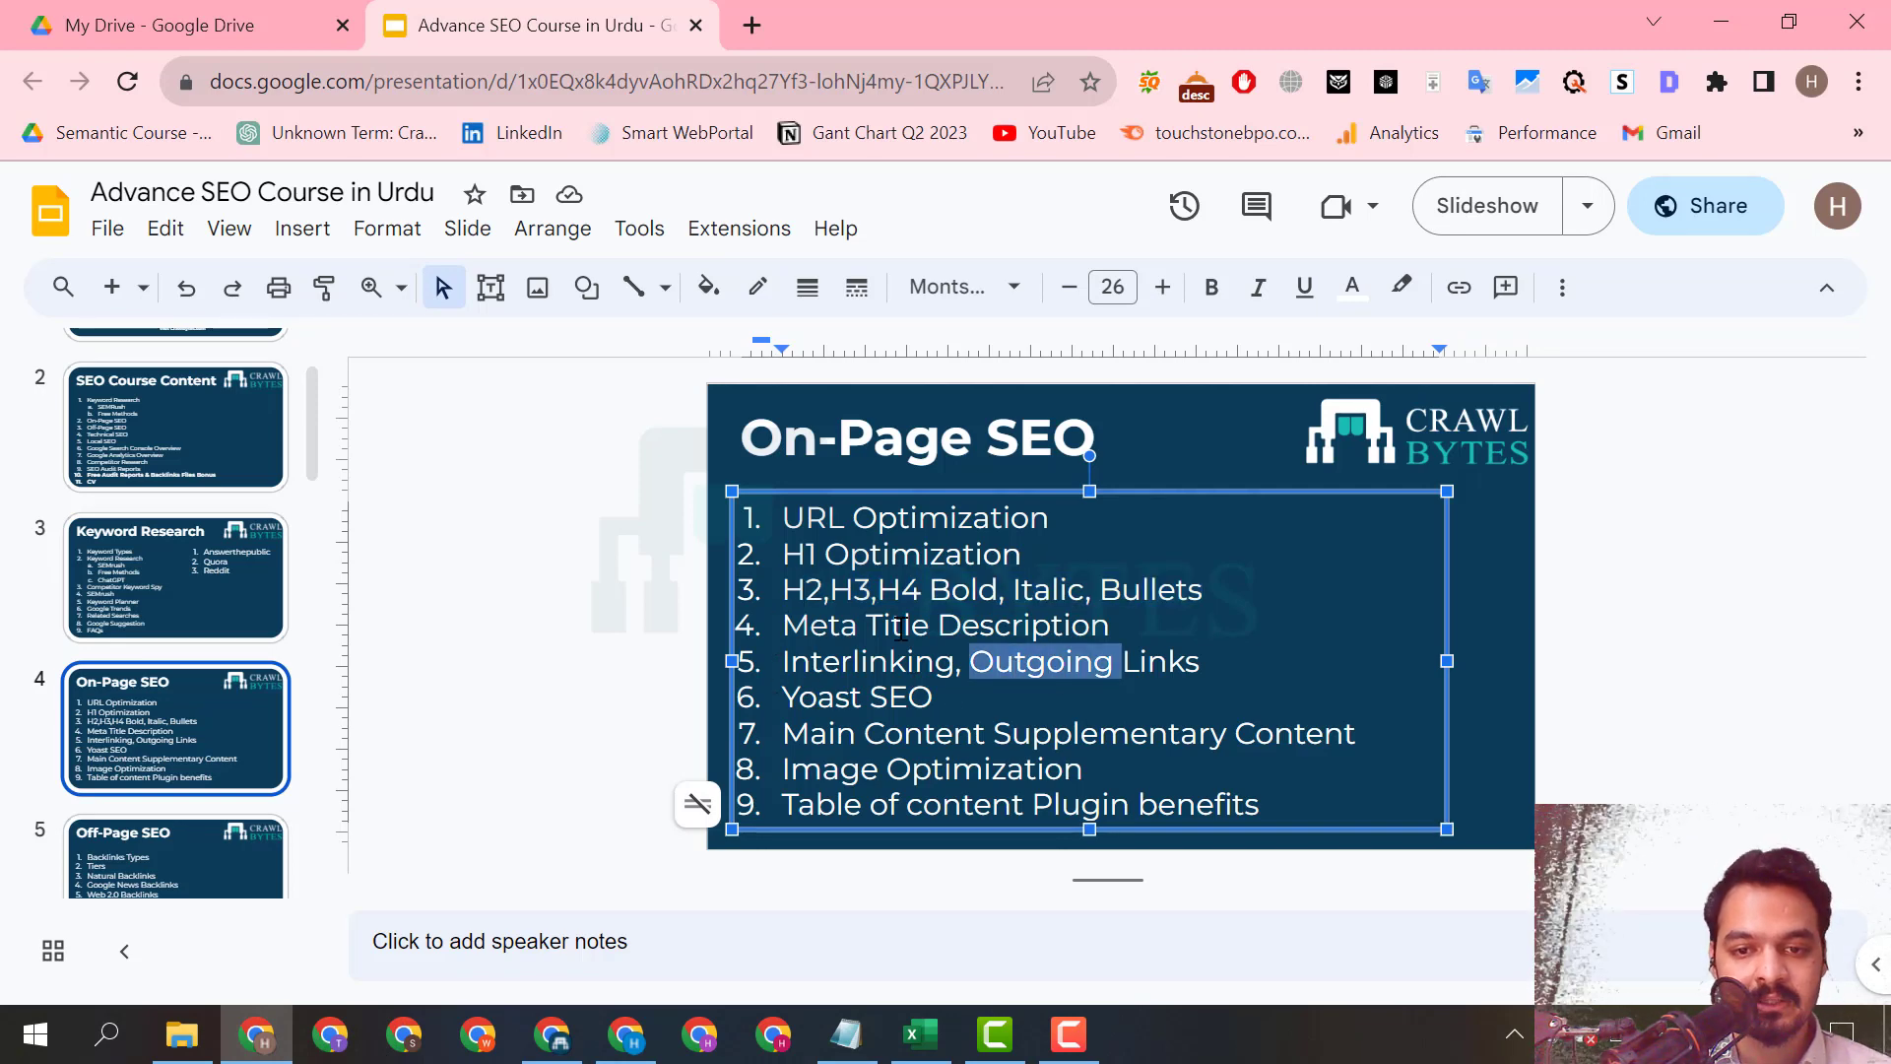
left_click_drag(790, 627, 1047, 662)
left_click(1047, 662)
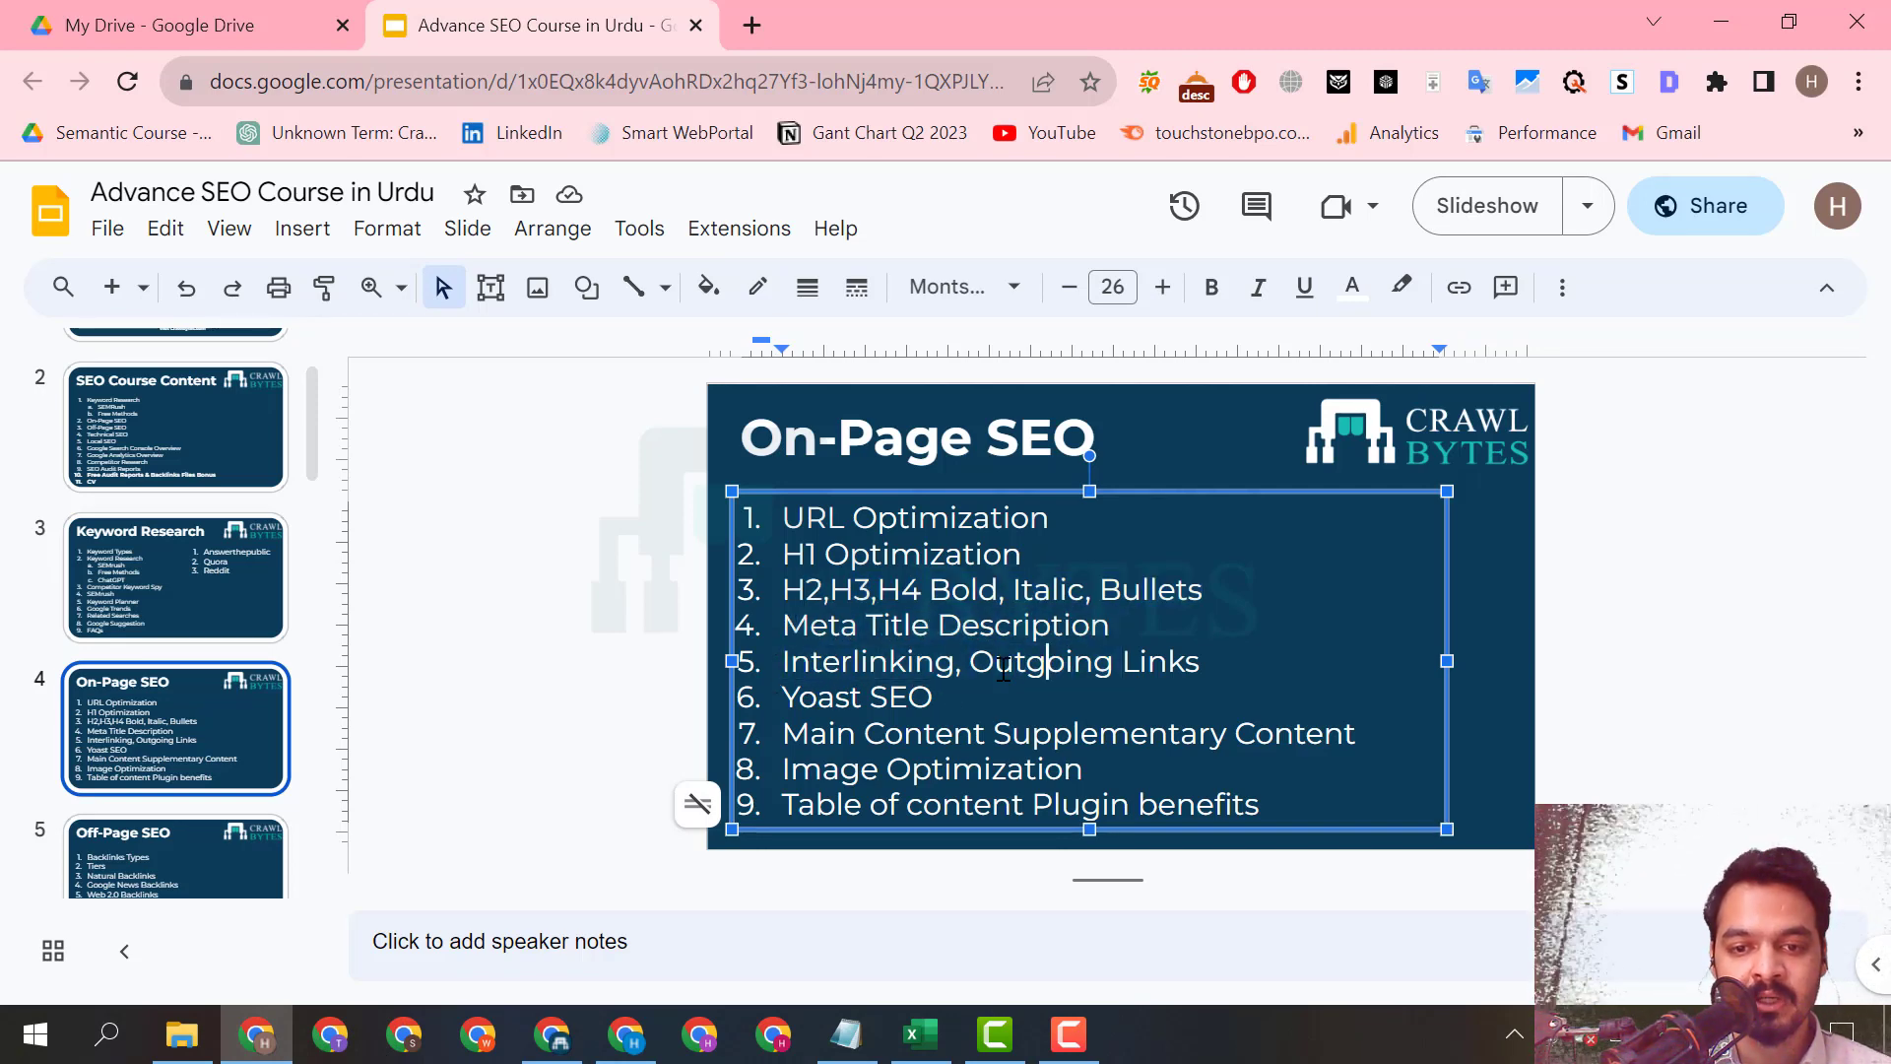
Switch back to the post editor and open the Crawlbytes website's homepage in a new browser tab.
left_click(261, 1042)
scroll(827, 676, "up", 3)
scroll(831, 676, "up", 15)
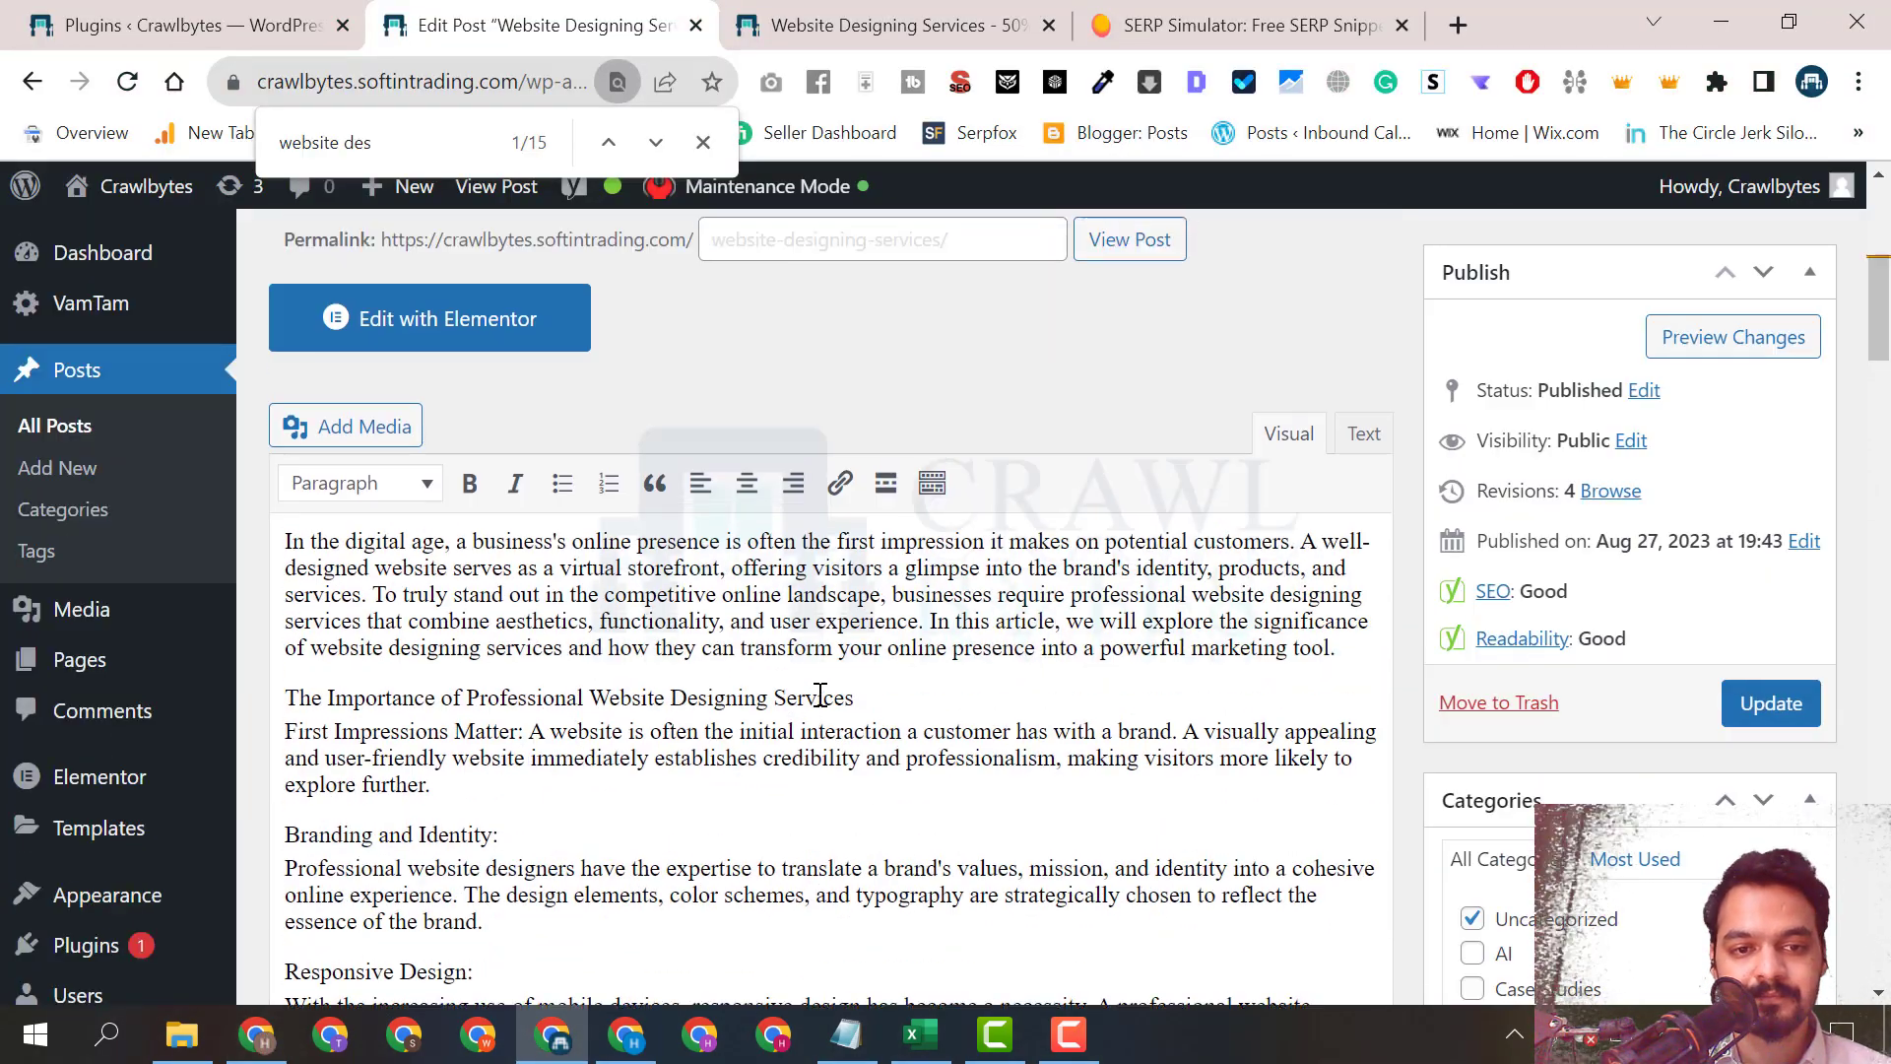
scroll(825, 768, "down", 3)
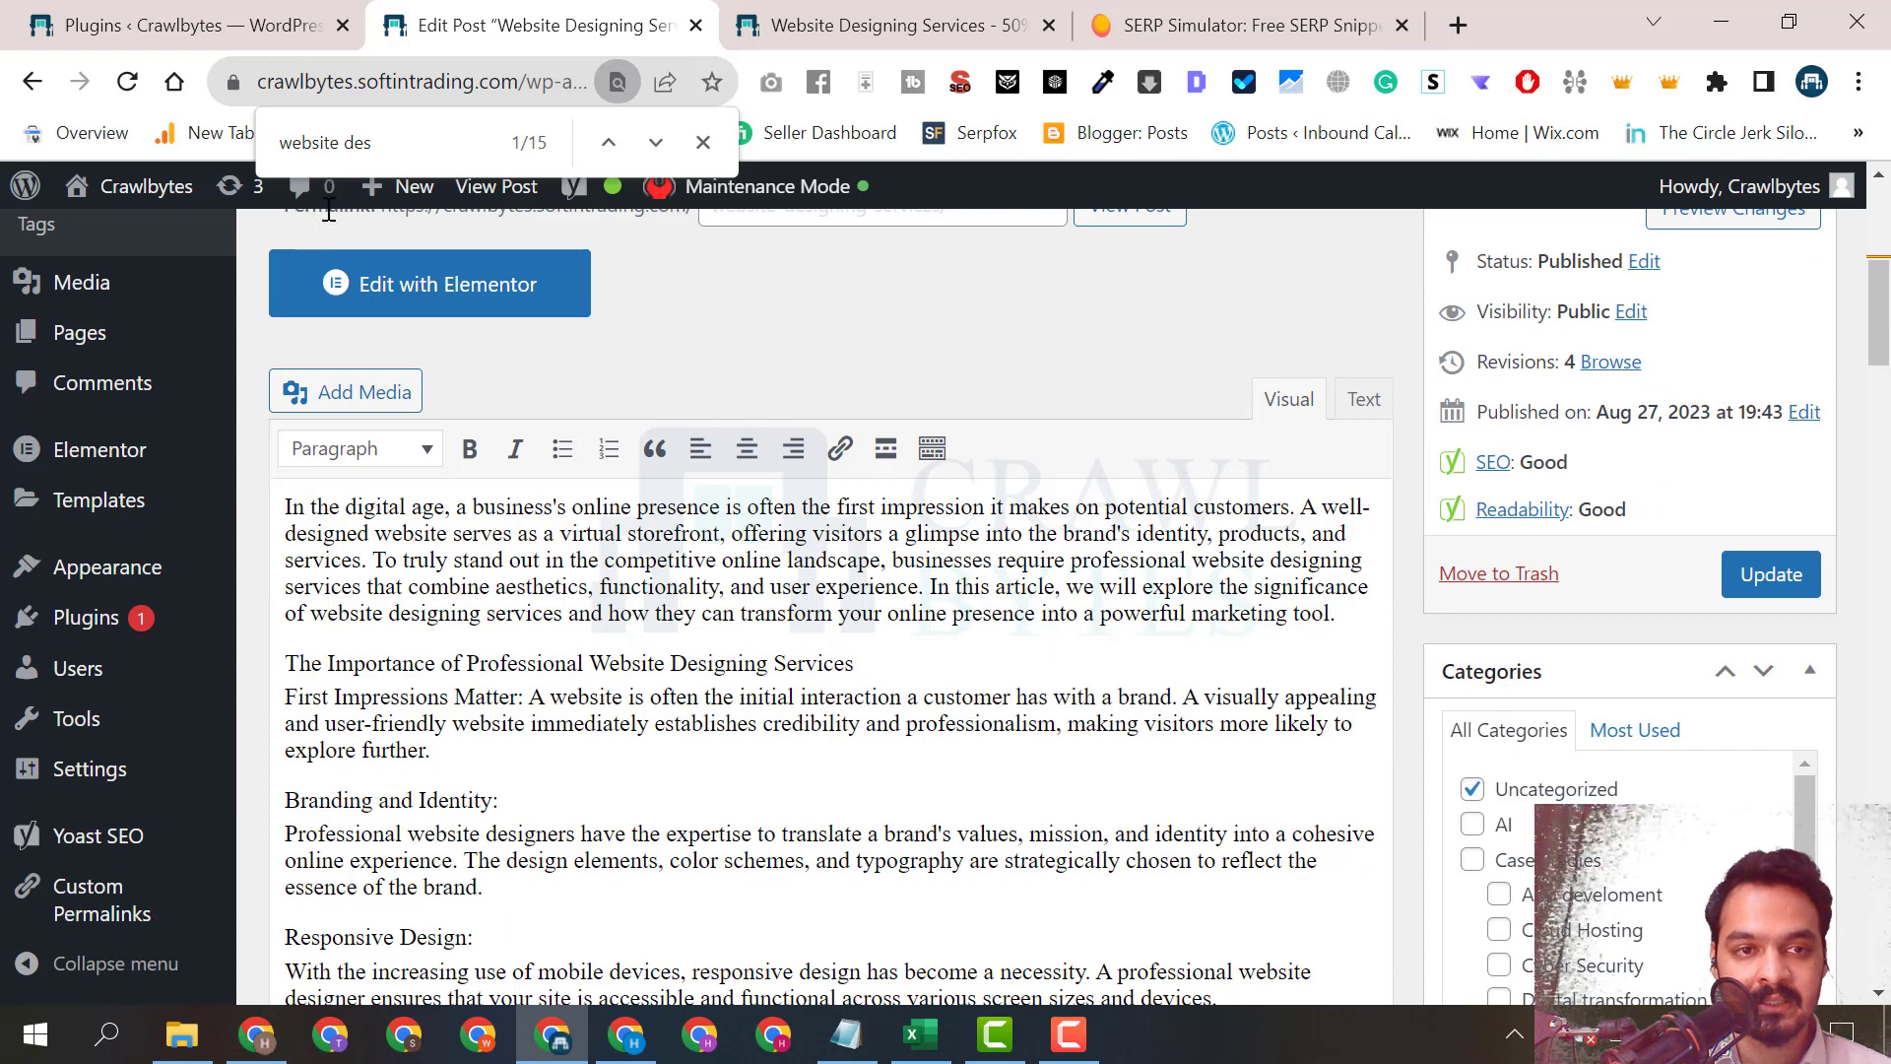
right_click(113, 219)
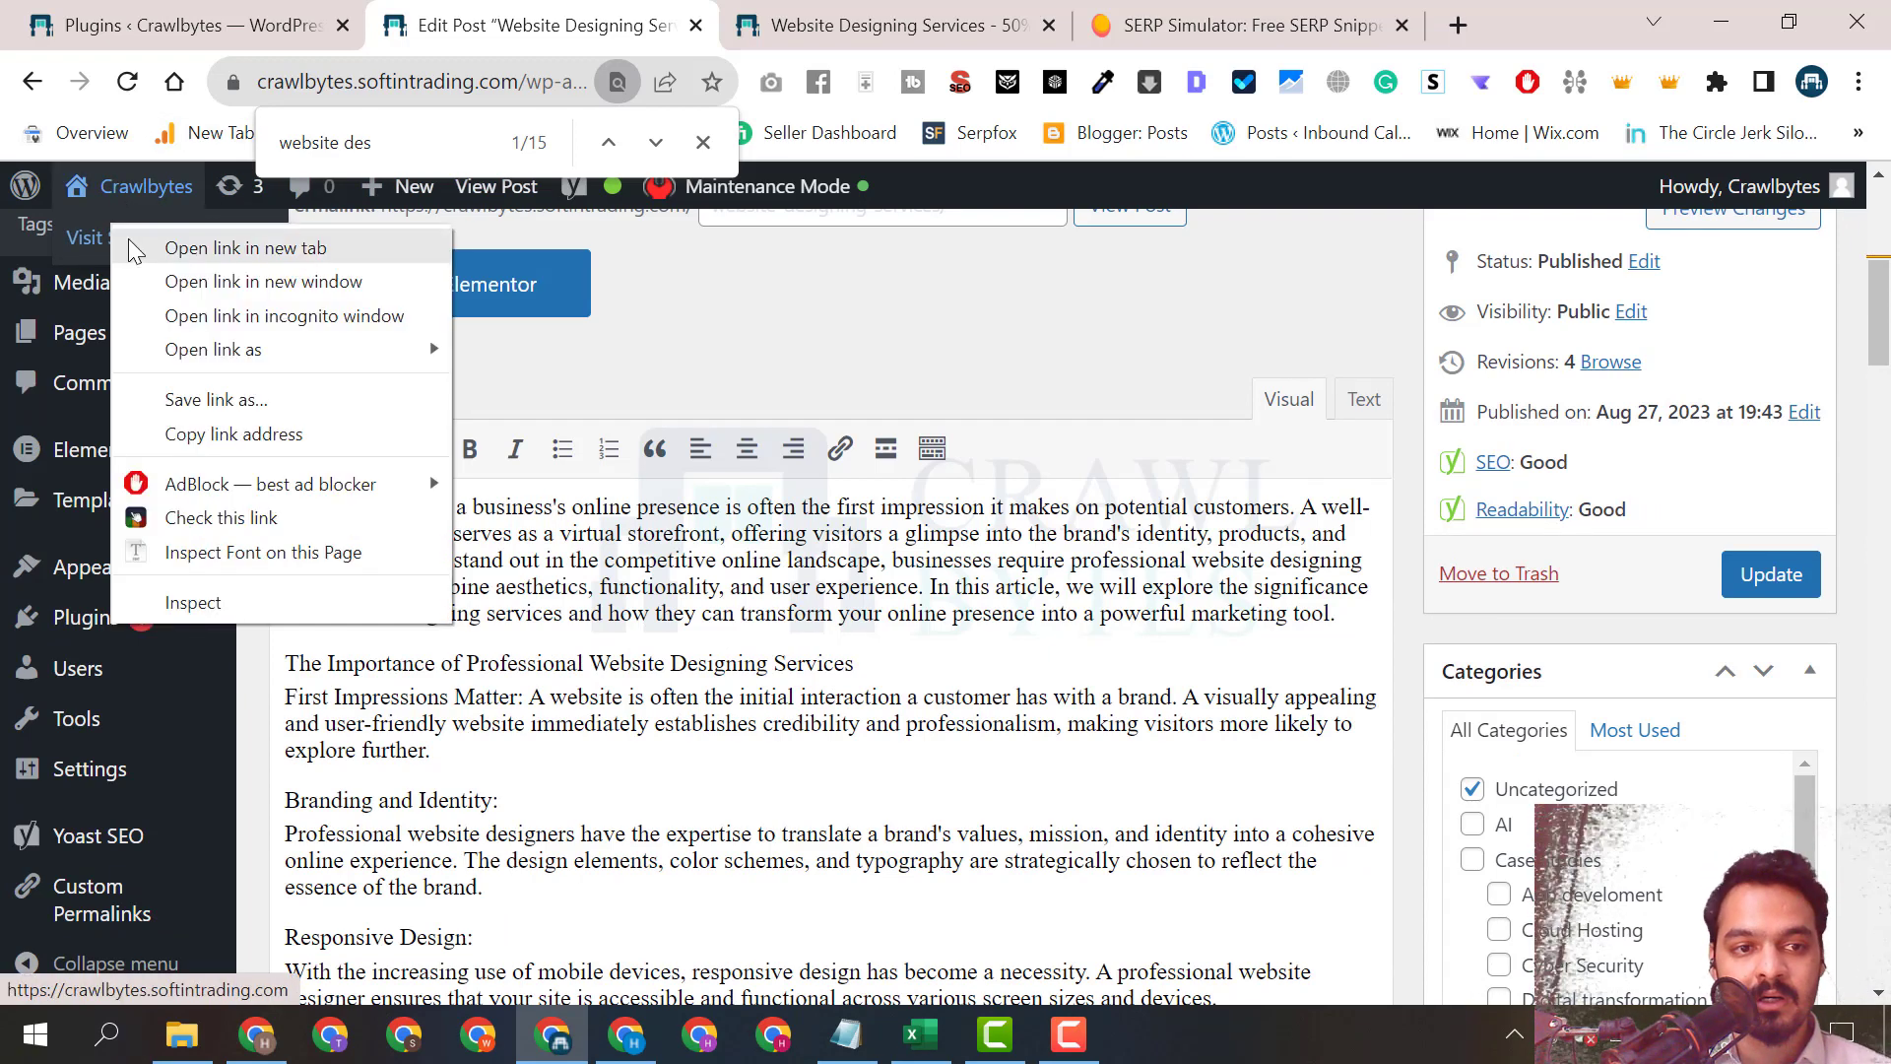
left_click(157, 244)
left_click(794, 14)
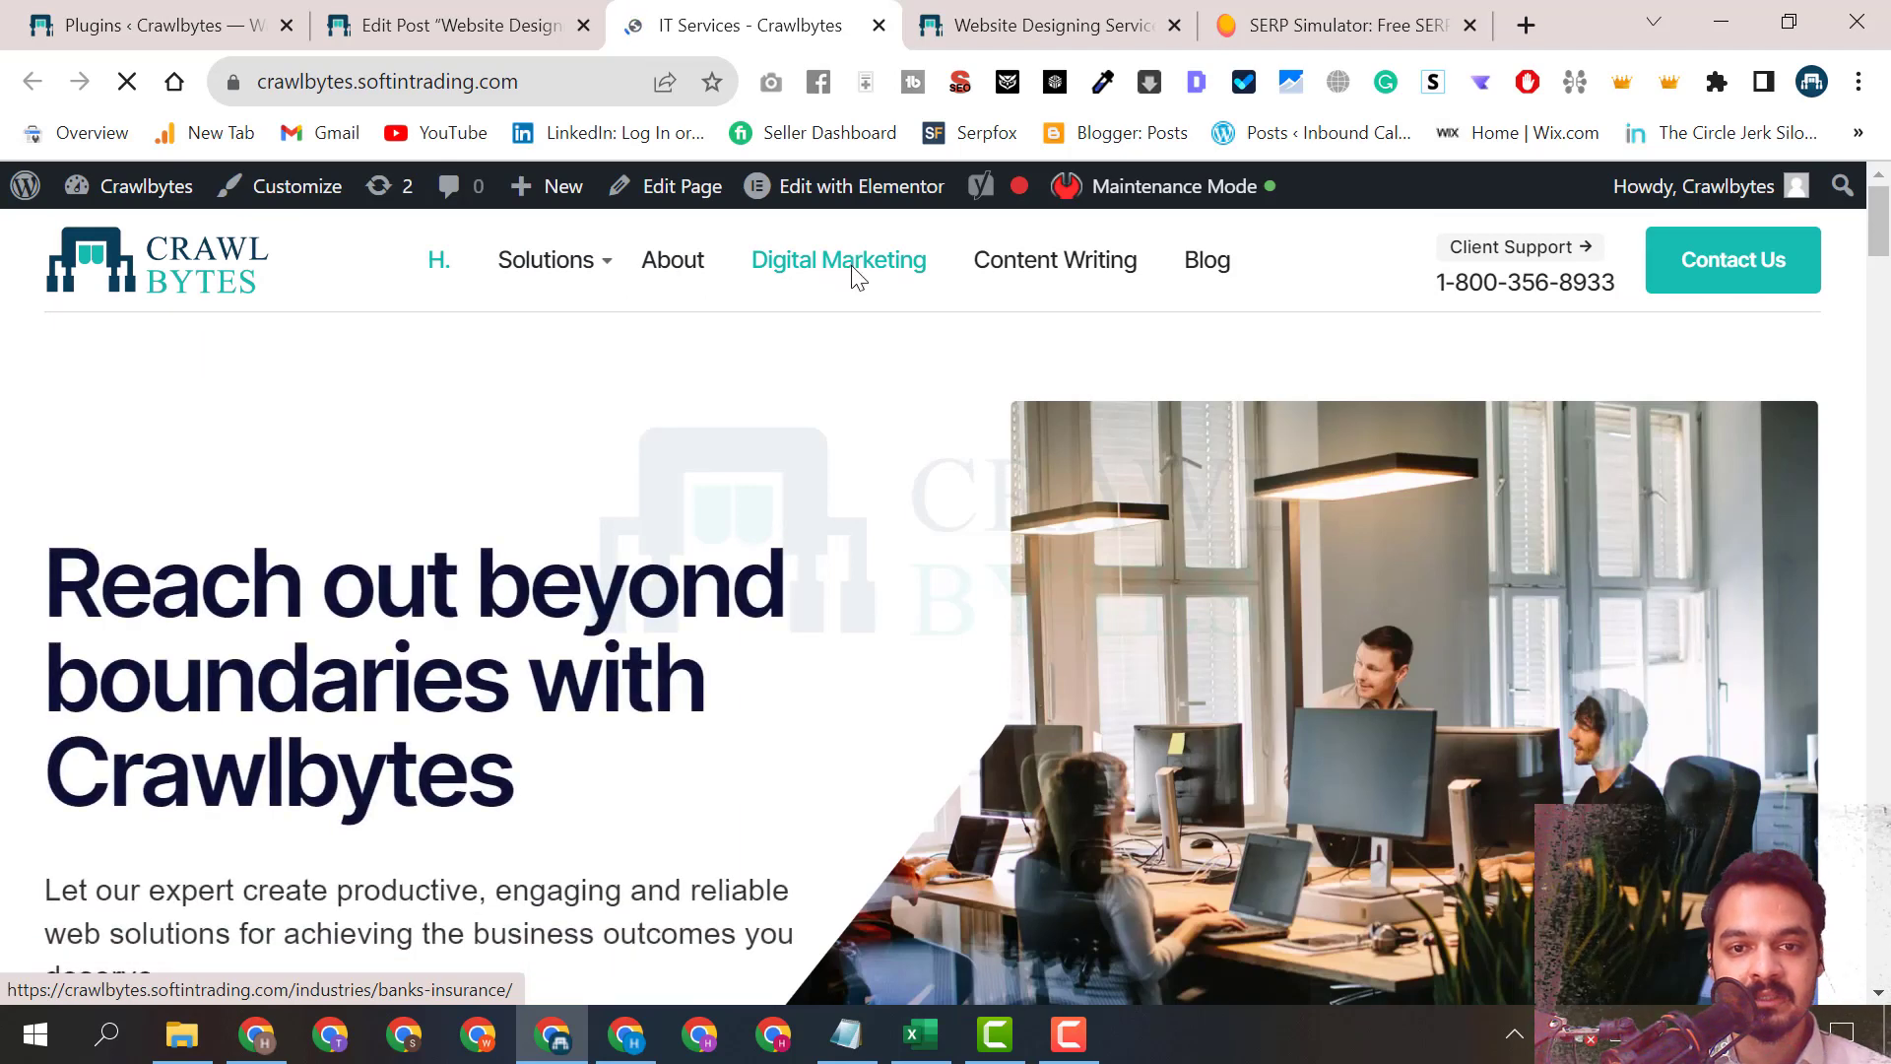
Open the website's Digital Marketing page in a new tab and copy its web address for use in the post editor.
right_click(853, 279)
left_click(891, 289)
left_click(877, 24)
left_click(571, 69)
left_click(374, 24)
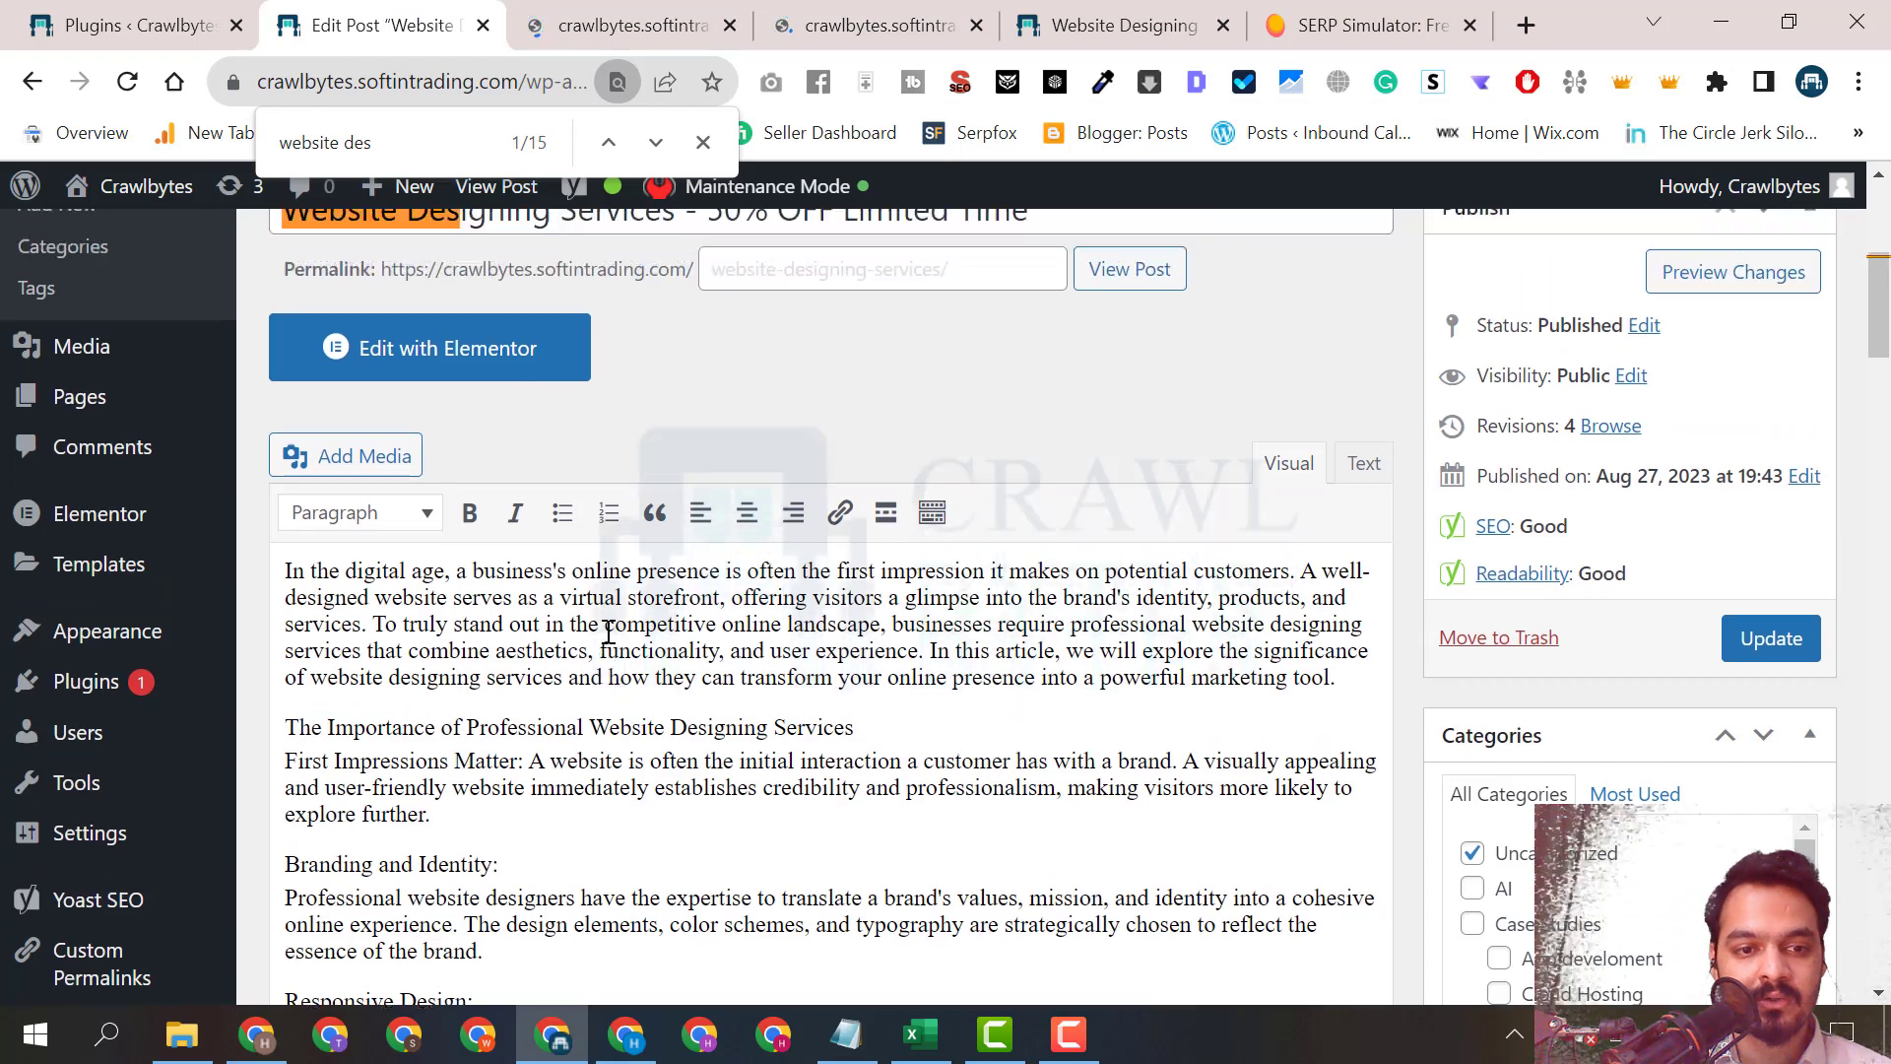
Insert "Digital Marketing" before "services" at the end of the second sentence in the introduction paragraph.
scroll(591, 591, "down", 1)
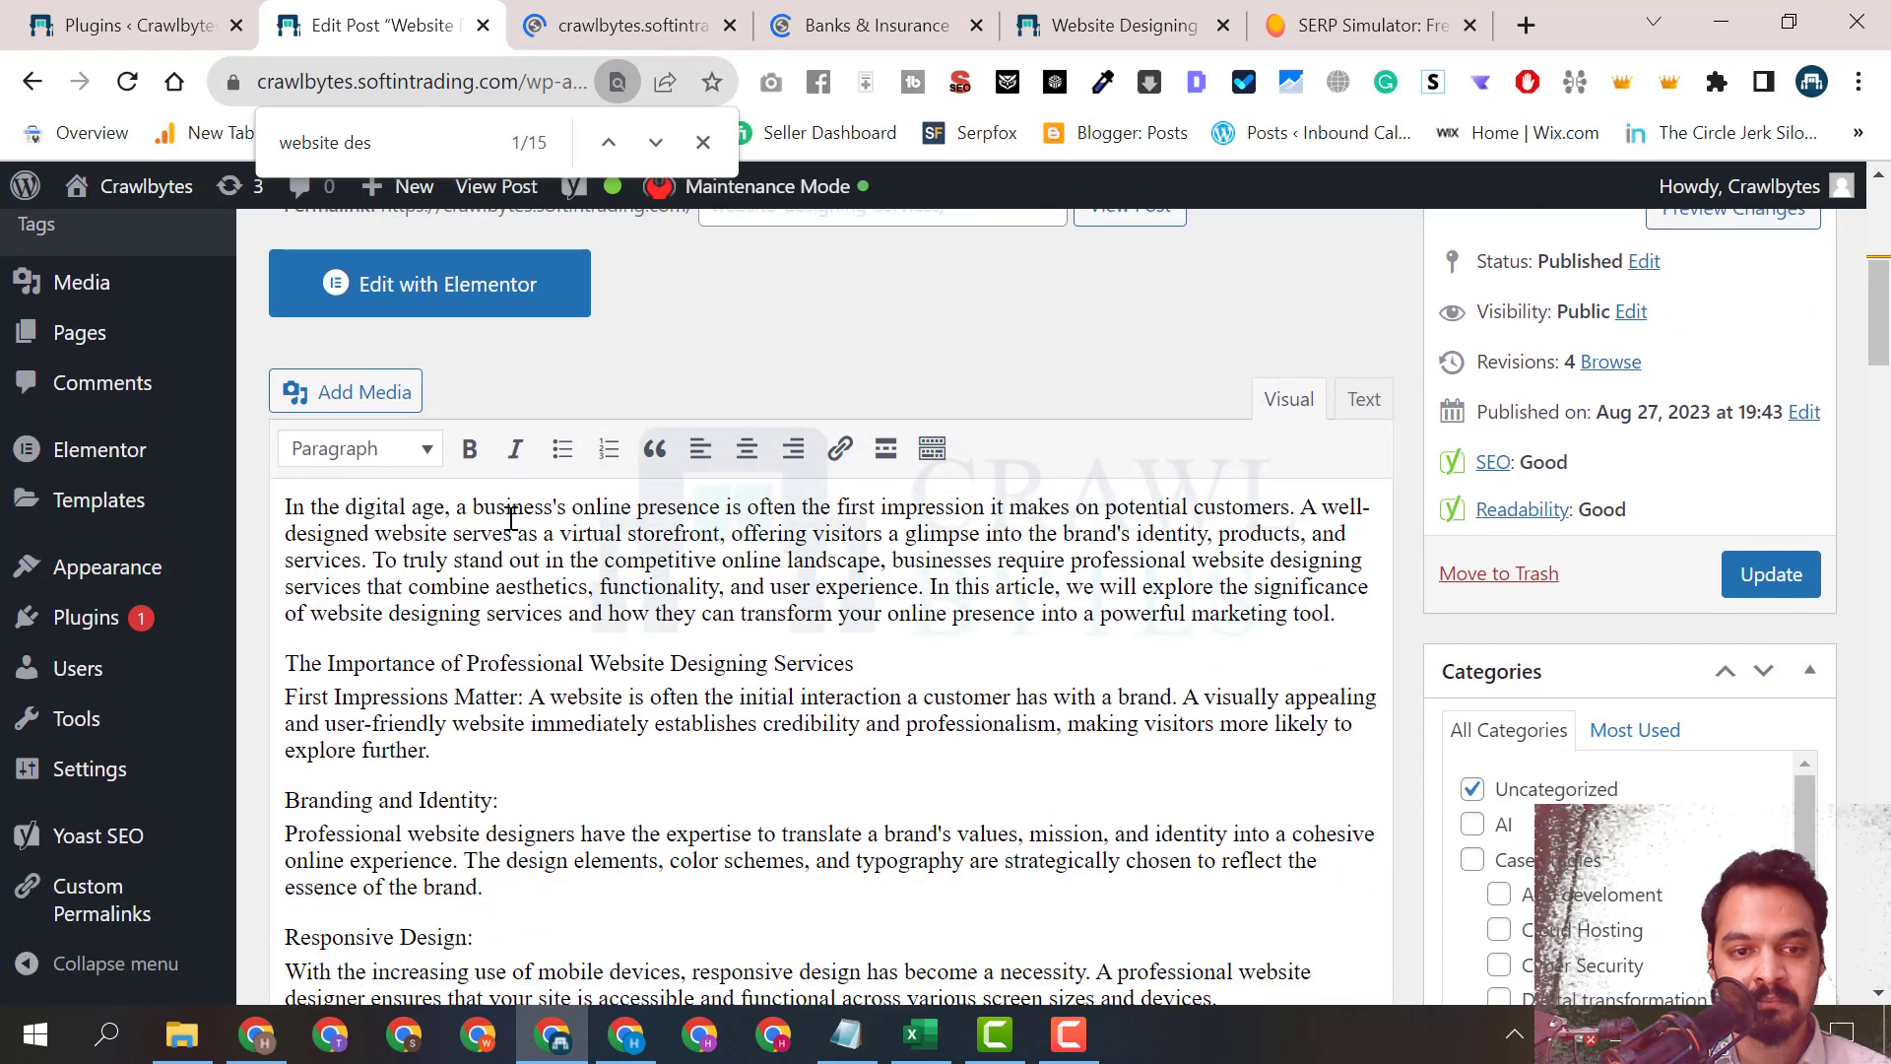
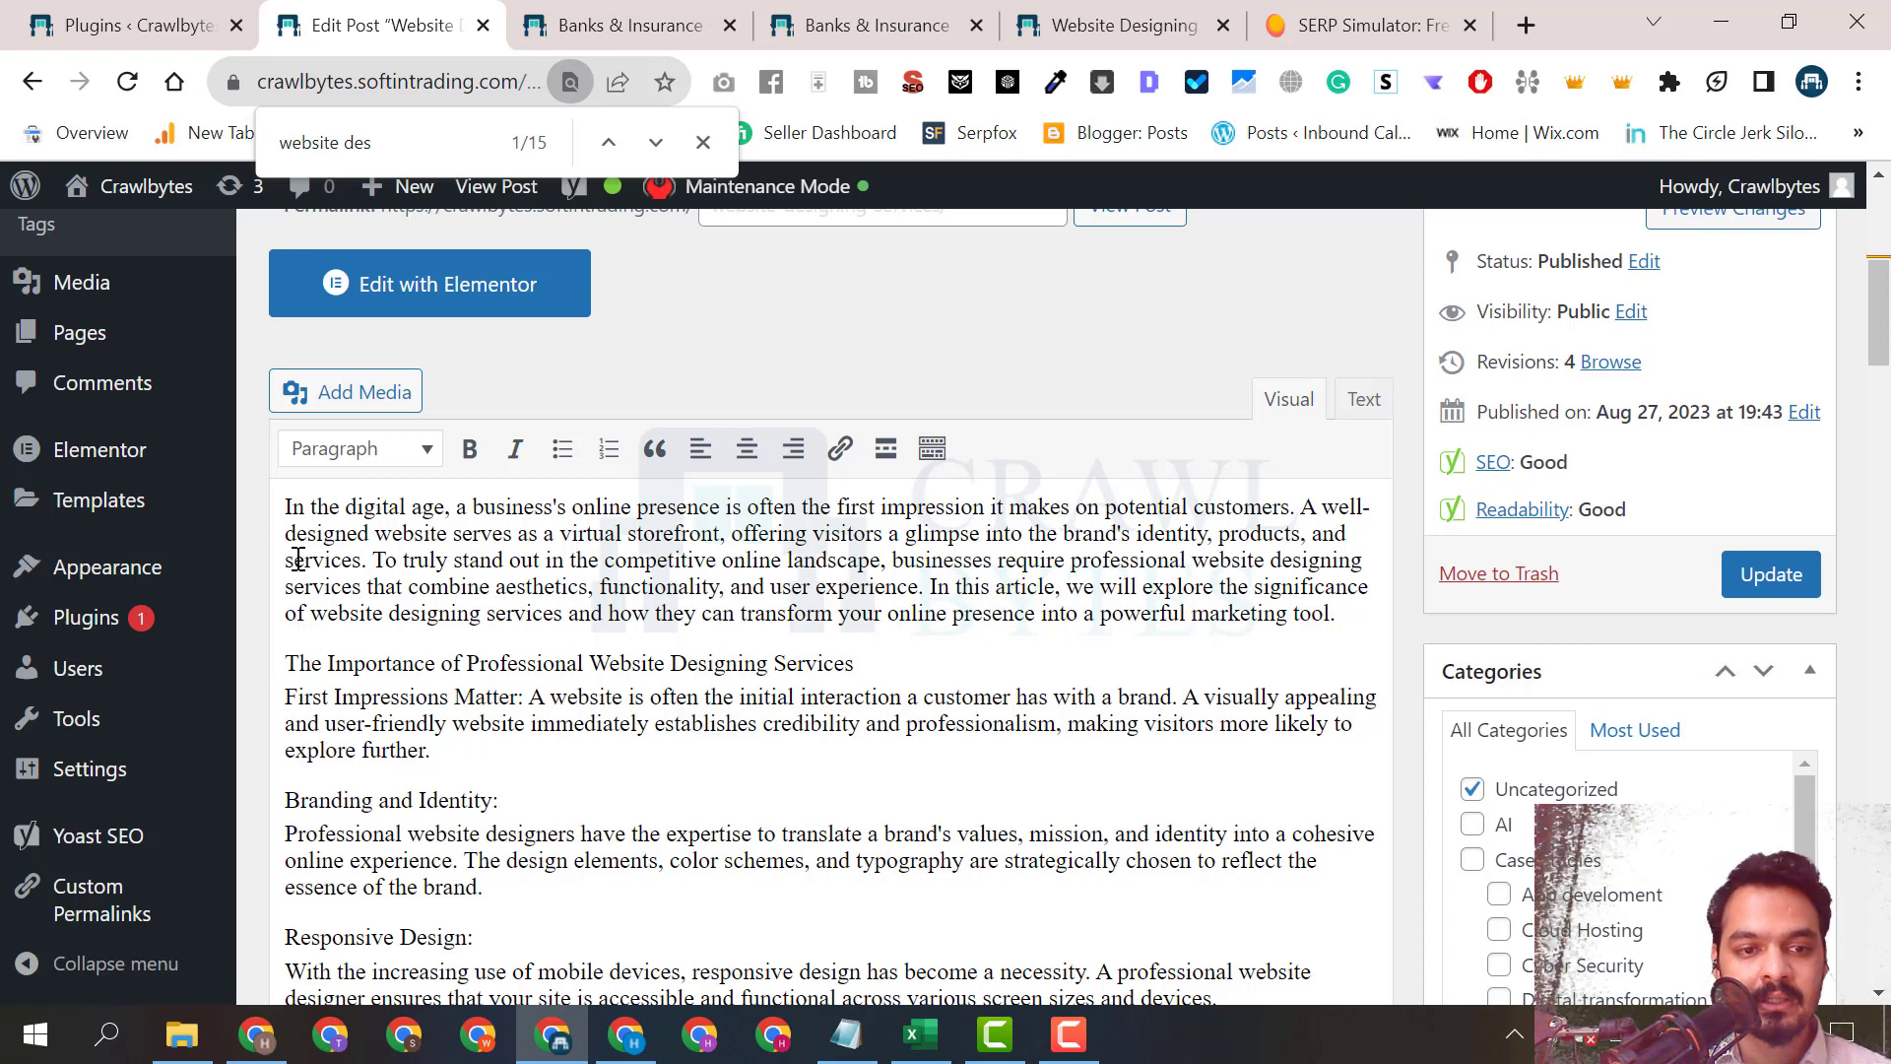
left_click(290, 564)
type("Digital Ma")
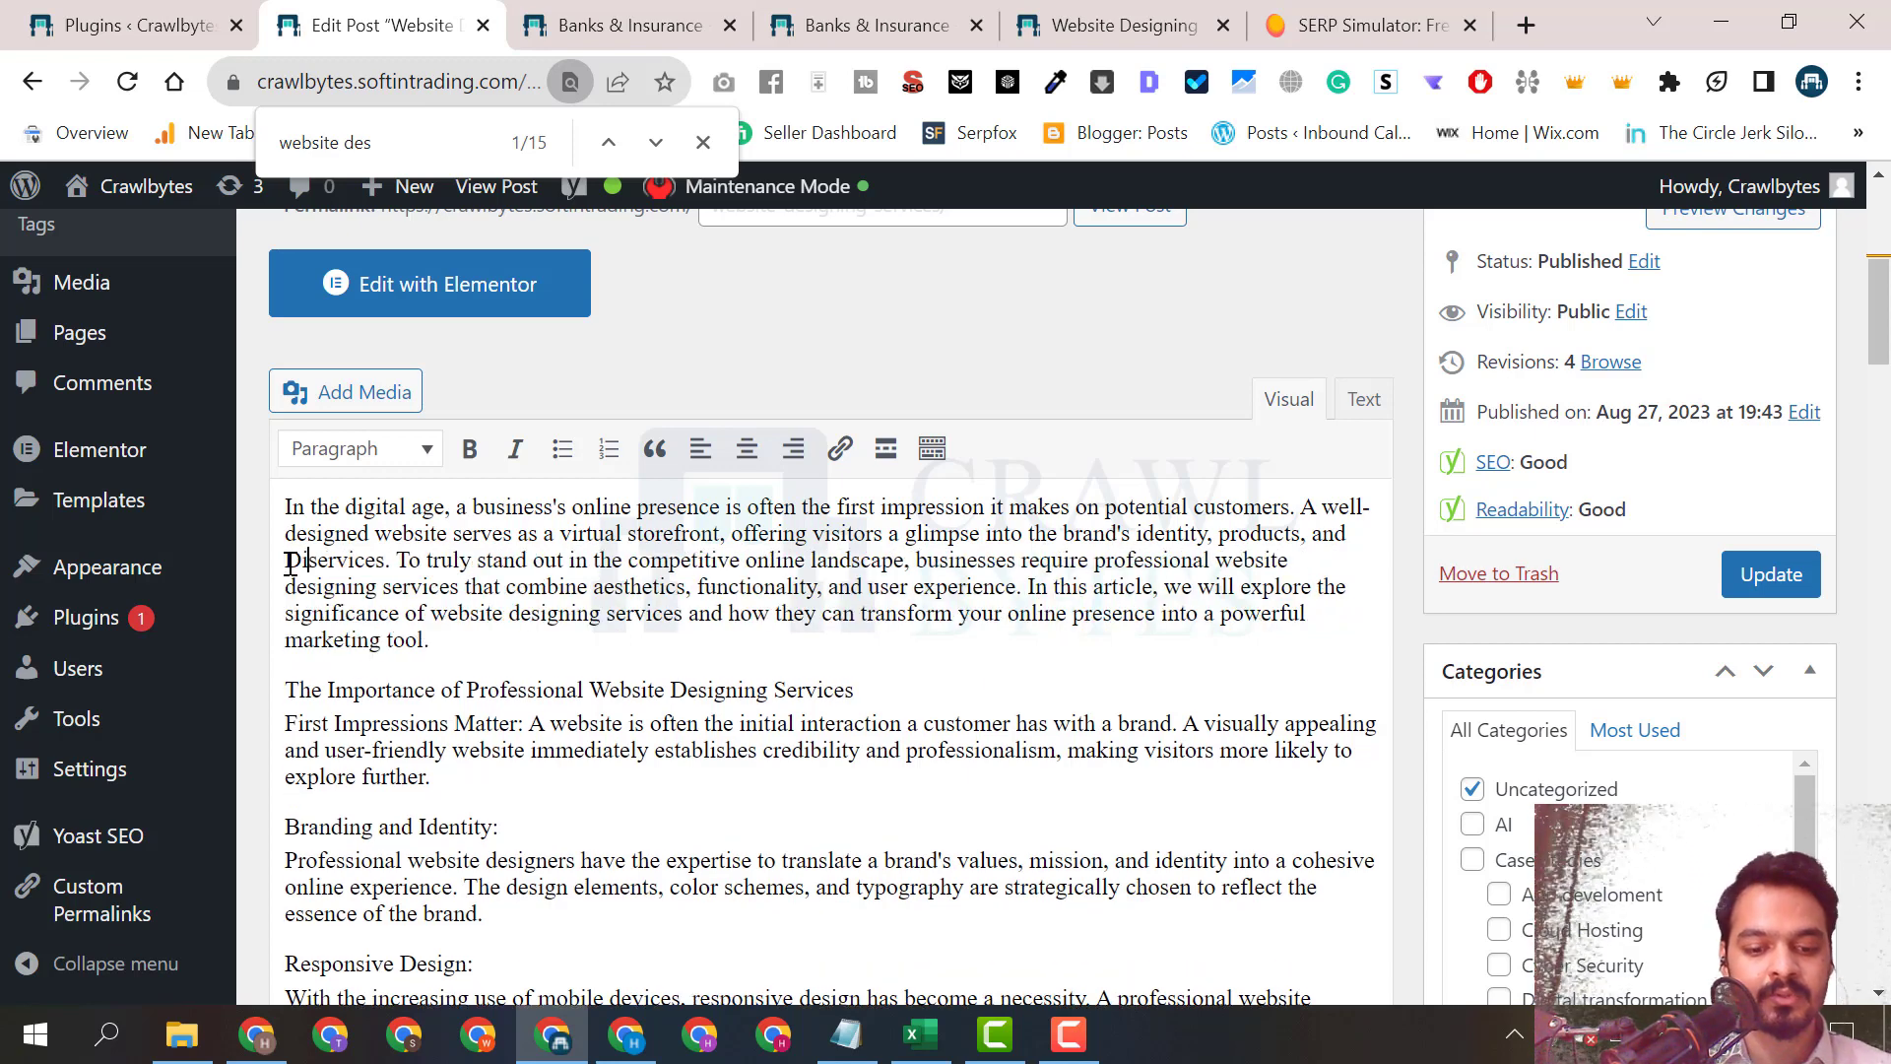
type("rk")
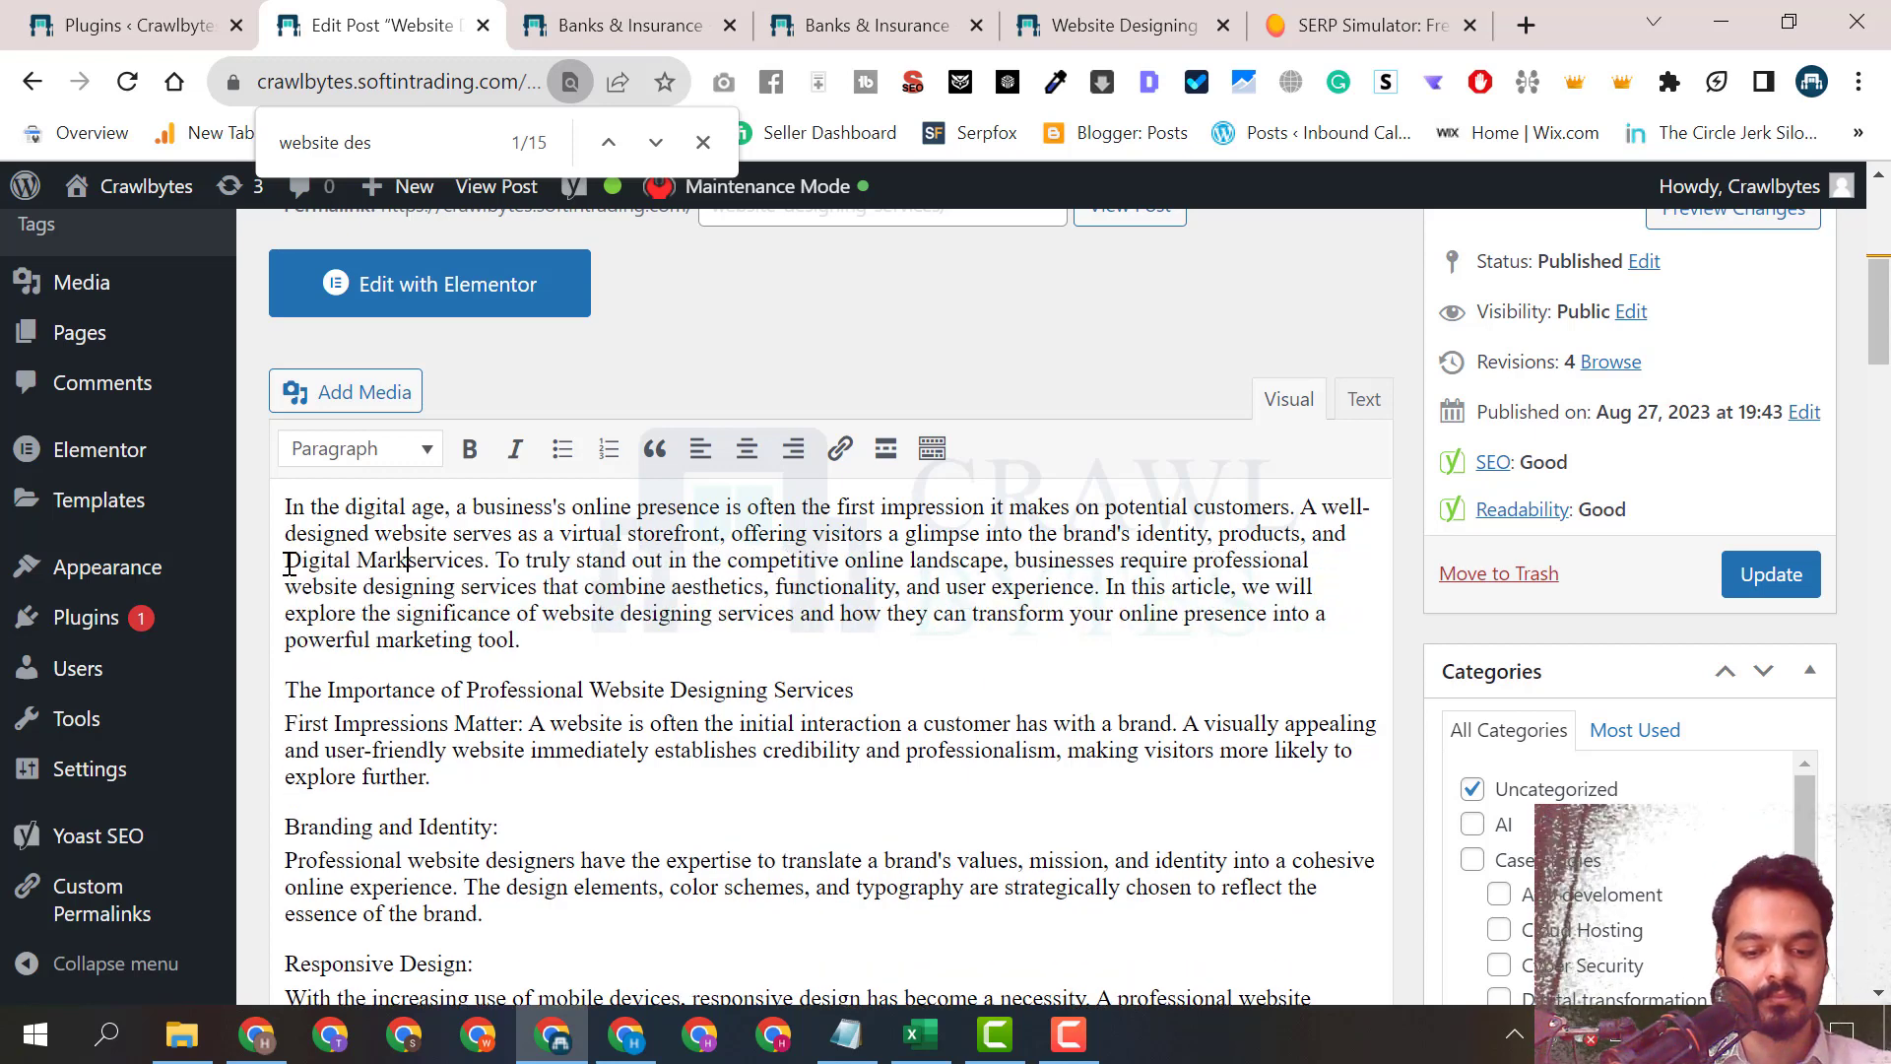
type("eting s")
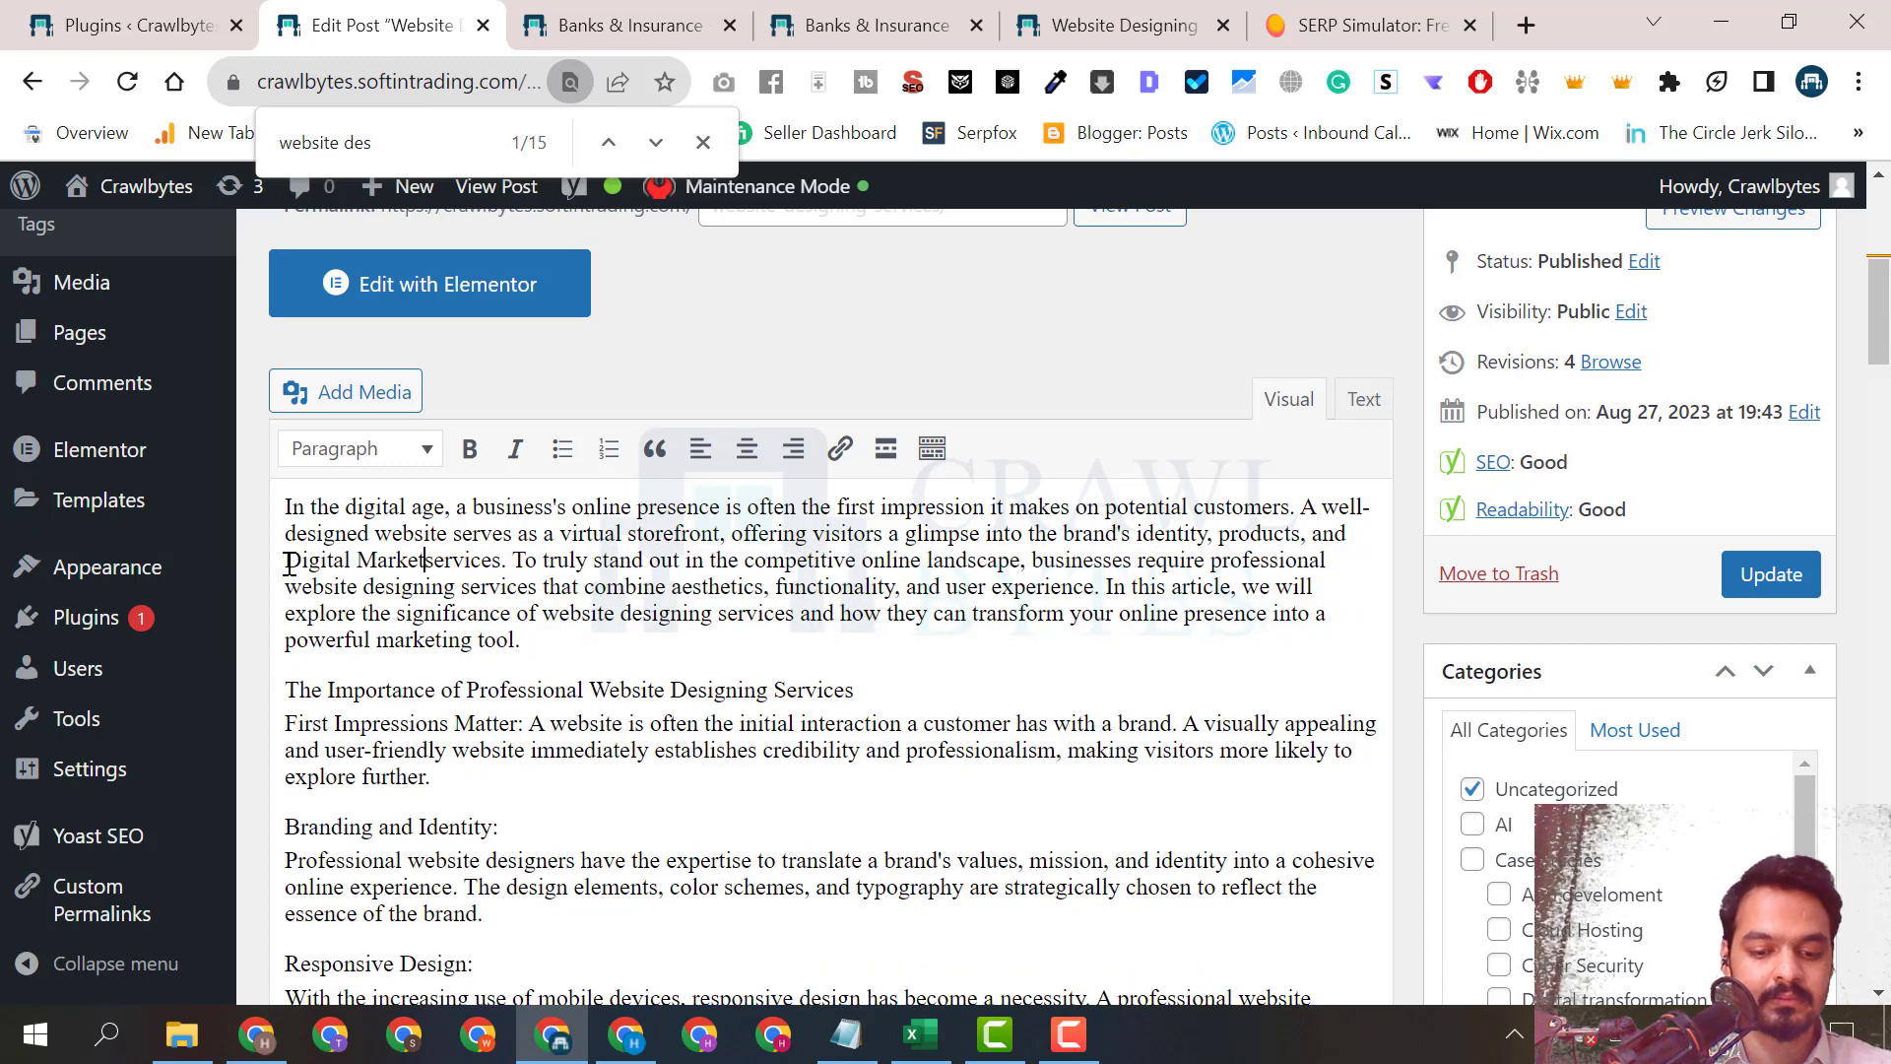
type("erv")
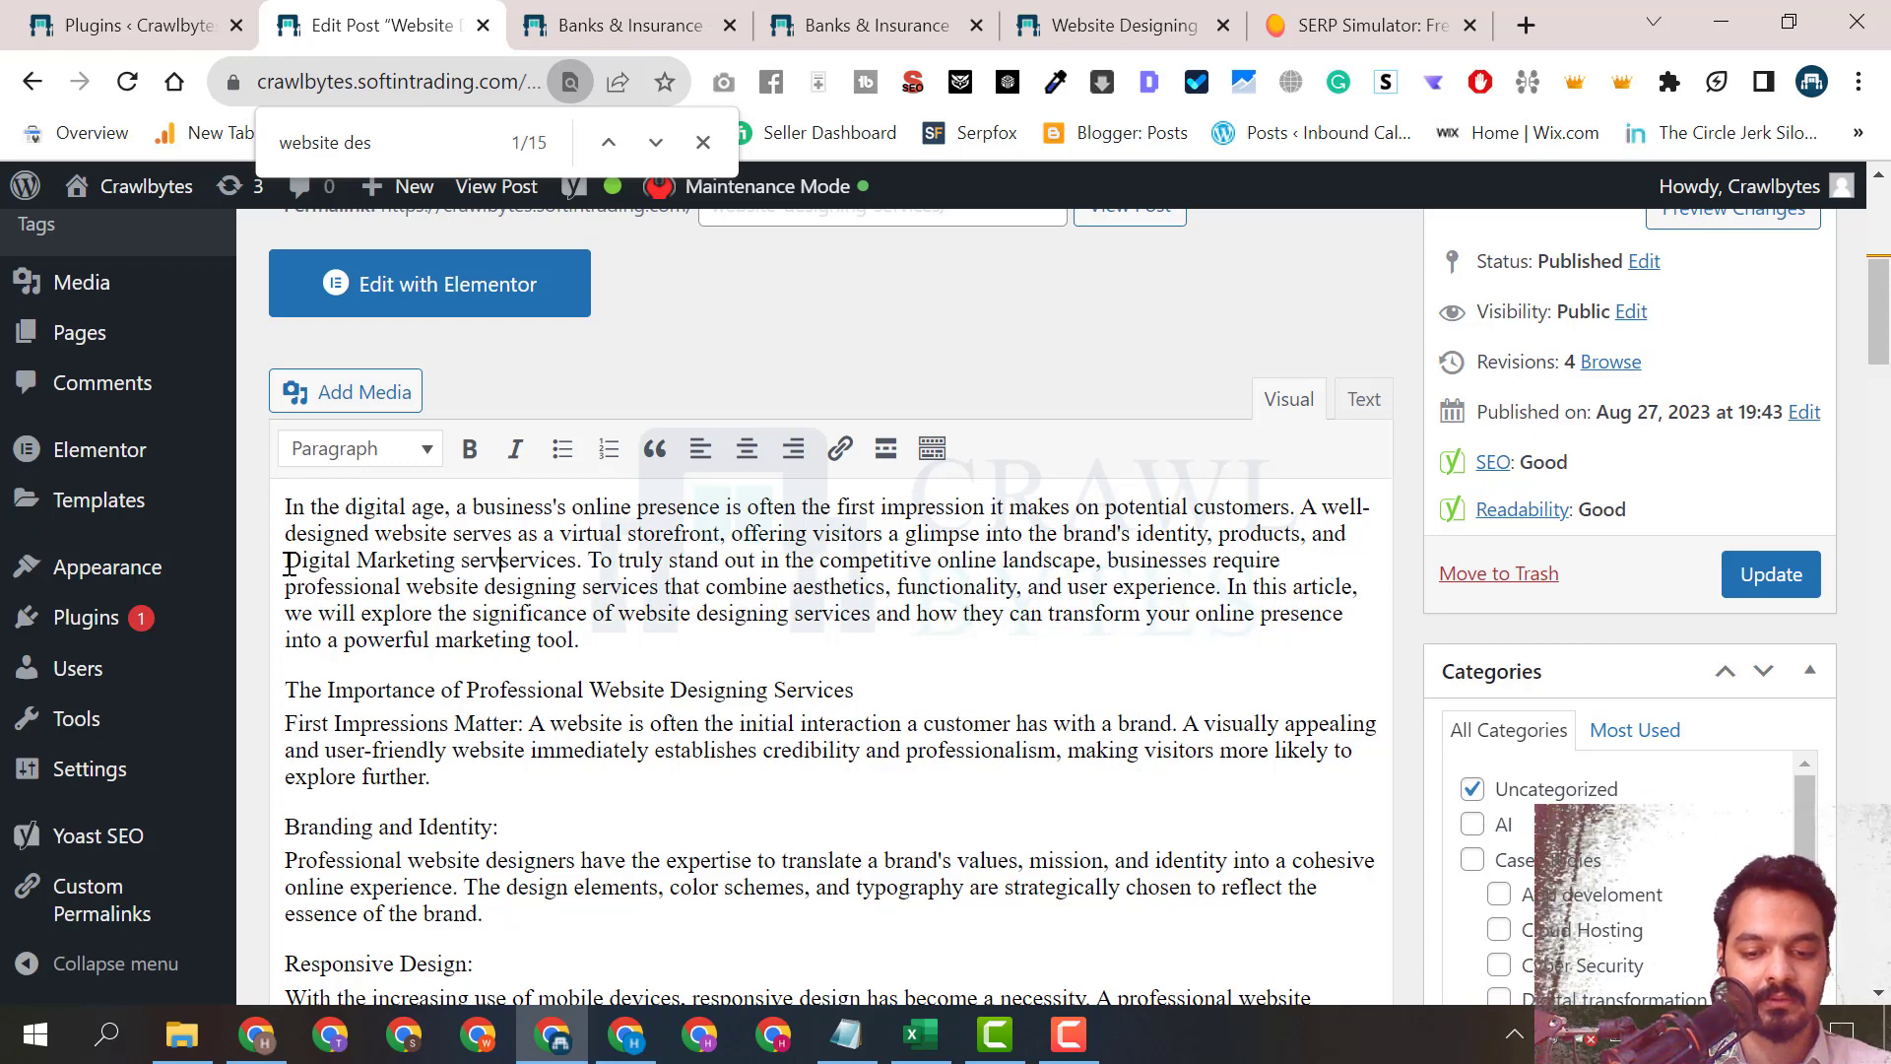
key("BackSpace")
key("BackSpace")
key("BackSpace")
key("BackSpace")
key("BackSpace")
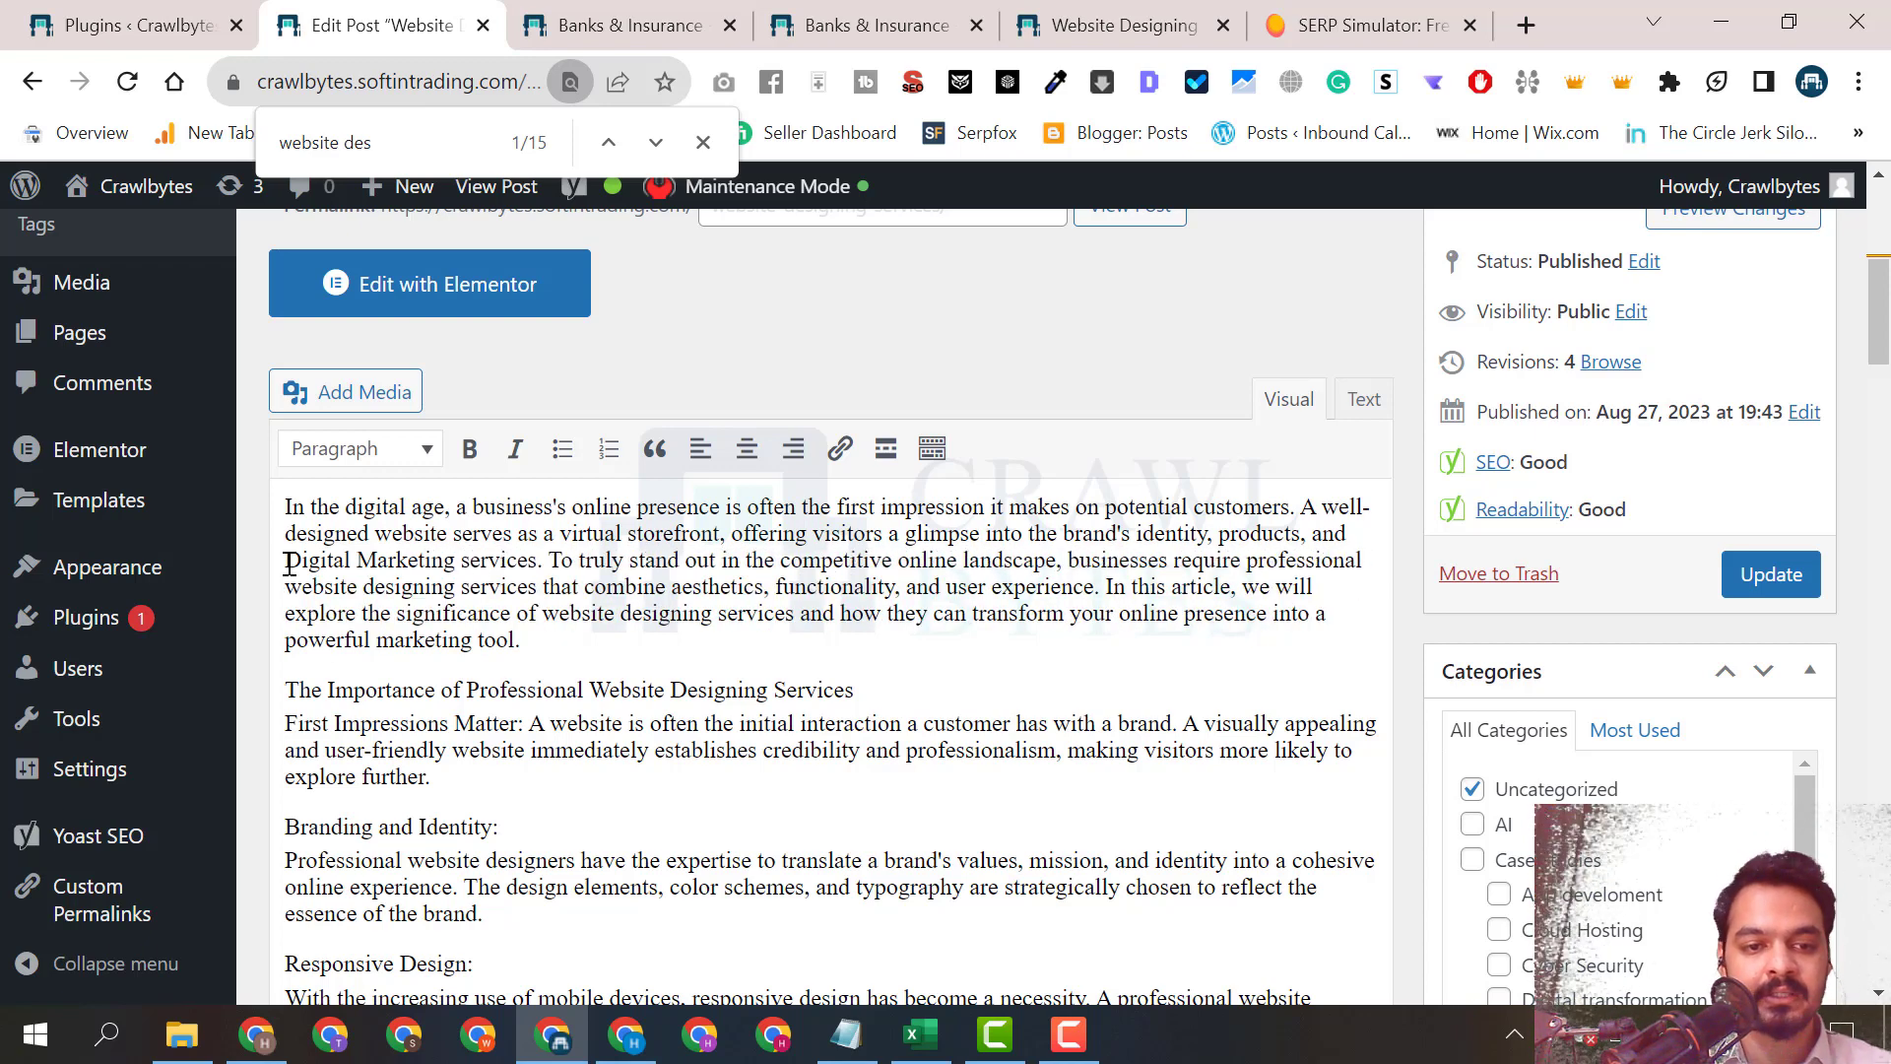
left_click_drag(538, 560, 294, 557)
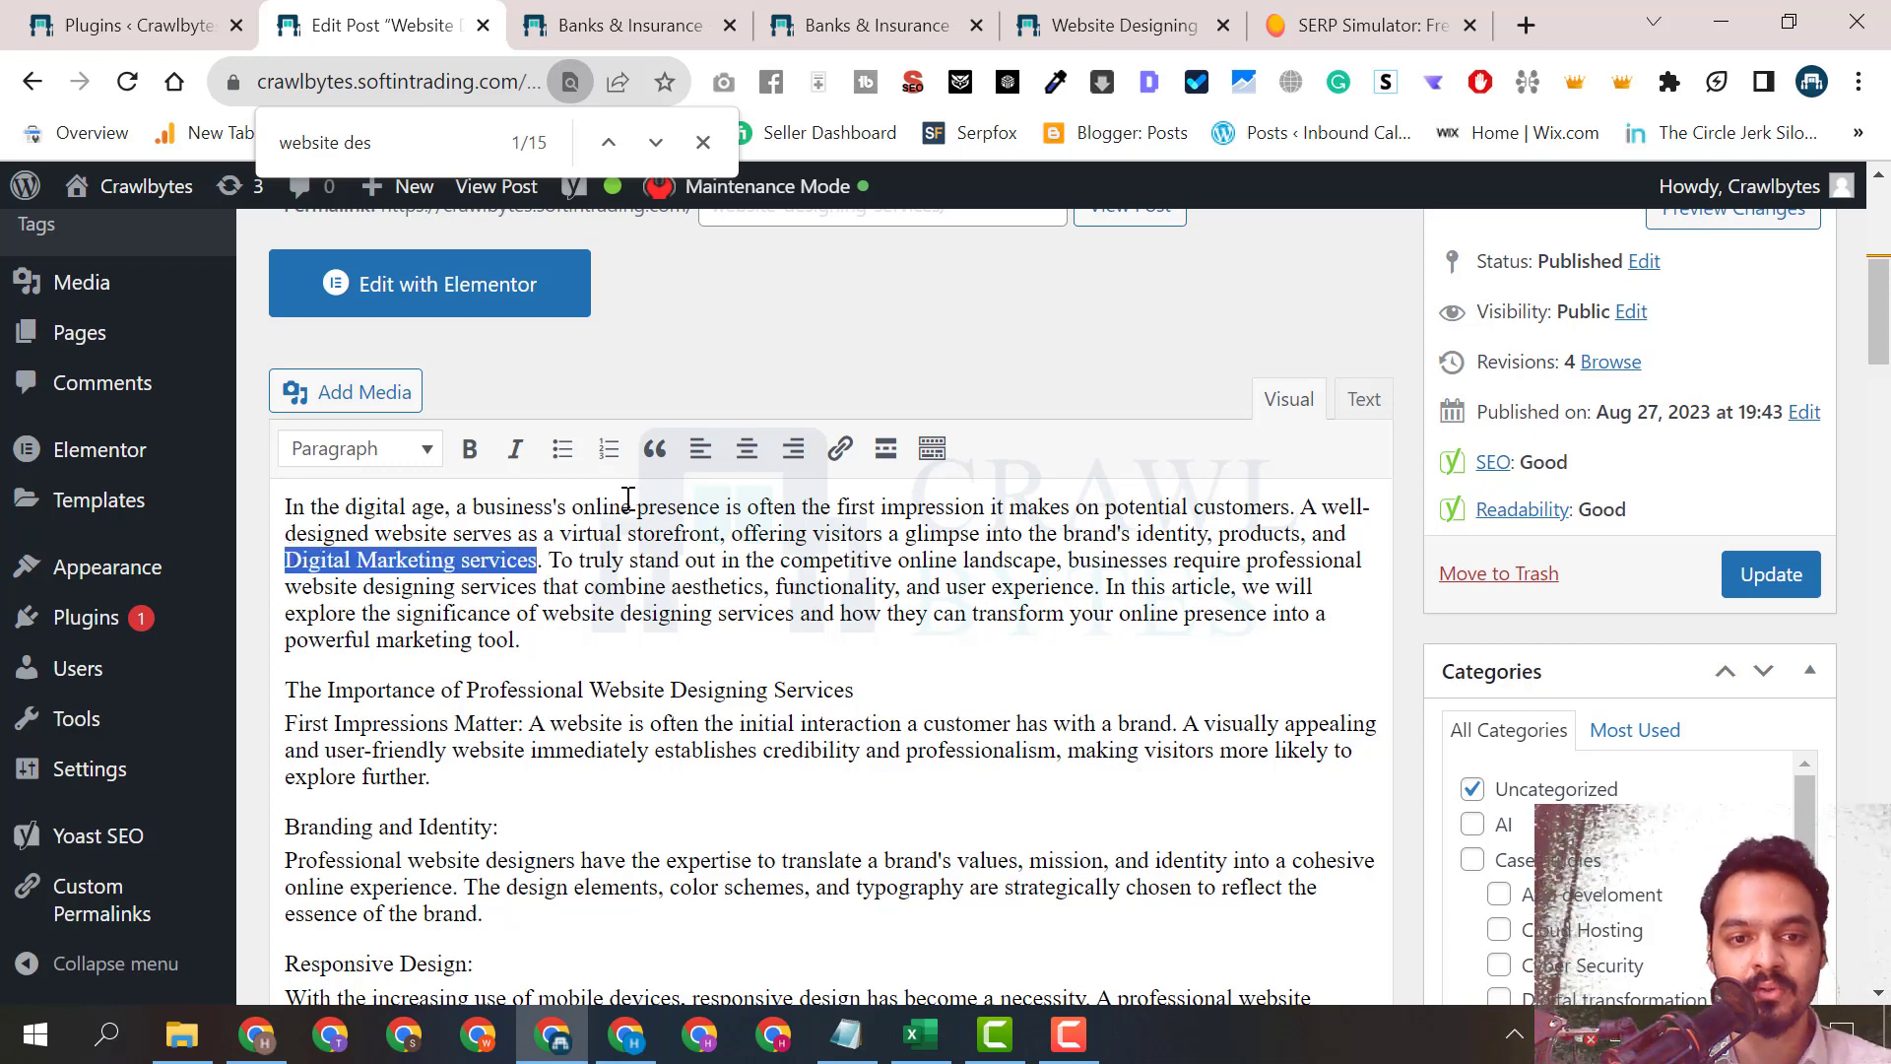
left_click(840, 448)
type("https://crawlbytes.softintrading.com/industries/banks-insurance/")
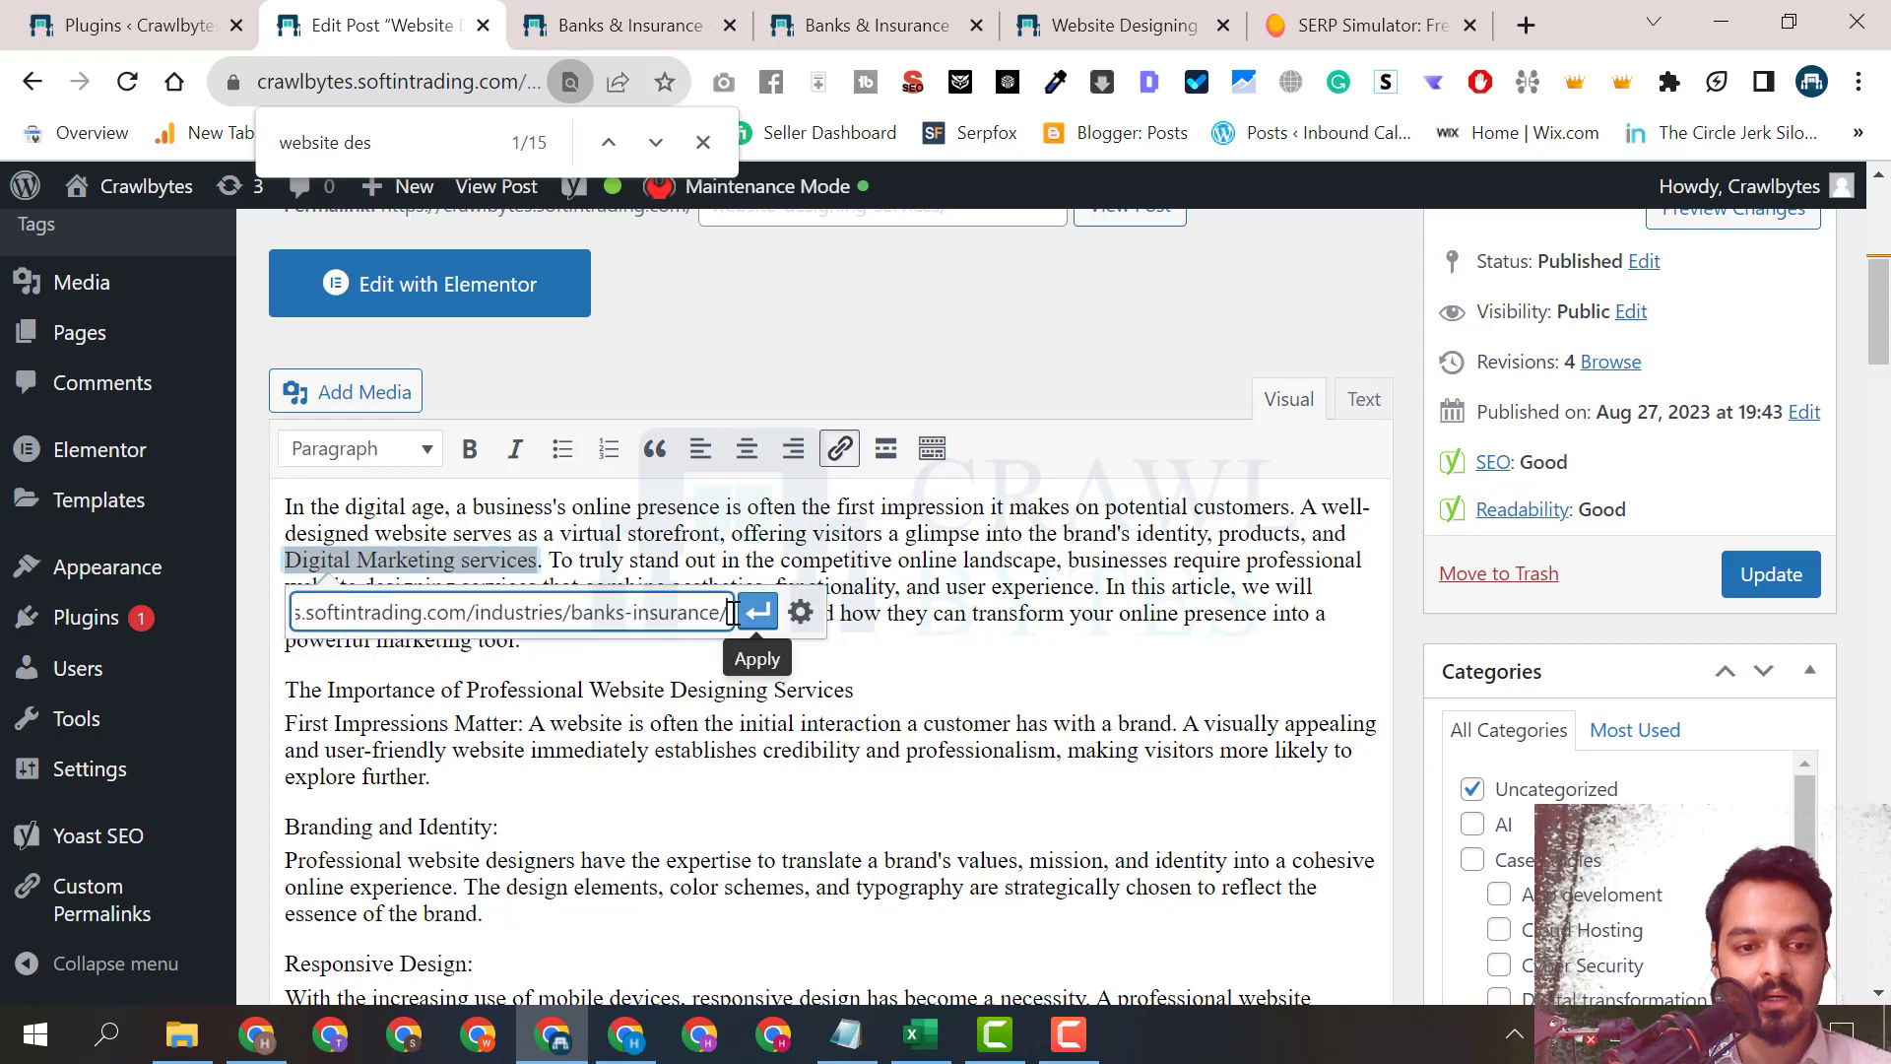
left_click(758, 611)
left_click(531, 682)
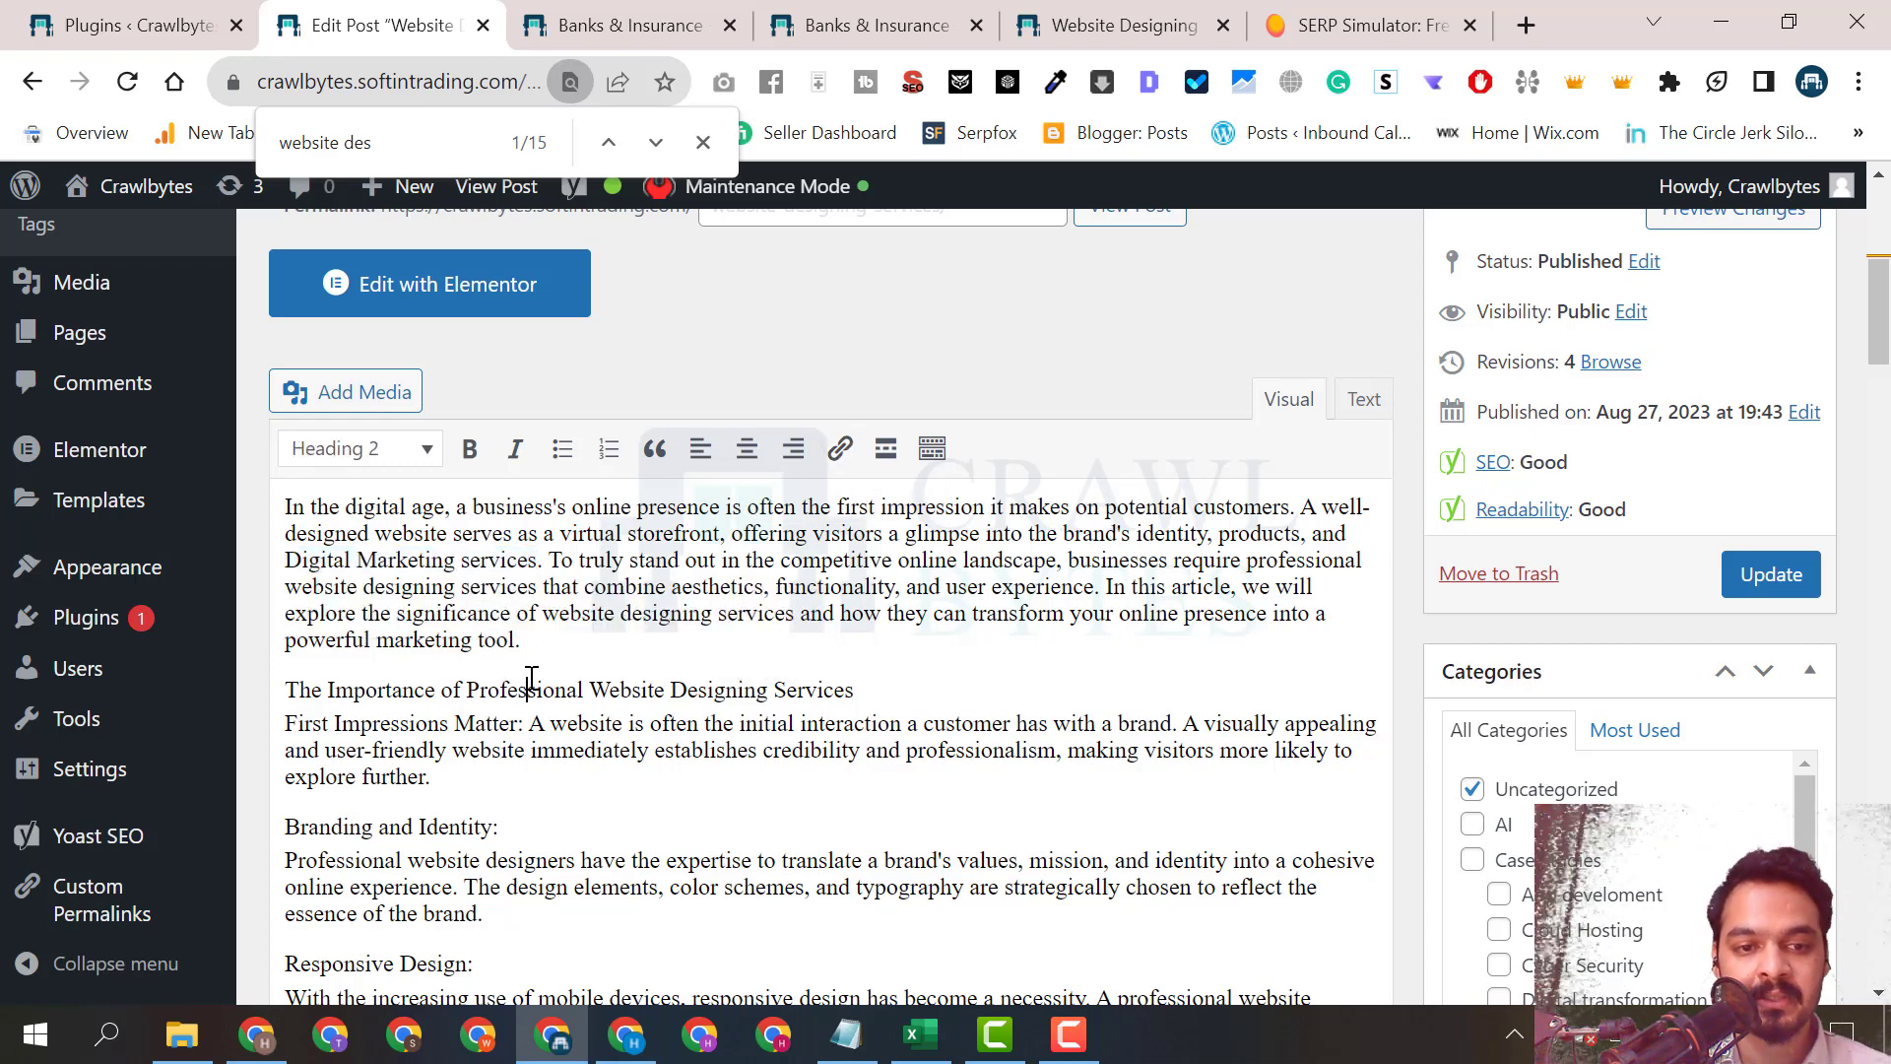
left_click(468, 556)
left_click(603, 769)
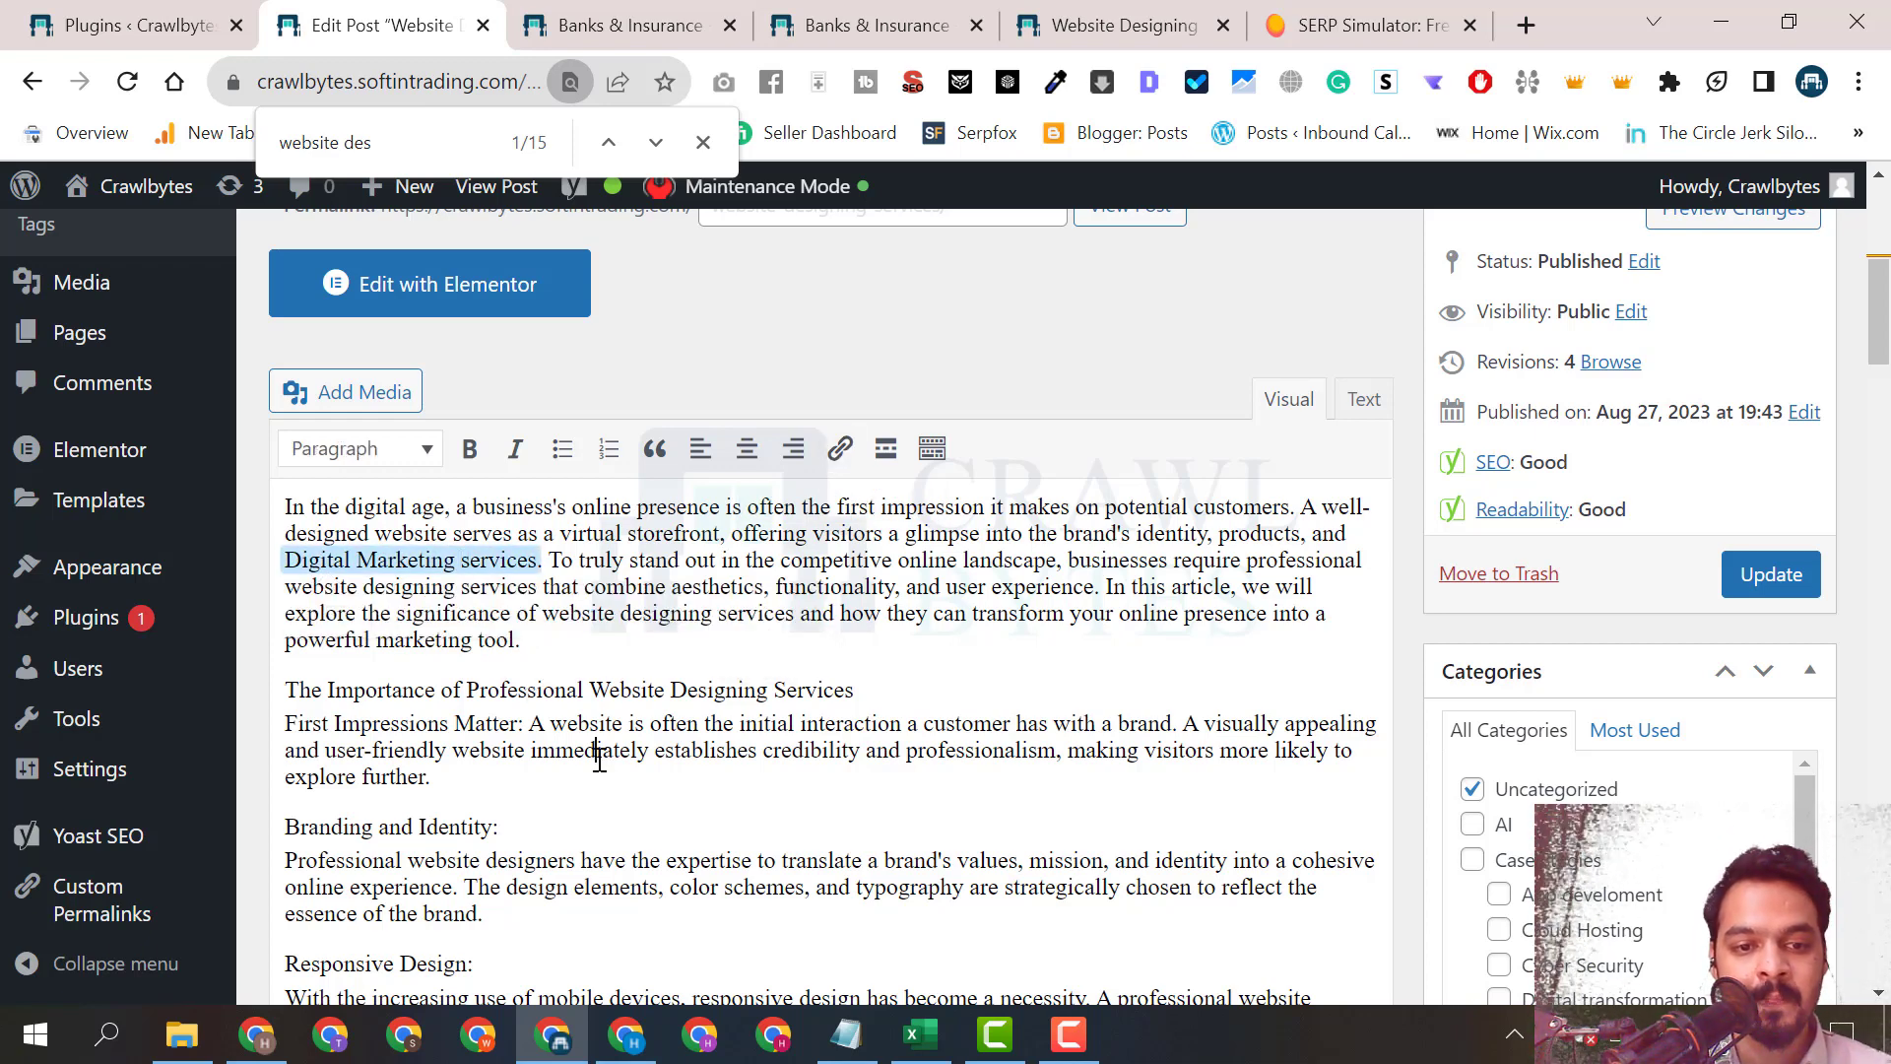
Review the Yoast SEO analysis for the internal and outbound link results and the remaining problems.
scroll(600, 760, "down", 6)
scroll(600, 761, "down", 20)
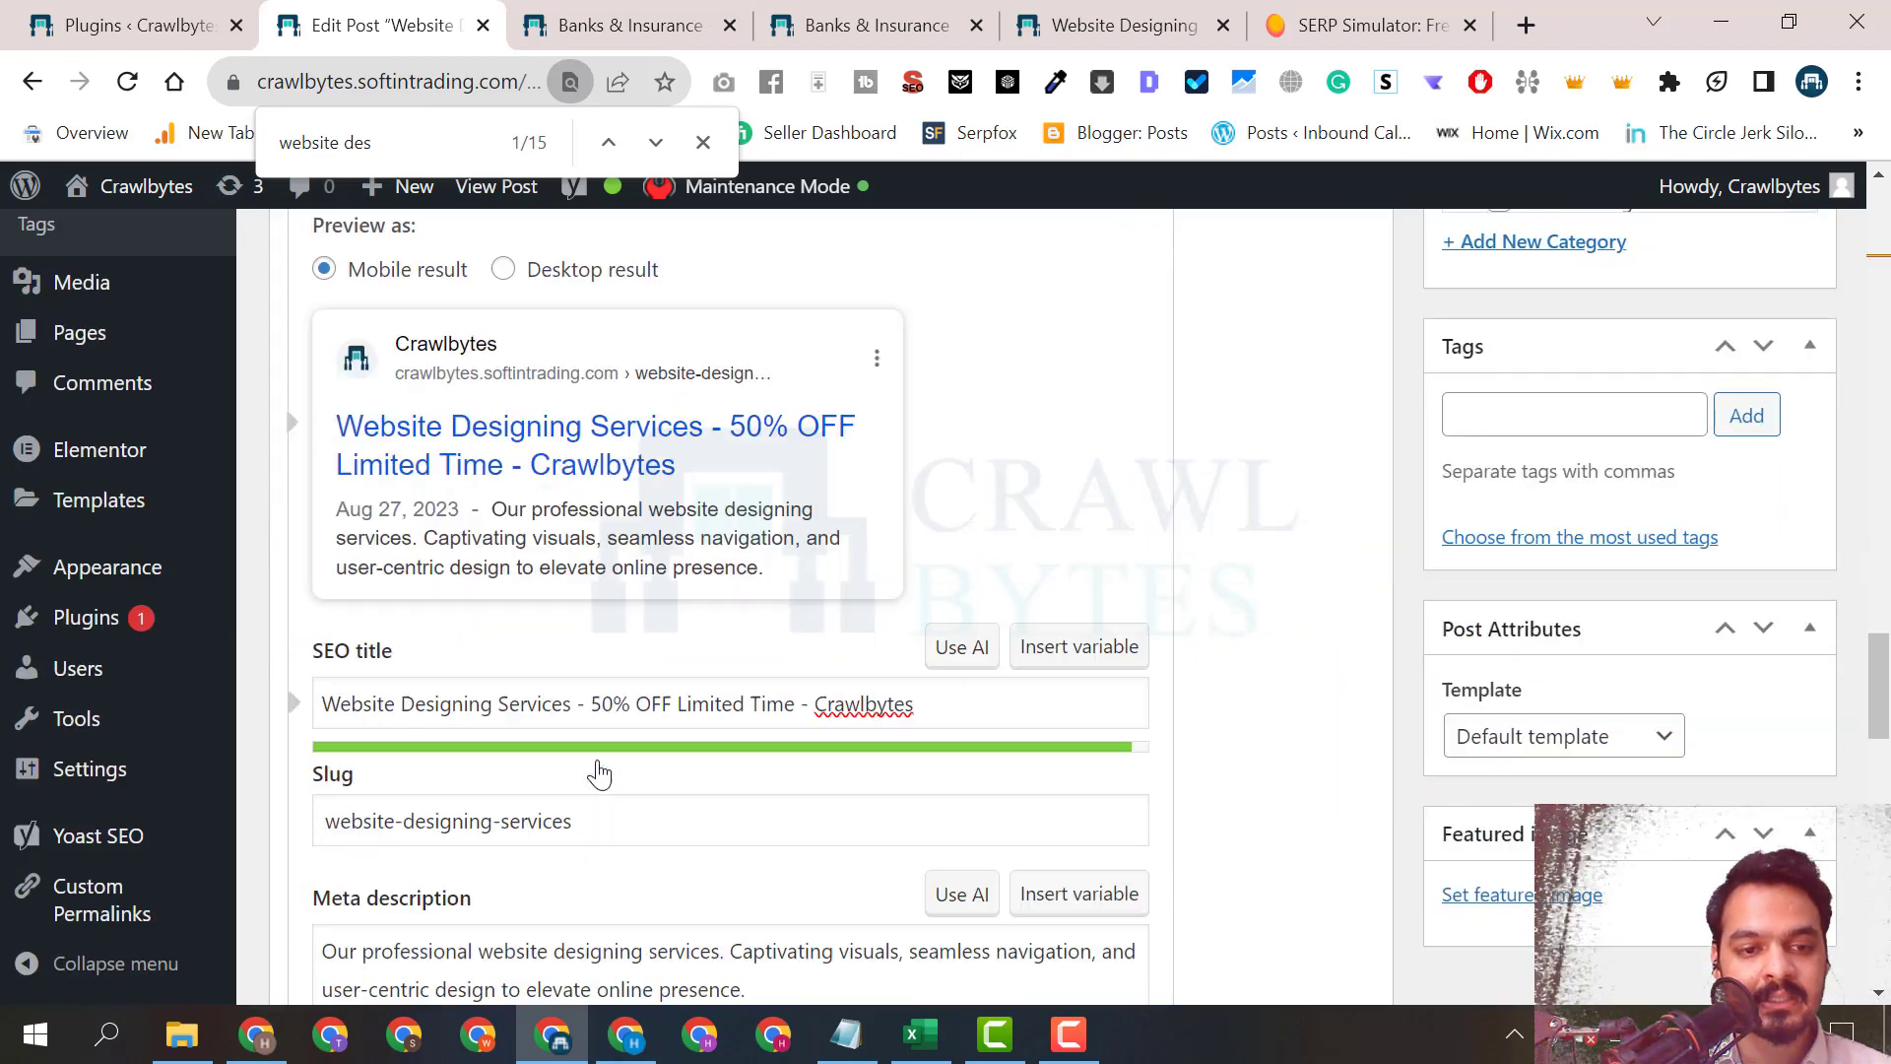
scroll(599, 760, "down", 3)
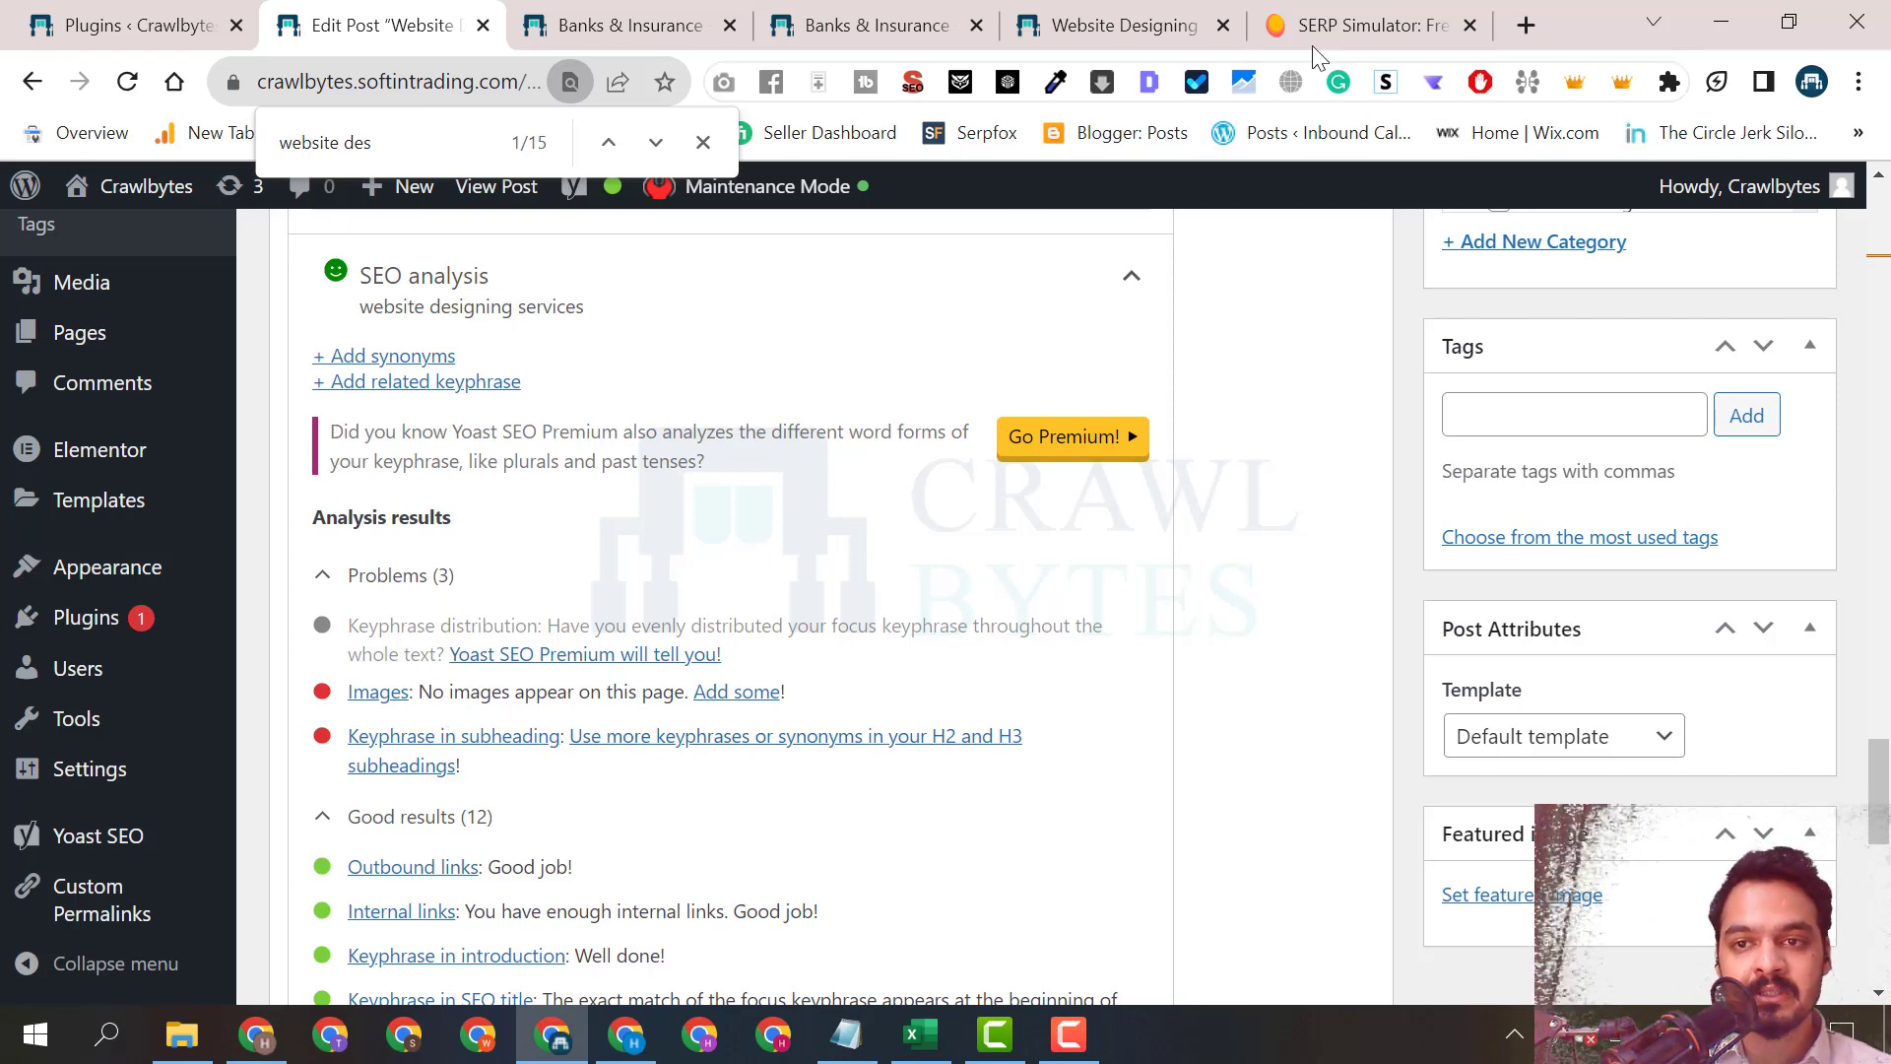
Open canva.com in a new browser tab.
left_click(1525, 25)
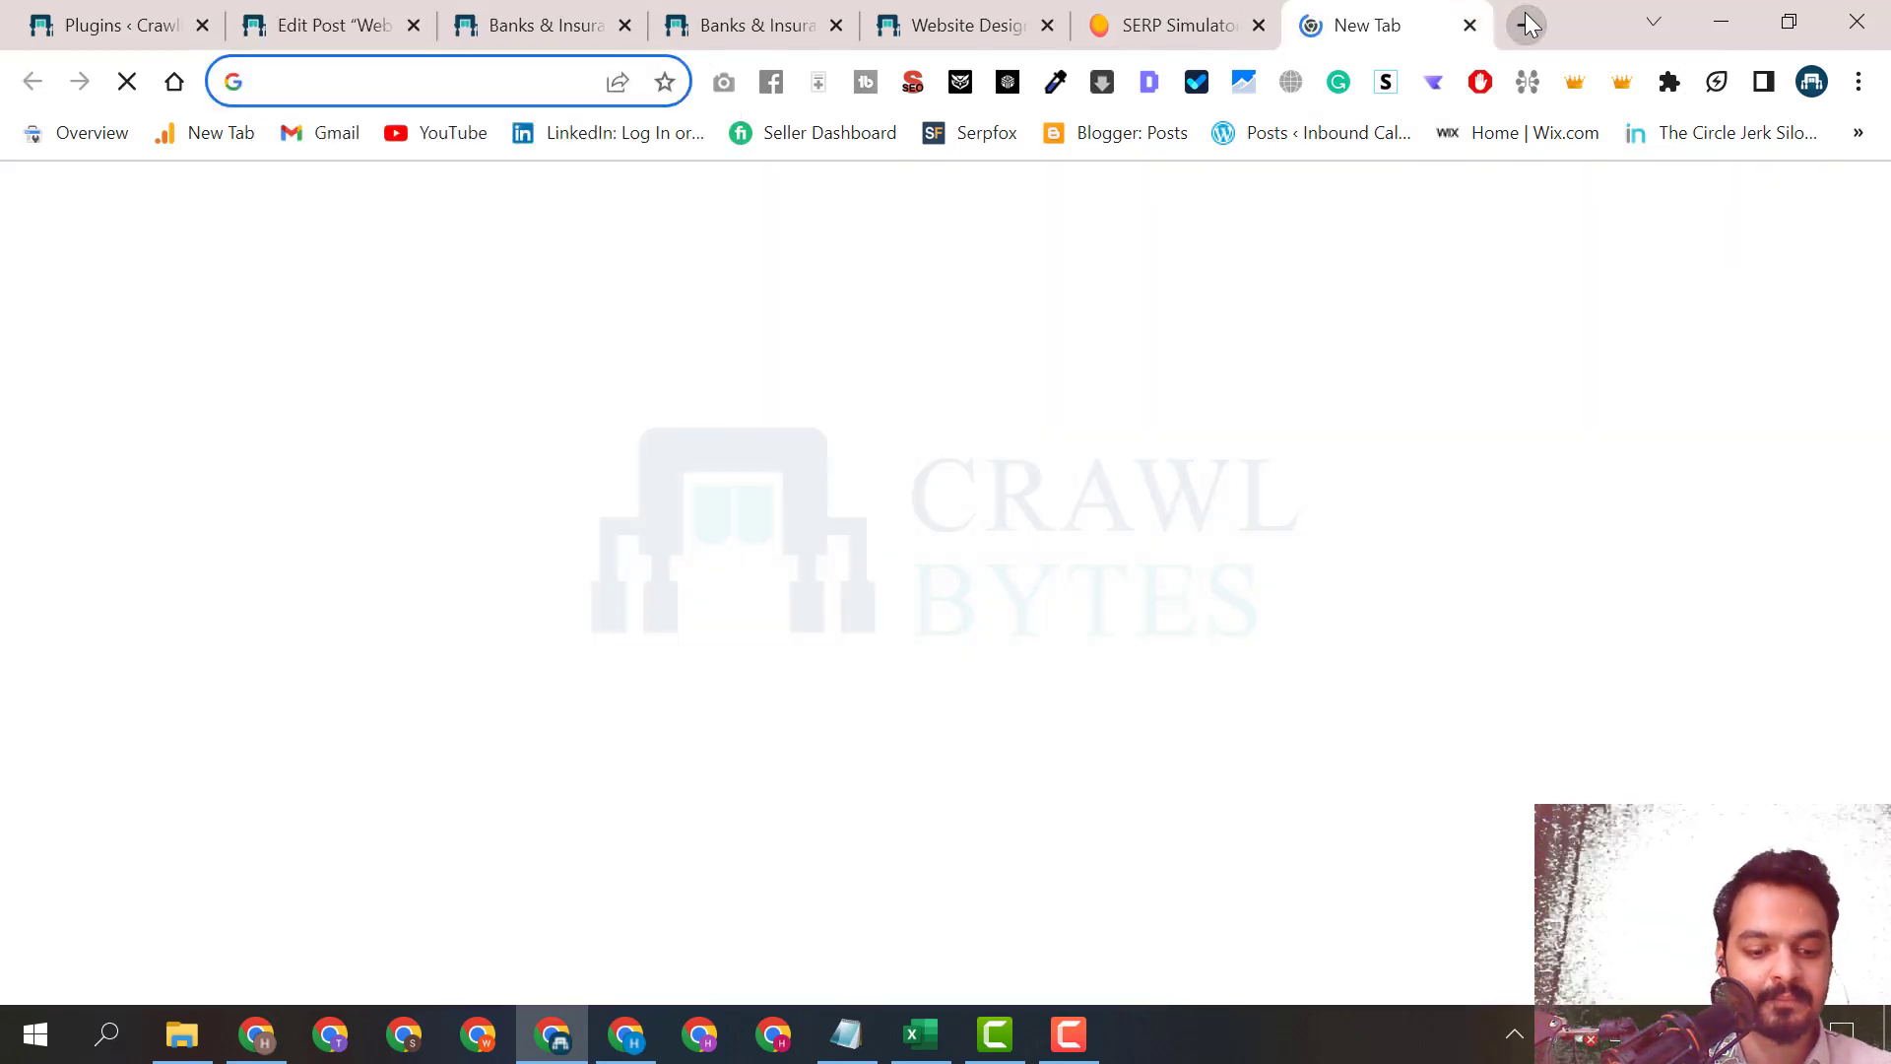
type("can")
key("Return")
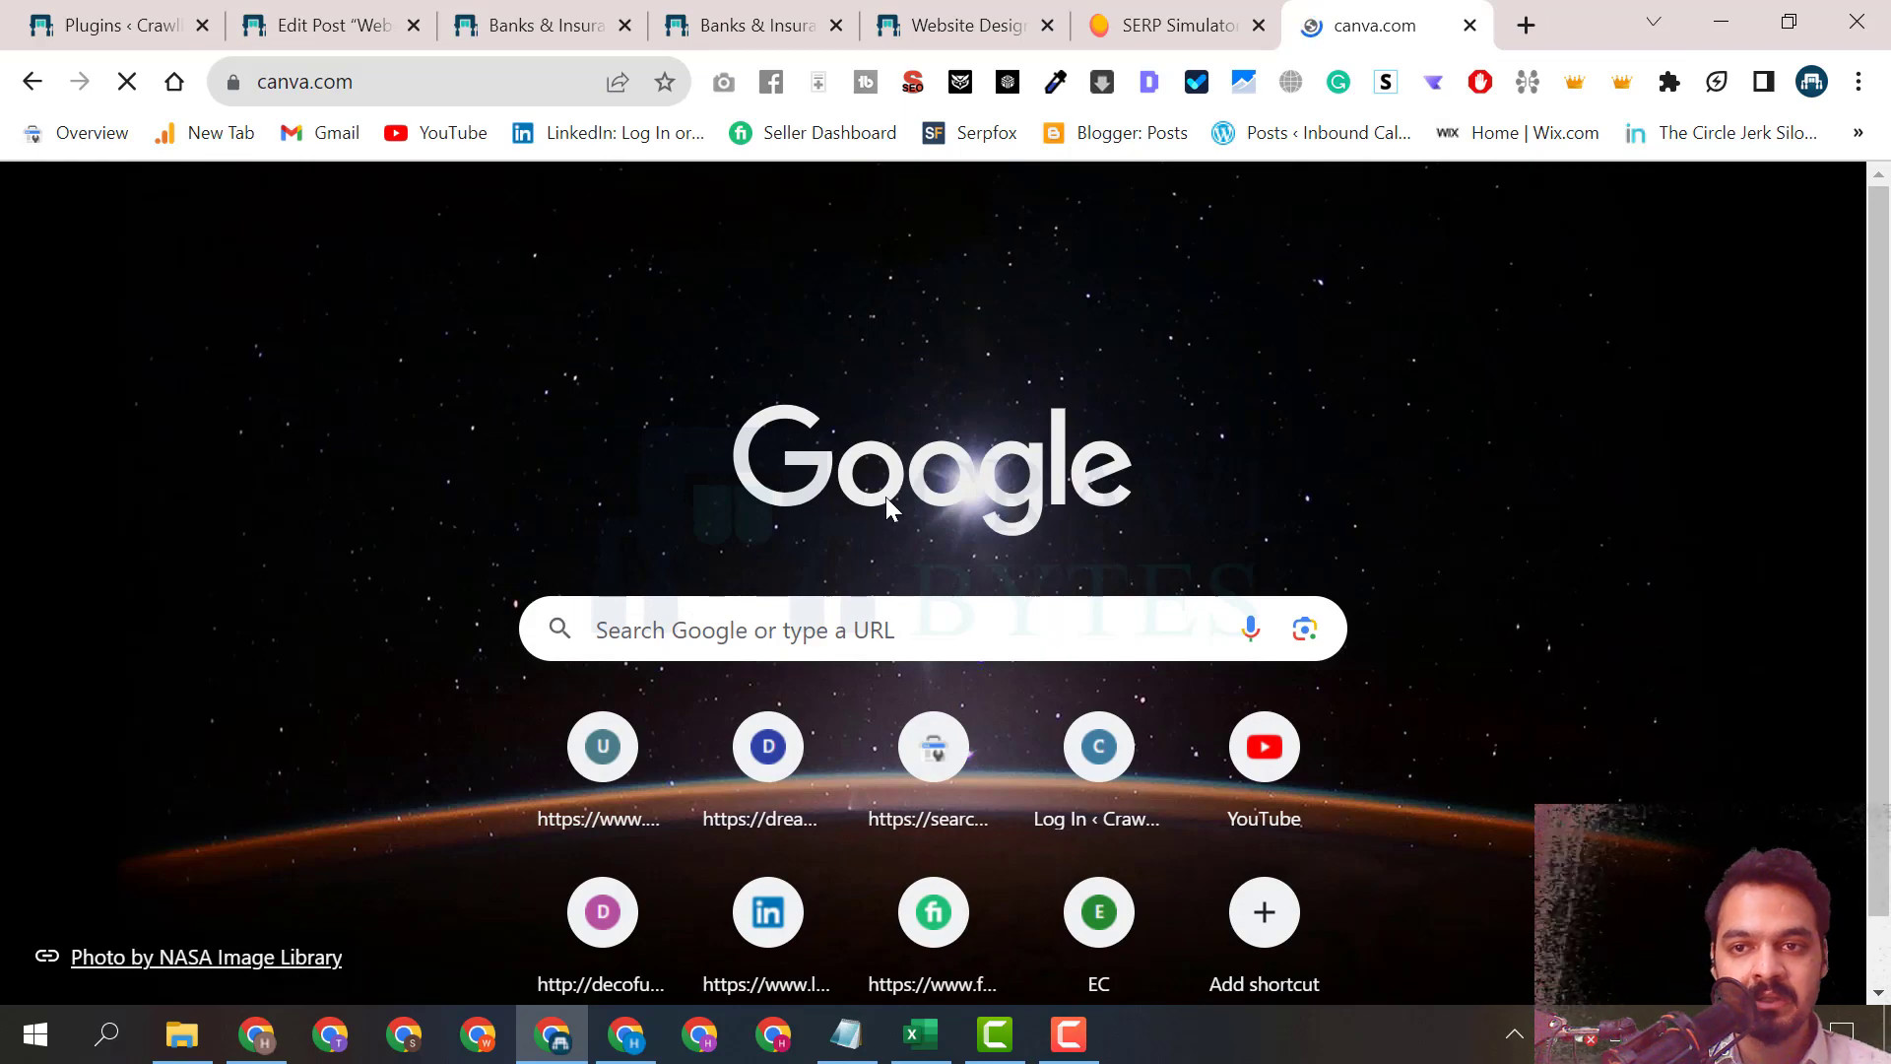
Look over the published post and return to the editor to examine the post's text.
left_click(965, 25)
scroll(654, 451, "up", 10)
scroll(668, 455, "down", 4)
scroll(848, 469, "up", 2)
left_click(443, 18)
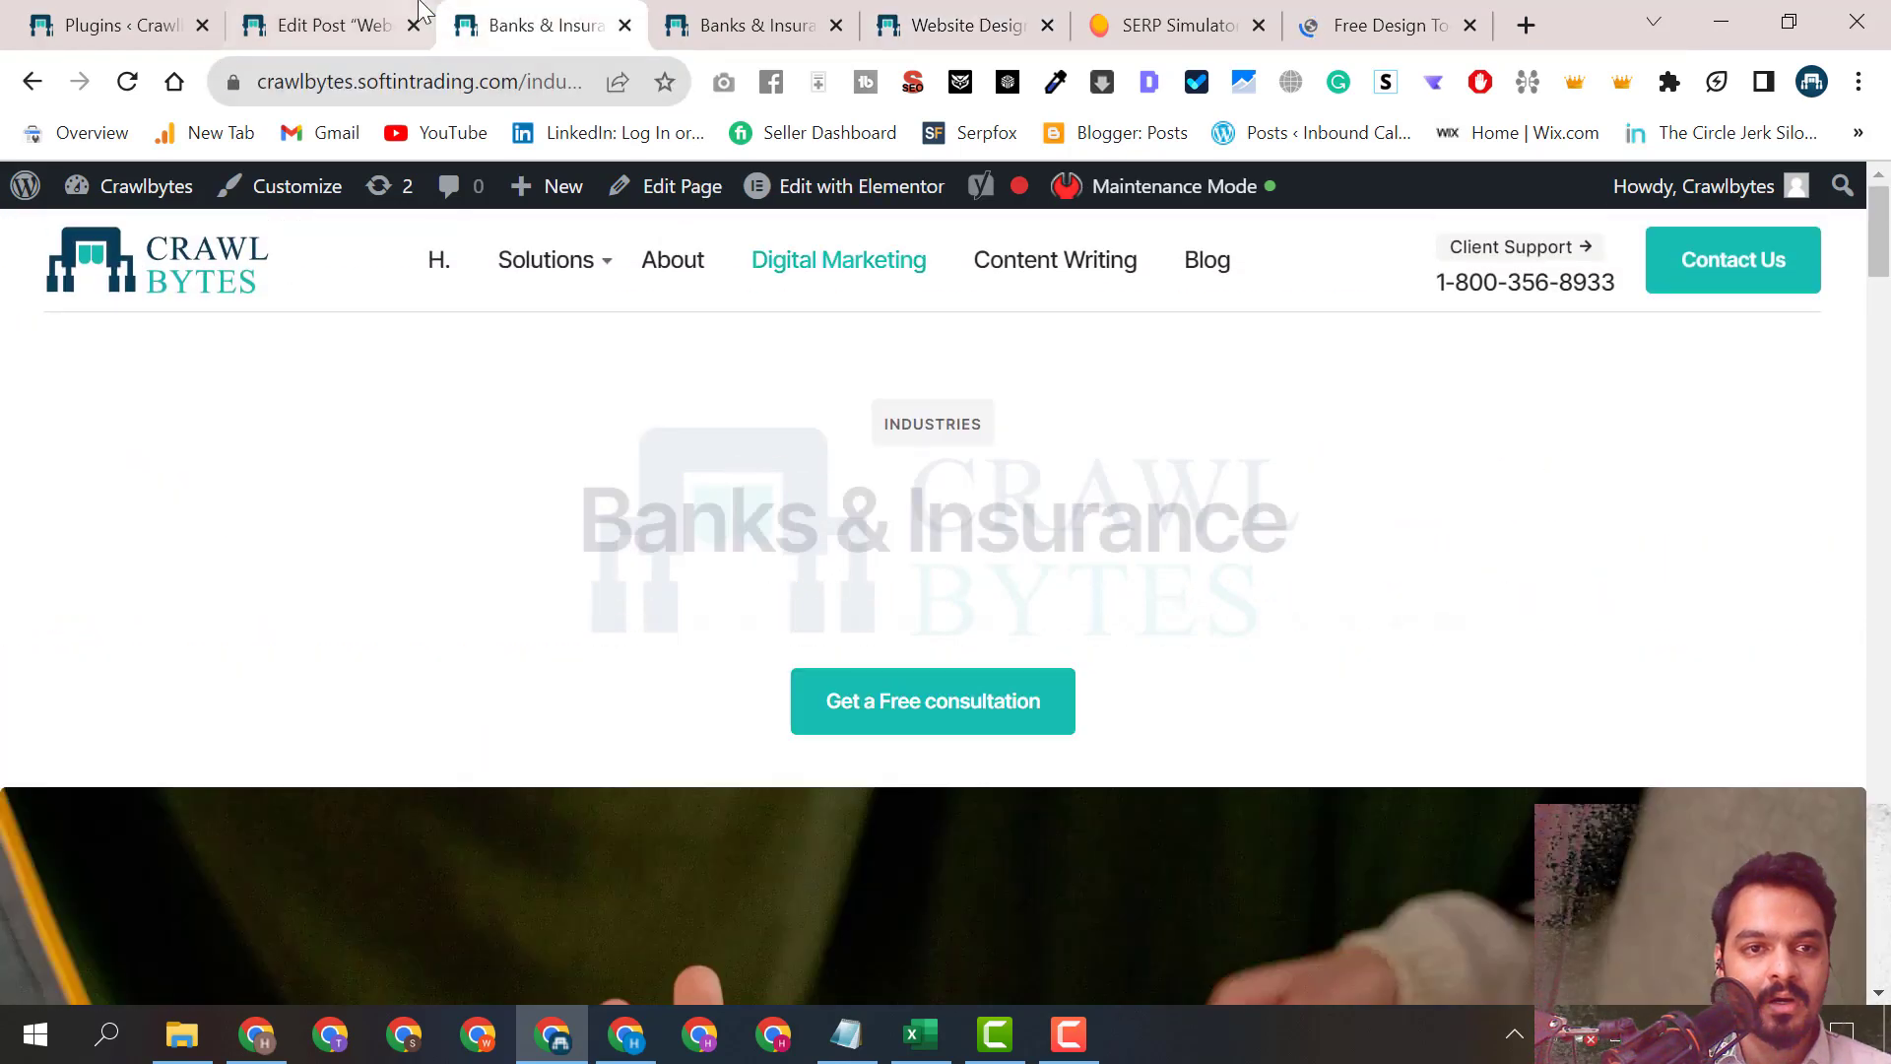
left_click(419, 14)
scroll(605, 588, "up", 10)
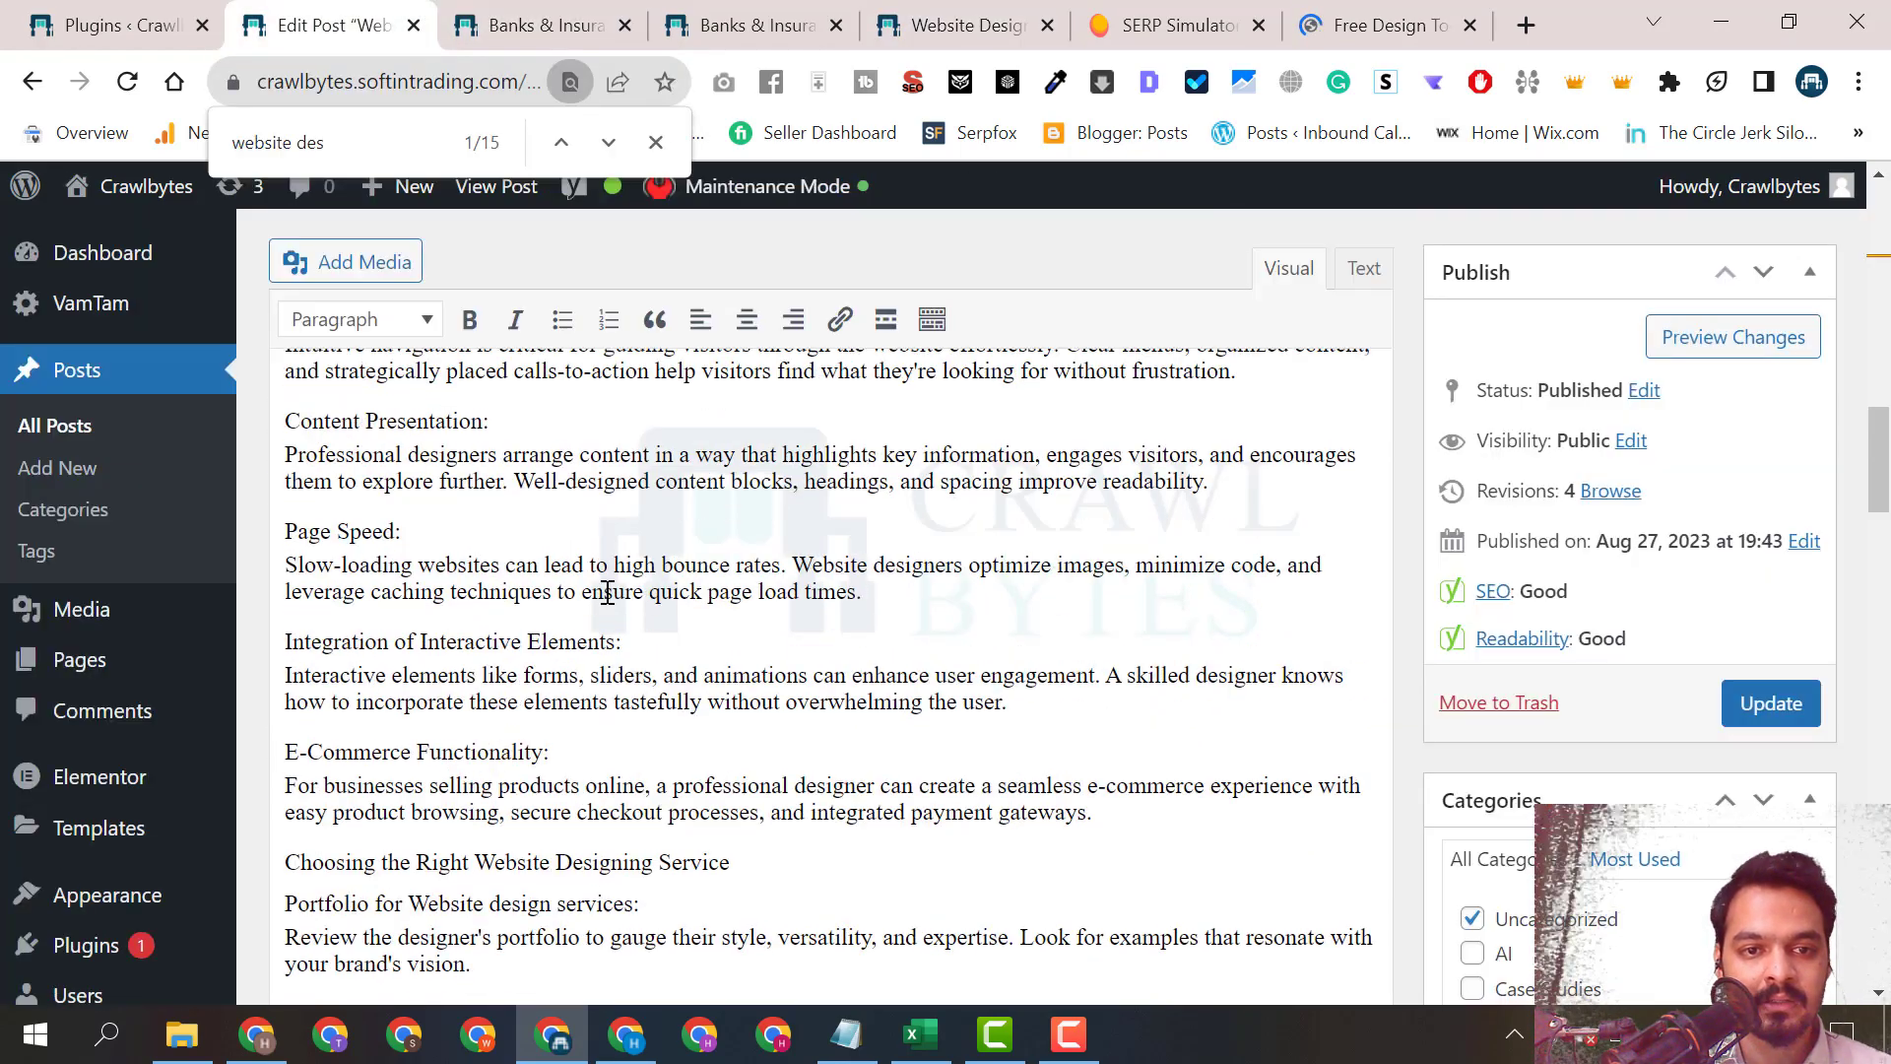
scroll(608, 591, "up", 8)
triple_click(692, 752)
Switch to Canva and create a new custom-size design measuring 700 × 400 px.
left_click(1389, 25)
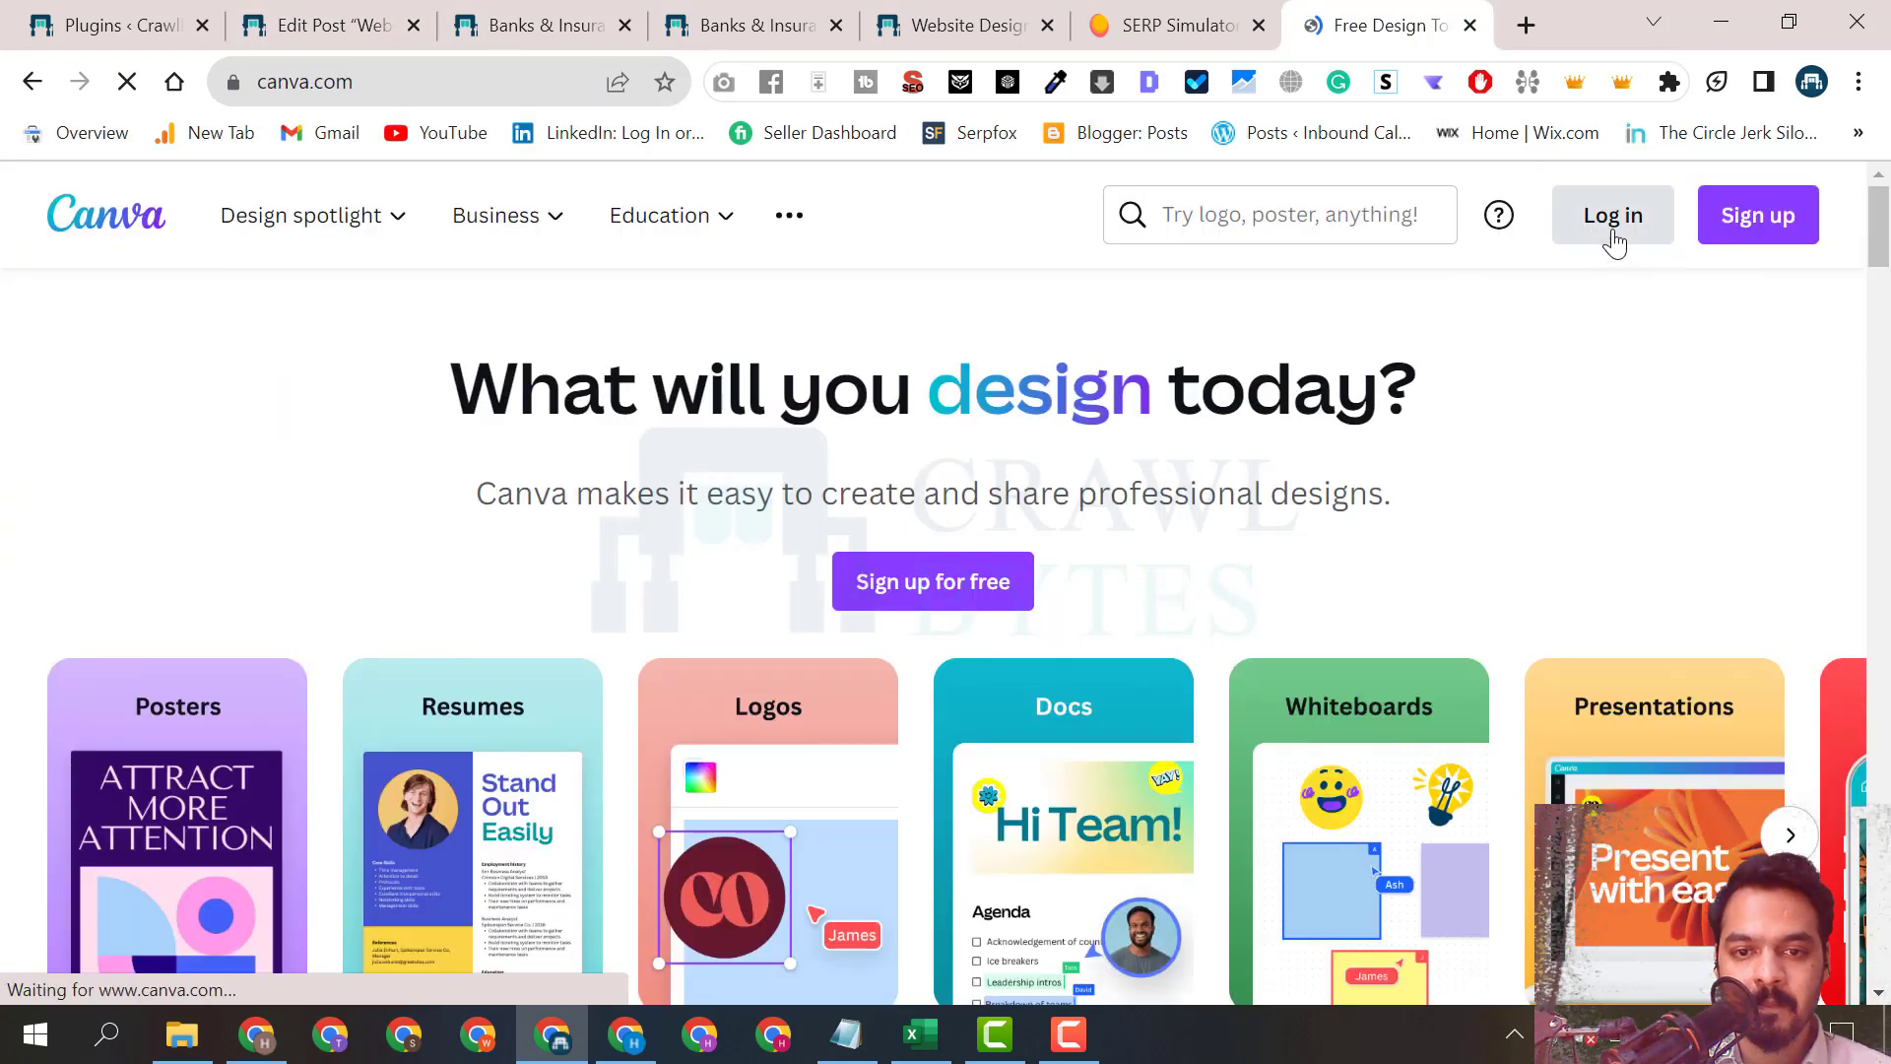
left_click(1601, 219)
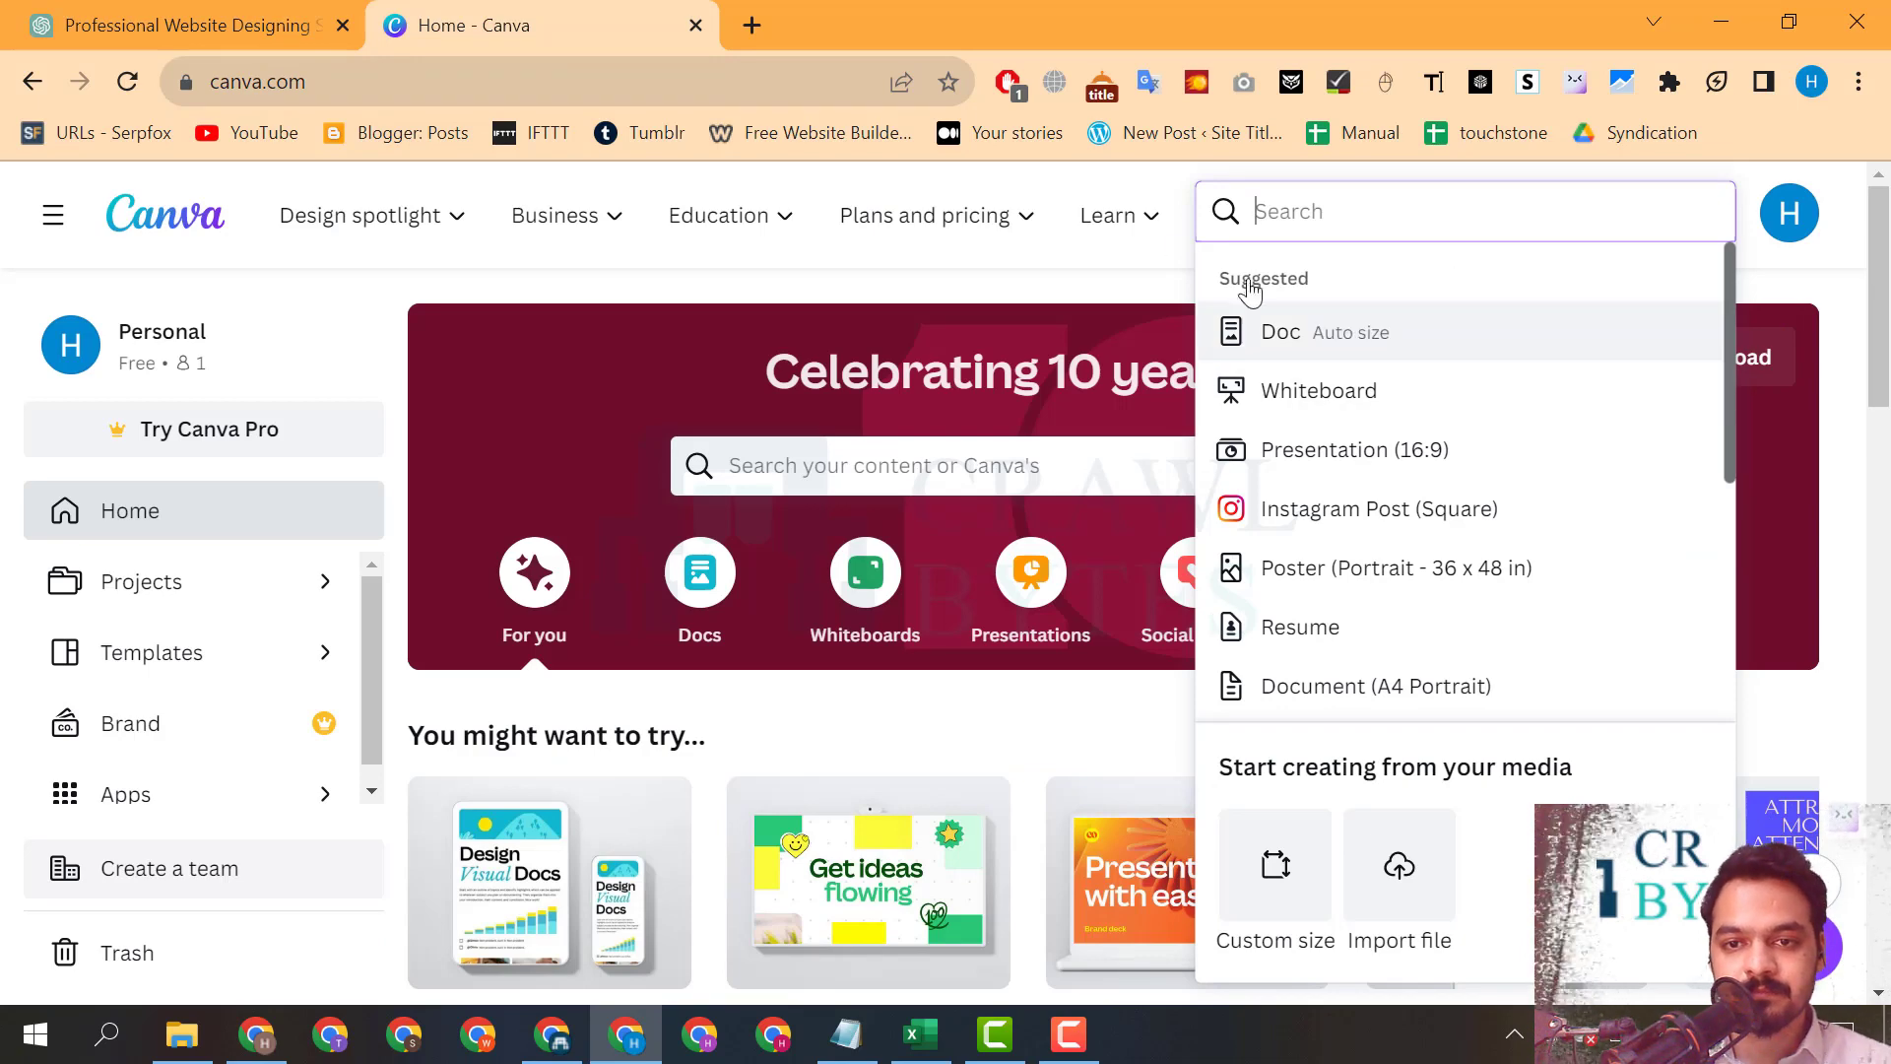
left_click(1852, 303)
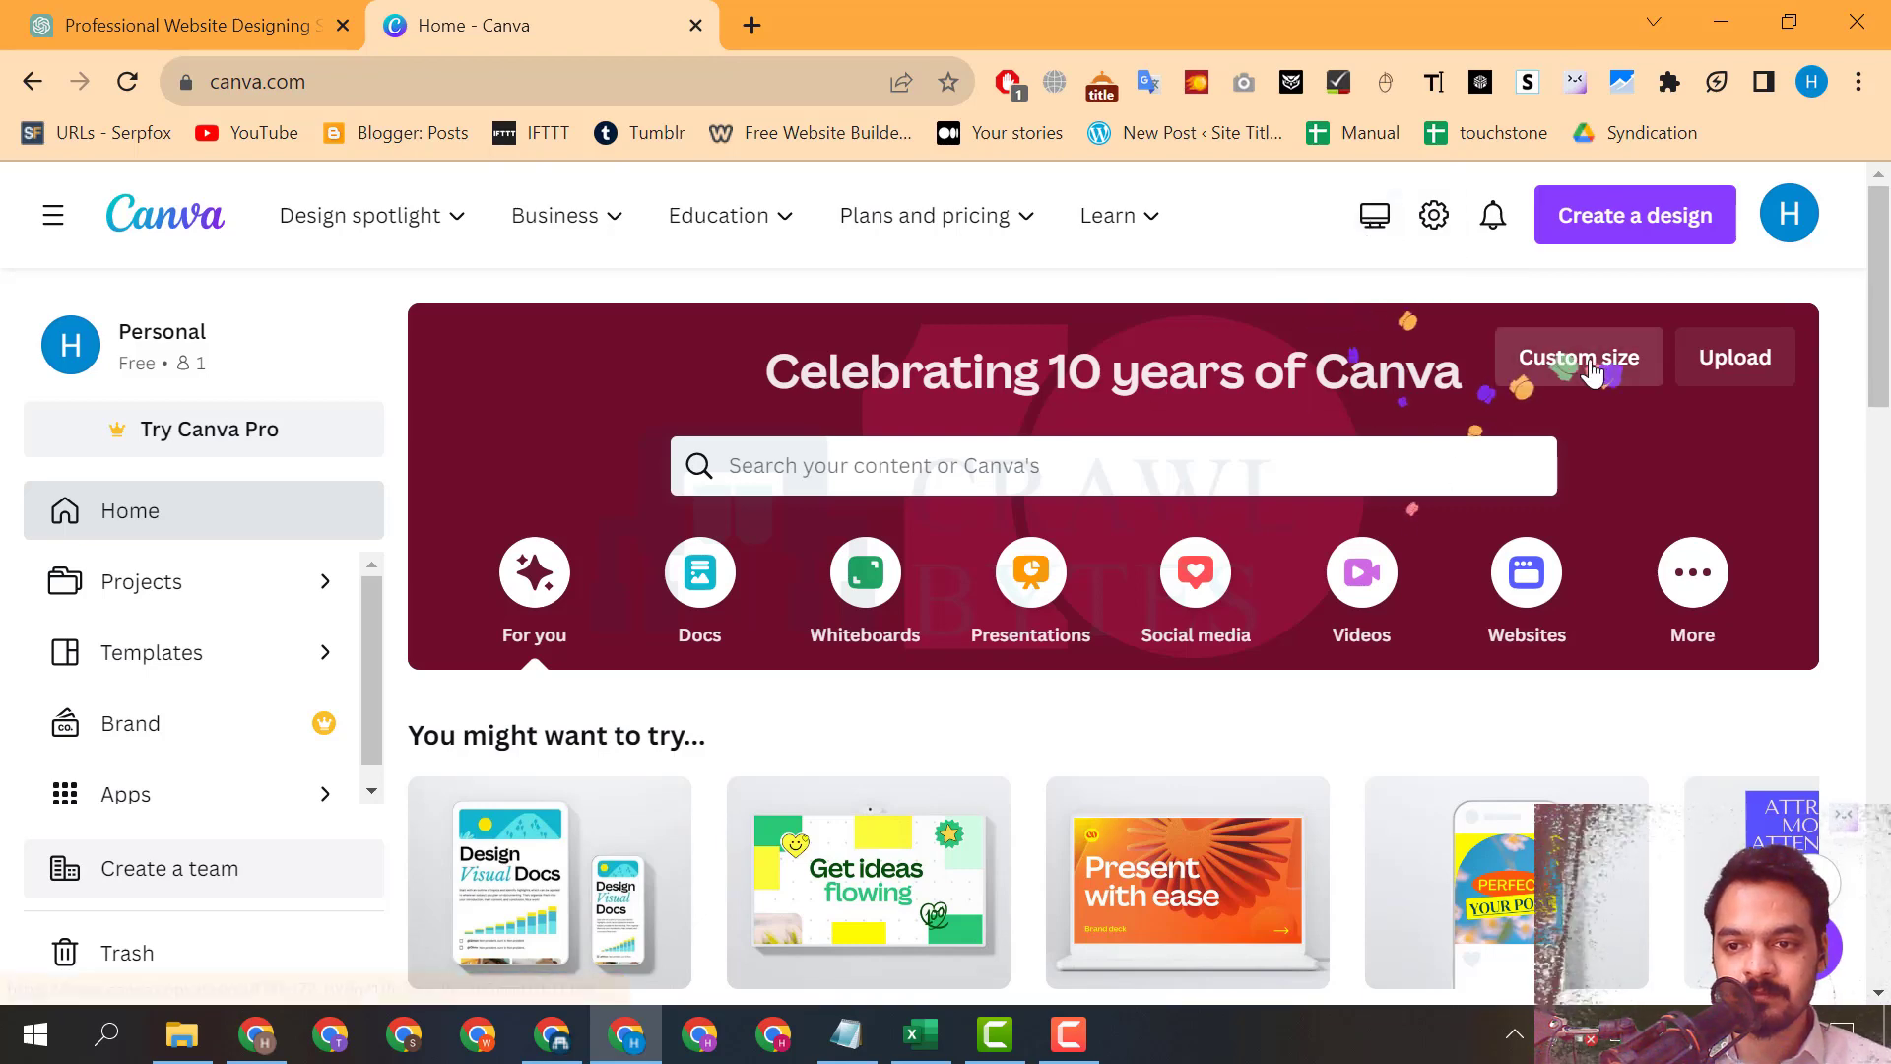
left_click(1576, 390)
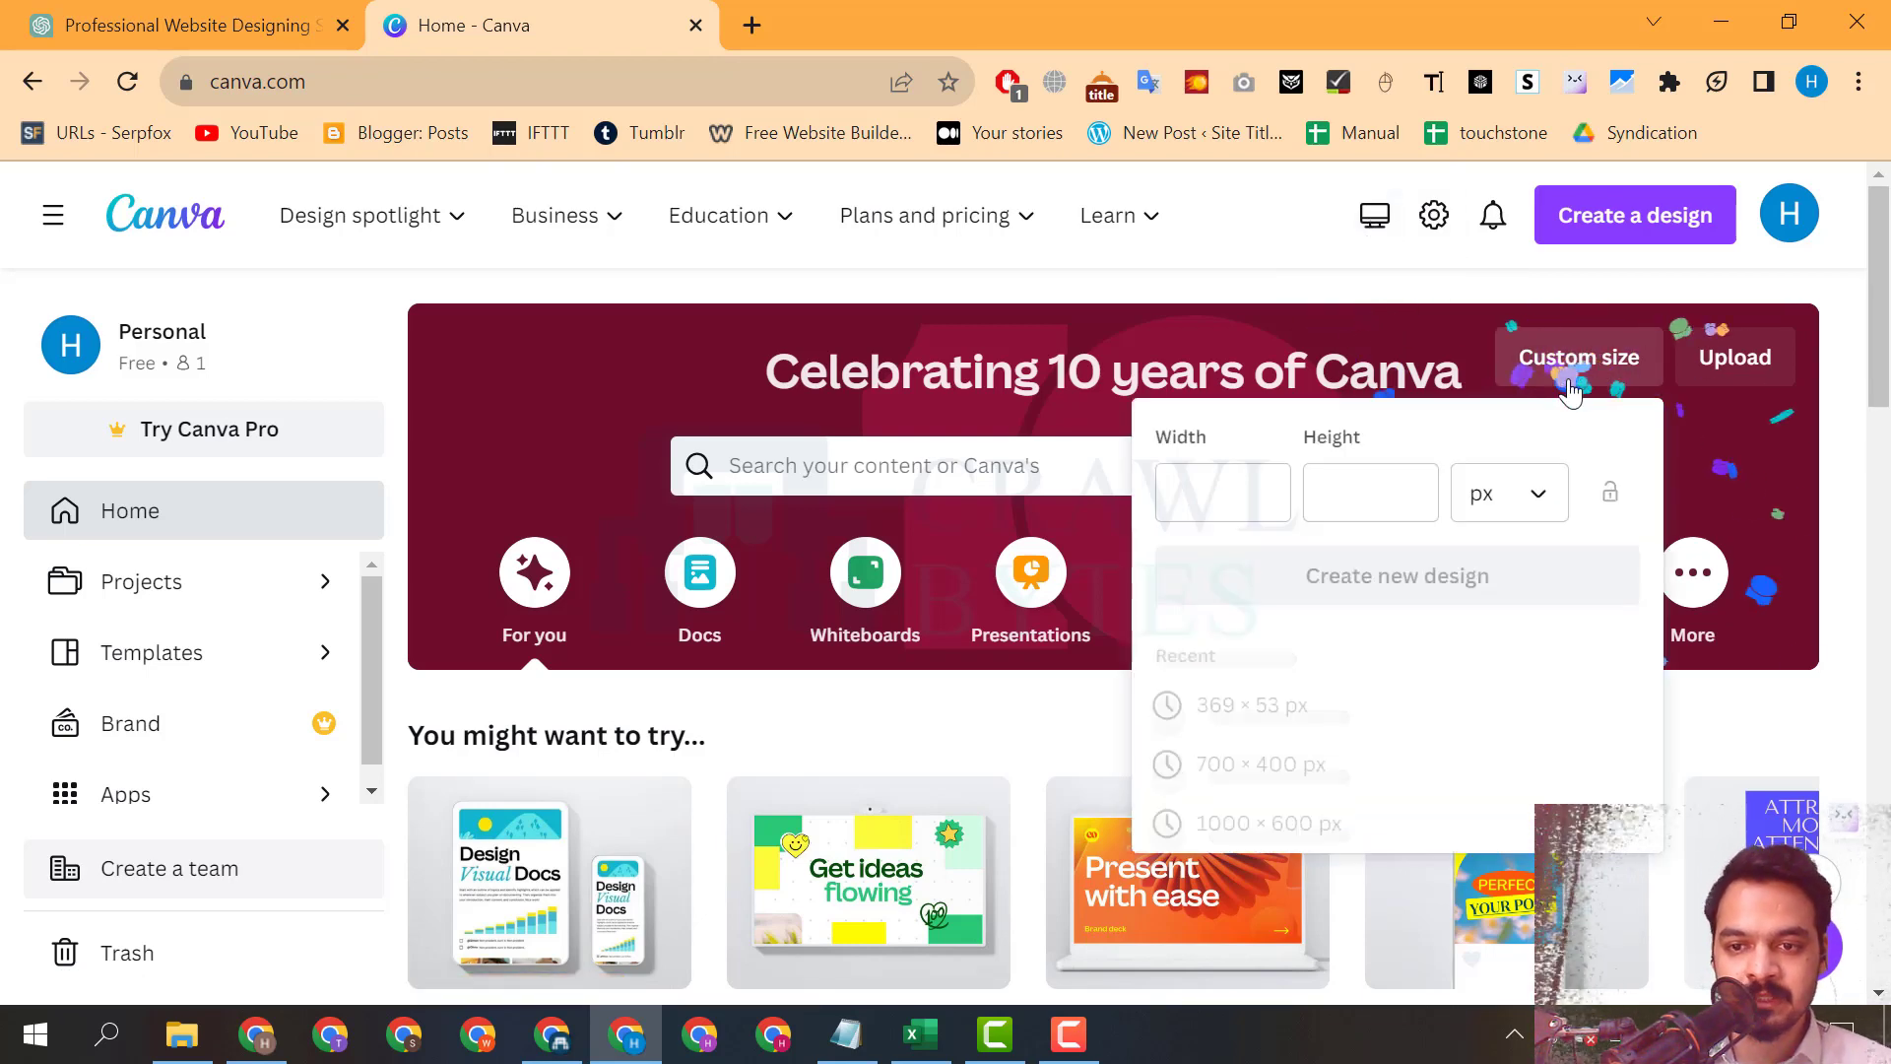
left_click(1222, 513)
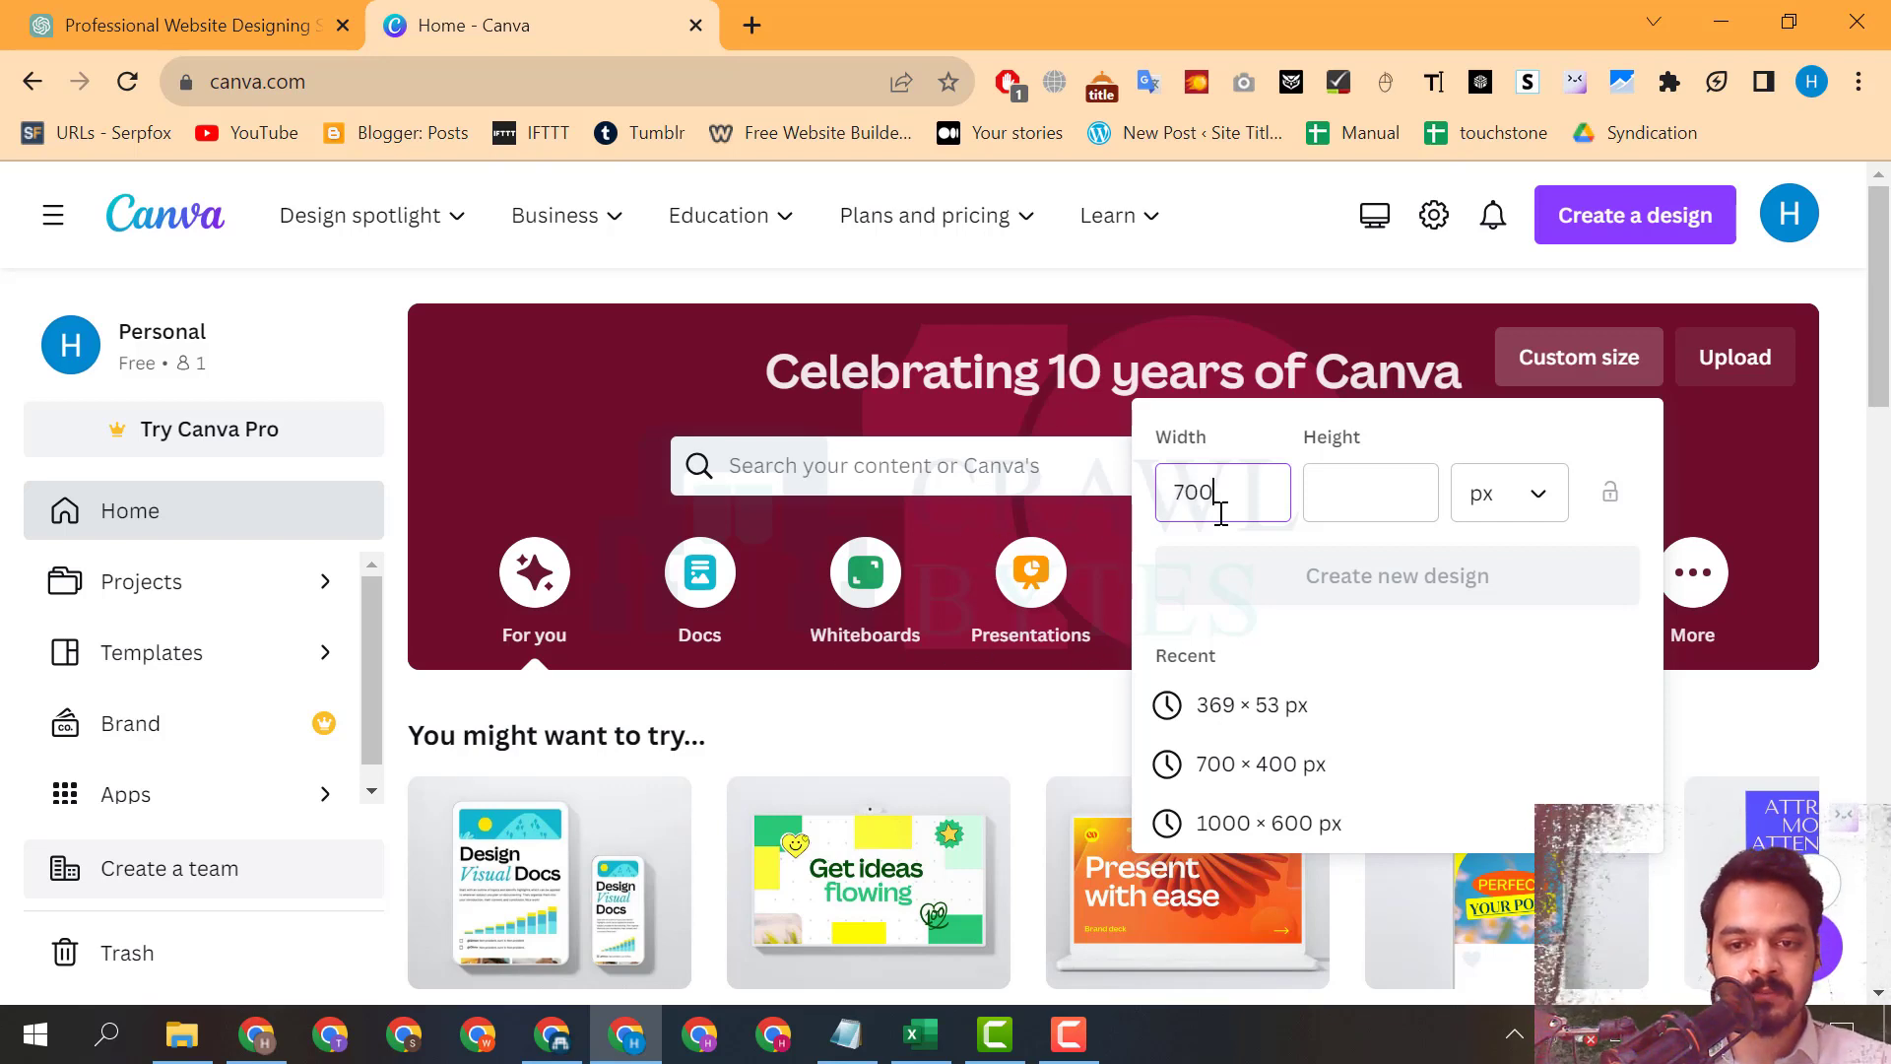
left_click(1369, 493)
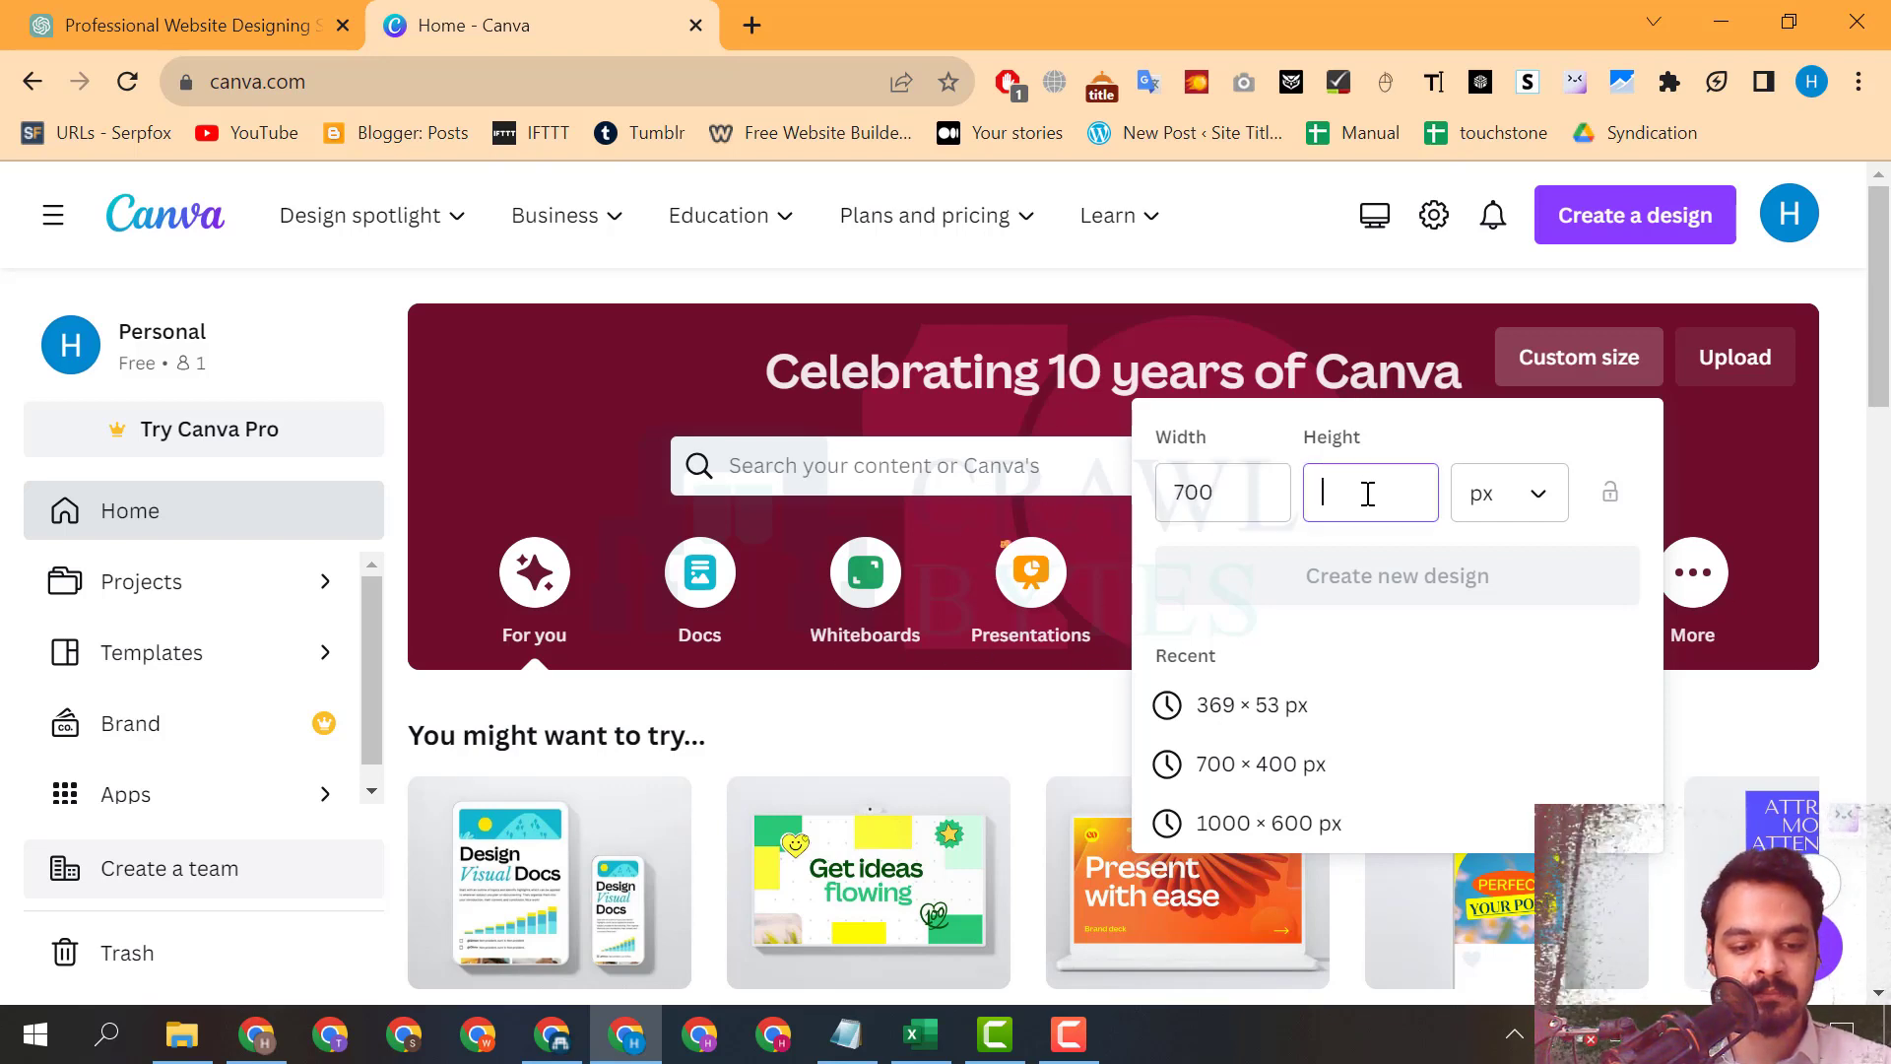
type("400")
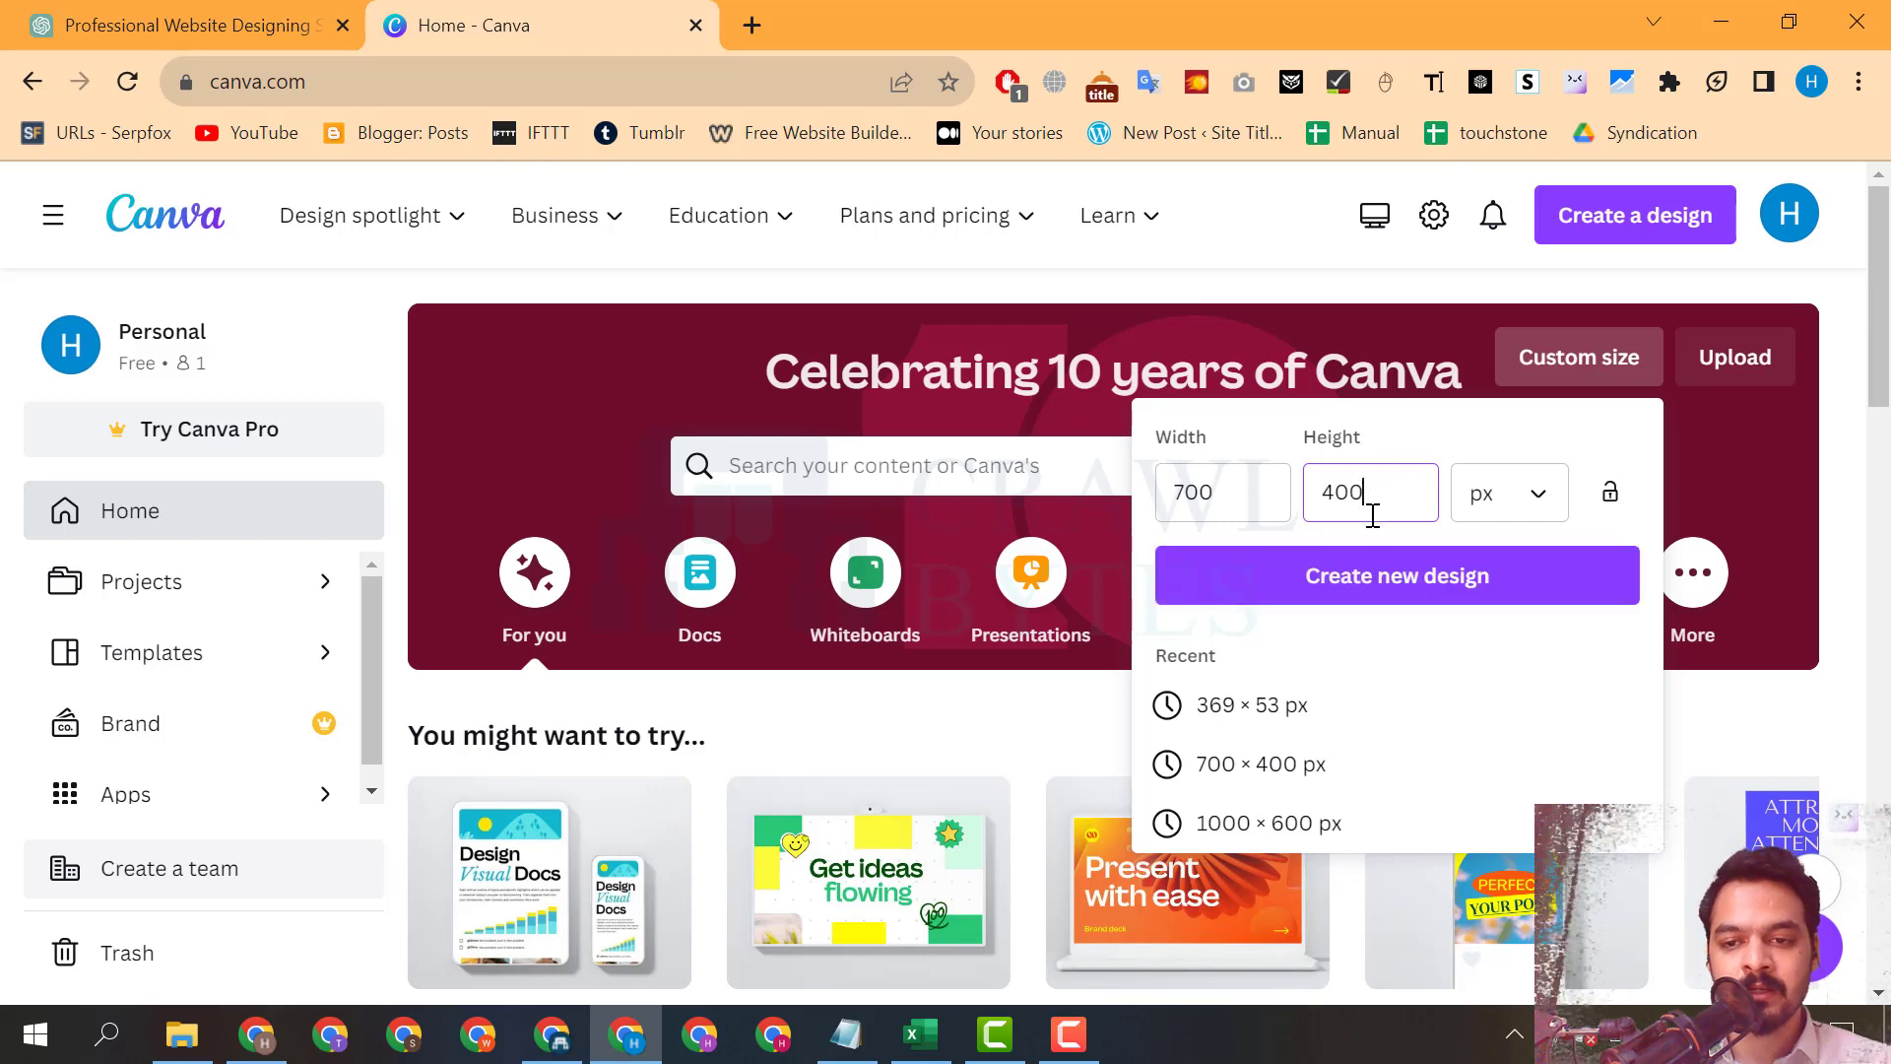
left_click(1372, 573)
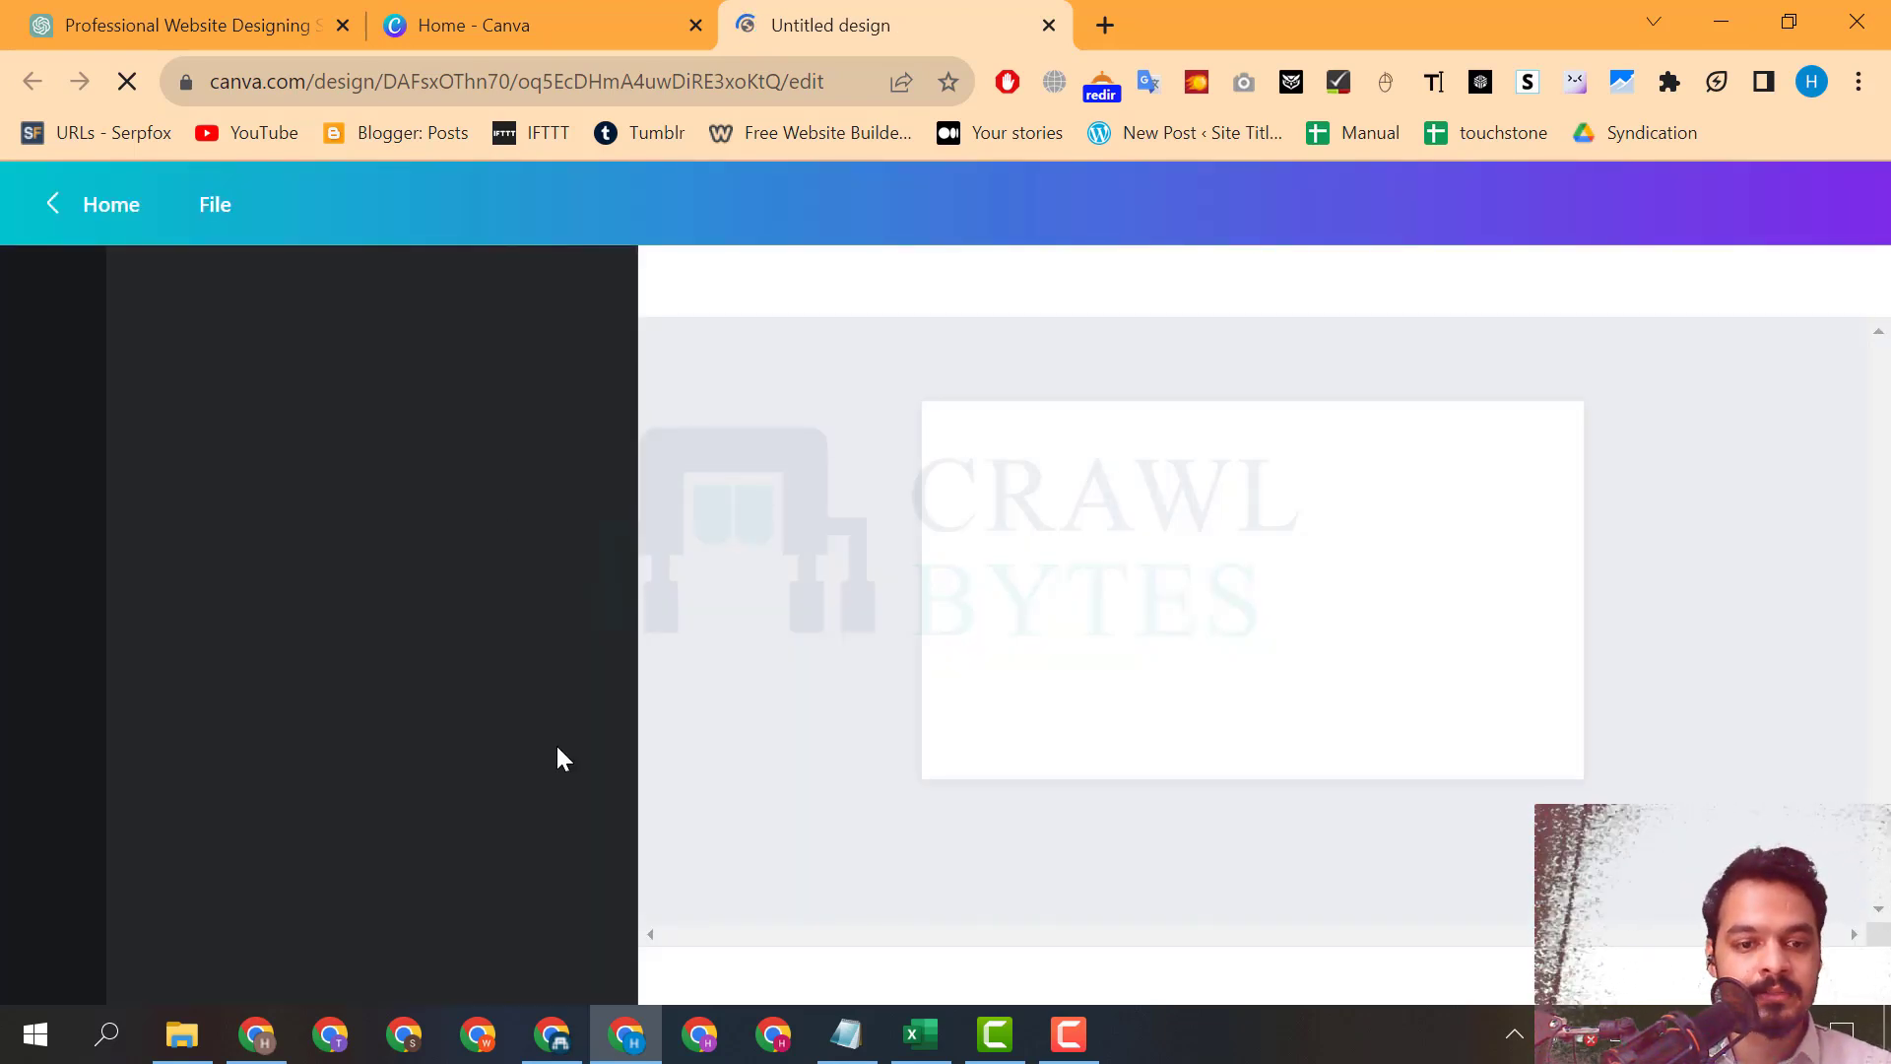
Copy the title "Website Designing Services - 50% OFF Limited Time - Crawlbytes" from the SERP Simulator and add it as a heading in the Canva design.
left_click(552, 1039)
key("ctrl+a")
key("ctrl+c")
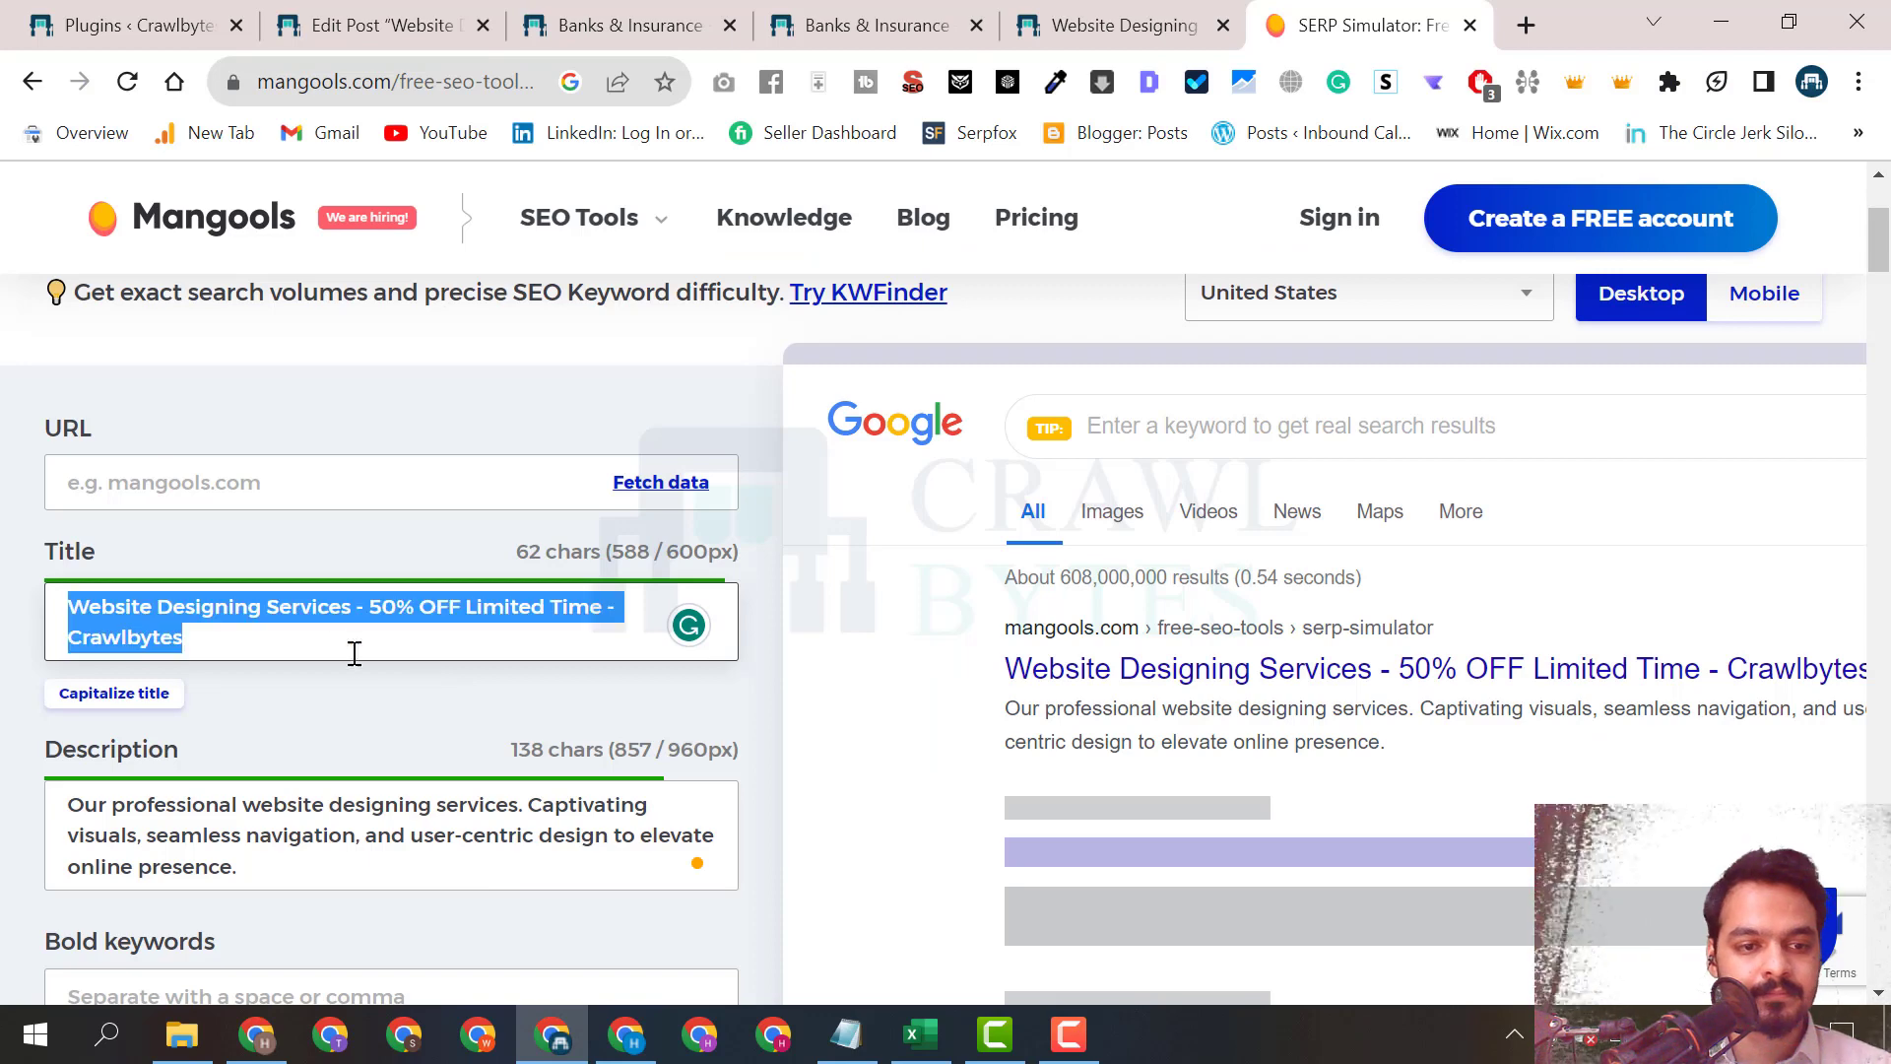
left_click(626, 1034)
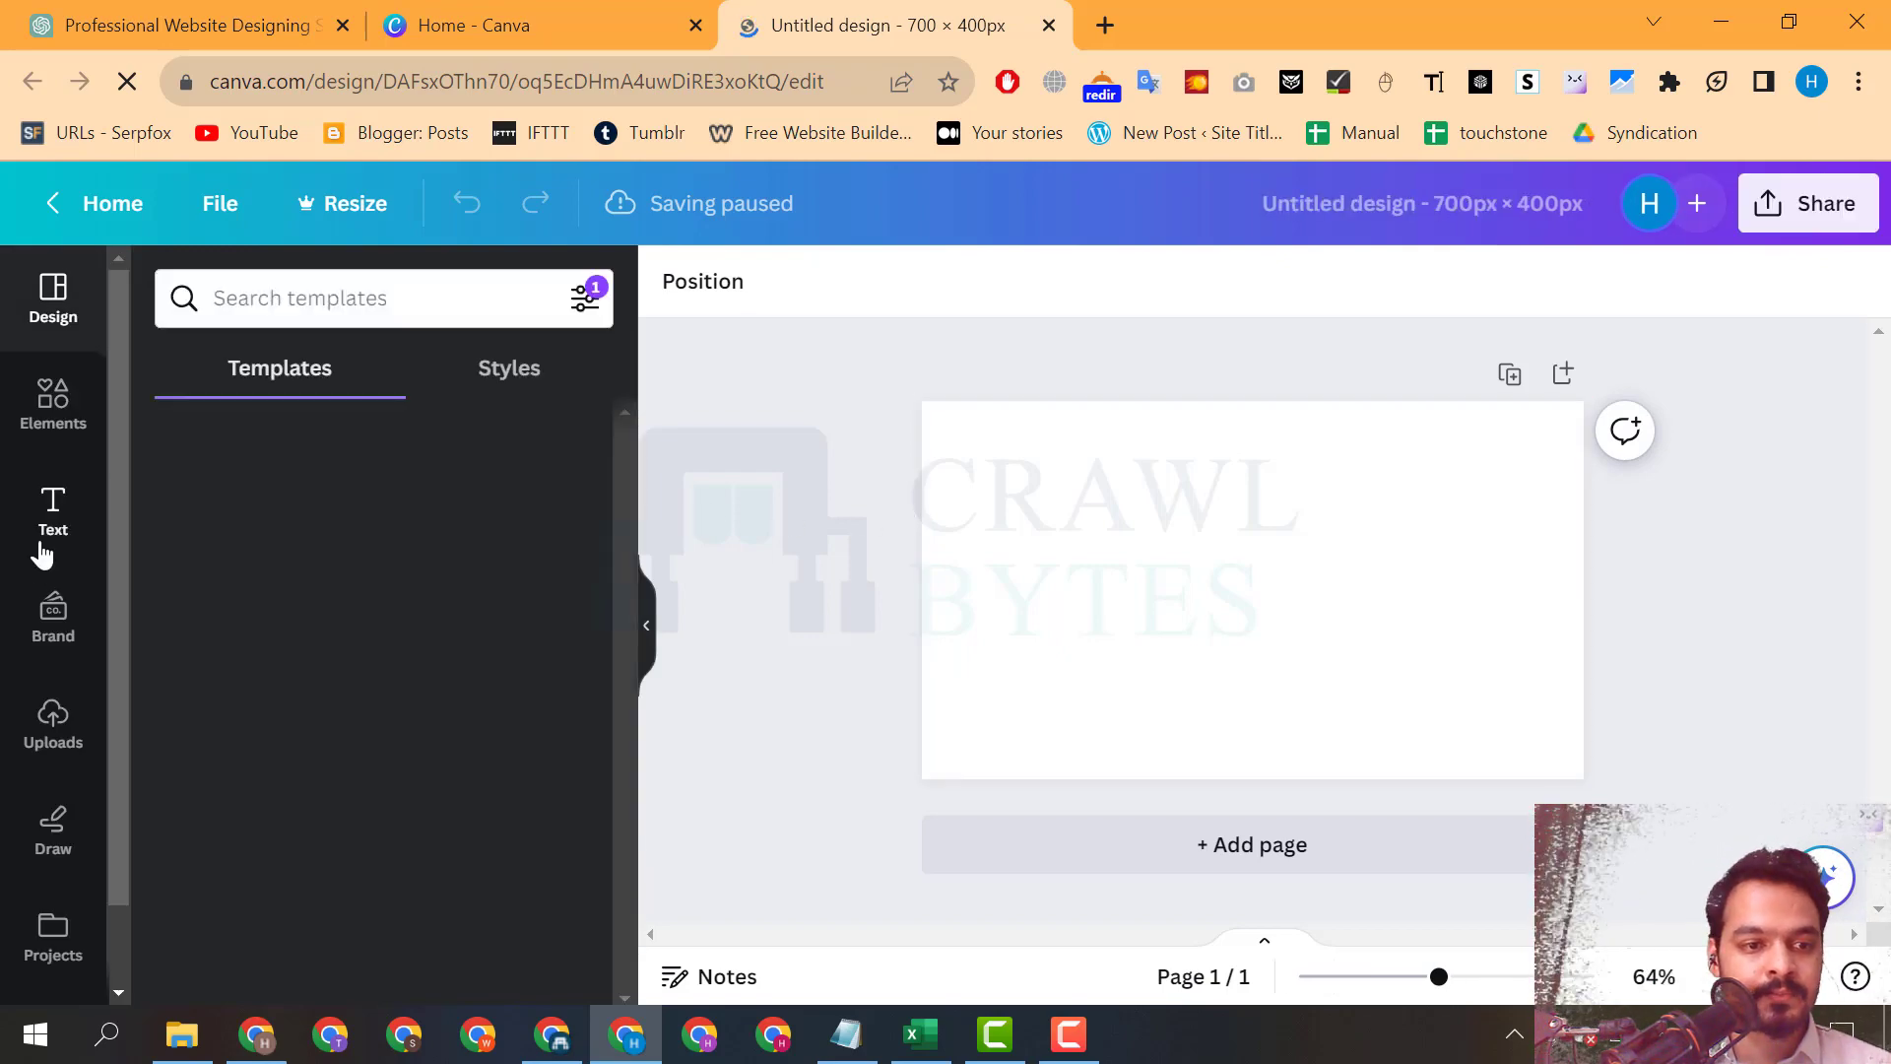
left_click(69, 511)
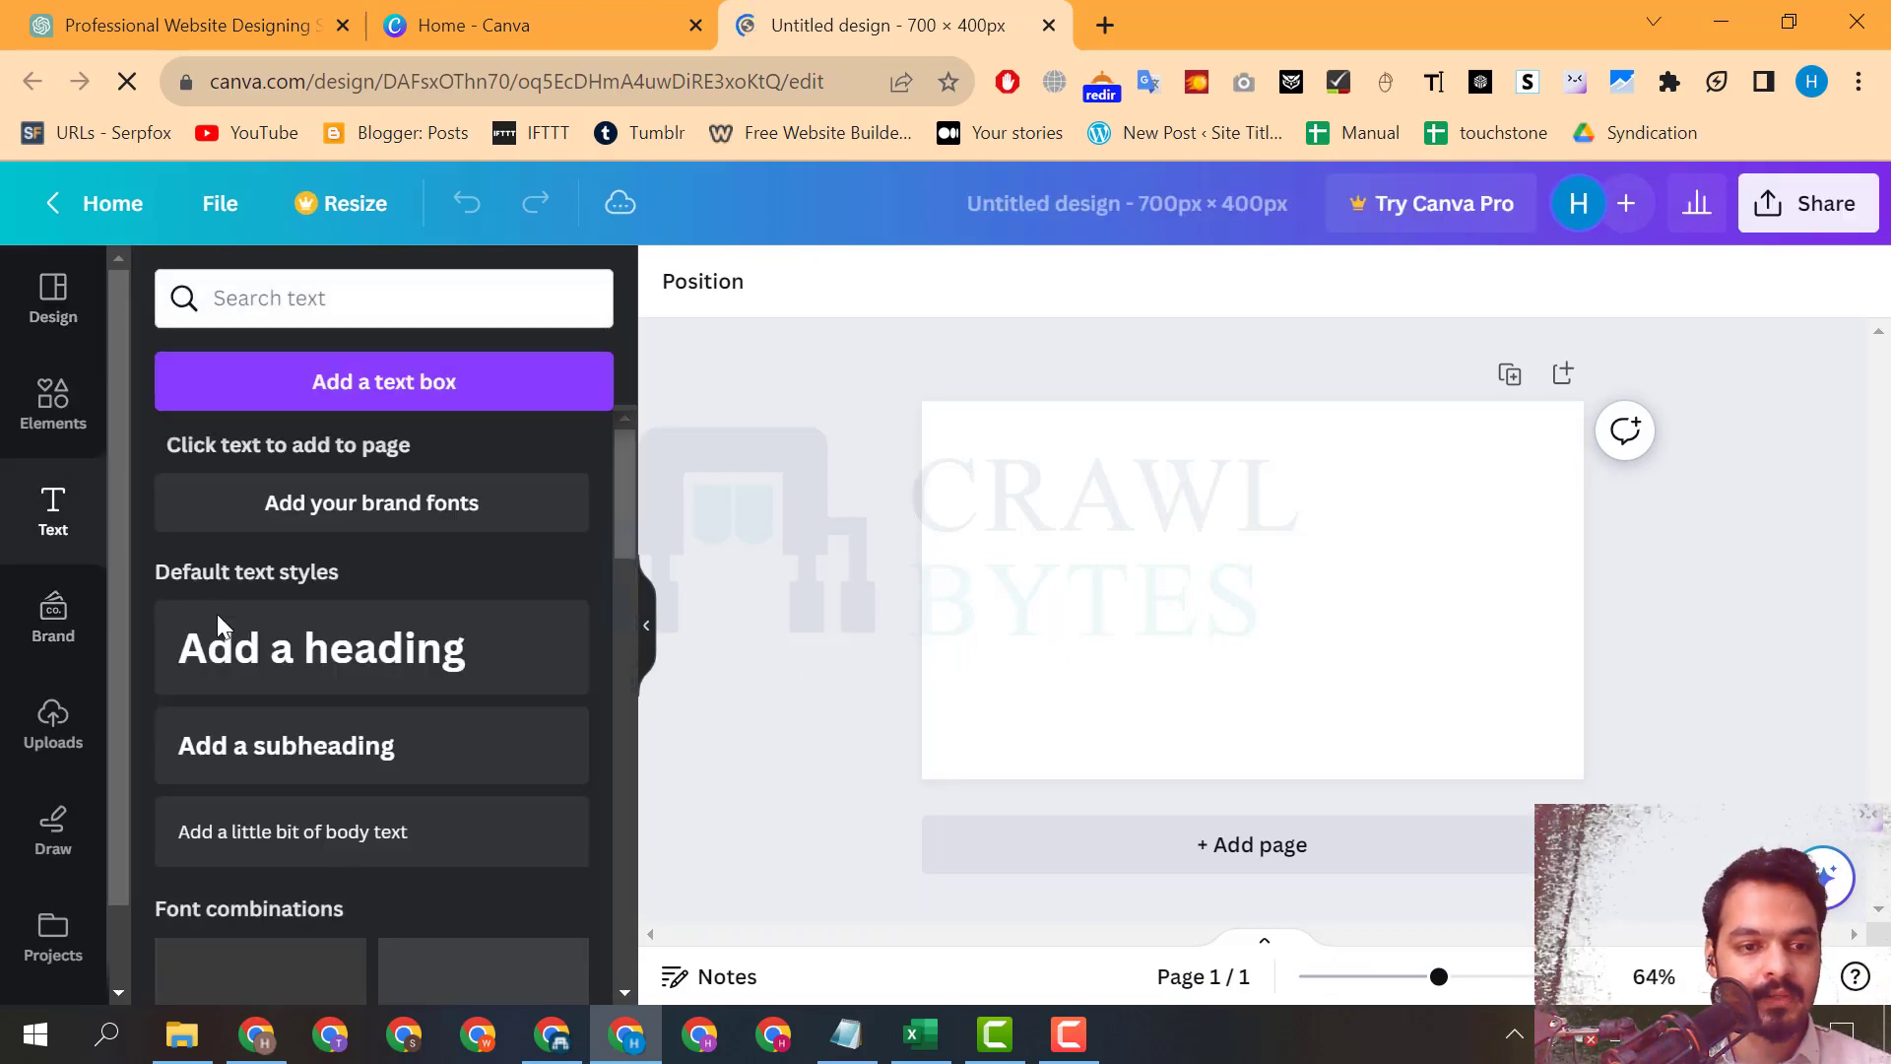
left_click(224, 645)
key("ctrl+v")
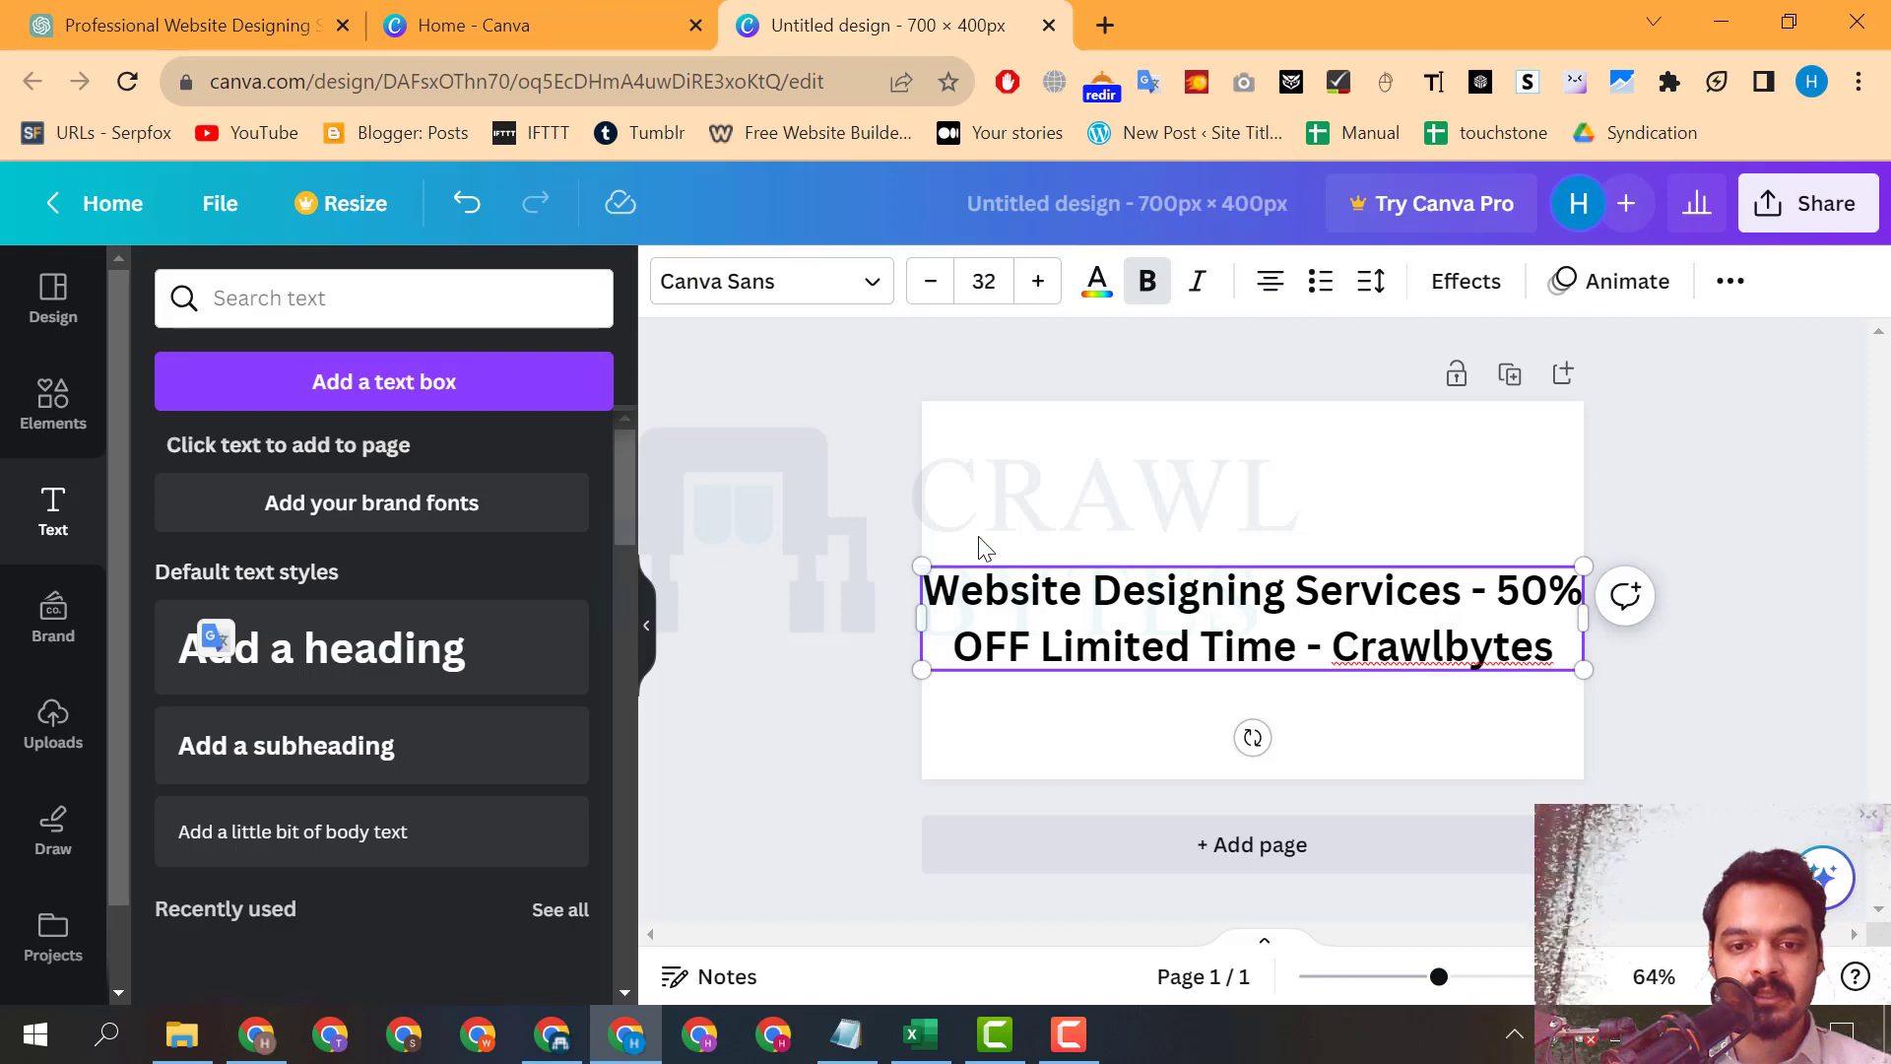
Move the heading up to the centre of the canvas and deselect it.
left_click(1042, 591)
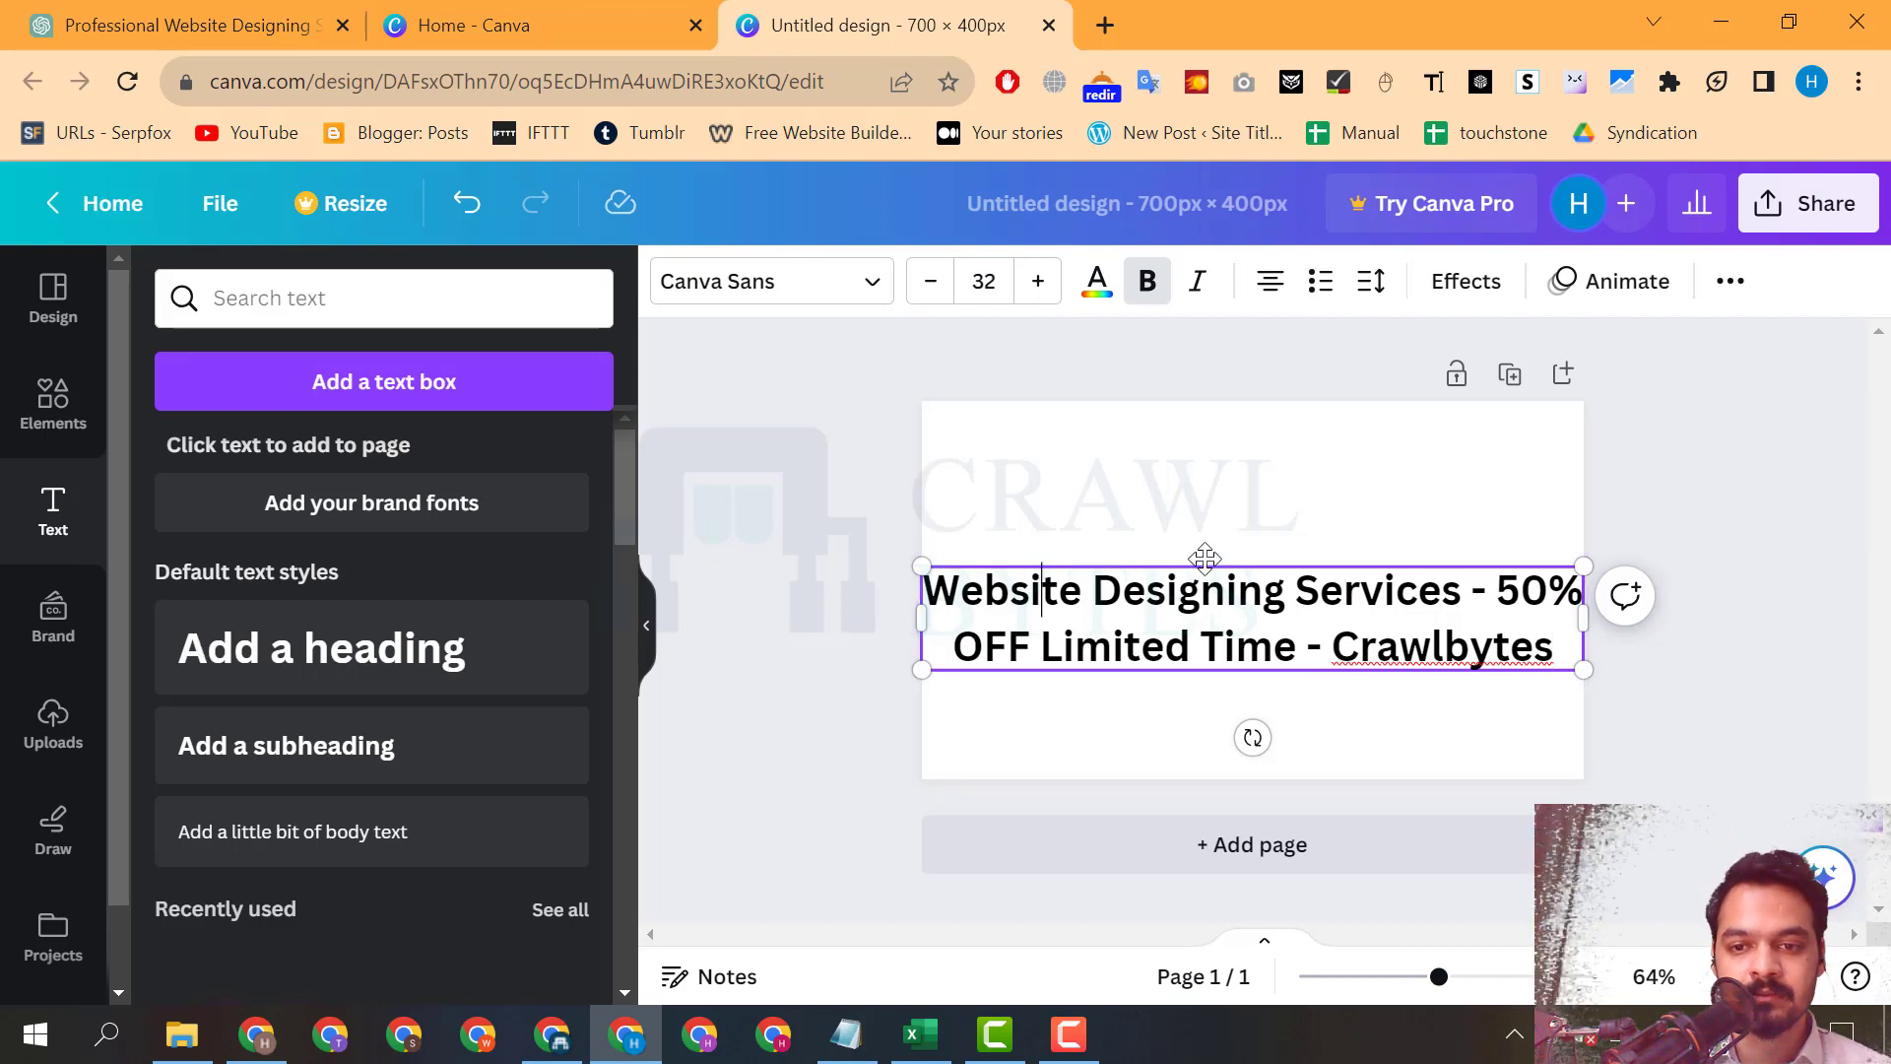
left_click_drag(1203, 561, 1204, 534)
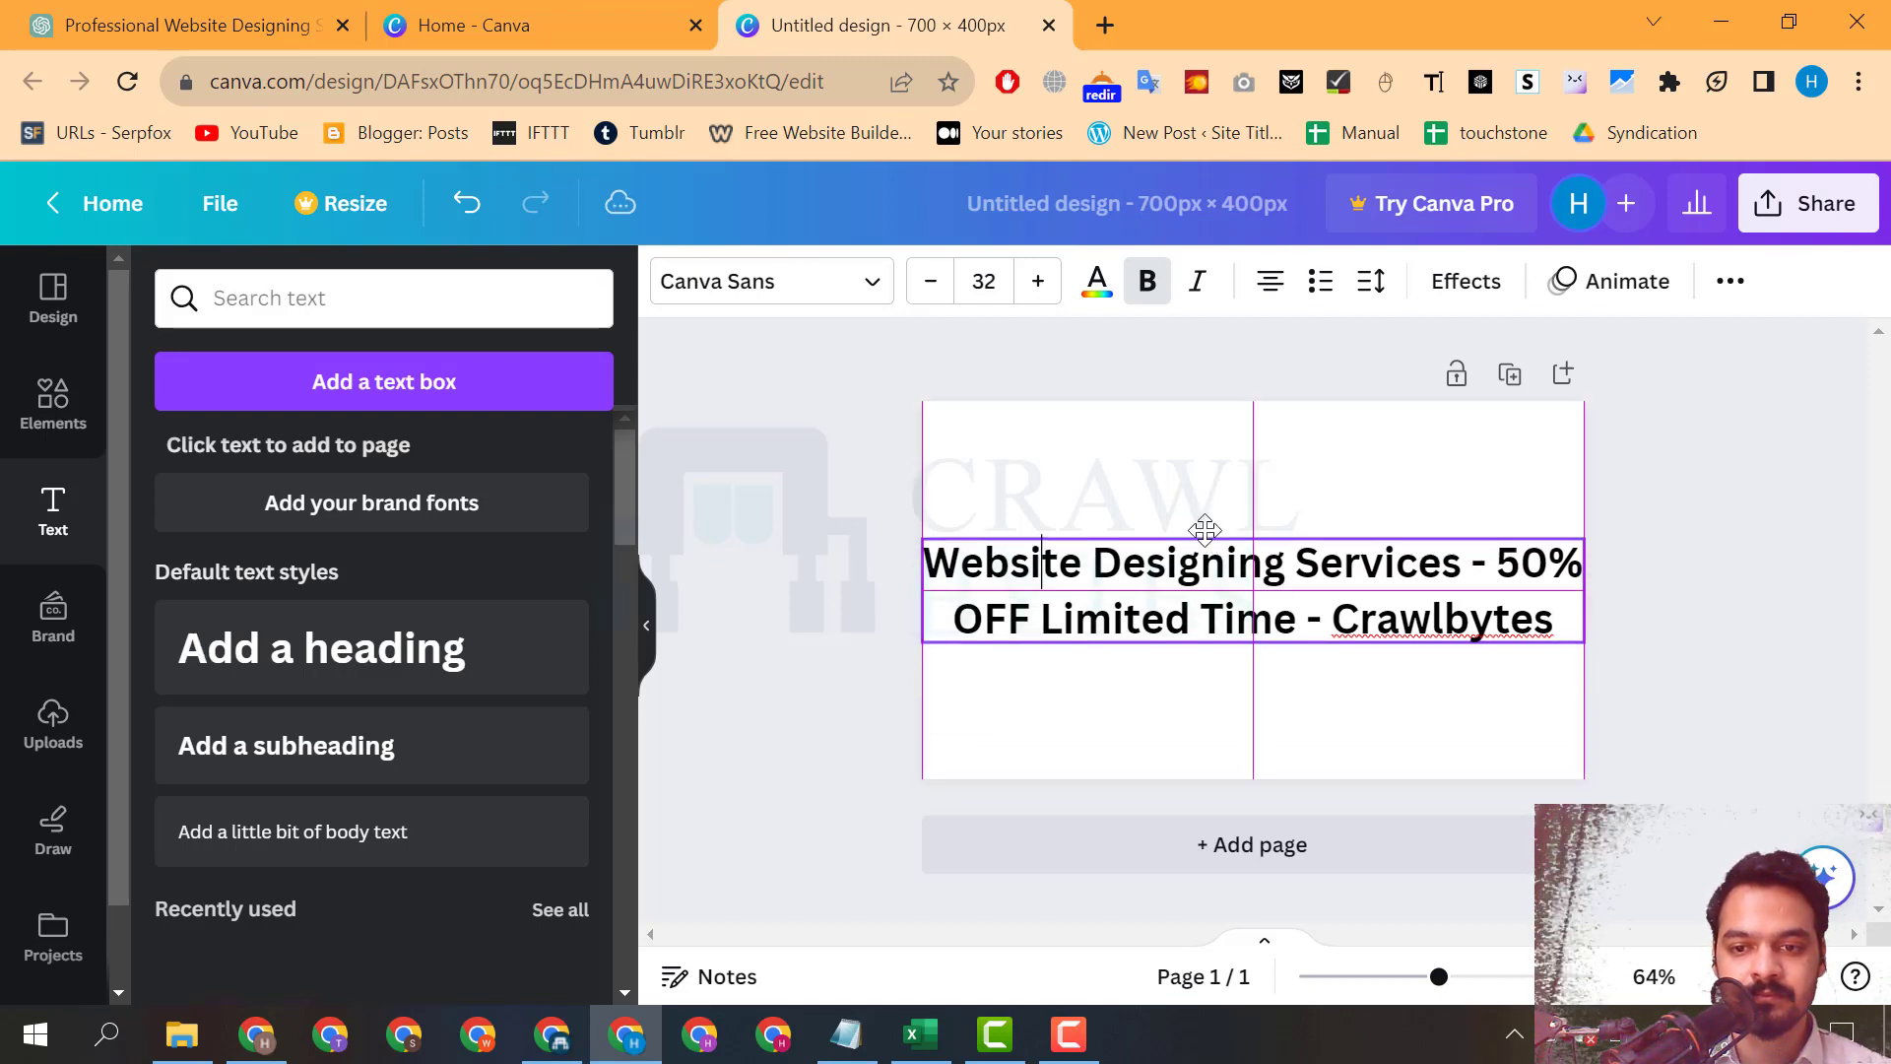
left_click(825, 505)
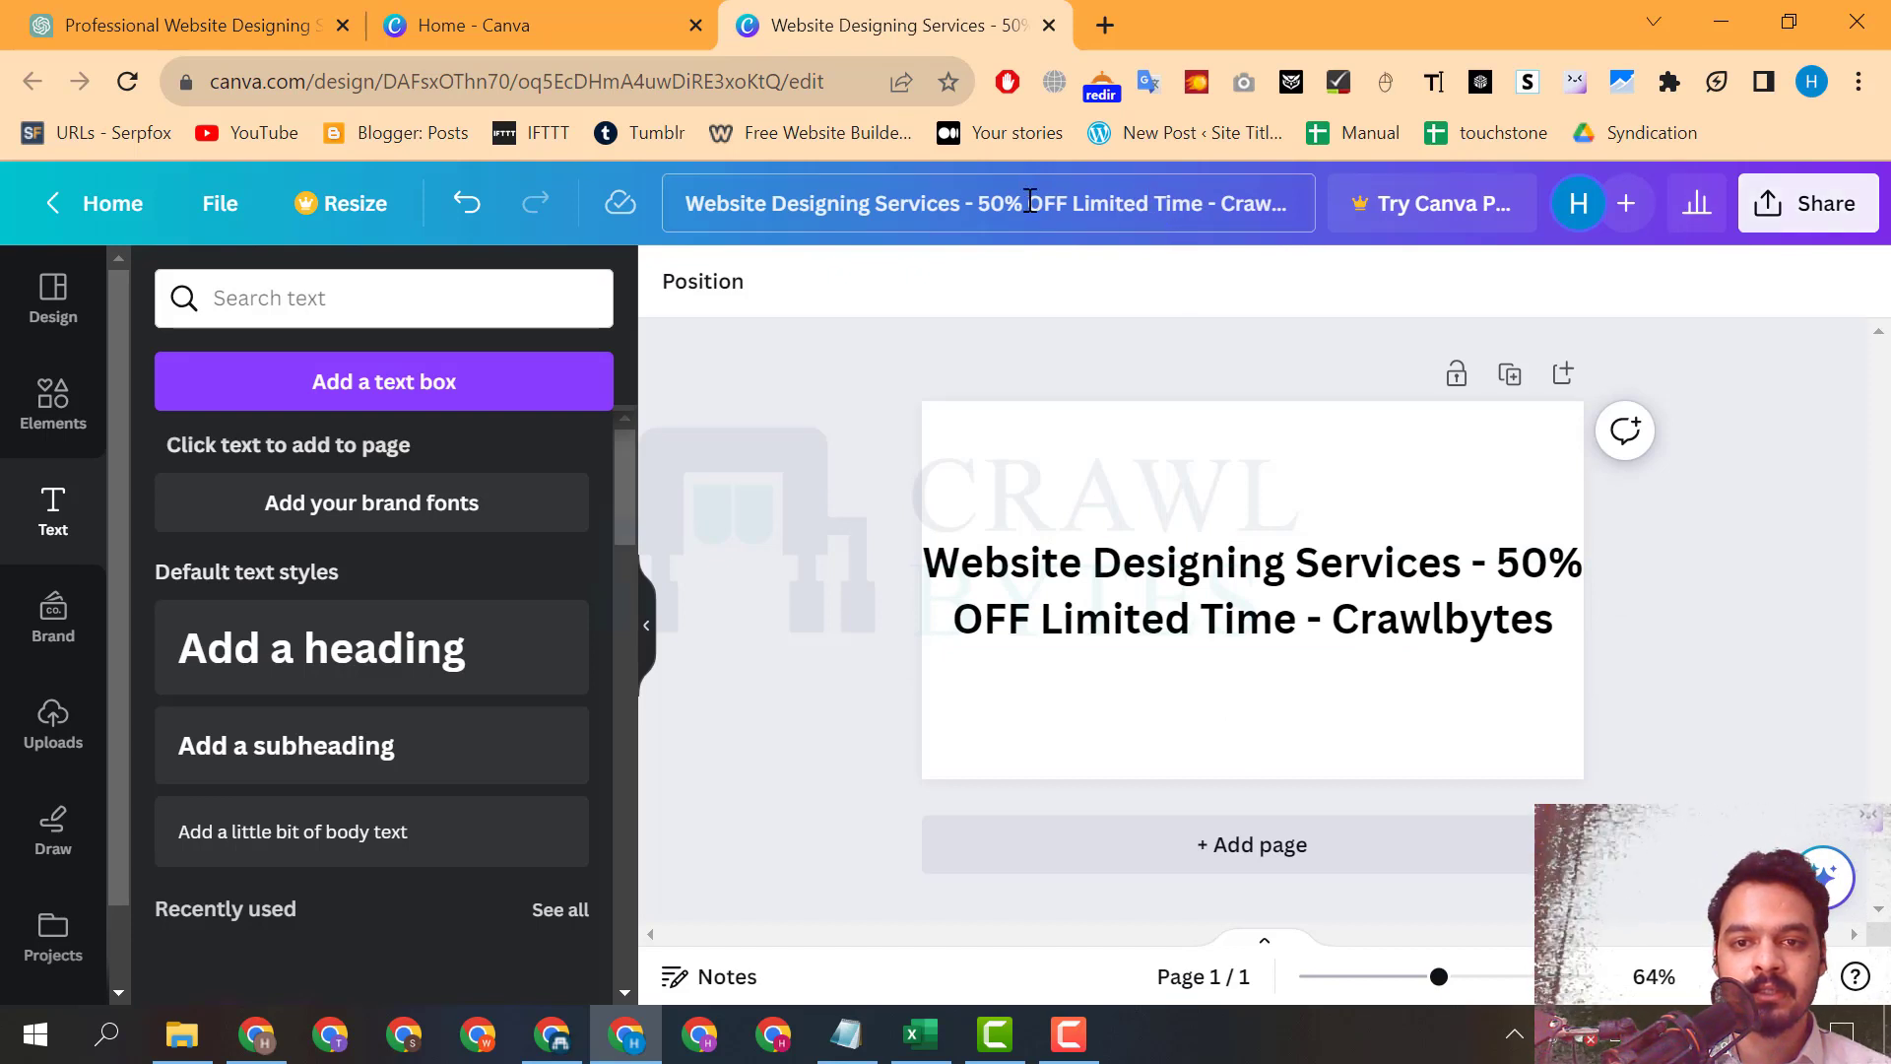
Shorten the design's name to "Website Designing Services".
left_click_drag(967, 201, 1301, 211)
key("BackSpace")
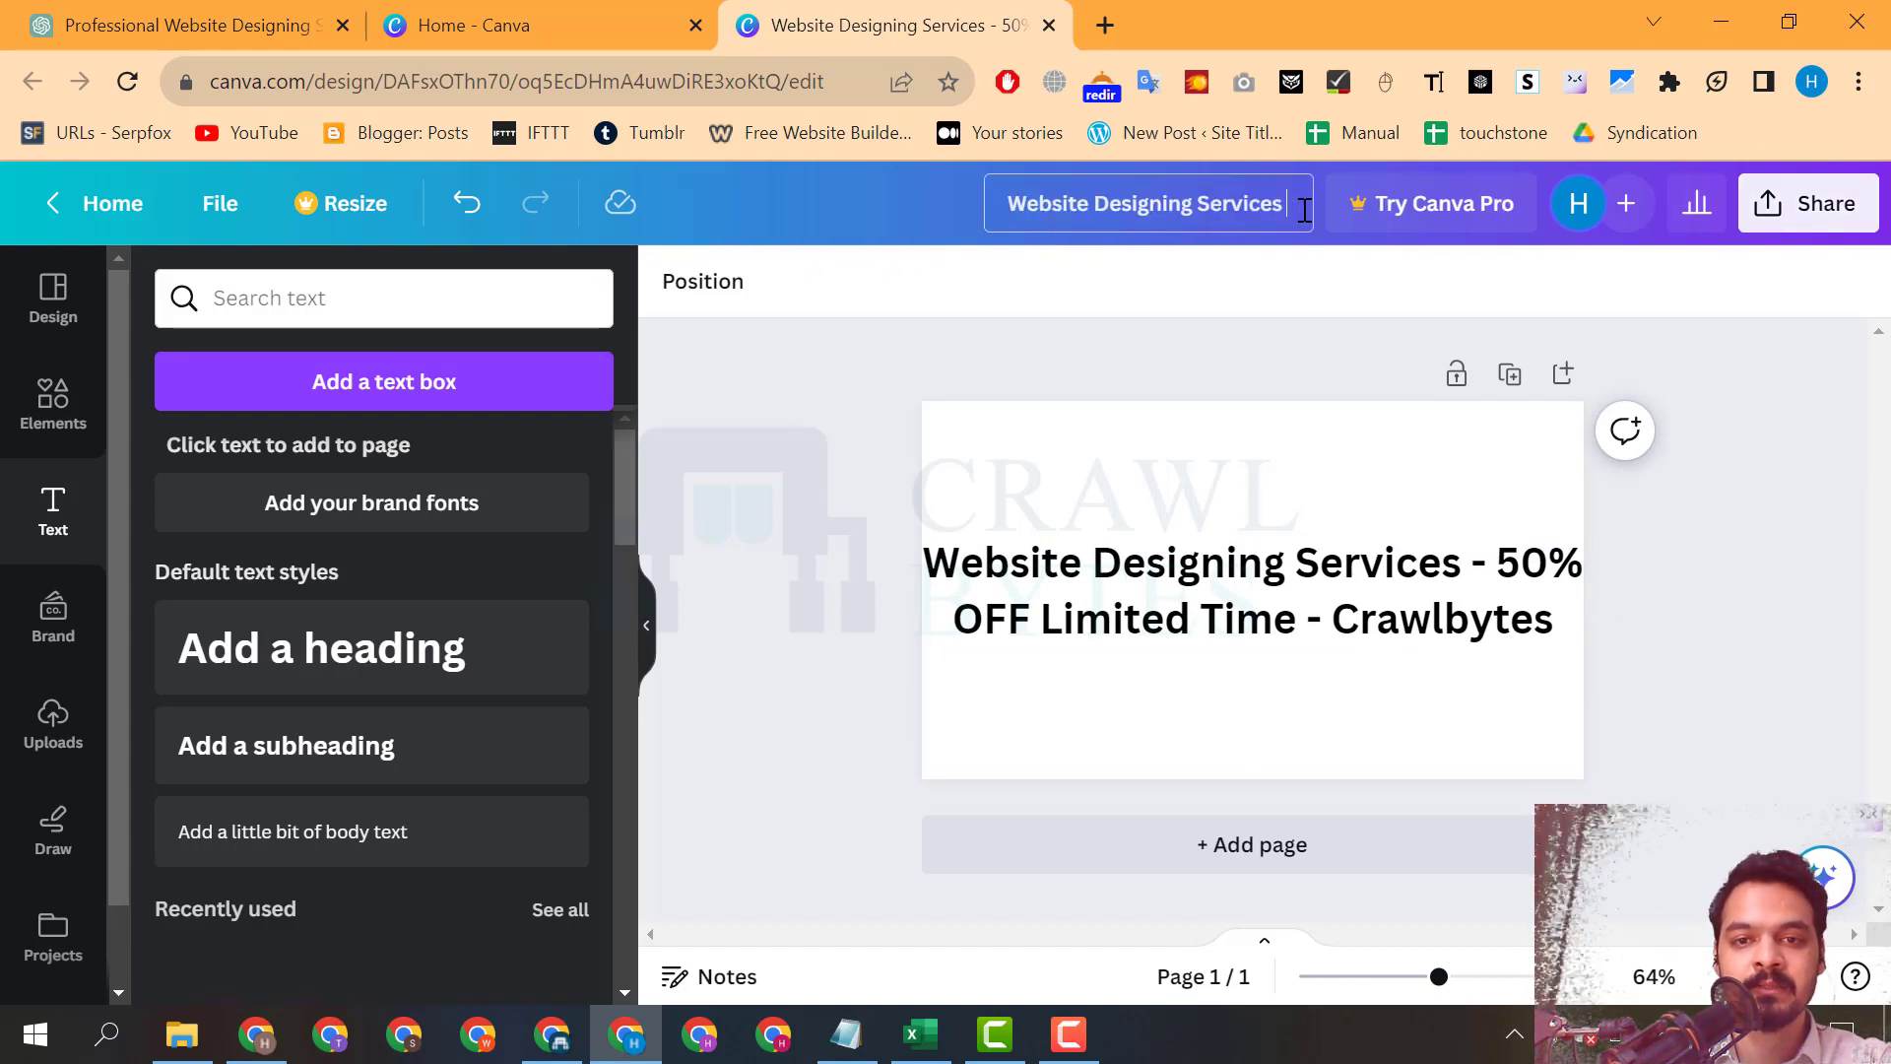
key("Return")
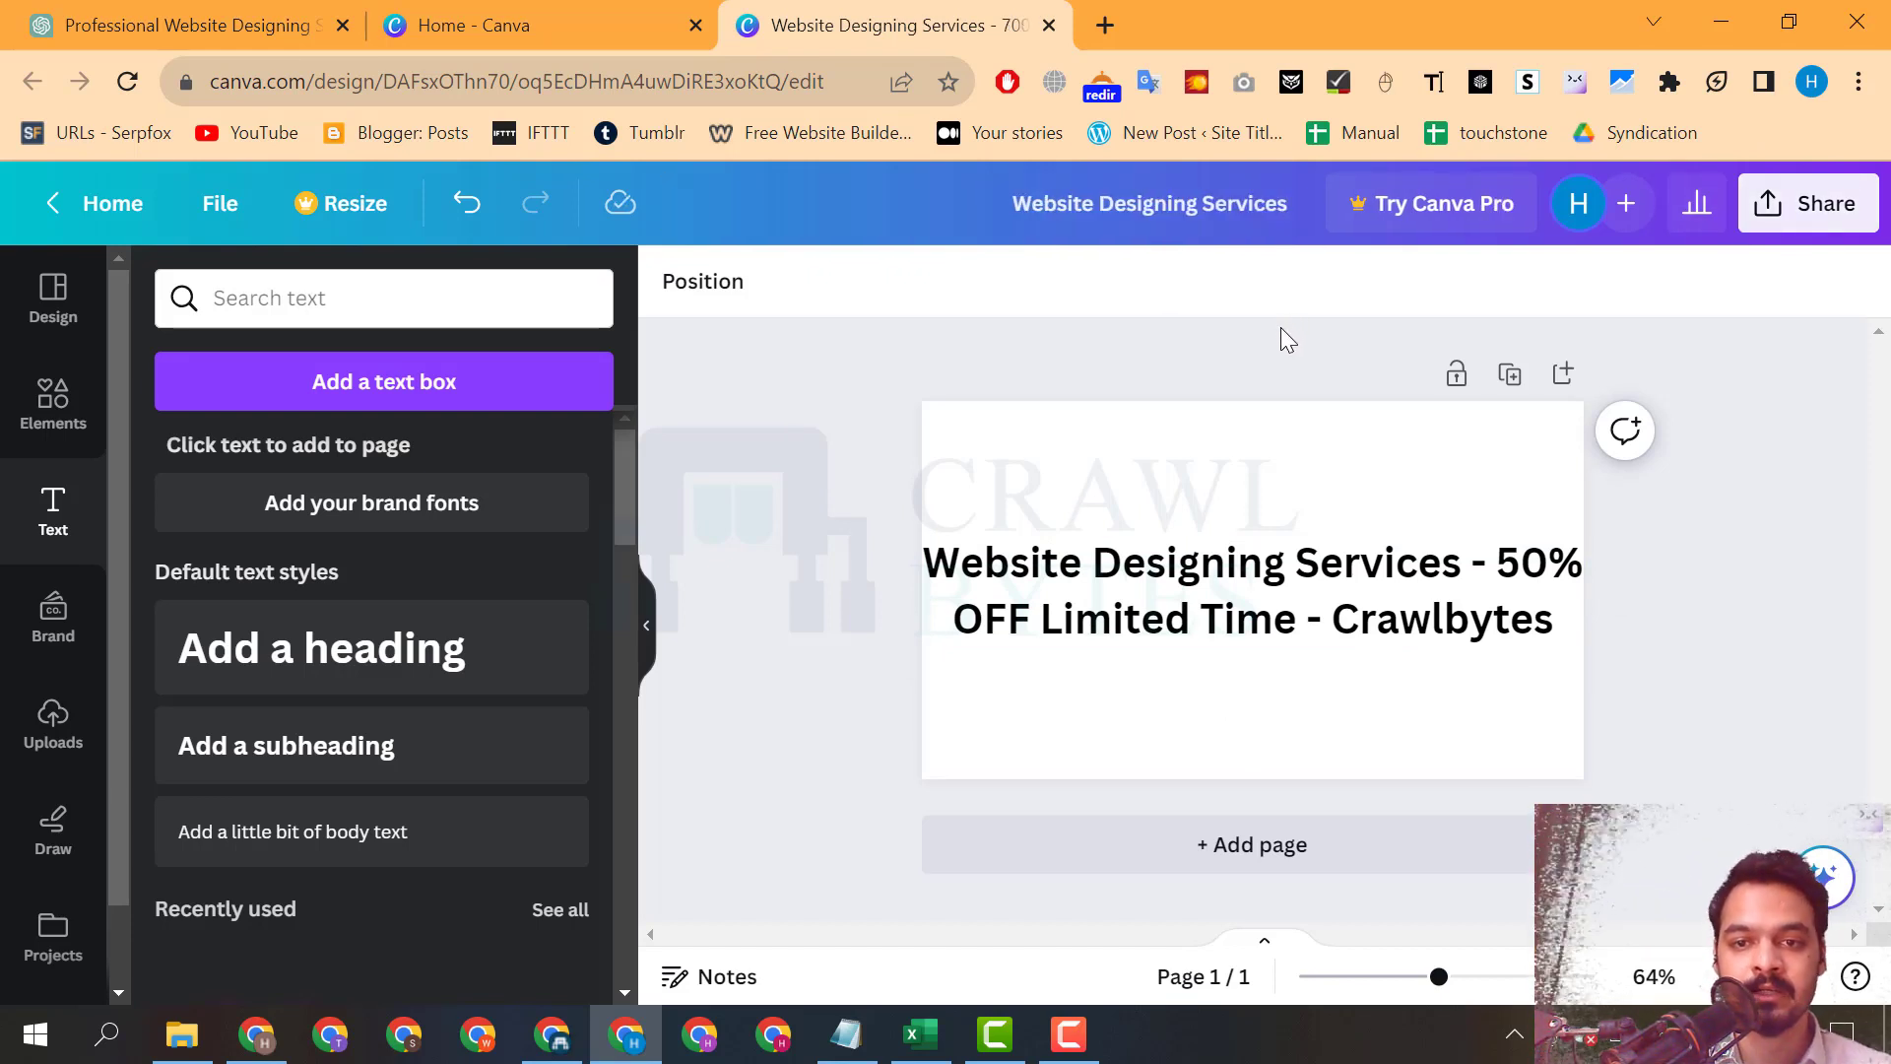
Download the design as a JPG file.
left_click(1832, 202)
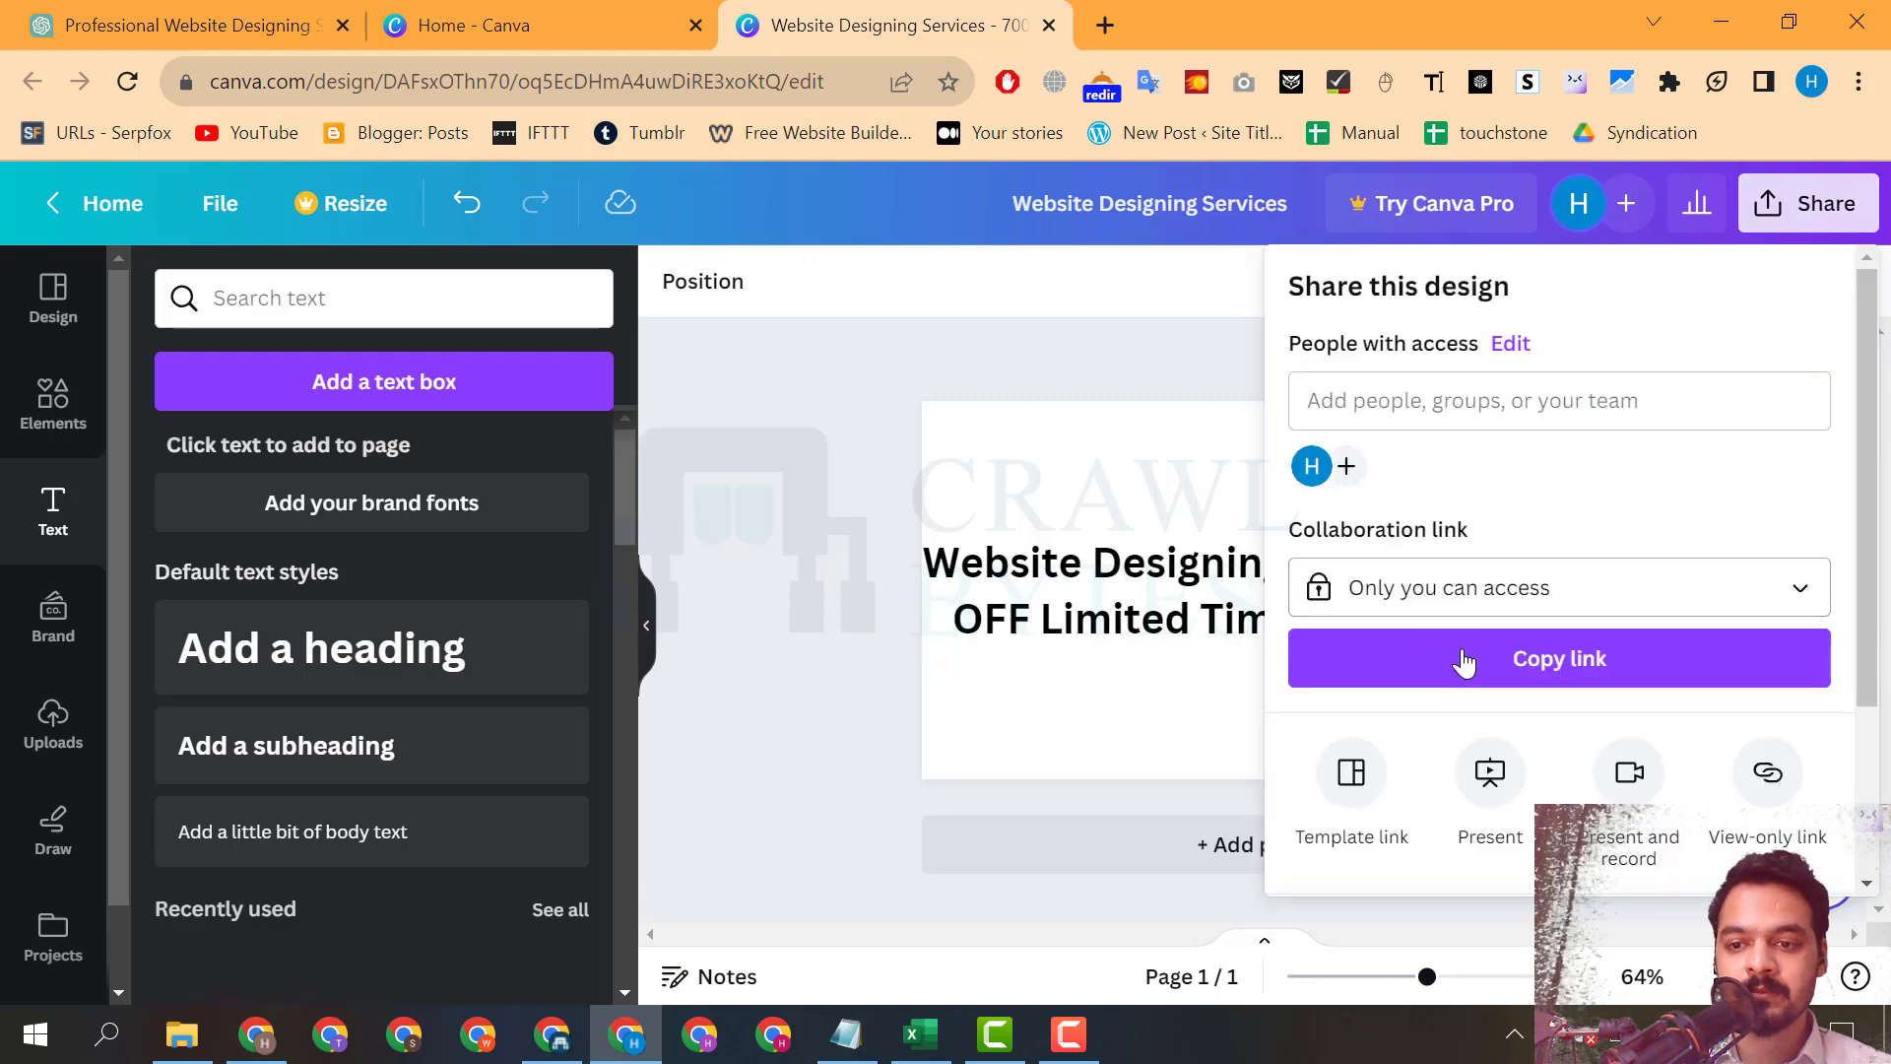
scroll(1443, 591, "down", 3)
left_click(1387, 702)
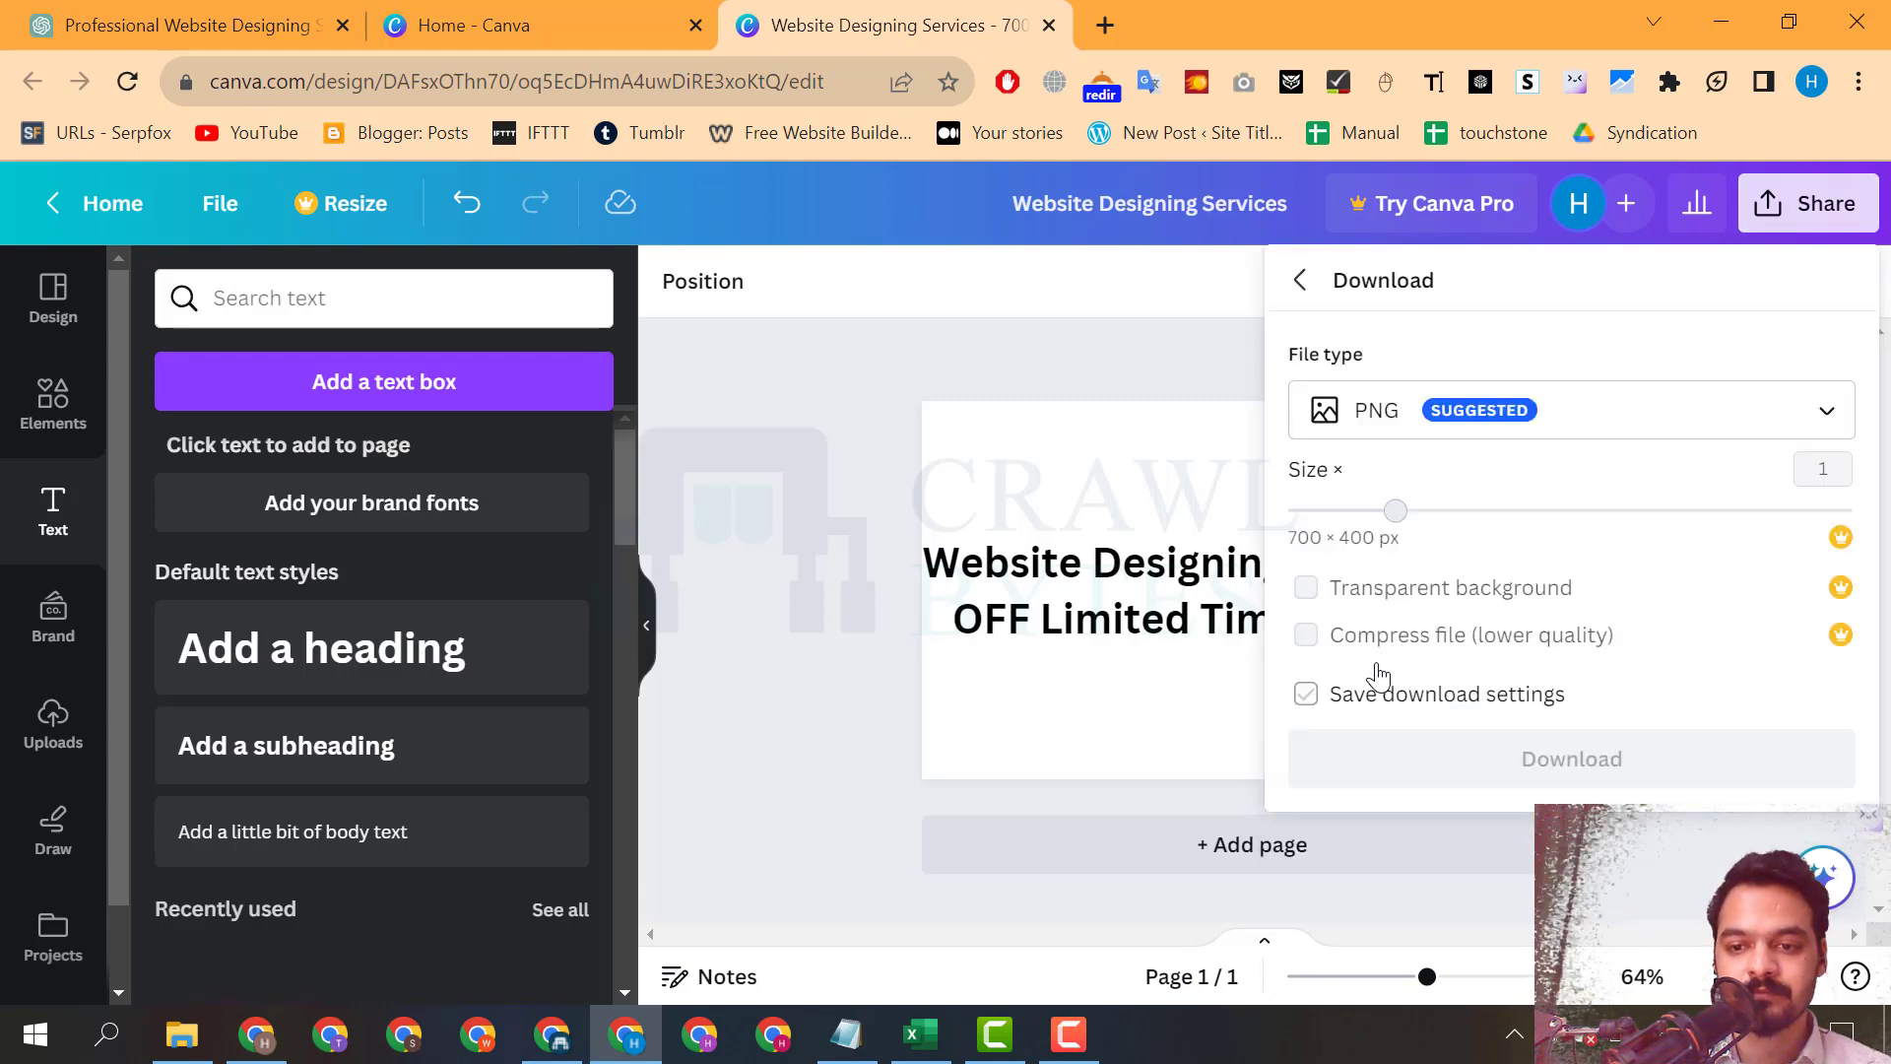
left_click(1436, 412)
left_click(1409, 252)
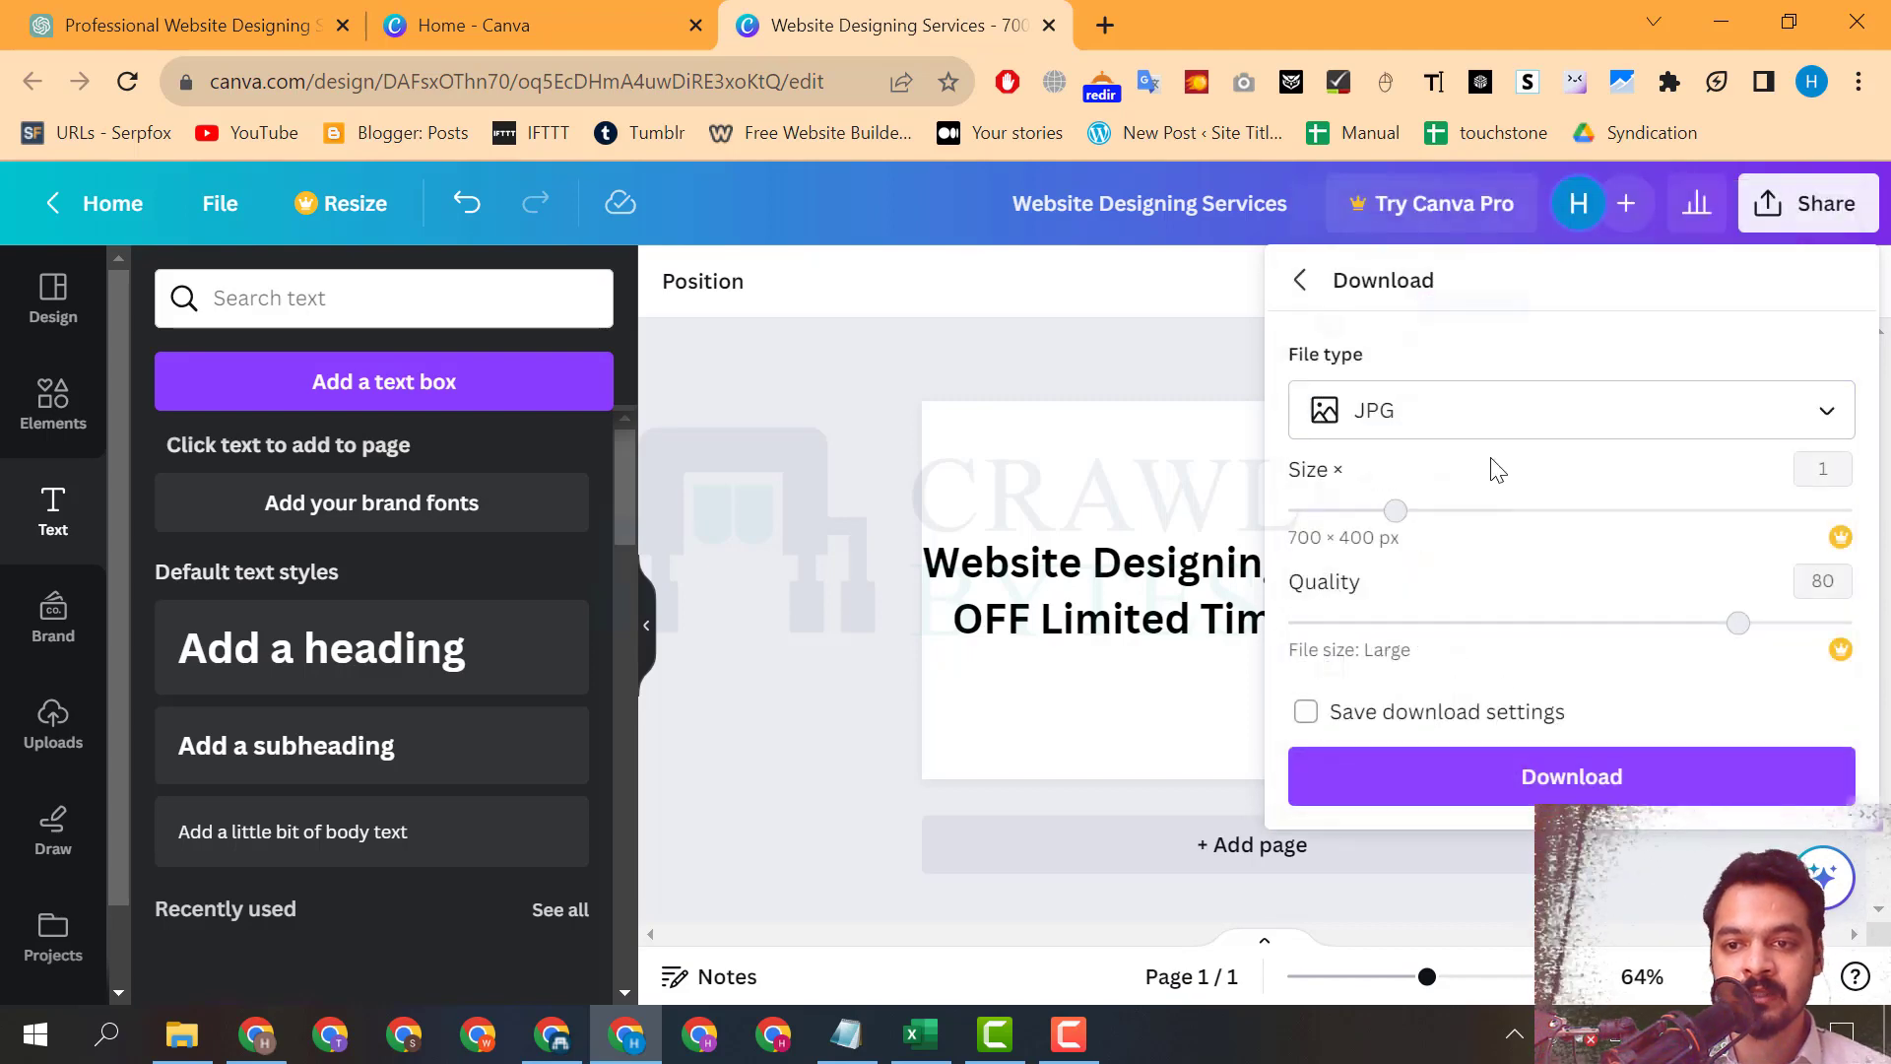
left_click(1535, 788)
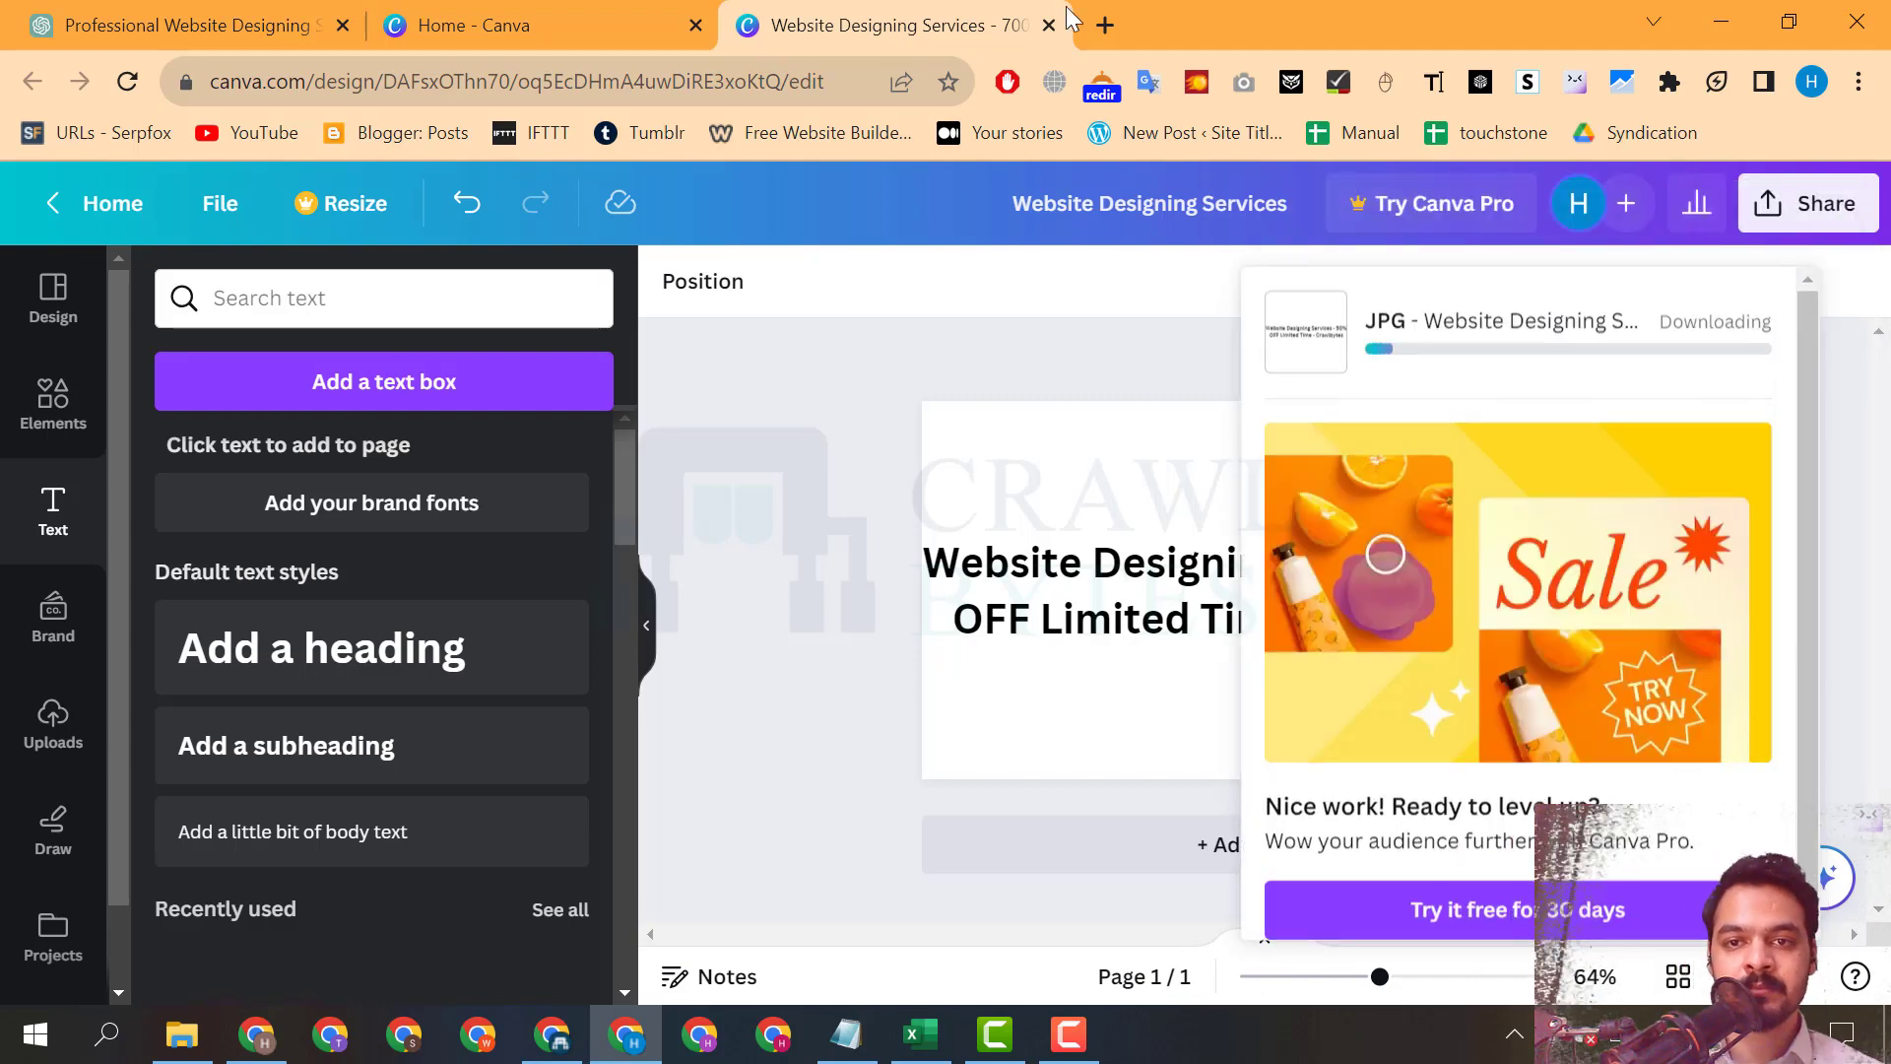
Search Google for "jpg to webp" in a new tab and open Convertio's JPG to WEBP converter.
left_click(1103, 26)
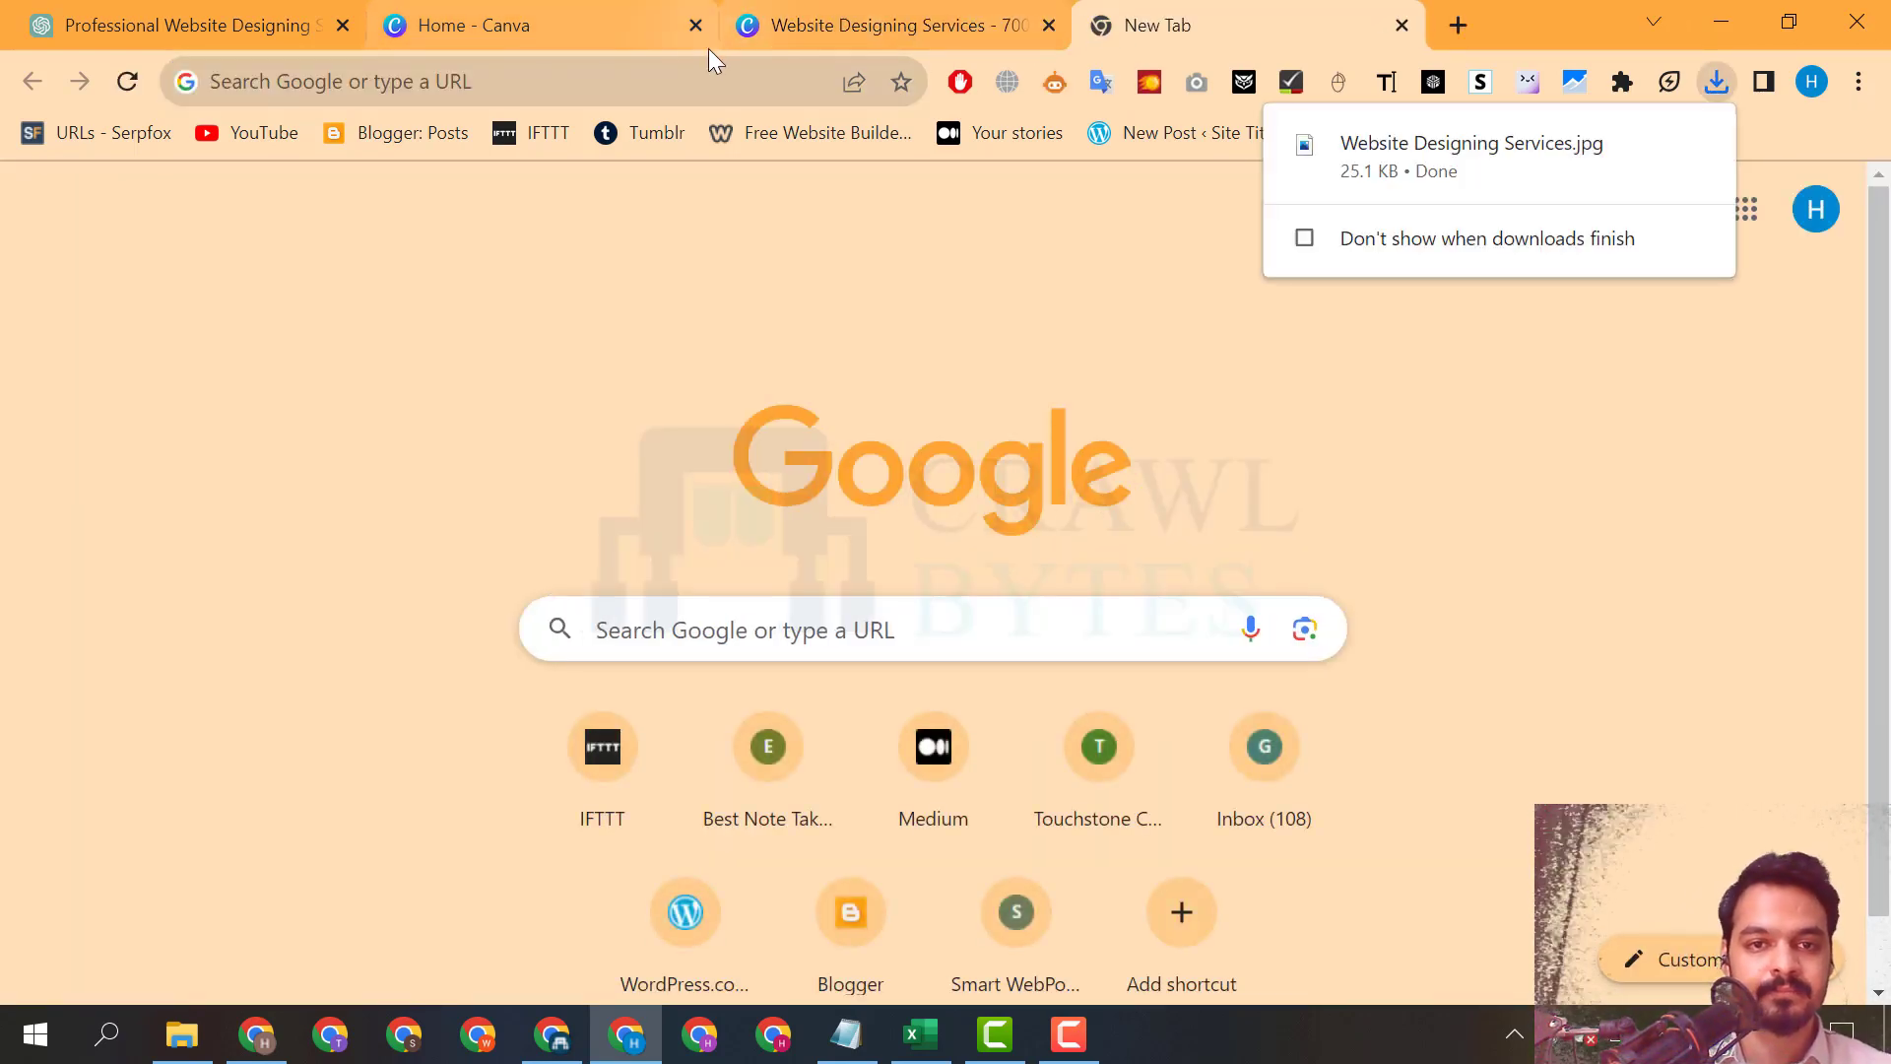
left_click(715, 74)
type("jpg ")
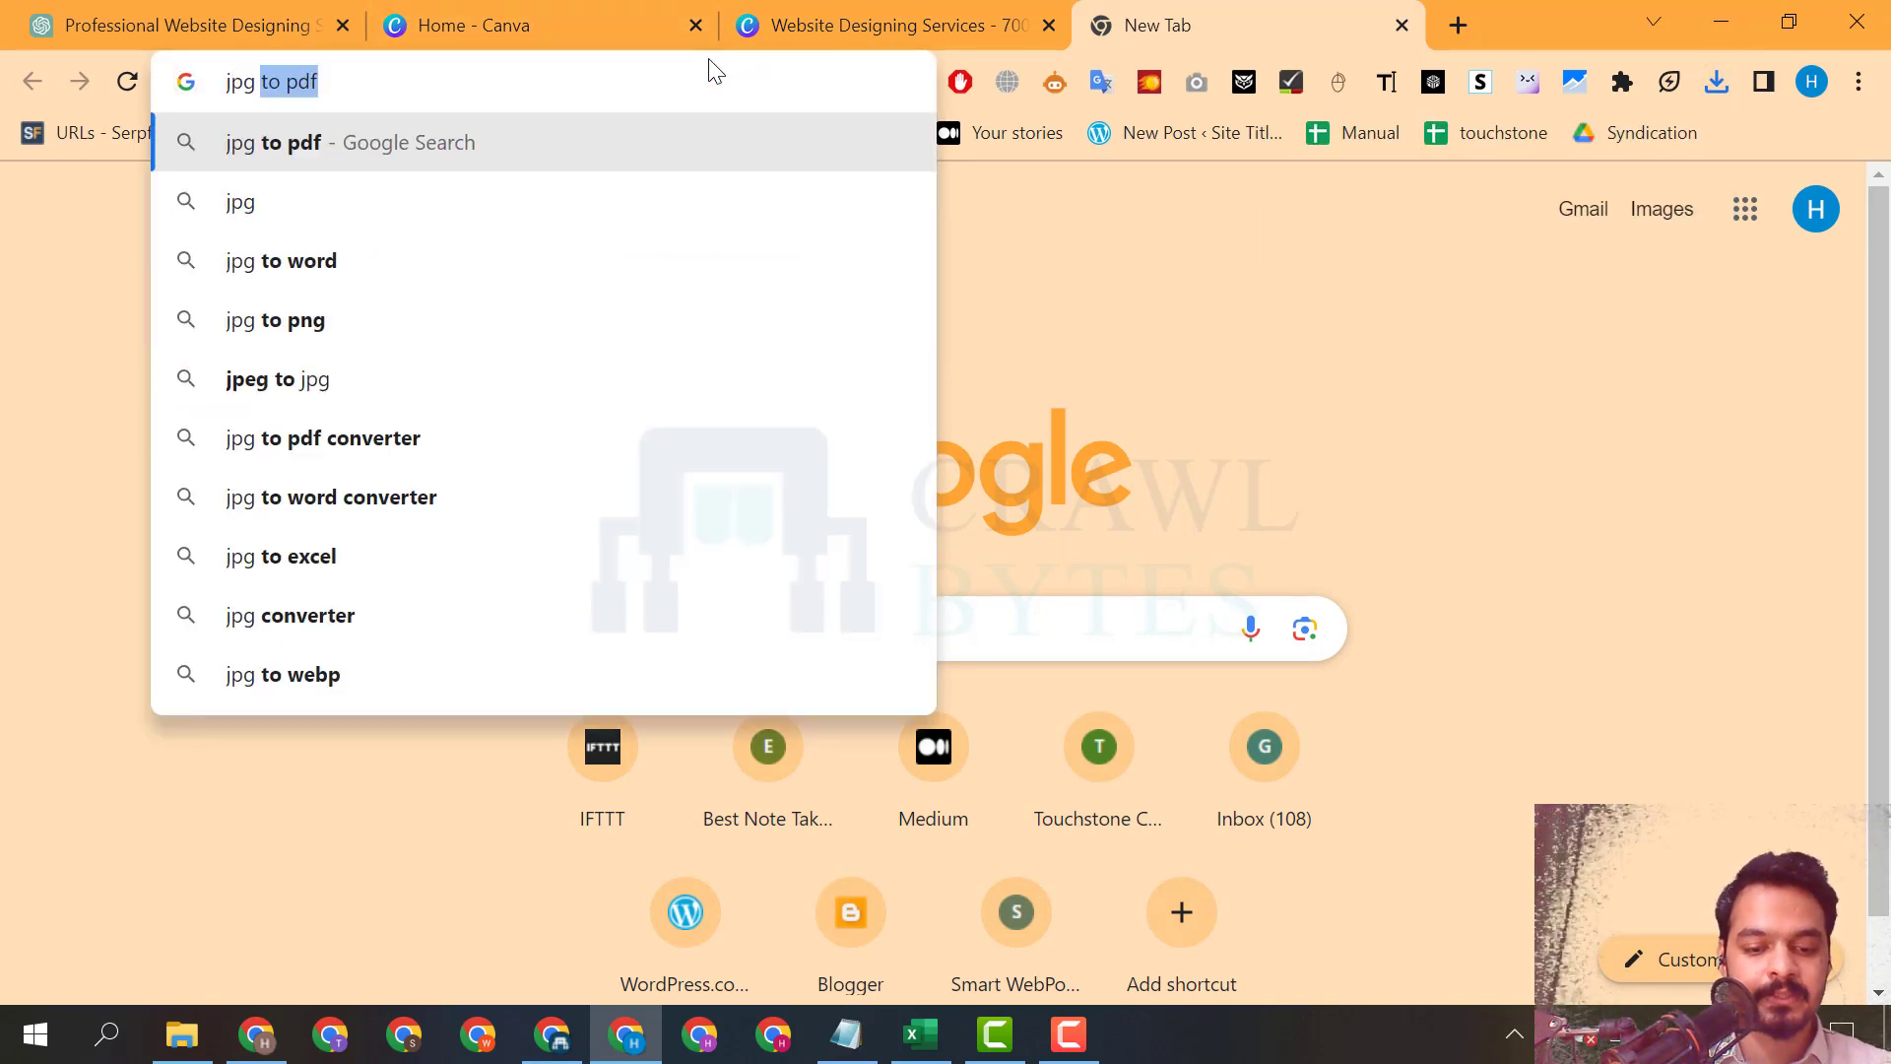
type("to webp")
key("Return")
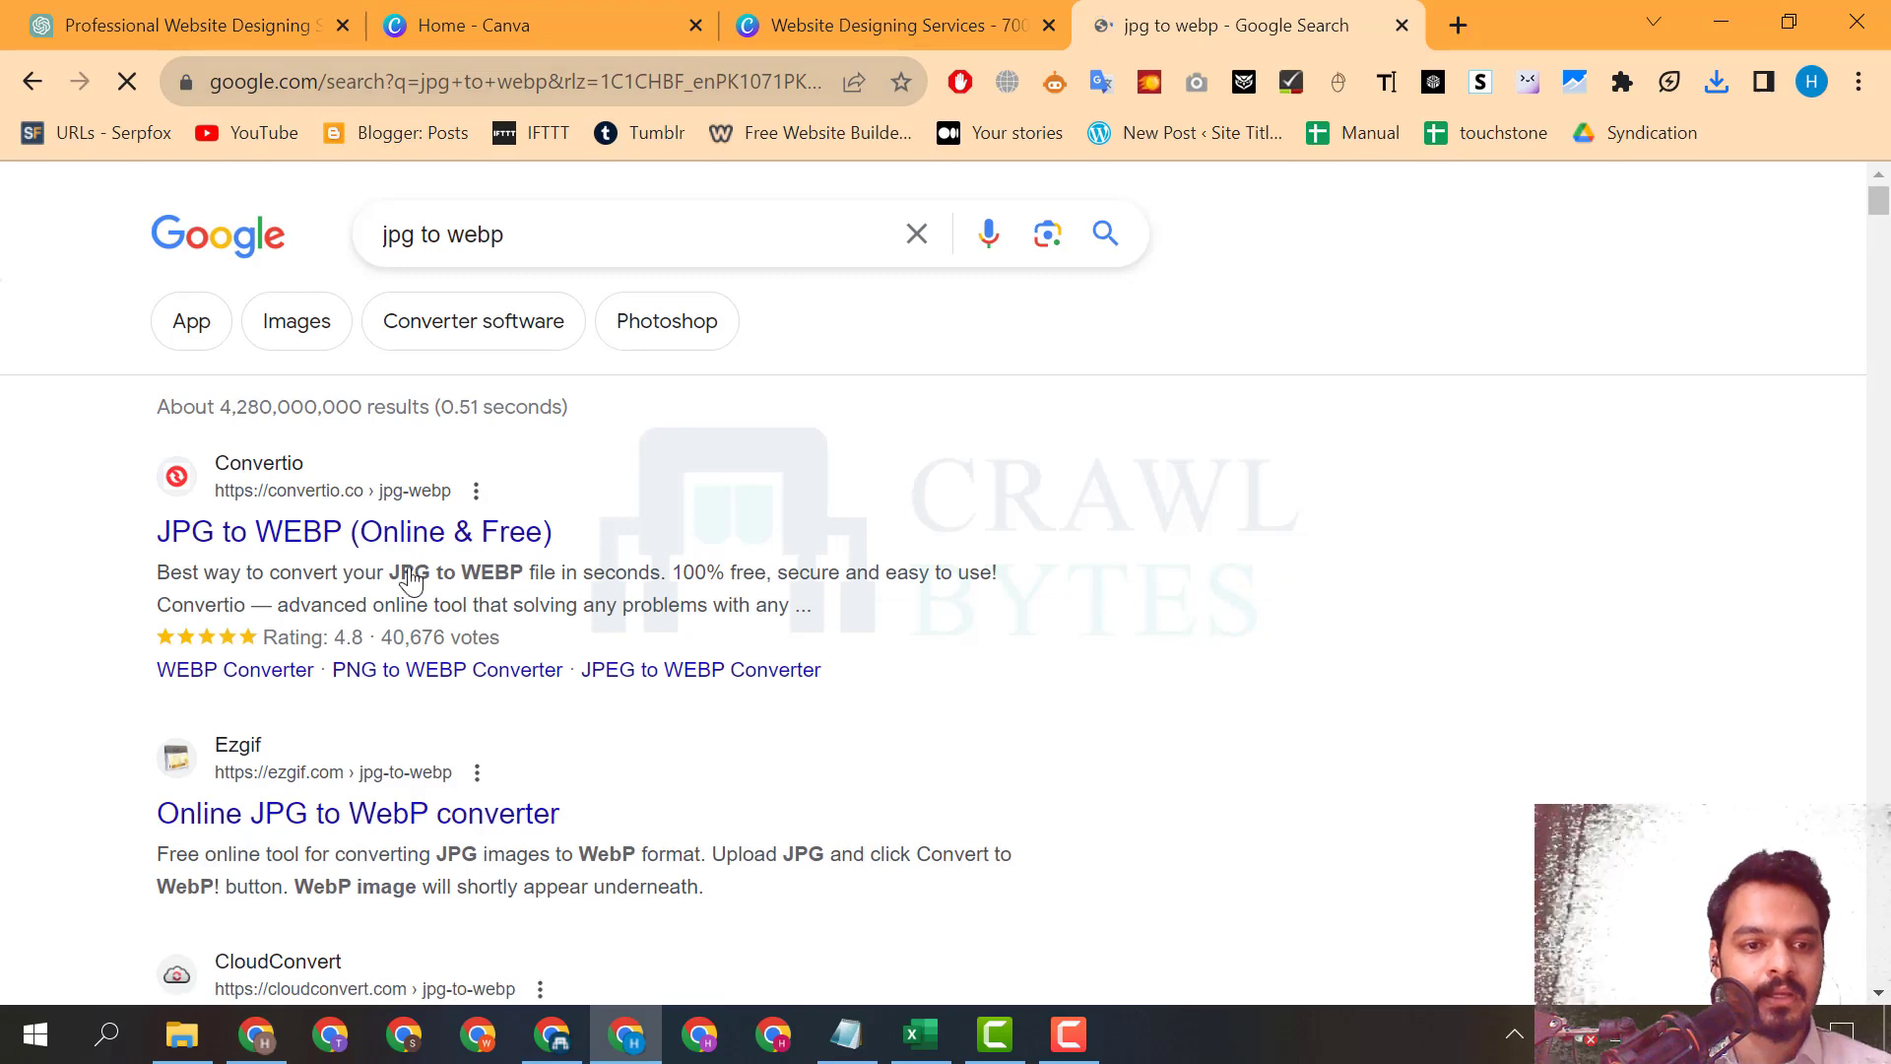
left_click(426, 550)
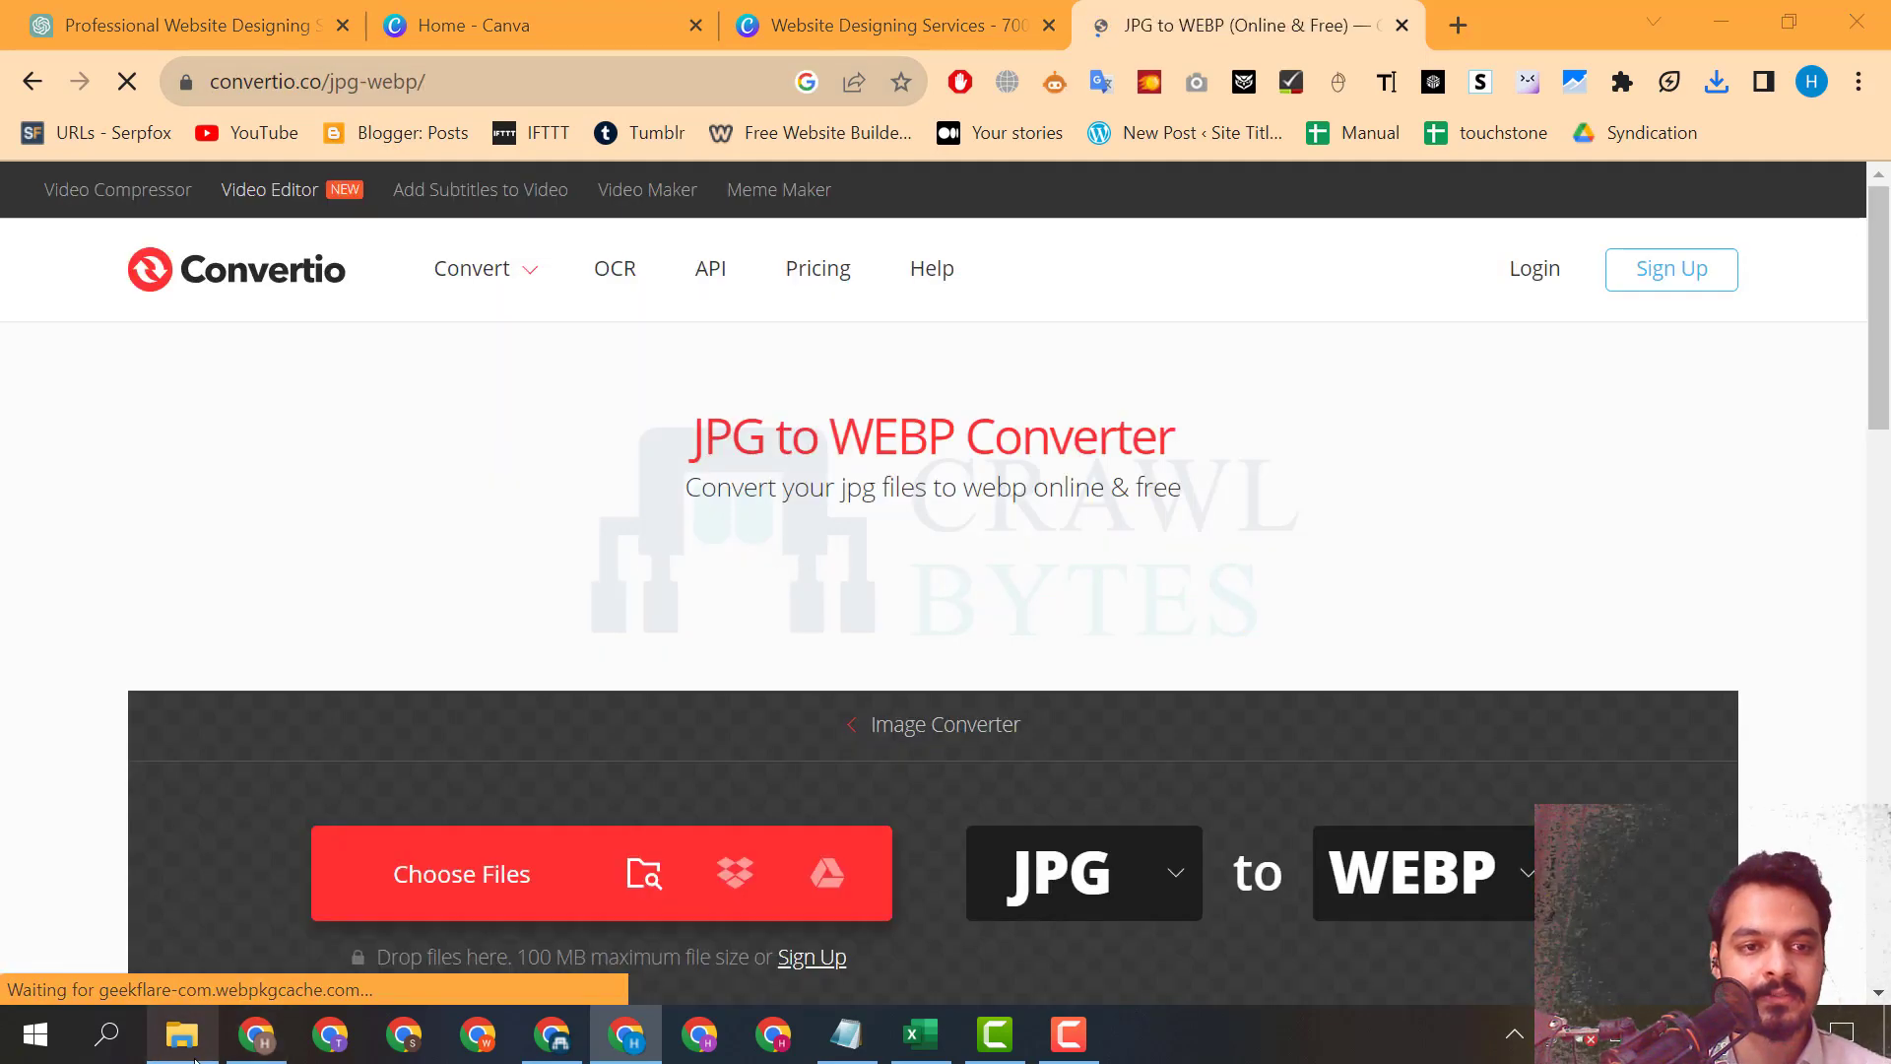
Upload Website Designing Services.jpg from the Downloads folder to Convertio, convert it to WEBP and download the converted file.
left_click(181, 1034)
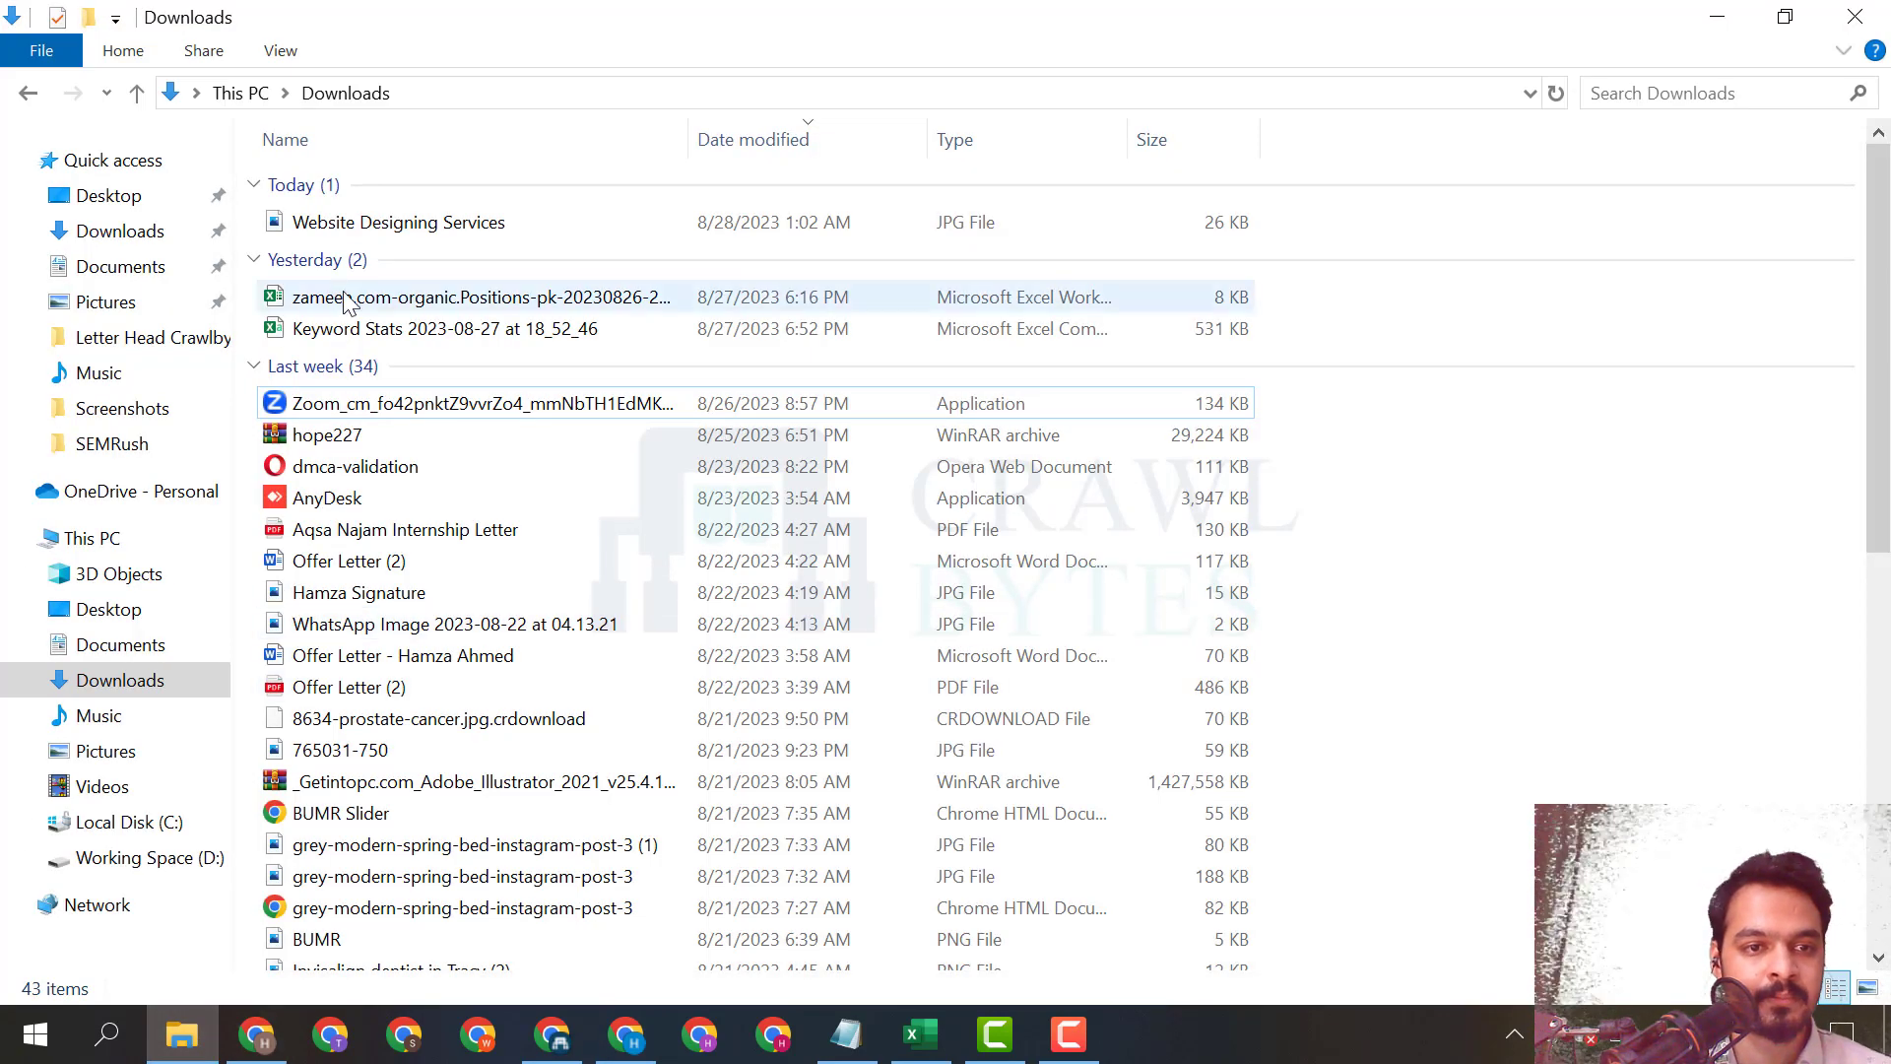
left_click(182, 1035)
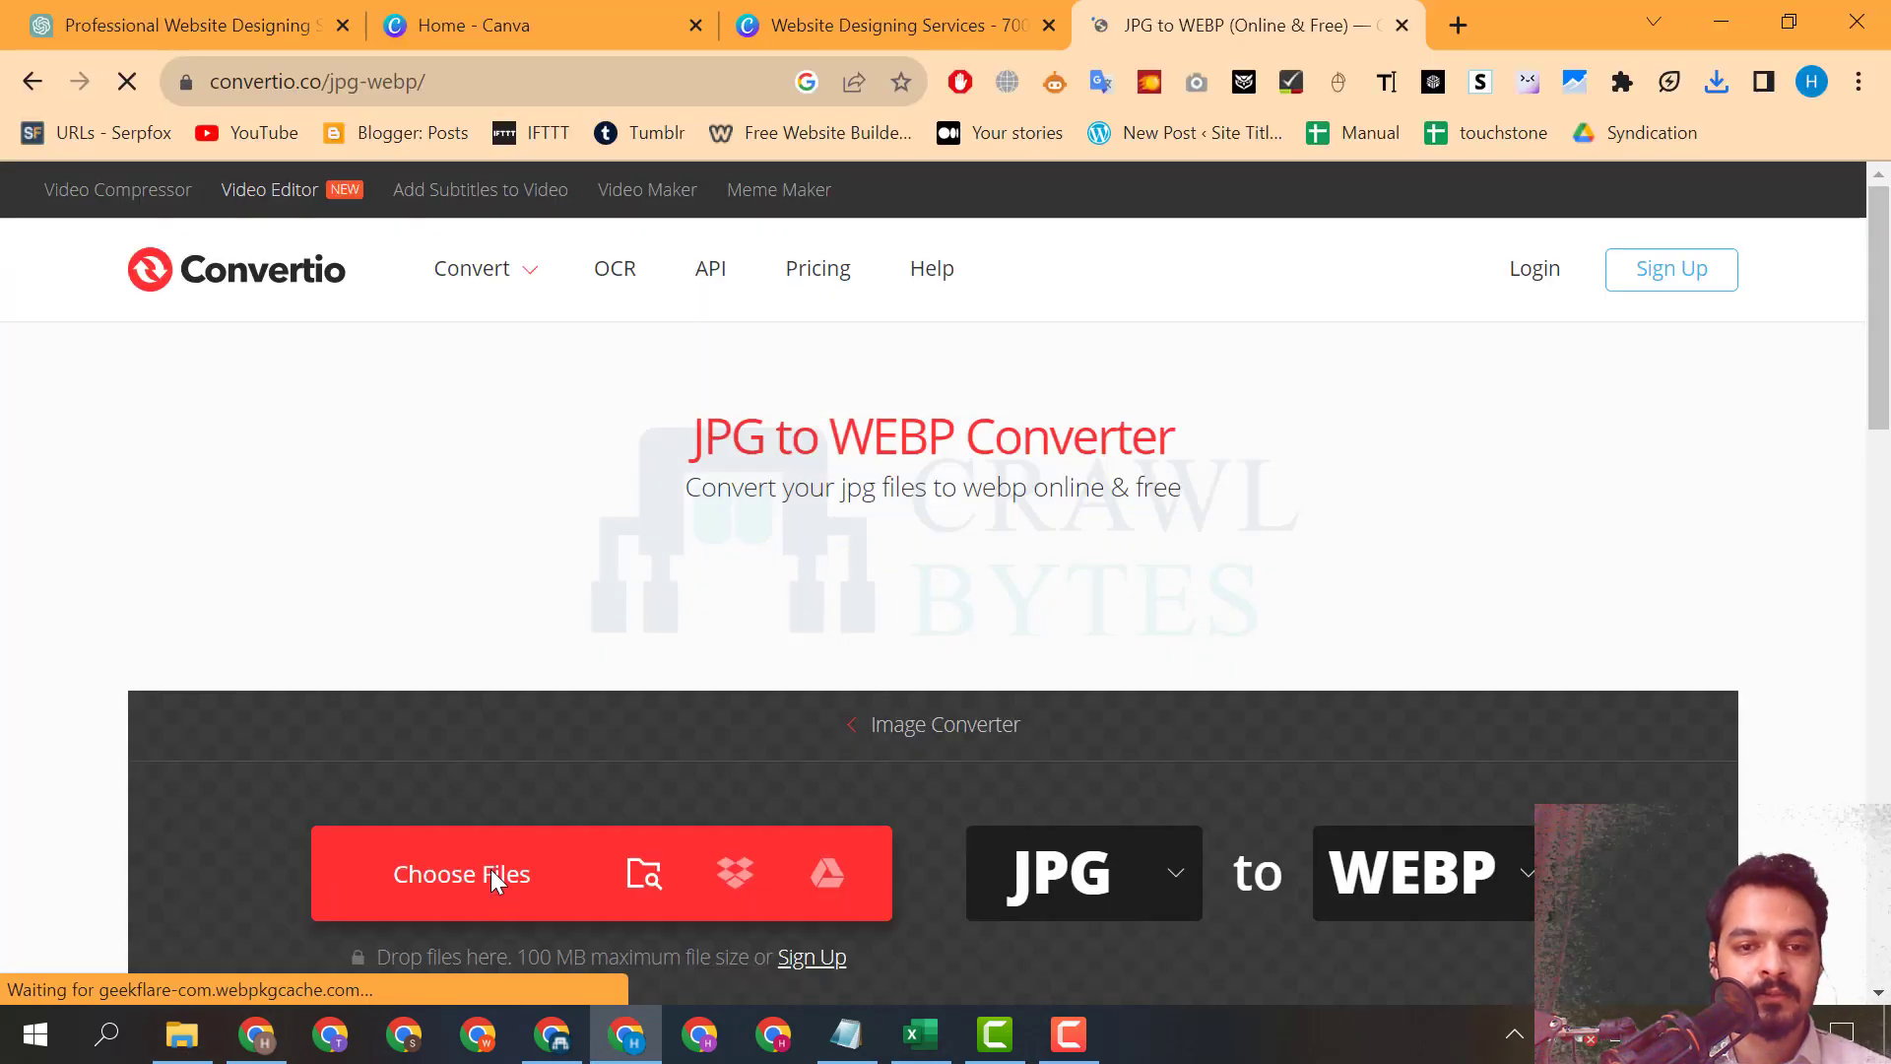
left_click(493, 871)
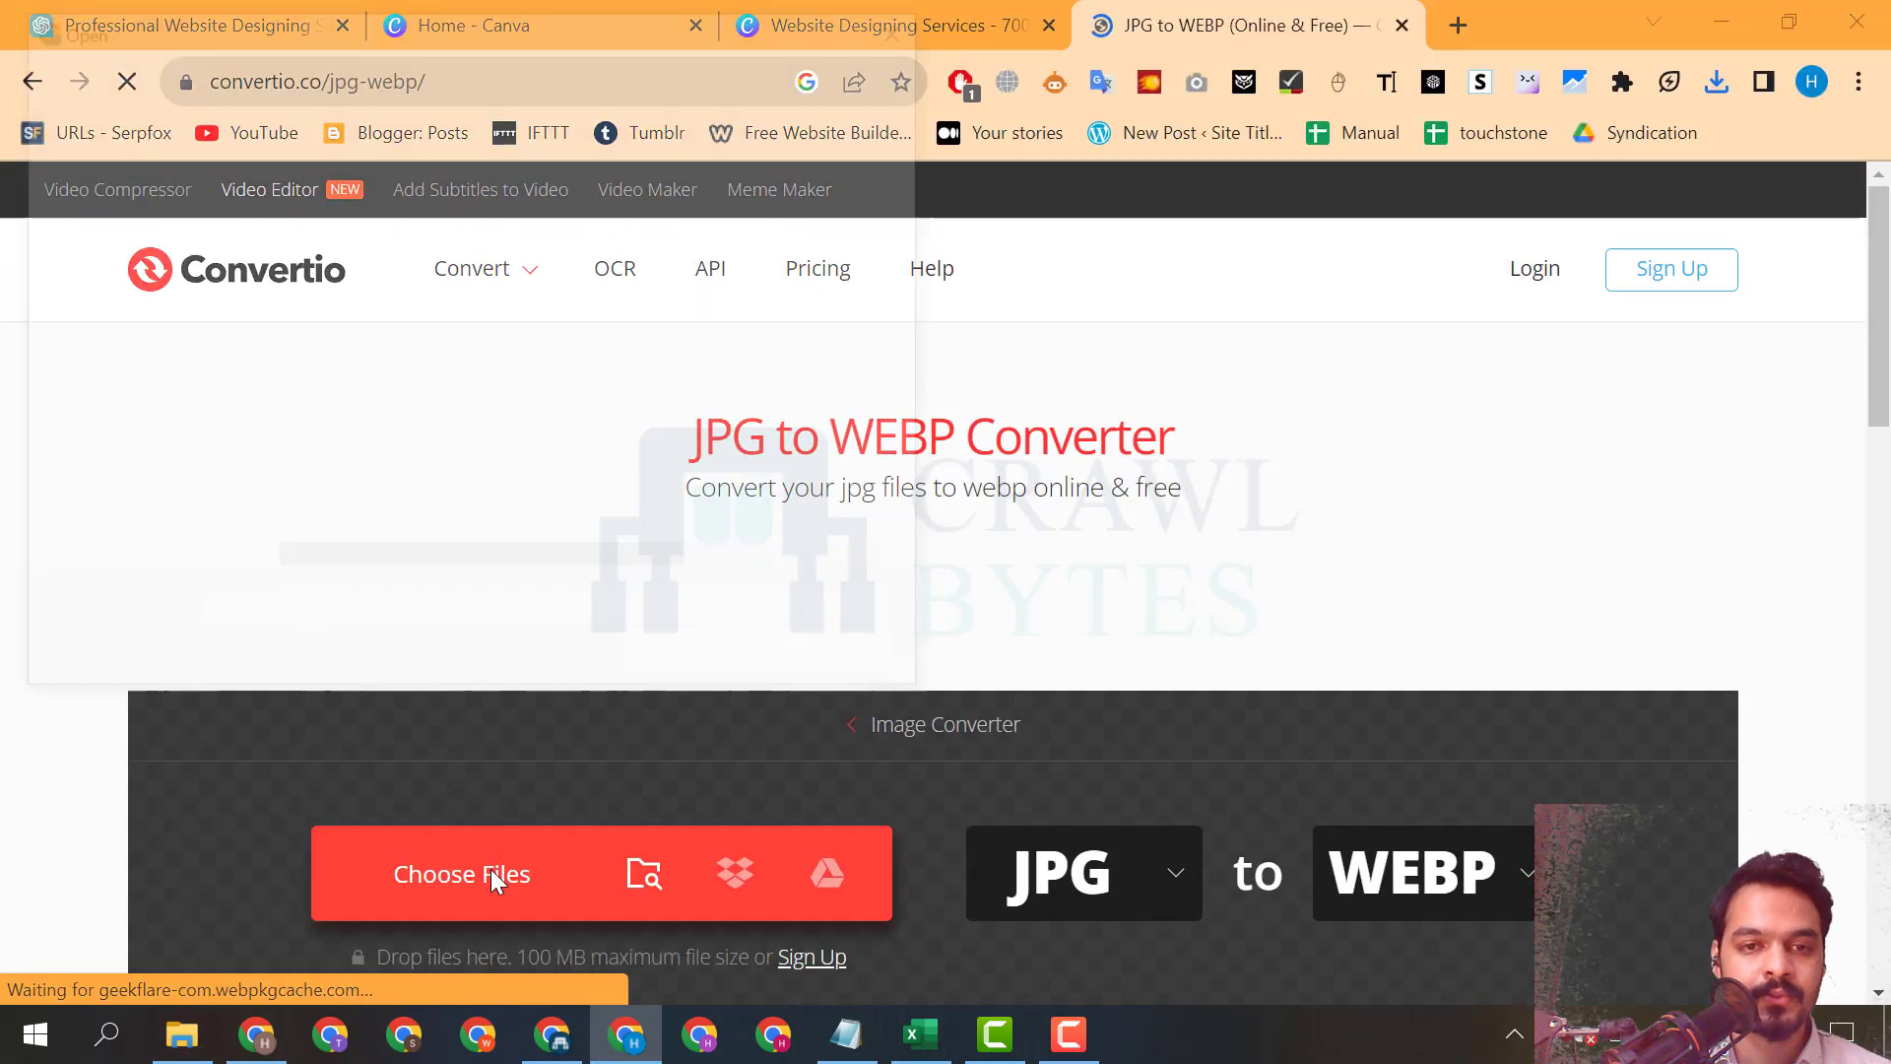
left_click(363, 247)
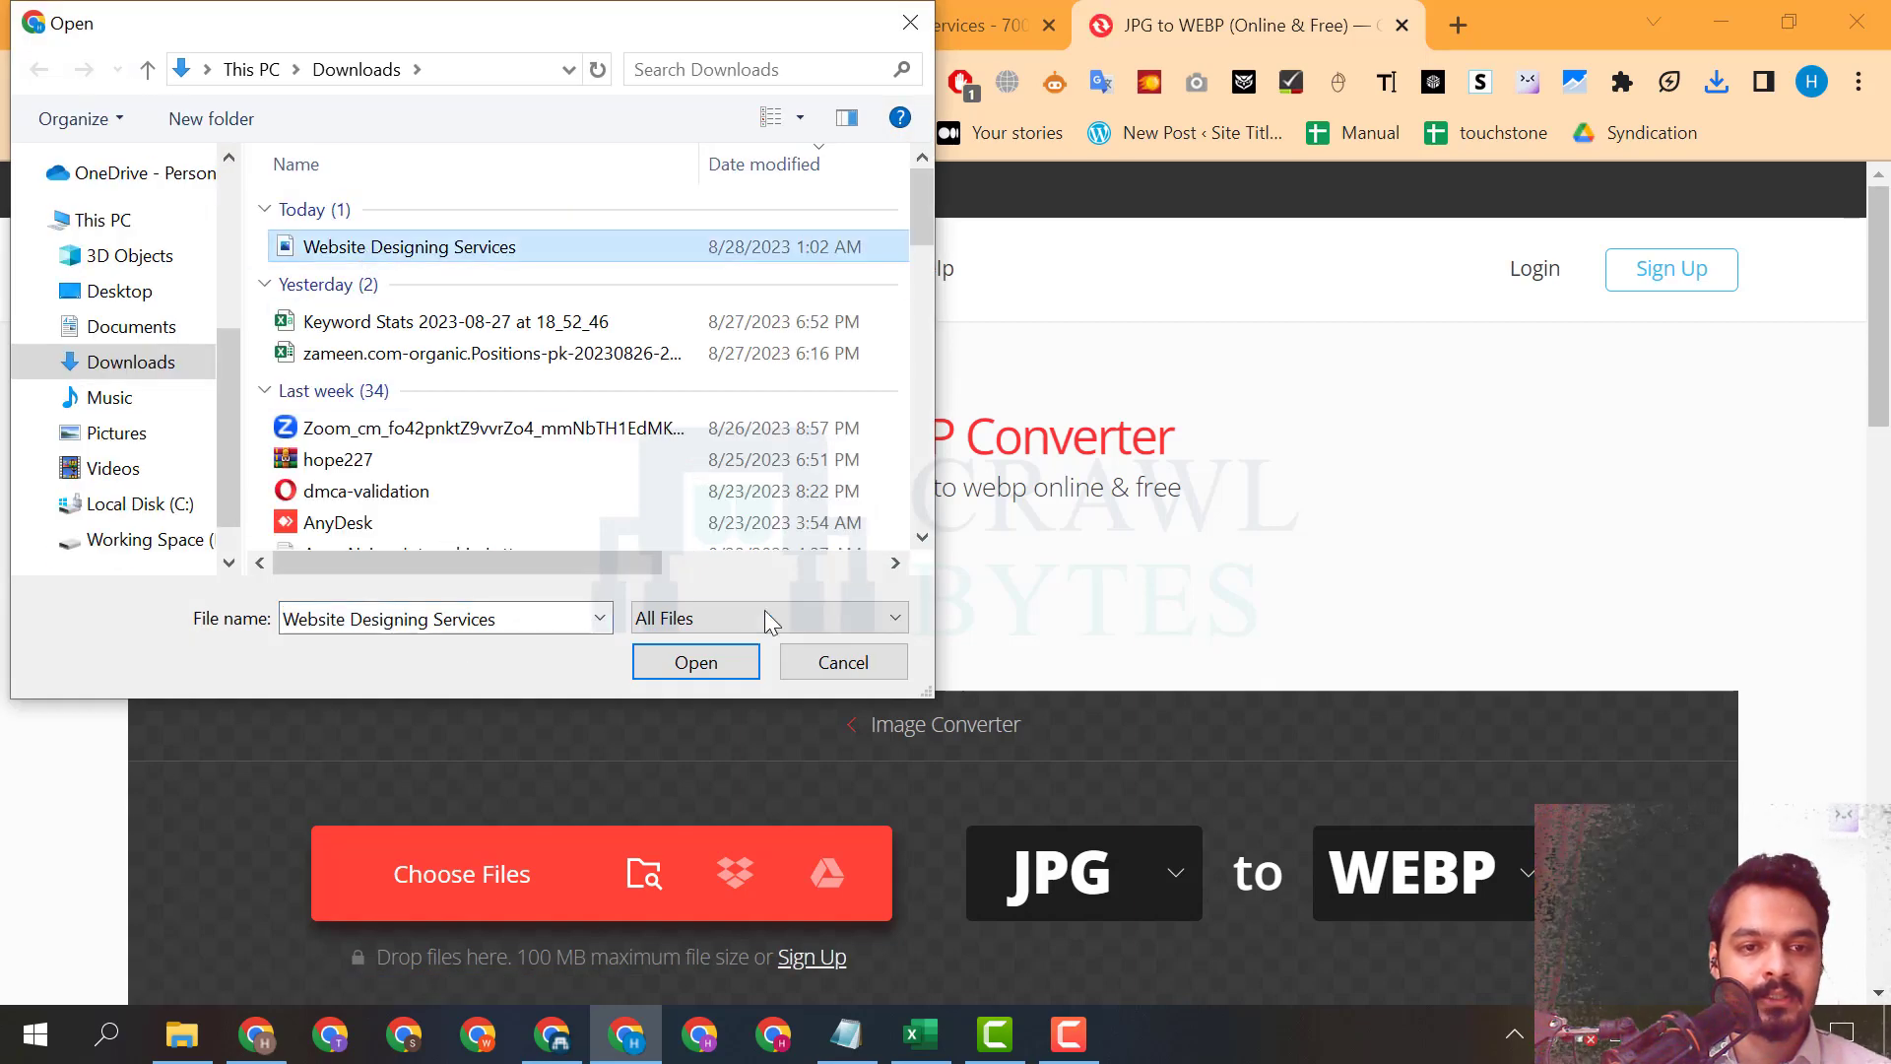
left_click(721, 680)
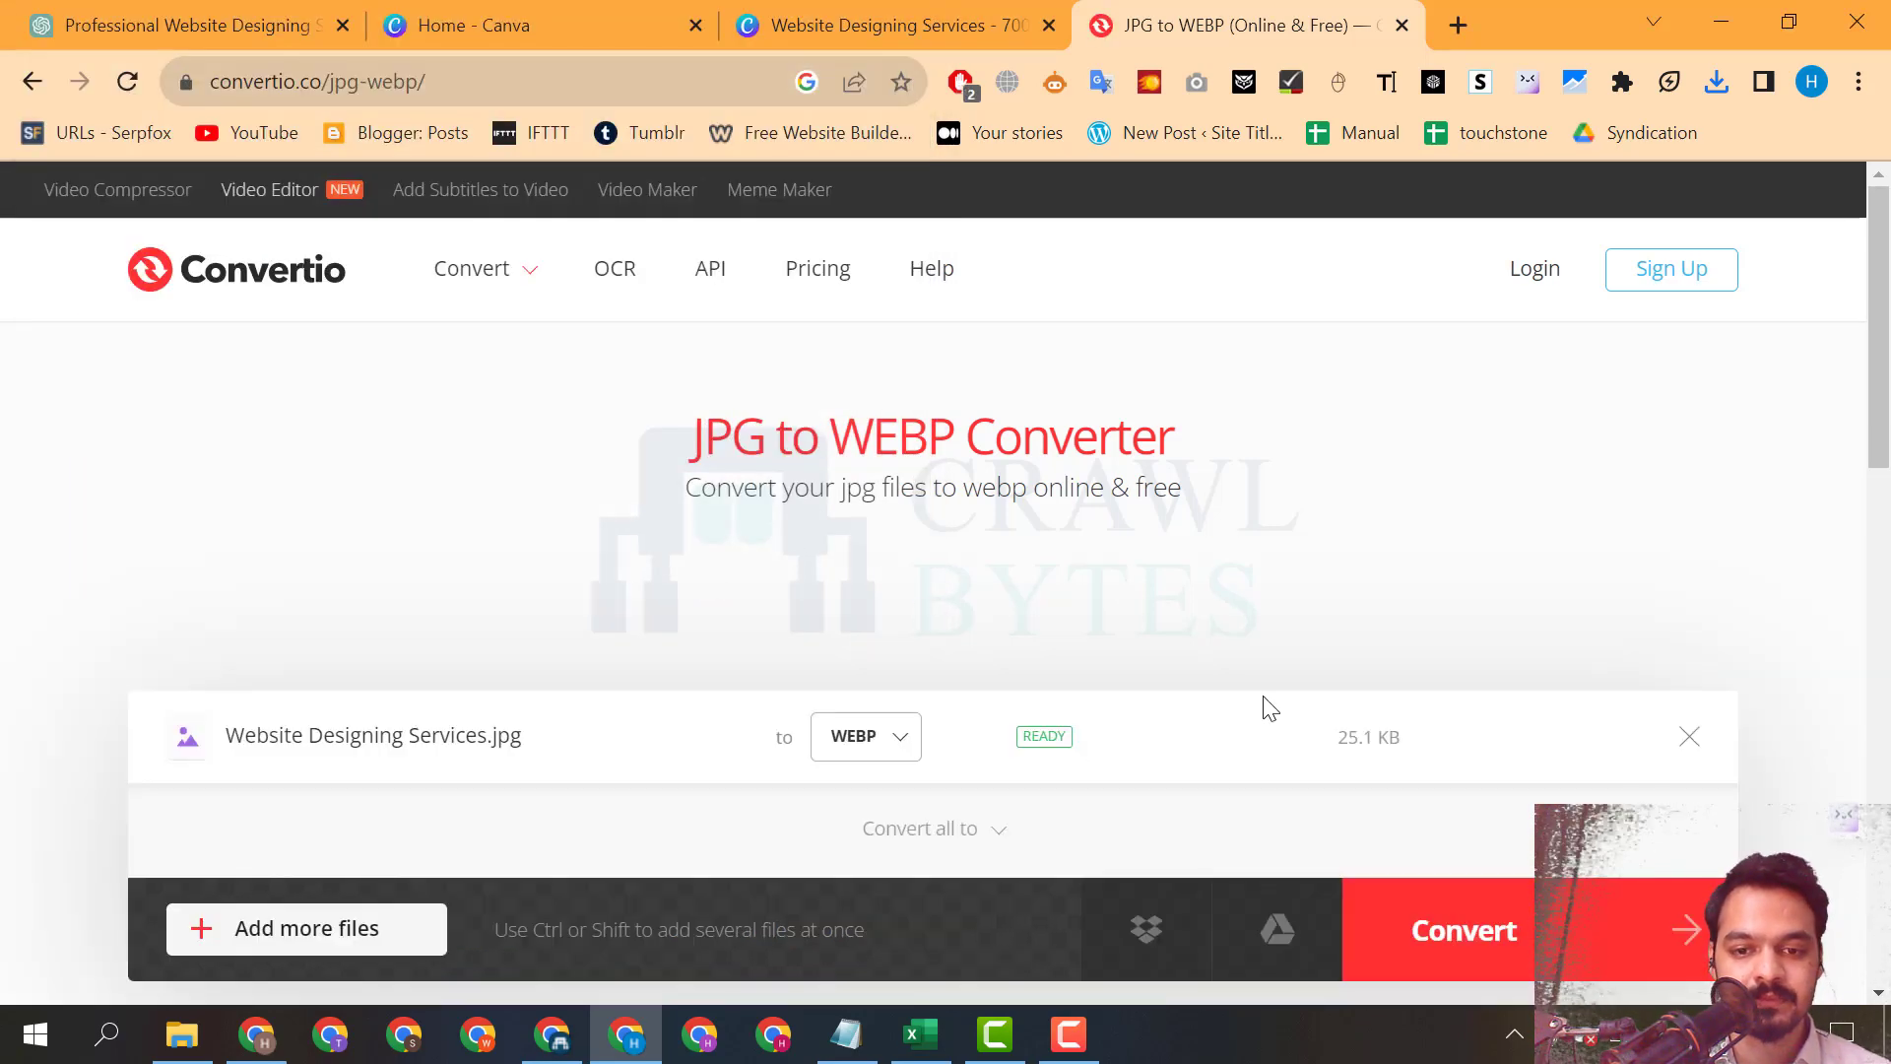
left_click(1419, 921)
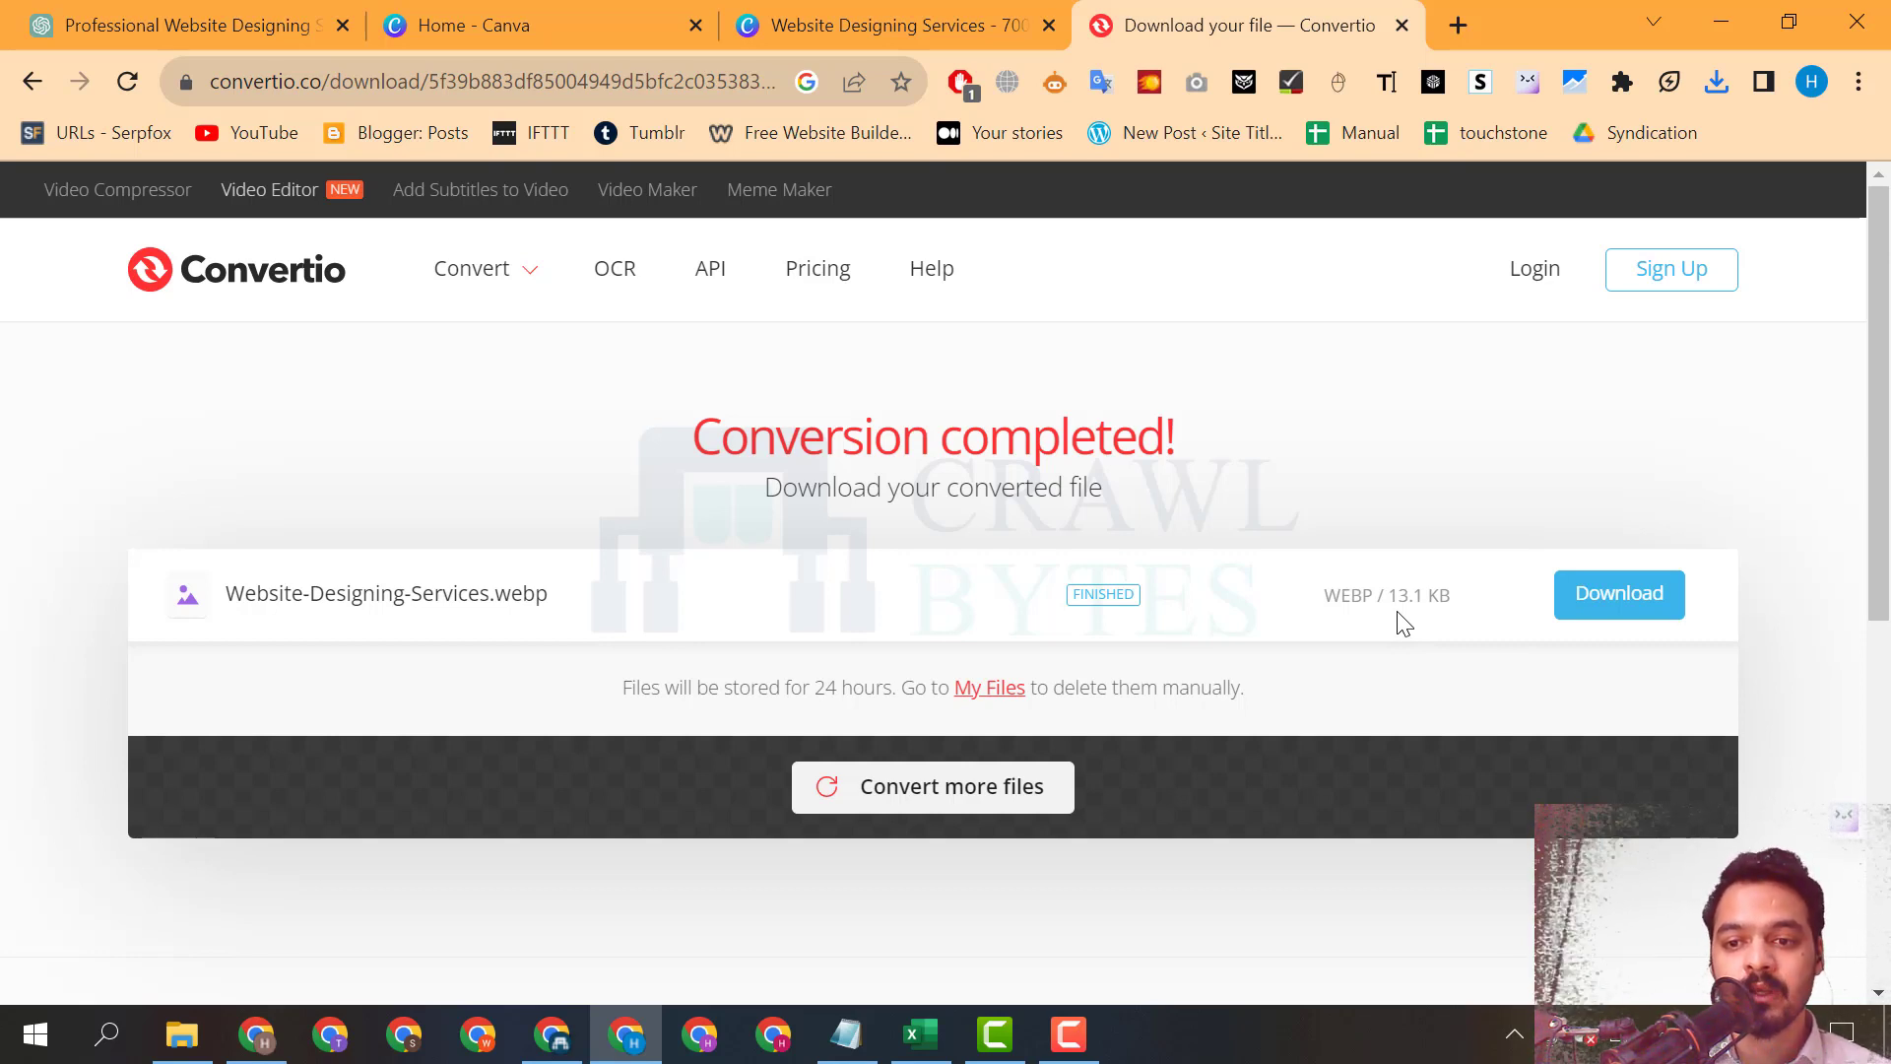
left_click(1560, 599)
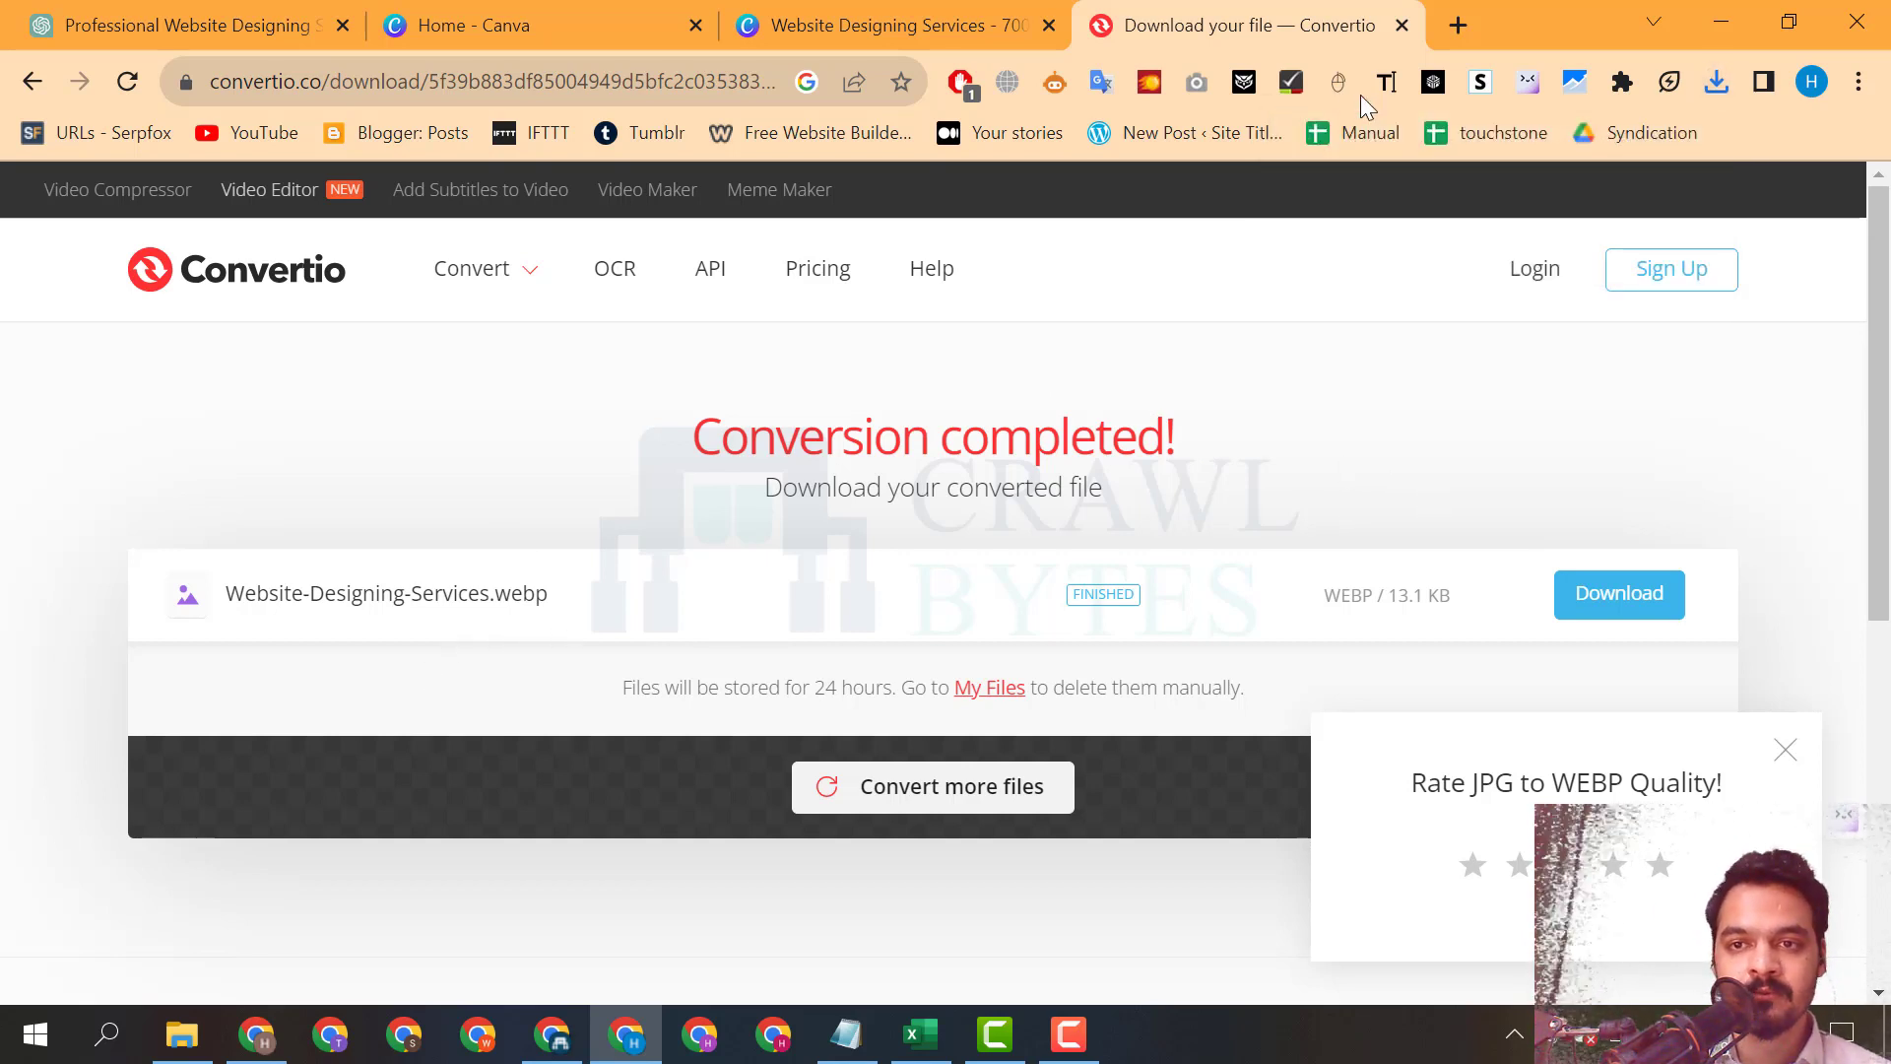
Search Google for "jpg image compressor" in a new tab.
left_click(1458, 24)
type("jpg ima")
key("Down")
key("Down")
key("Return")
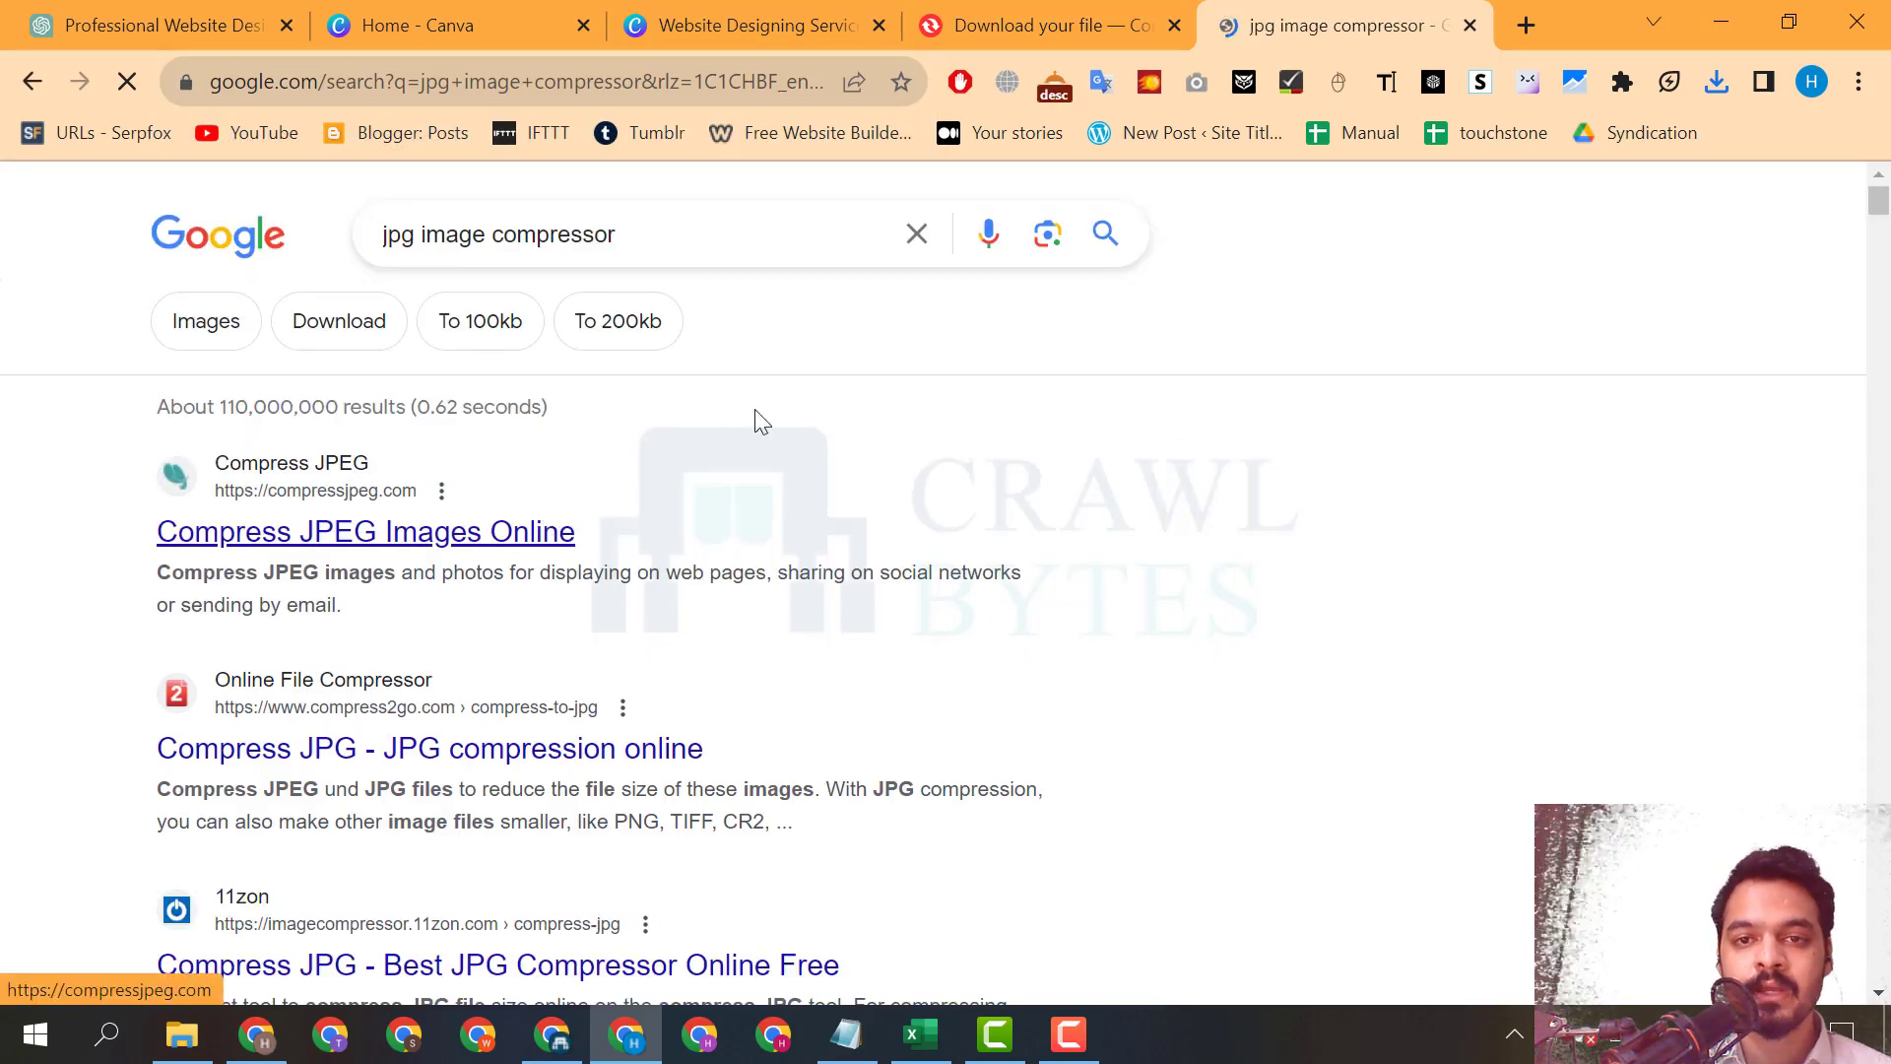
Switch back to the Chrome window with the website designing post's editor and start setting its featured image.
left_click(1034, 25)
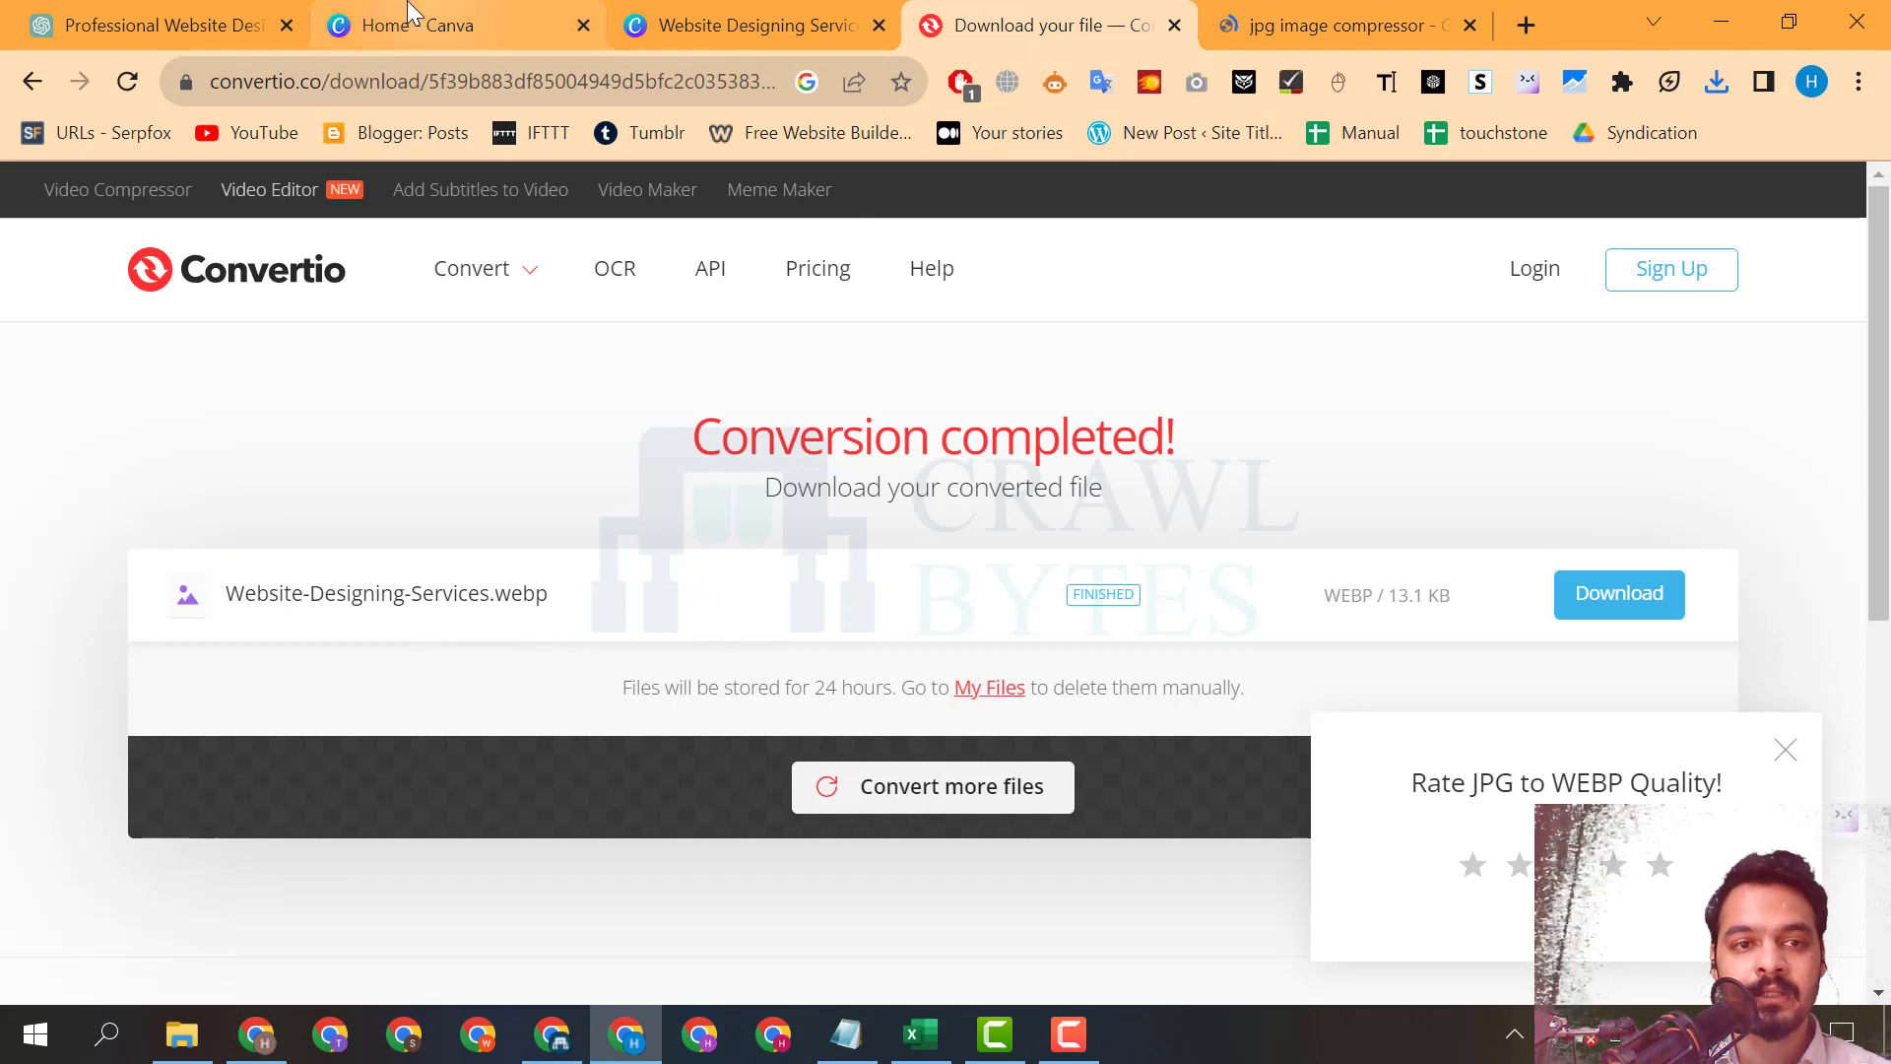
left_click(444, 25)
left_click(555, 1044)
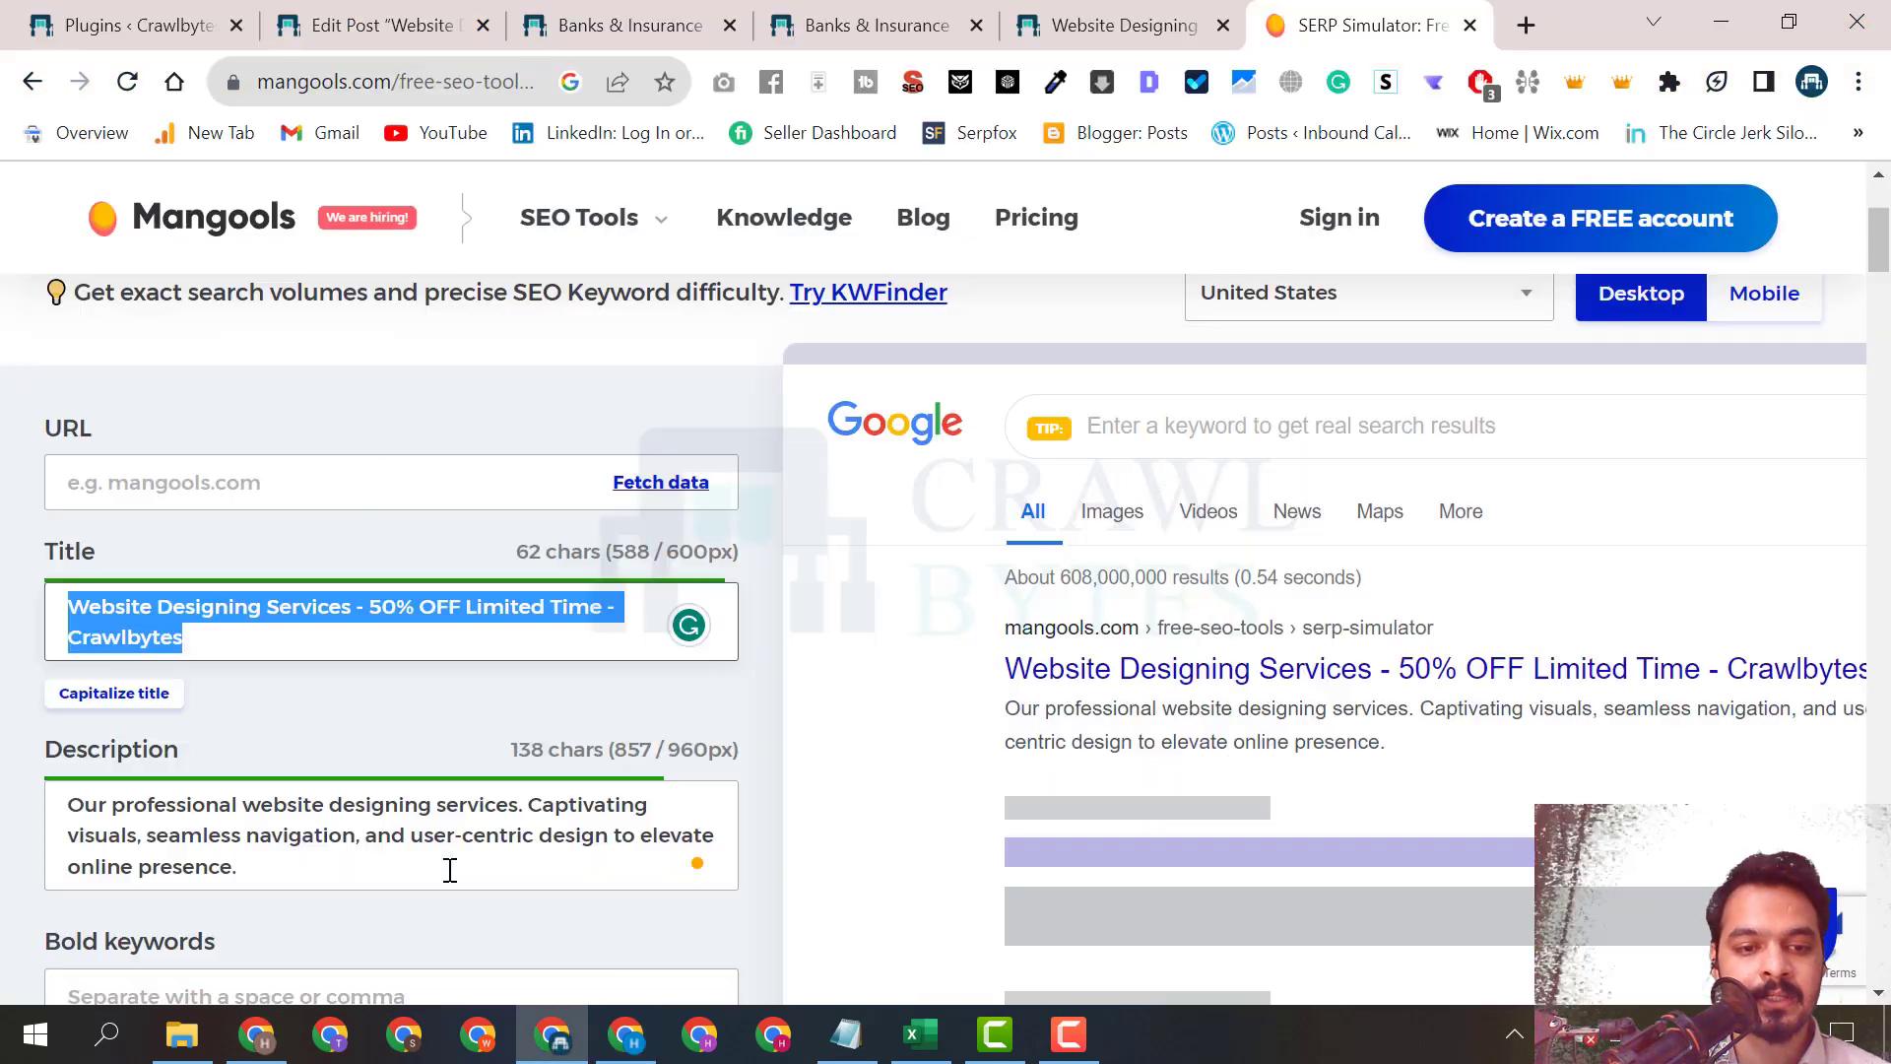
left_click(384, 24)
scroll(1857, 766, "down", 6)
scroll(1857, 766, "down", 7)
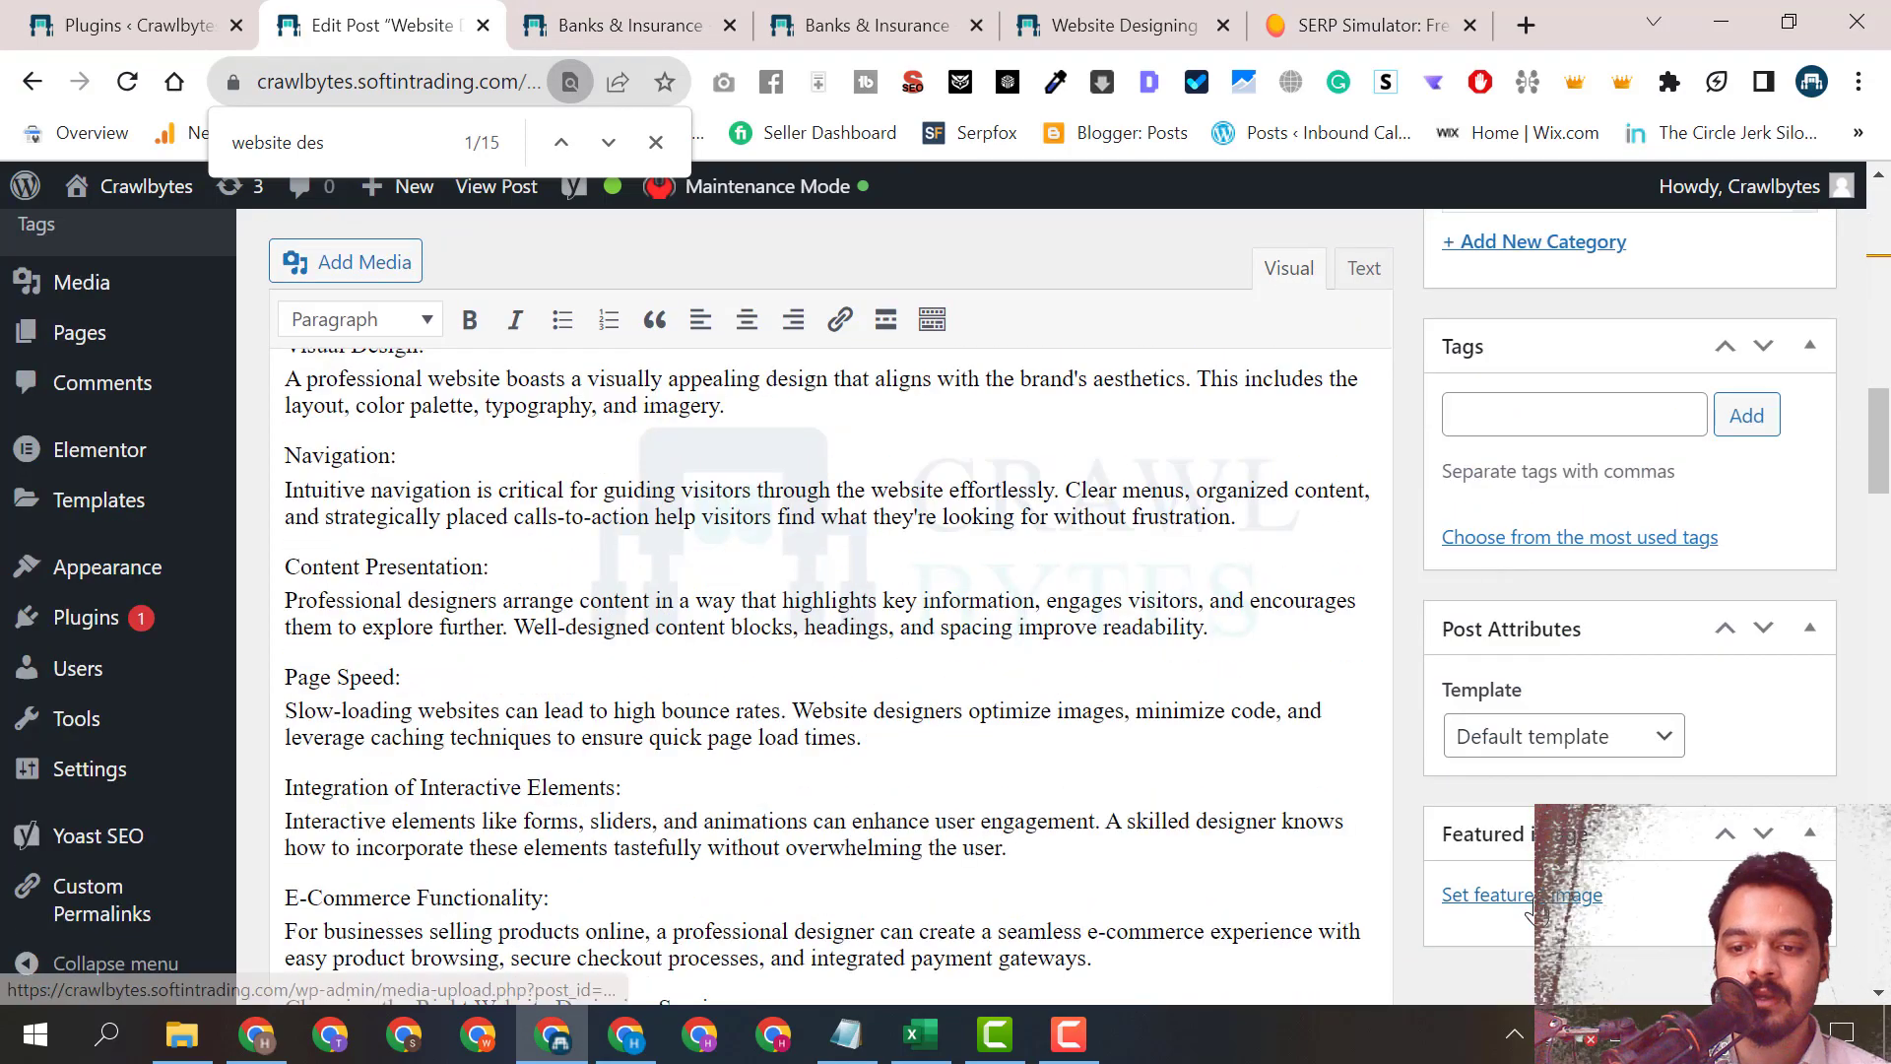
left_click(1537, 912)
Upload the WebP file Website-Designing-Services from the Downloads folder to the media library.
left_click(146, 320)
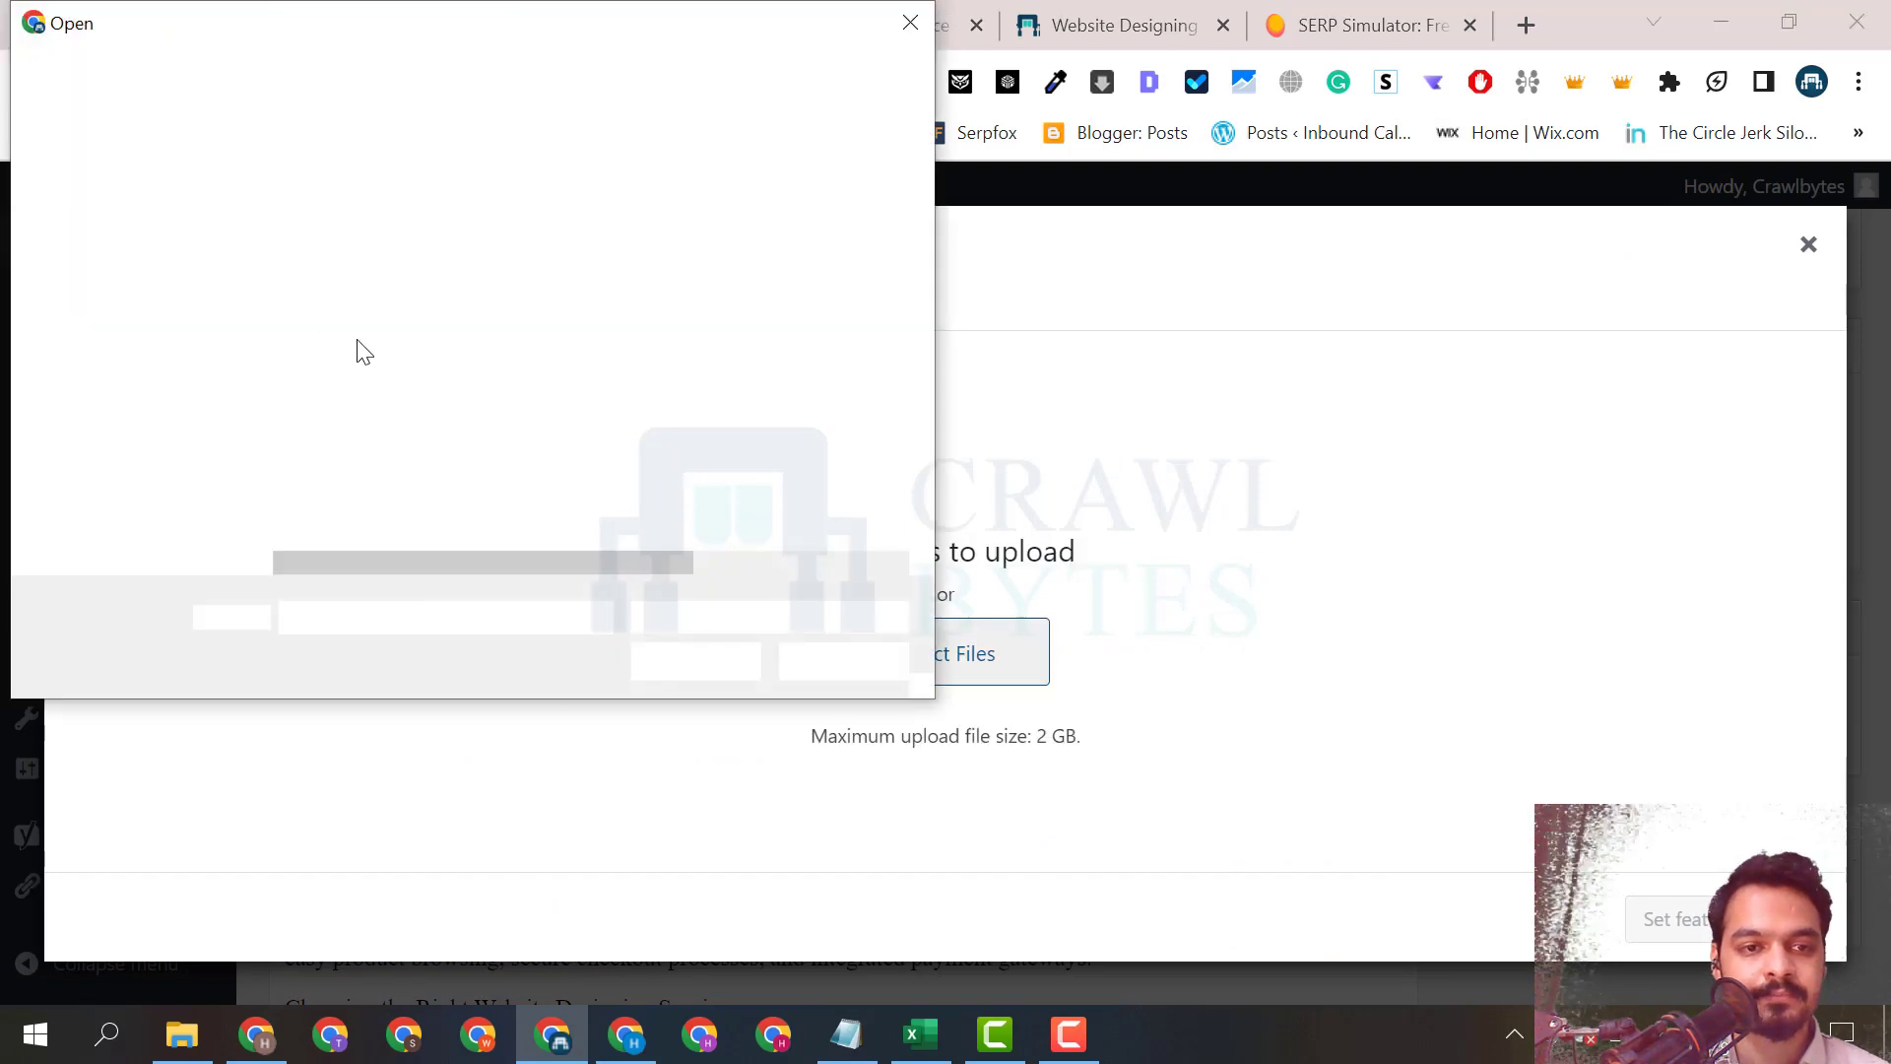
left_click(78, 372)
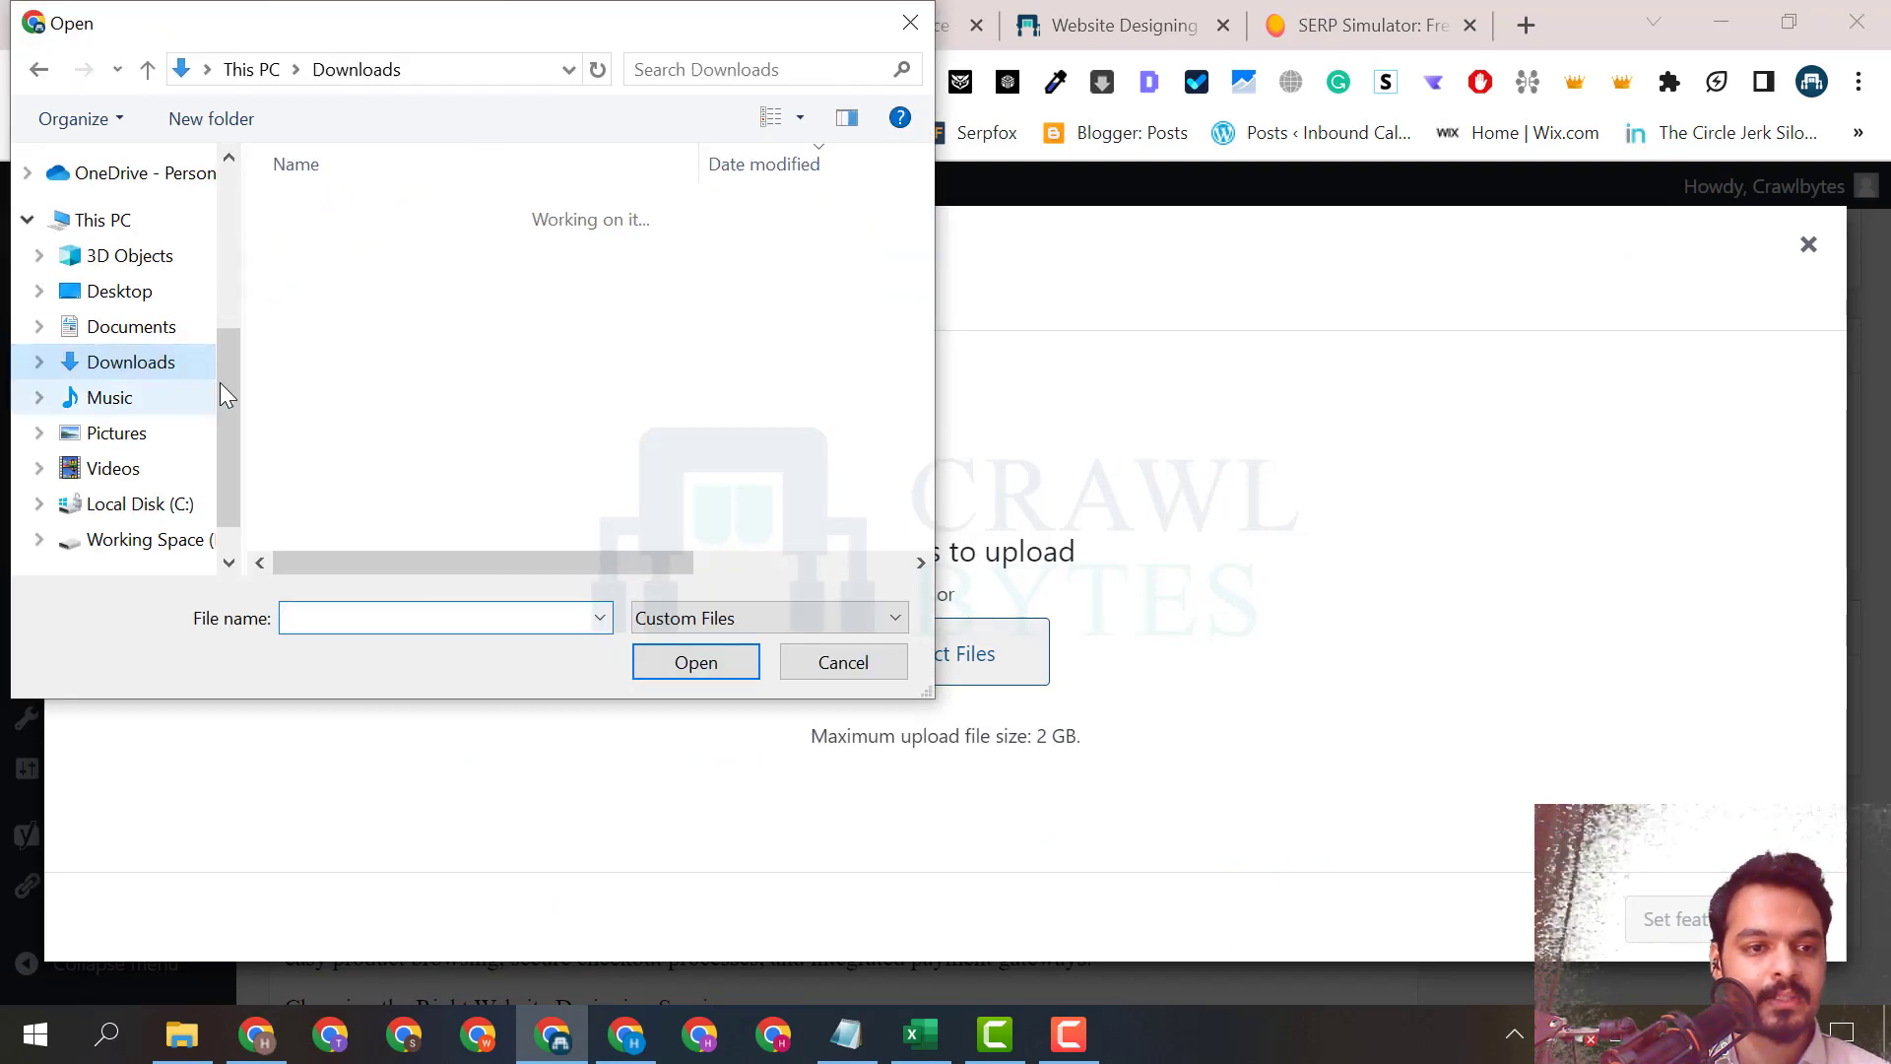
scroll(391, 394, "up", 3)
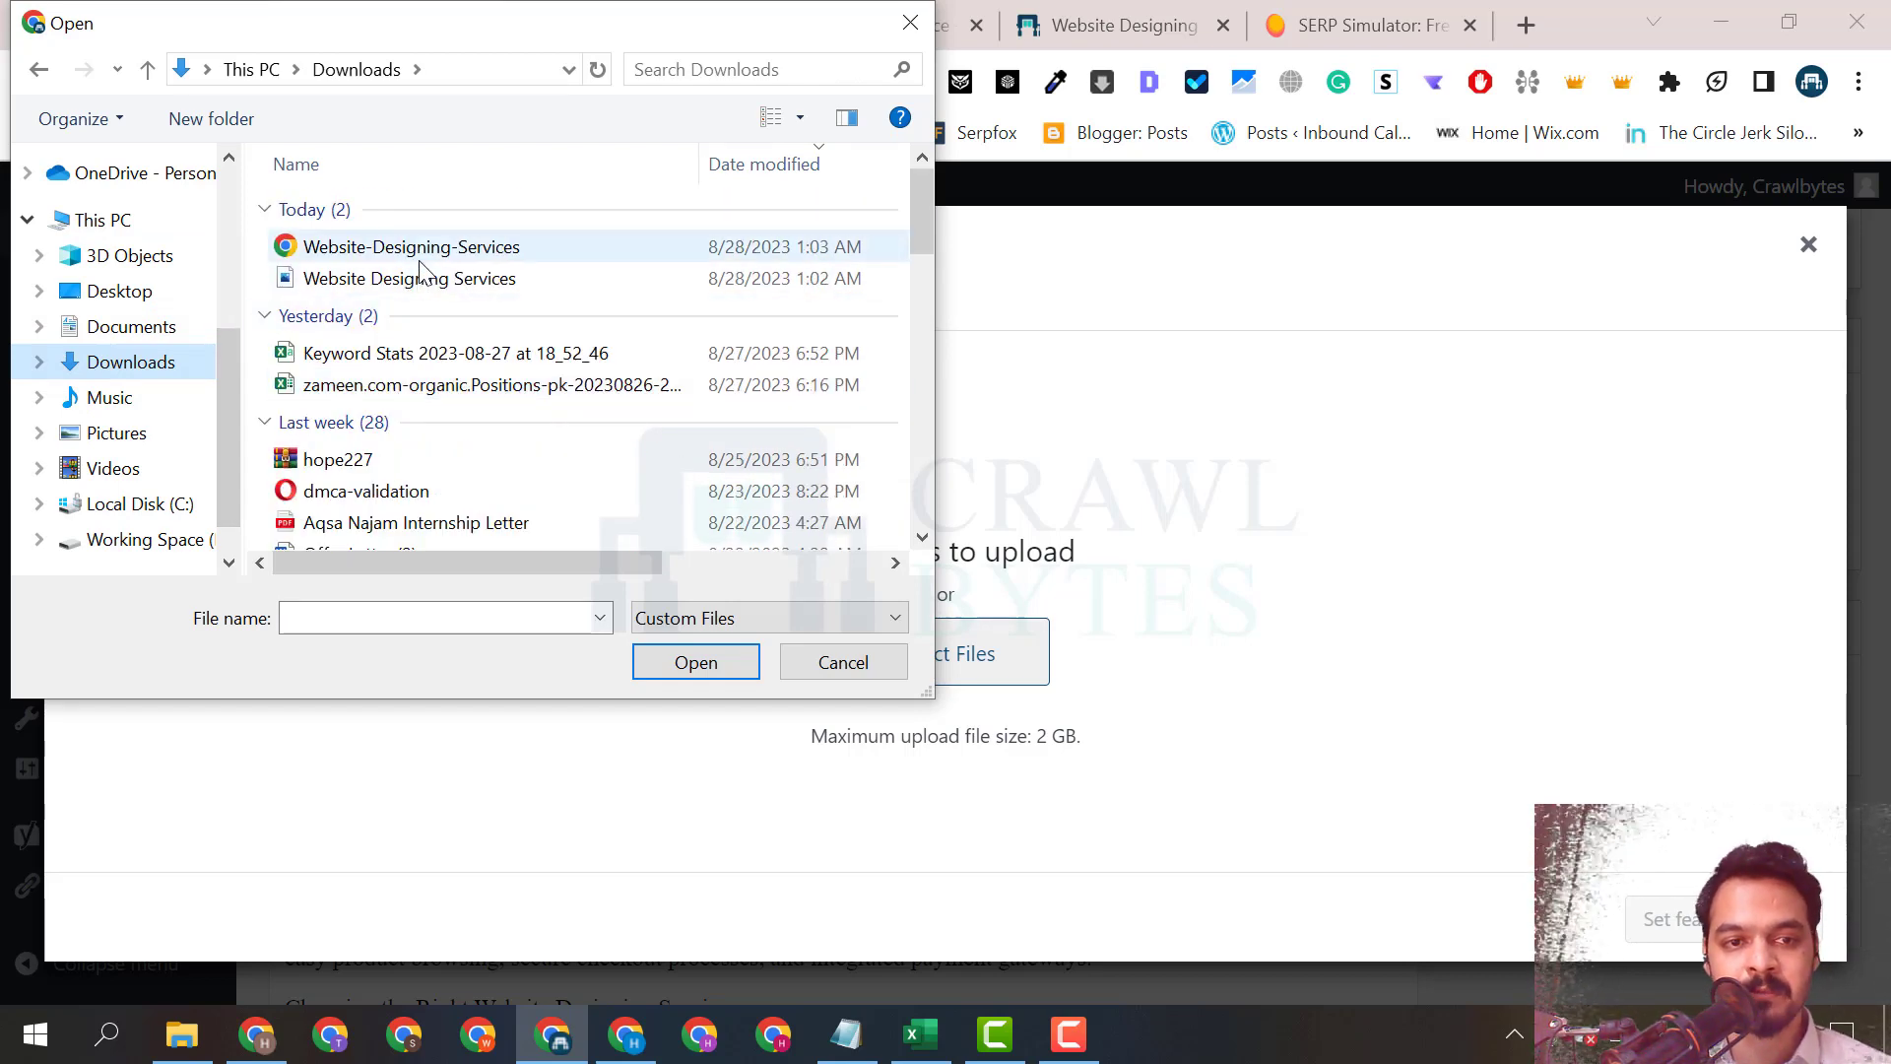
left_click(419, 260)
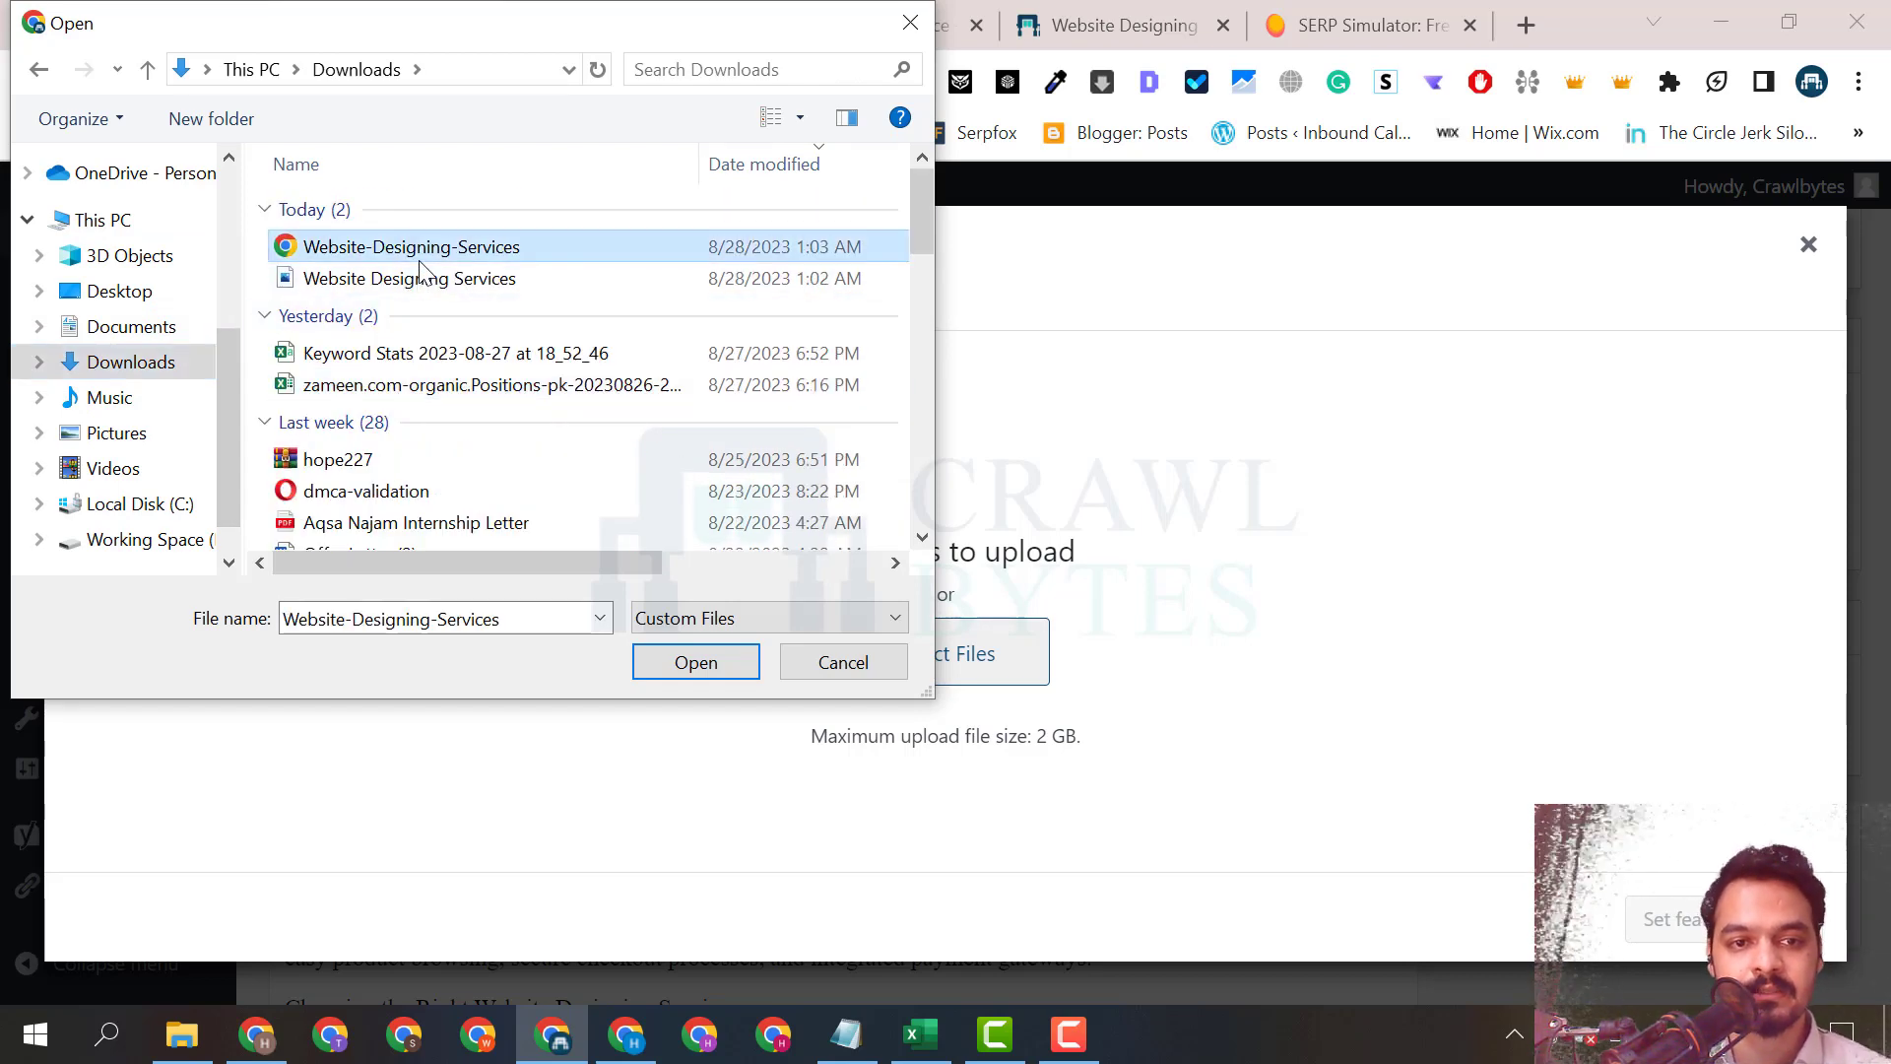
left_click(681, 676)
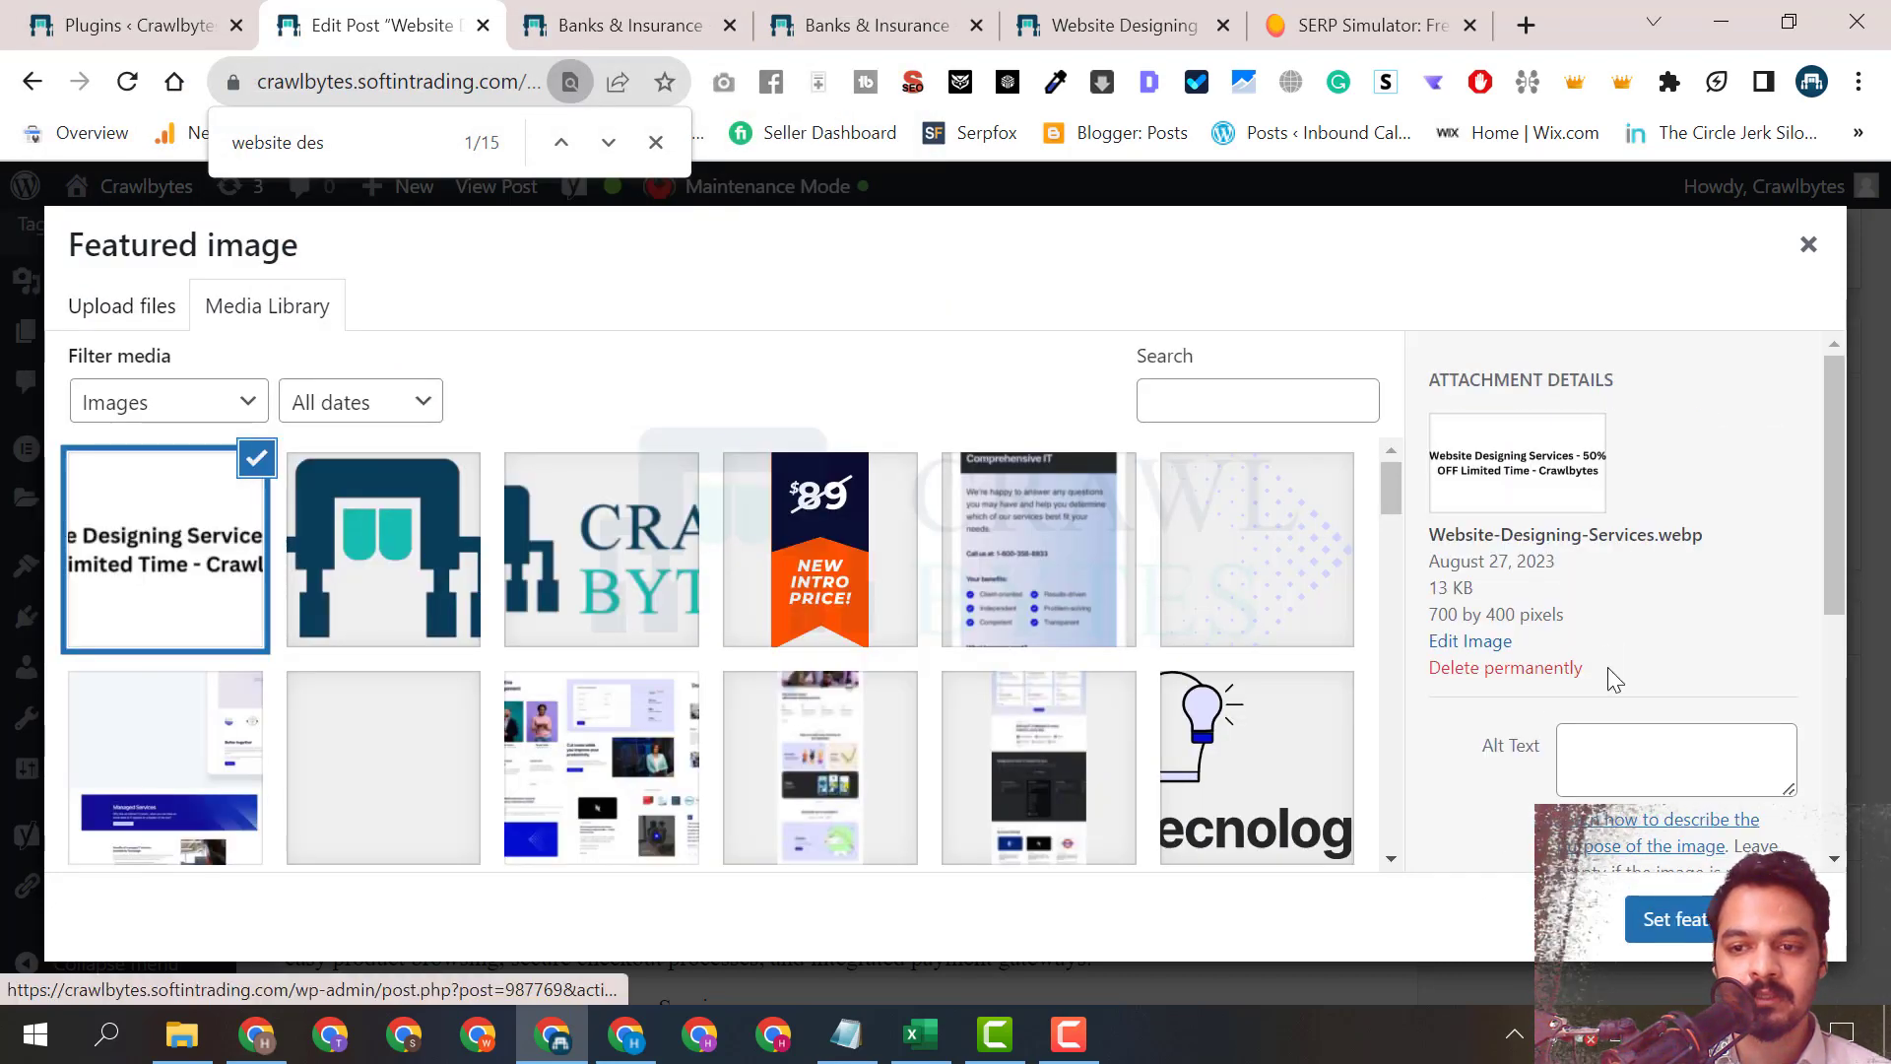
Set the uploaded image's alt text to "website designing services" and copy that text.
scroll(1604, 689, "down", 3)
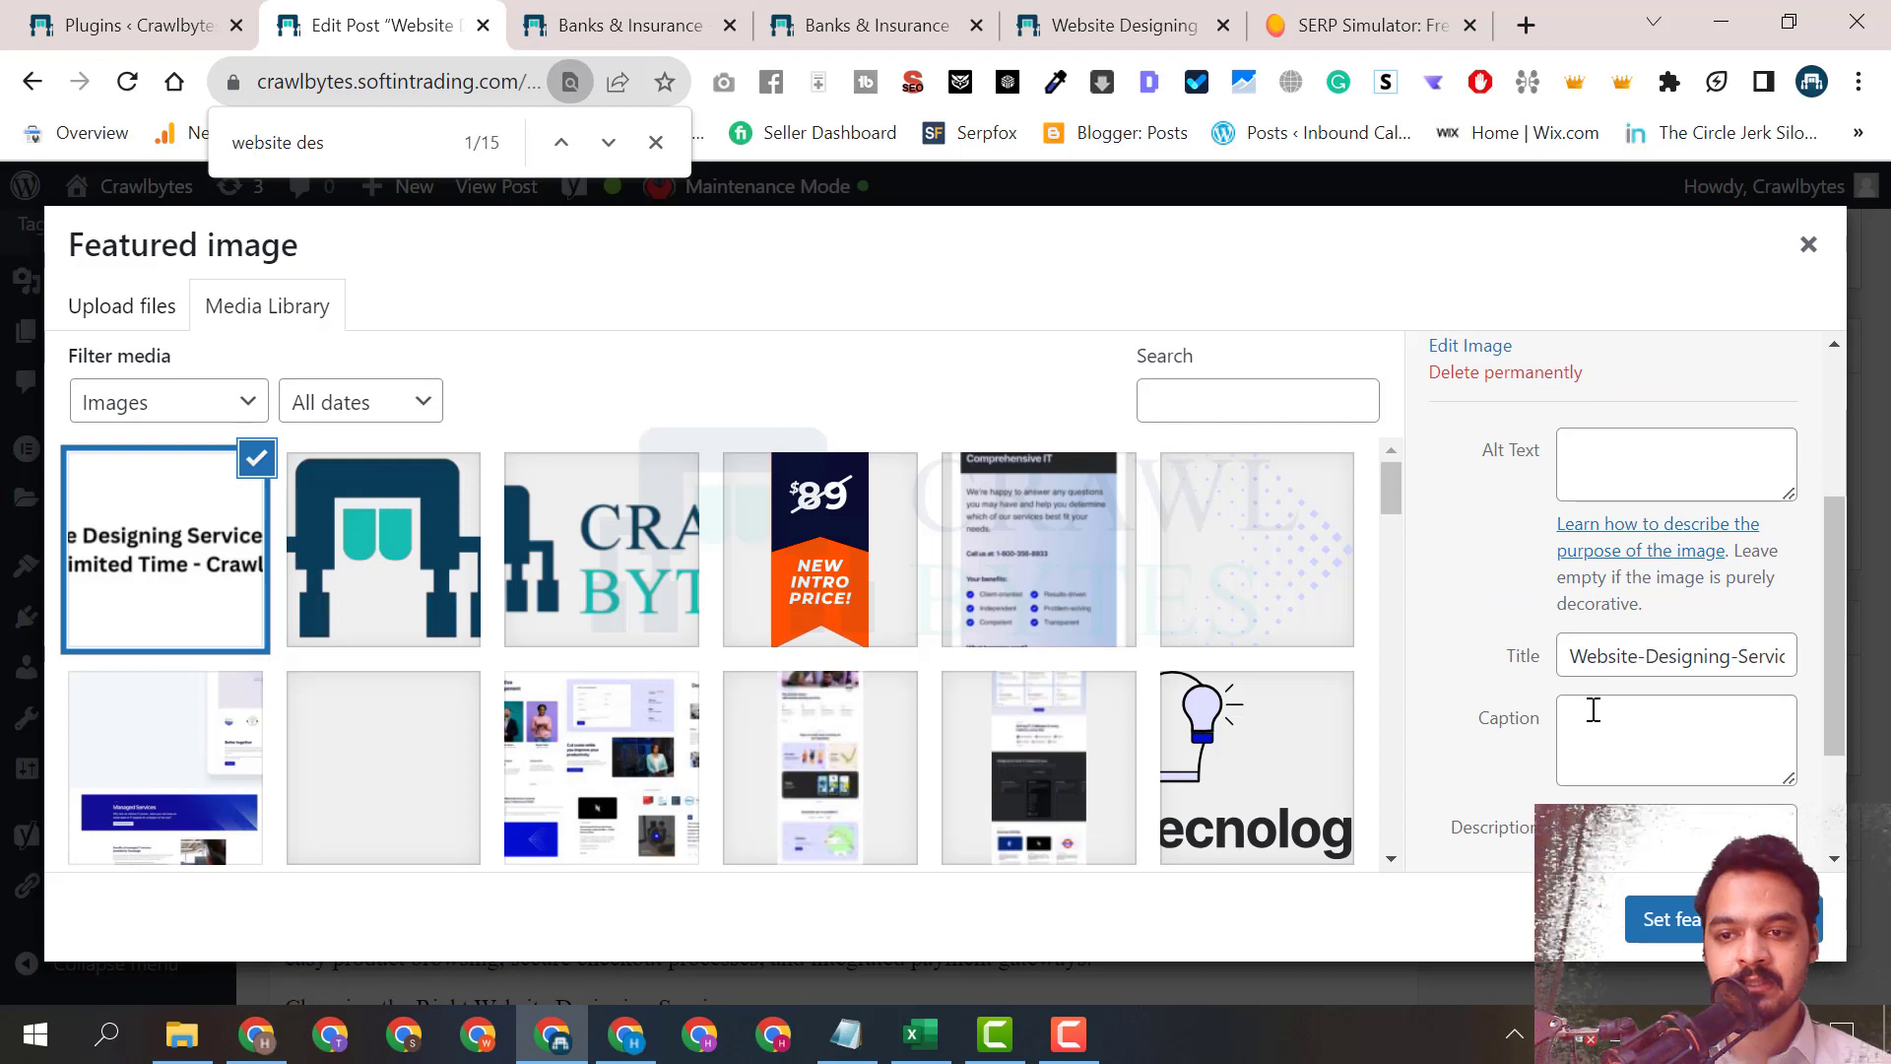
left_click(1504, 477)
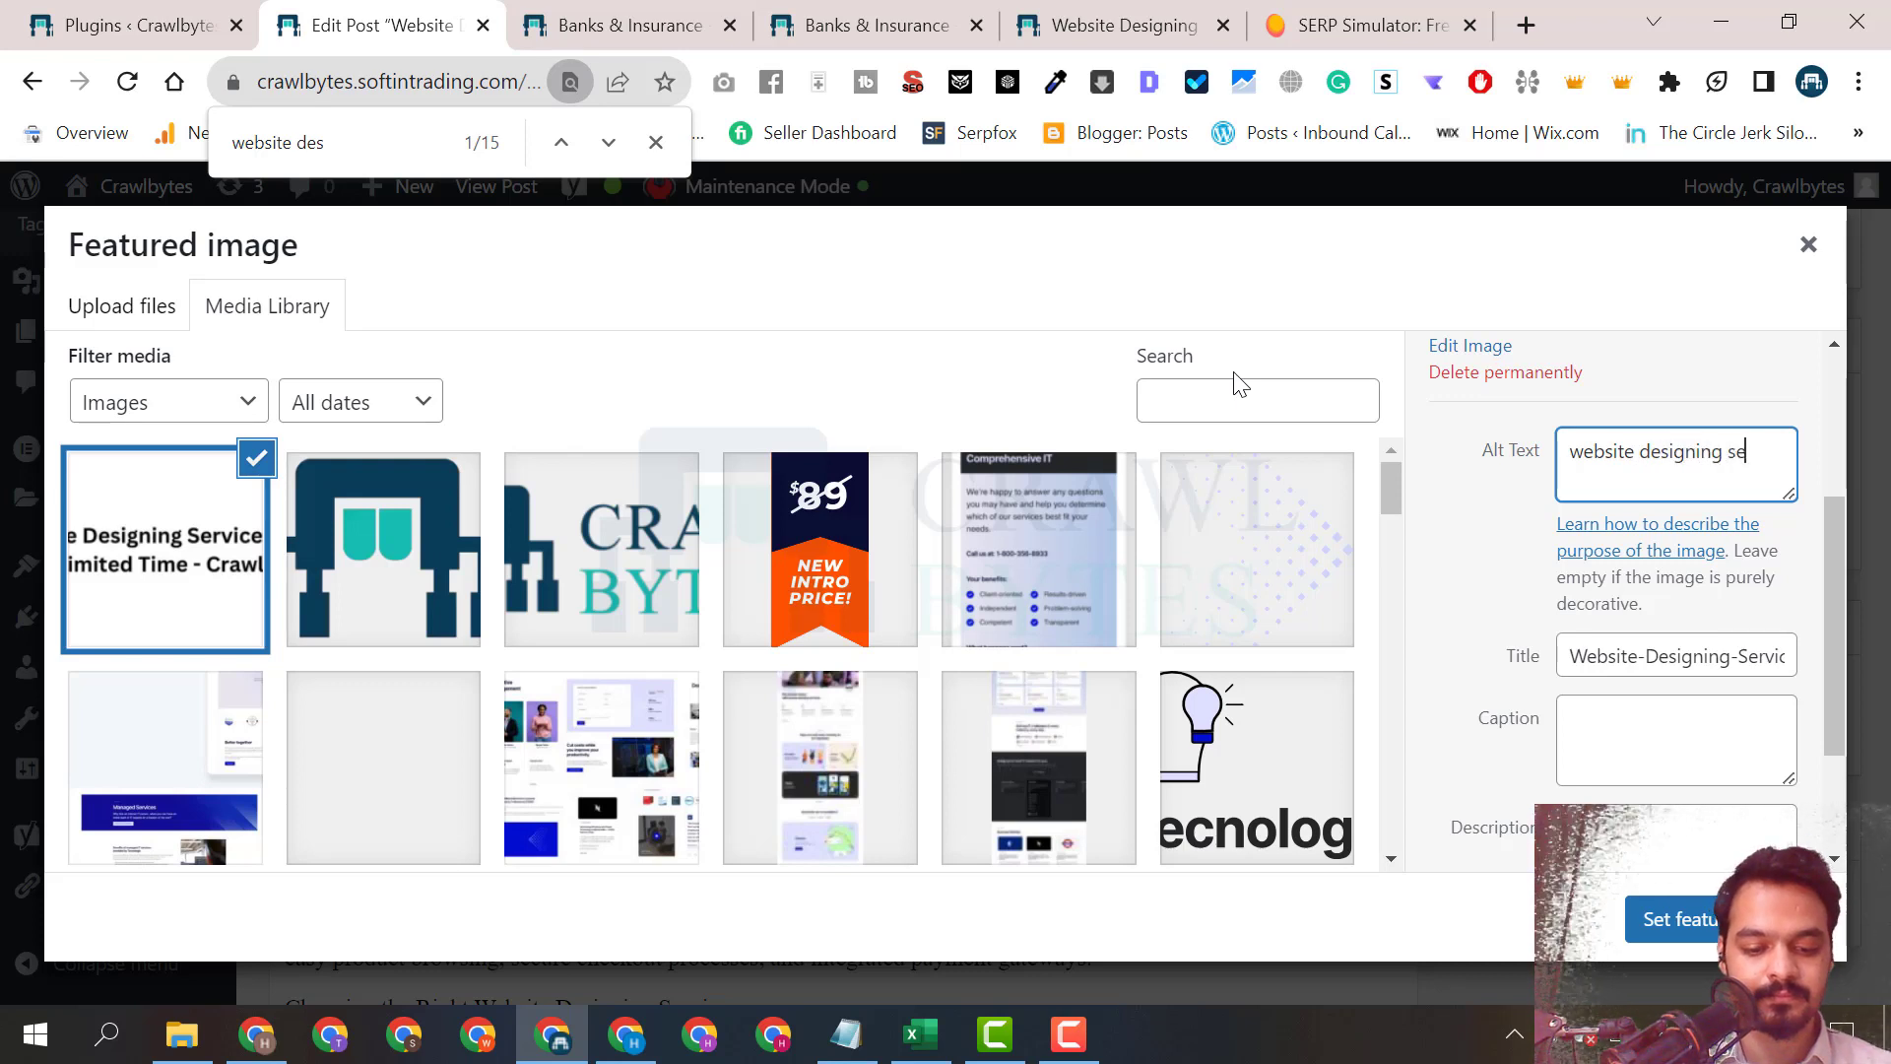
type("ces")
key("ctrl+a")
key("ctrl+c")
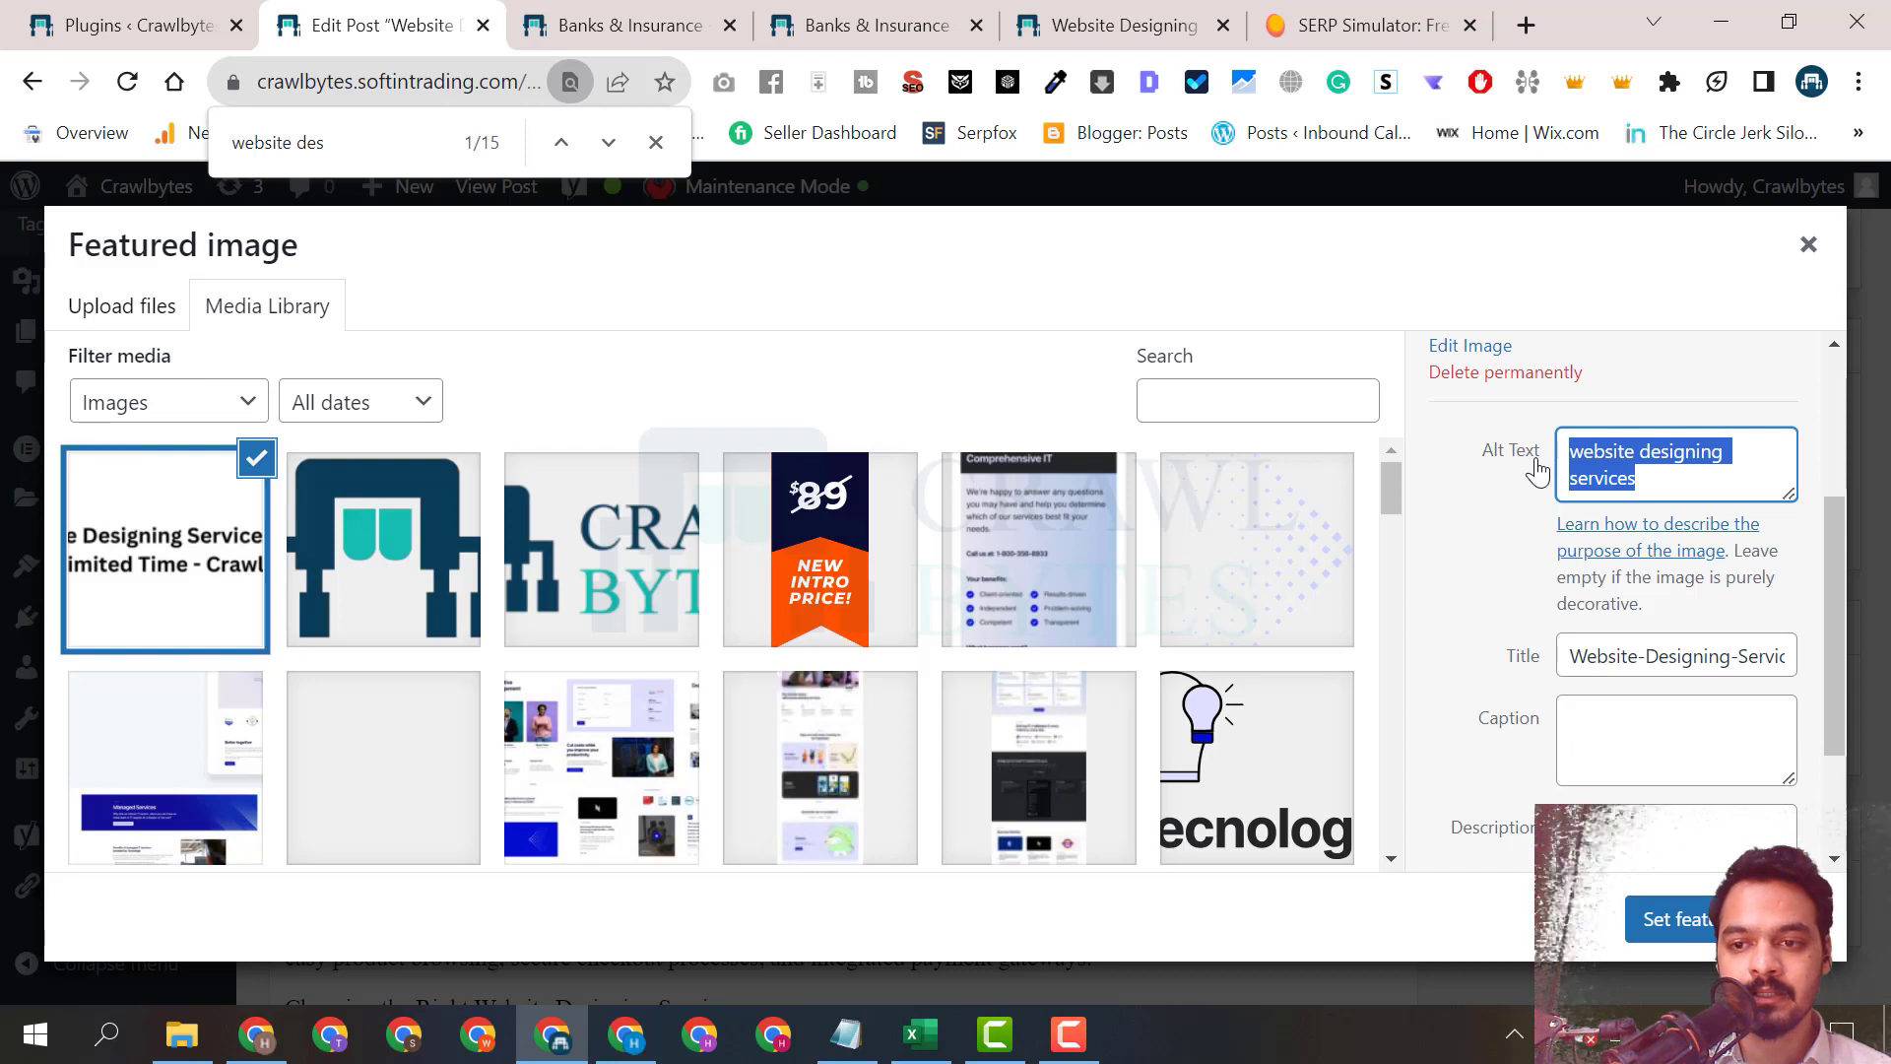
Fill the image's title, caption and description with "website designing services" and set it as the featured image.
left_click(1607, 654)
key("ctrl+a")
key("ctrl+v")
left_click(1638, 726)
key("ctrl+v")
scroll(1635, 726, "down", 2)
left_click(1642, 701)
key("ctrl+v")
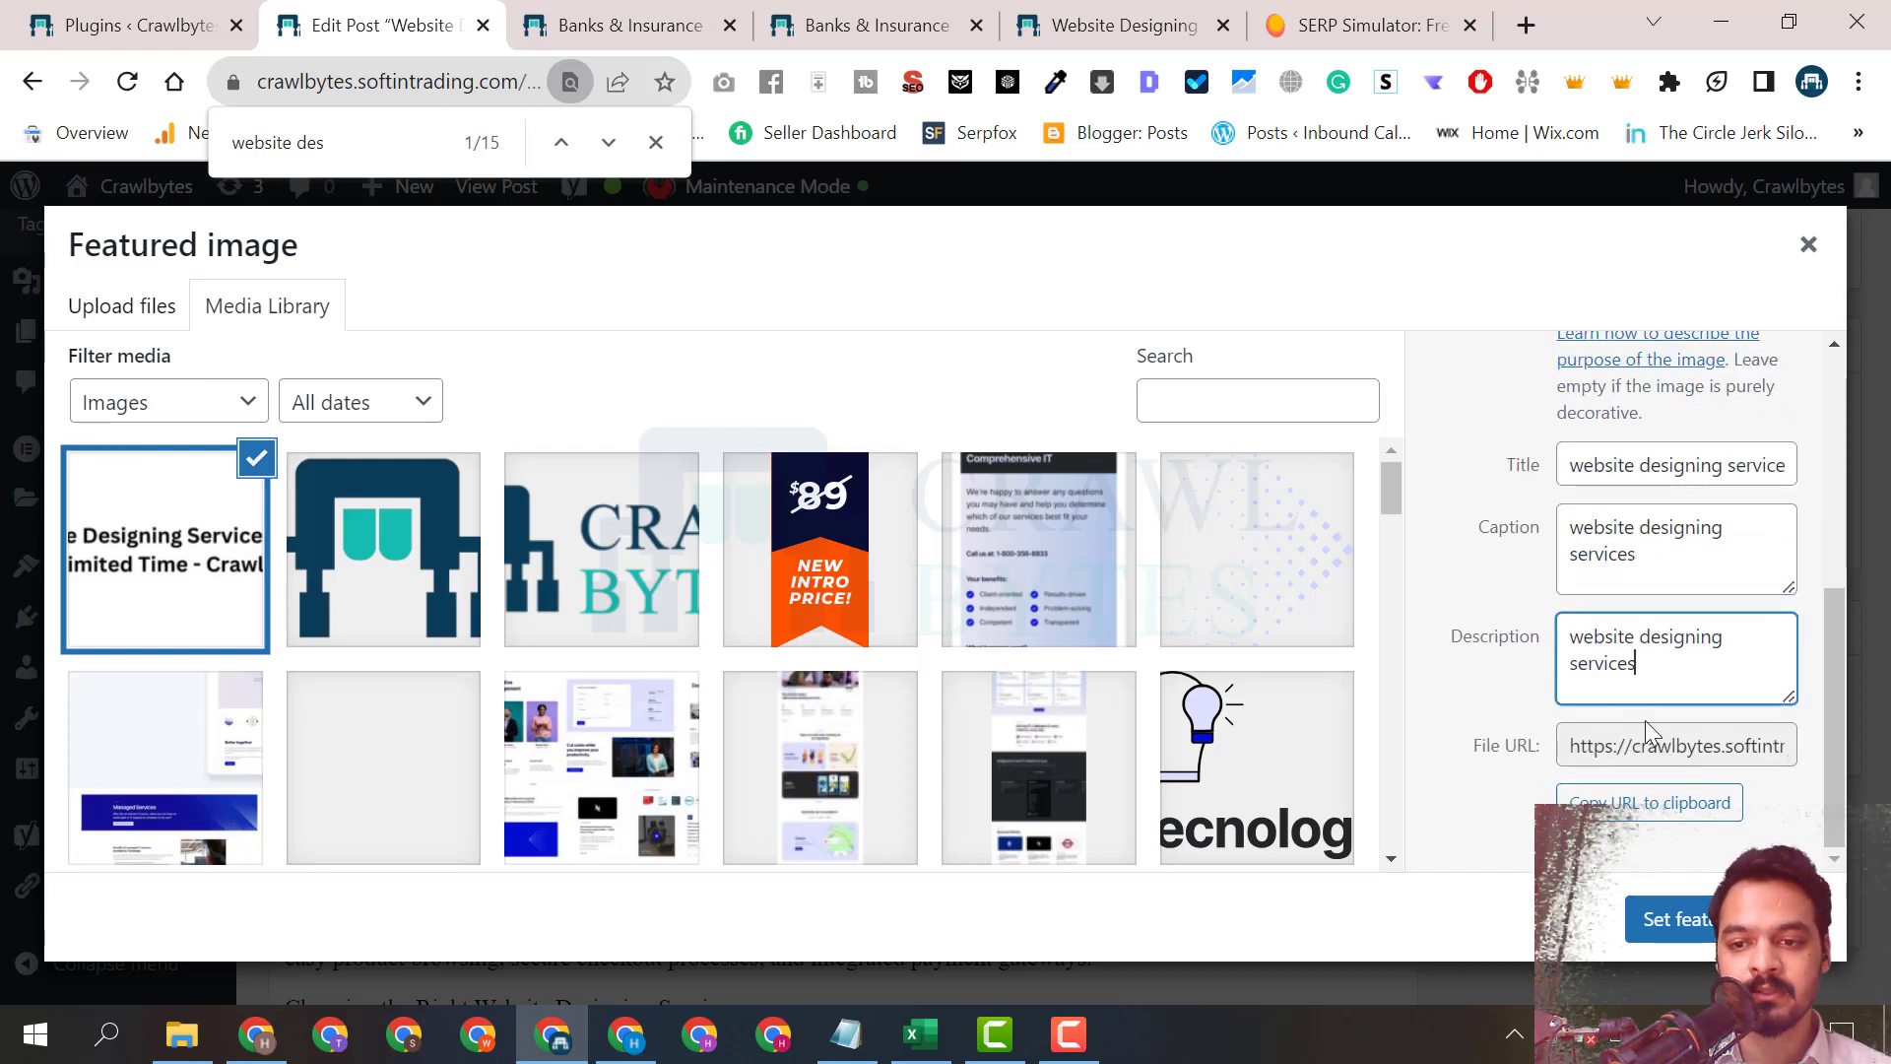
left_click(1674, 919)
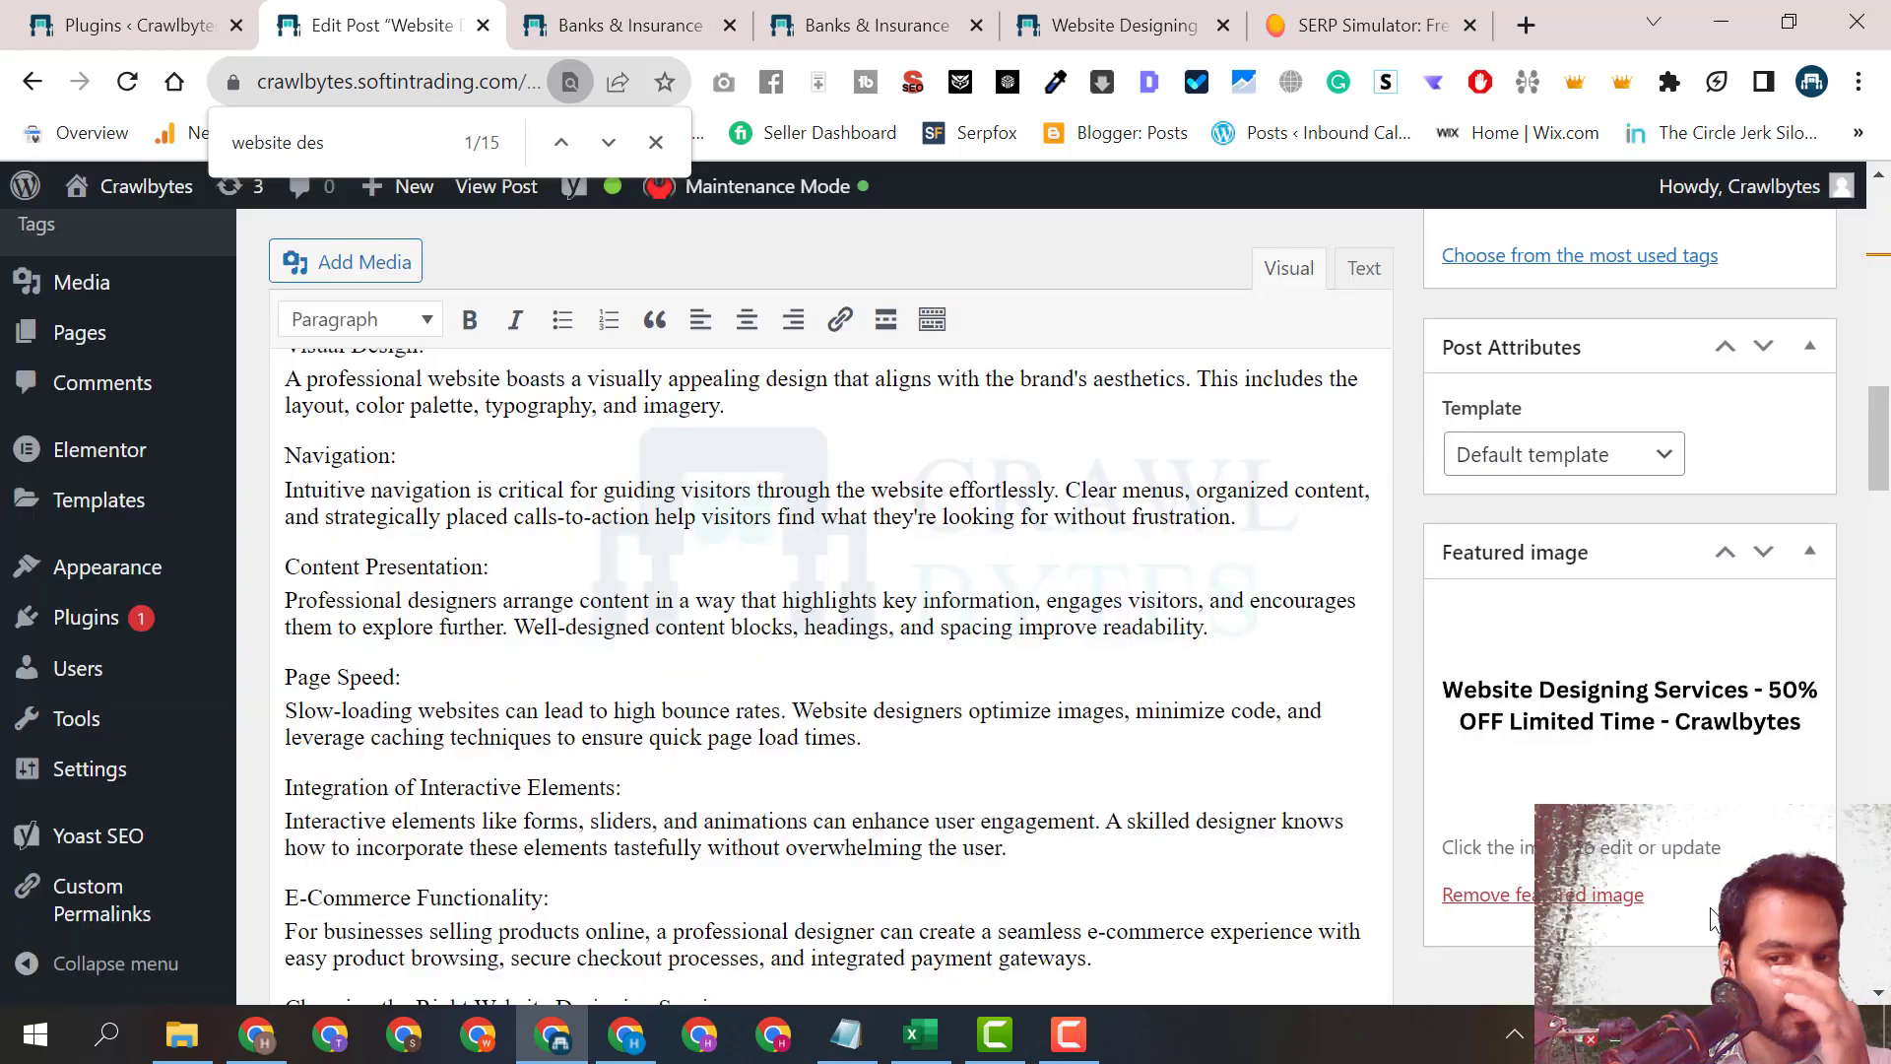
Check the Yoast SEO analysis for the image results and the remaining keyphrase problems.
scroll(1251, 727, "down", 15)
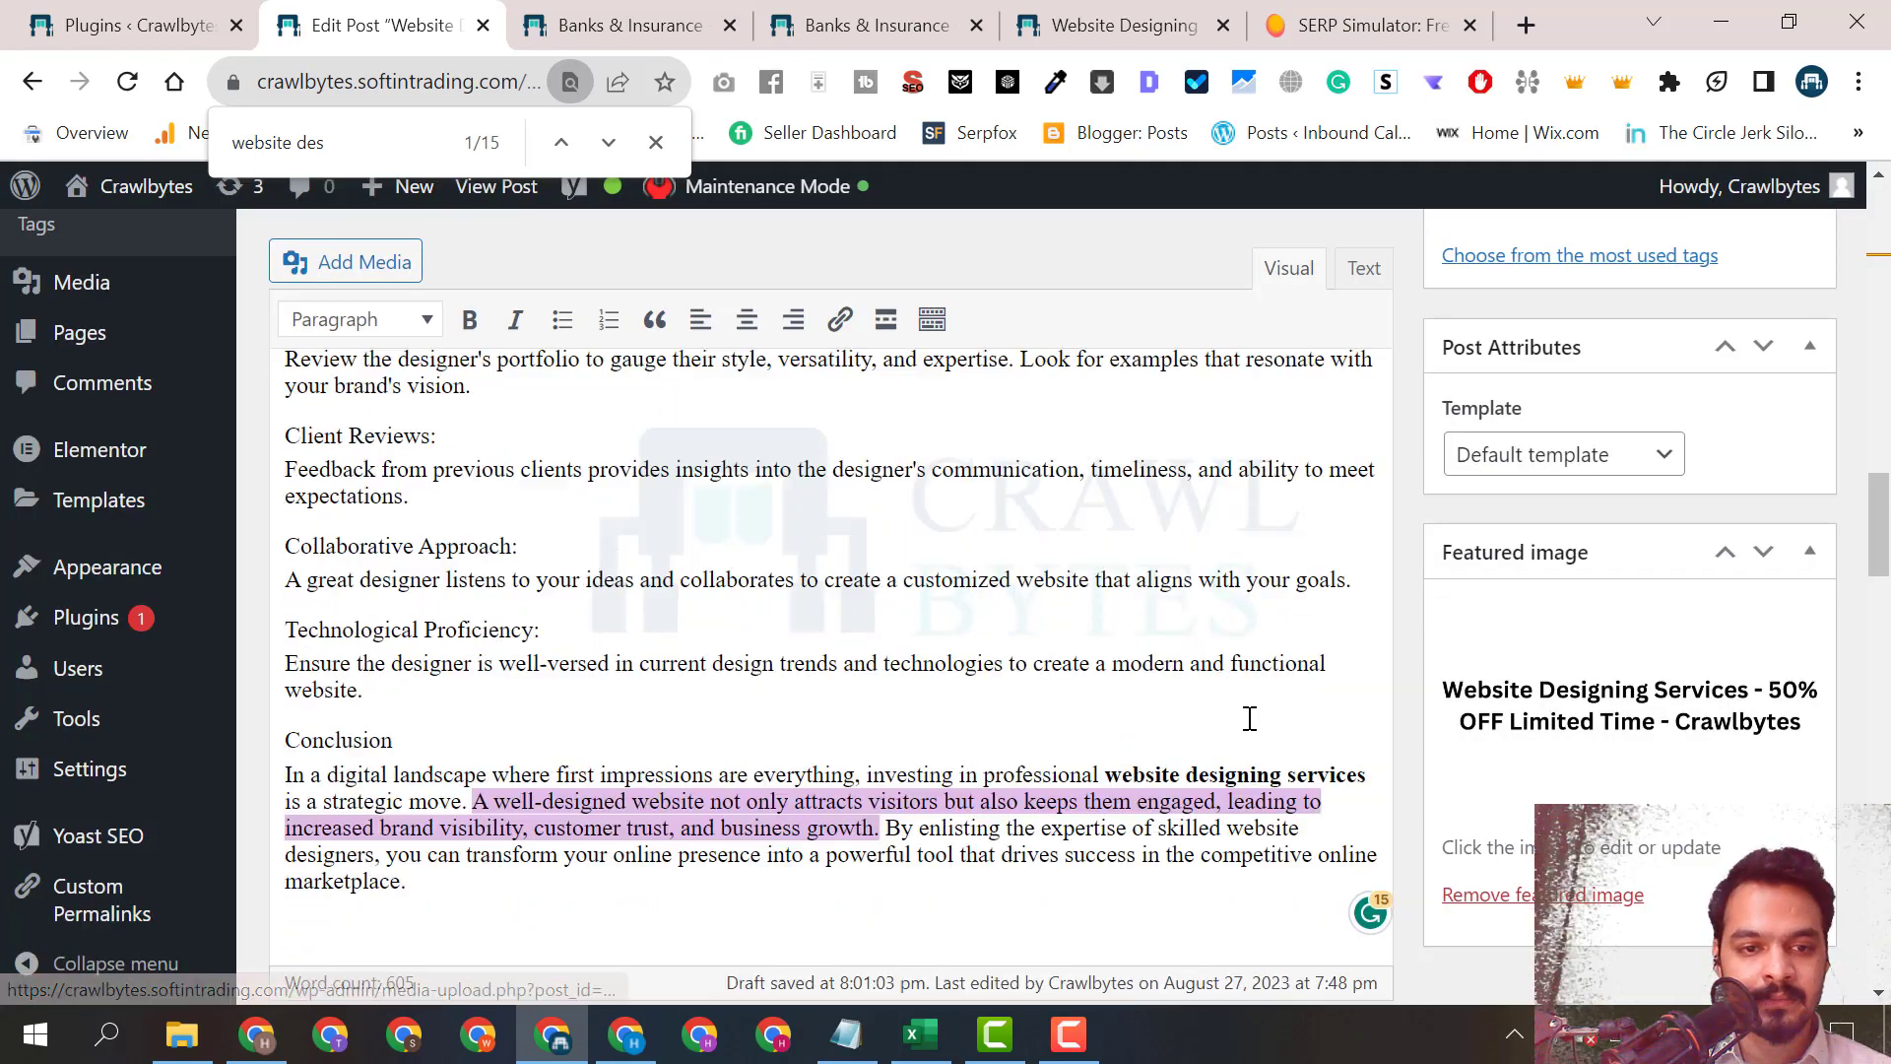
scroll(1251, 729, "down", 9)
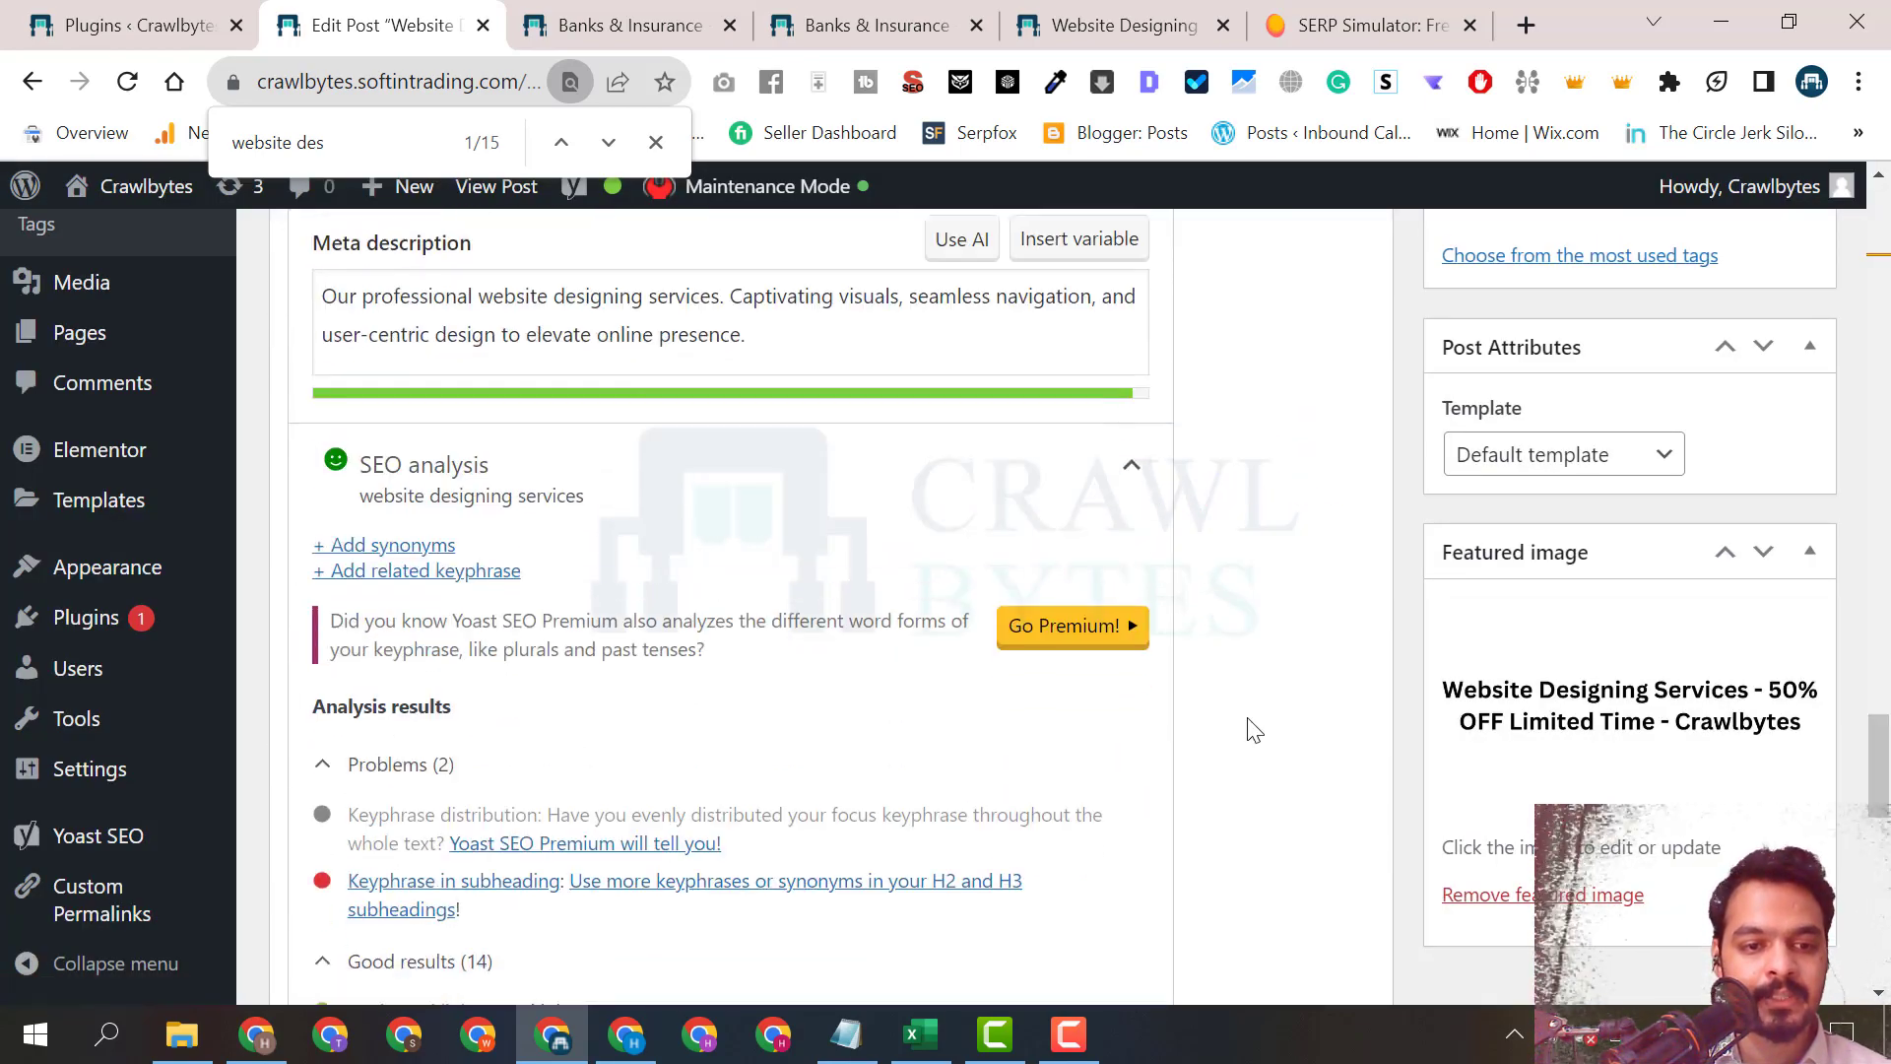
scroll(456, 836, "down", 3)
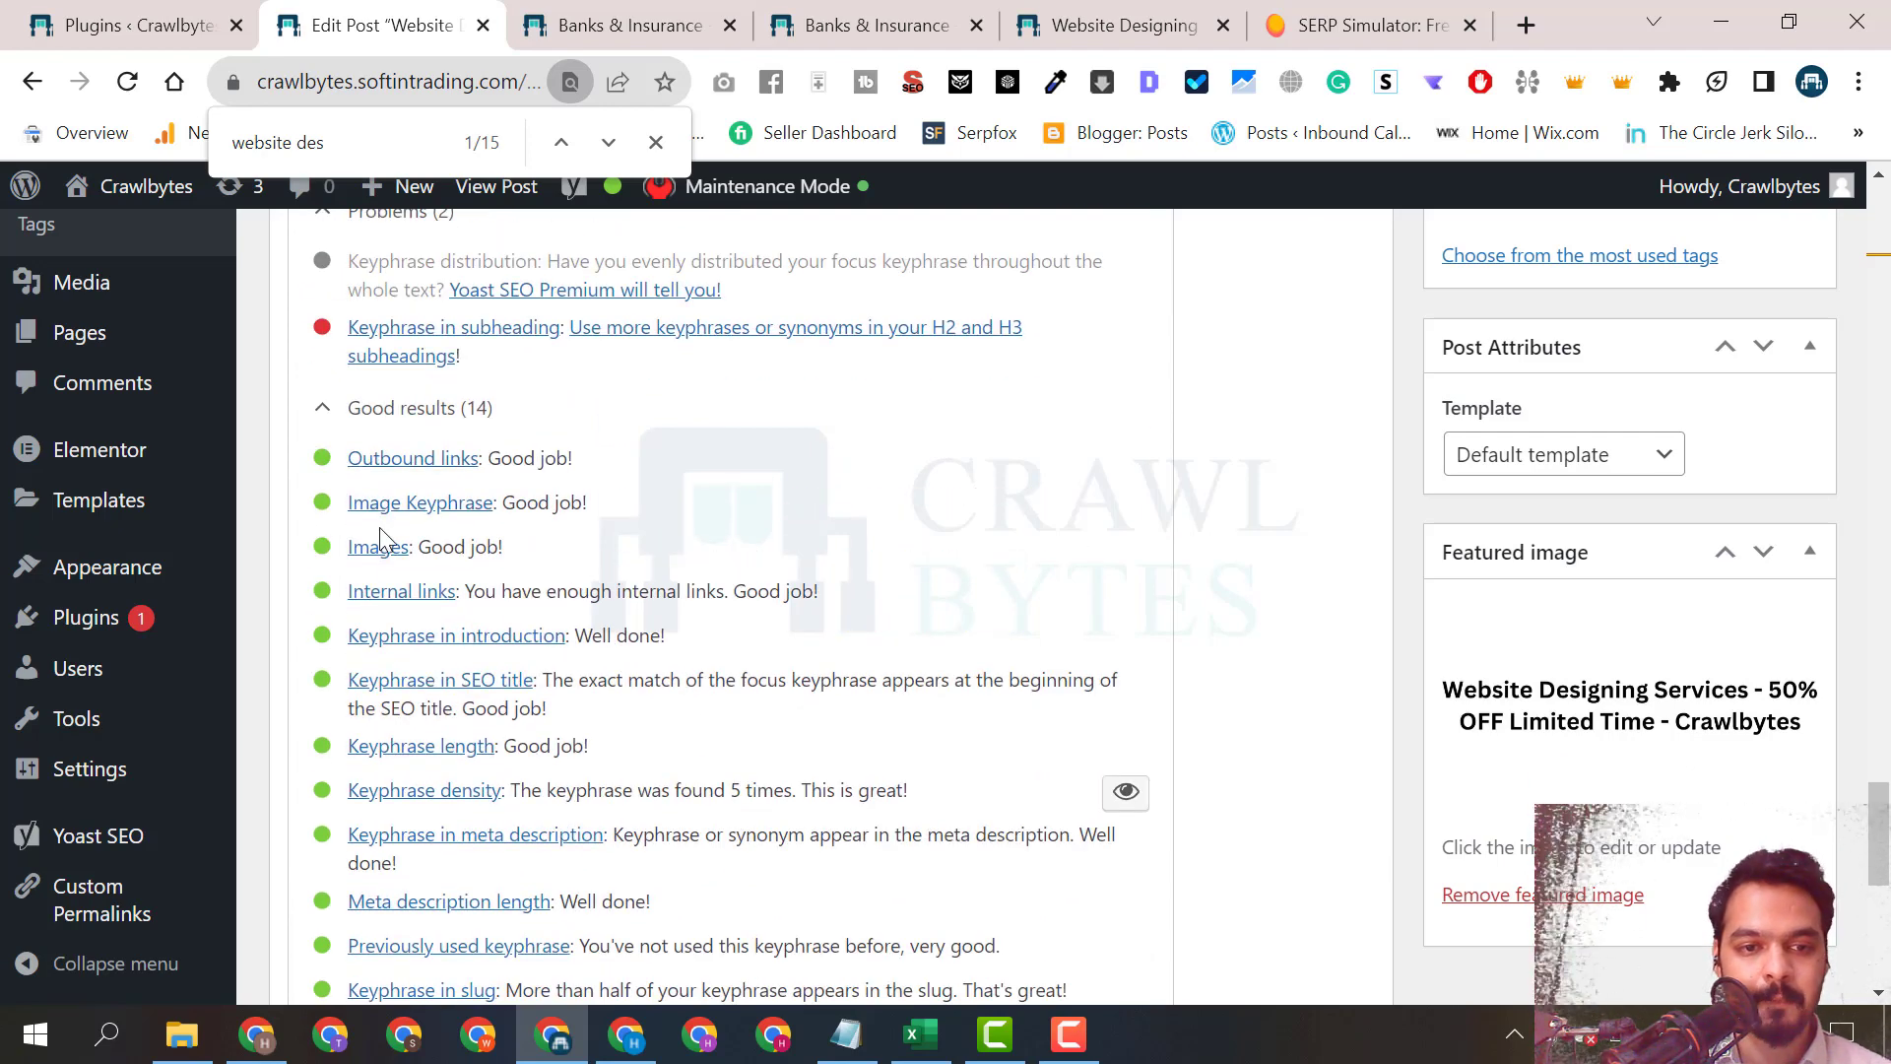
scroll(1153, 686, "up", 10)
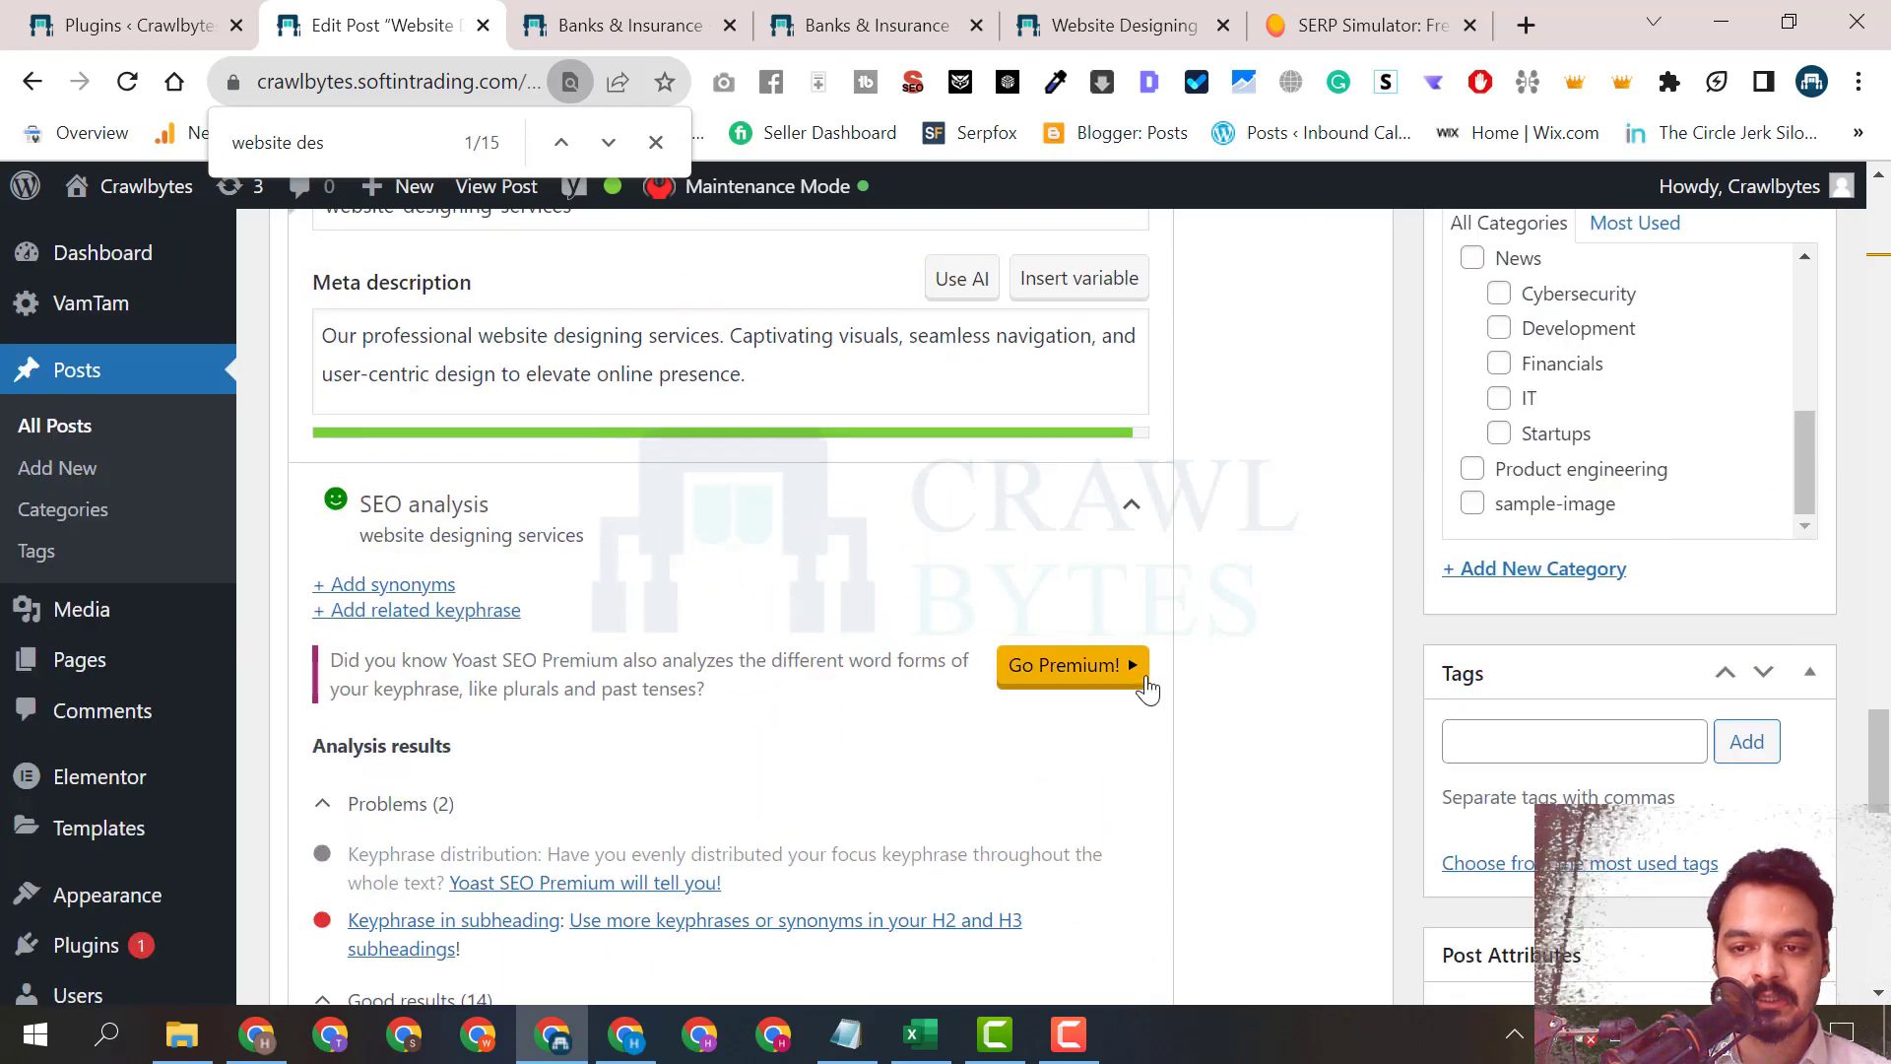
scroll(776, 703, "down", 13)
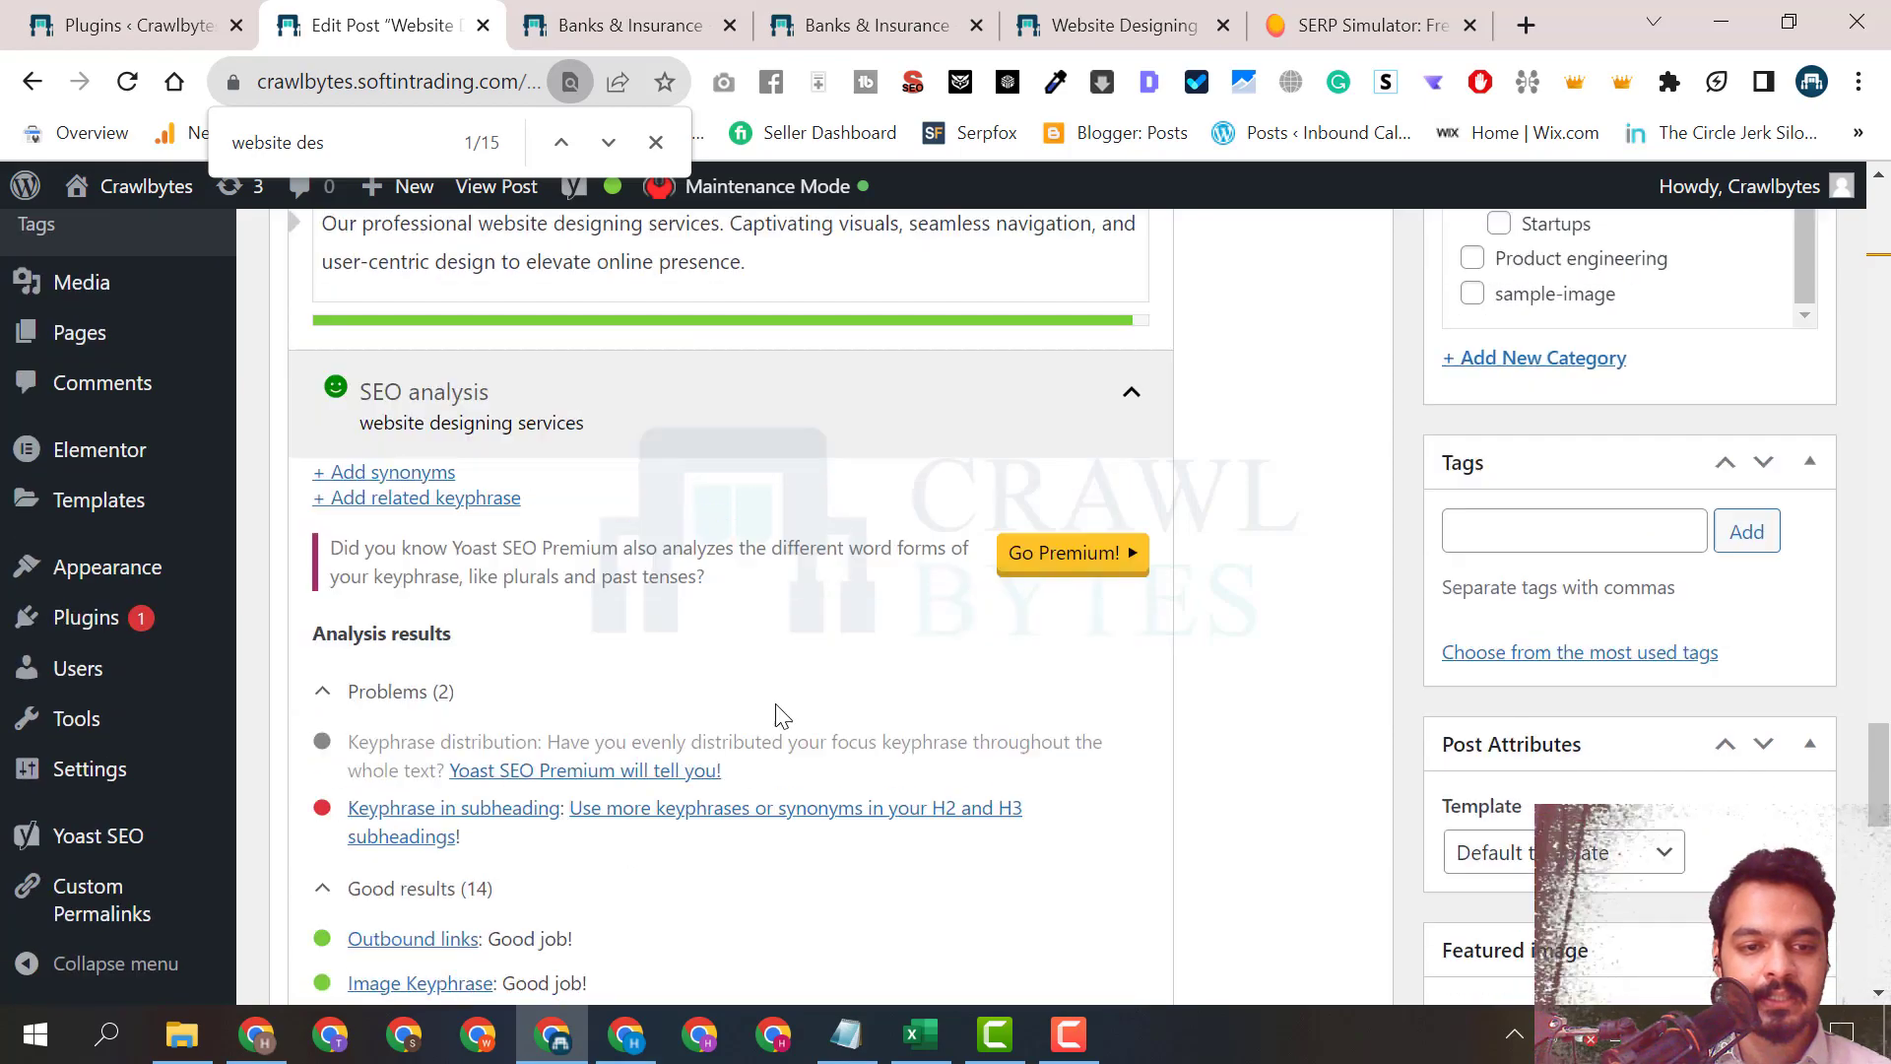
scroll(678, 647, "up", 3)
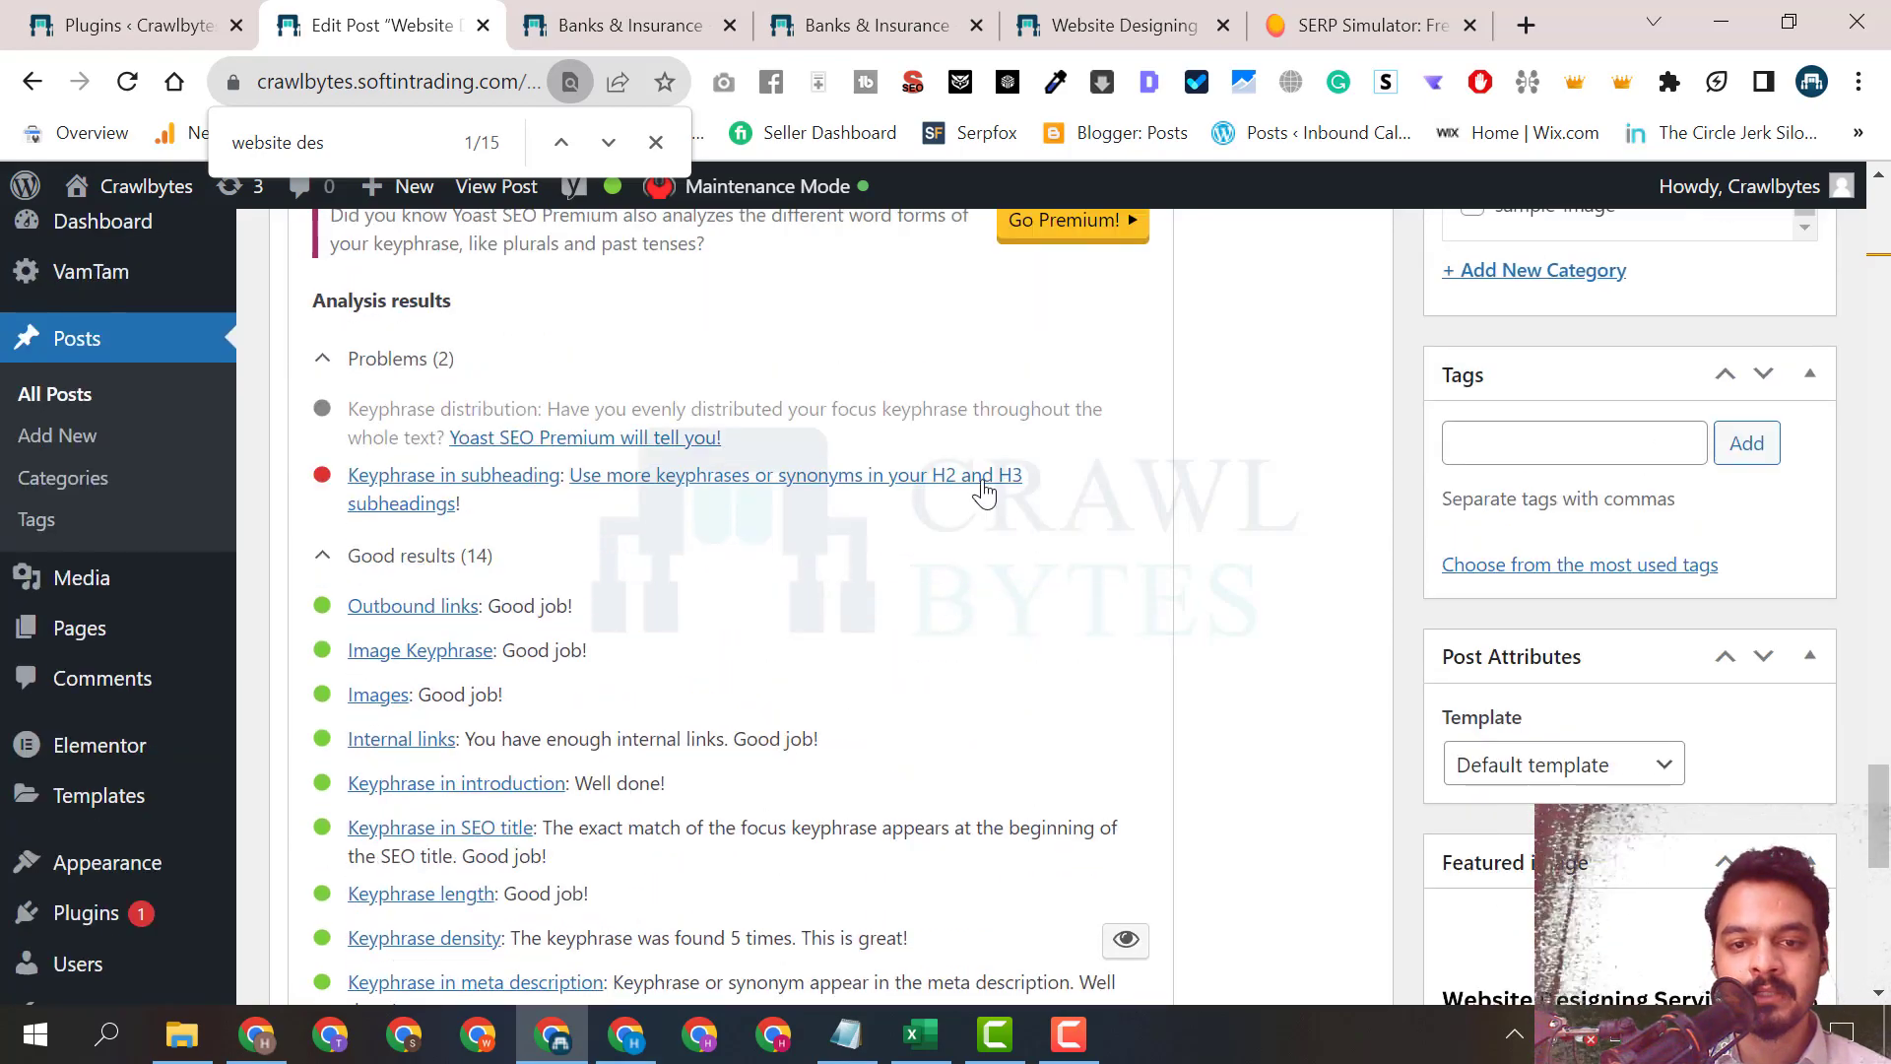
Append "for website designing services" to the "Branding and Identity" subheading in the post content.
scroll(734, 587, "up", 10)
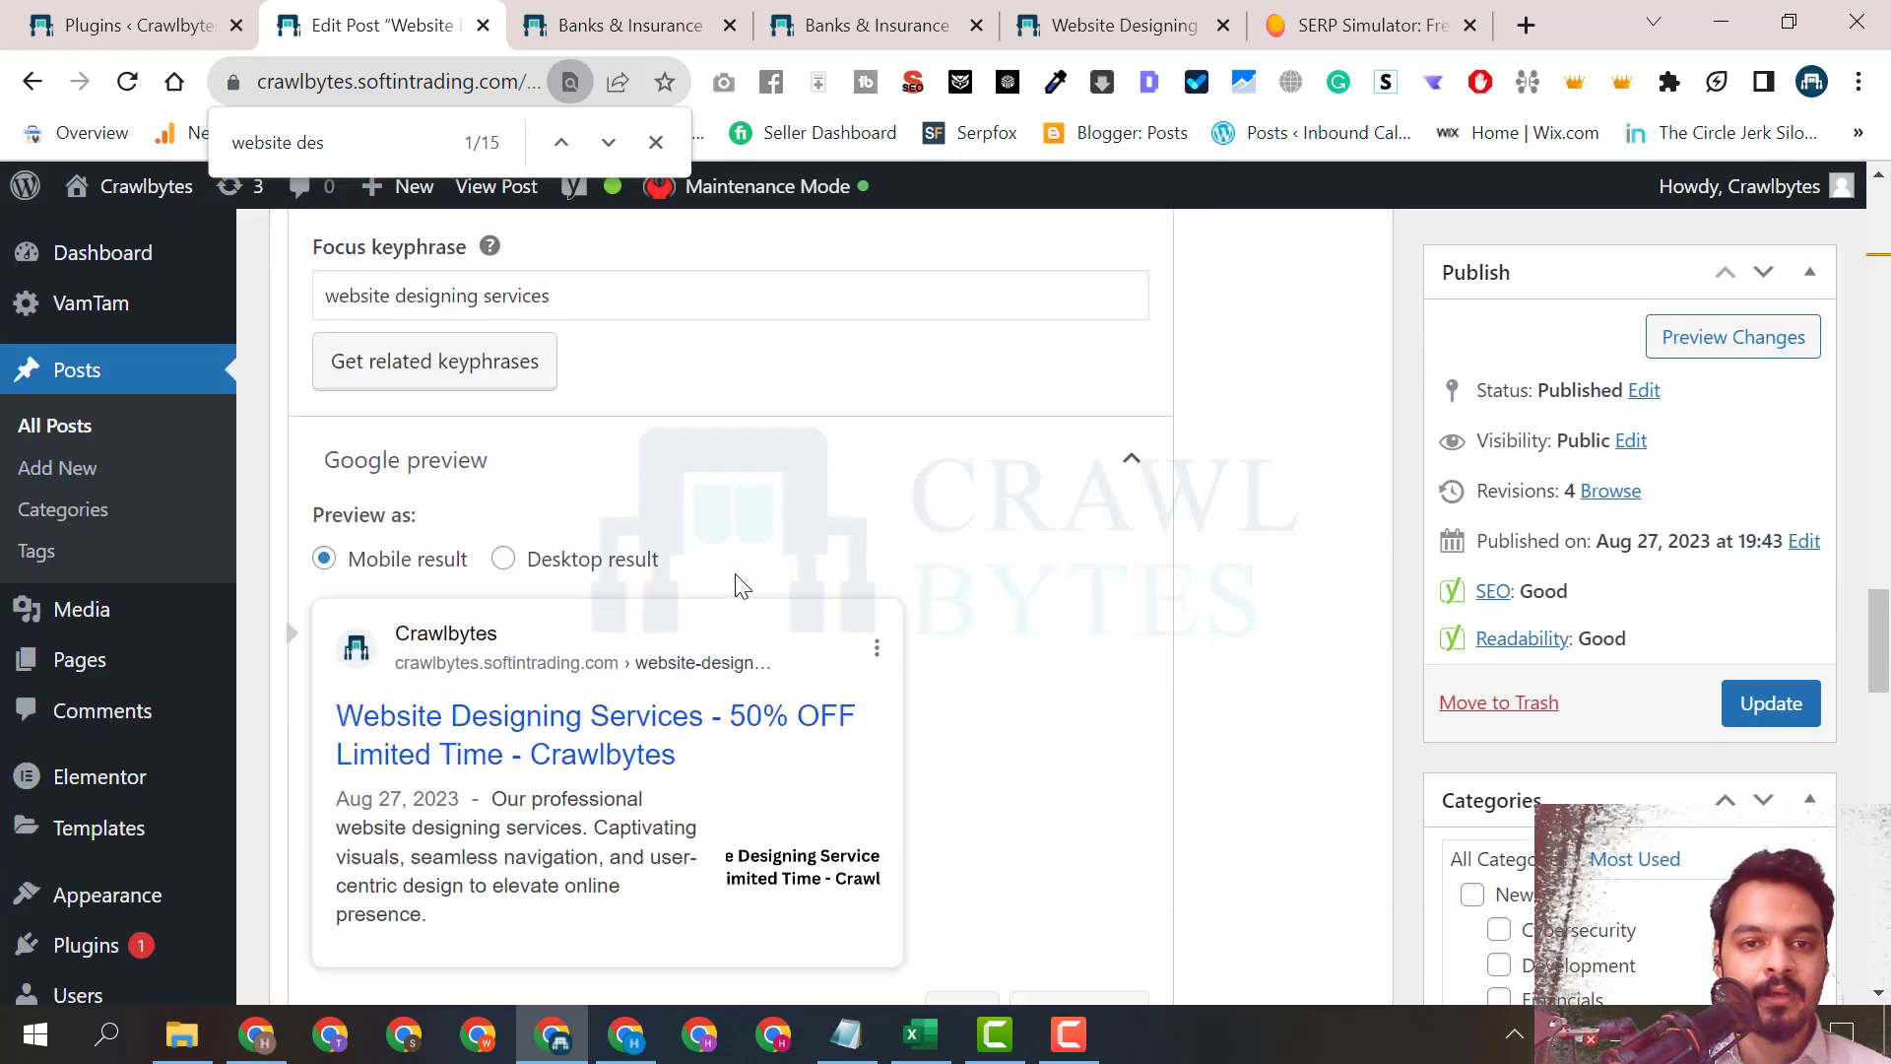
scroll(735, 587, "up", 15)
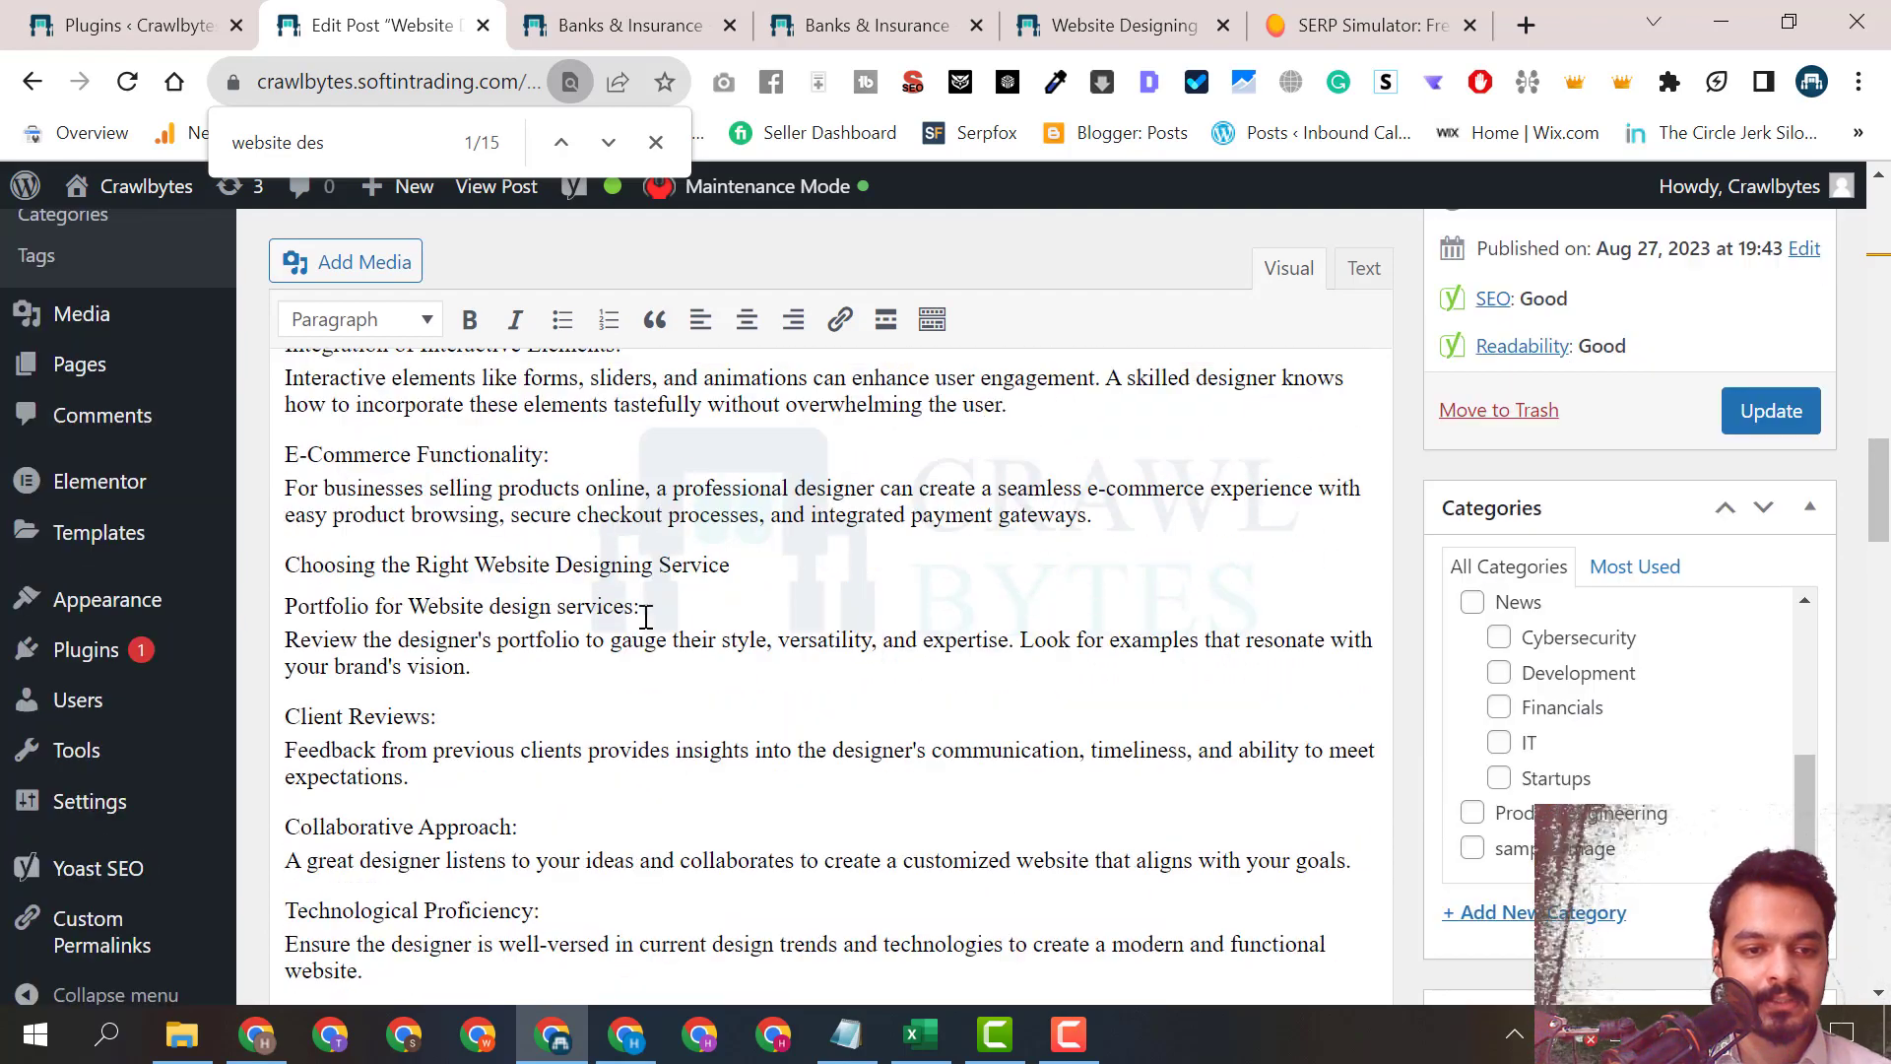
scroll(474, 572, "up", 15)
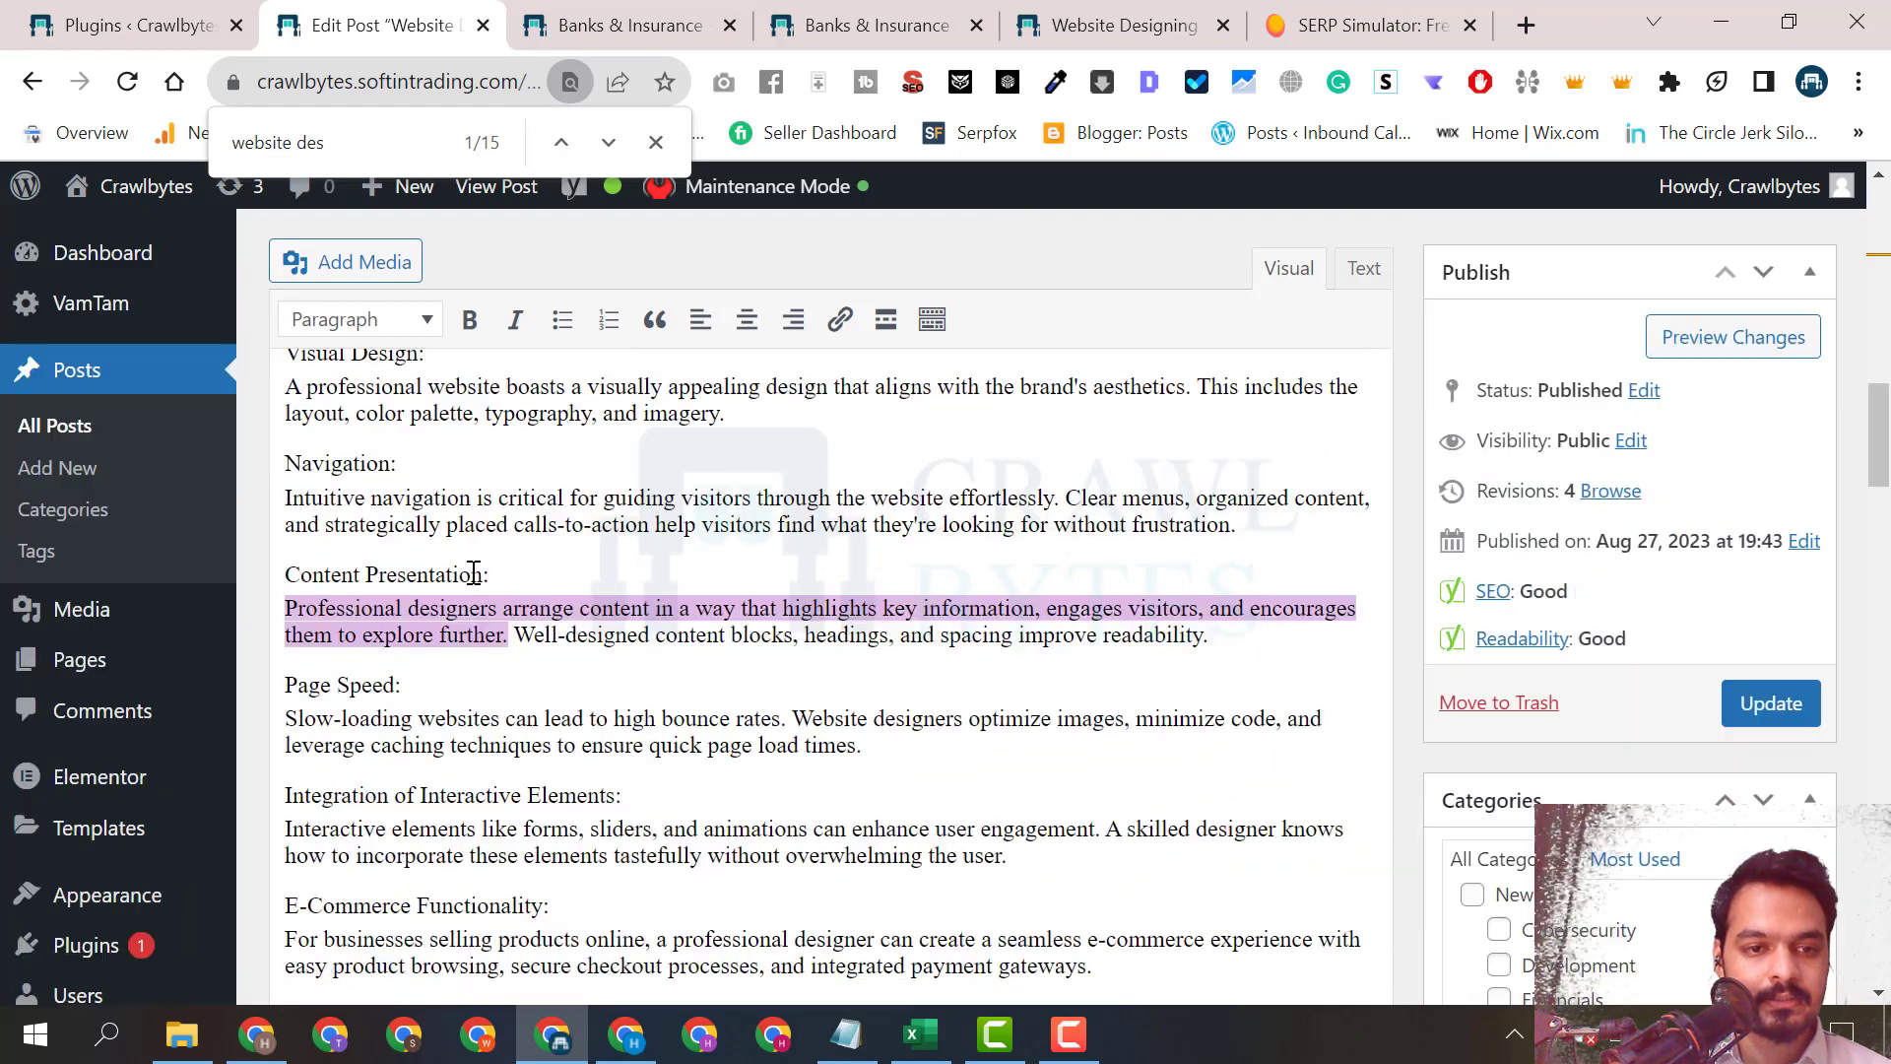
scroll(474, 572, "down", 5)
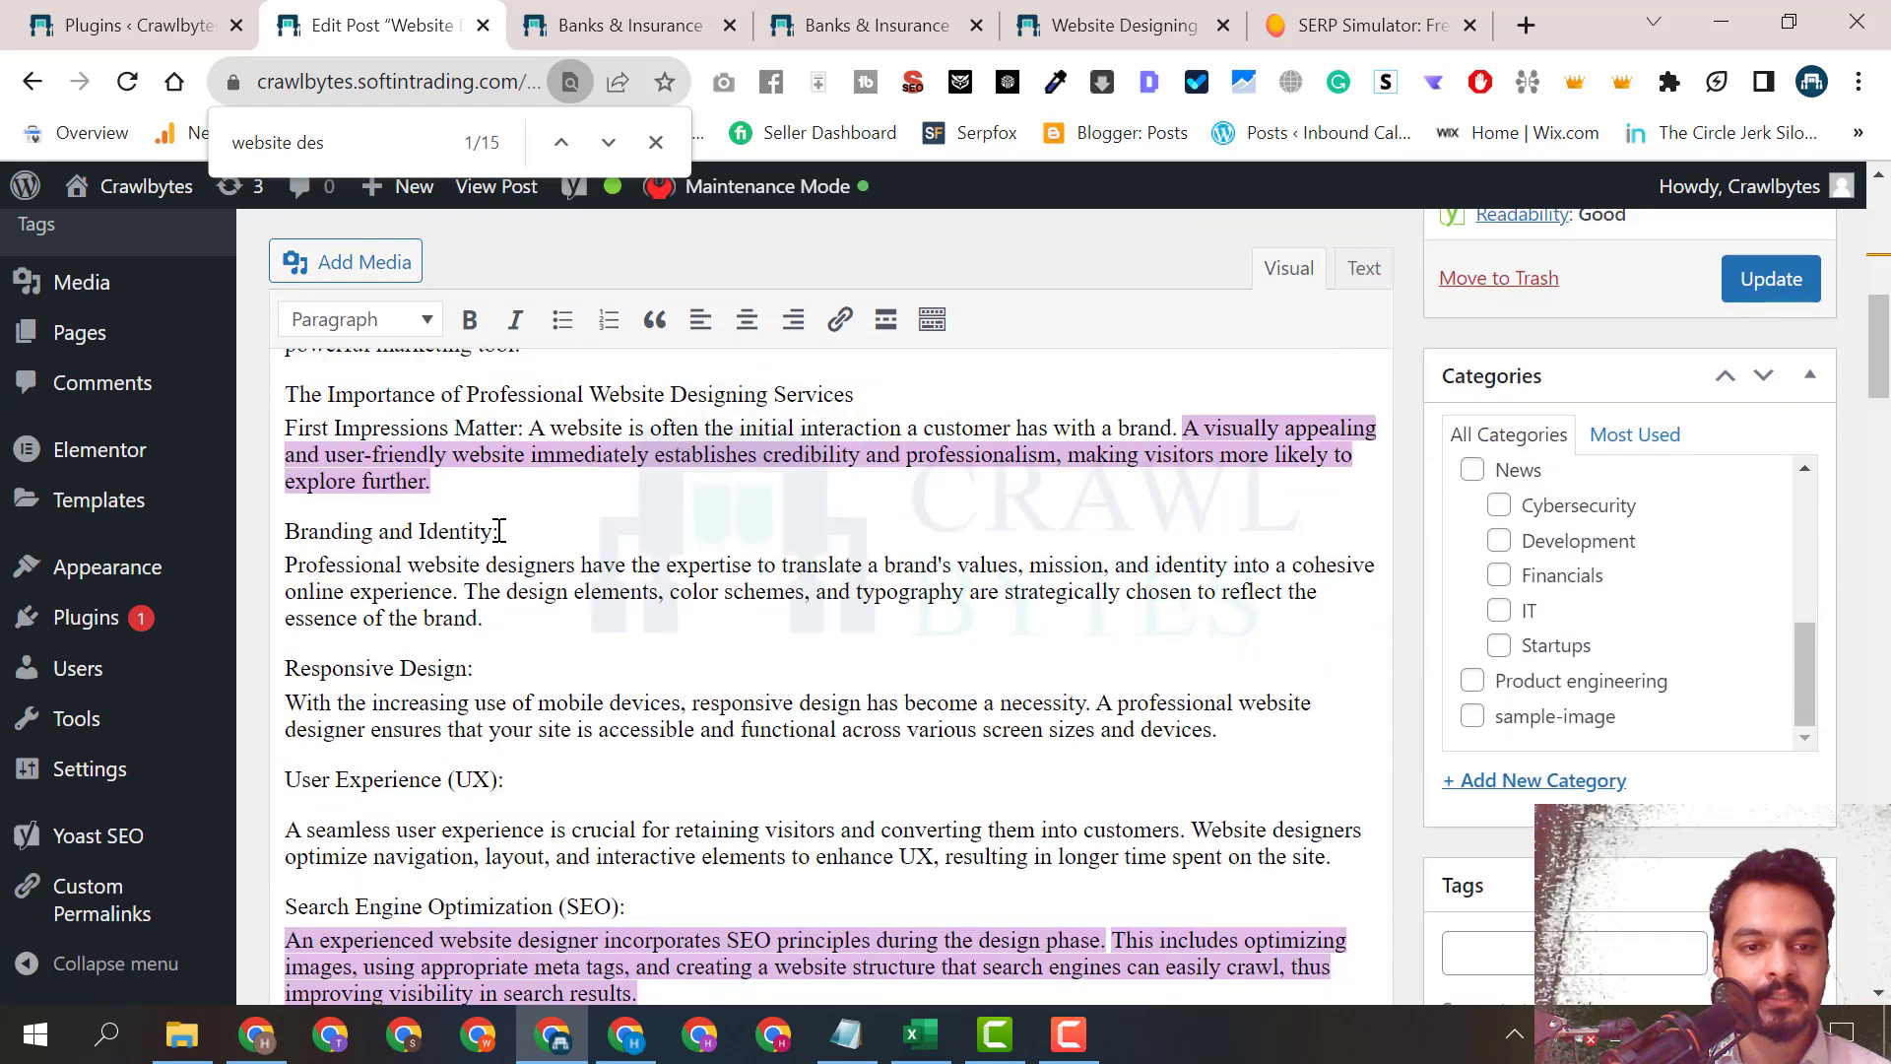
left_click(496, 533)
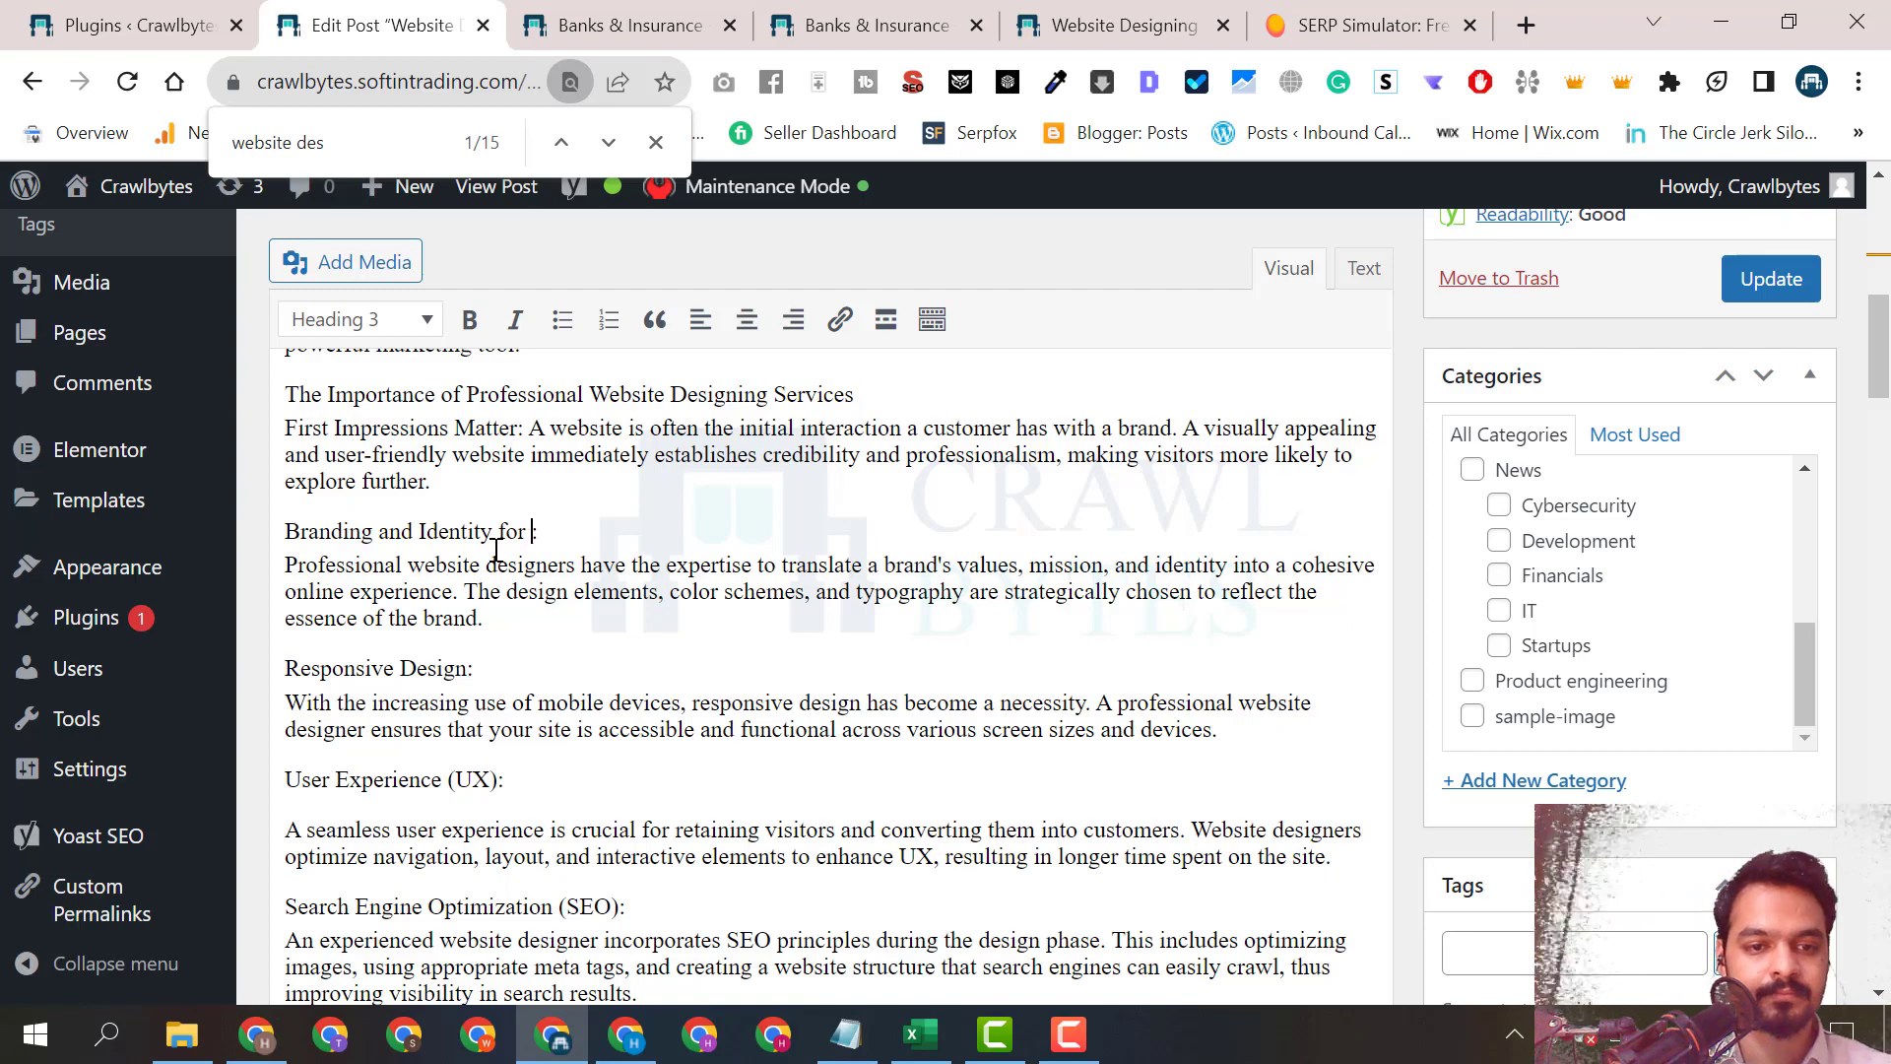
Append "for website designing services" to the "Content Presentation" subheading in the post content.
scroll(495, 549, "down", 5)
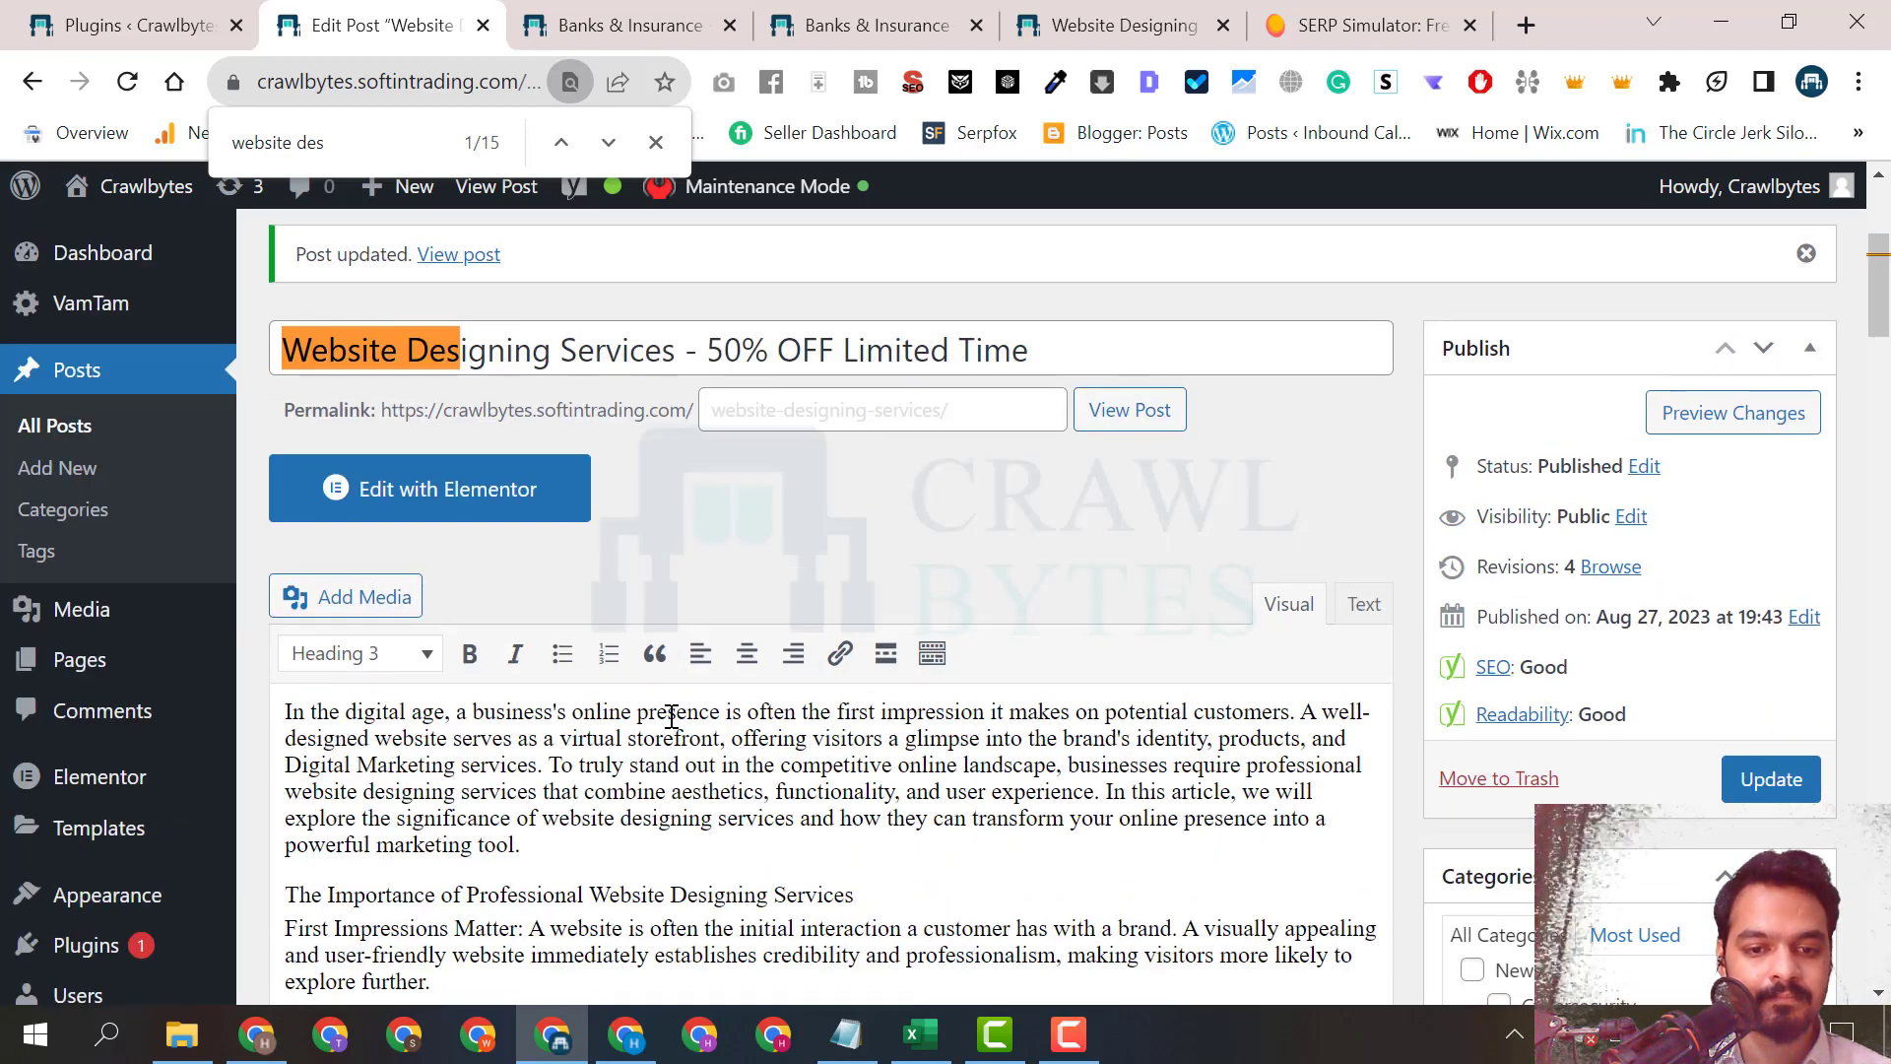
scroll(670, 716, "down", 3)
left_click_drag(1879, 344, 1883, 465)
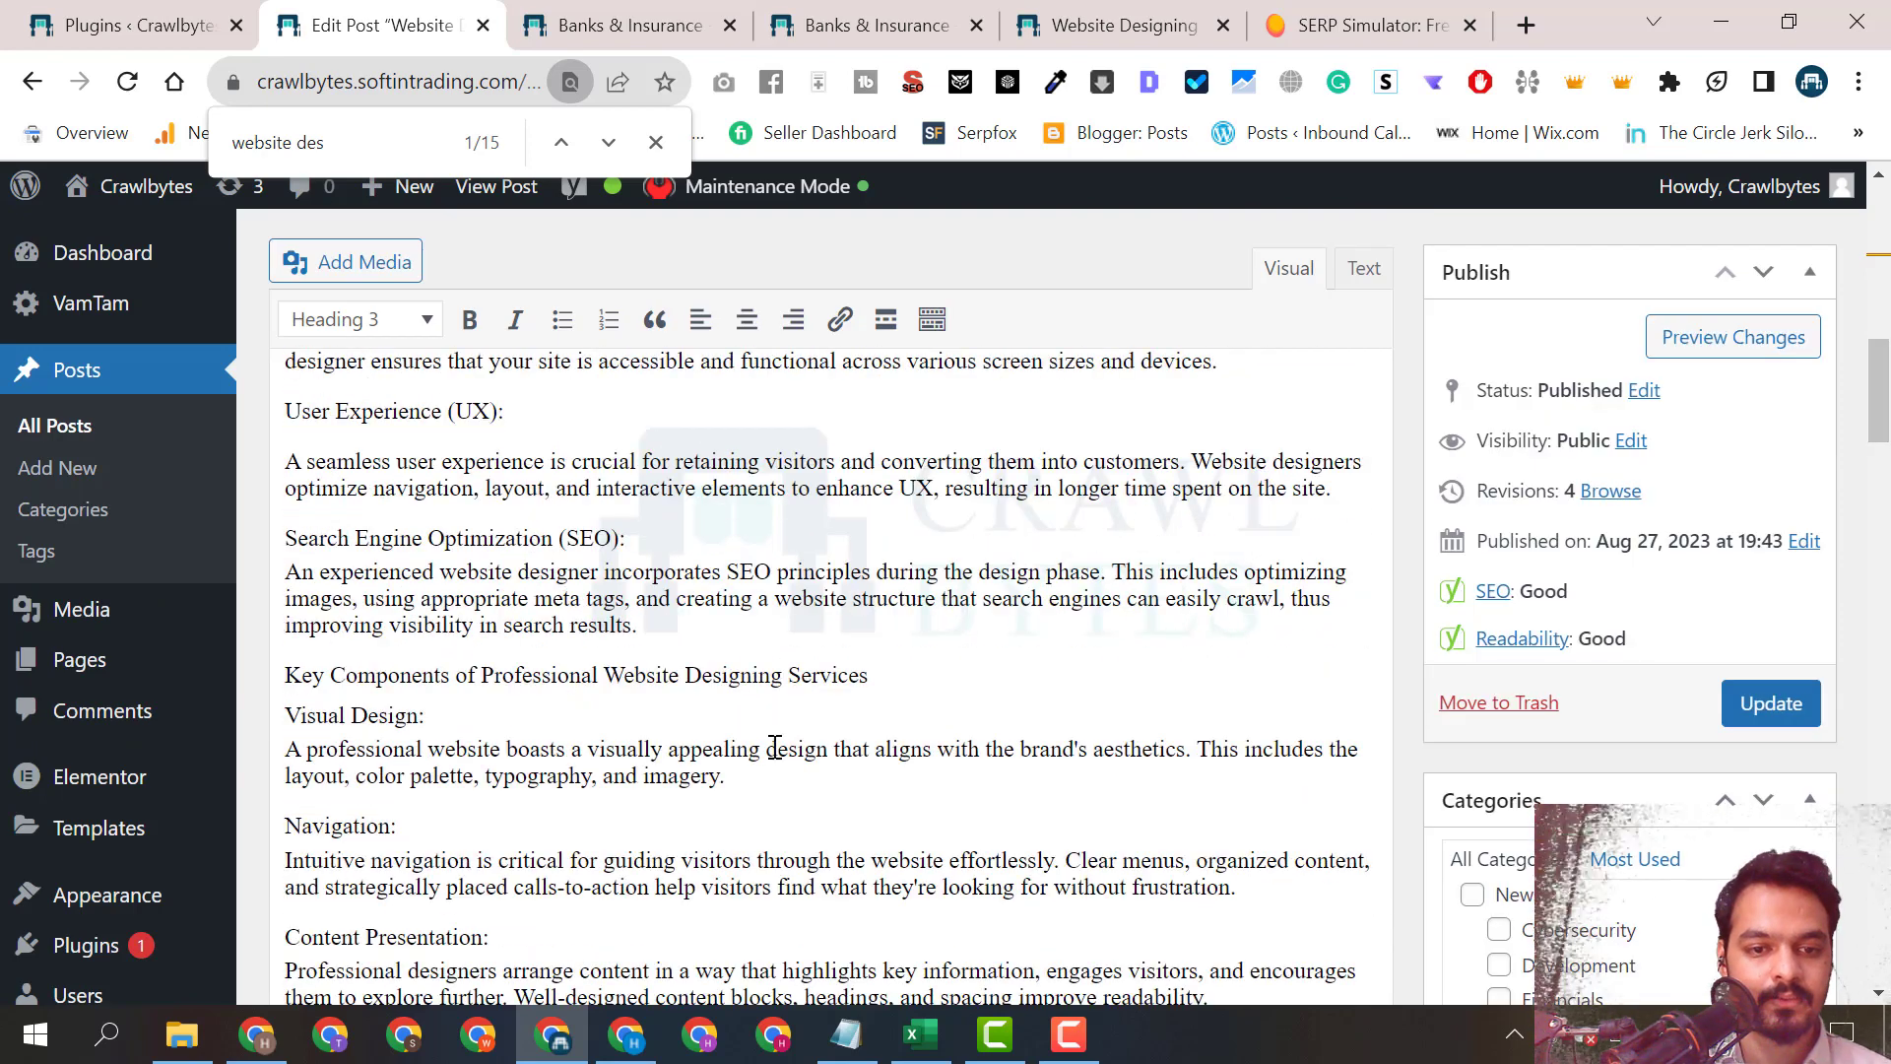
scroll(731, 760, "down", 1)
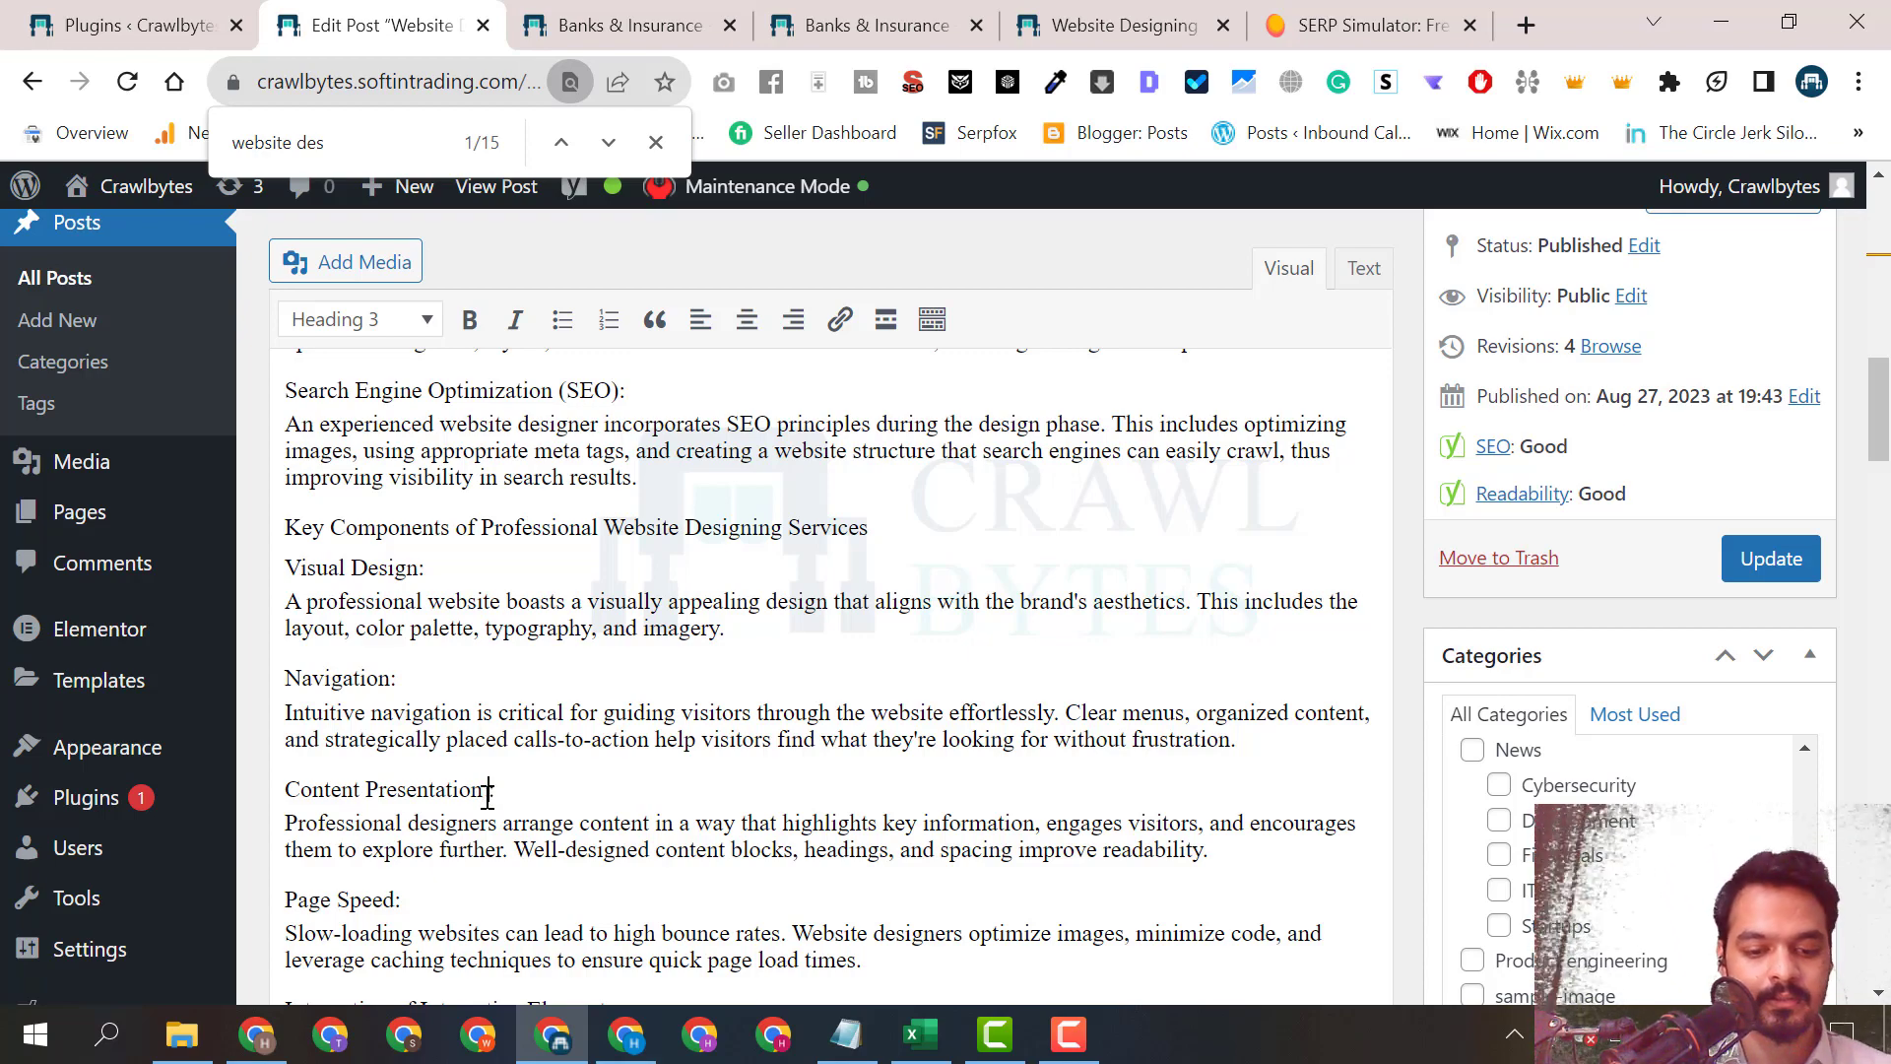
key("ctrl+v")
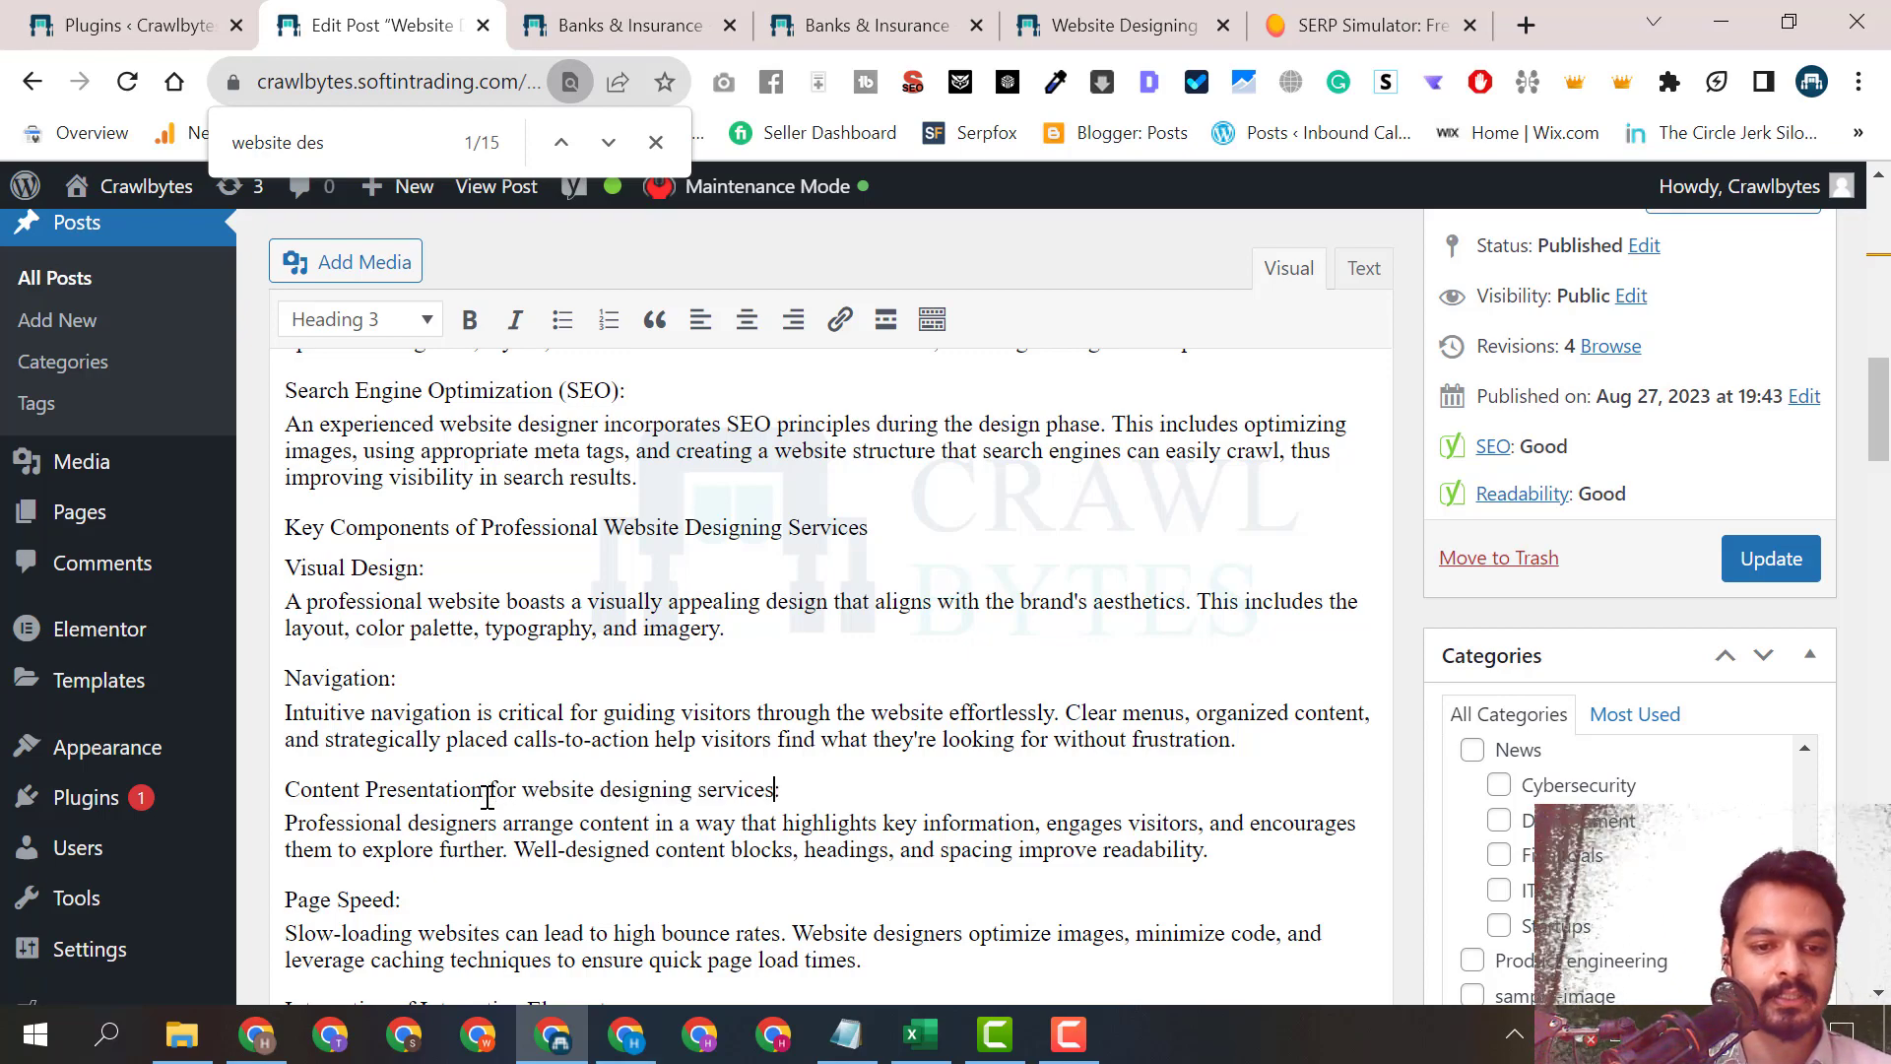
Review the updated Yoast SEO analysis, including the keyphrase in subheading and keyphrase density checks.
scroll(1088, 827, "down", 15)
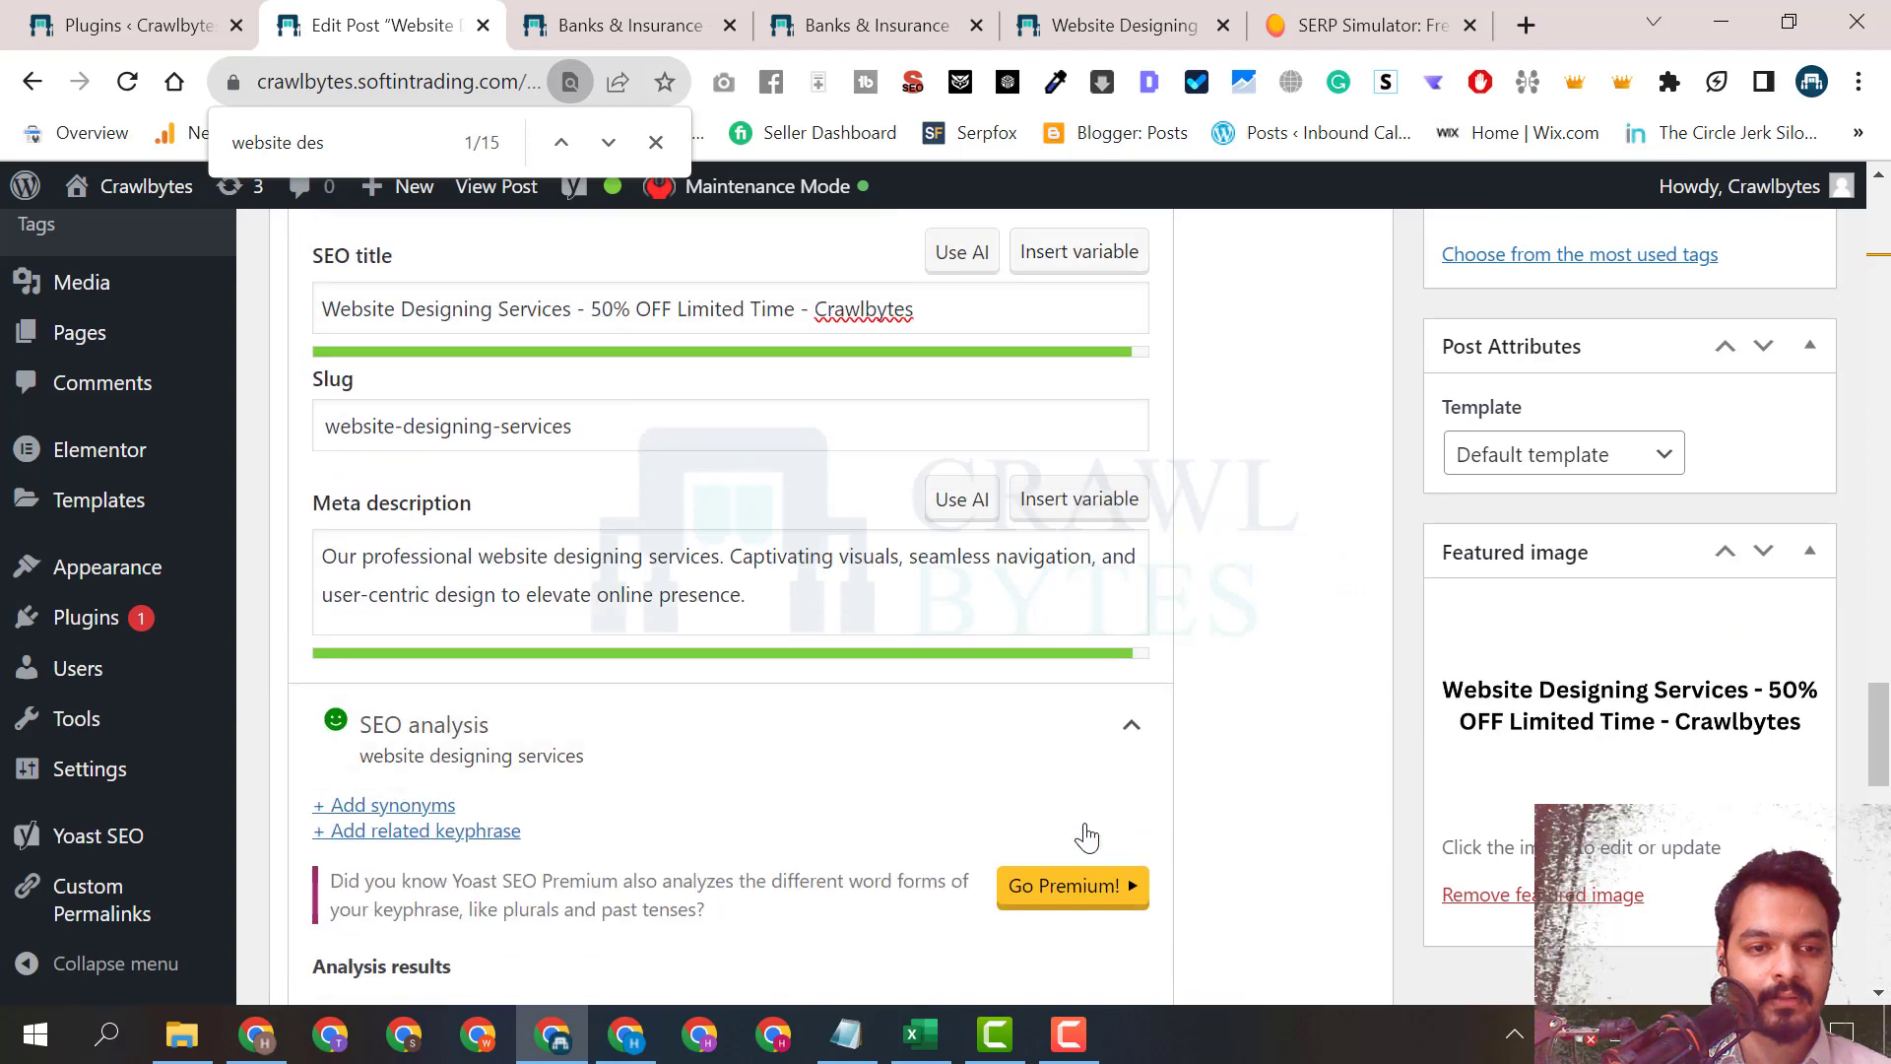
scroll(1092, 836, "down", 1)
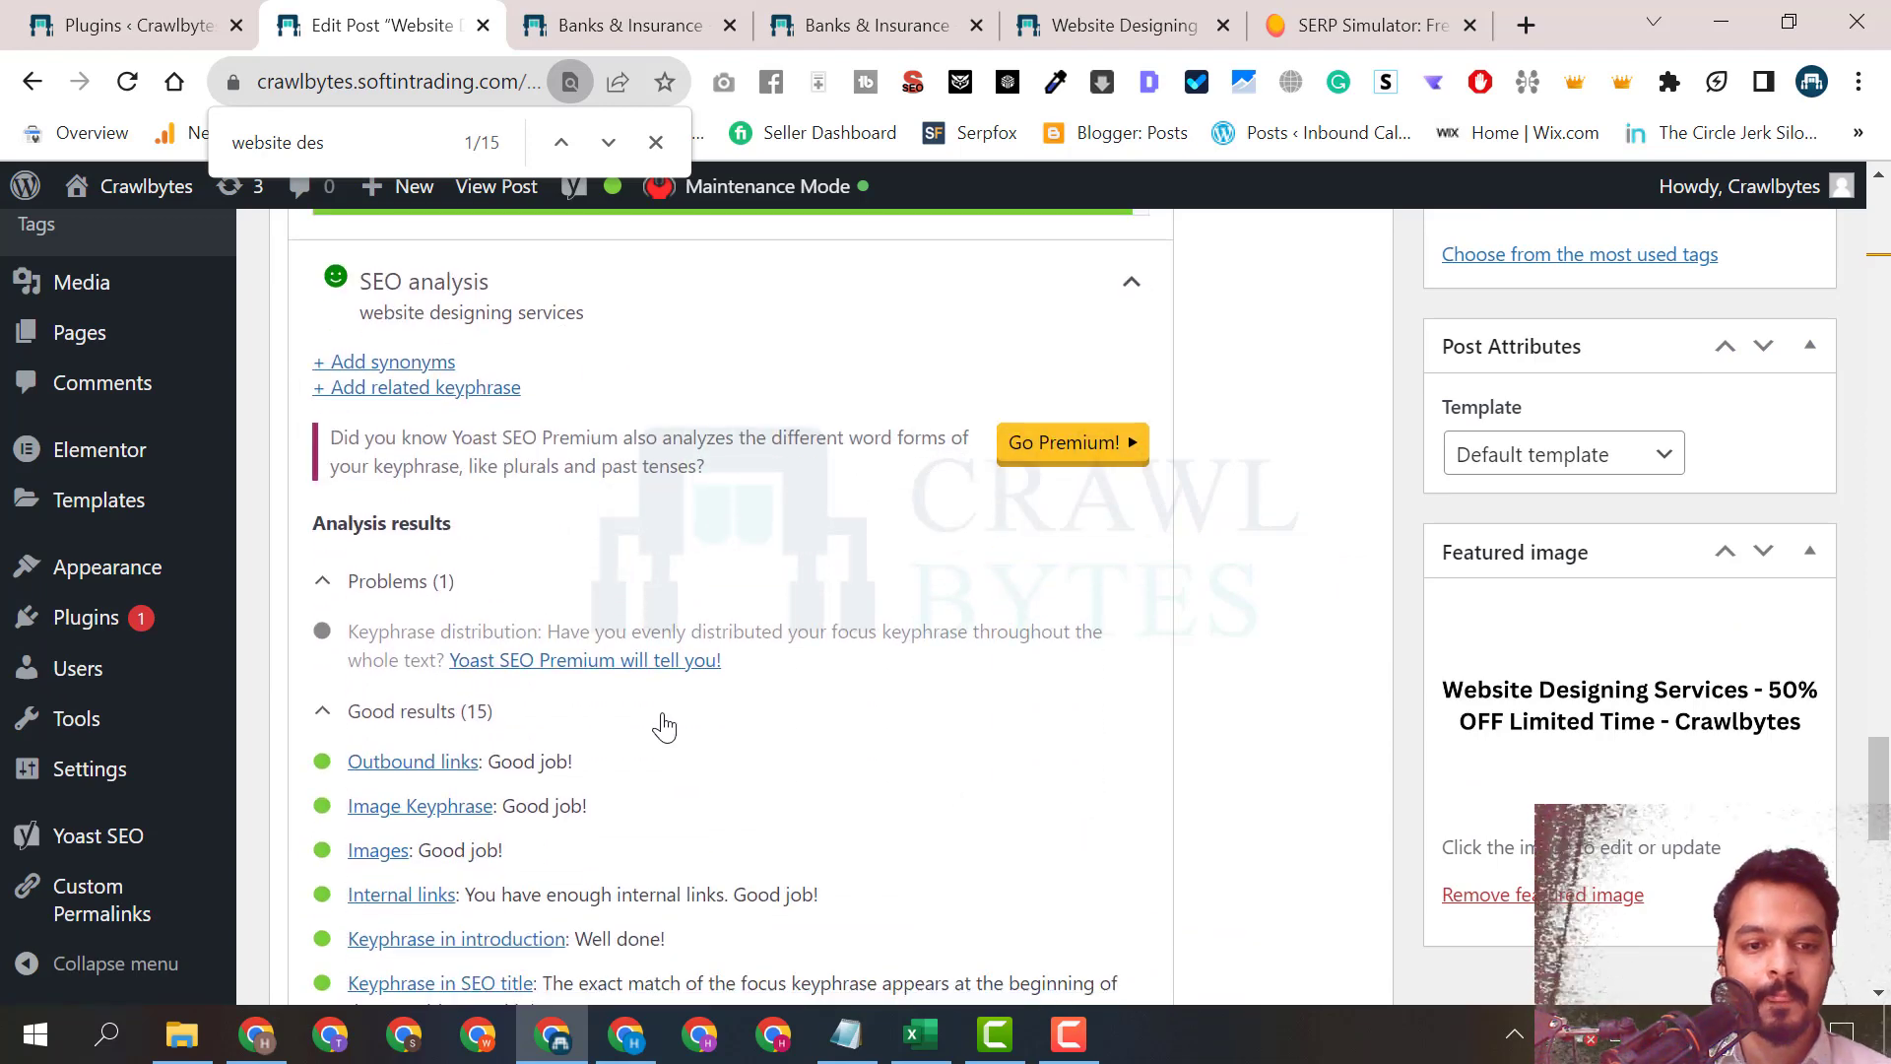
scroll(533, 744, "down", 3)
scroll(556, 743, "down", 3)
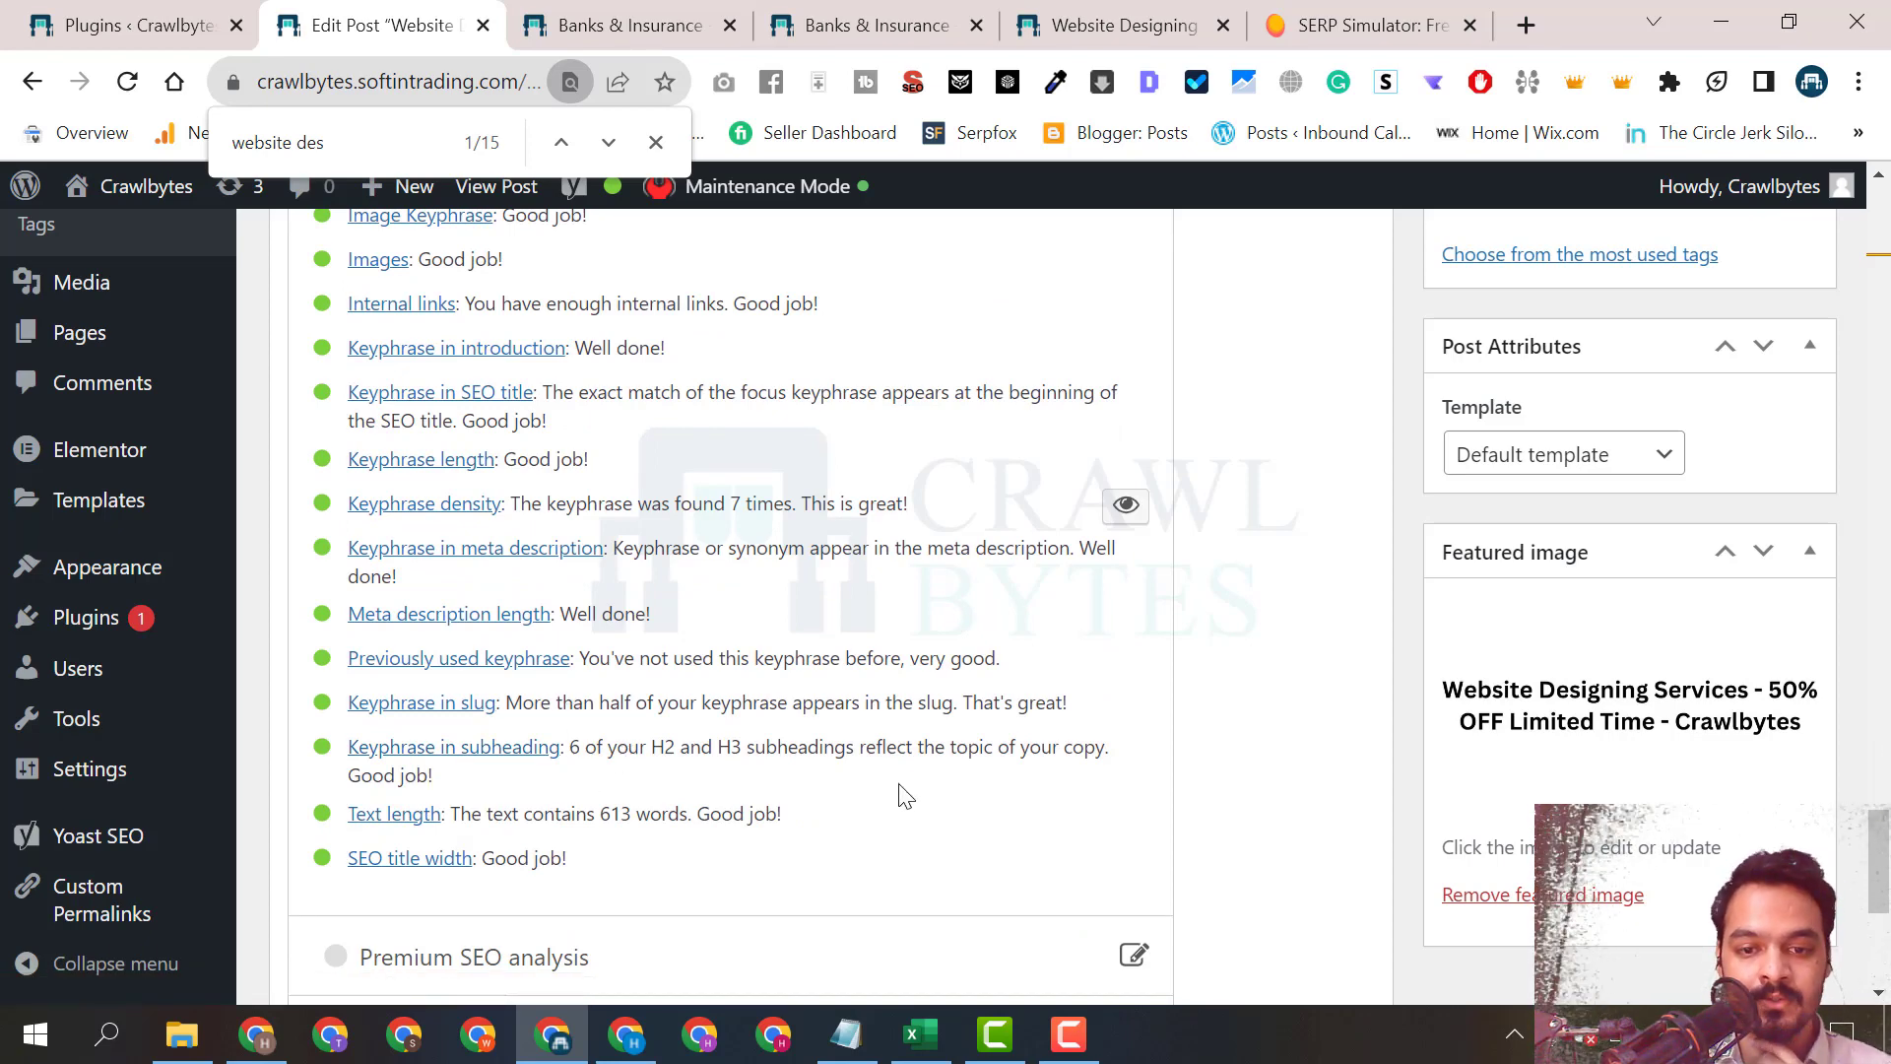
scroll(512, 709, "up", 3)
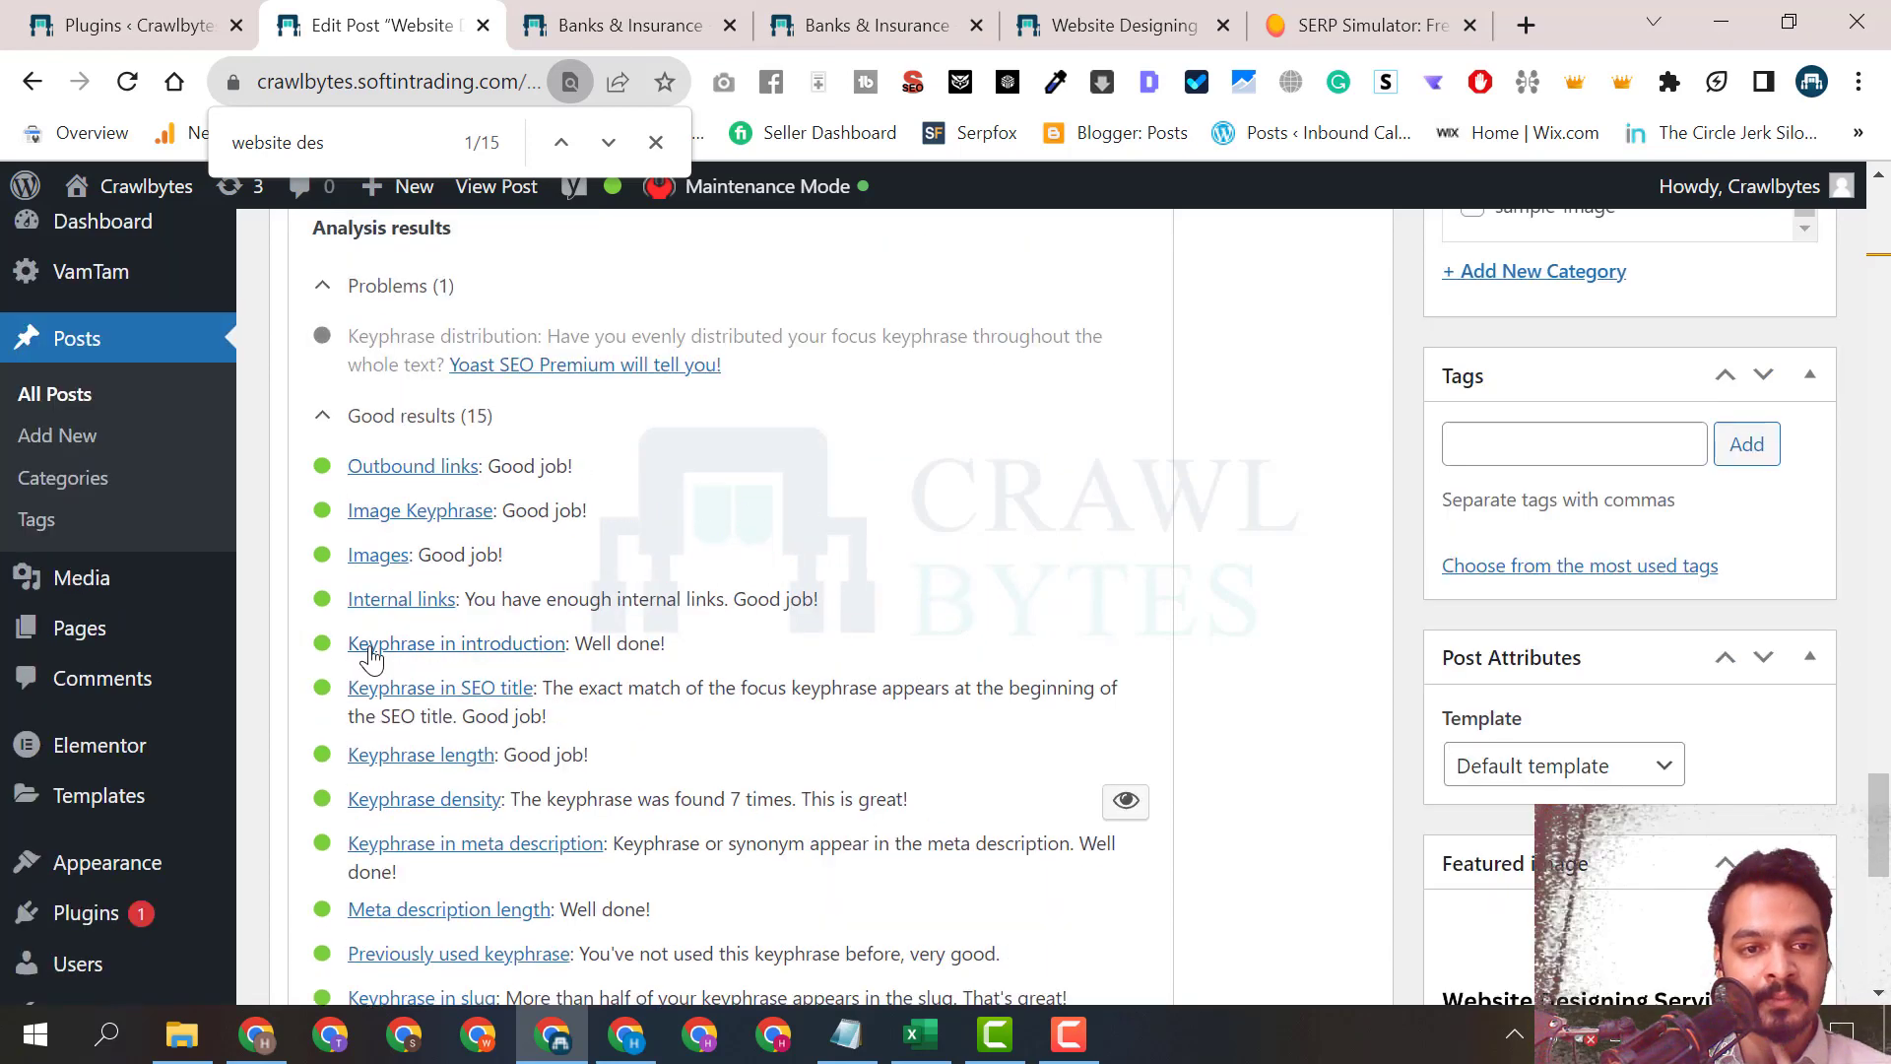
Open the post's Yoast readability analysis and examine its problems and good results.
scroll(421, 591, "up", 4)
scroll(419, 701, "up", 8)
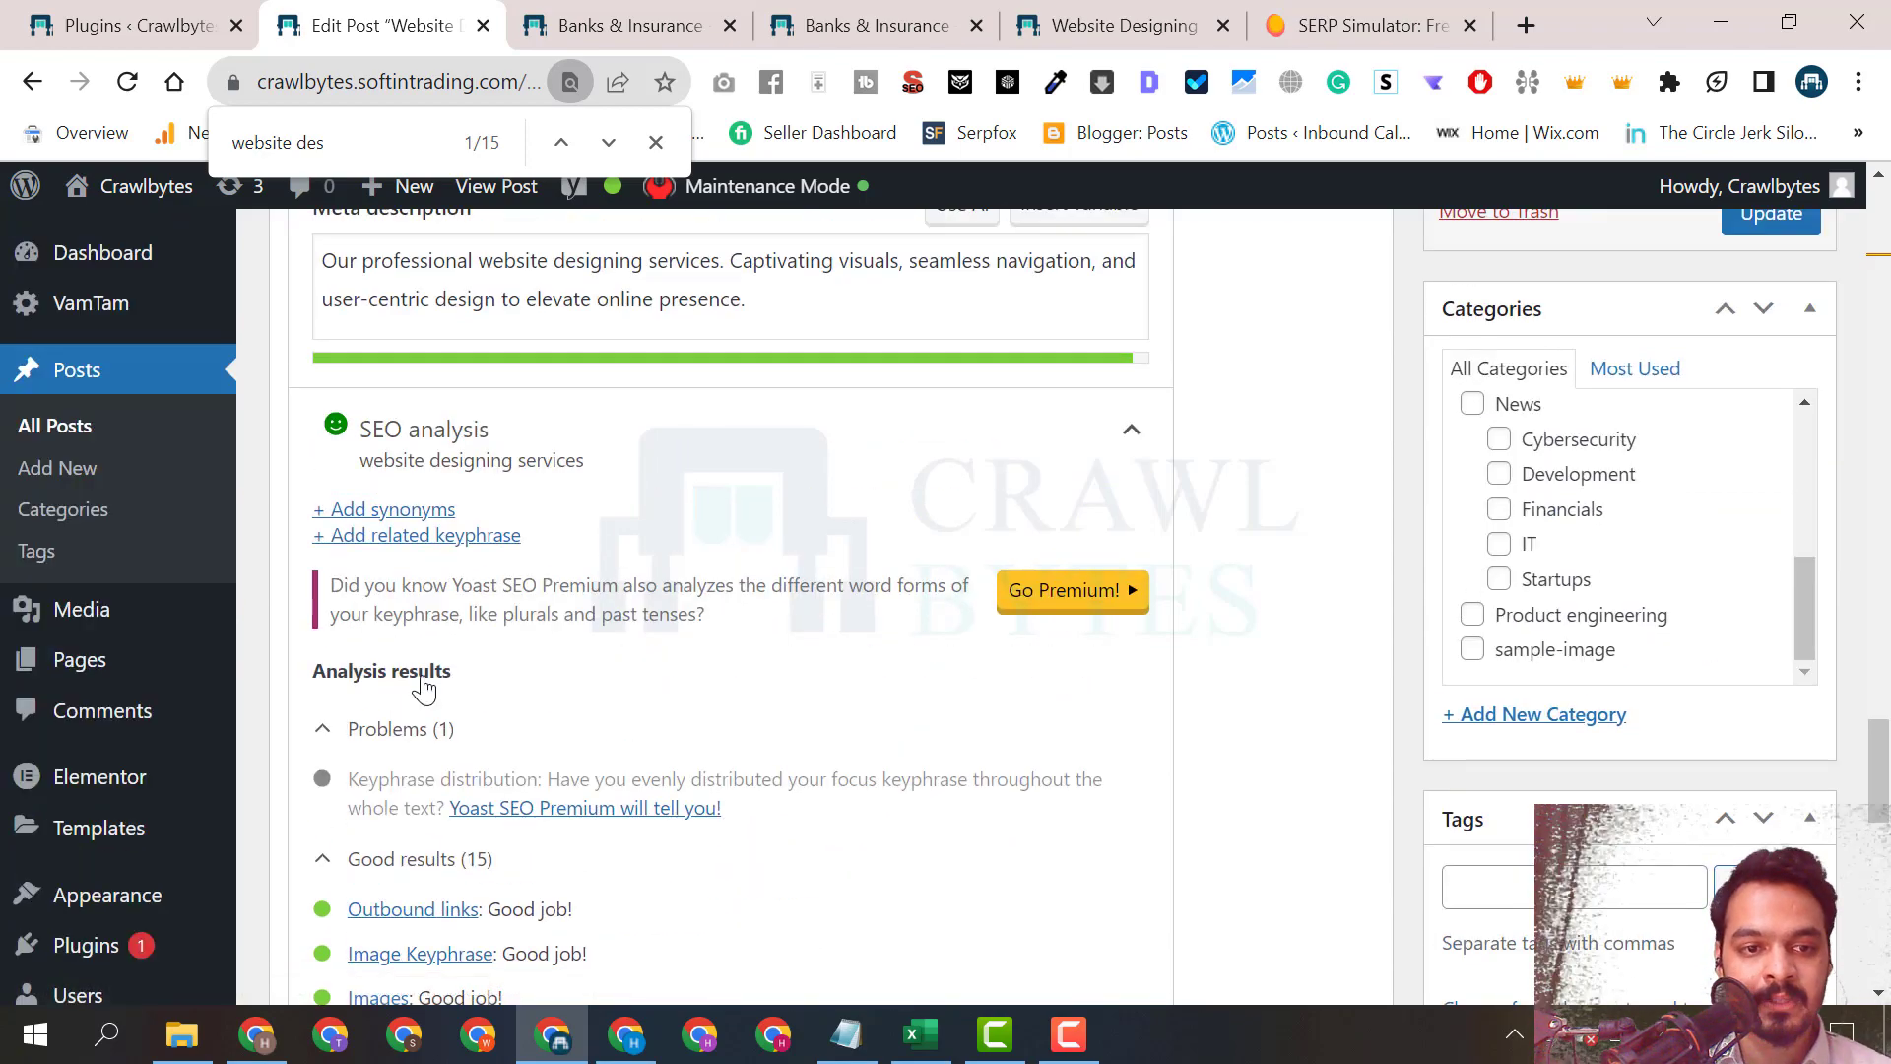
scroll(515, 538, "up", 10)
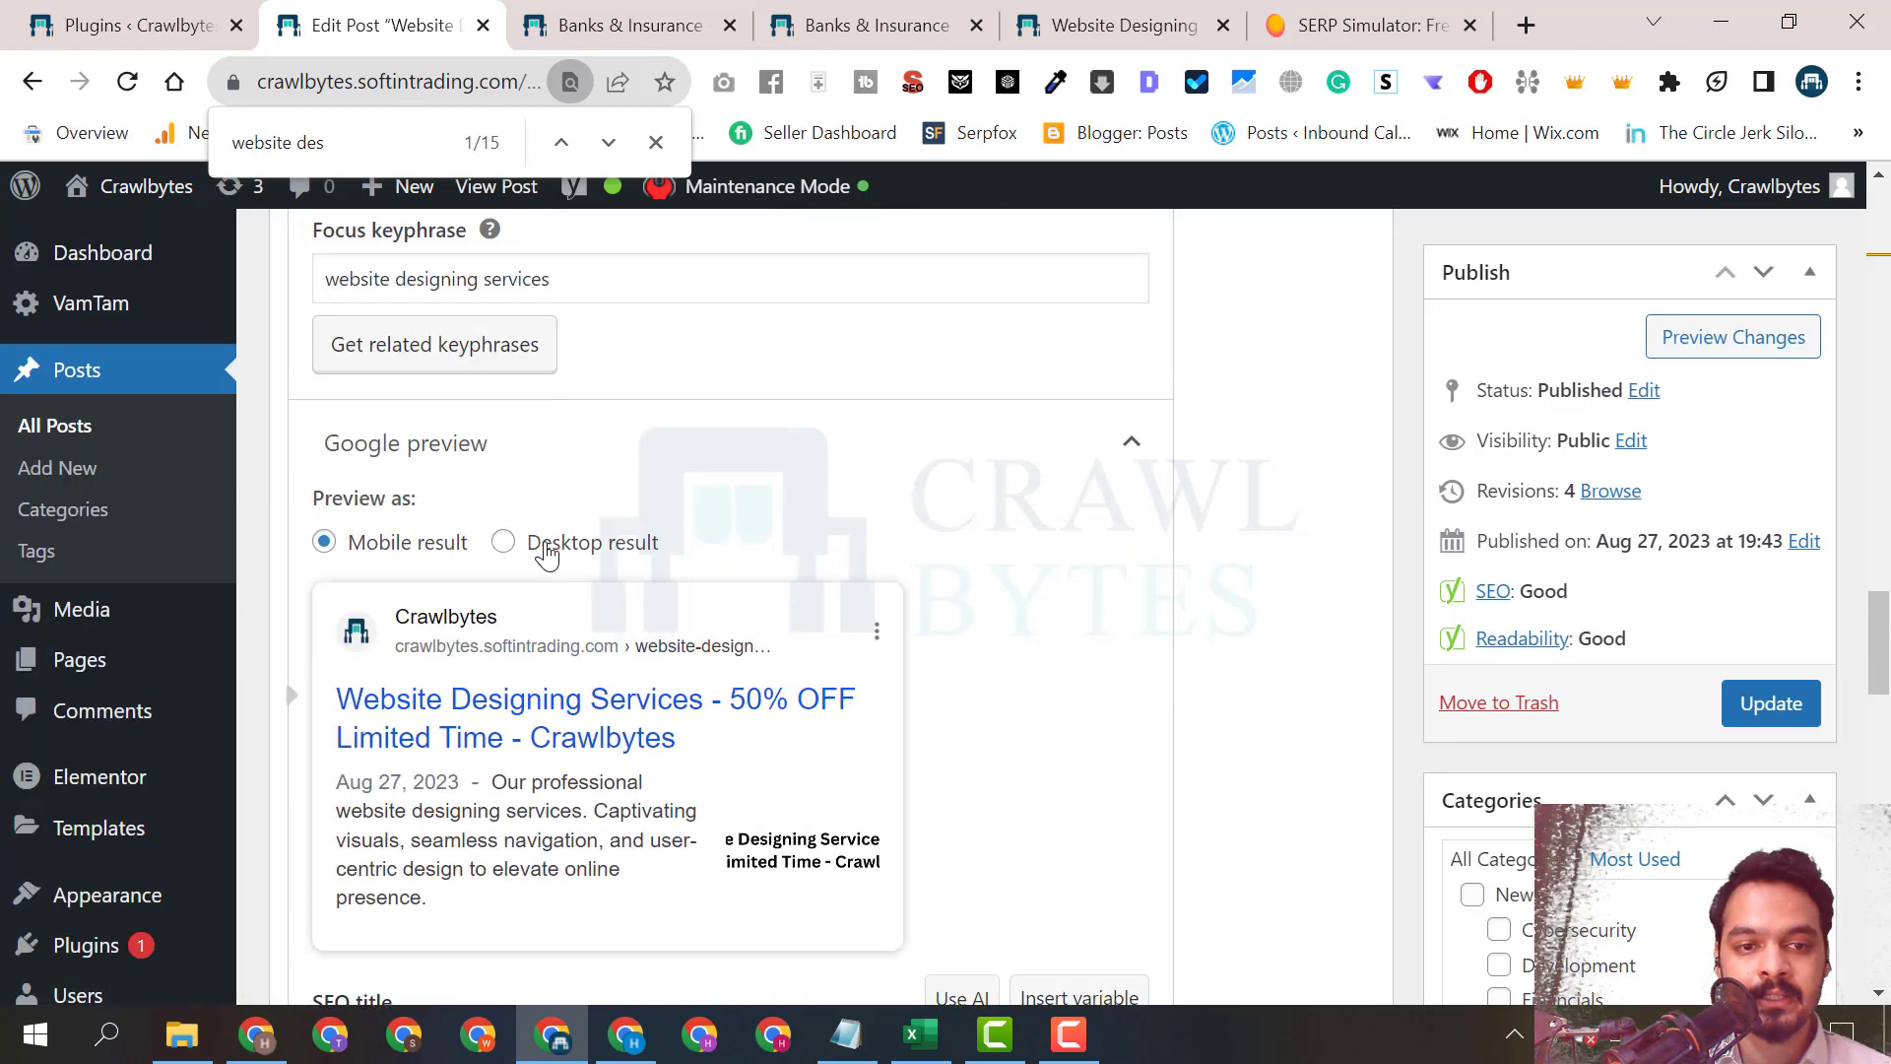
left_click(497, 603)
scroll(700, 751, "down", 3)
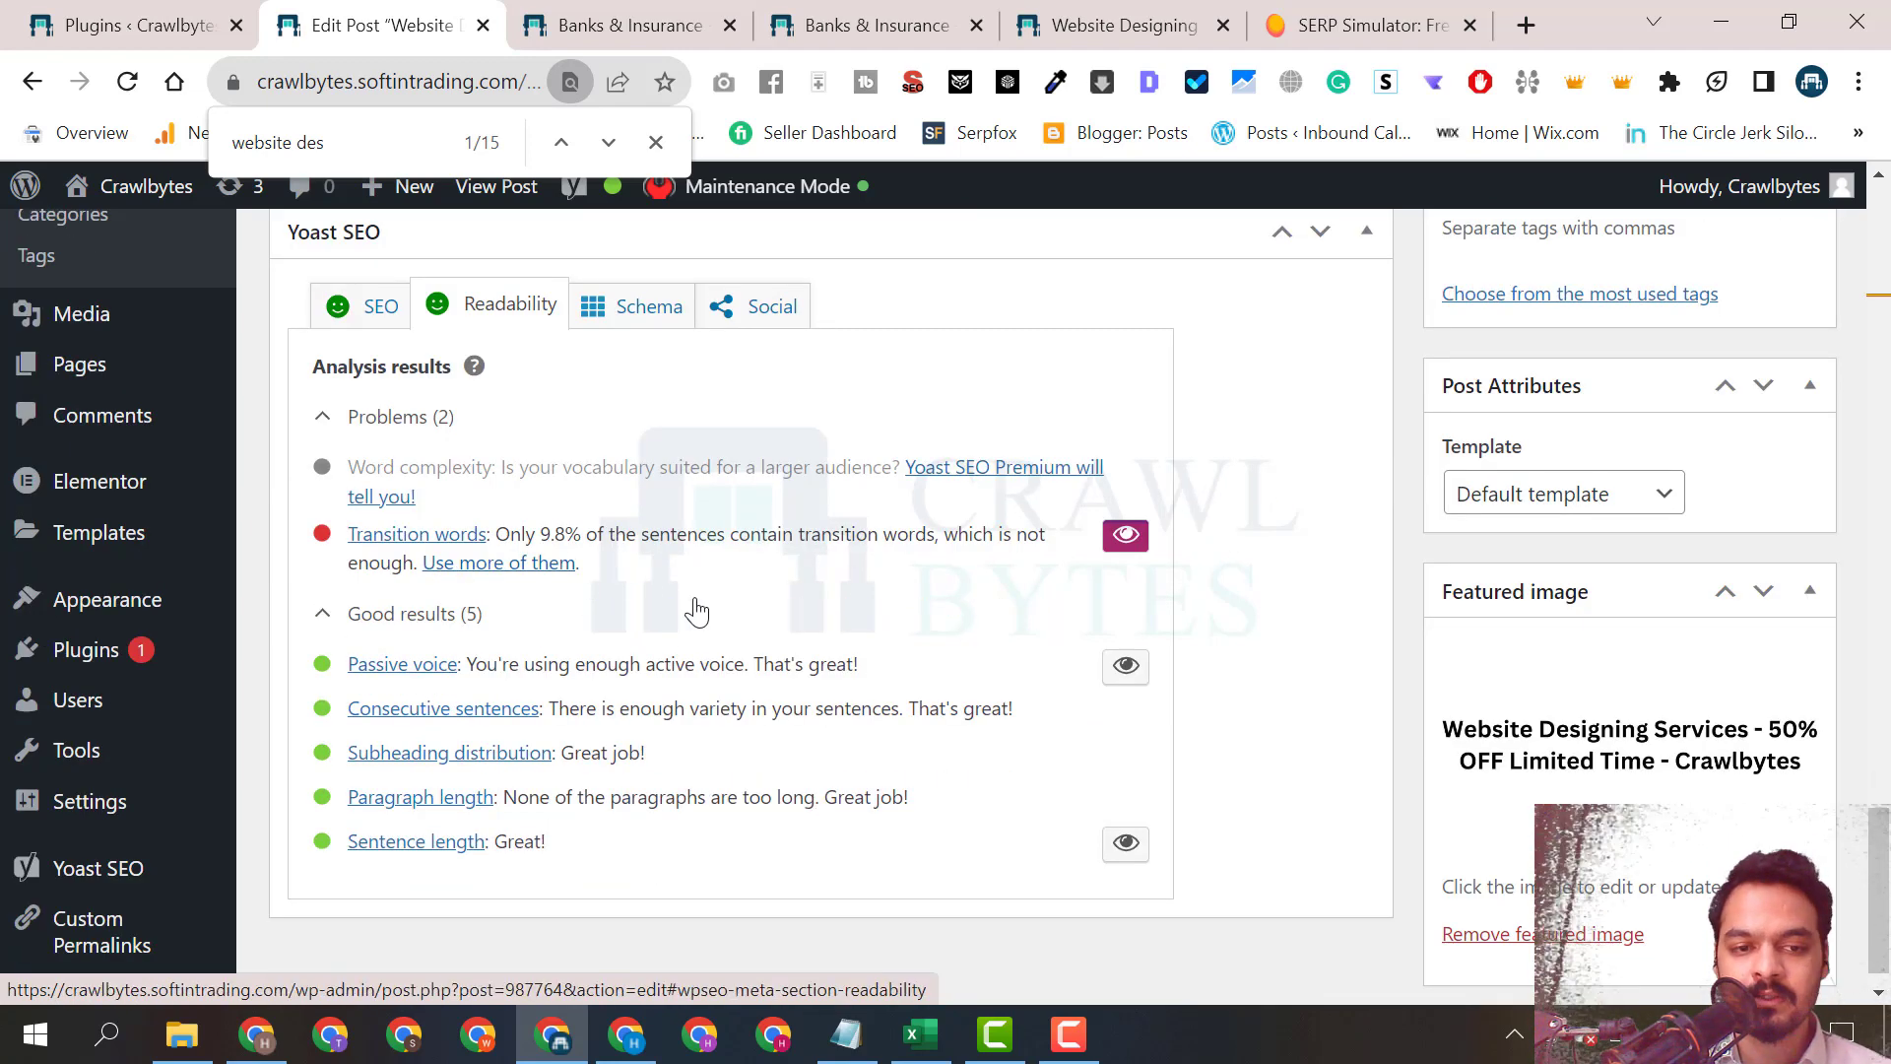
Return to the post's Yoast SEO analysis and review the search preview, SEO title, slug, meta description, problems and good results.
scroll(700, 606, "up", 3)
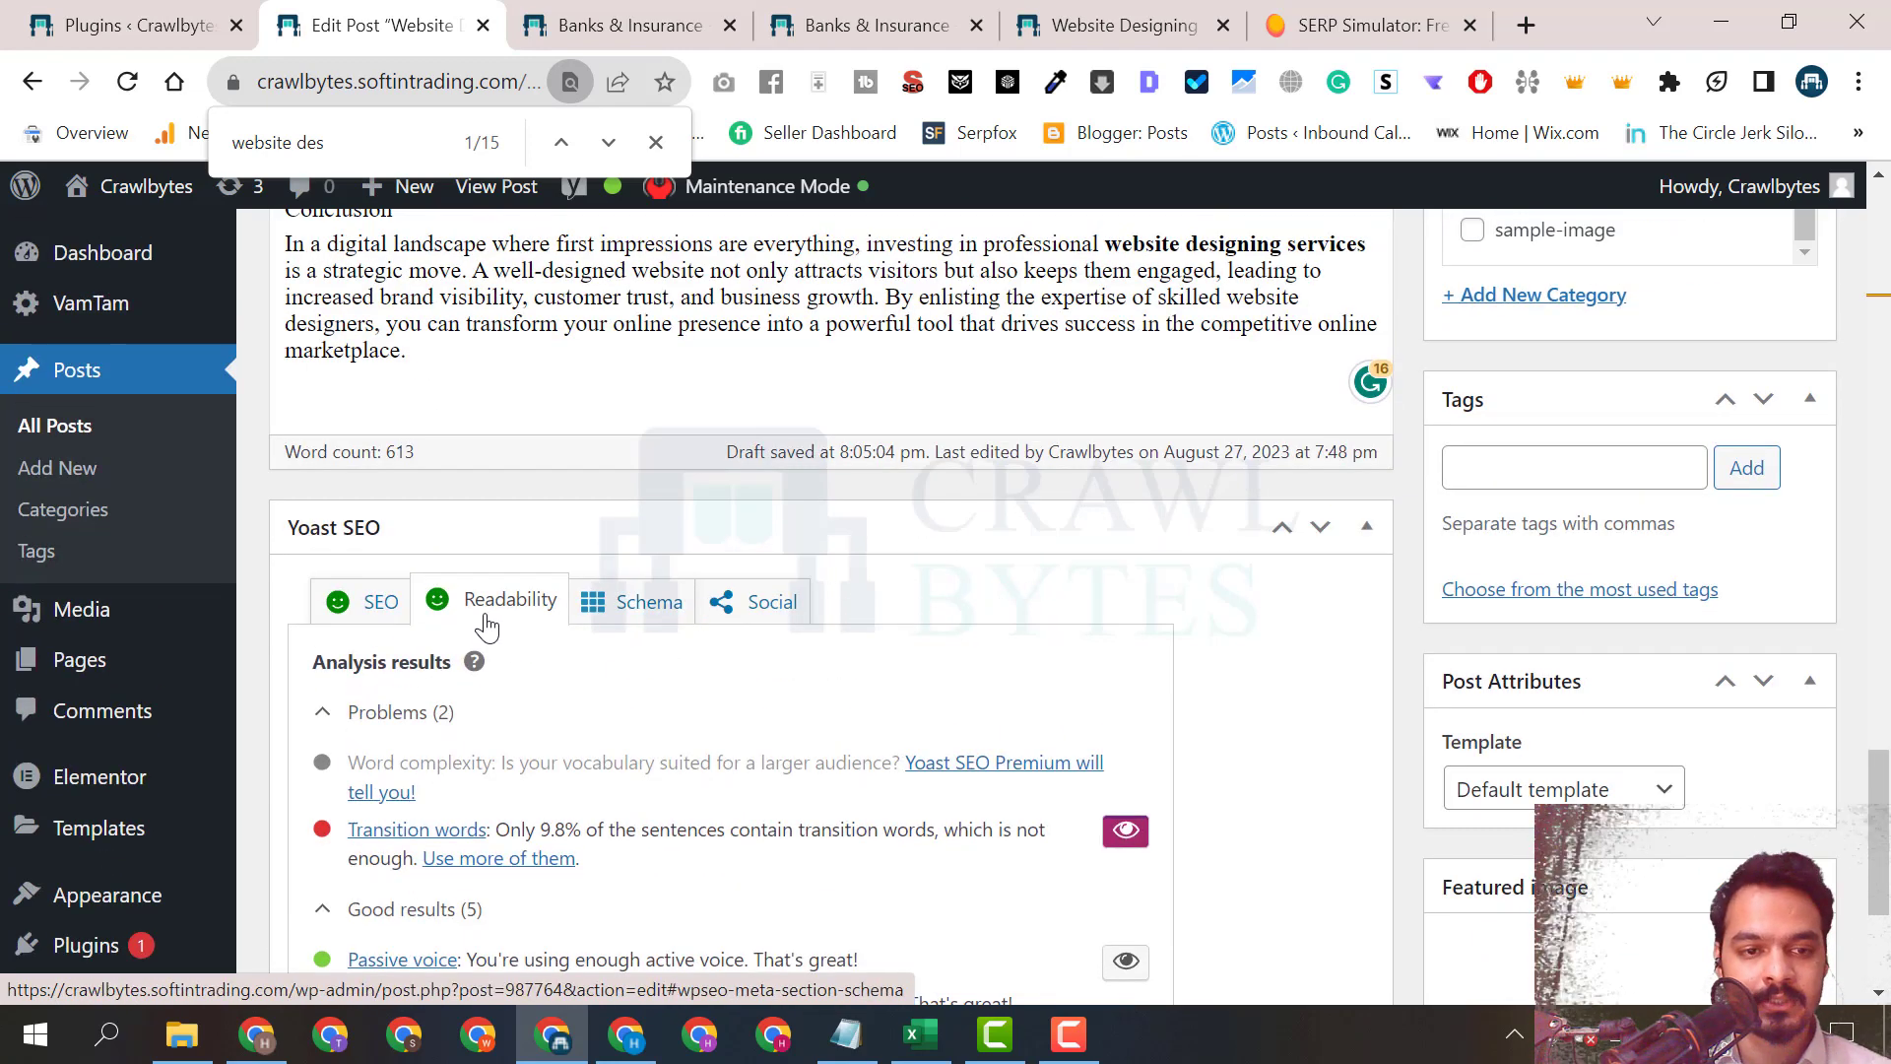
left_click(372, 605)
scroll(548, 642, "down", 3)
scroll(582, 751, "down", 4)
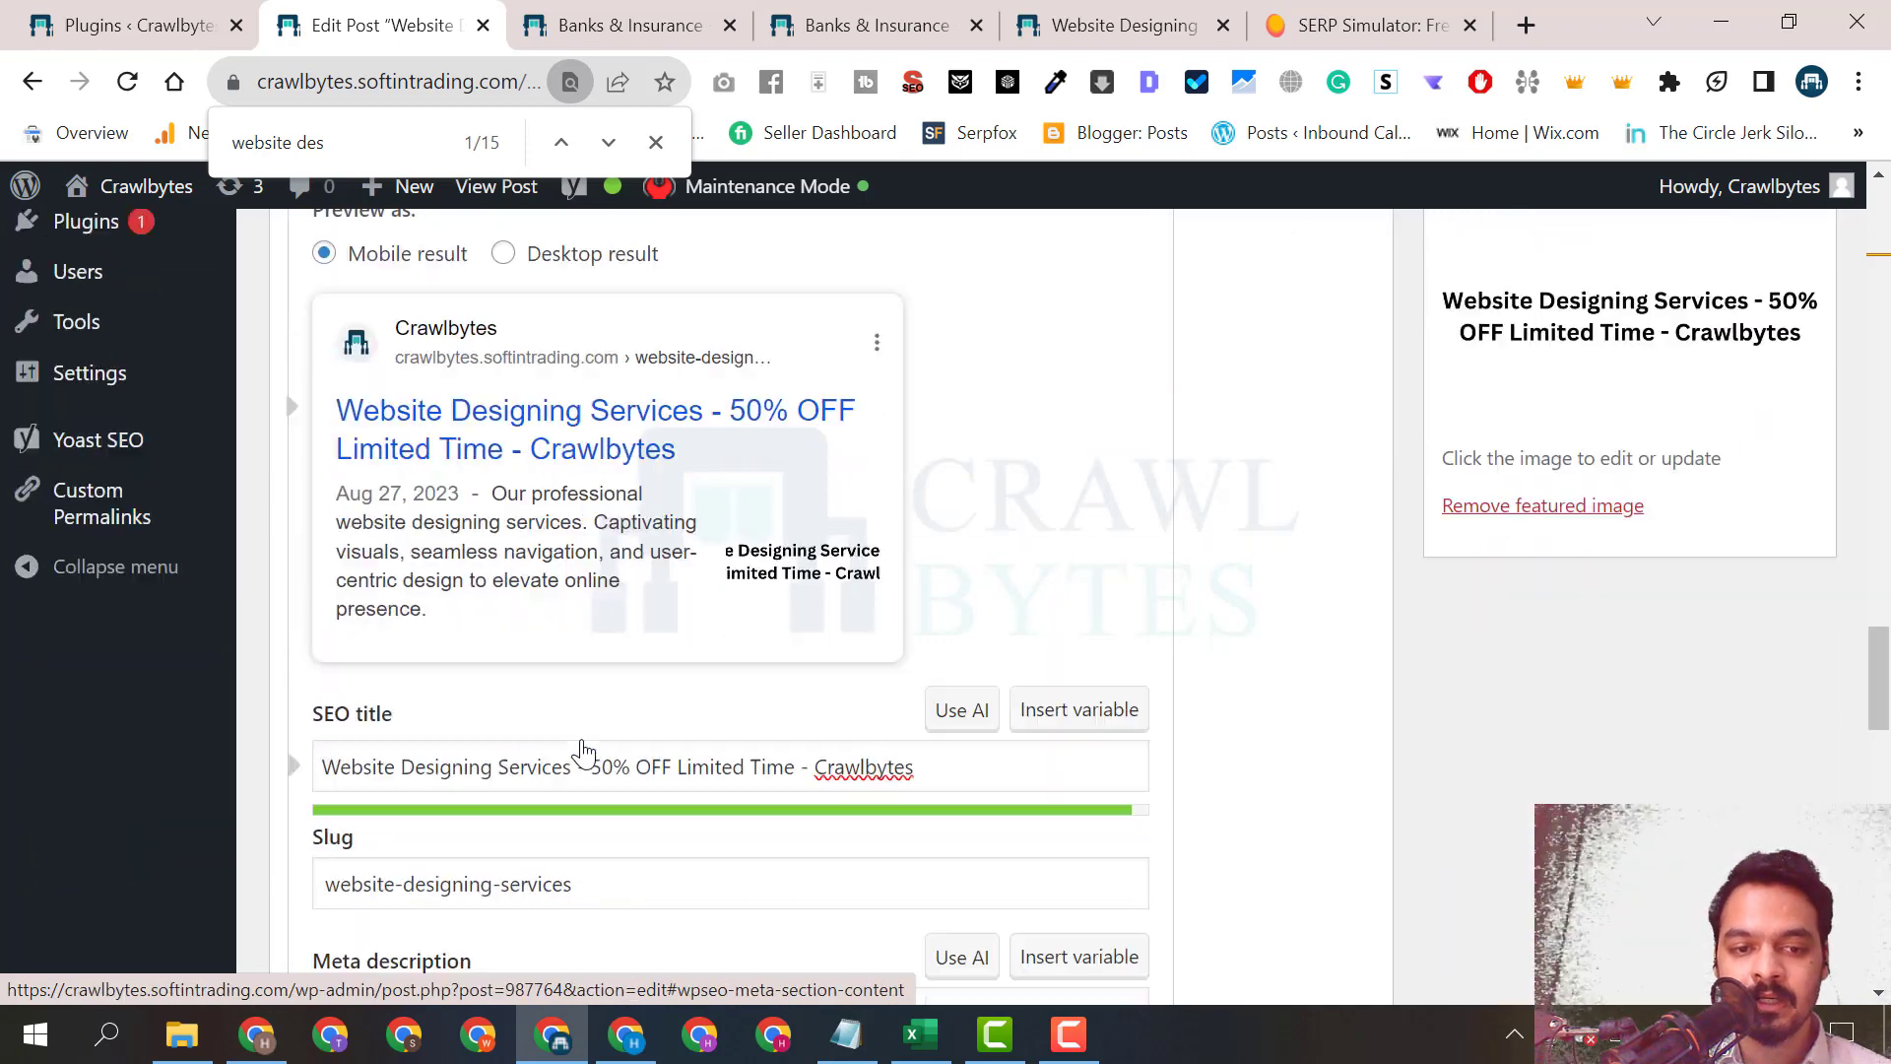
scroll(582, 751, "down", 7)
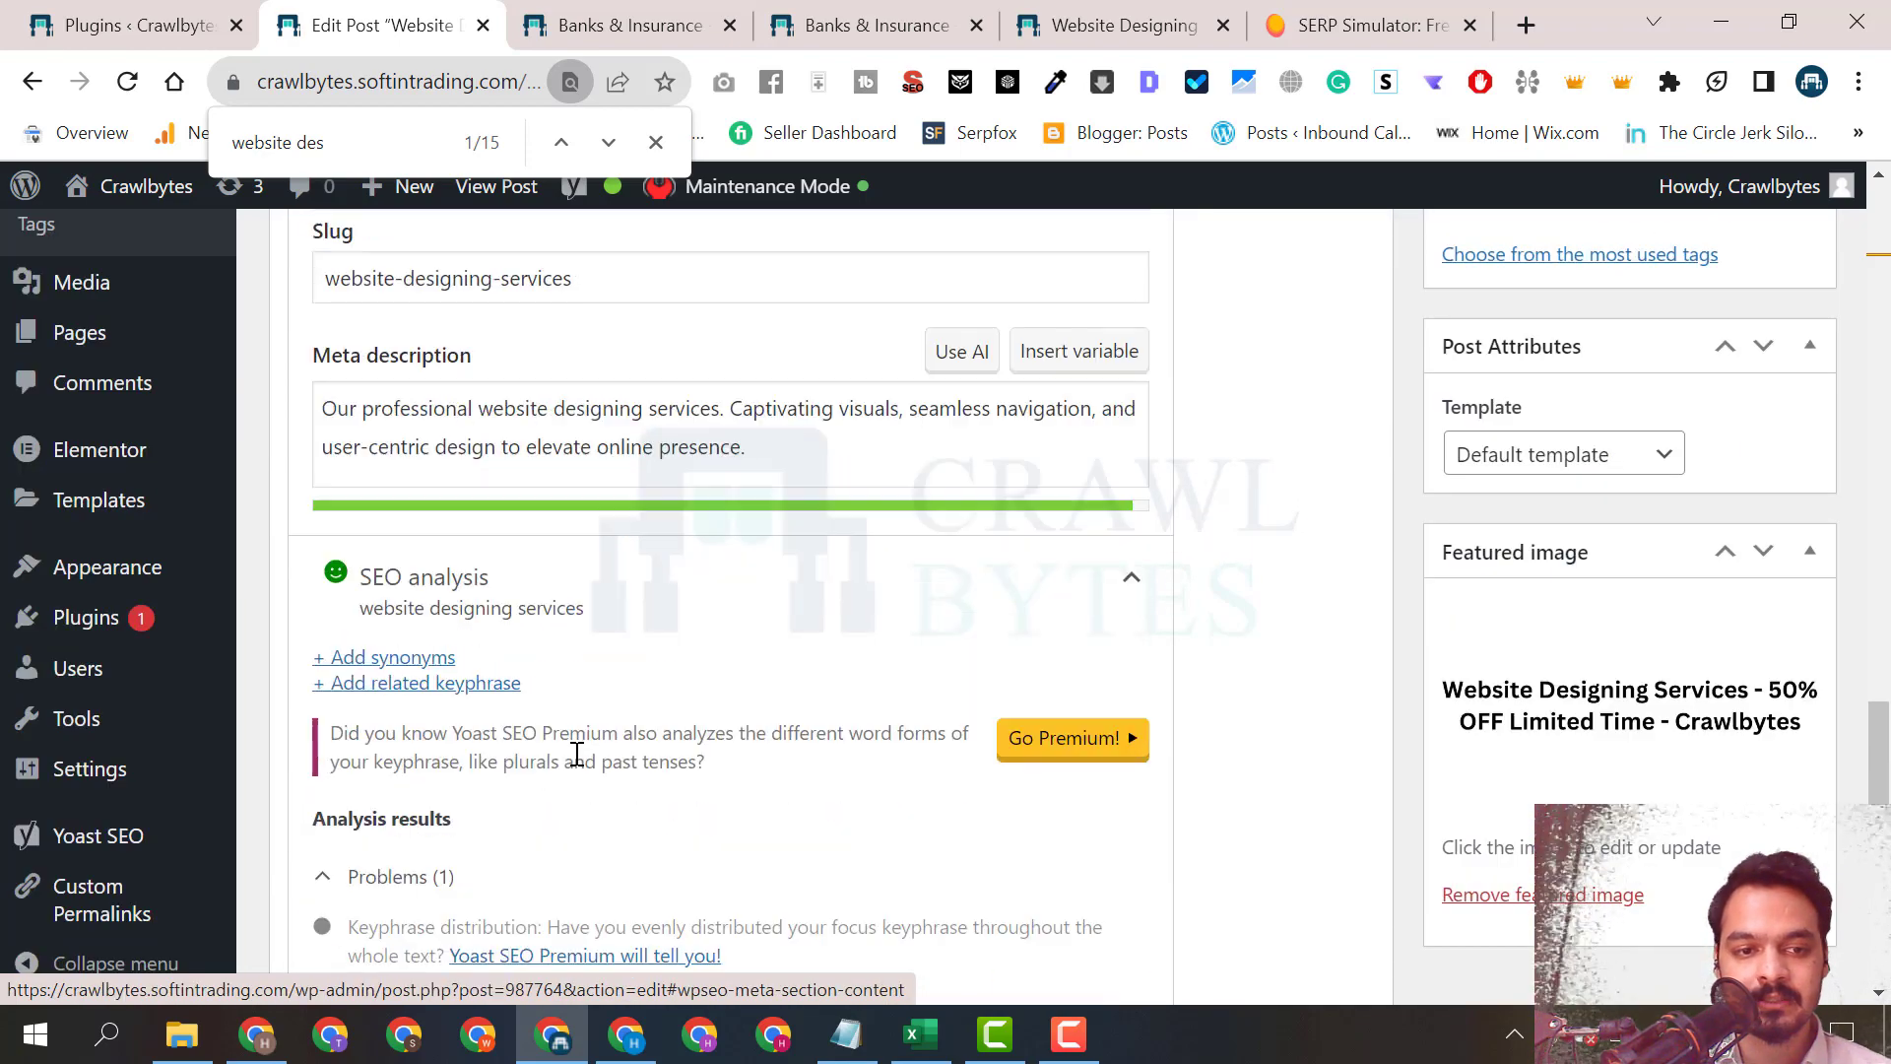
scroll(579, 764, "down", 3)
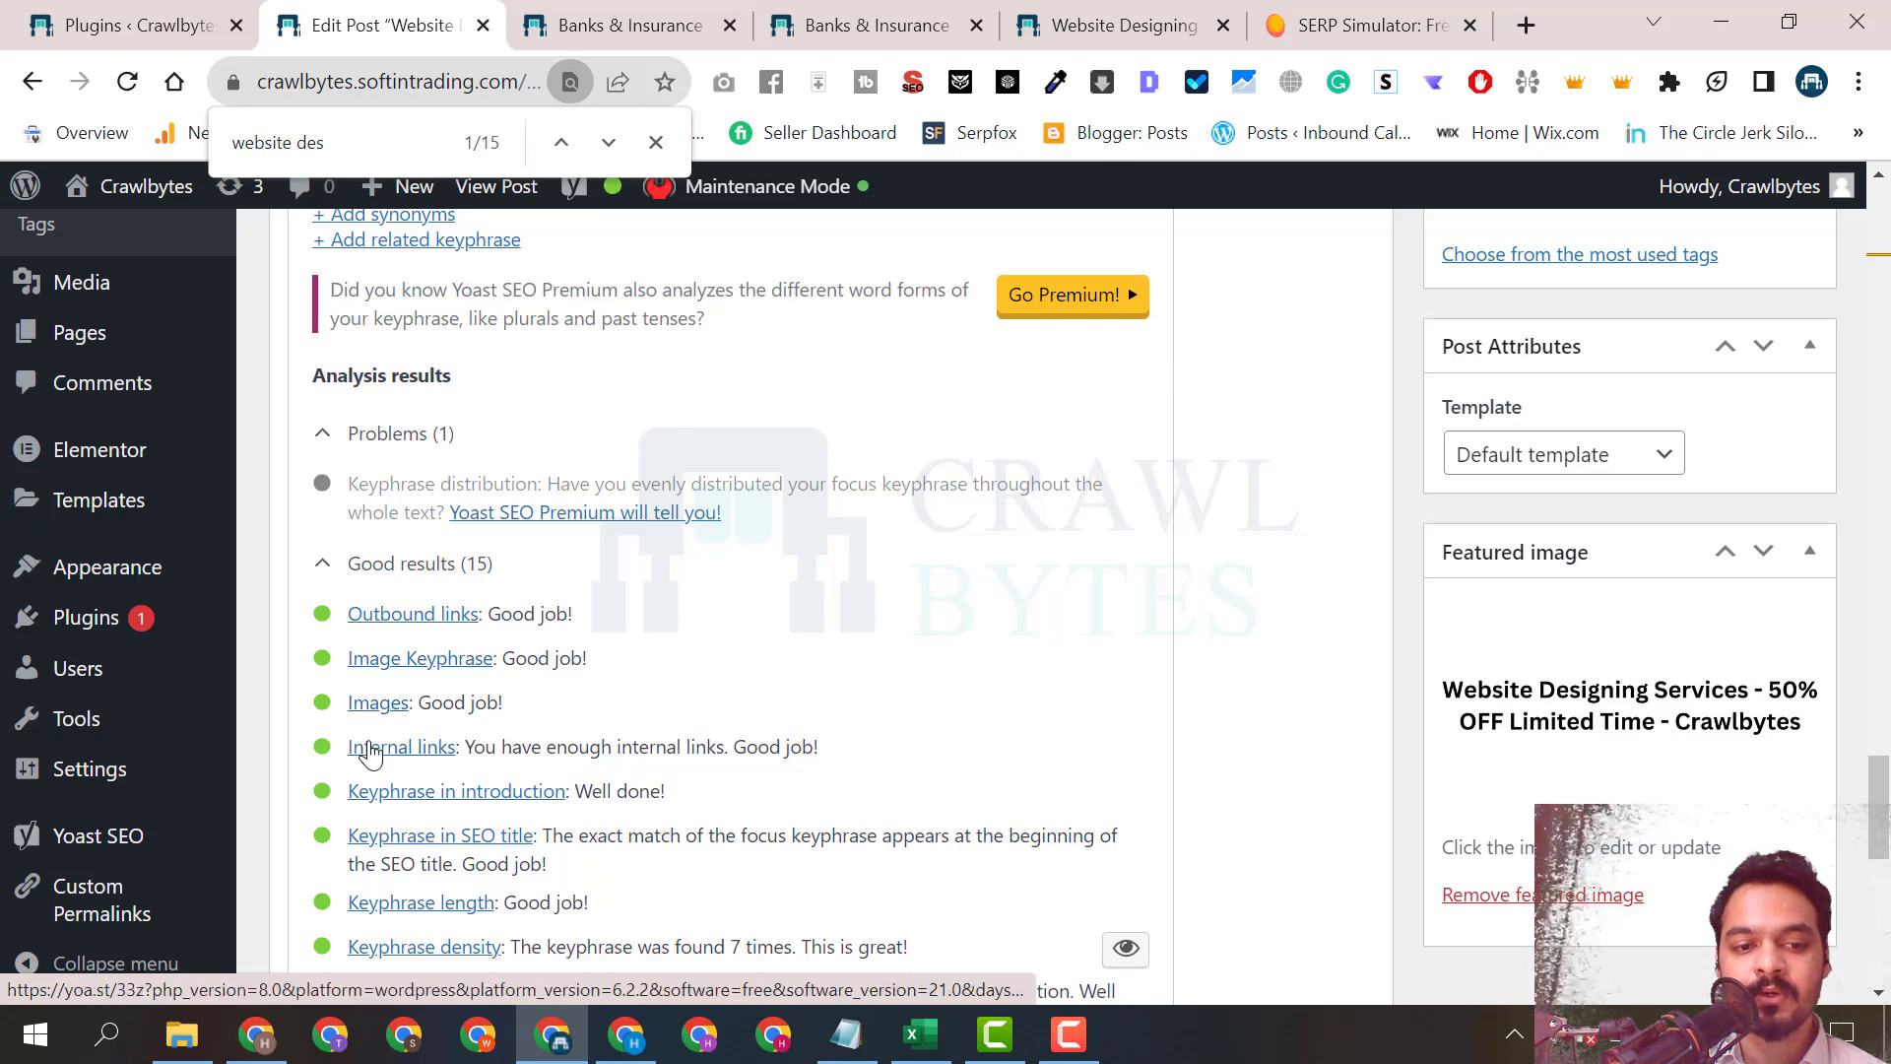
scroll(541, 790, "down", 3)
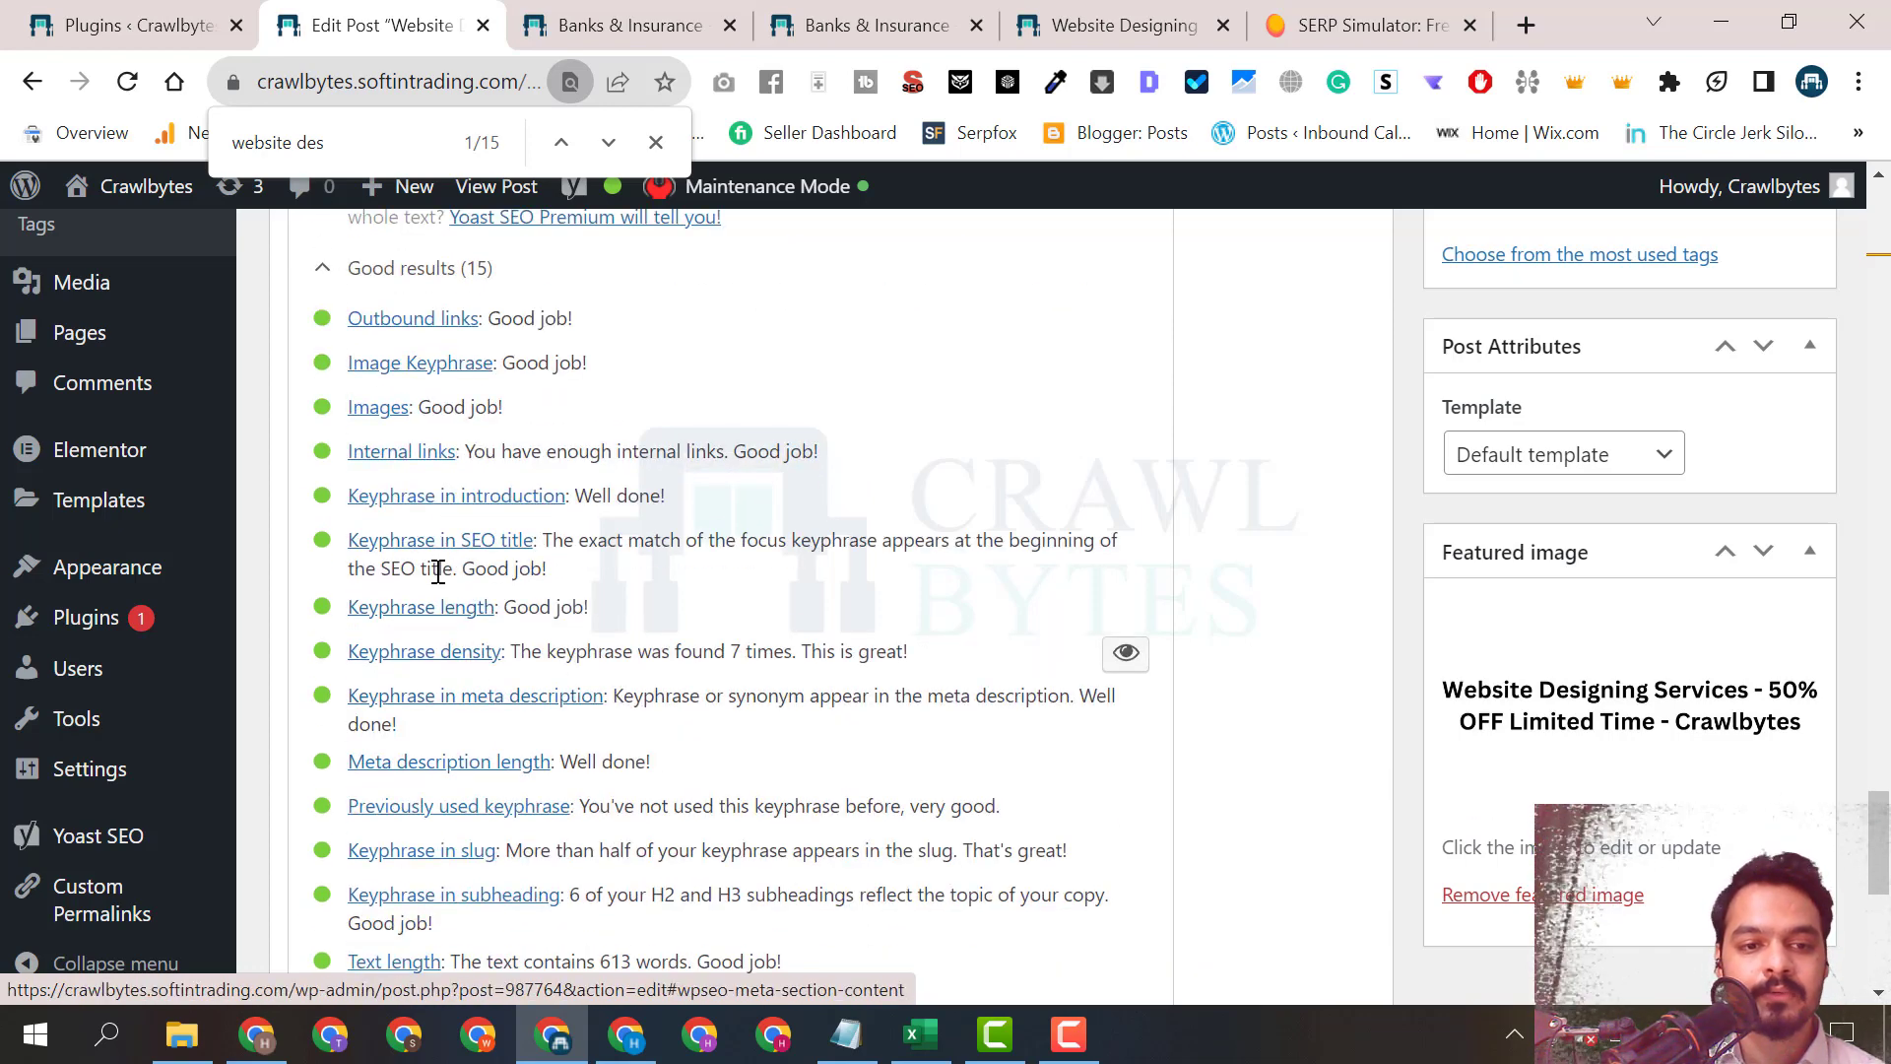
scroll(474, 660, "up", 6)
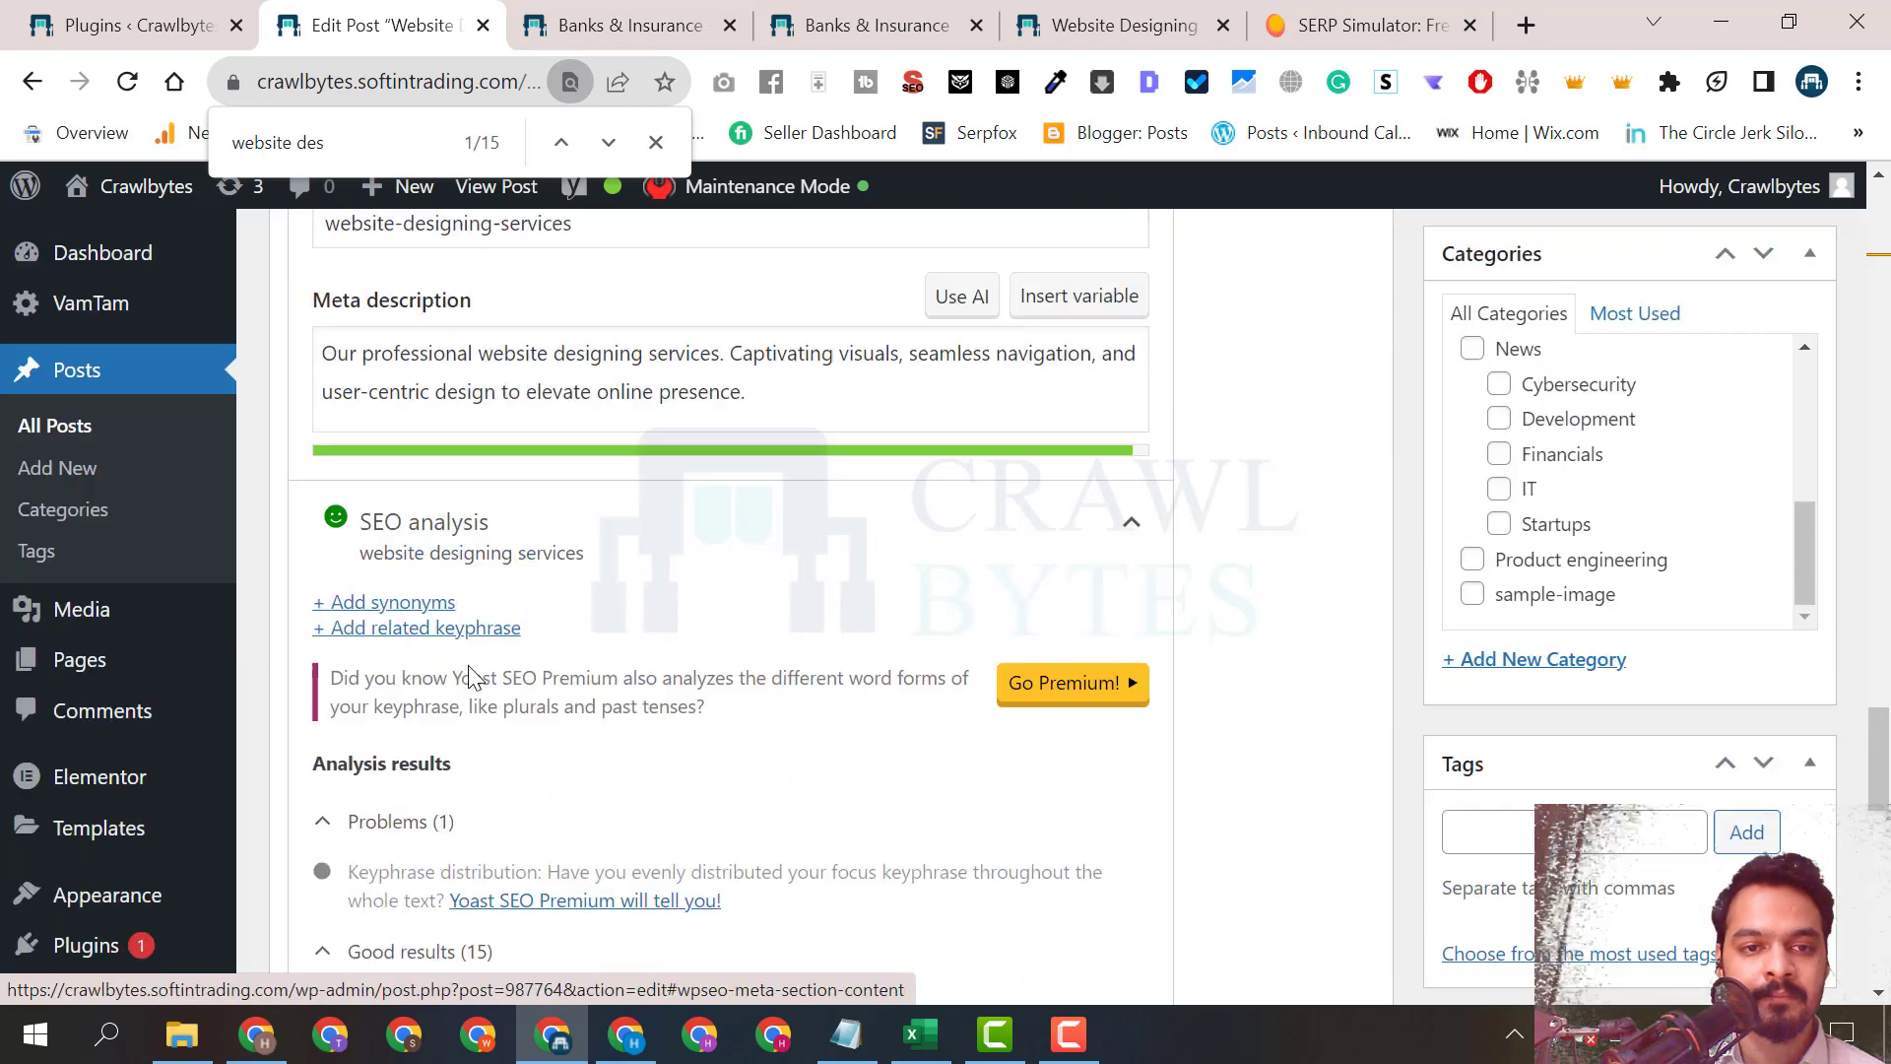
scroll(474, 679, "up", 4)
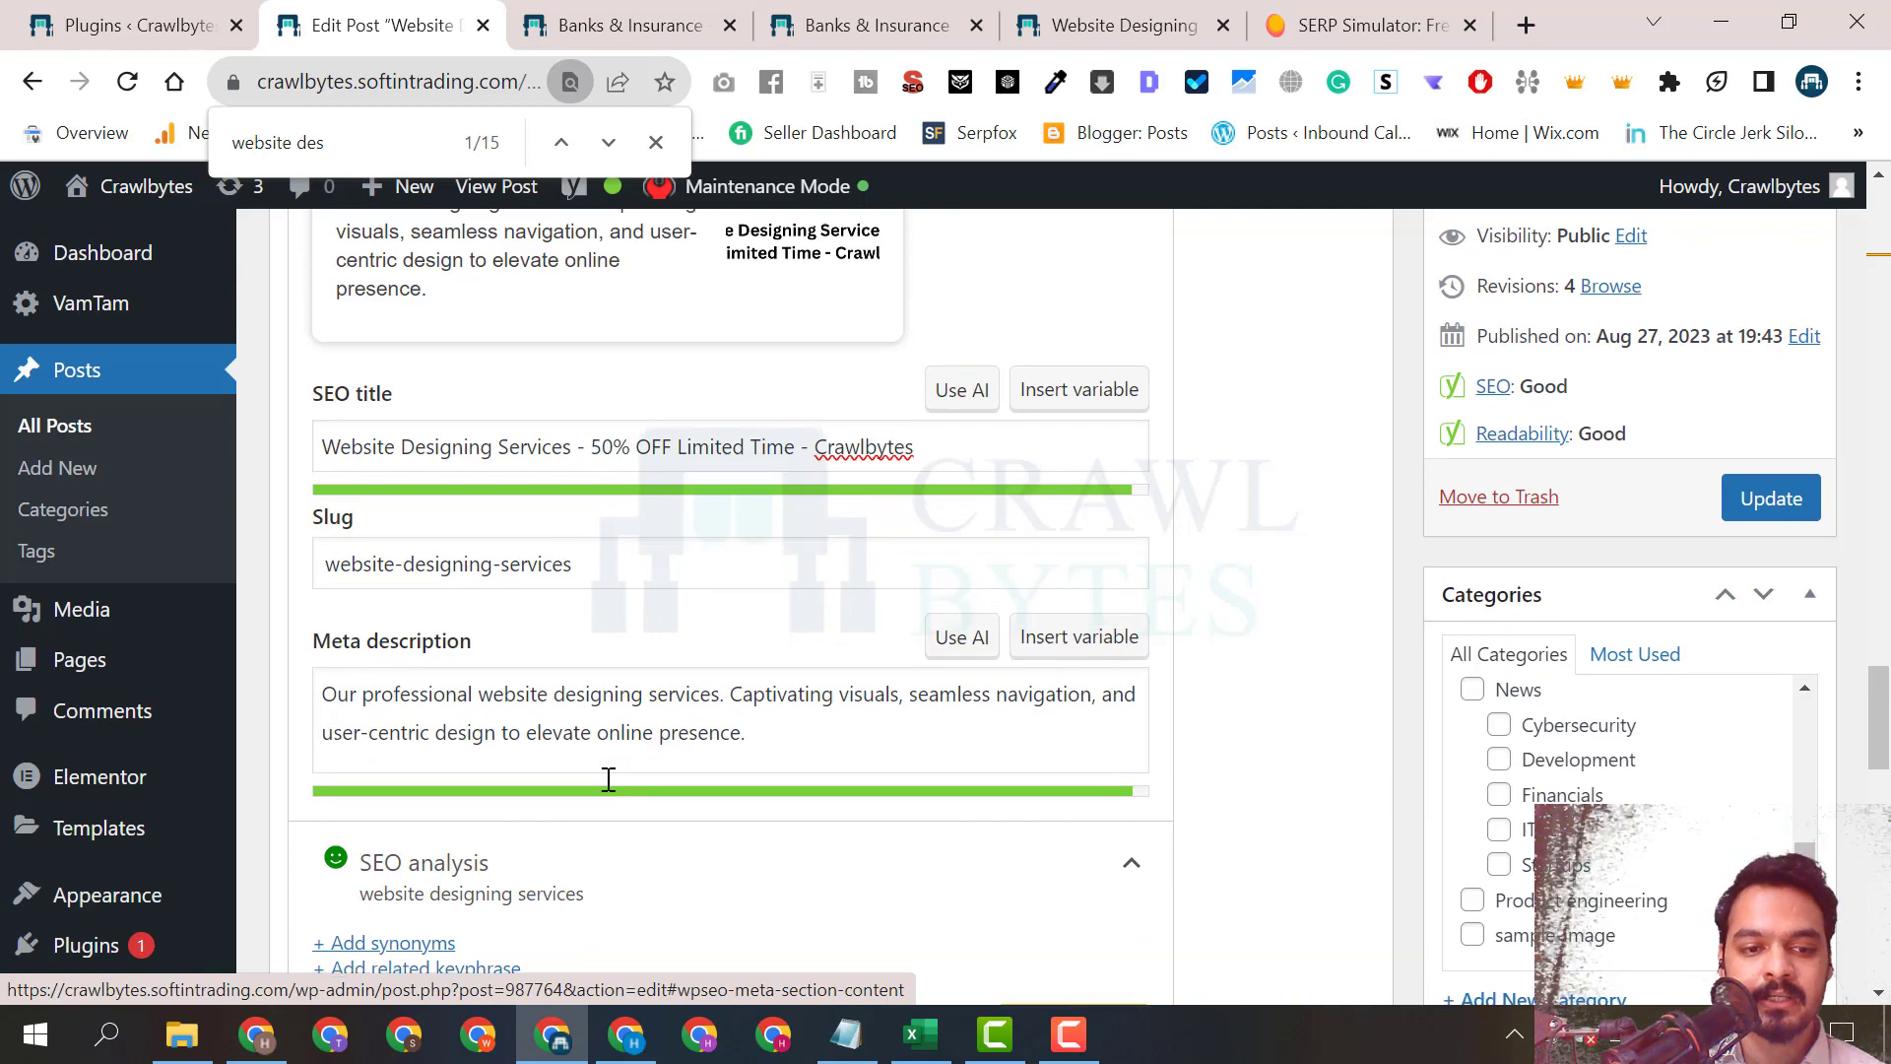
scroll(609, 780, "down", 15)
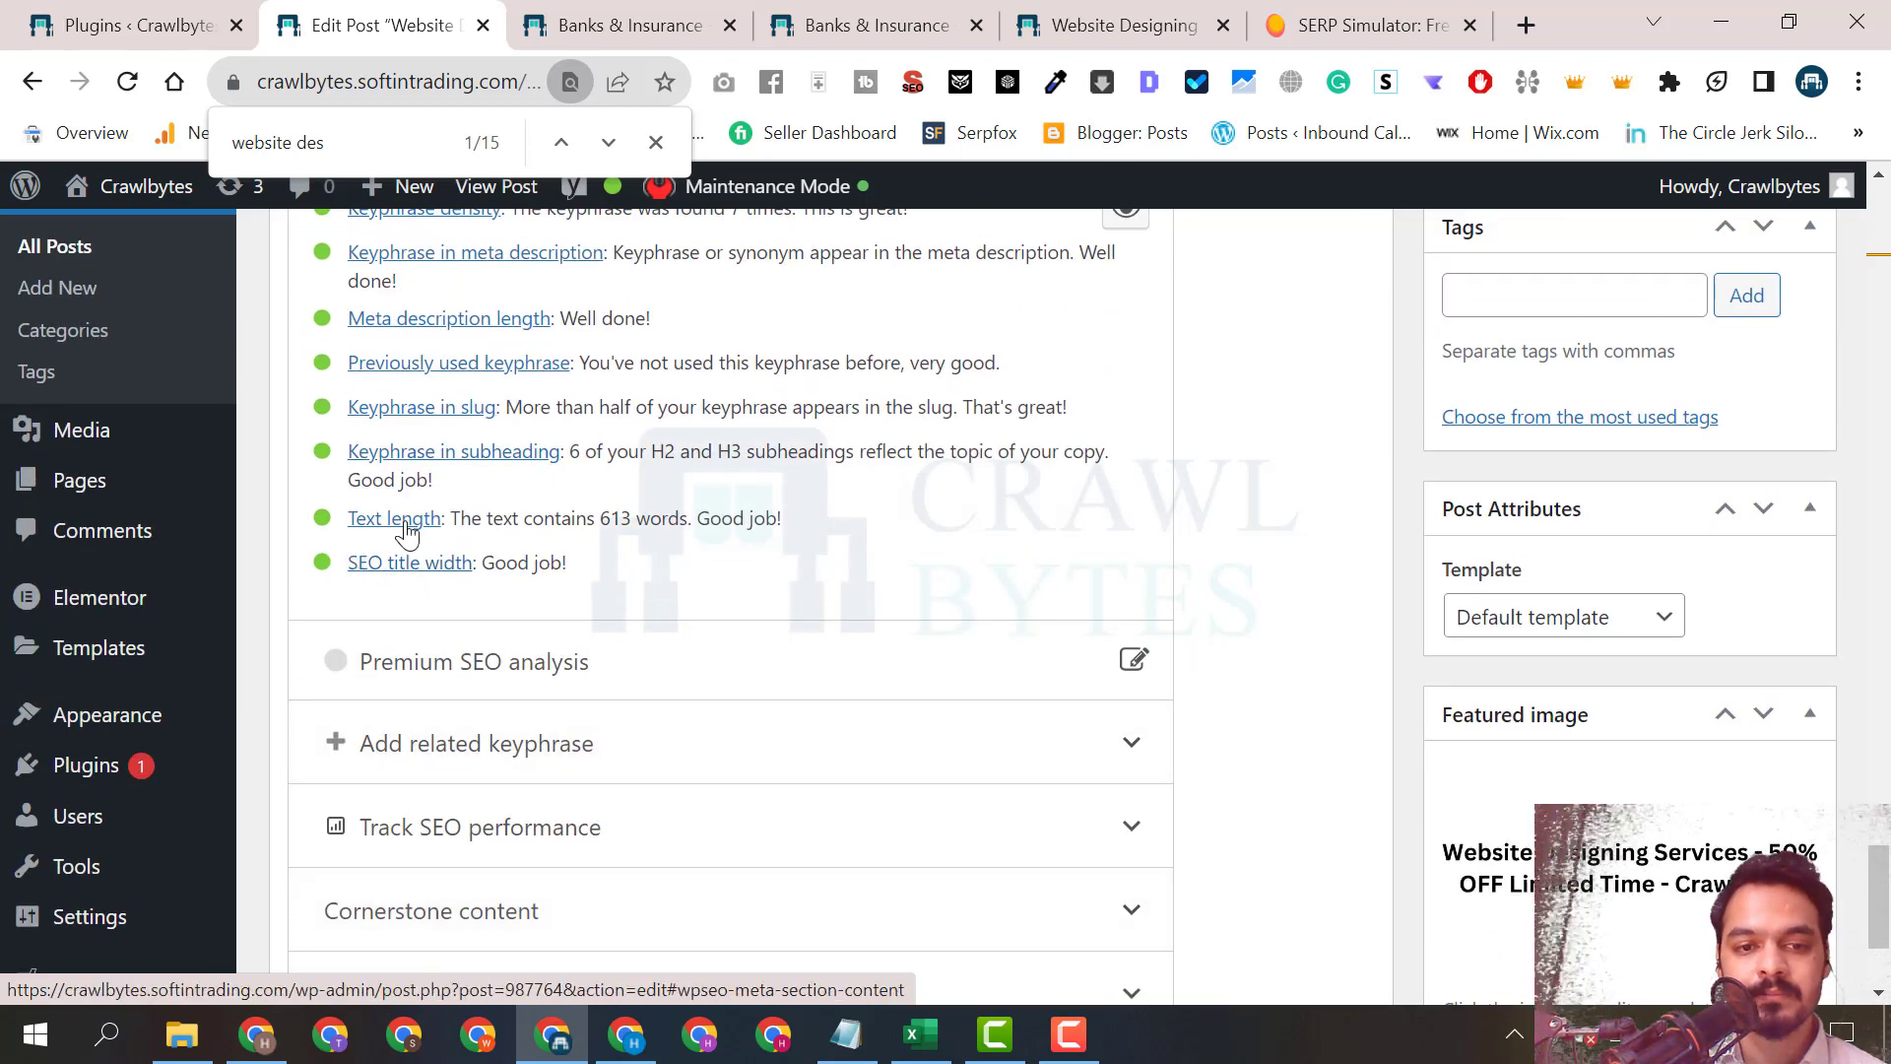
scroll(604, 596, "up", 6)
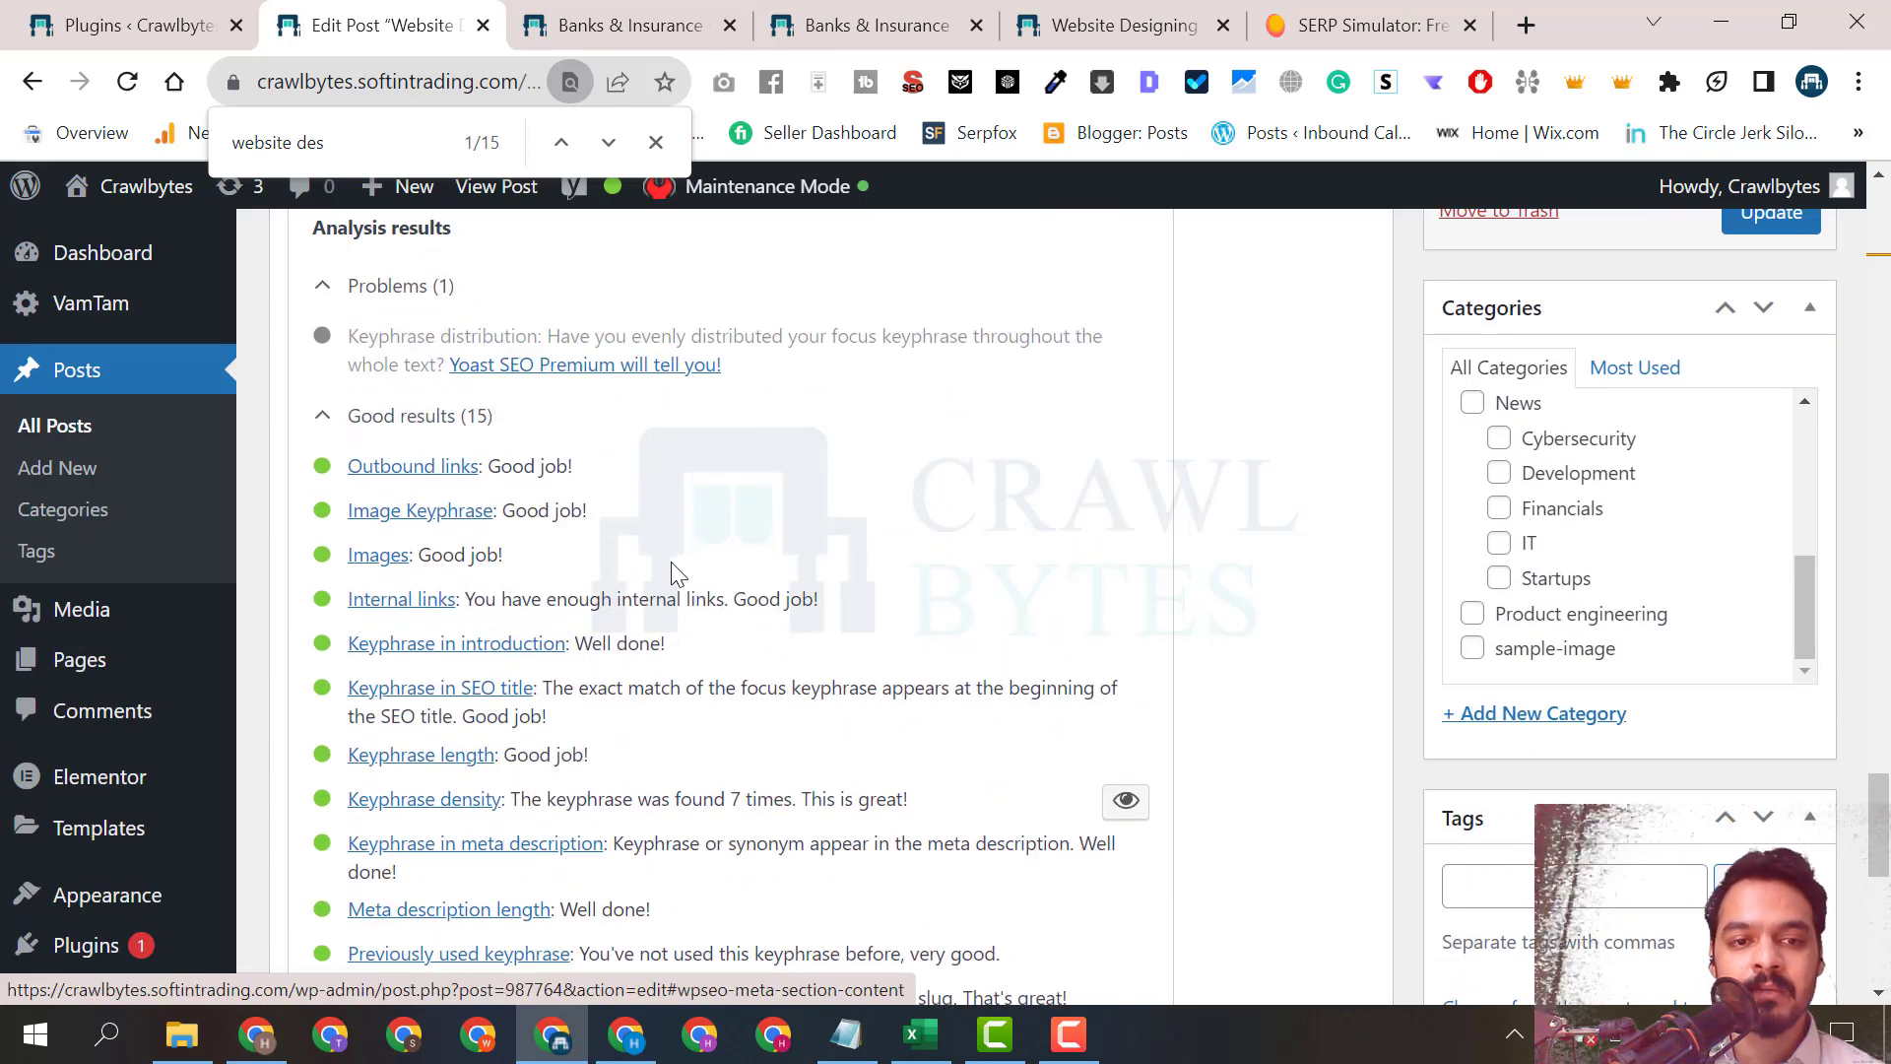
scroll(682, 566, "up", 3)
scroll(676, 577, "up", 3)
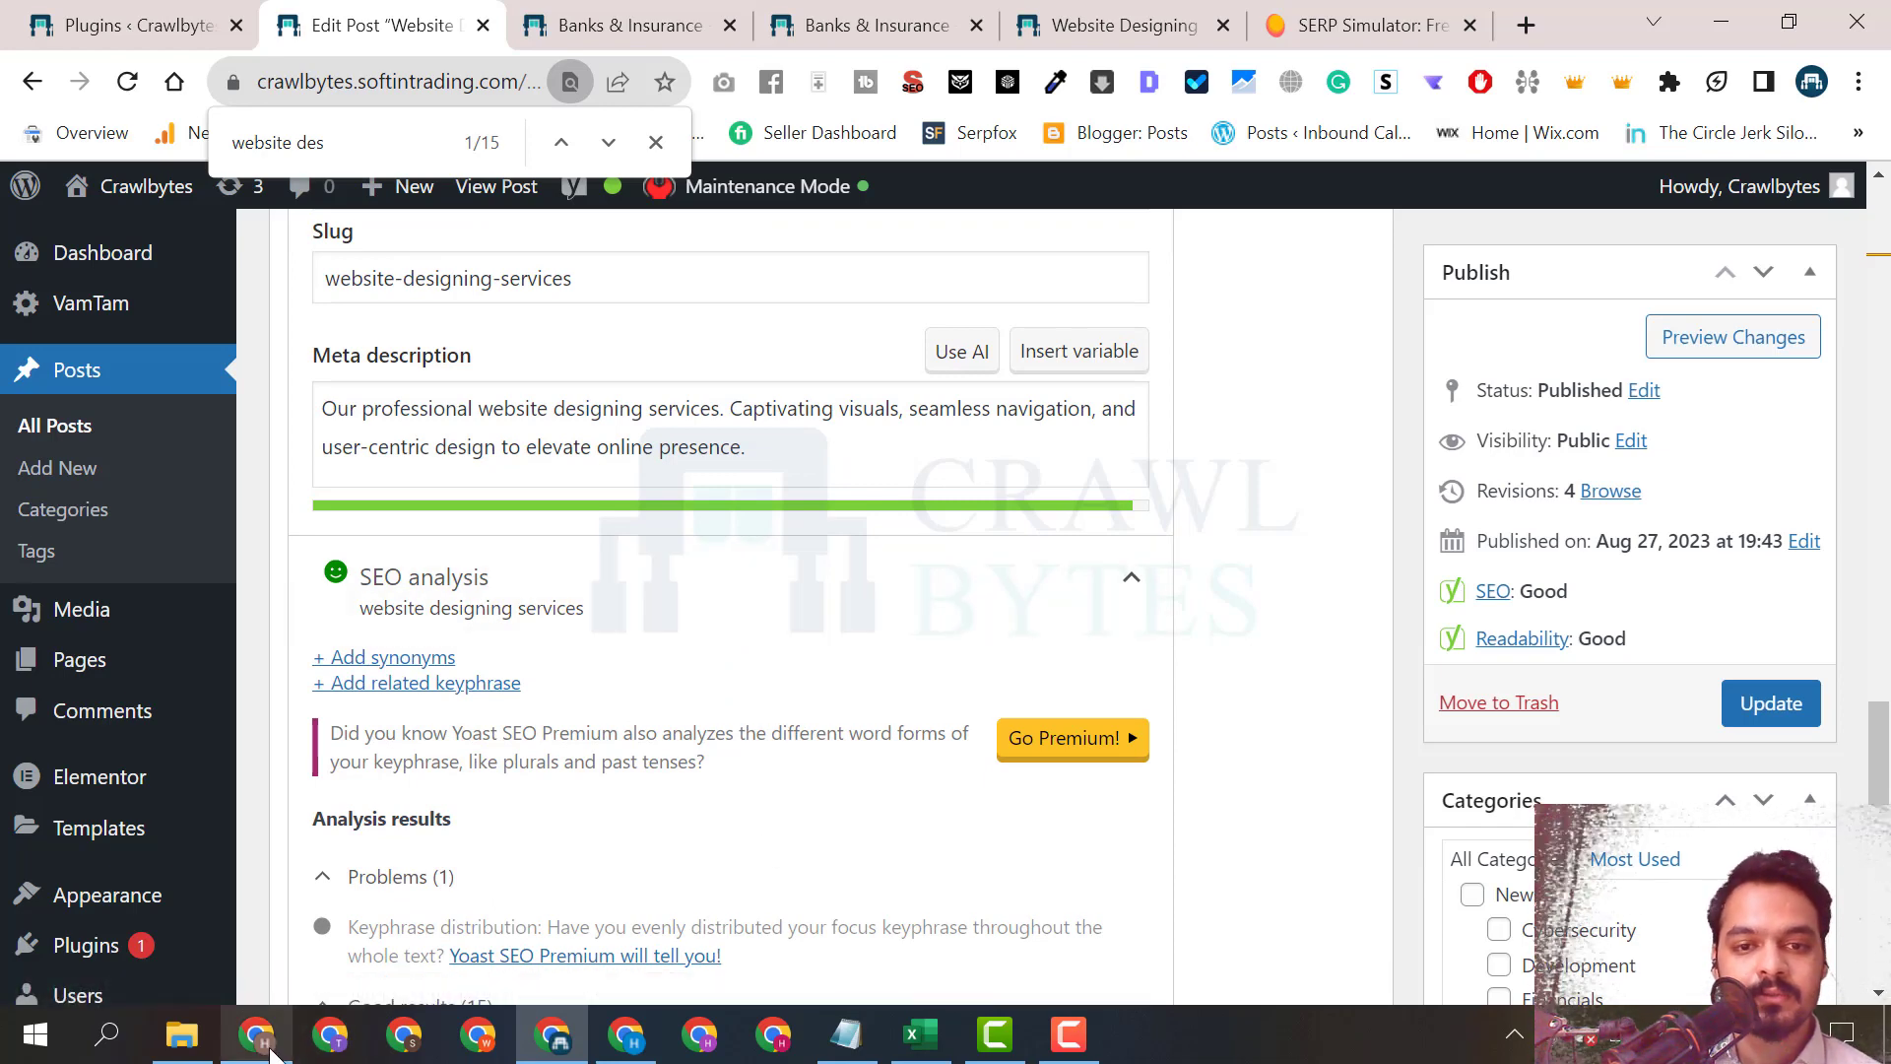
Switch to the "Advance SEO Course in Urdu" presentation in Google Slides and view the Off-Page SEO slide.
left_click(272, 1052)
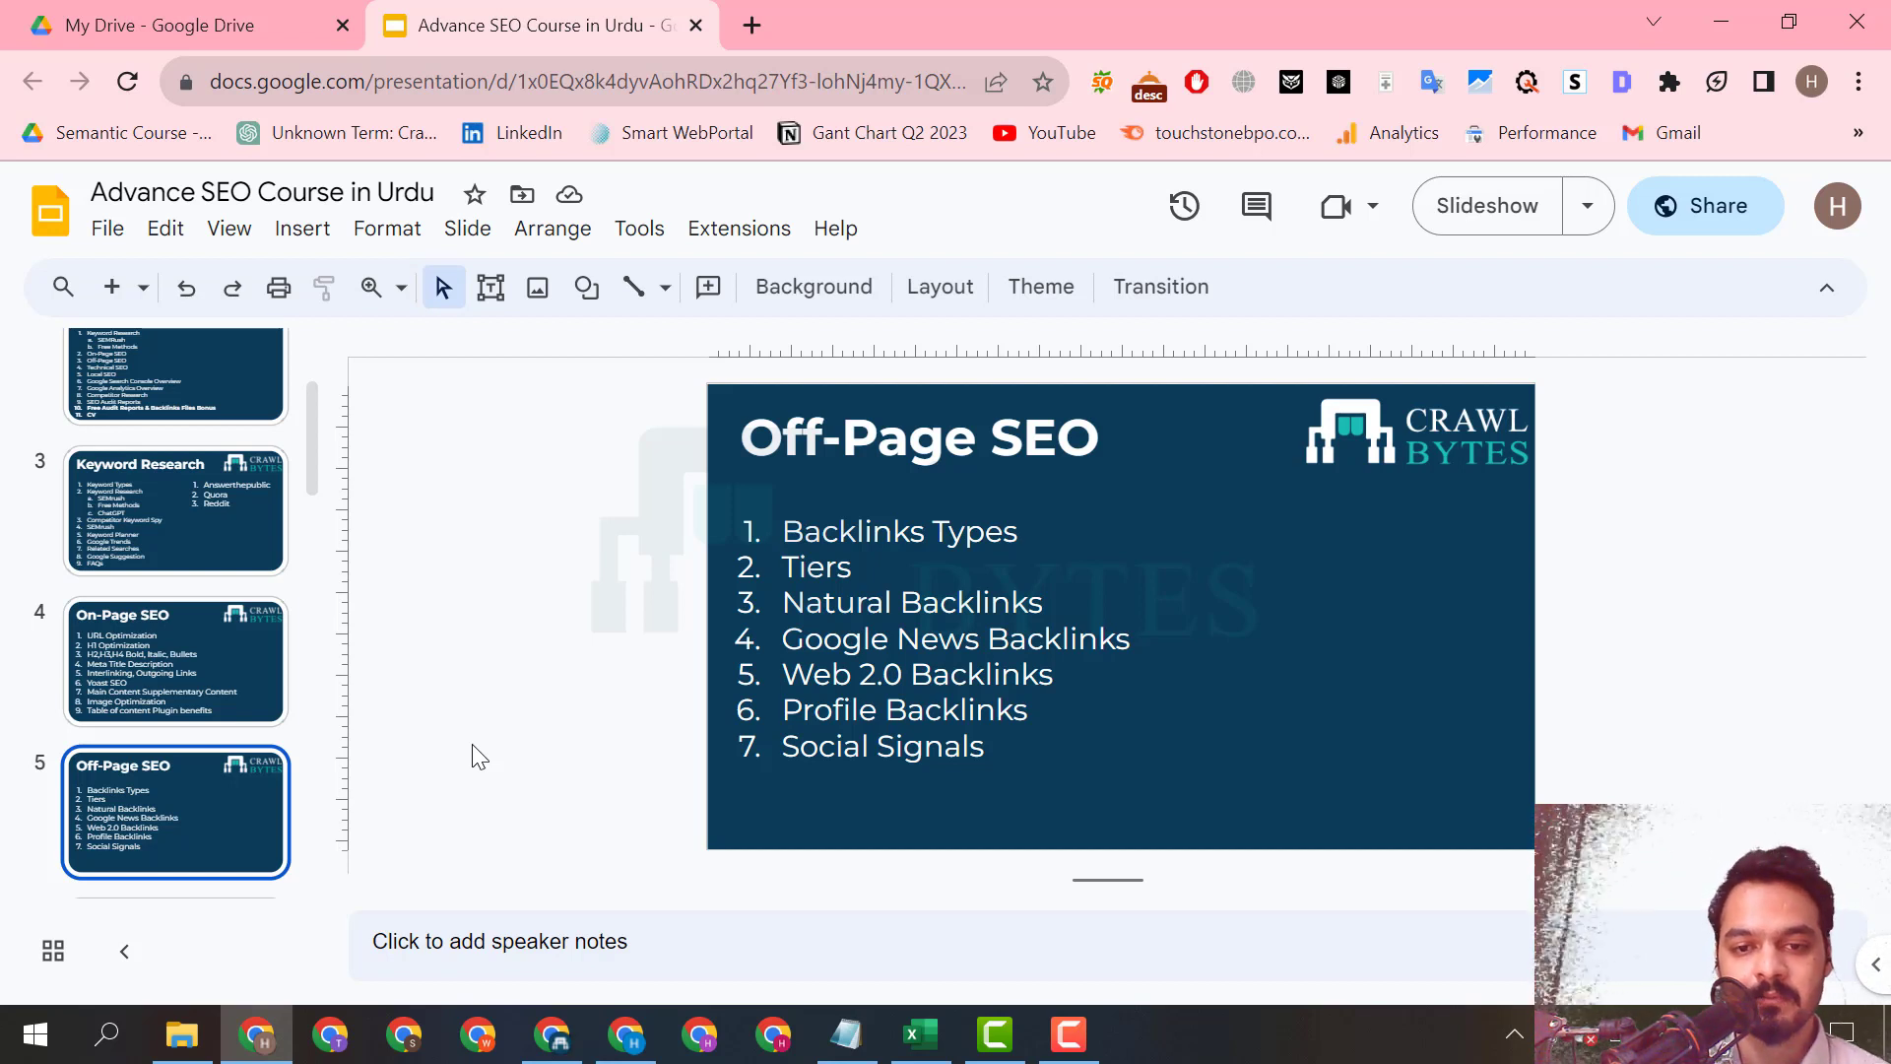
left_click(1079, 1048)
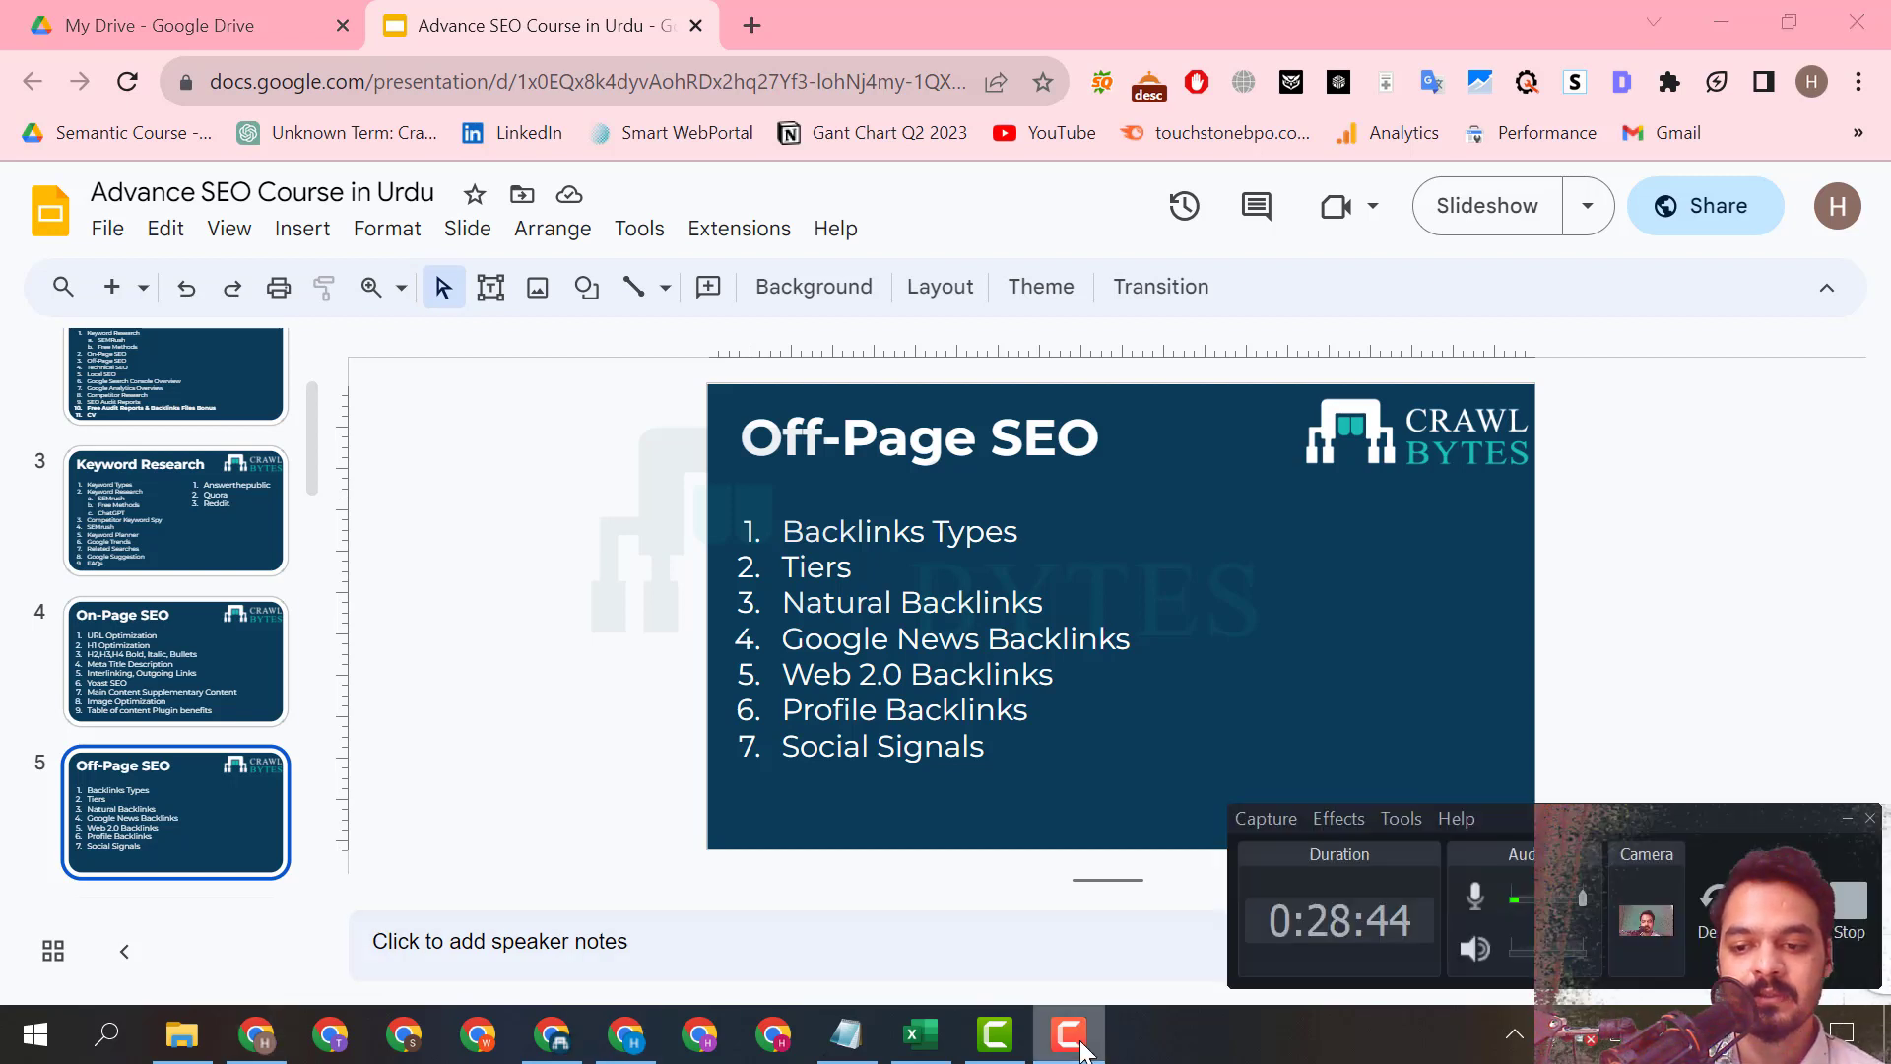